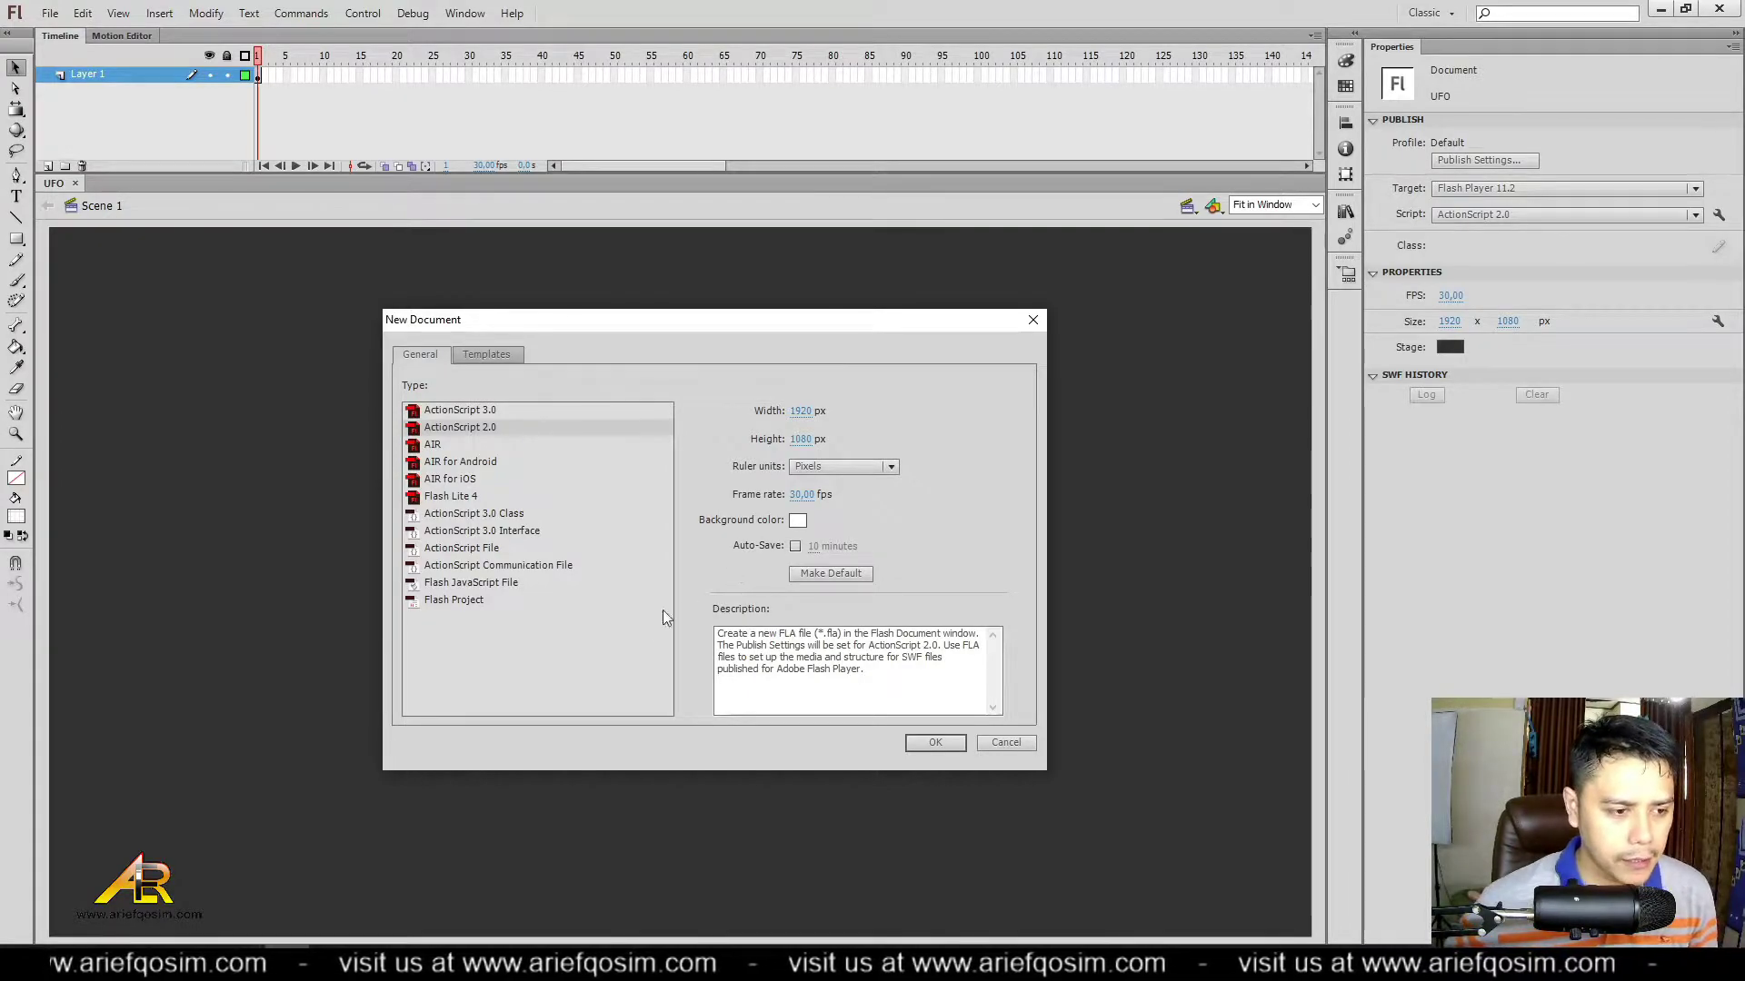
Step: Create a new ActionScript 2.0 document sized 1920 × 1080 px at 30 fps
click(509, 428)
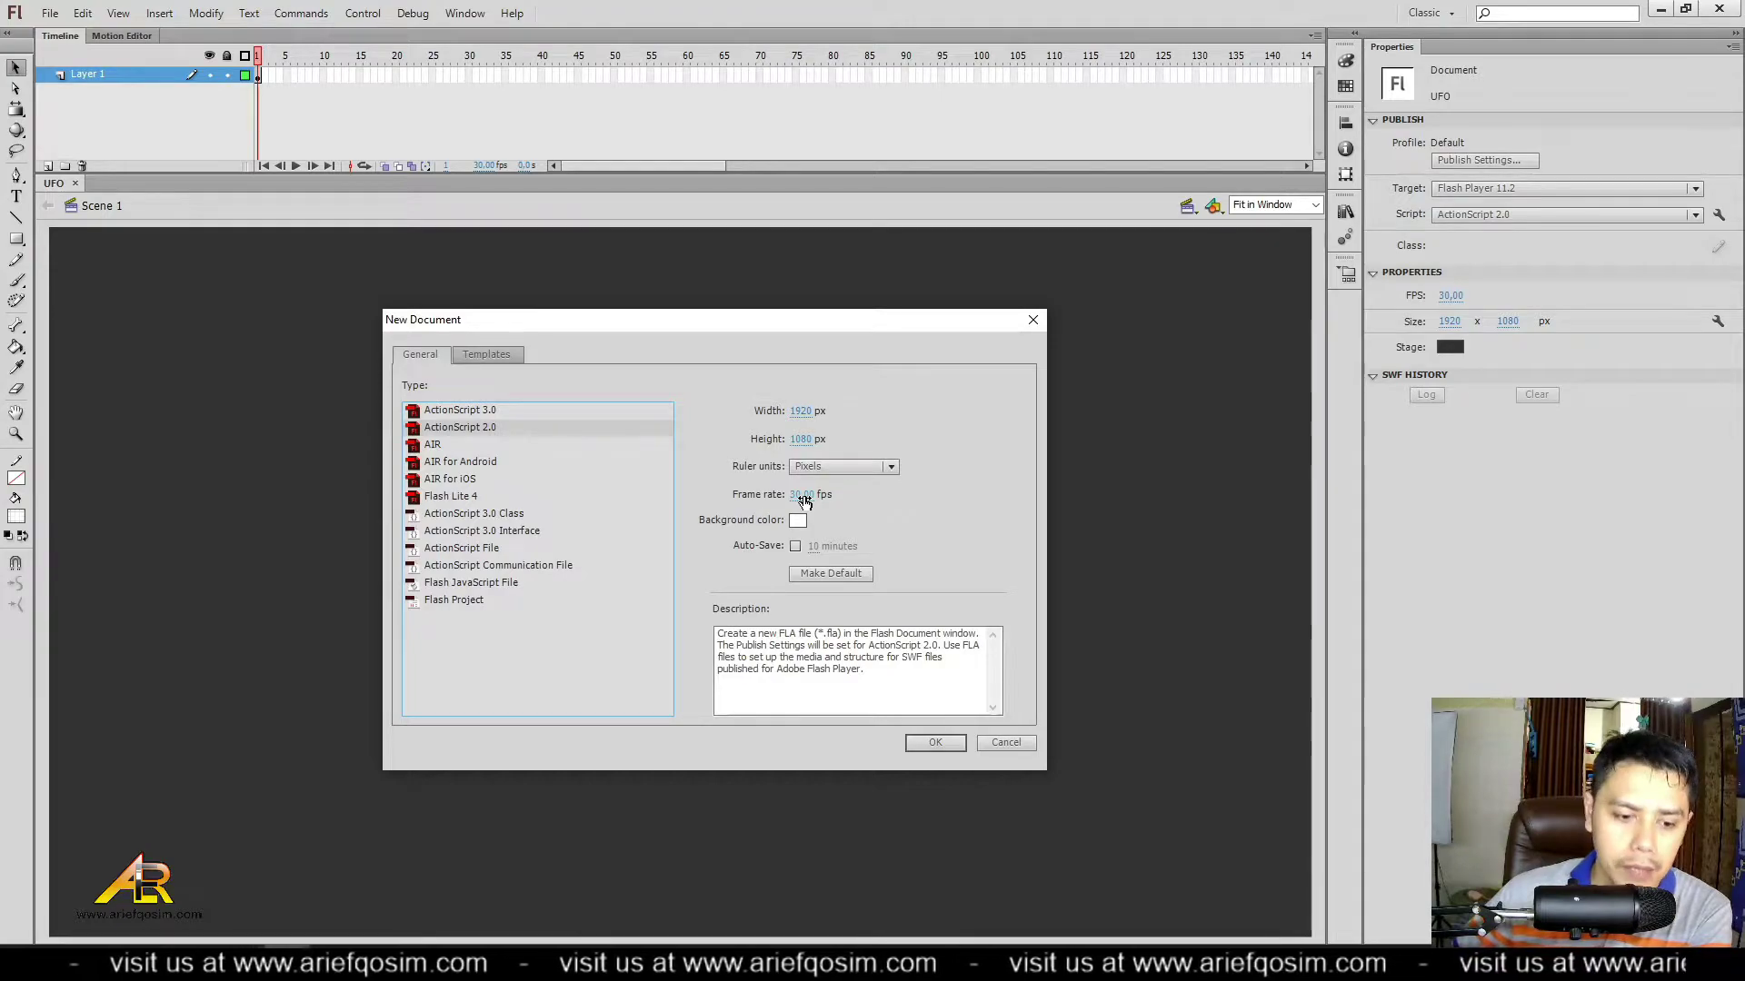
click(936, 741)
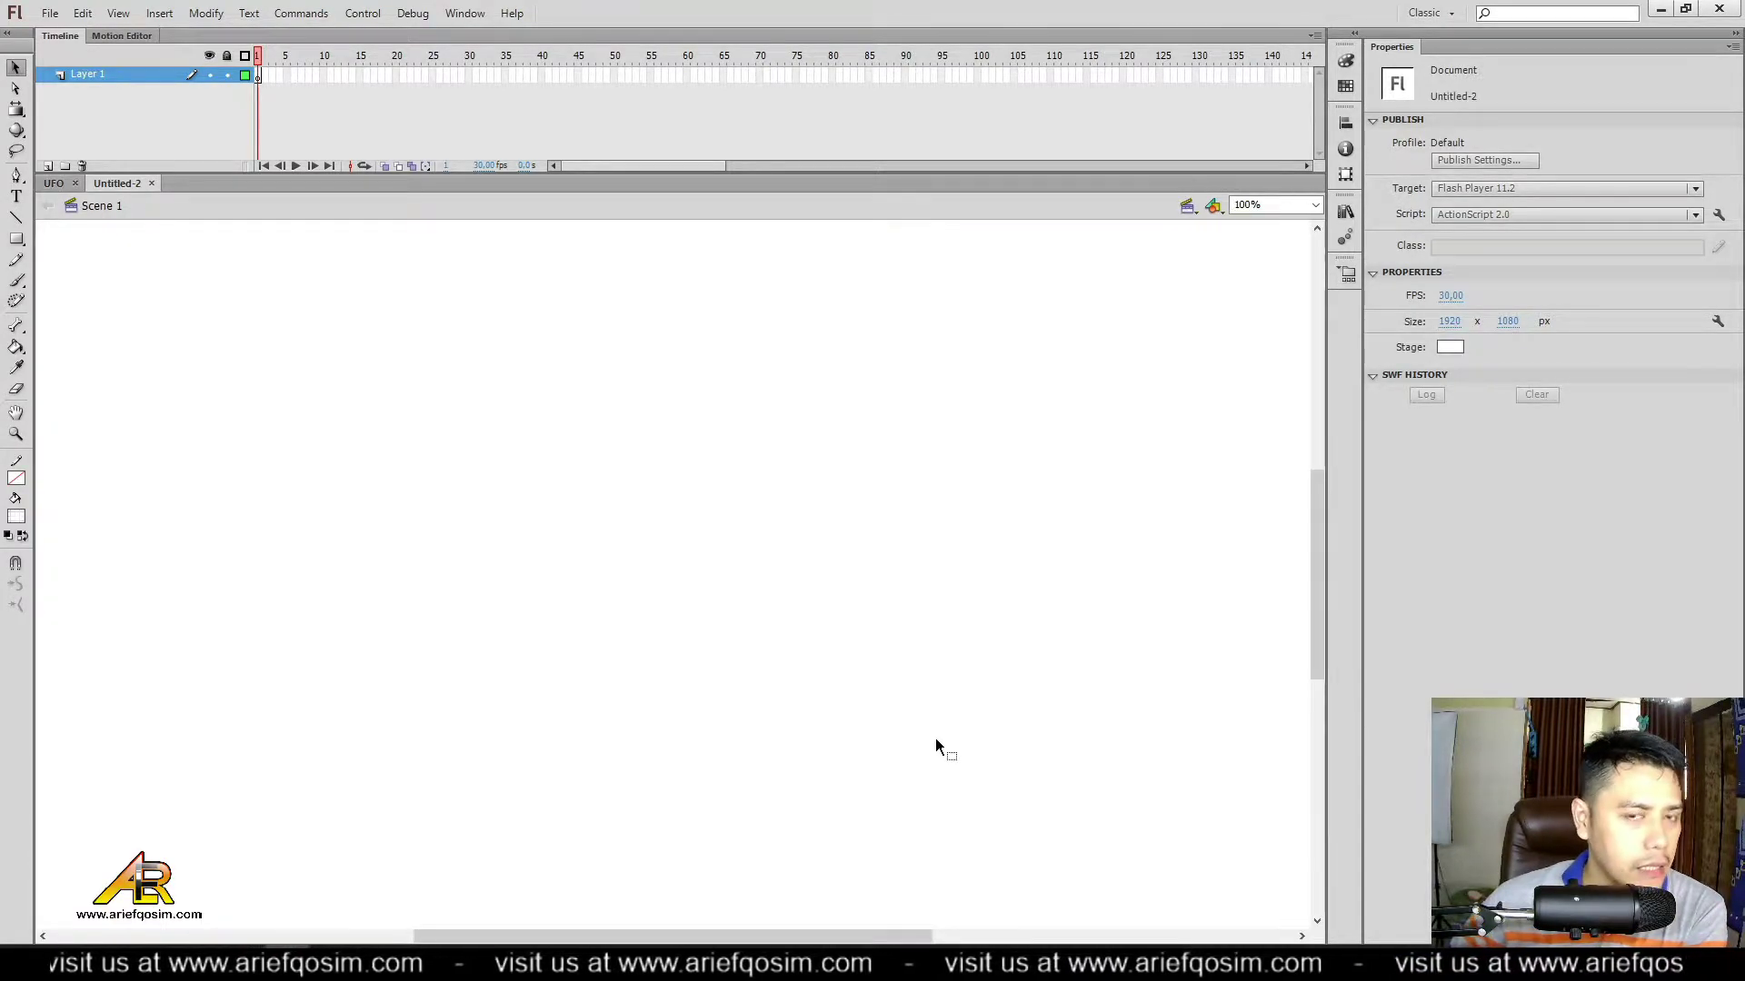
Step: Copy the complete flying saucer artwork with its light beam from the UFO document and paste it into the new document
click(57, 185)
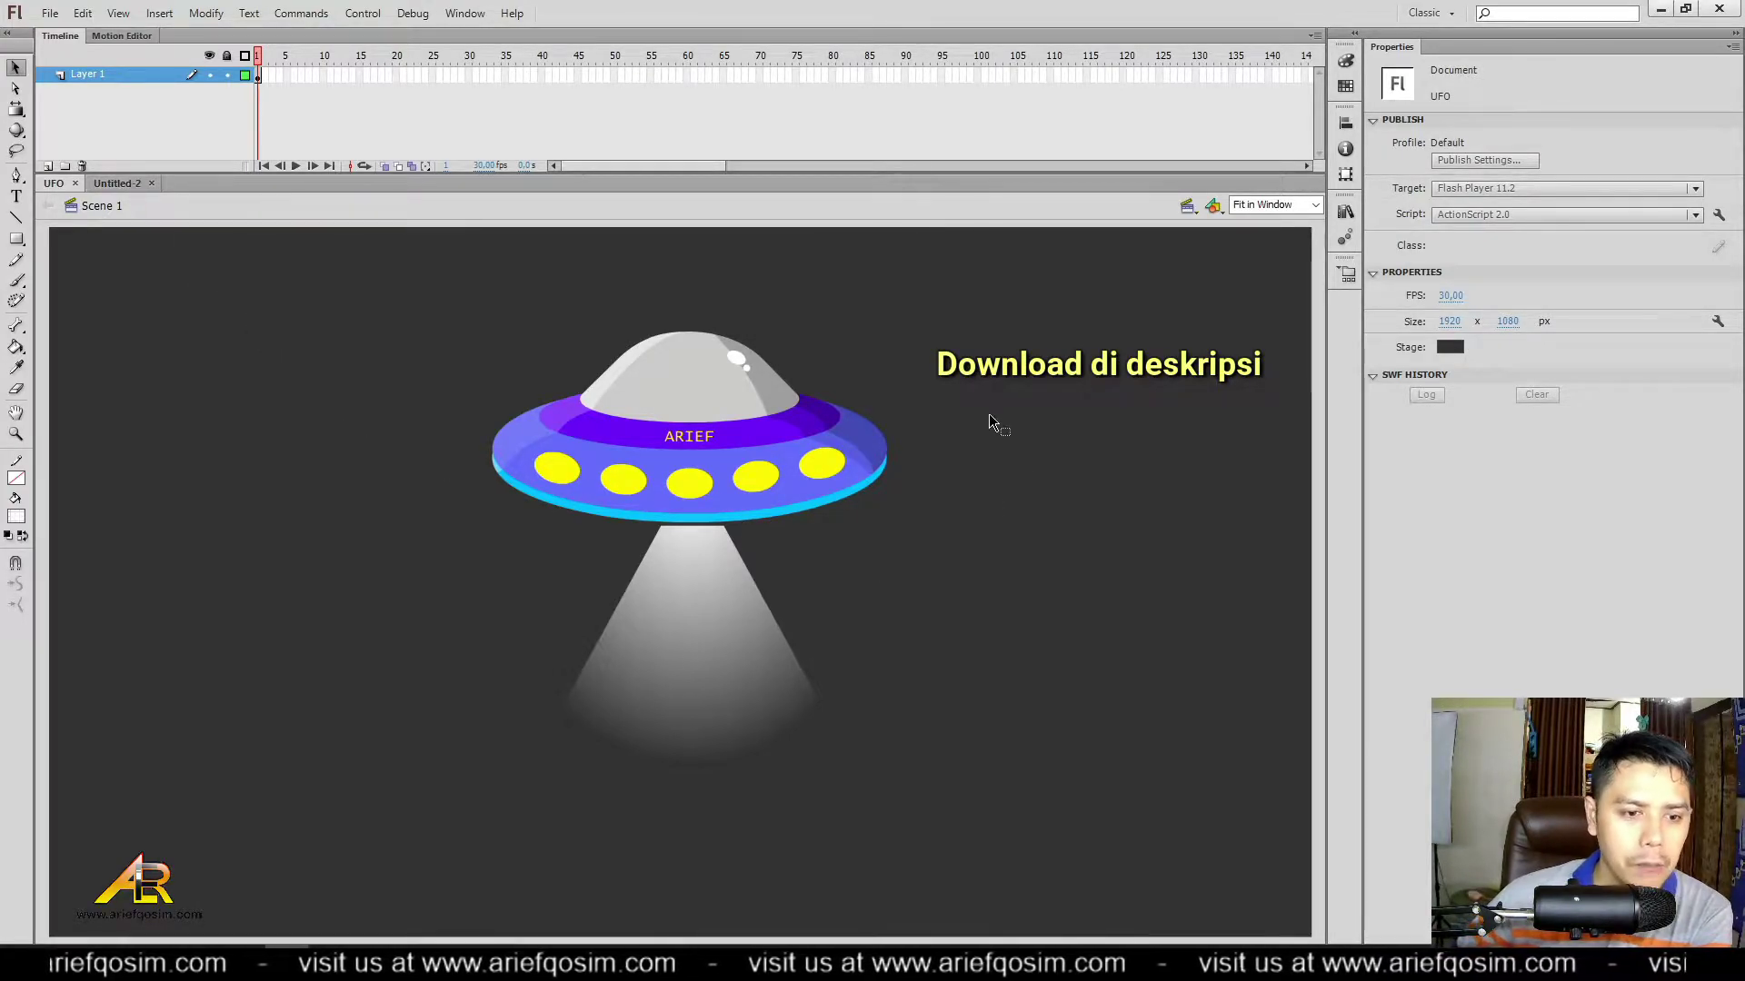
drag(399, 289, 999, 827)
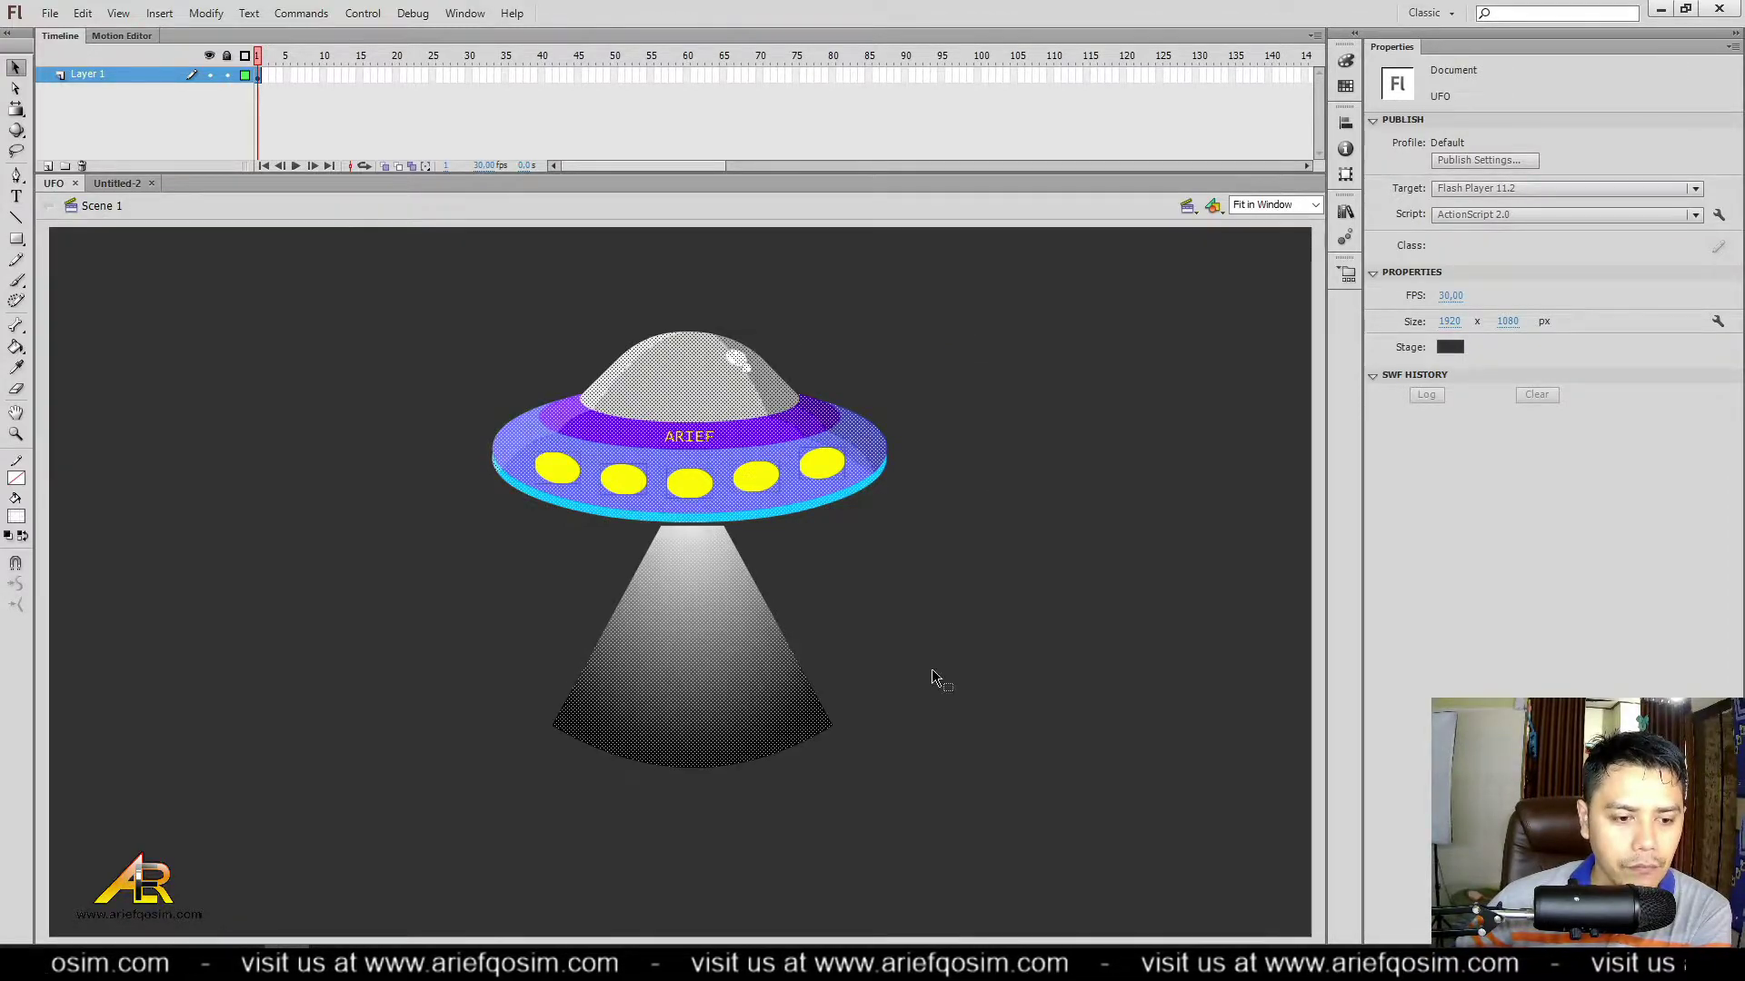
right_click(761, 438)
click(789, 507)
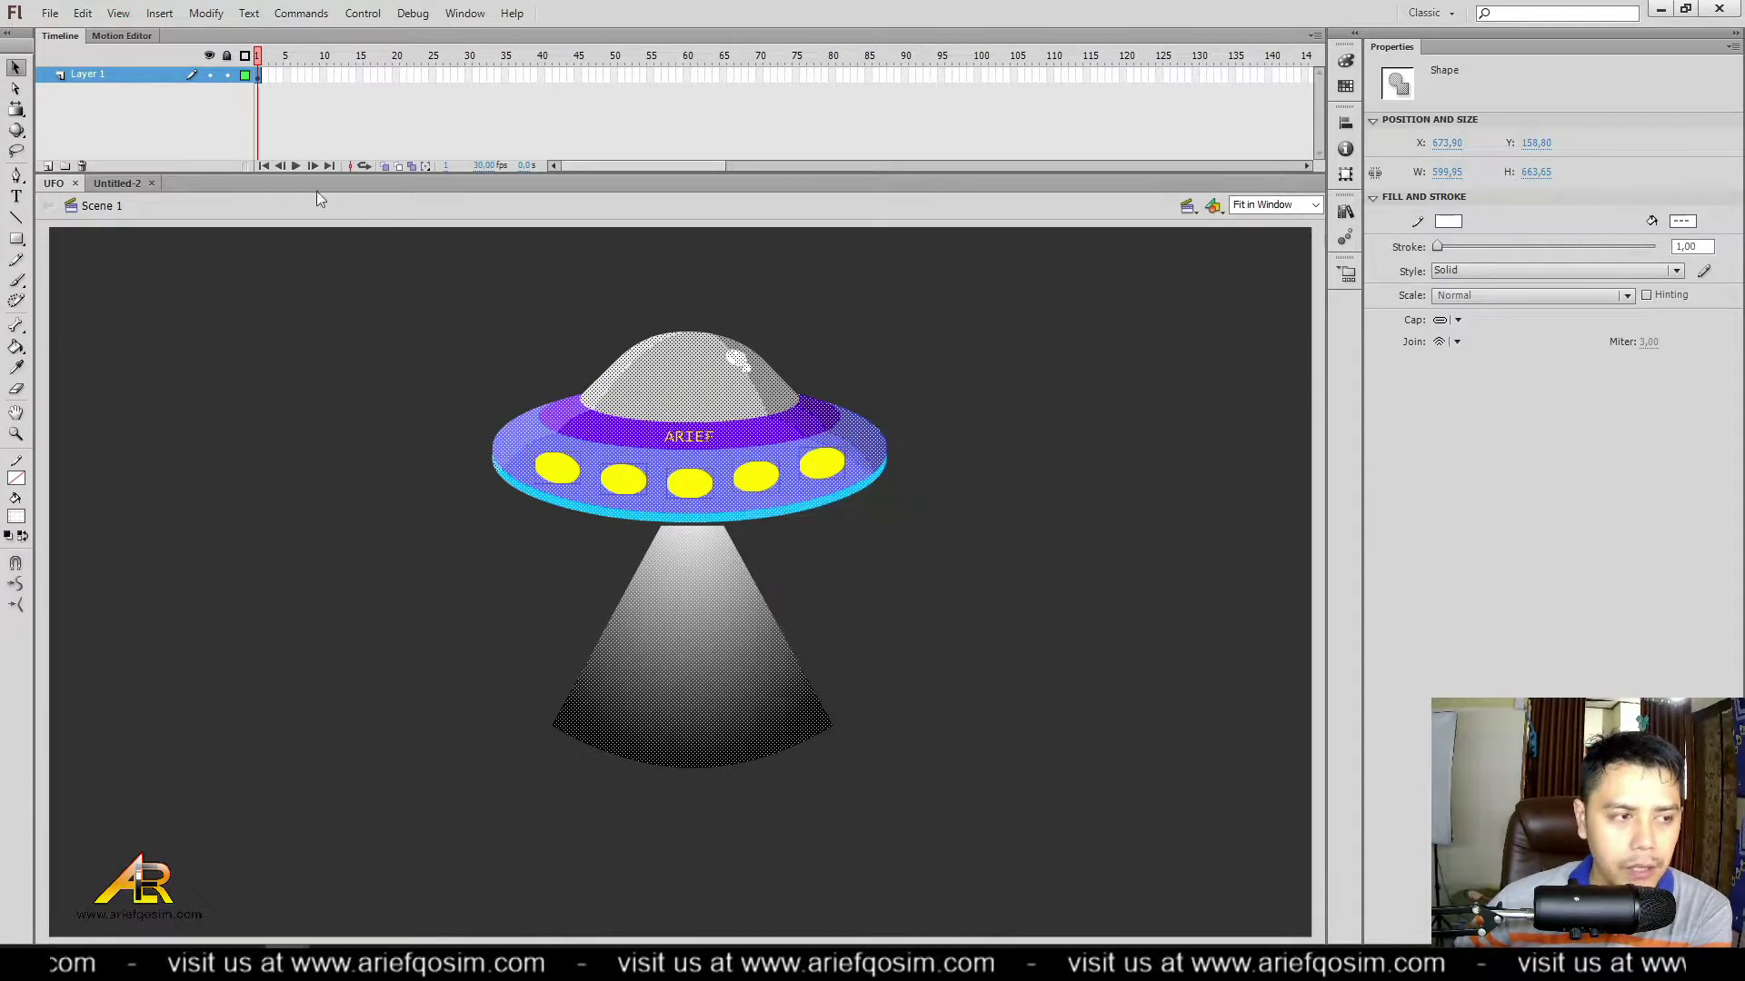
click(117, 186)
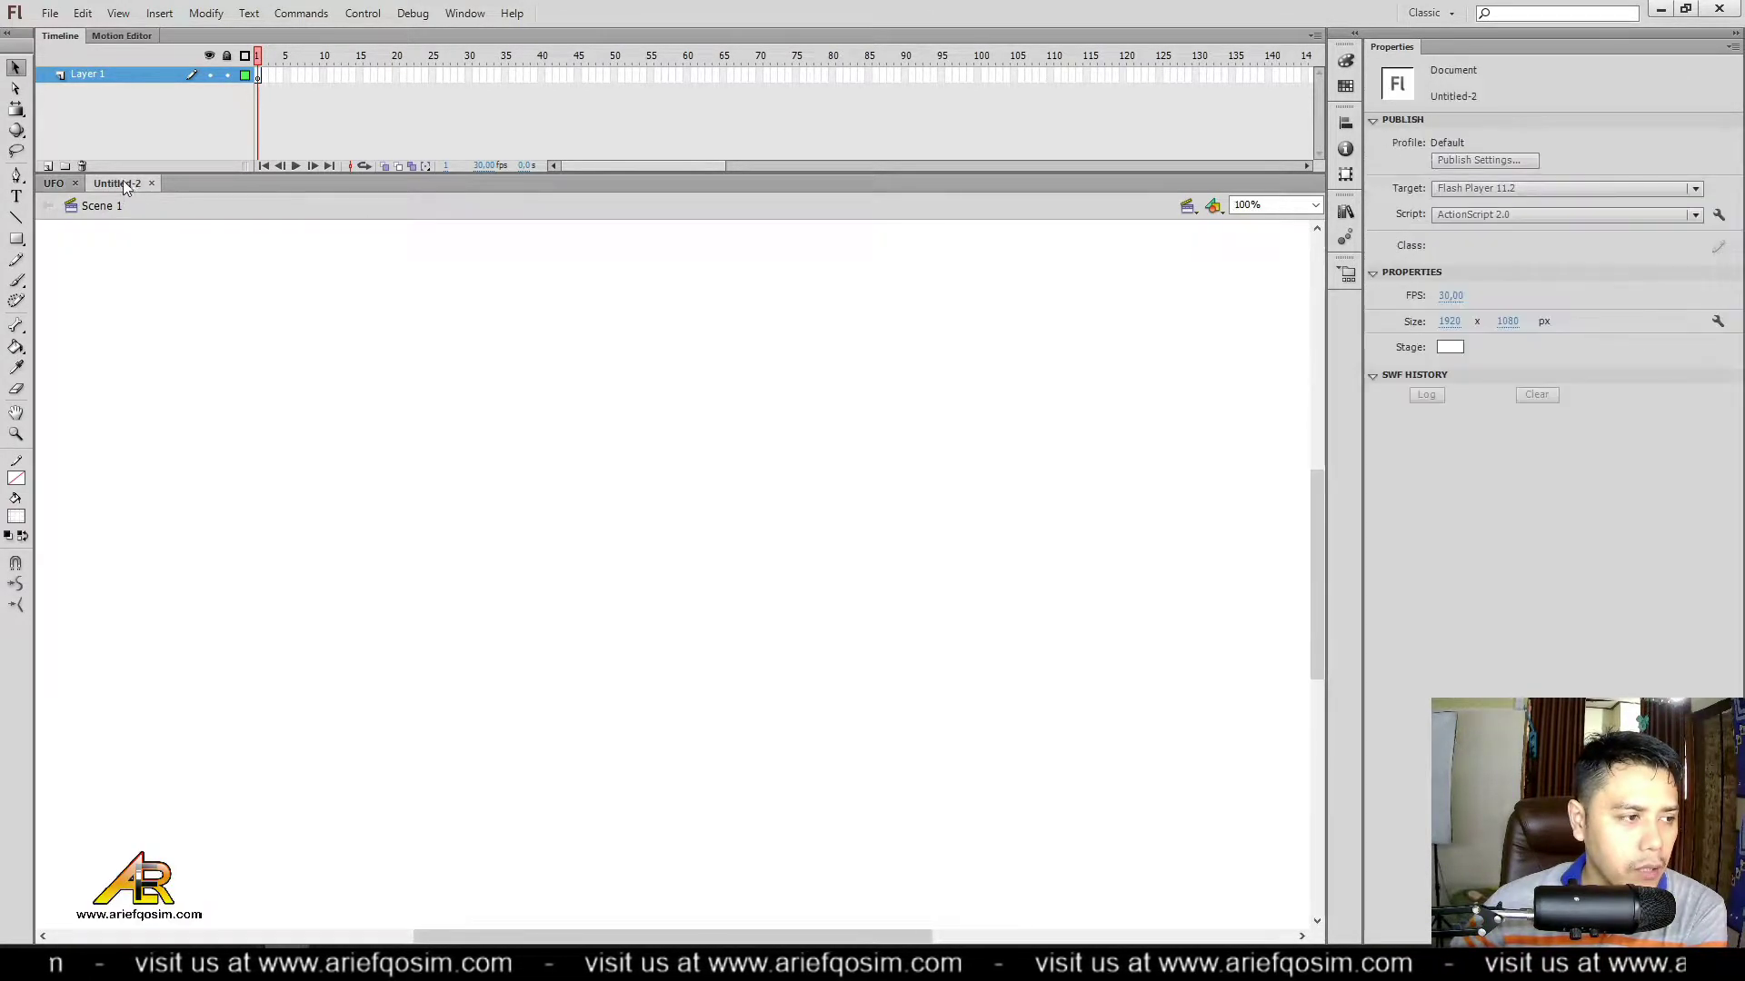
right_click(474, 320)
click(536, 367)
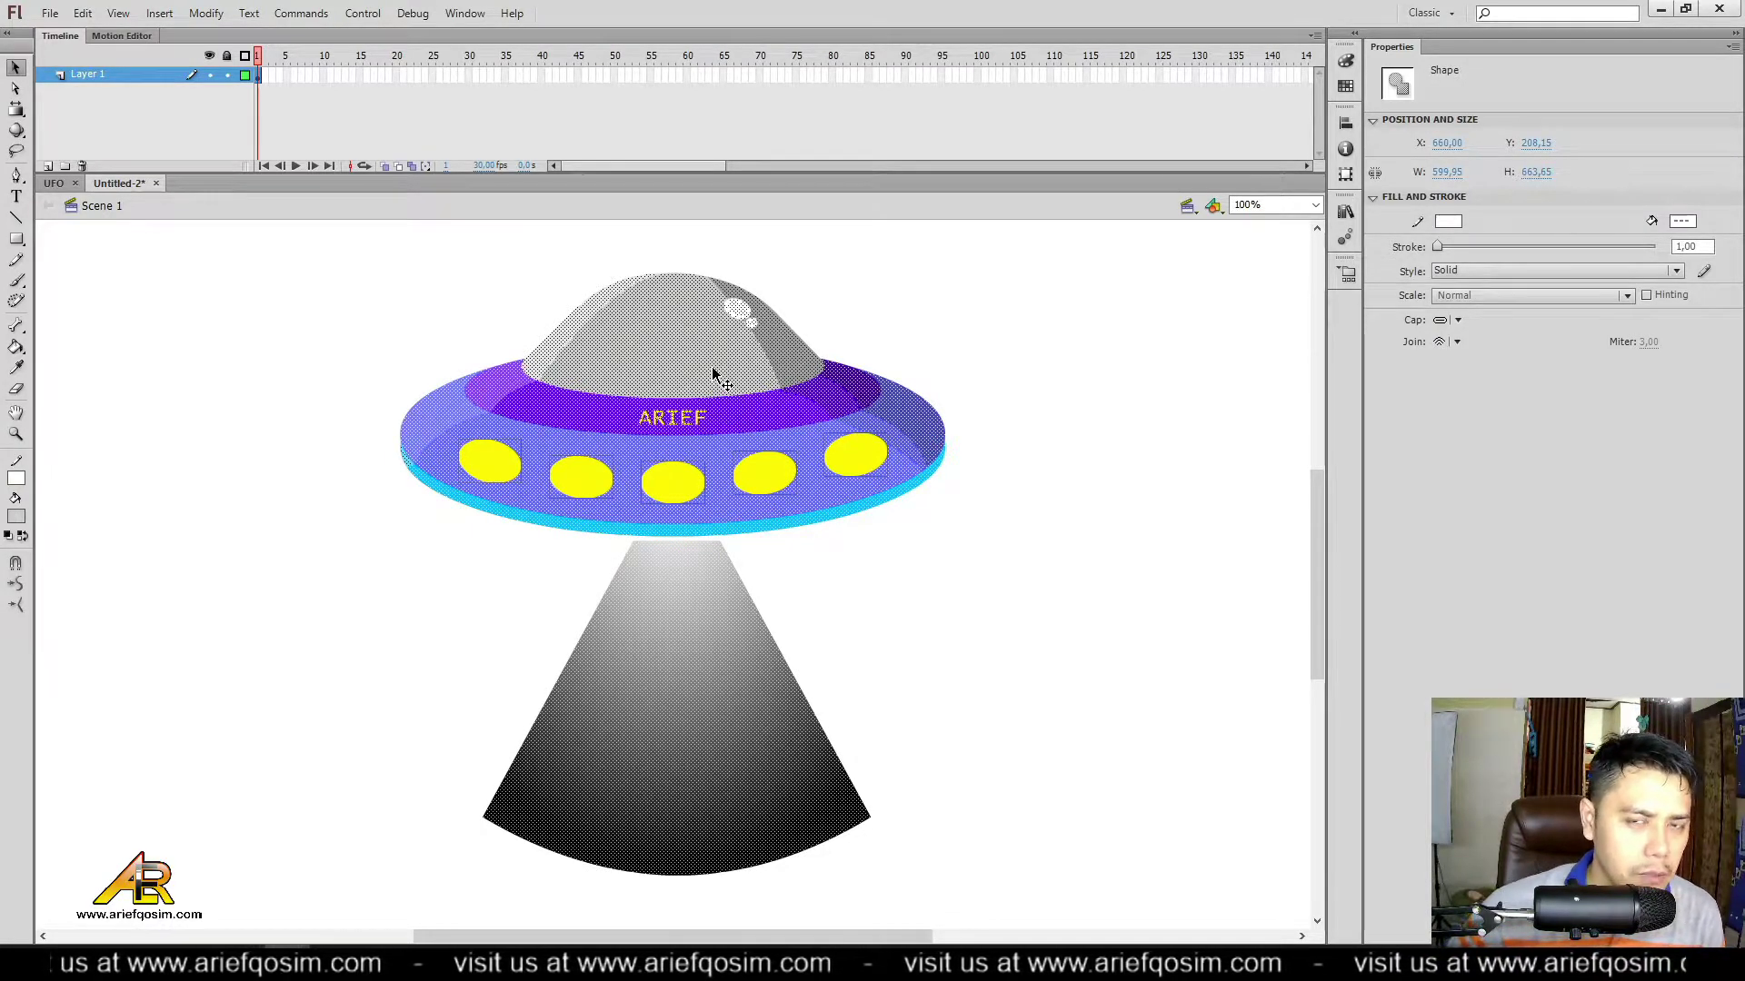
Step: Convert the pasted saucer artwork into a Movie Clip symbol named UFO
right_click(662, 357)
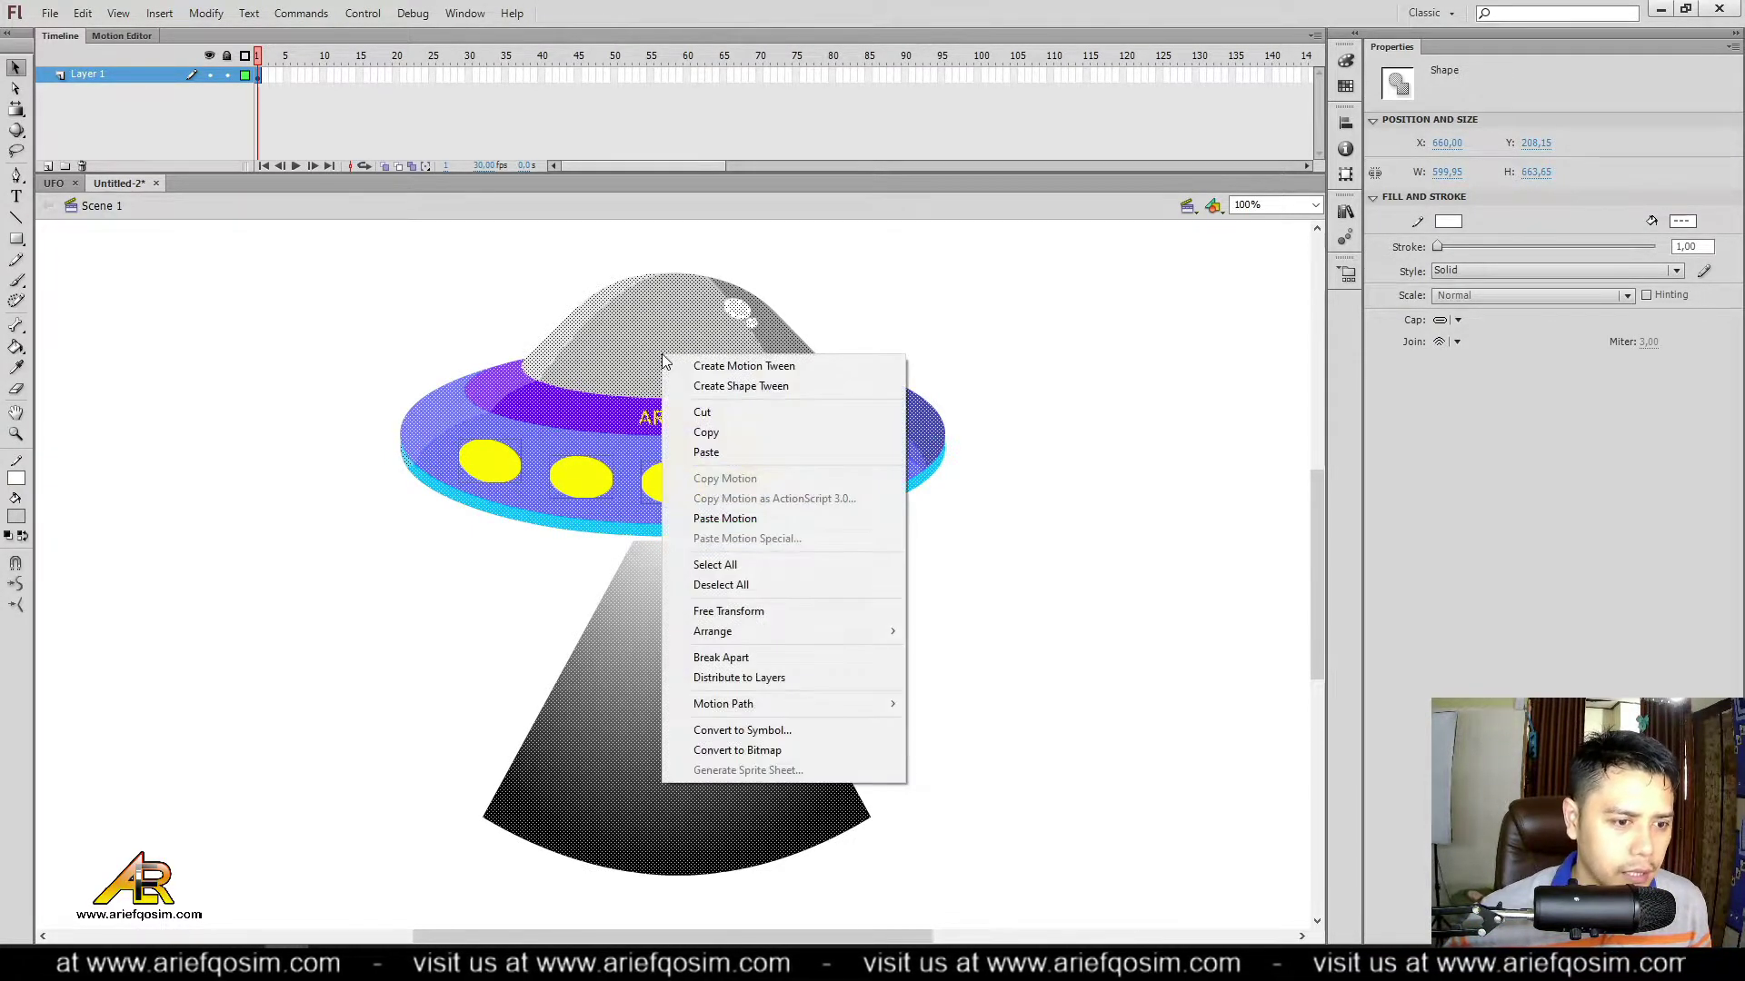
click(777, 735)
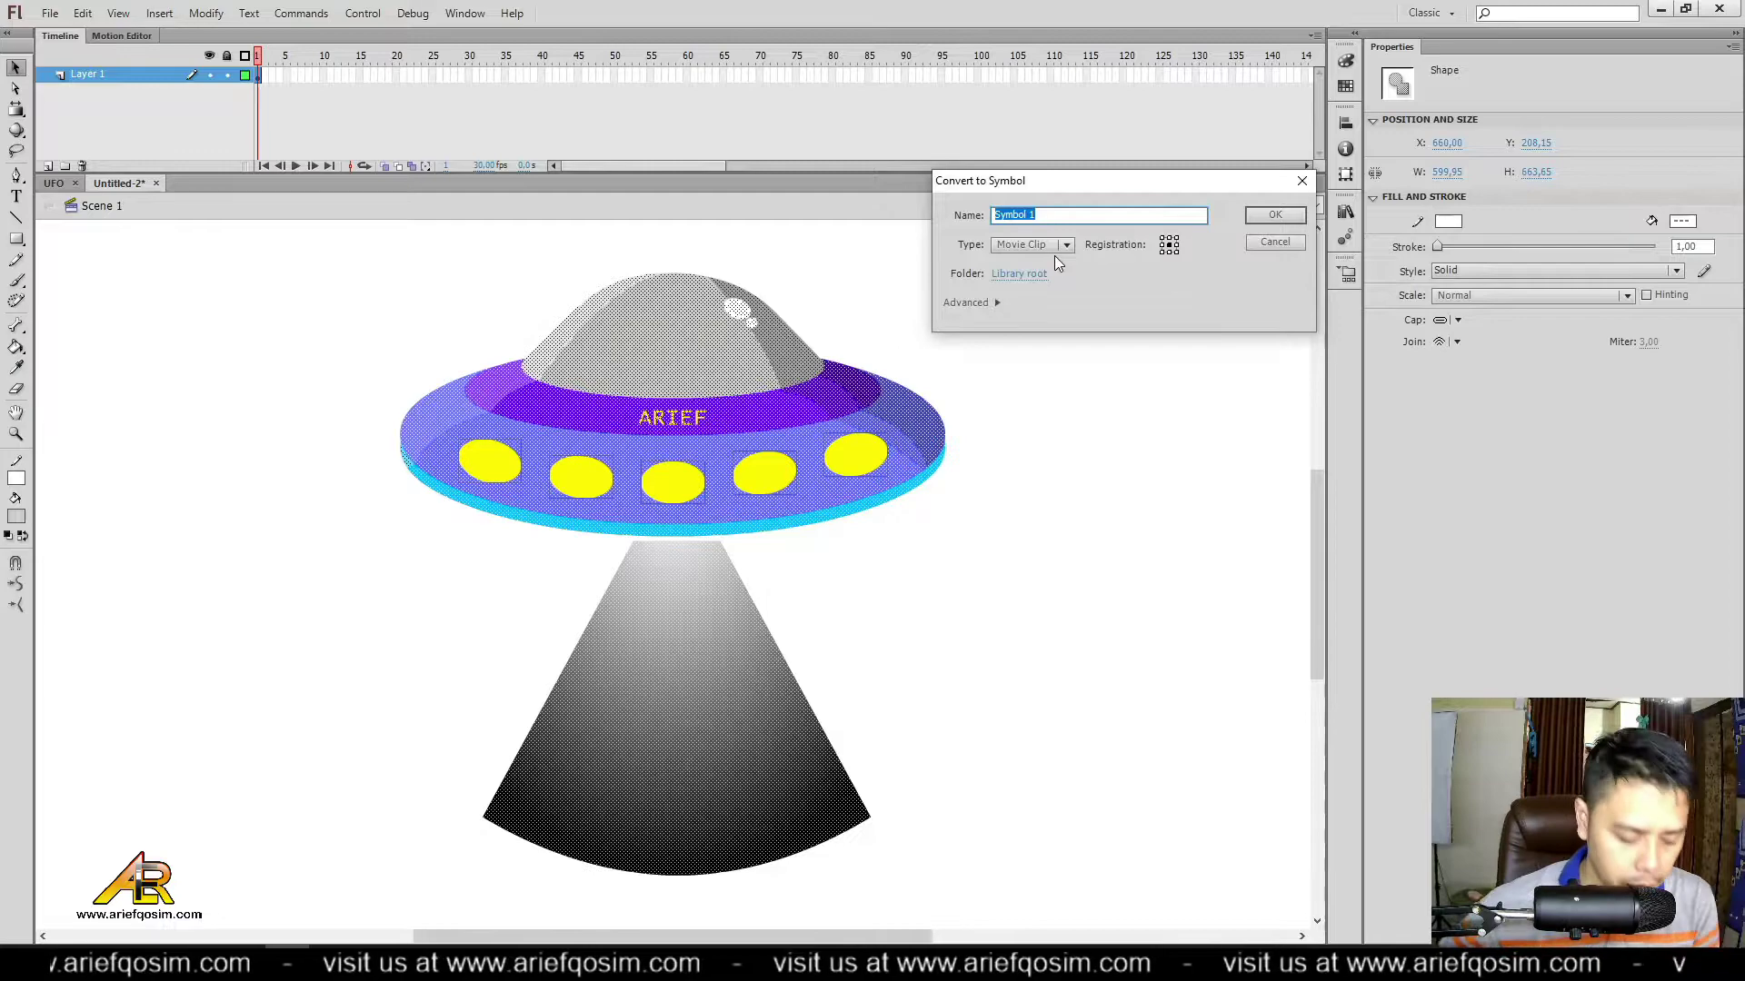
text(UFO)
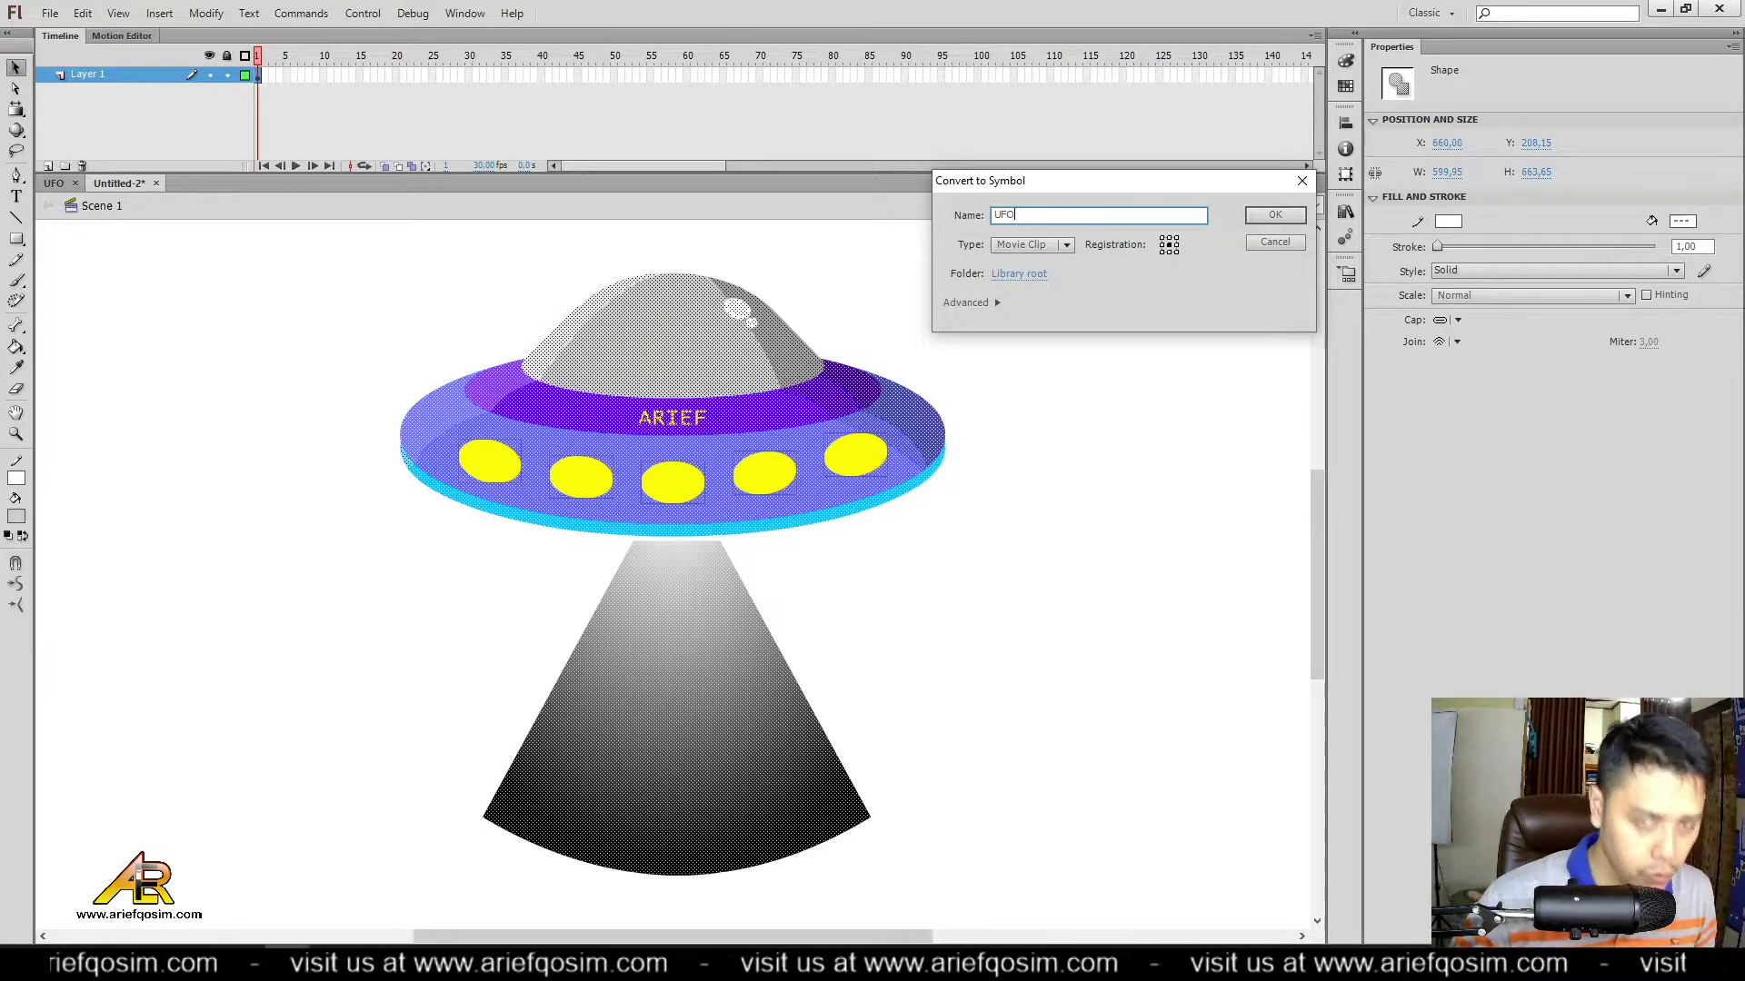
click(1274, 215)
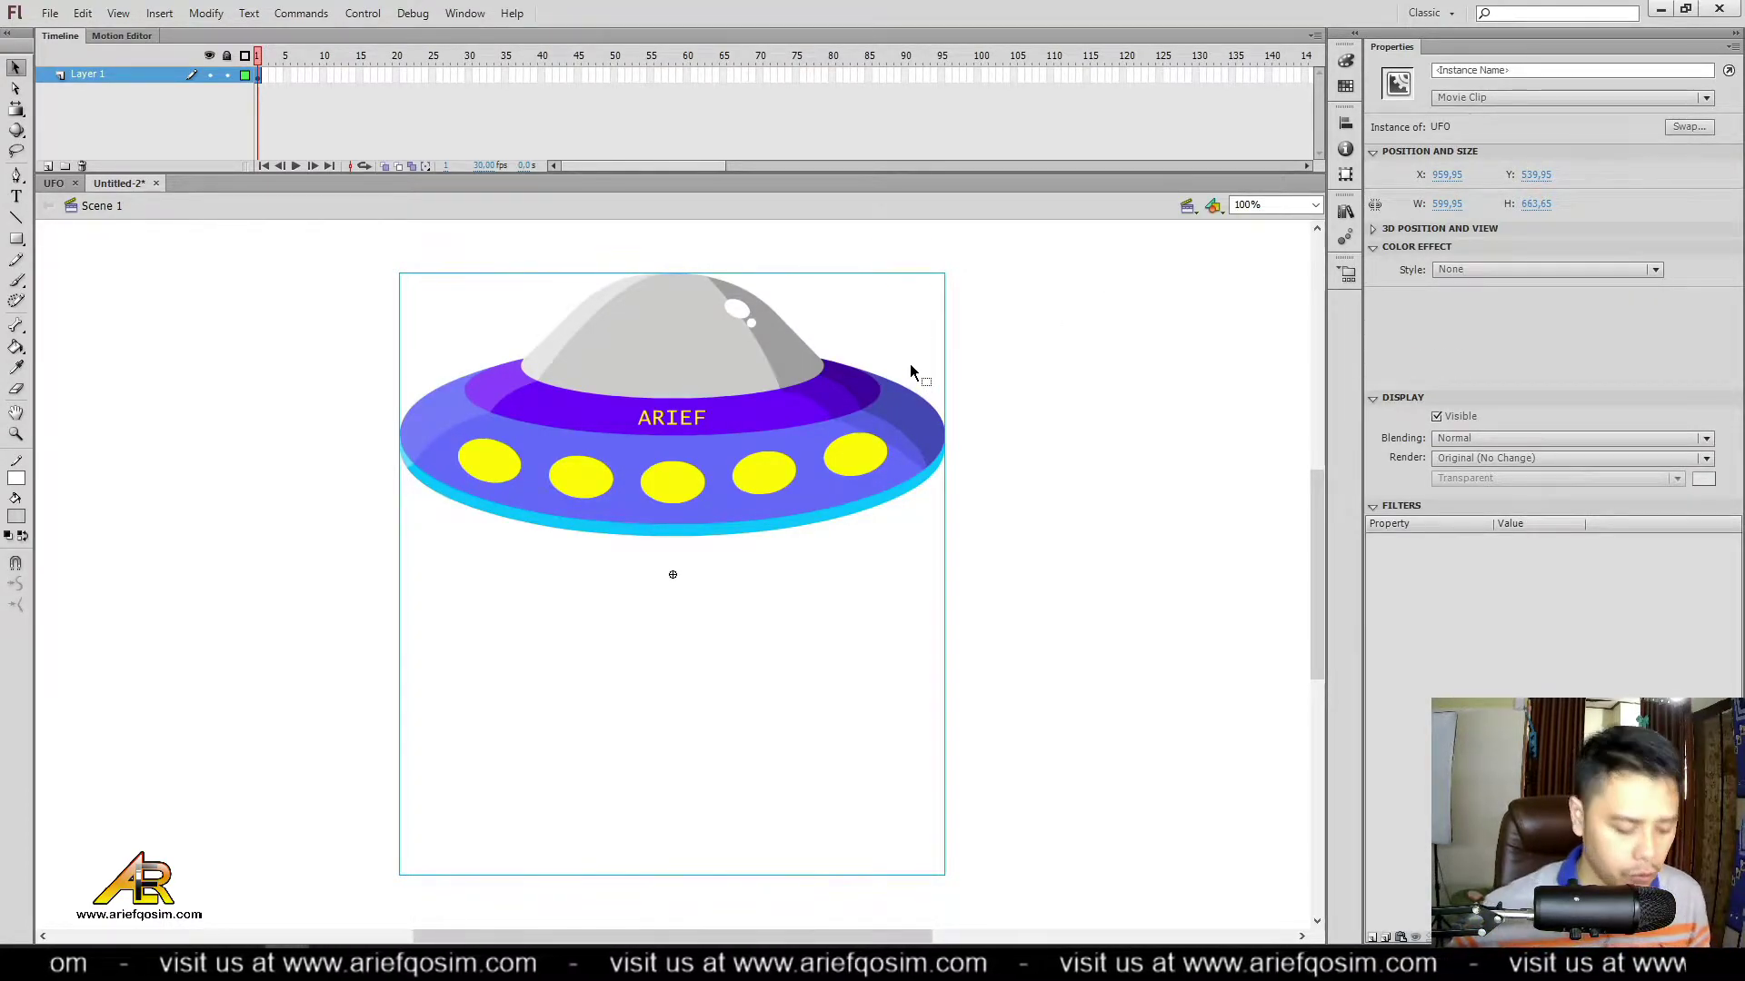
Step: Scale the UFO down to about 186 px wide with Free Transform and place it near the stage's lower-left corner, about X 187, Y 850
click(15, 110)
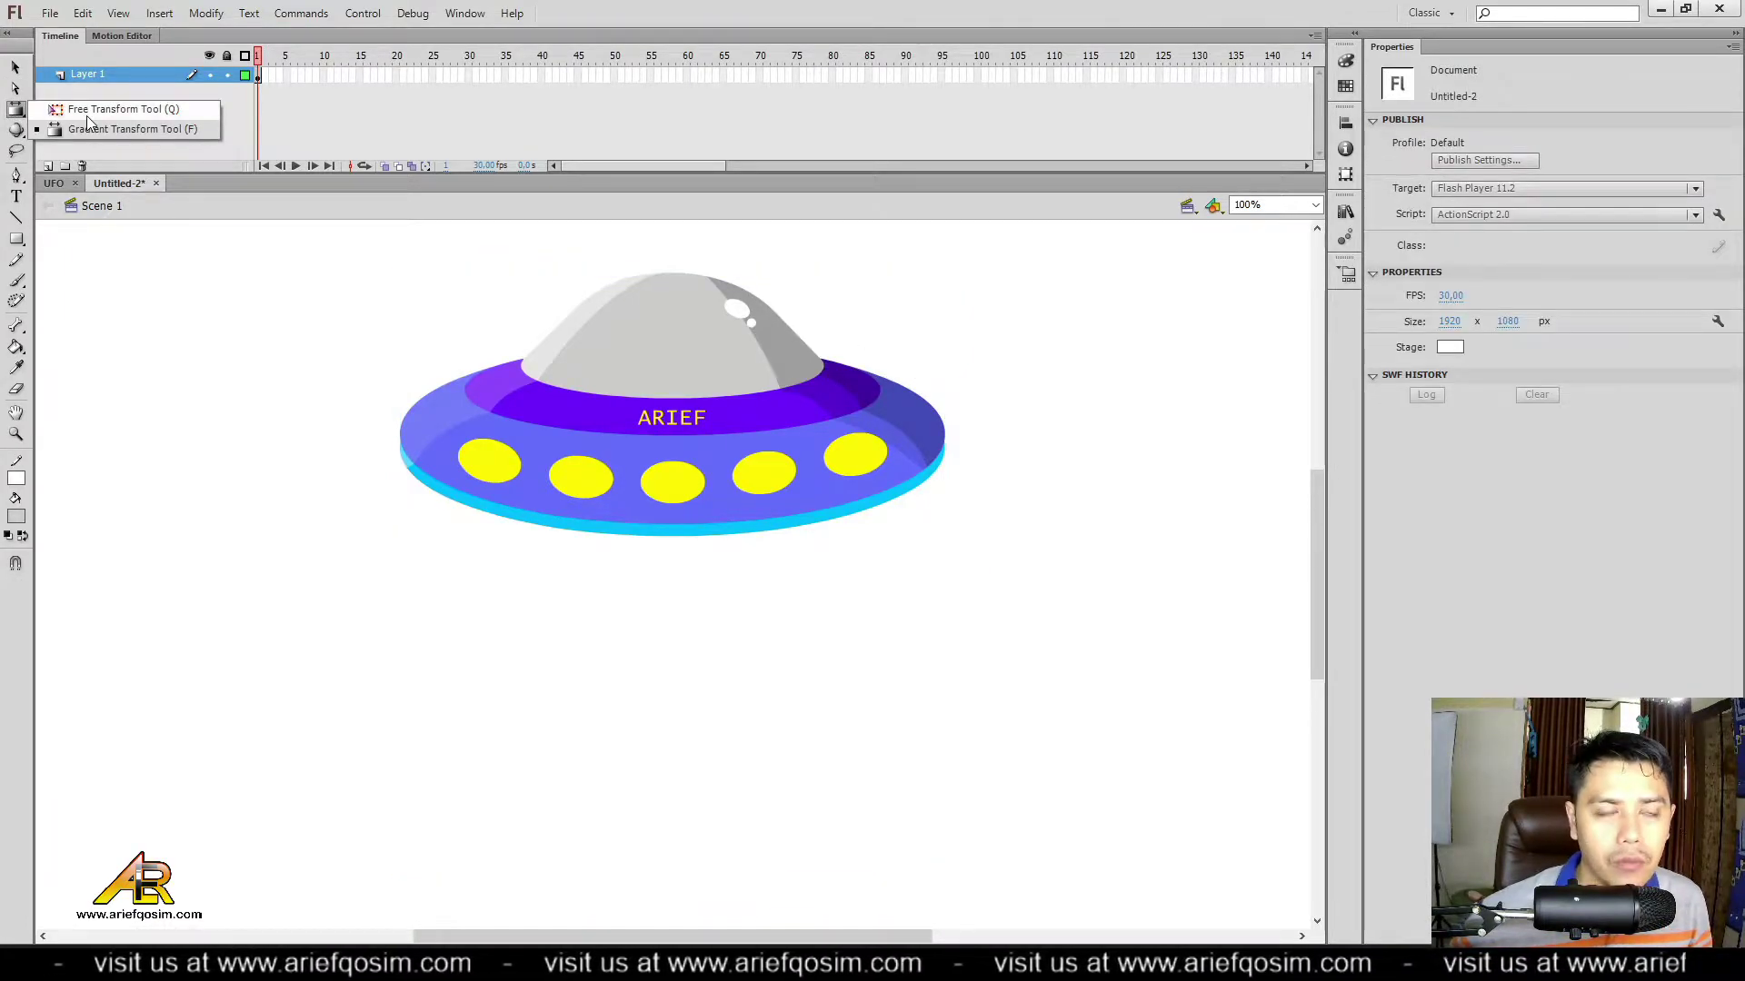
click(85, 114)
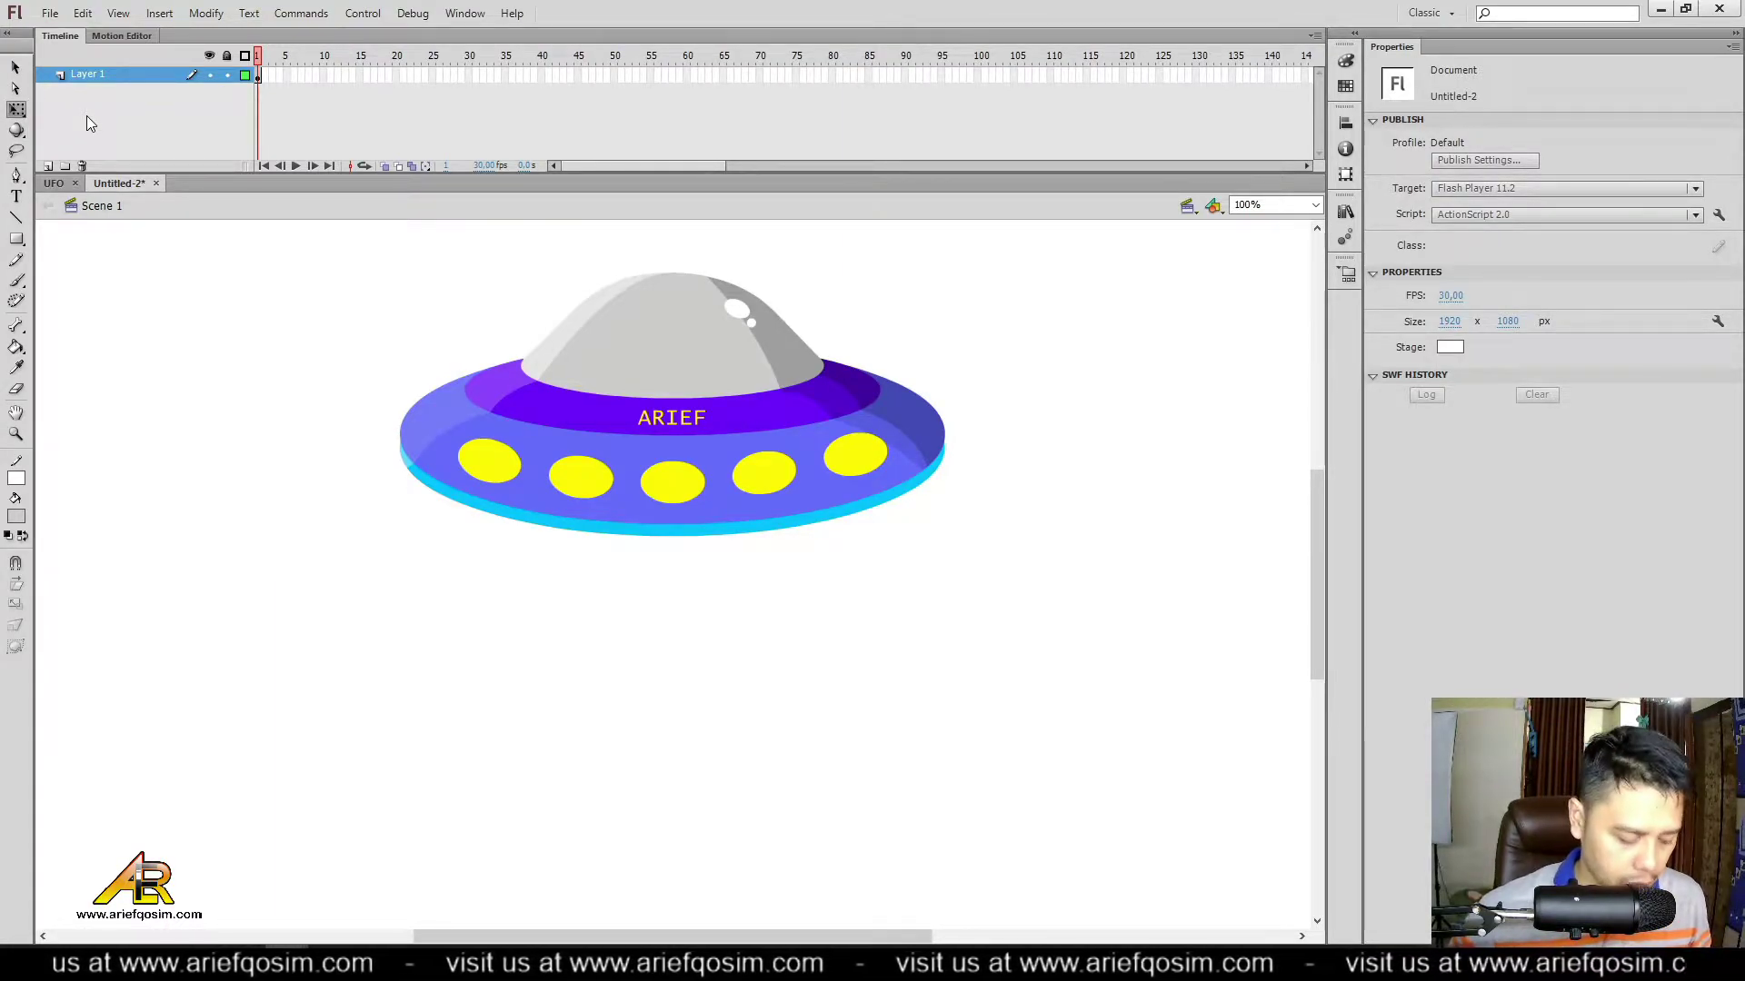
click(685, 369)
drag(945, 273, 180, 765)
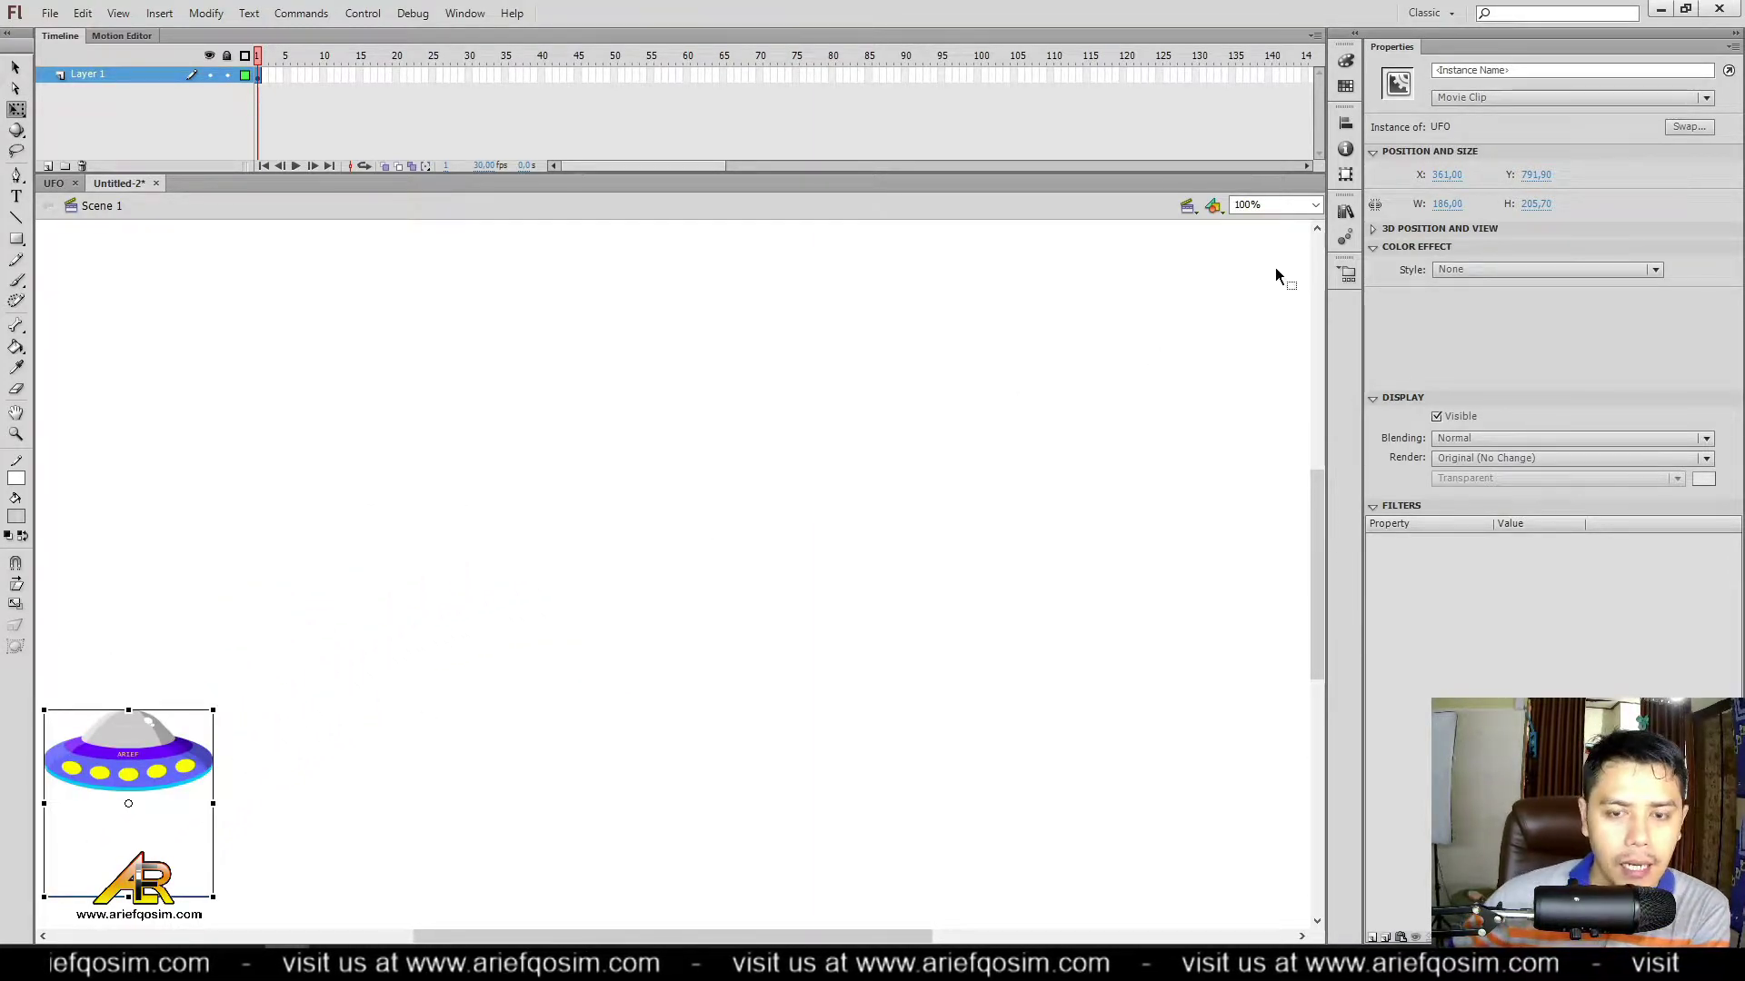
click(1317, 208)
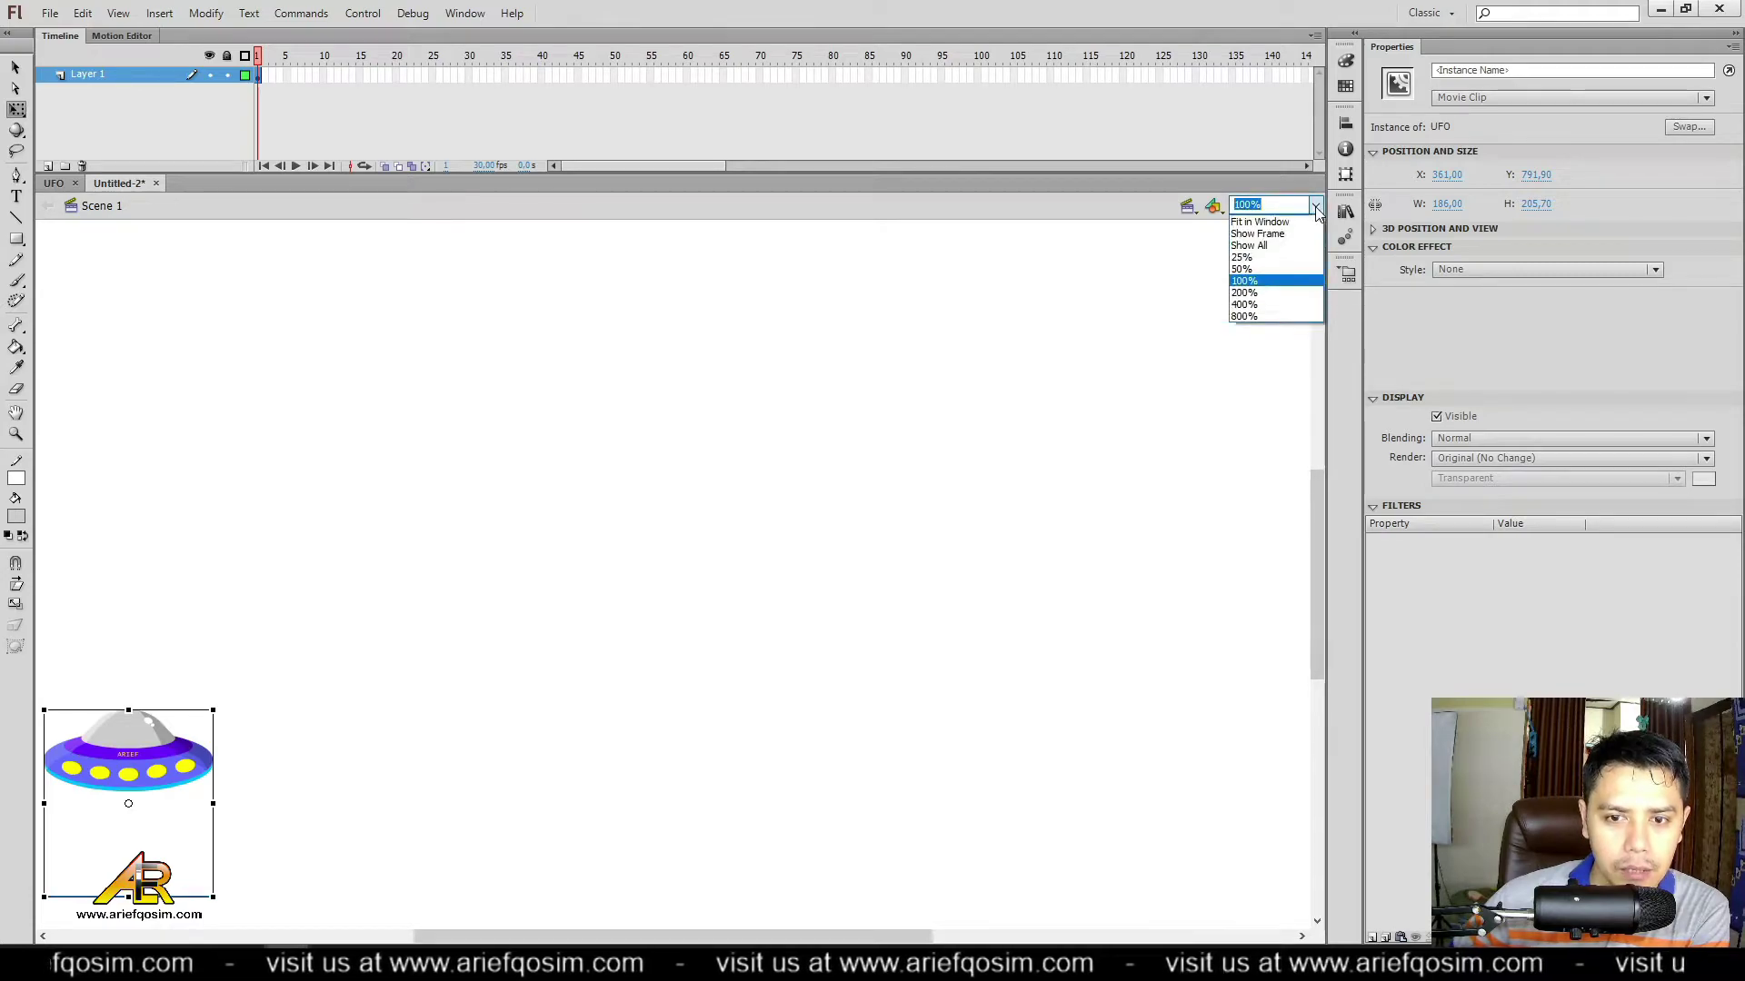
click(1271, 228)
drag(315, 734, 201, 774)
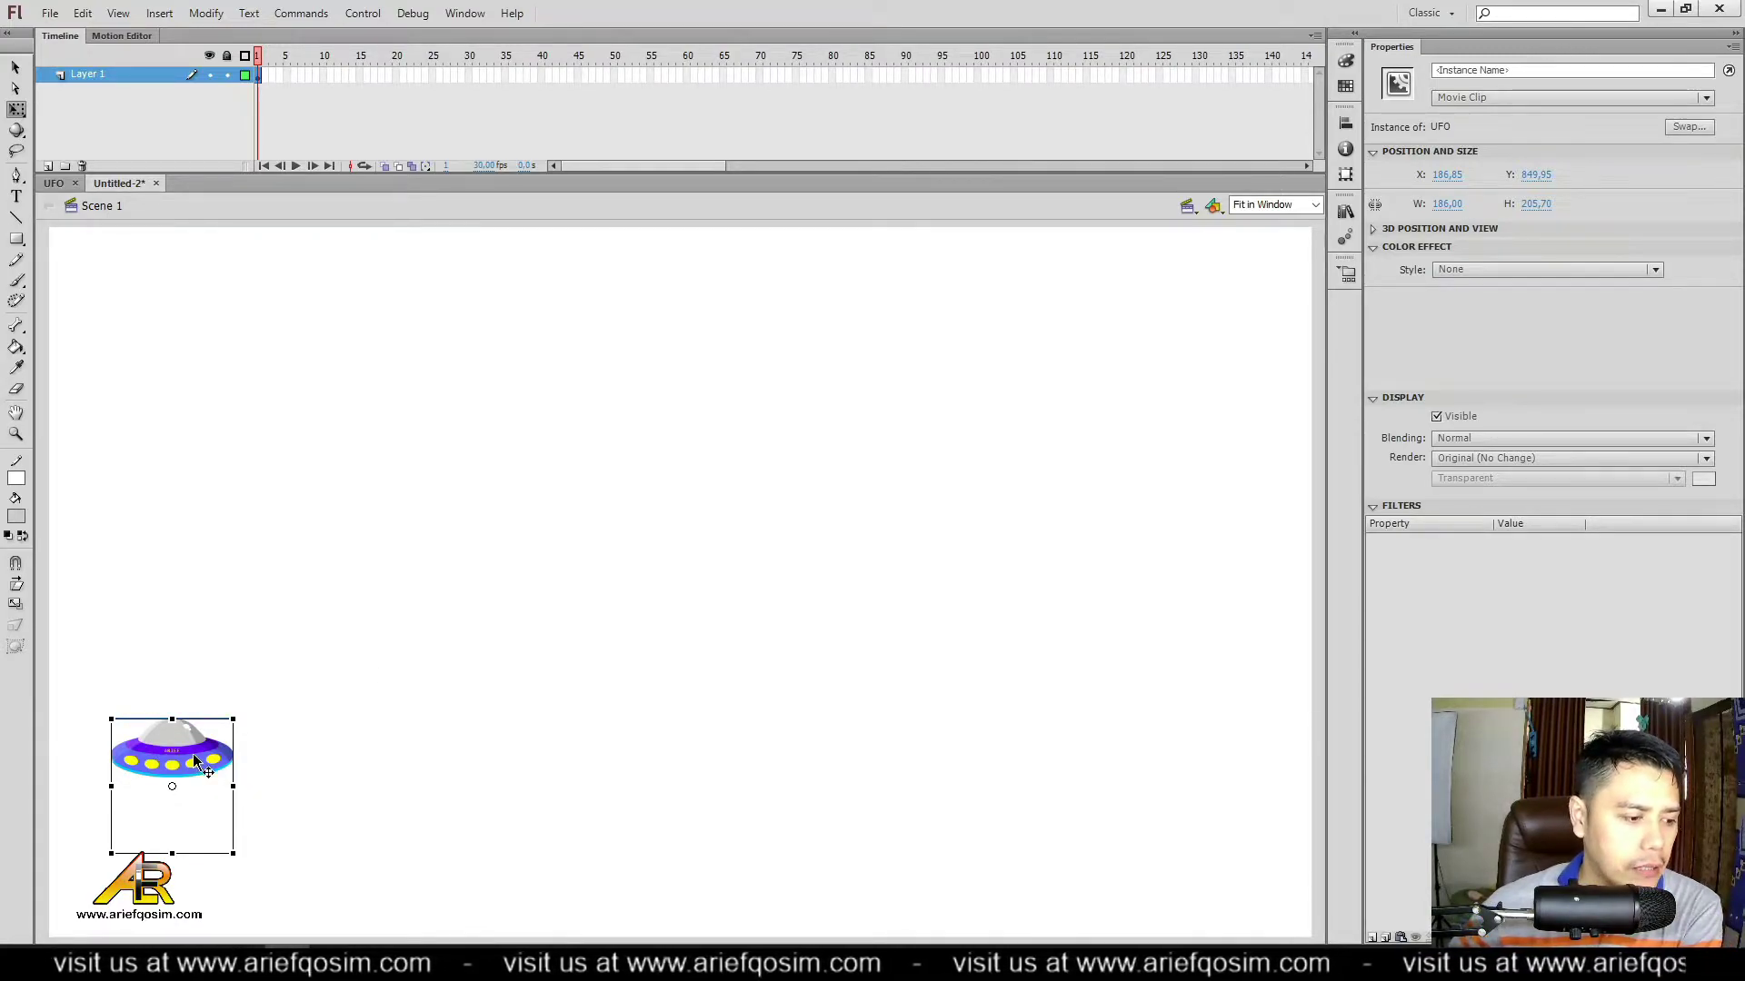
Step: Rename Layer 1 as UFO
double_click(101, 74)
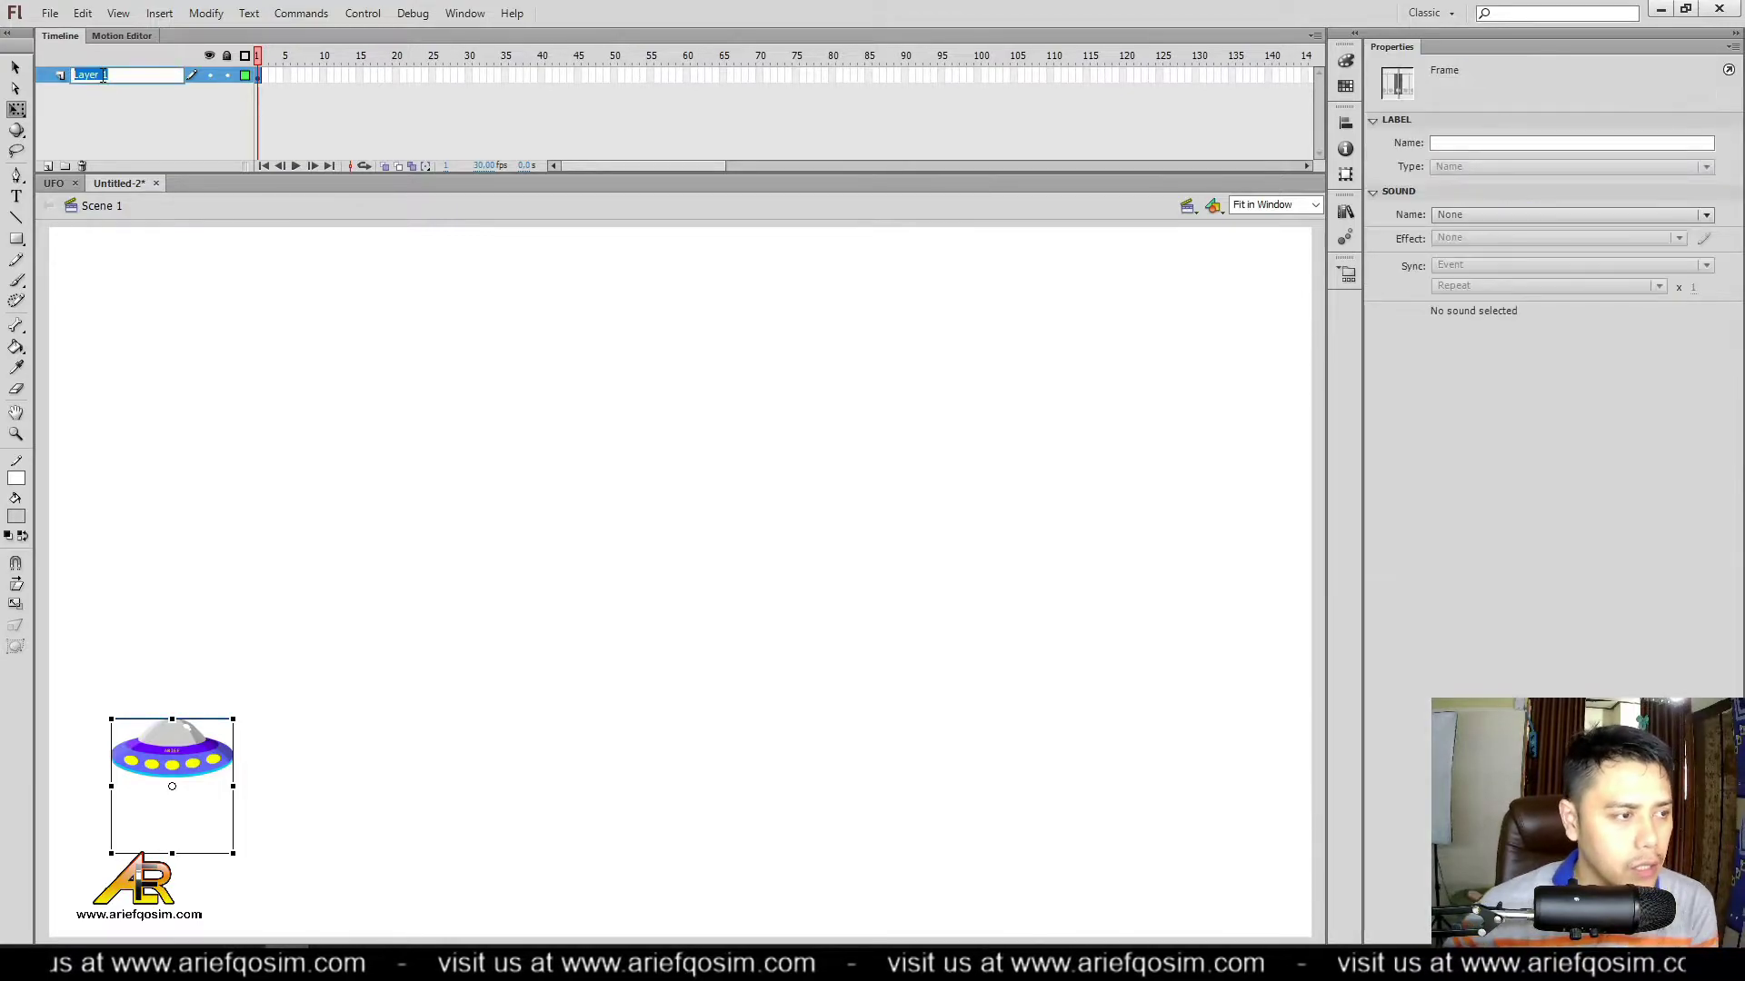
text(UFO)
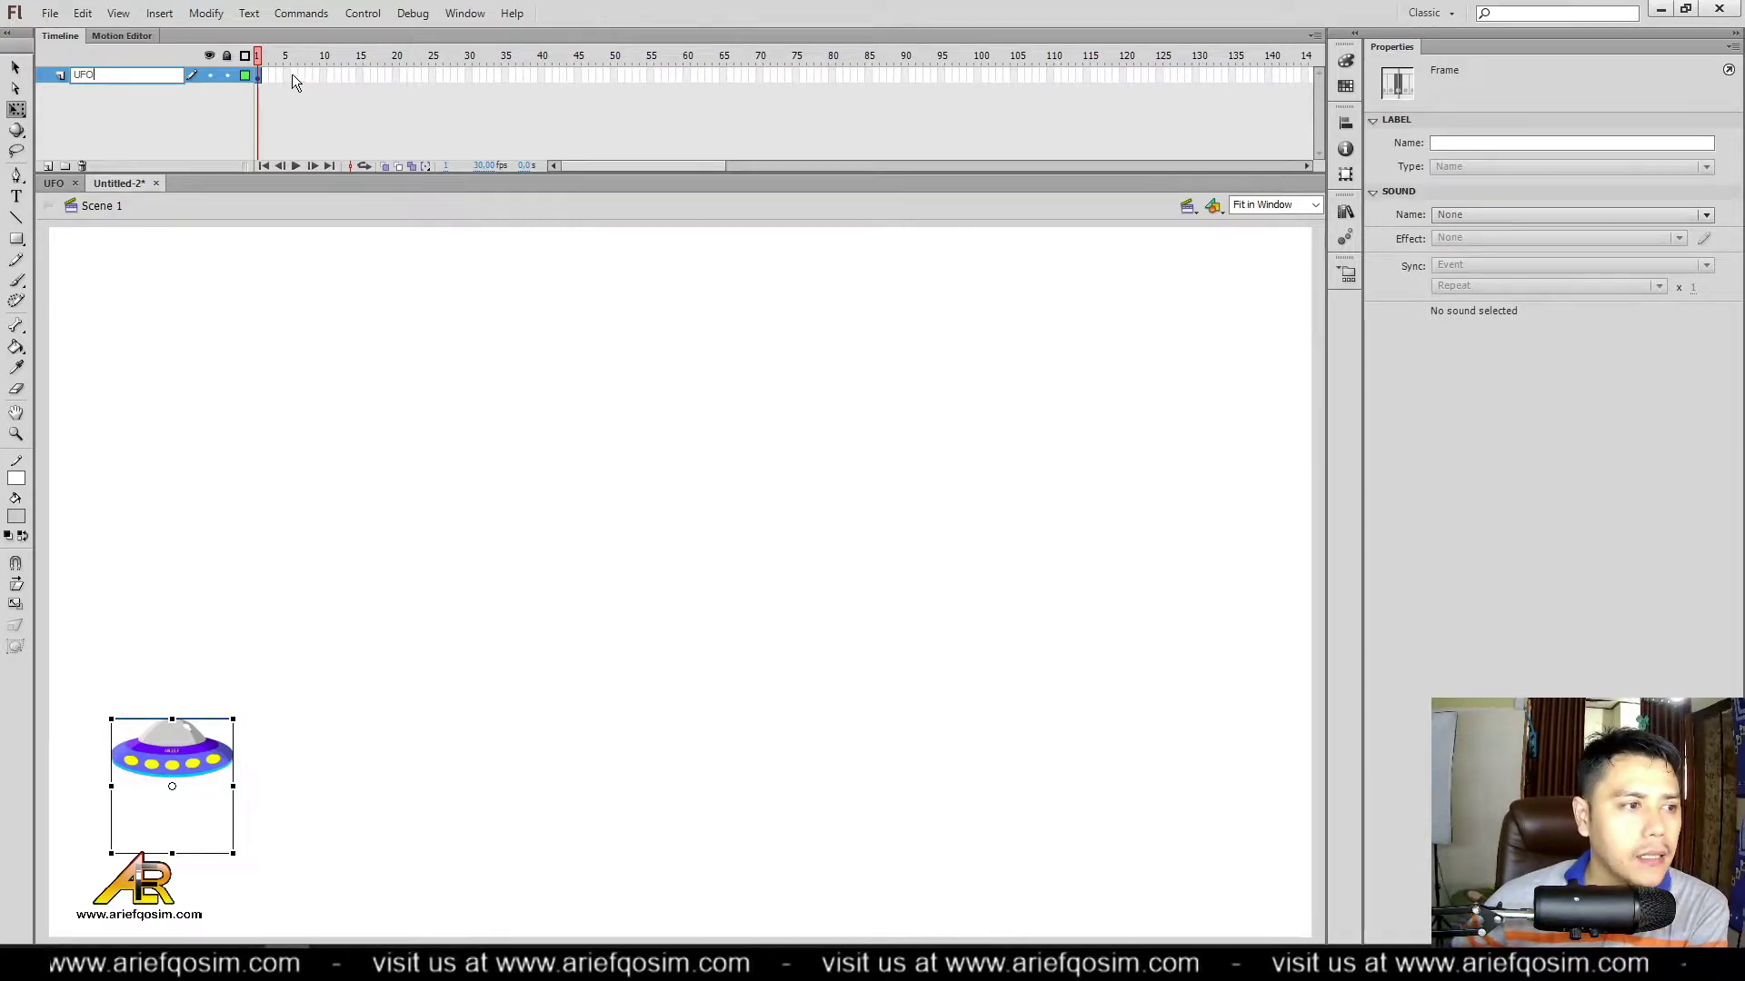
click(259, 77)
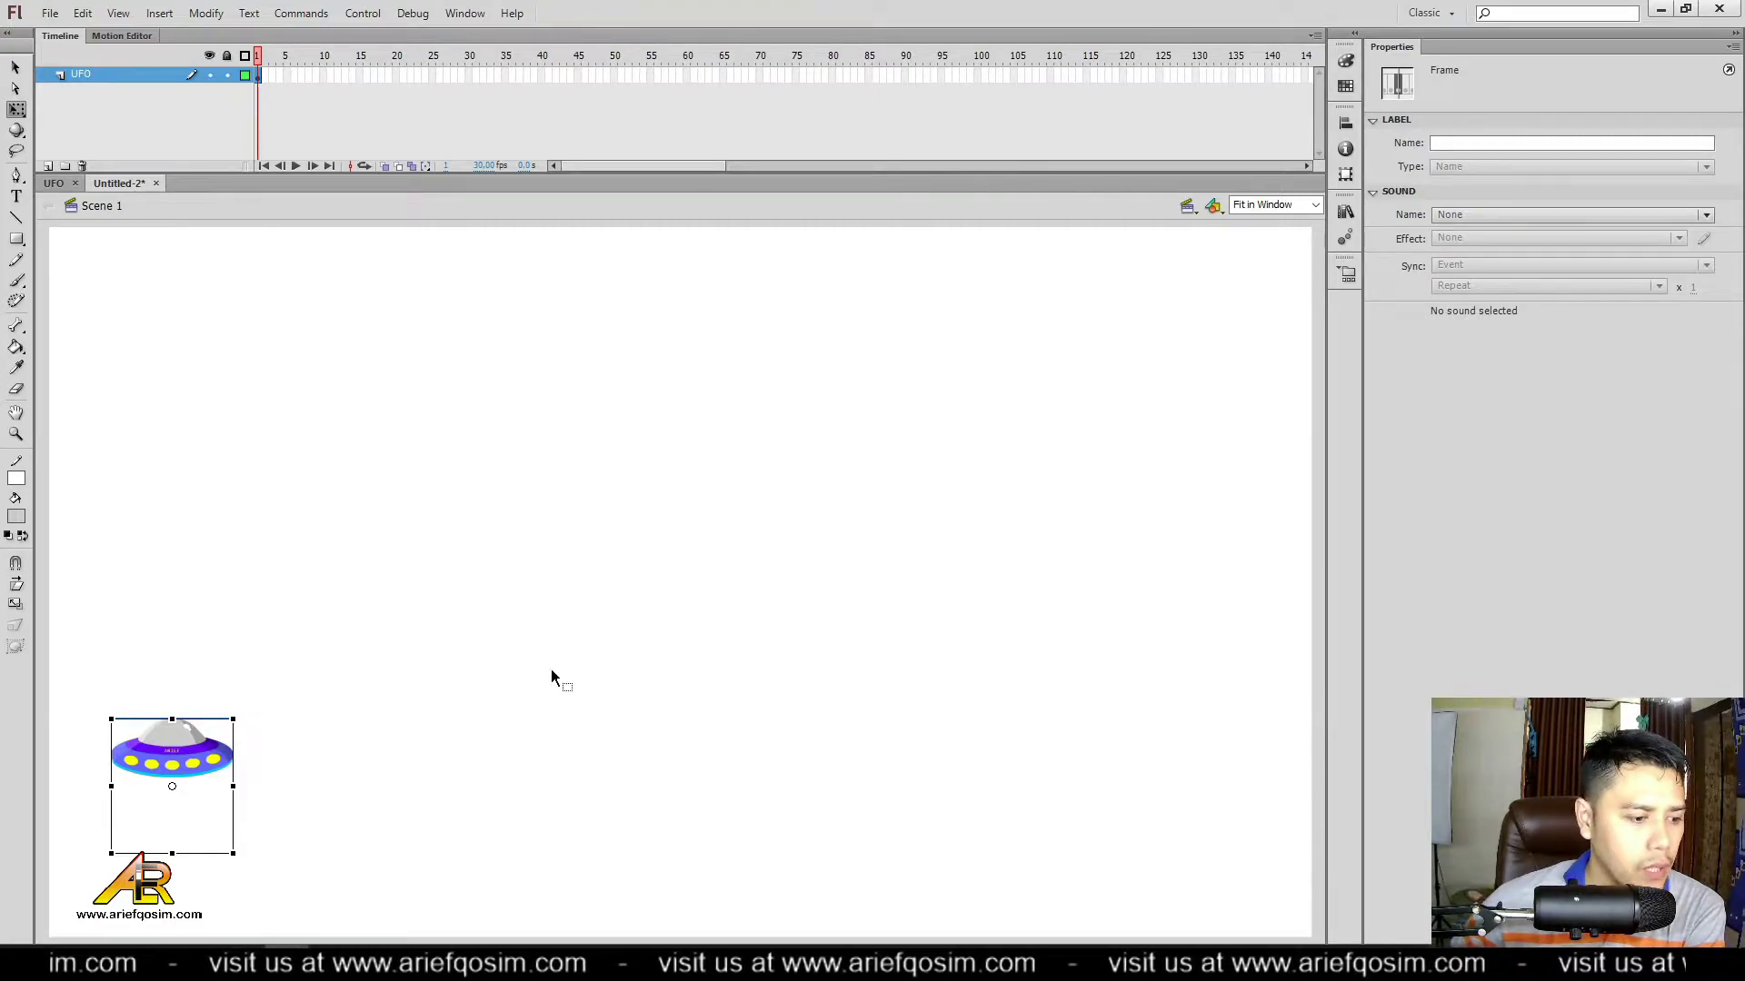
Step: Insert a keyframe at frame 300 of the UFO layer
drag(683, 169, 917, 144)
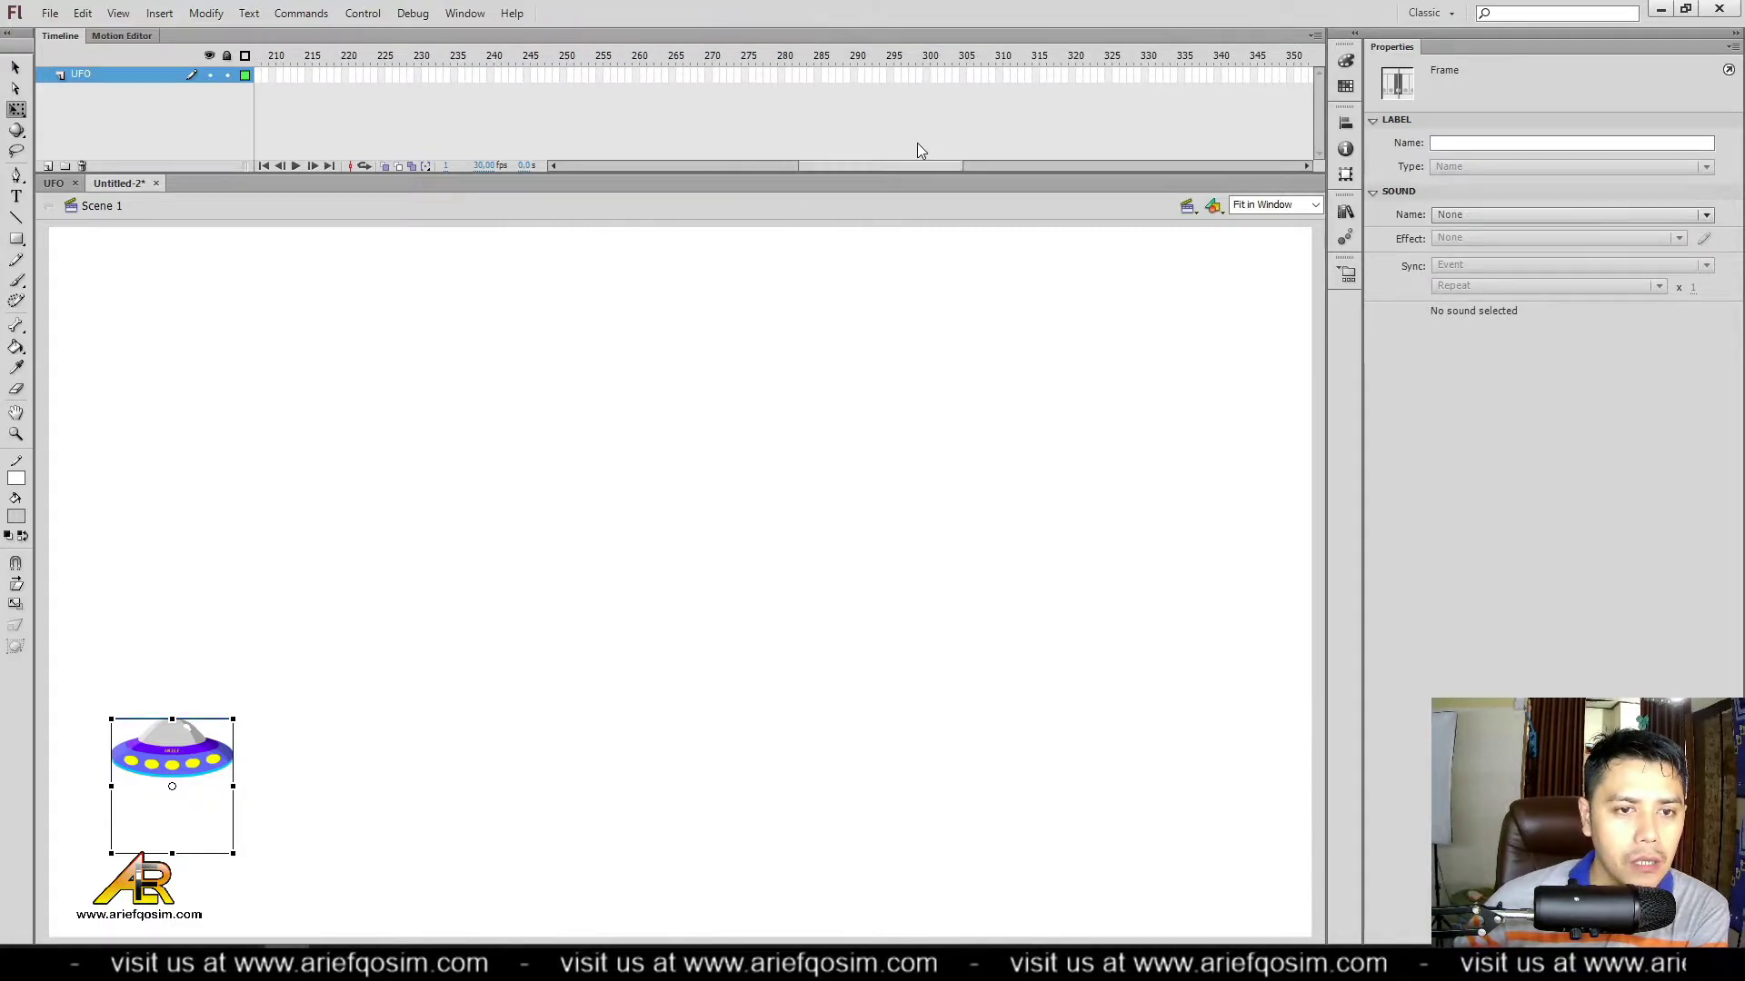
click(929, 80)
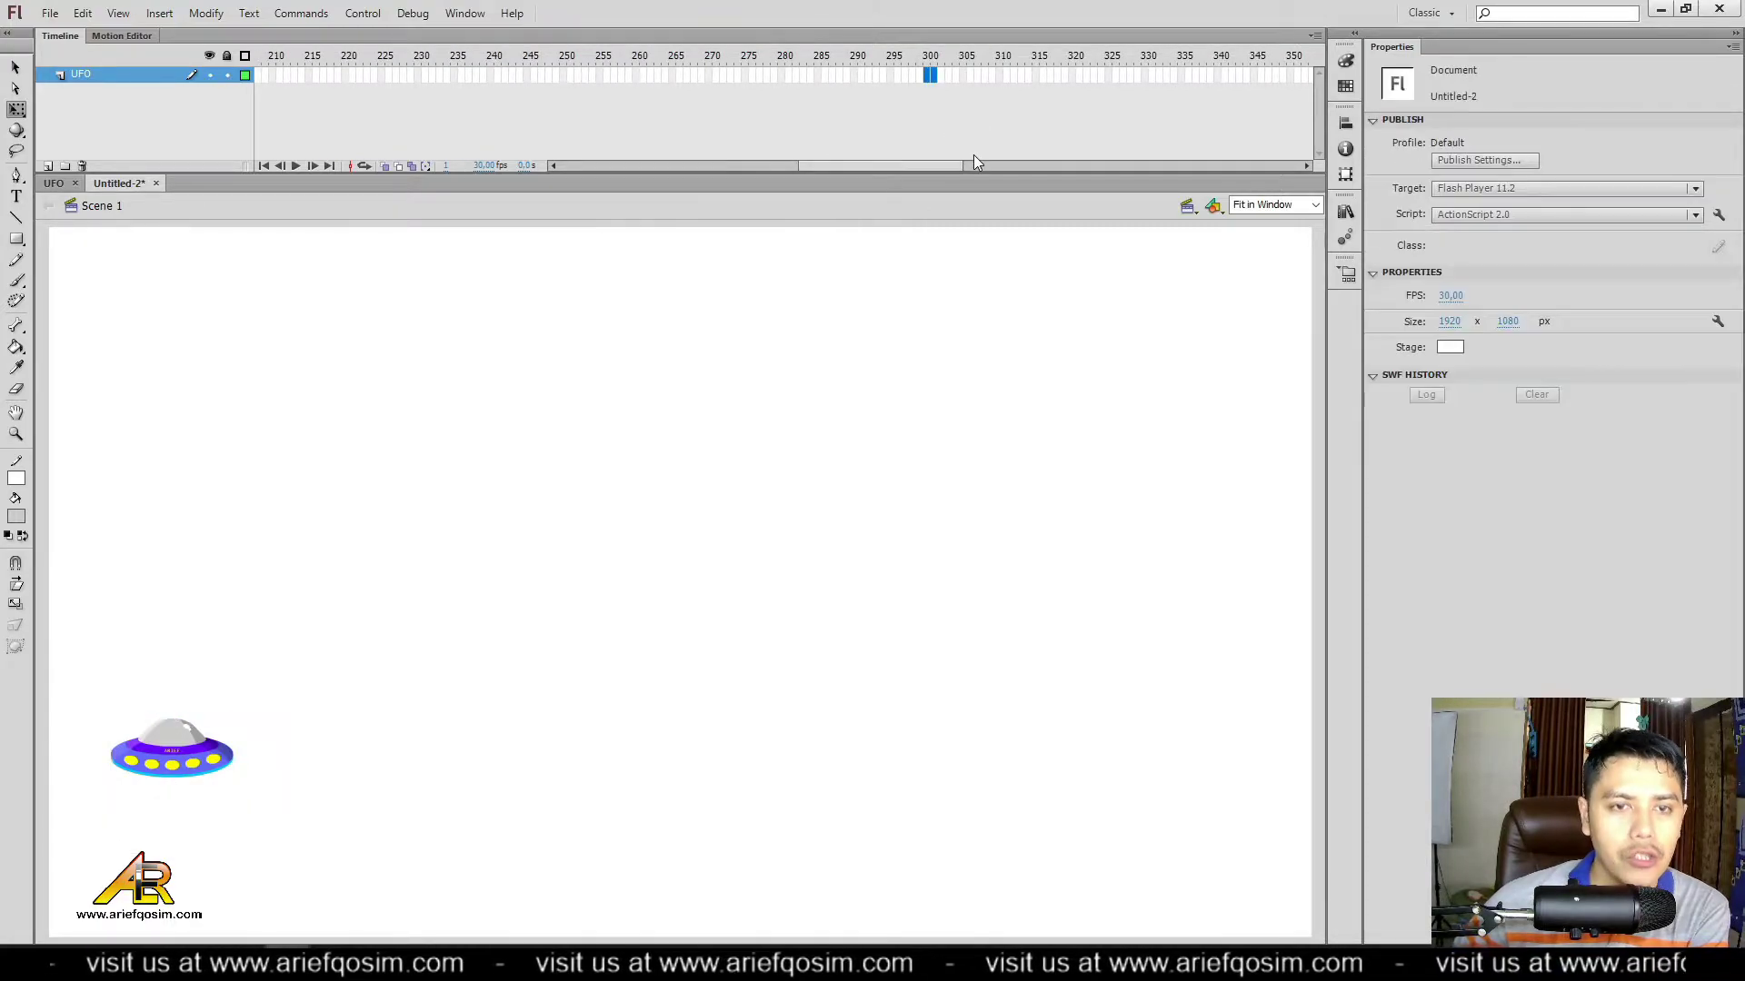
right_click(928, 80)
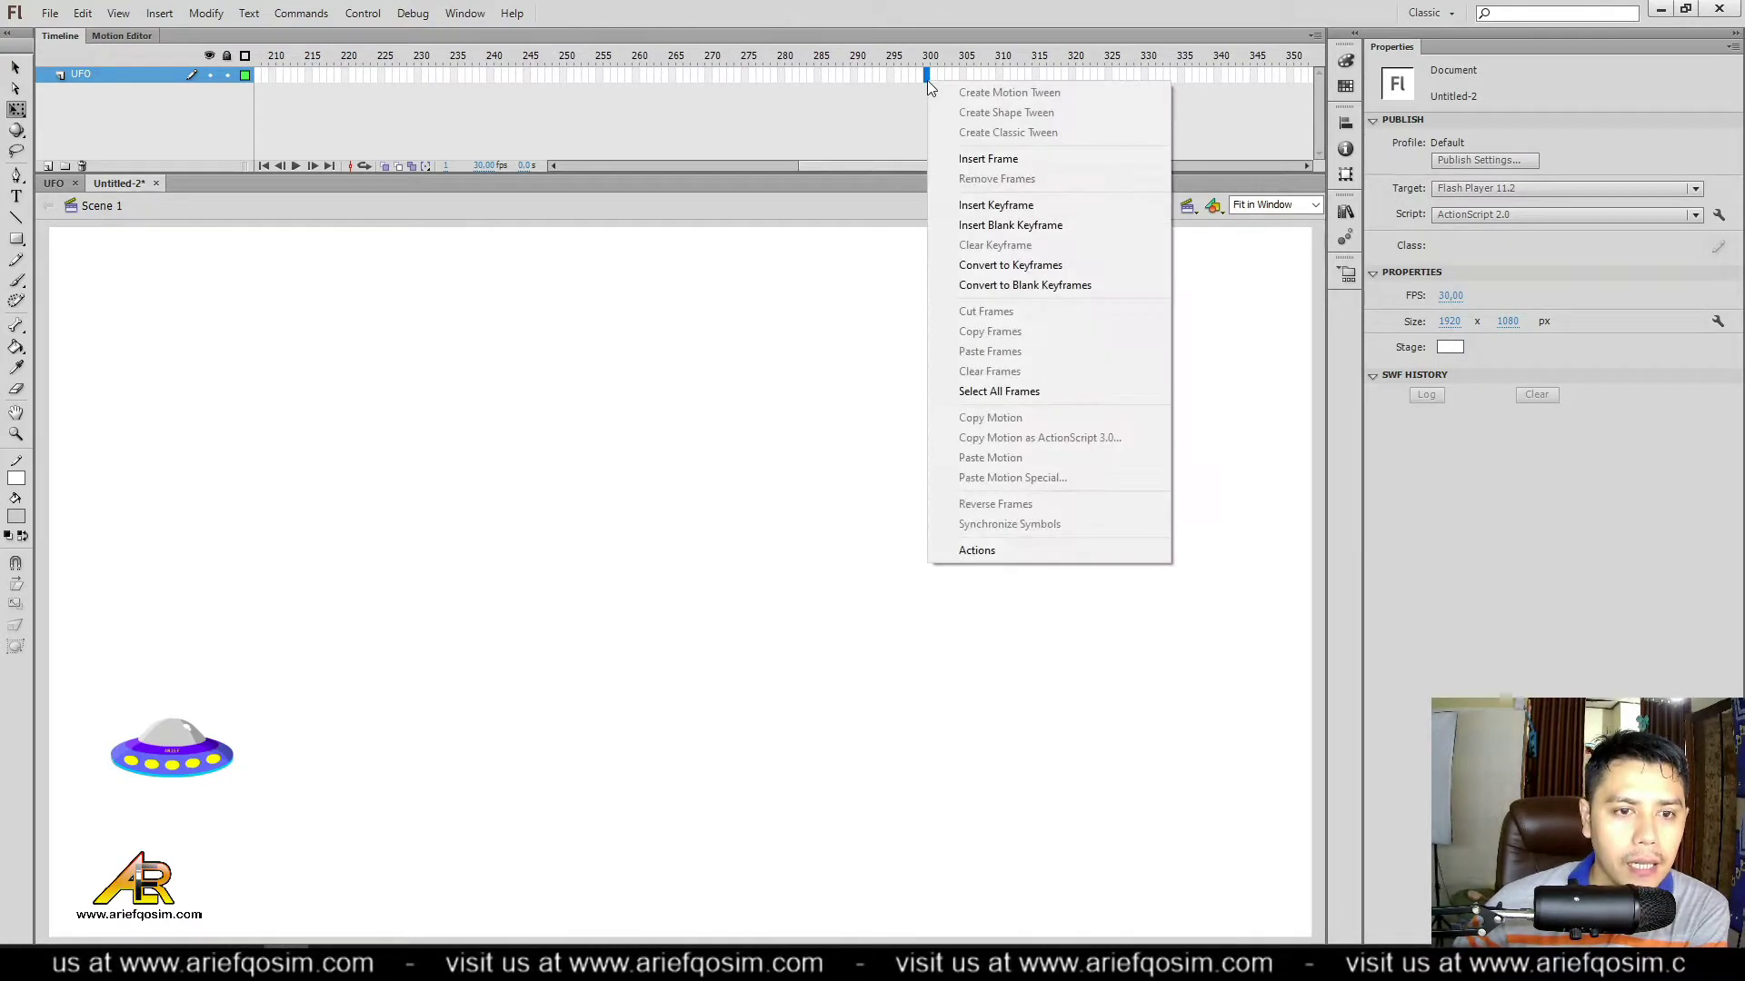
click(1056, 207)
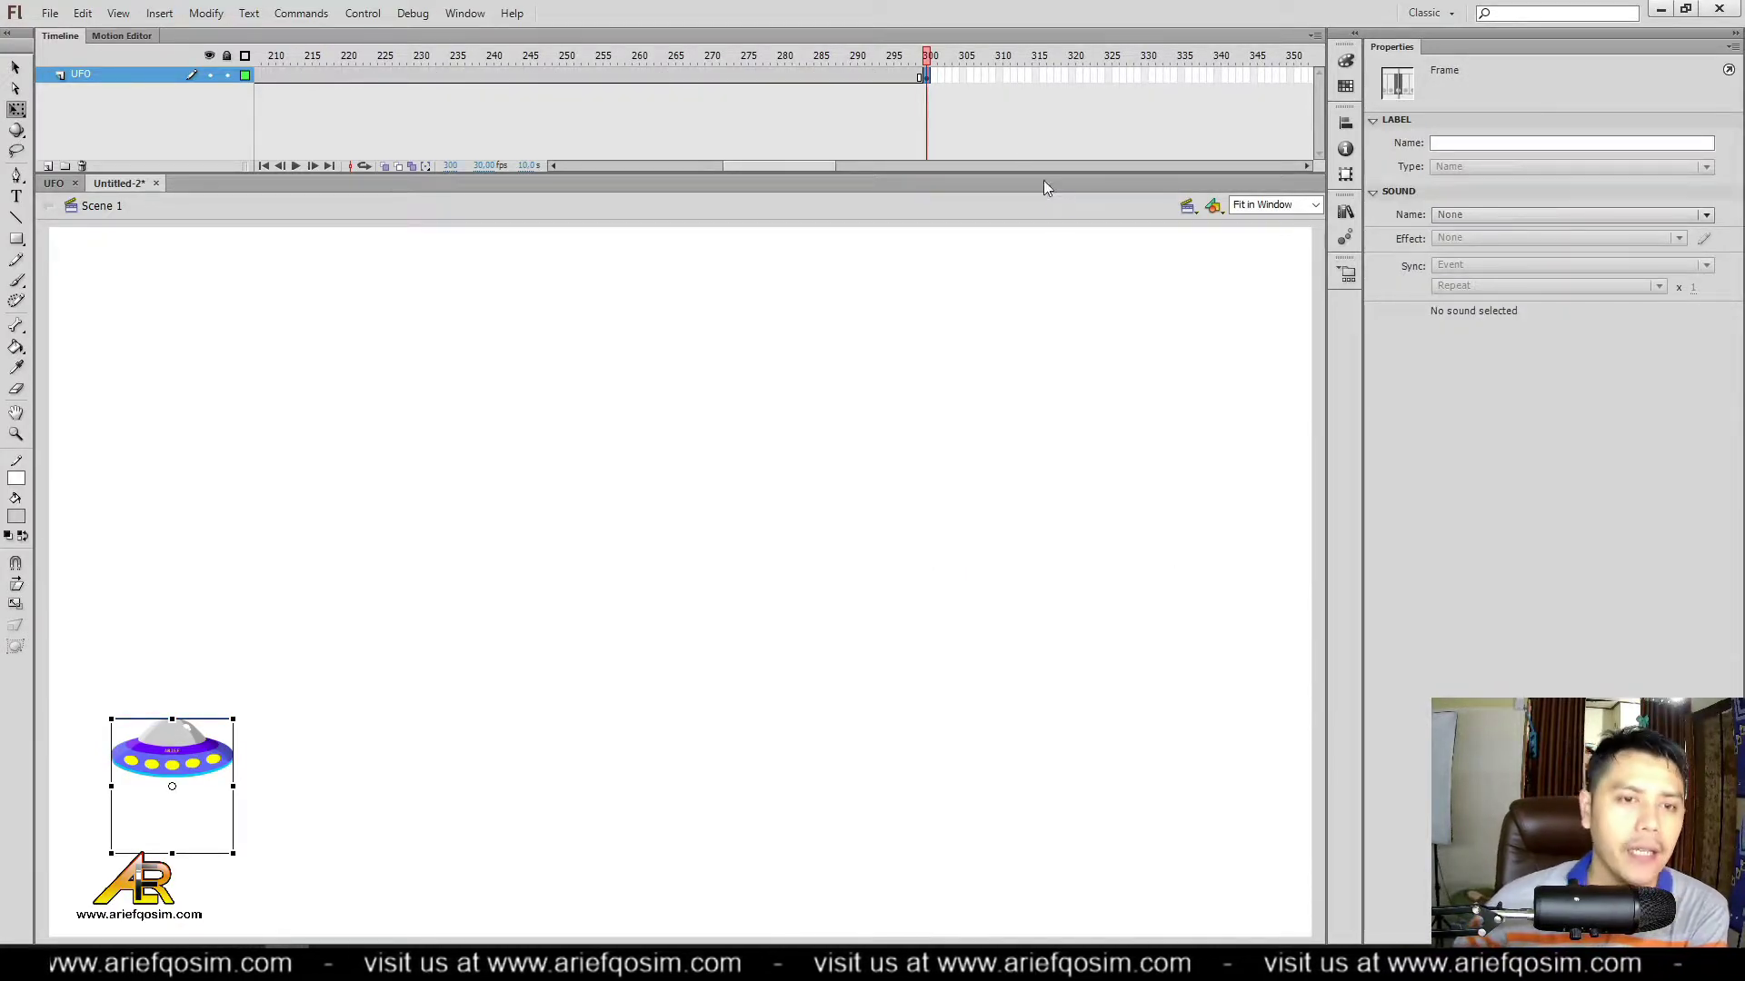
Step: Move the UFO at frame 300 to about X 924, Y 402 near the stage centre and play the timeline
mouse_move(928, 56)
mouse_down()
mouse_move(825, 62)
mouse_move(927, 56)
mouse_up()
click(929, 74)
drag(209, 761, 755, 477)
drag(750, 475, 672, 475)
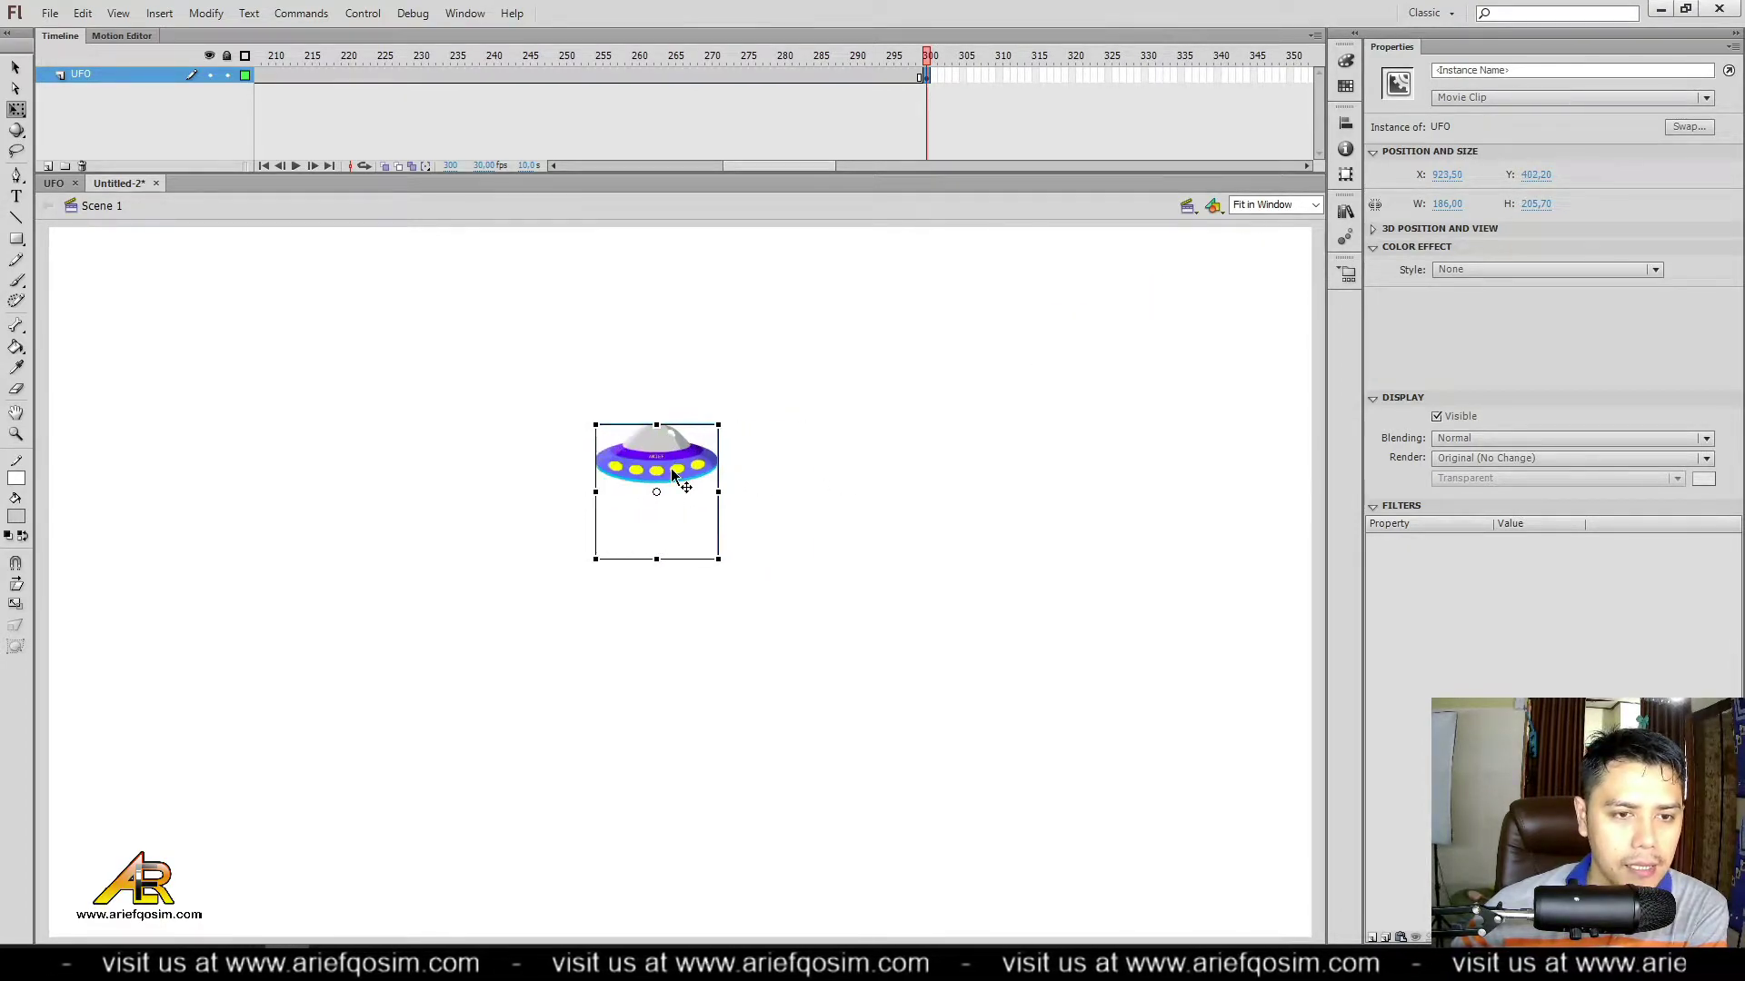
drag(822, 170, 659, 170)
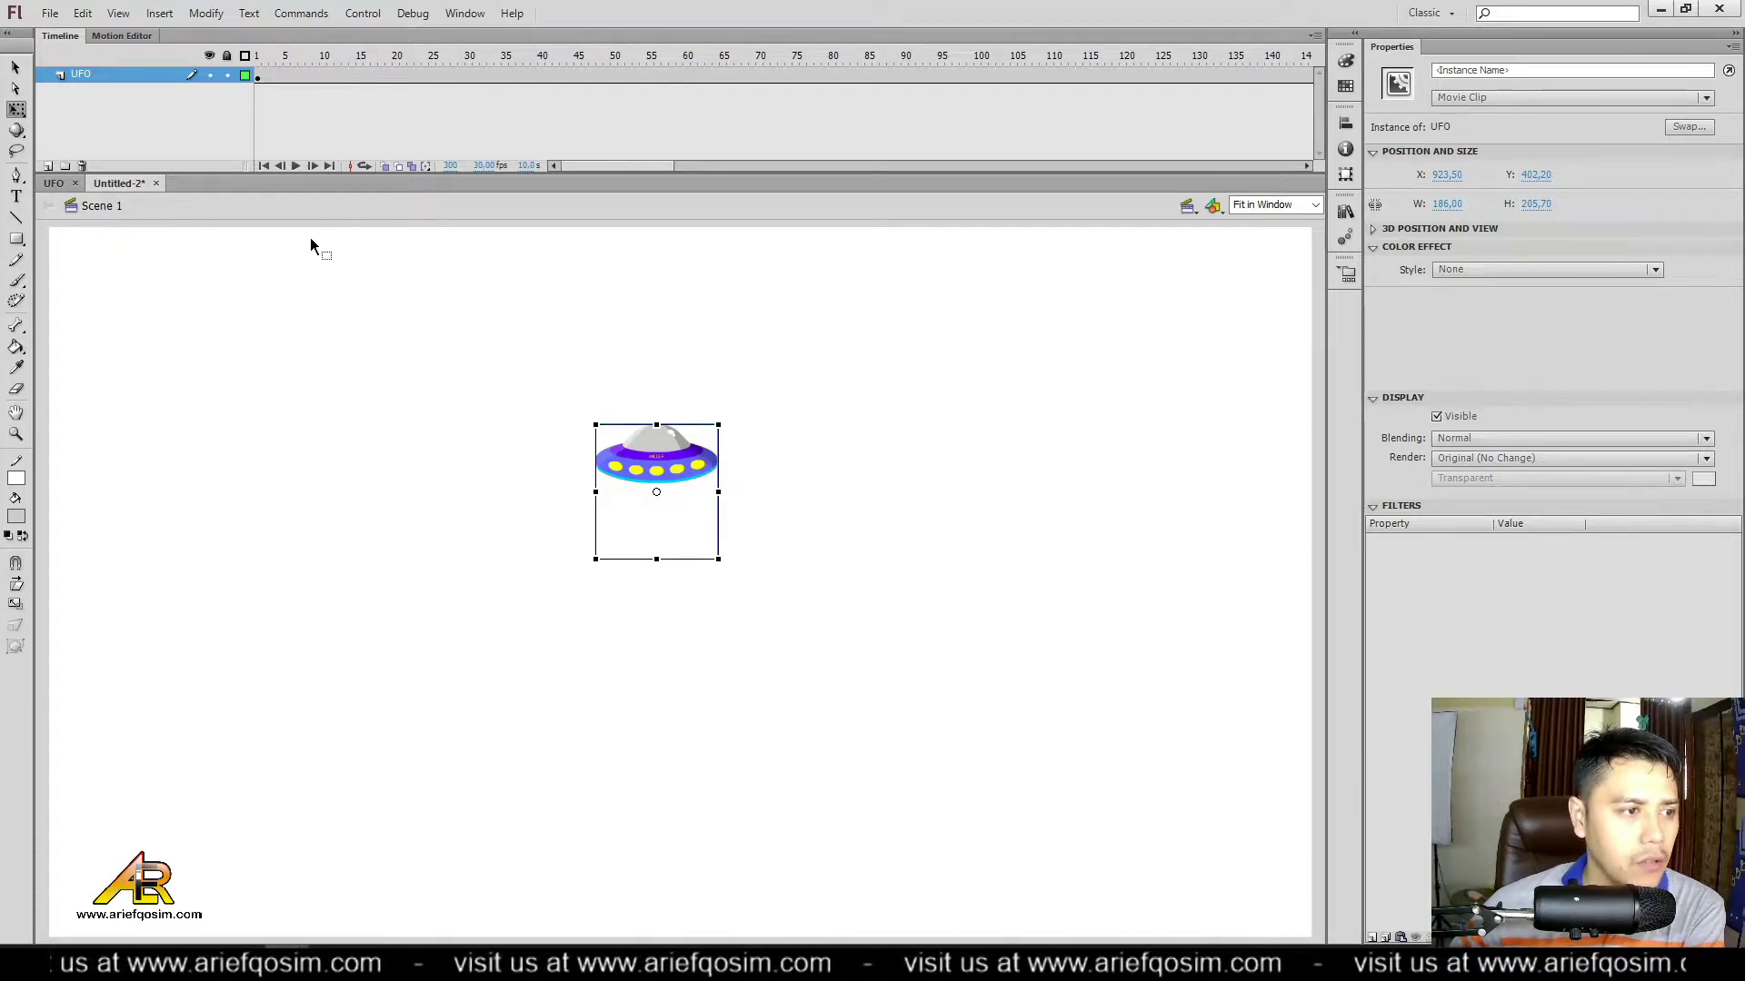
click(297, 167)
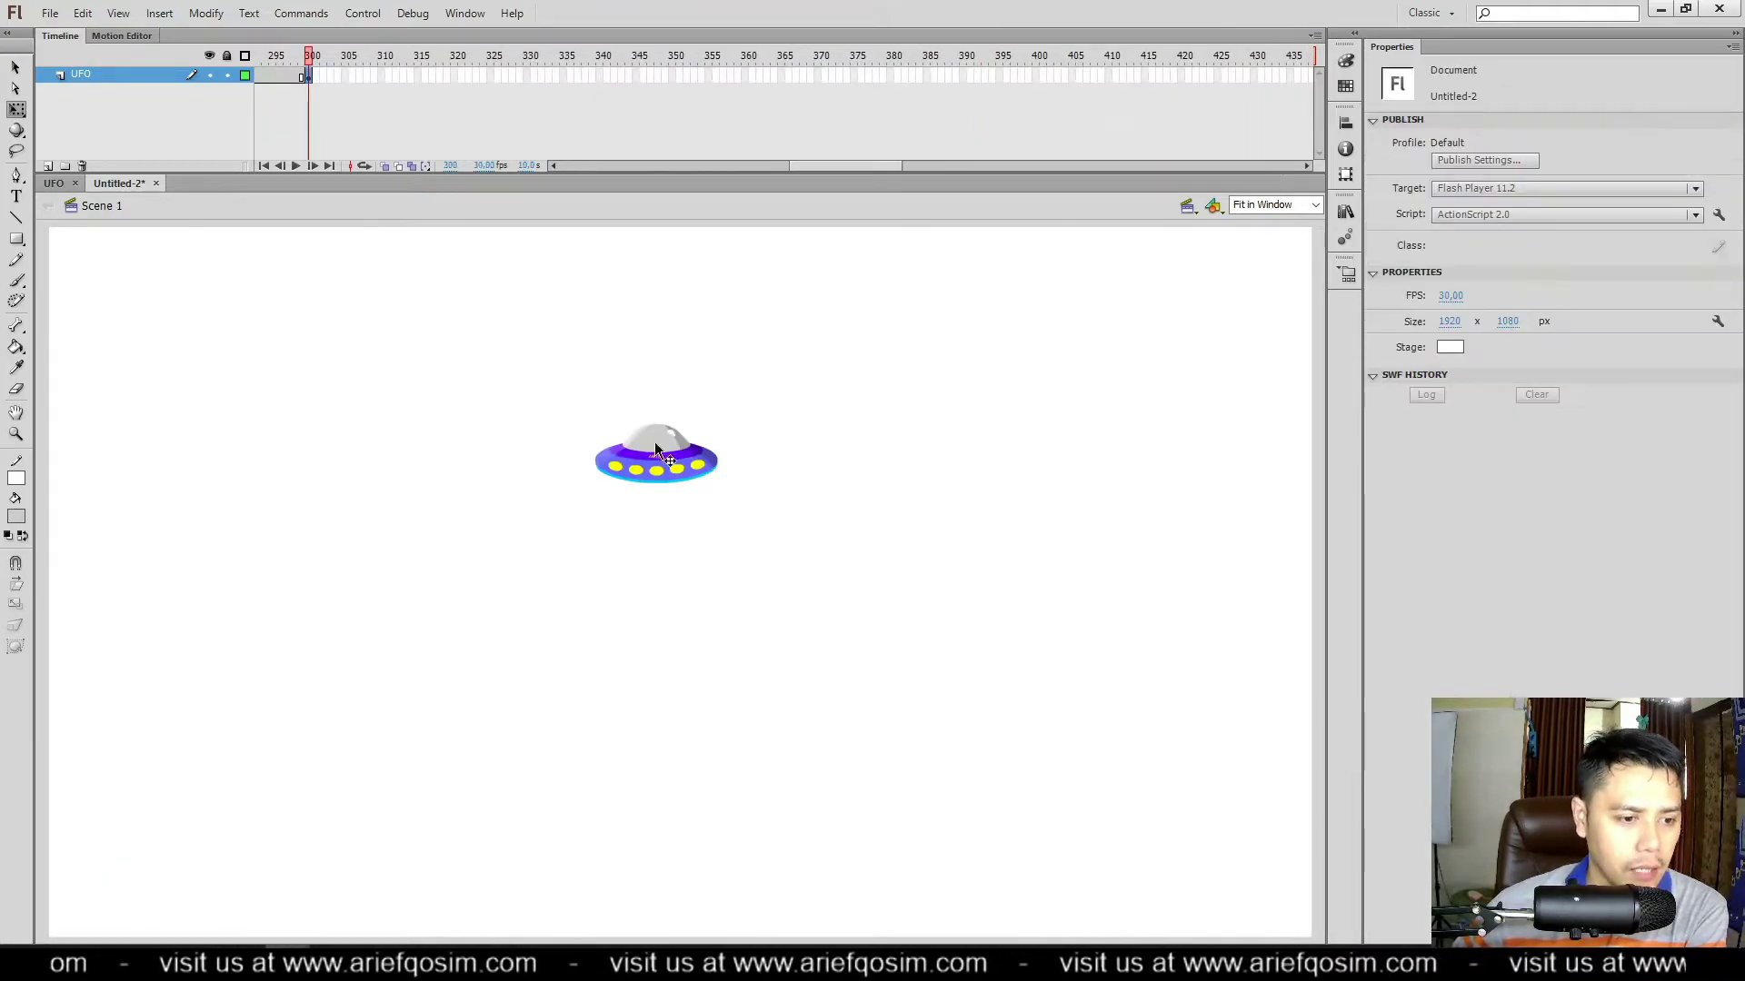
Step: Create a classic tween between the UFO layer's keyframes at frames 1 and 300, and play it from frame 1
drag(856, 167, 591, 172)
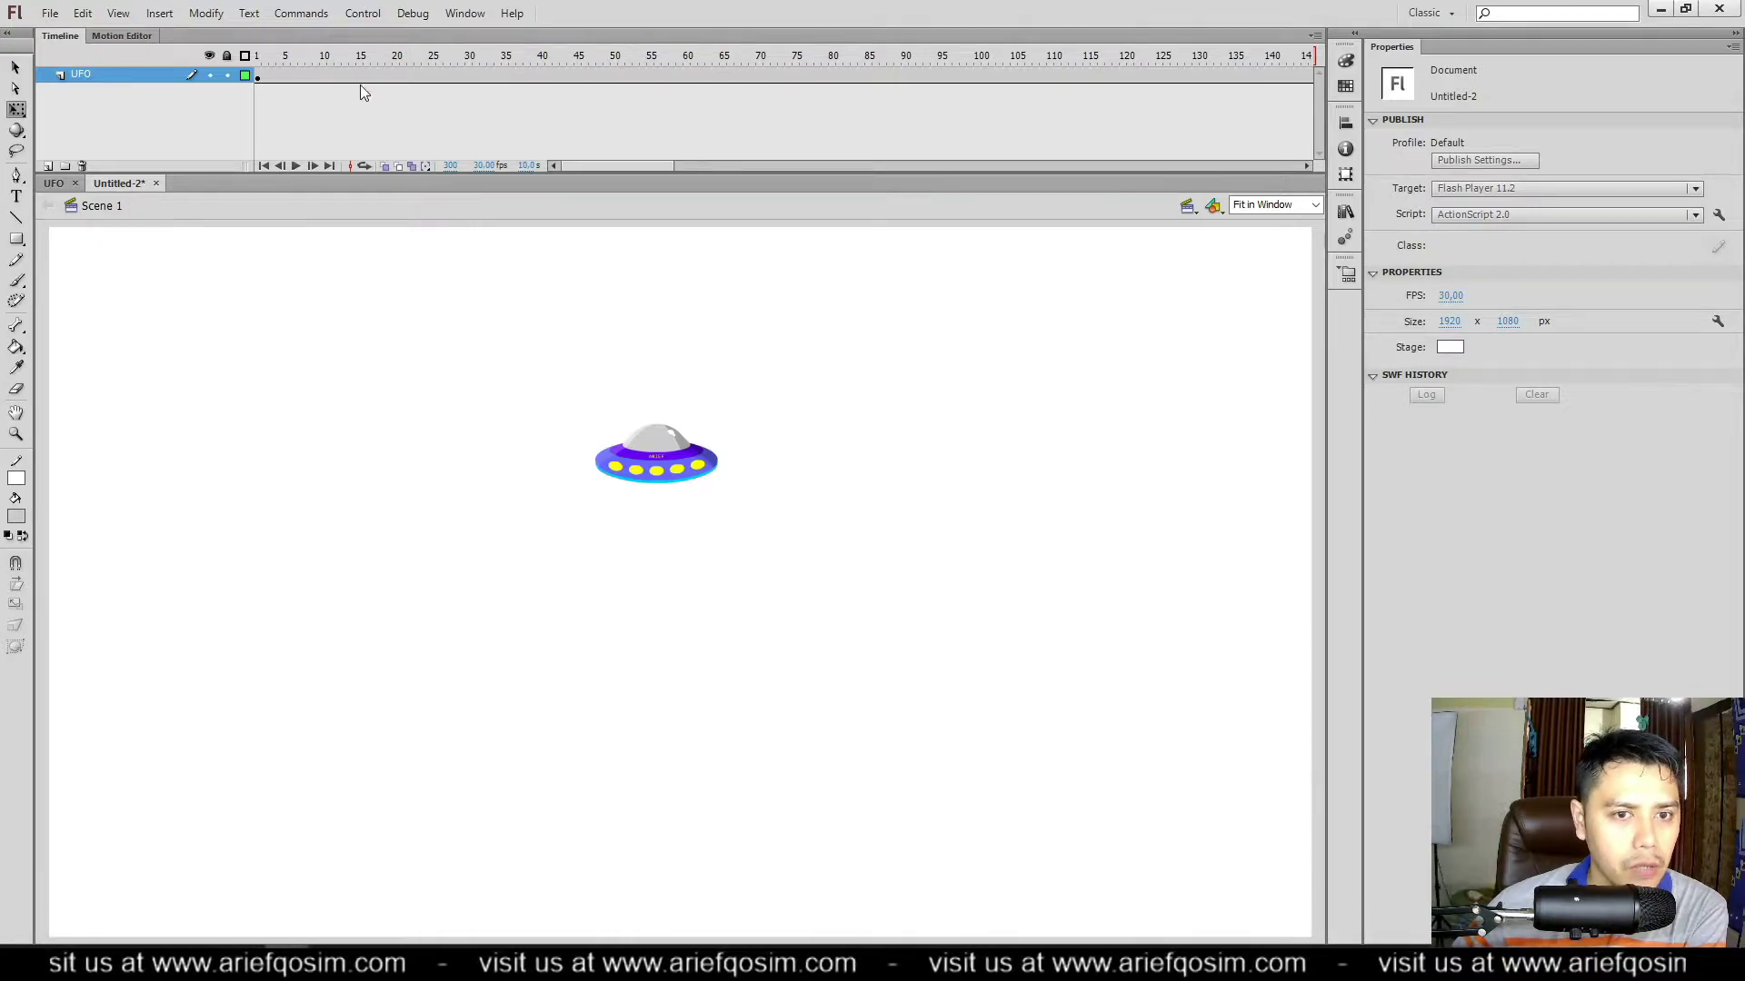
right_click(552, 76)
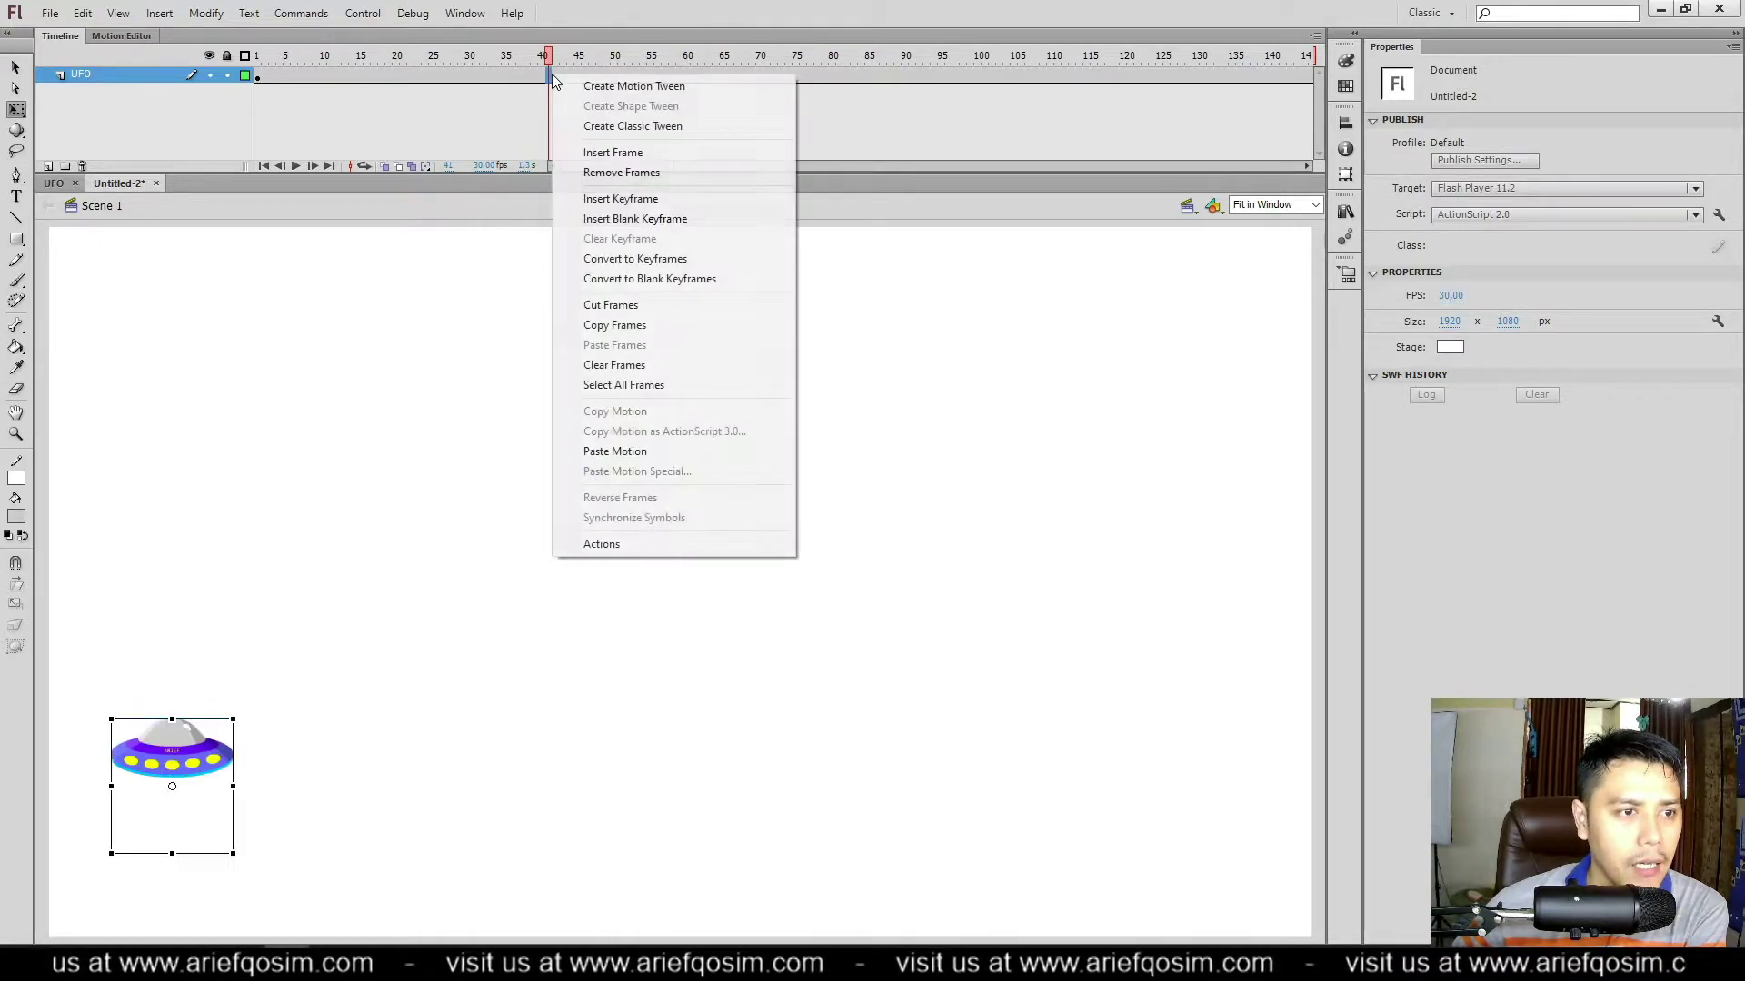
click(750, 136)
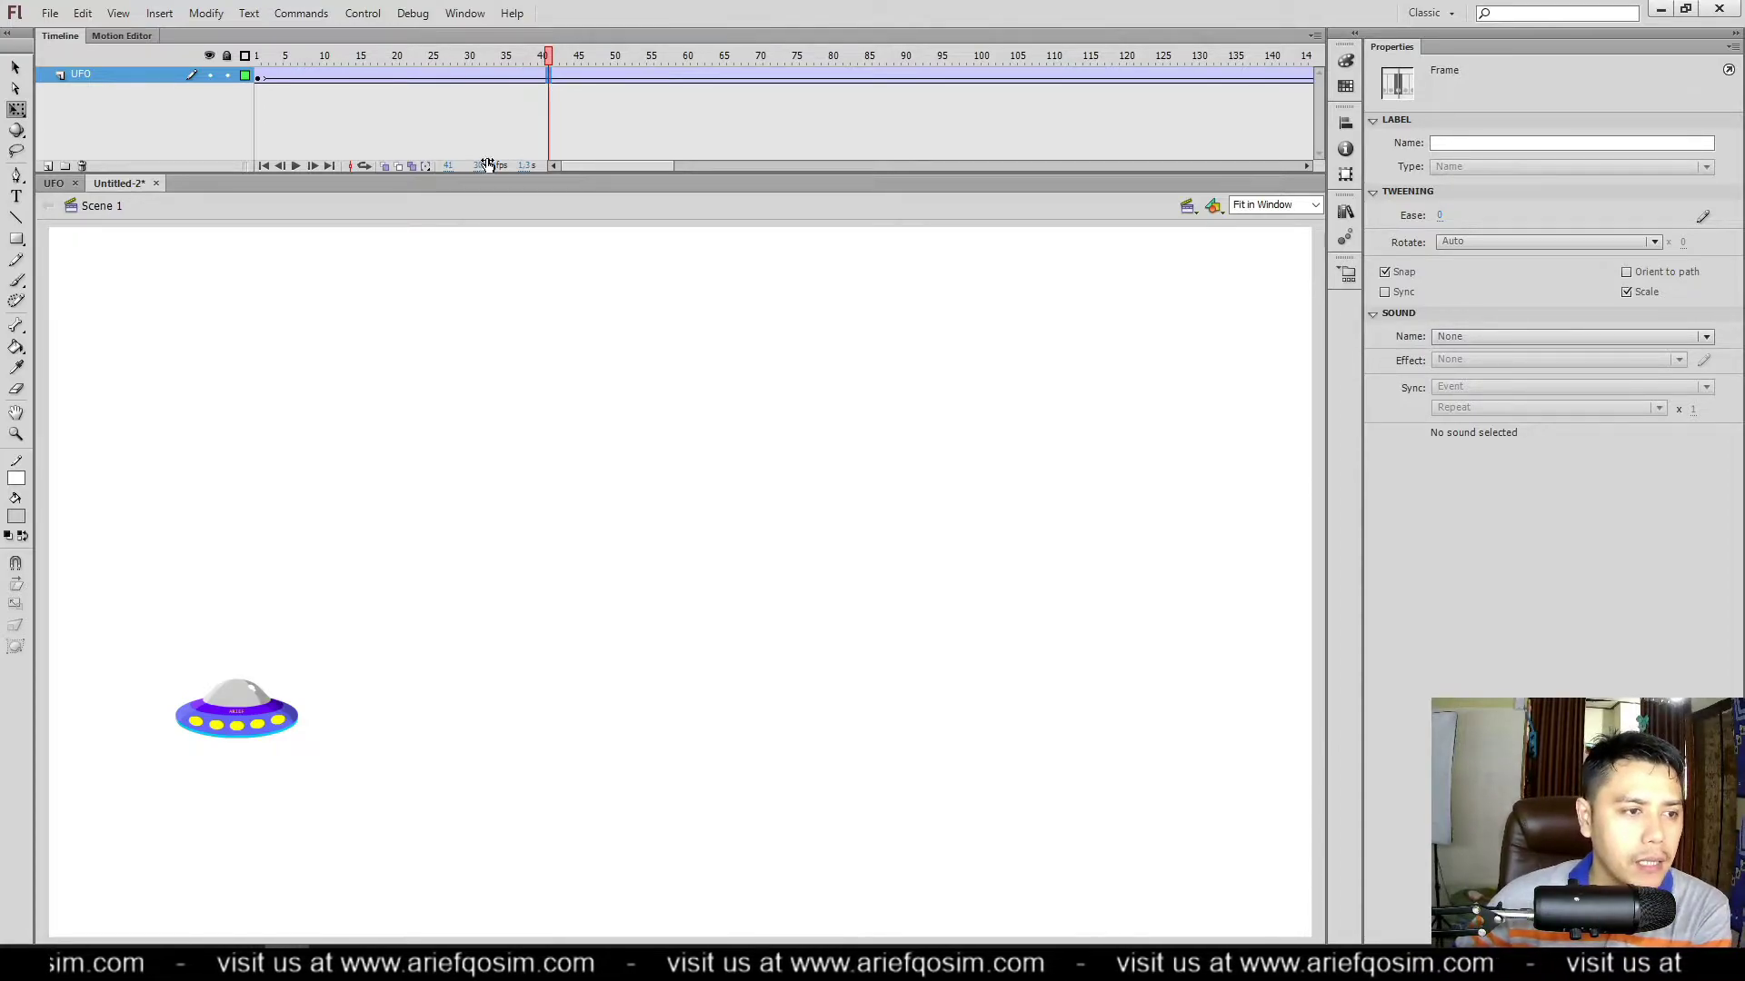
click(259, 57)
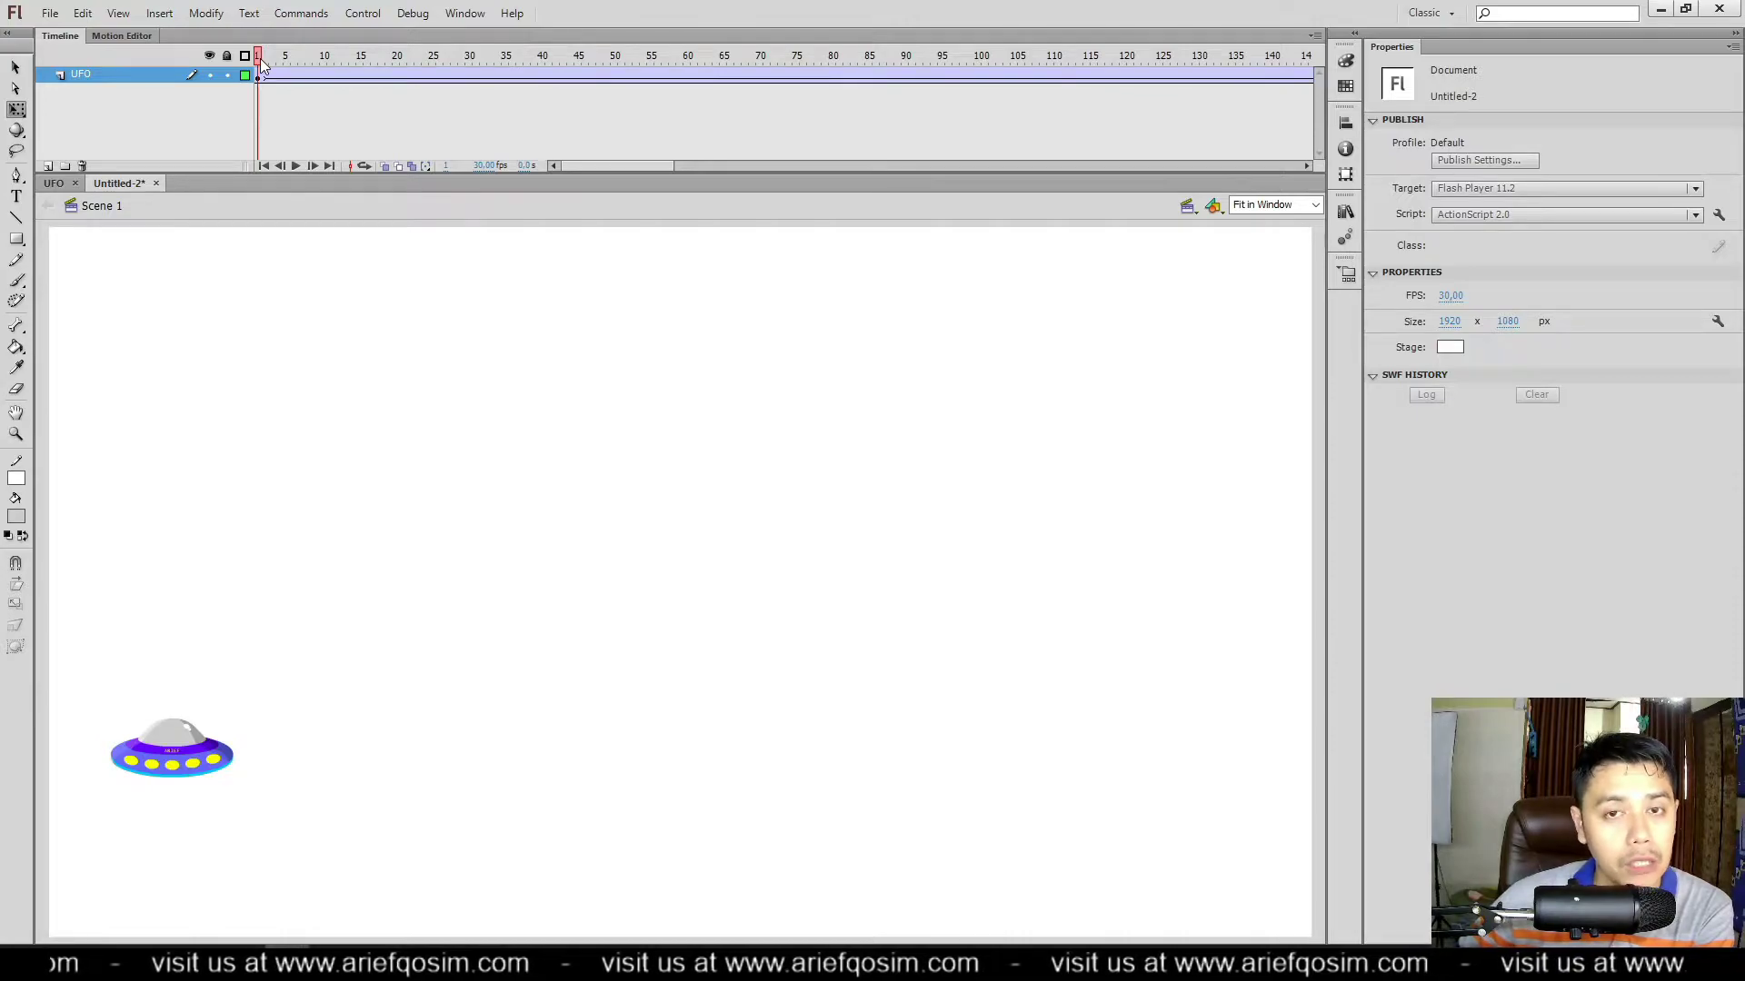
click(294, 167)
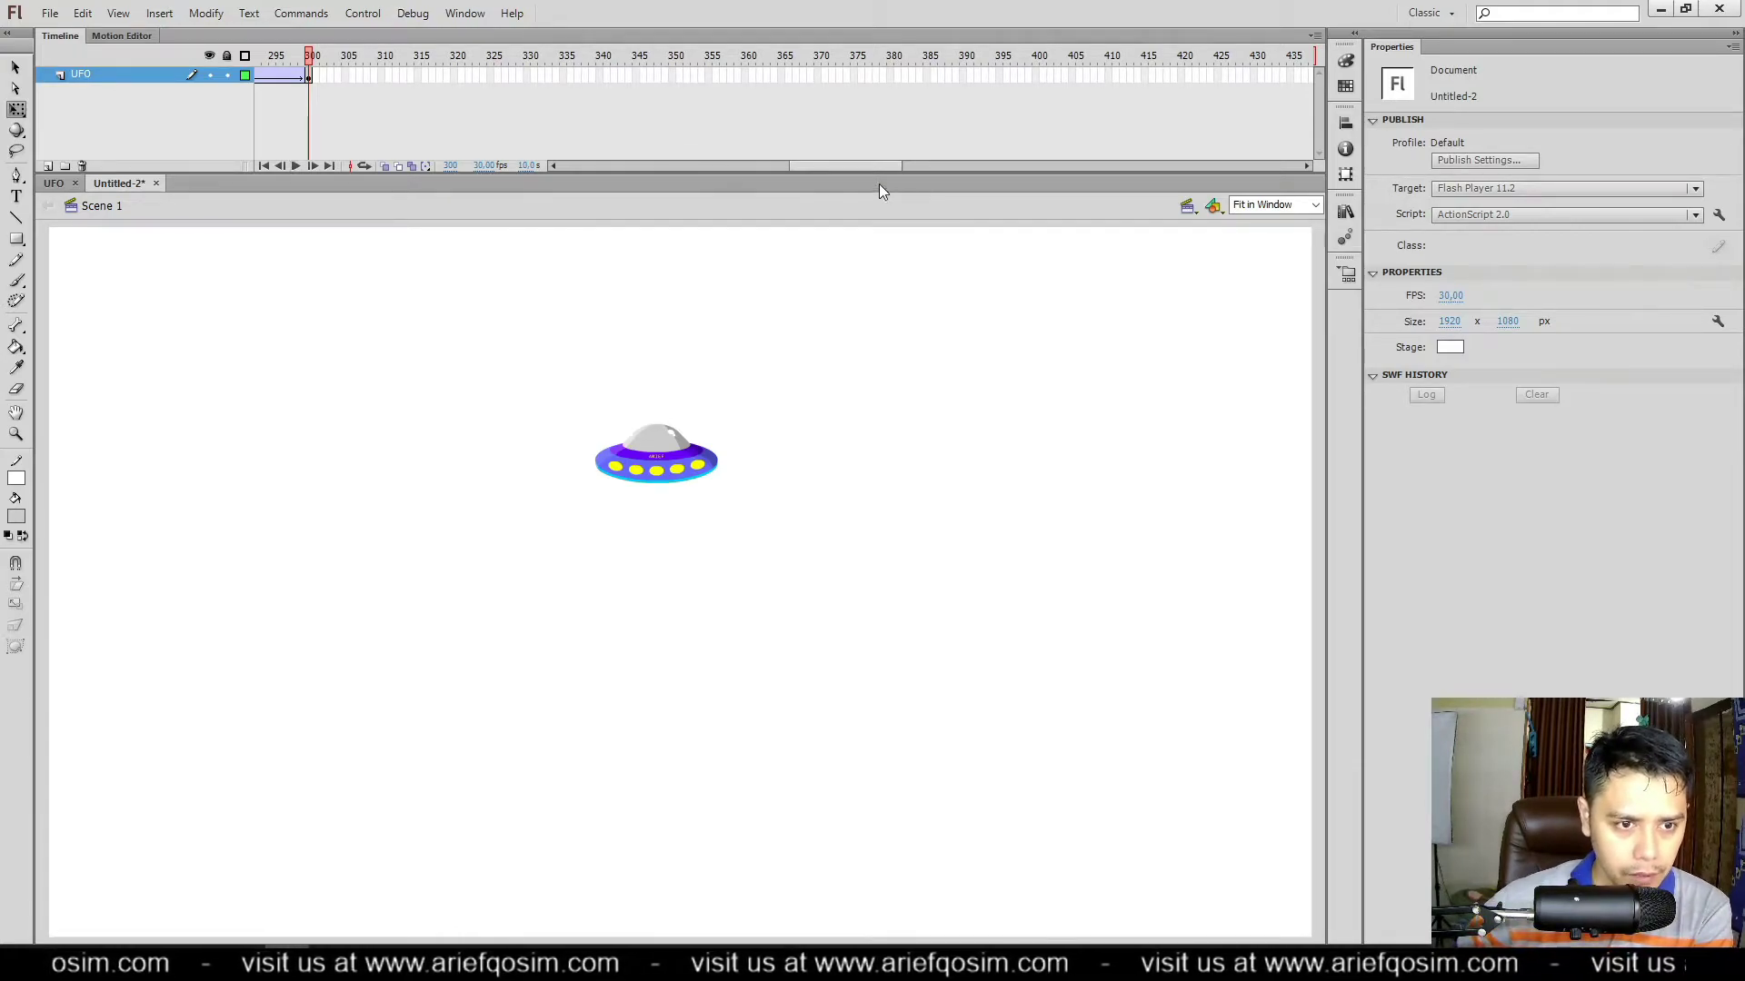
drag(879, 167, 841, 163)
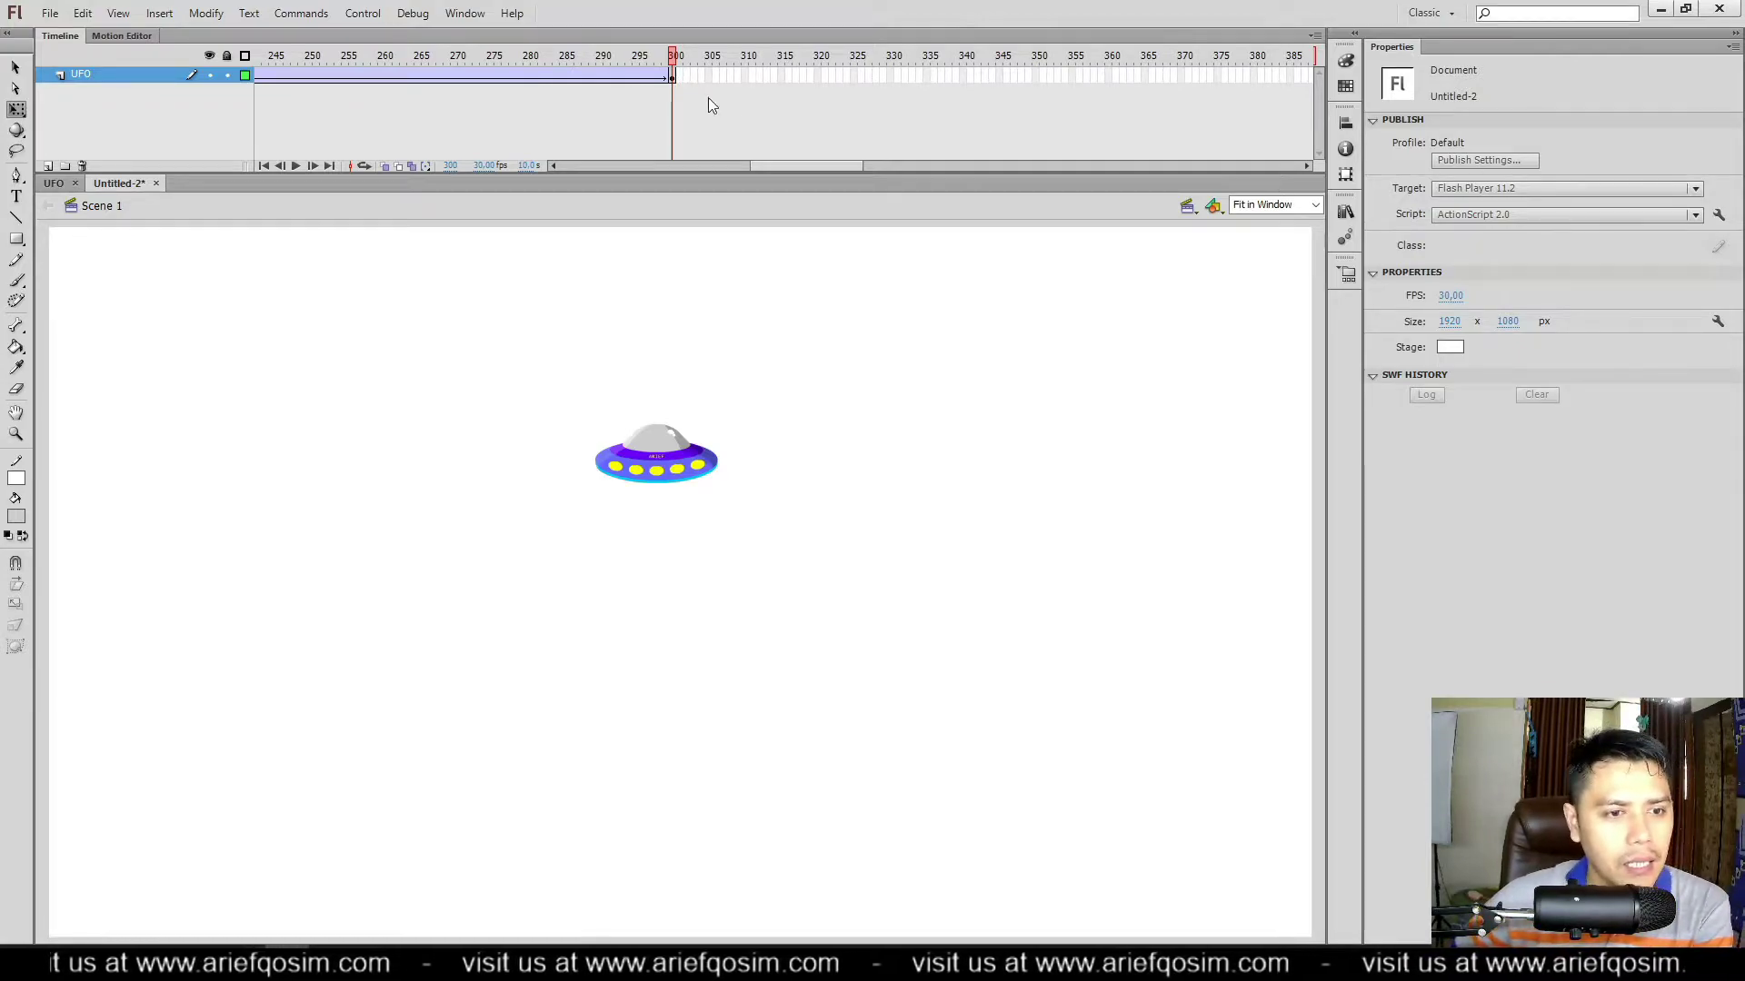
Step: Add a classic motion guide to the UFO layer
drag(801, 167, 572, 167)
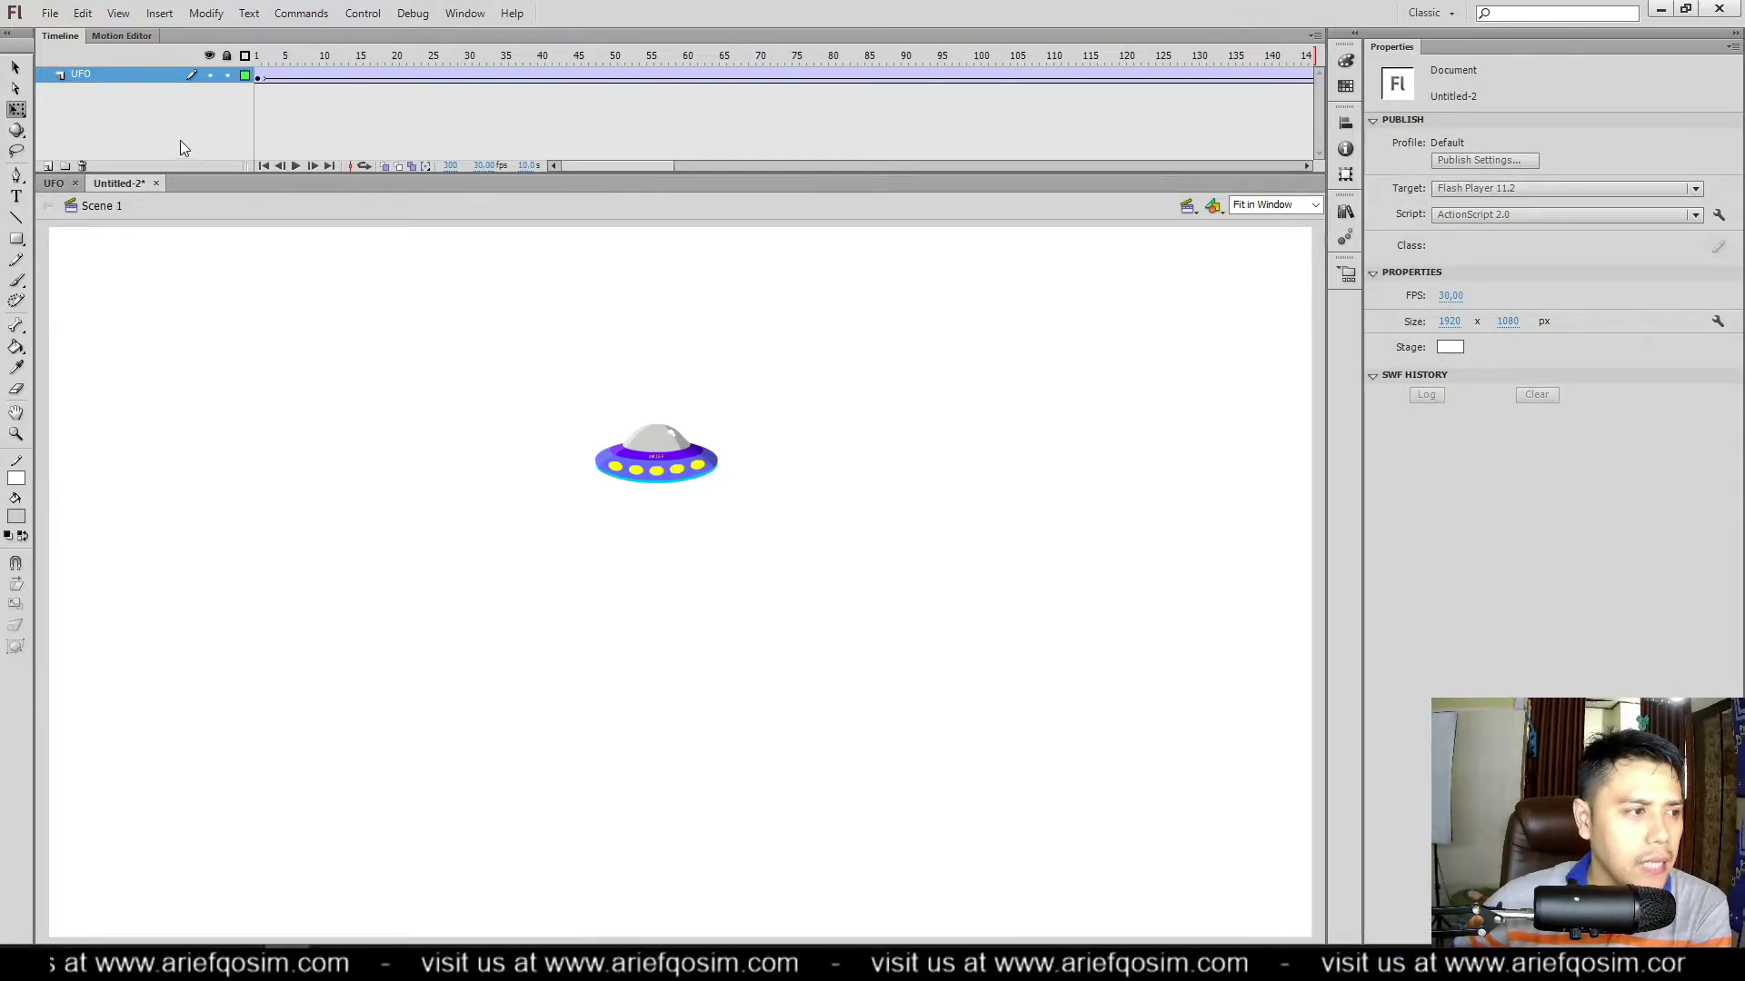
right_click(89, 77)
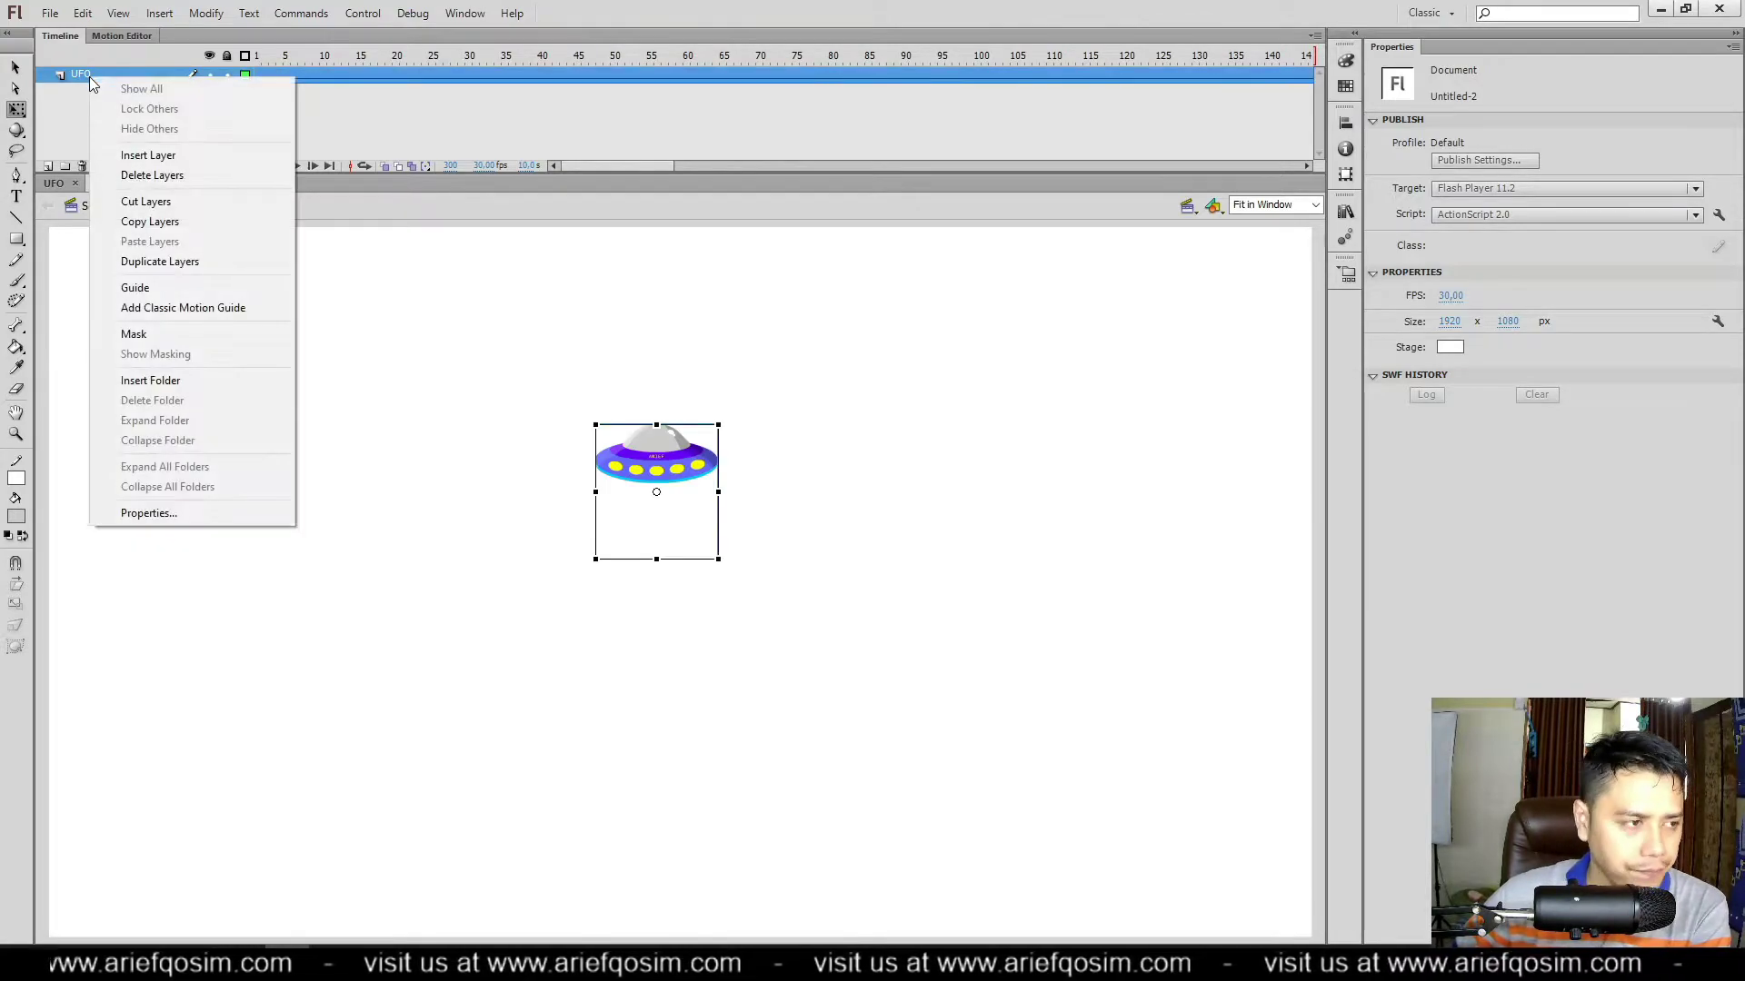
click(202, 309)
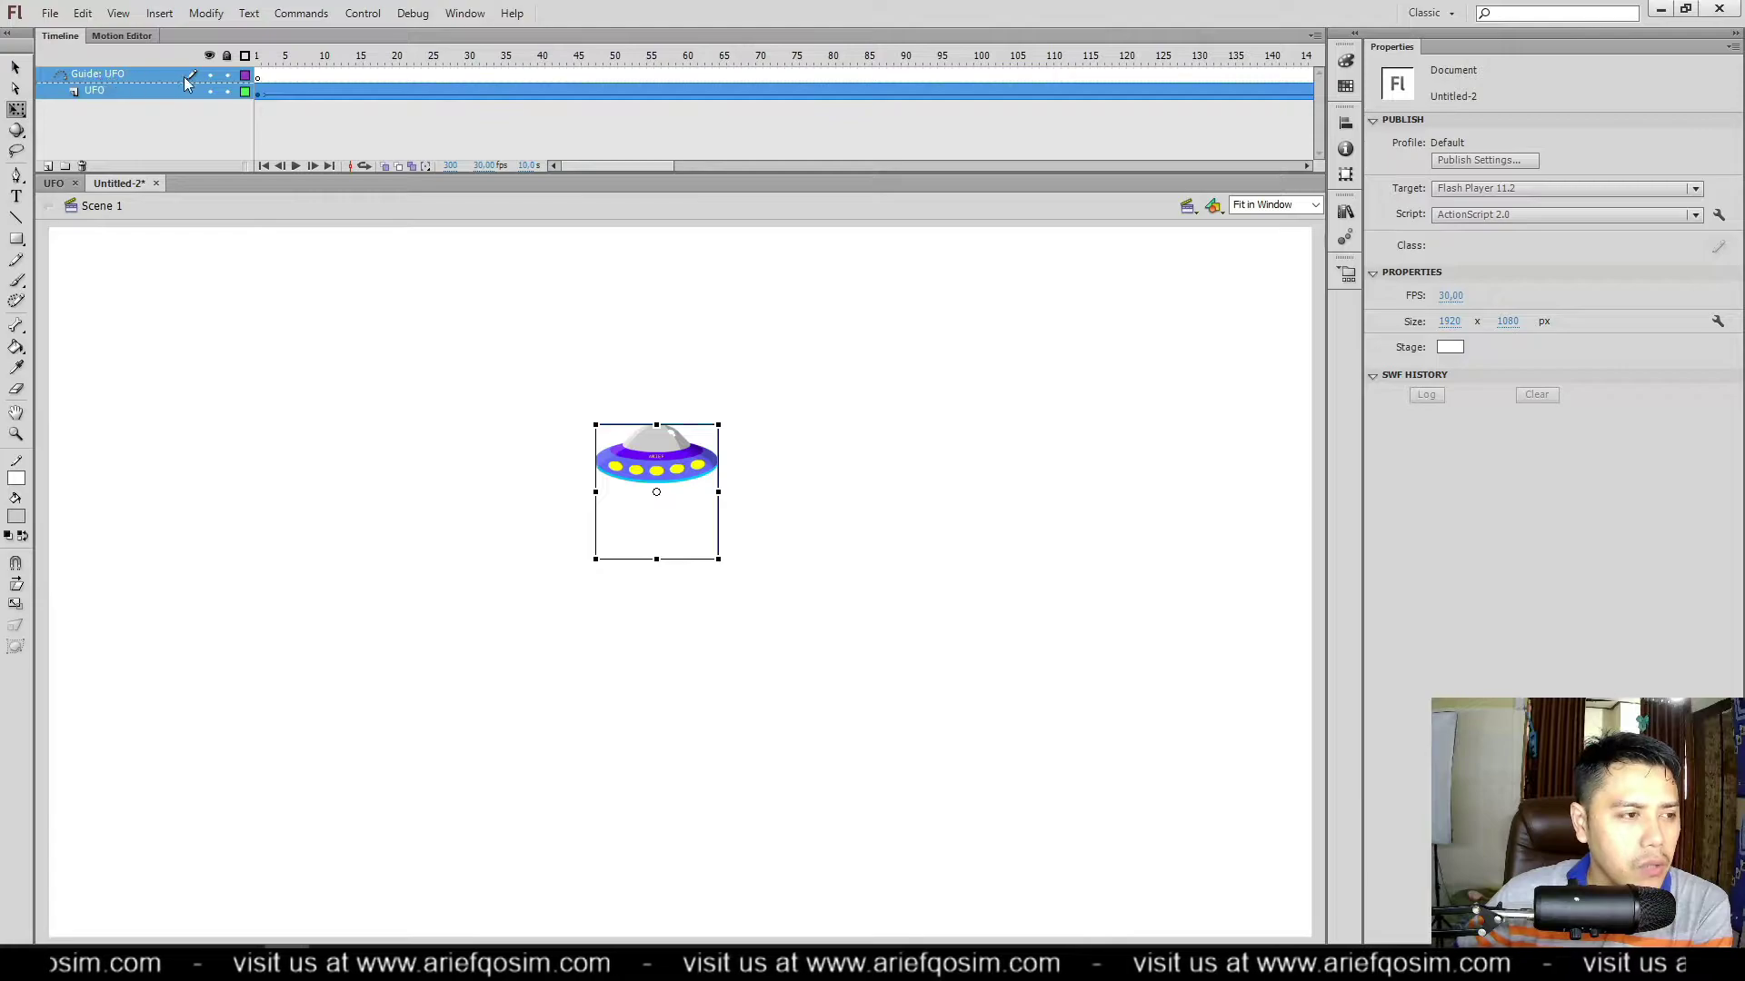
Step: Lock the UFO layer and draw a winding S-shaped Pen path at frame 1 of the guide layer, from the UFO to the stage's upper-right corner
click(259, 74)
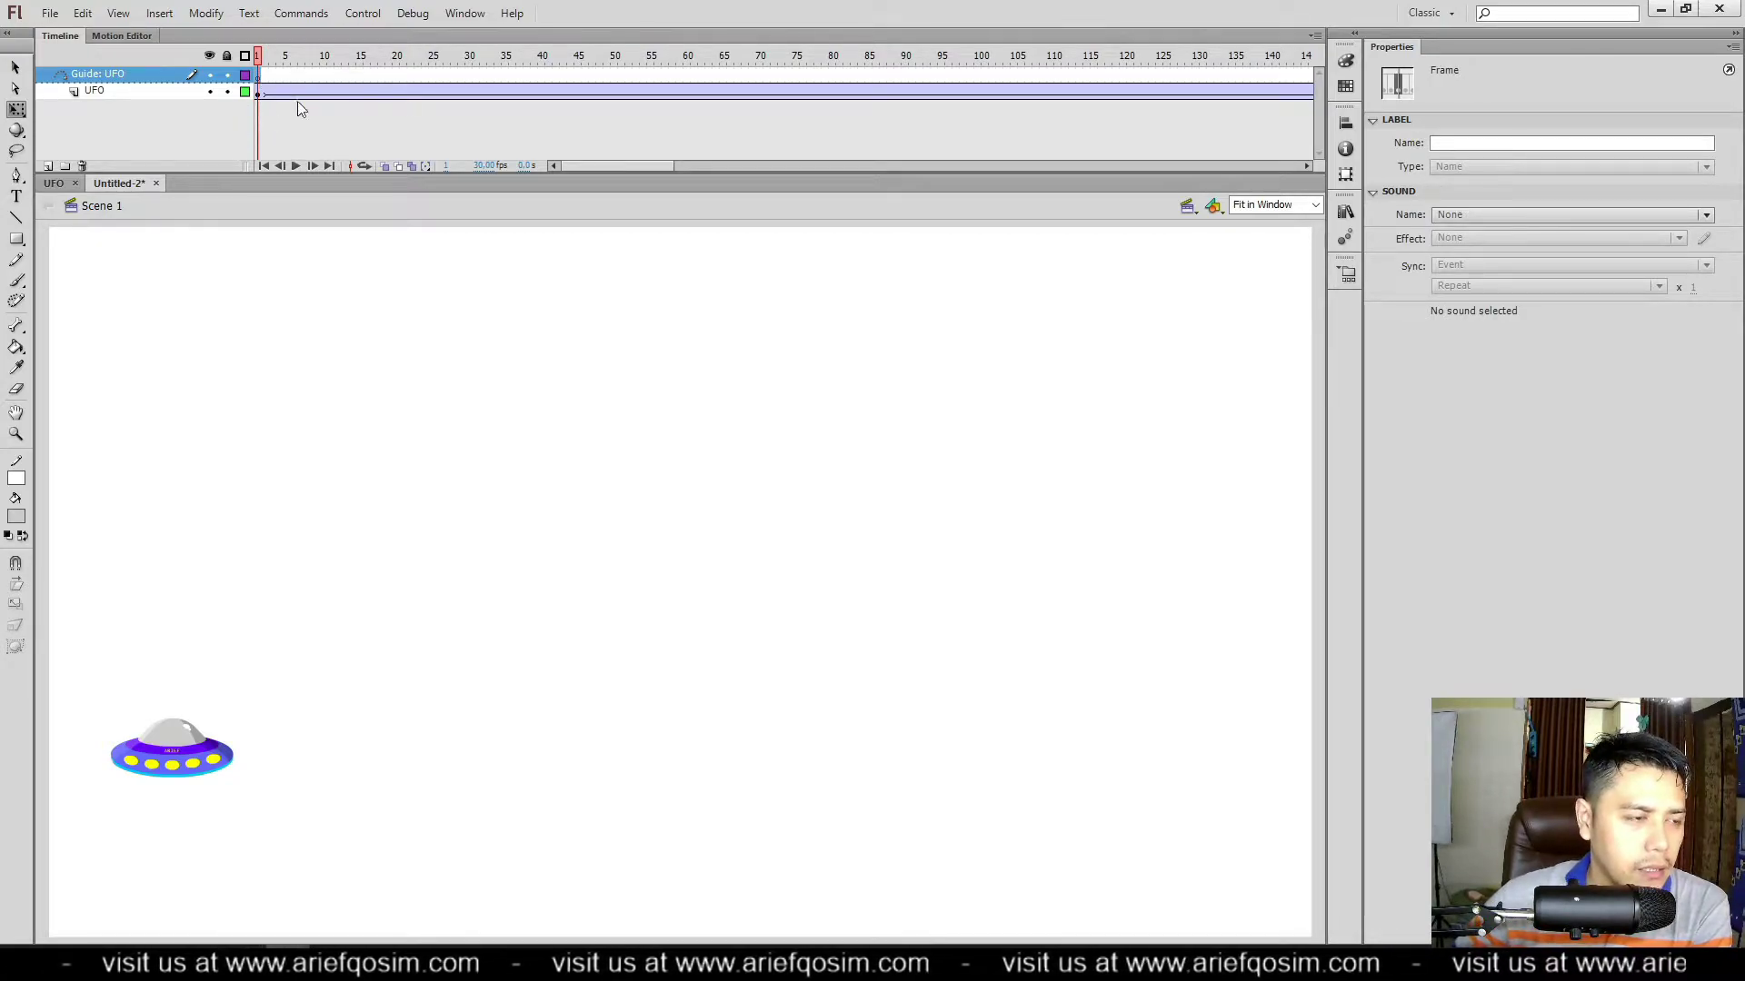
click(227, 93)
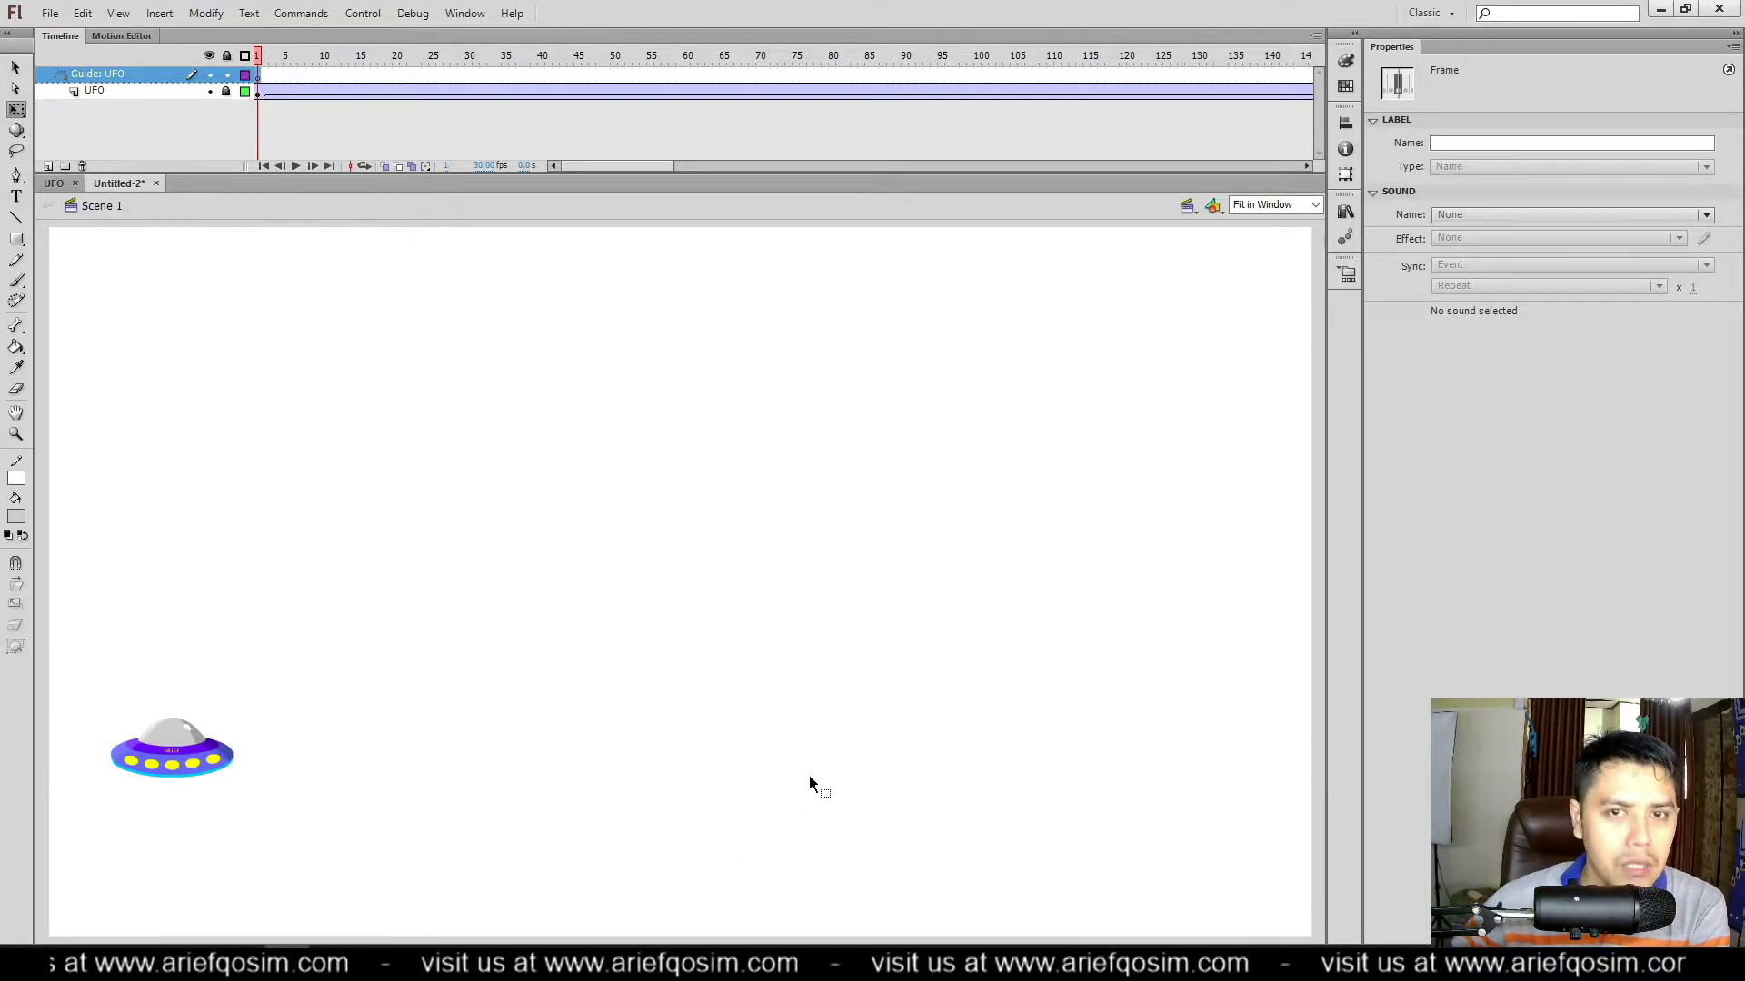
click(16, 178)
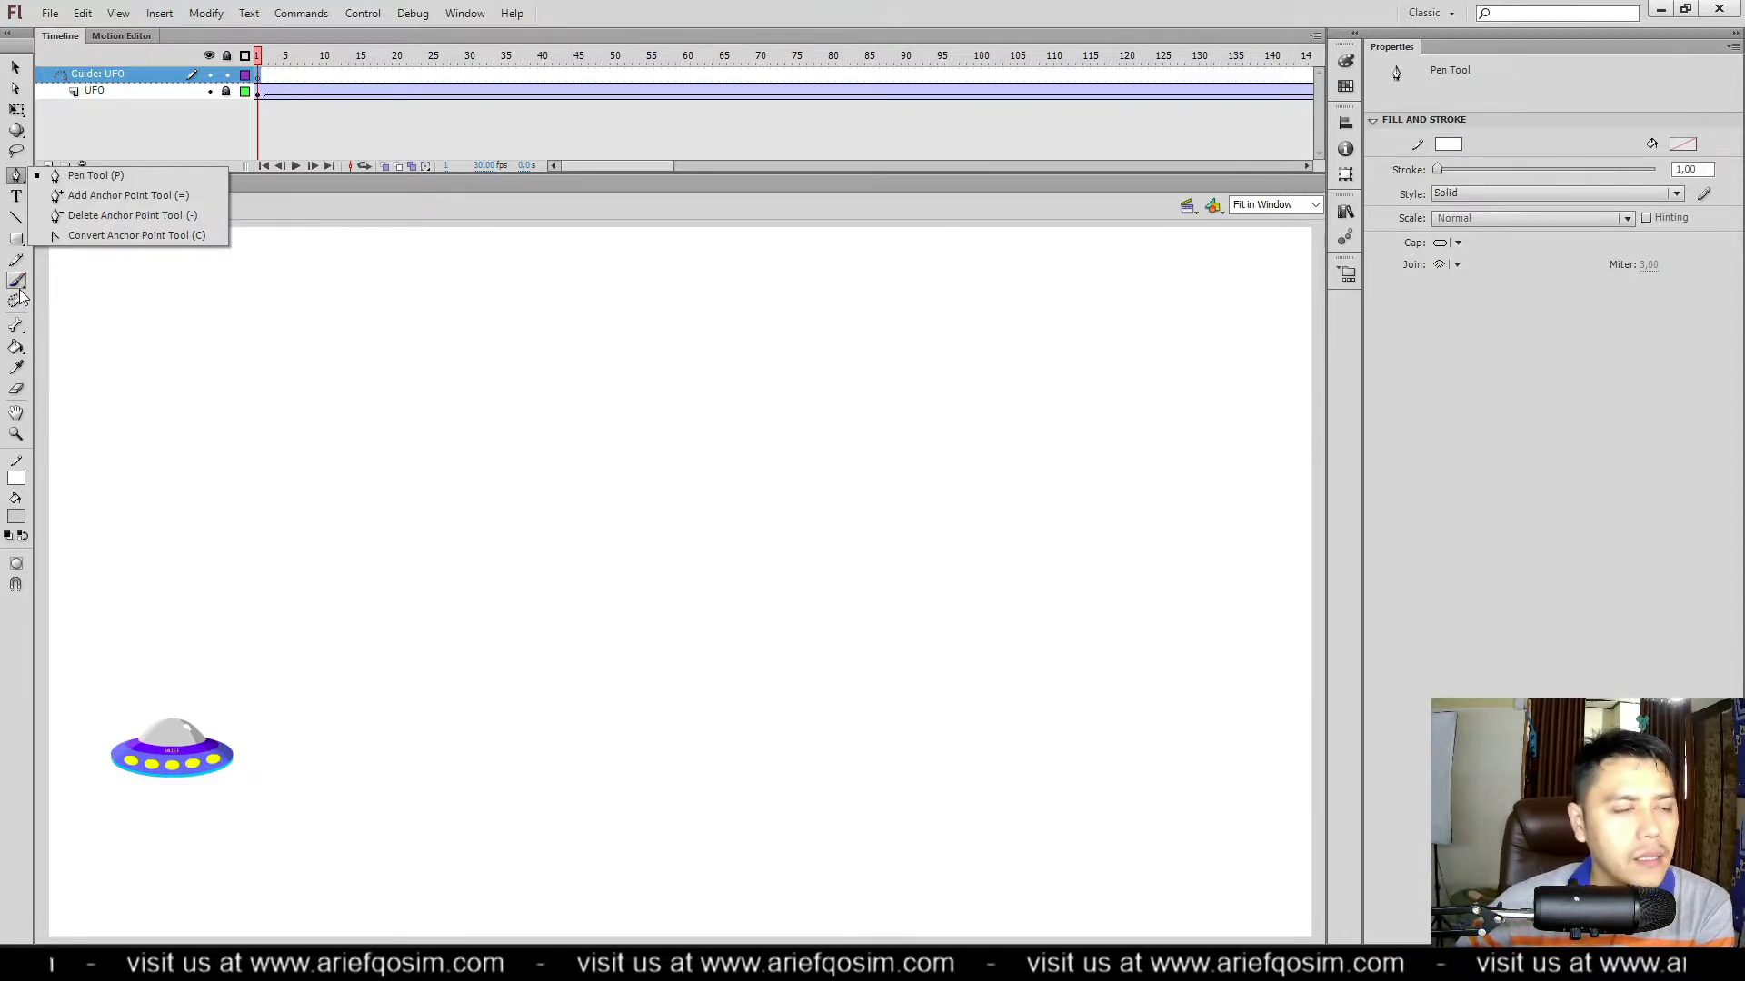
click(86, 180)
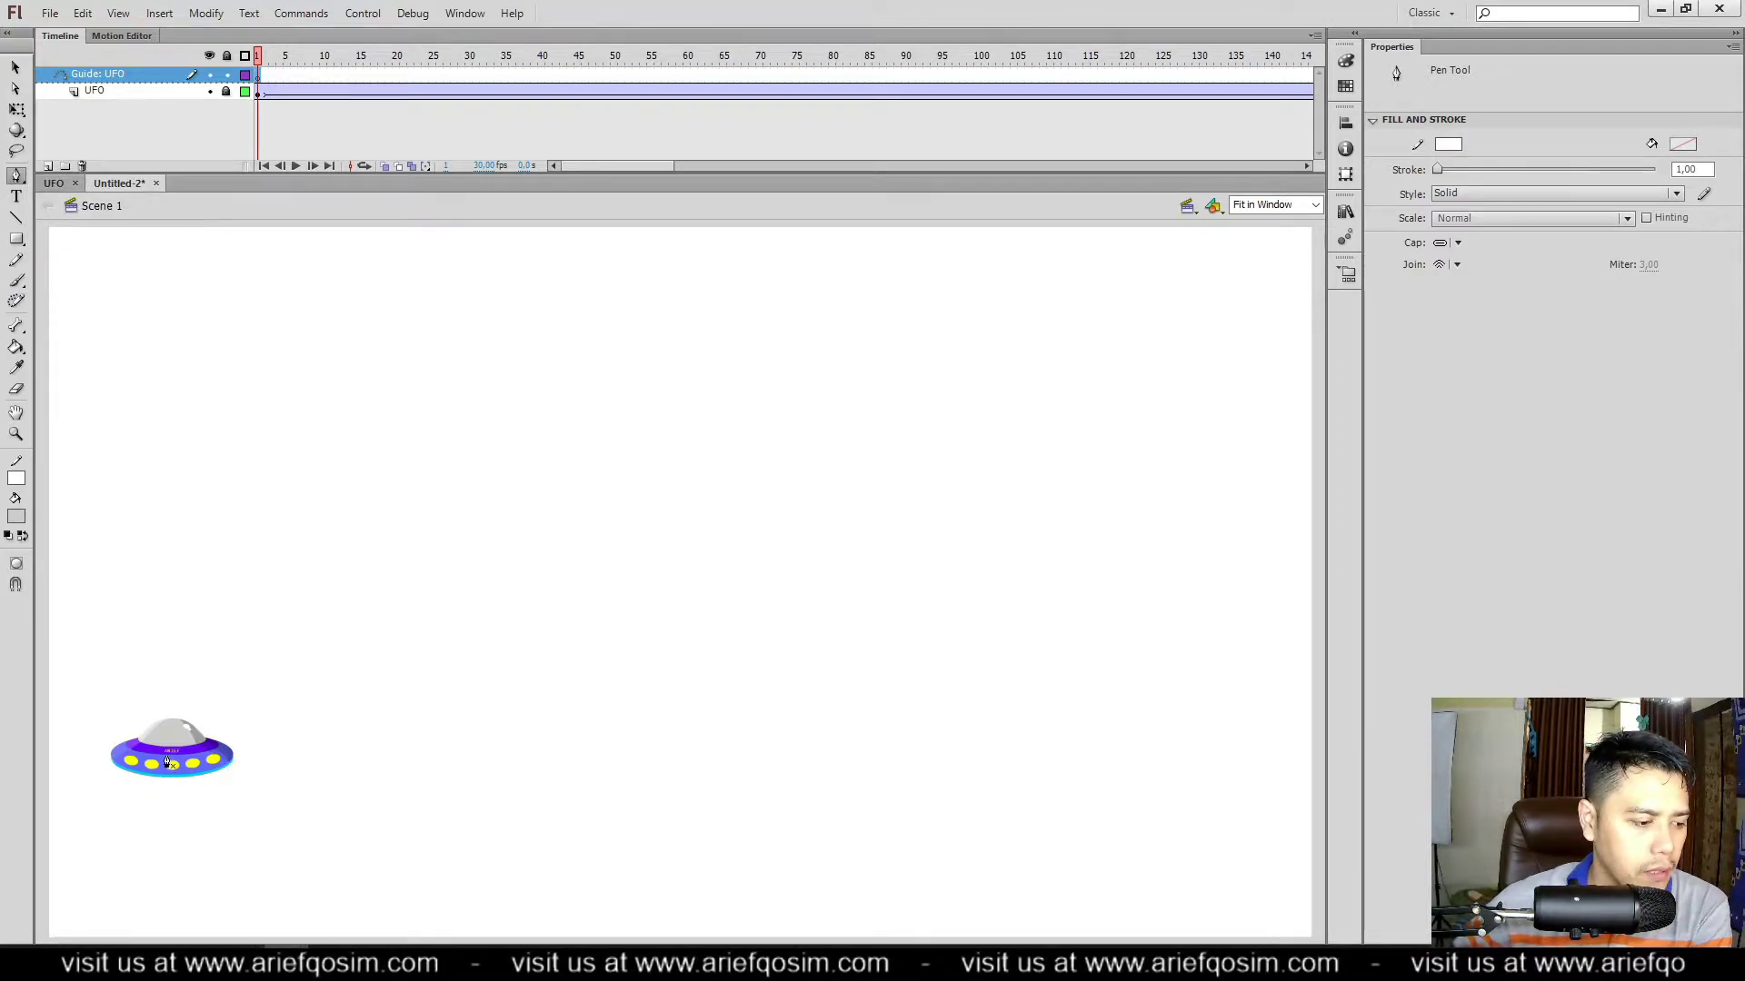
click(209, 770)
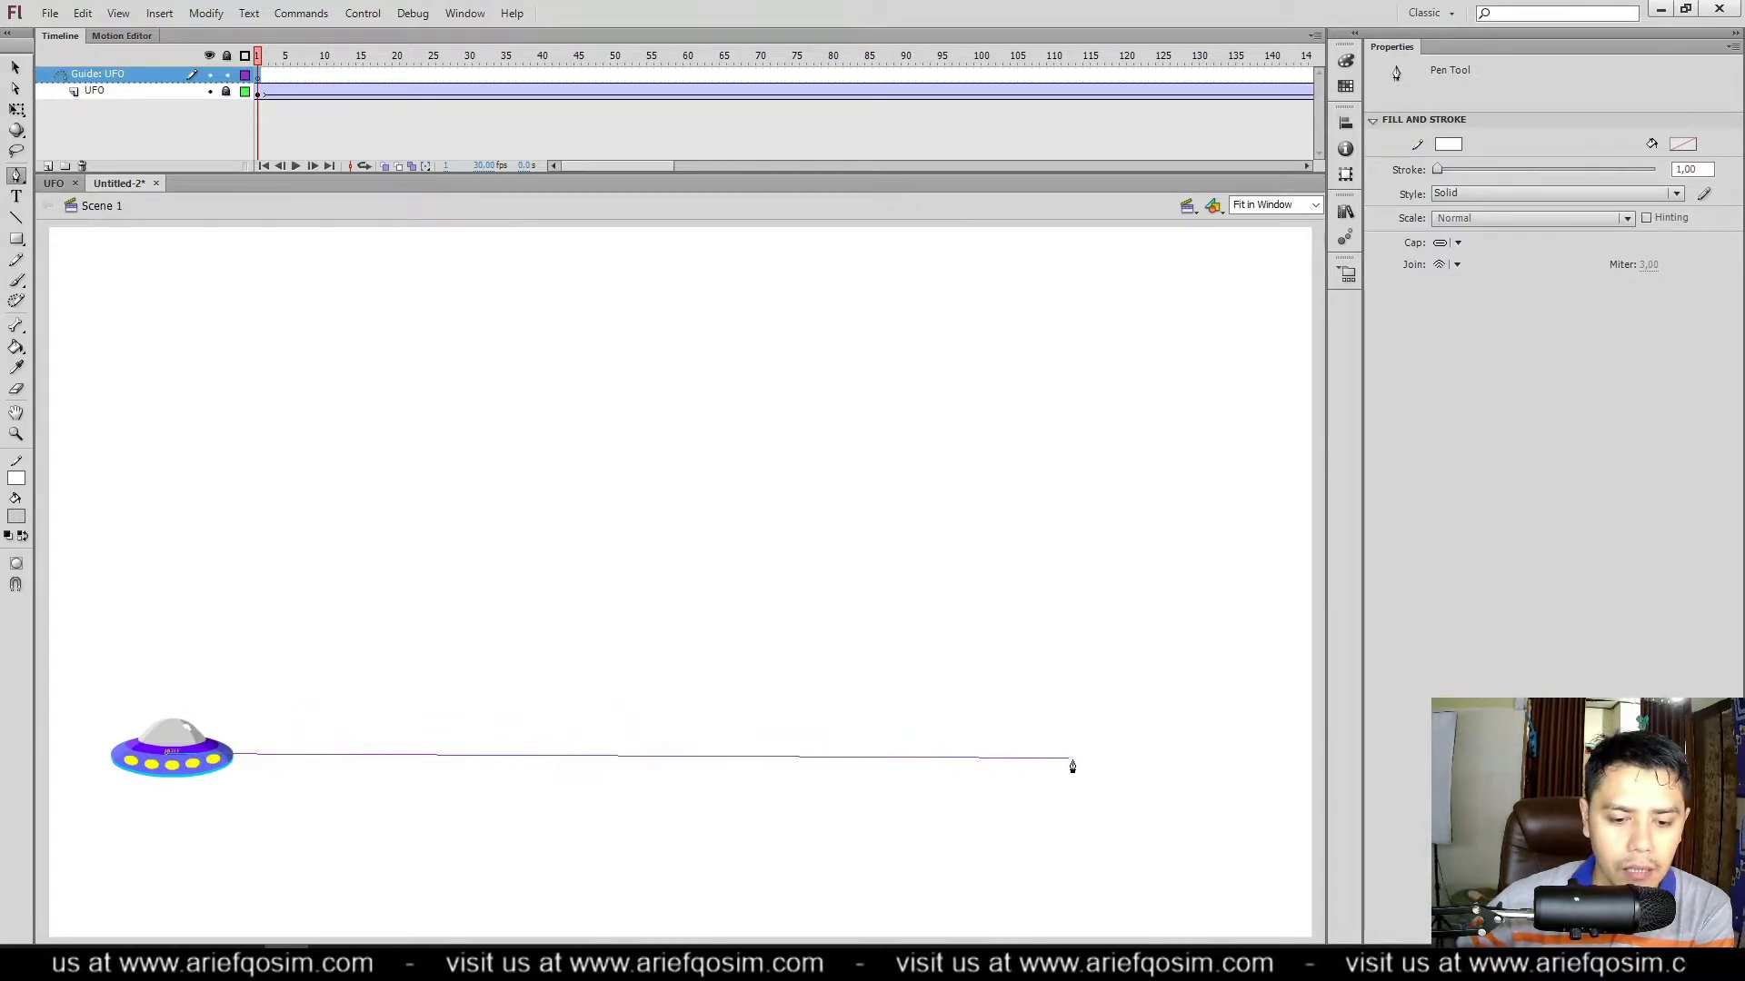
drag(1104, 755, 1204, 629)
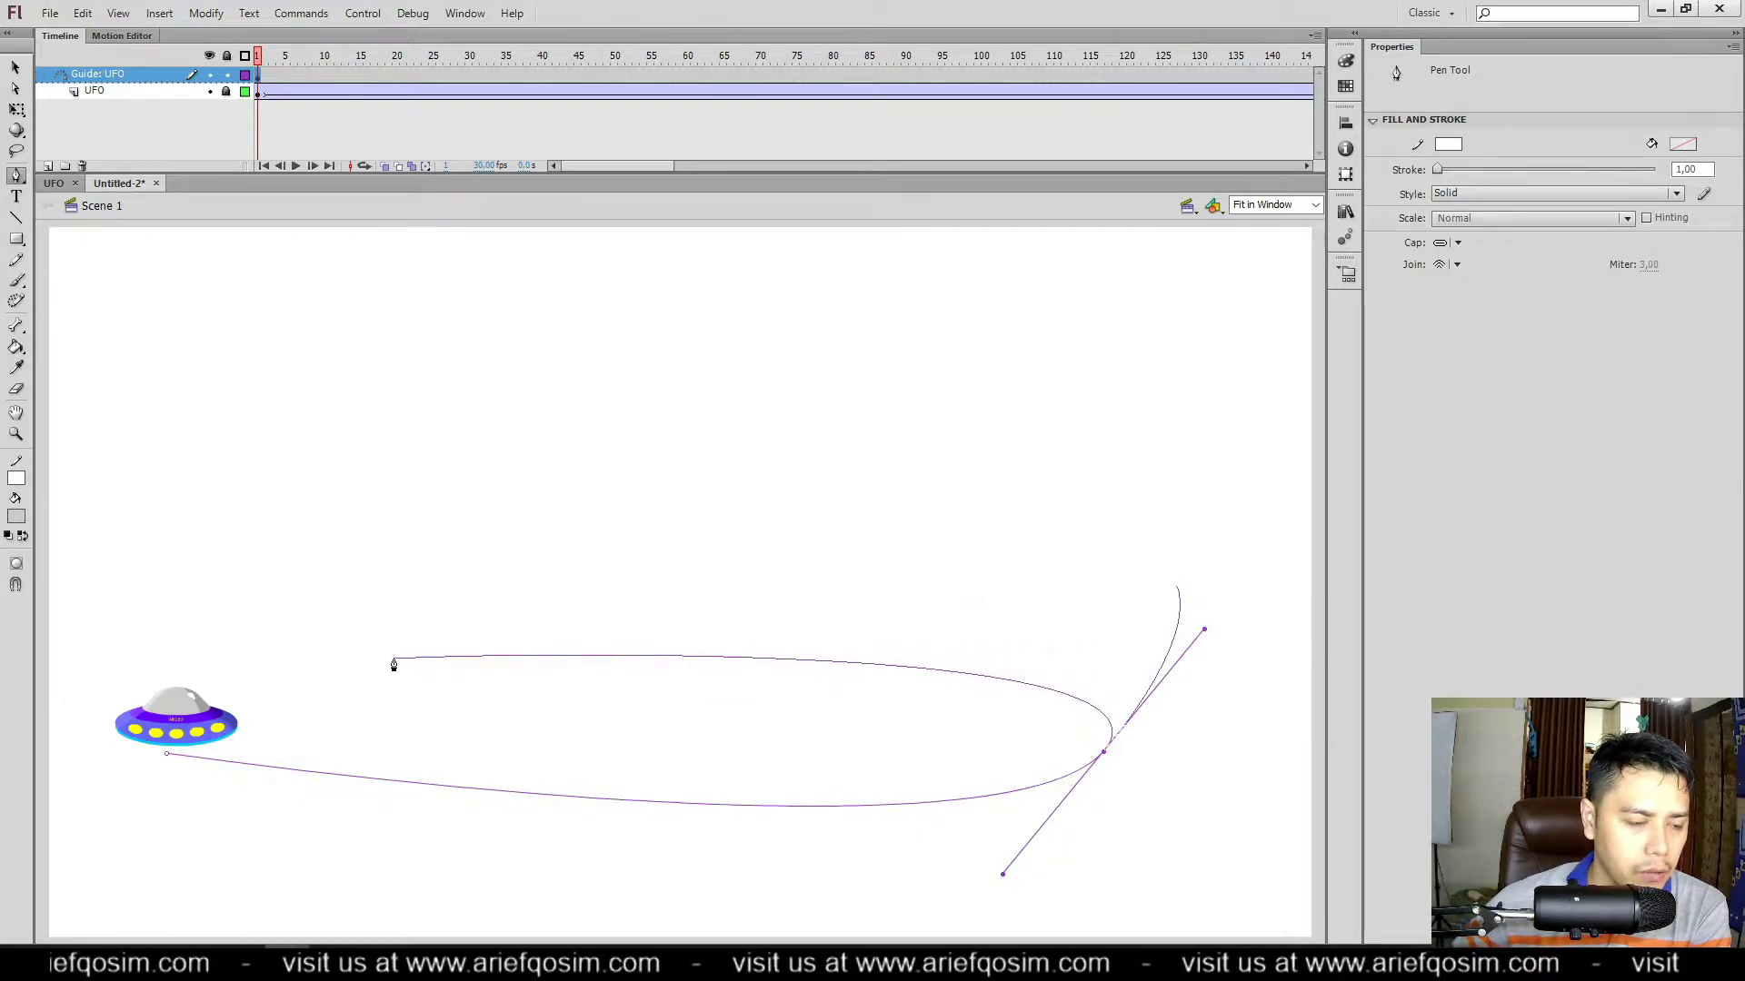
drag(393, 660, 342, 546)
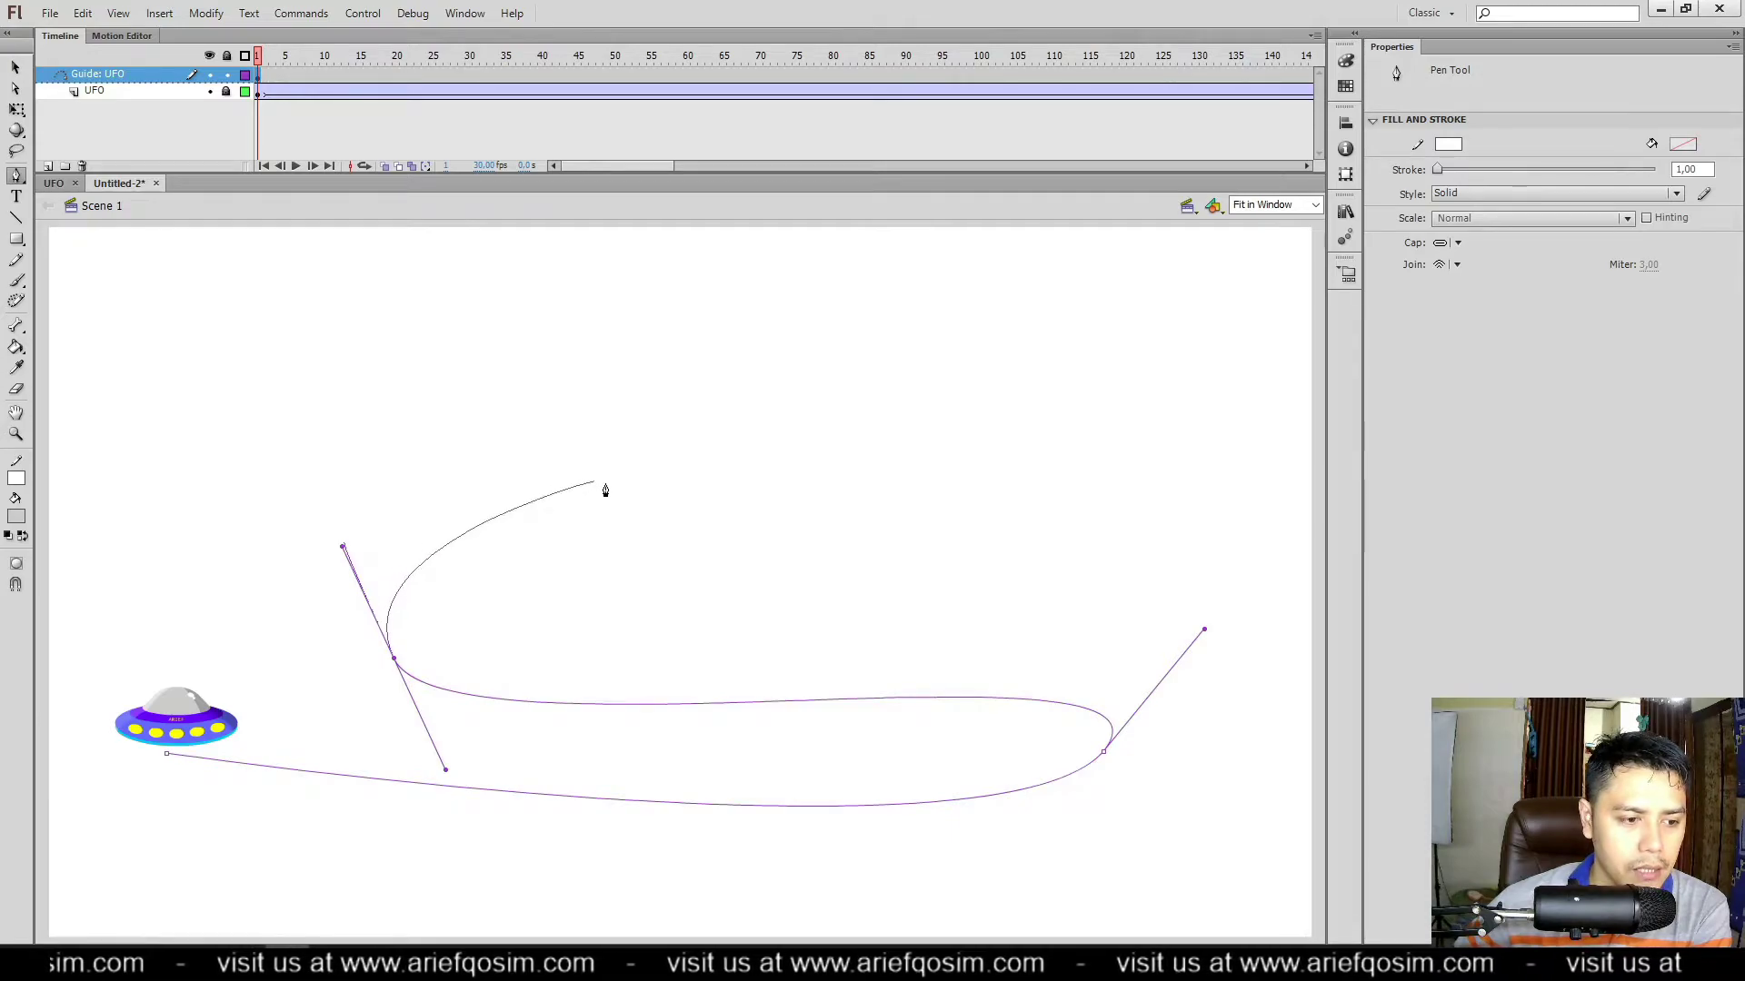
drag(664, 508, 772, 496)
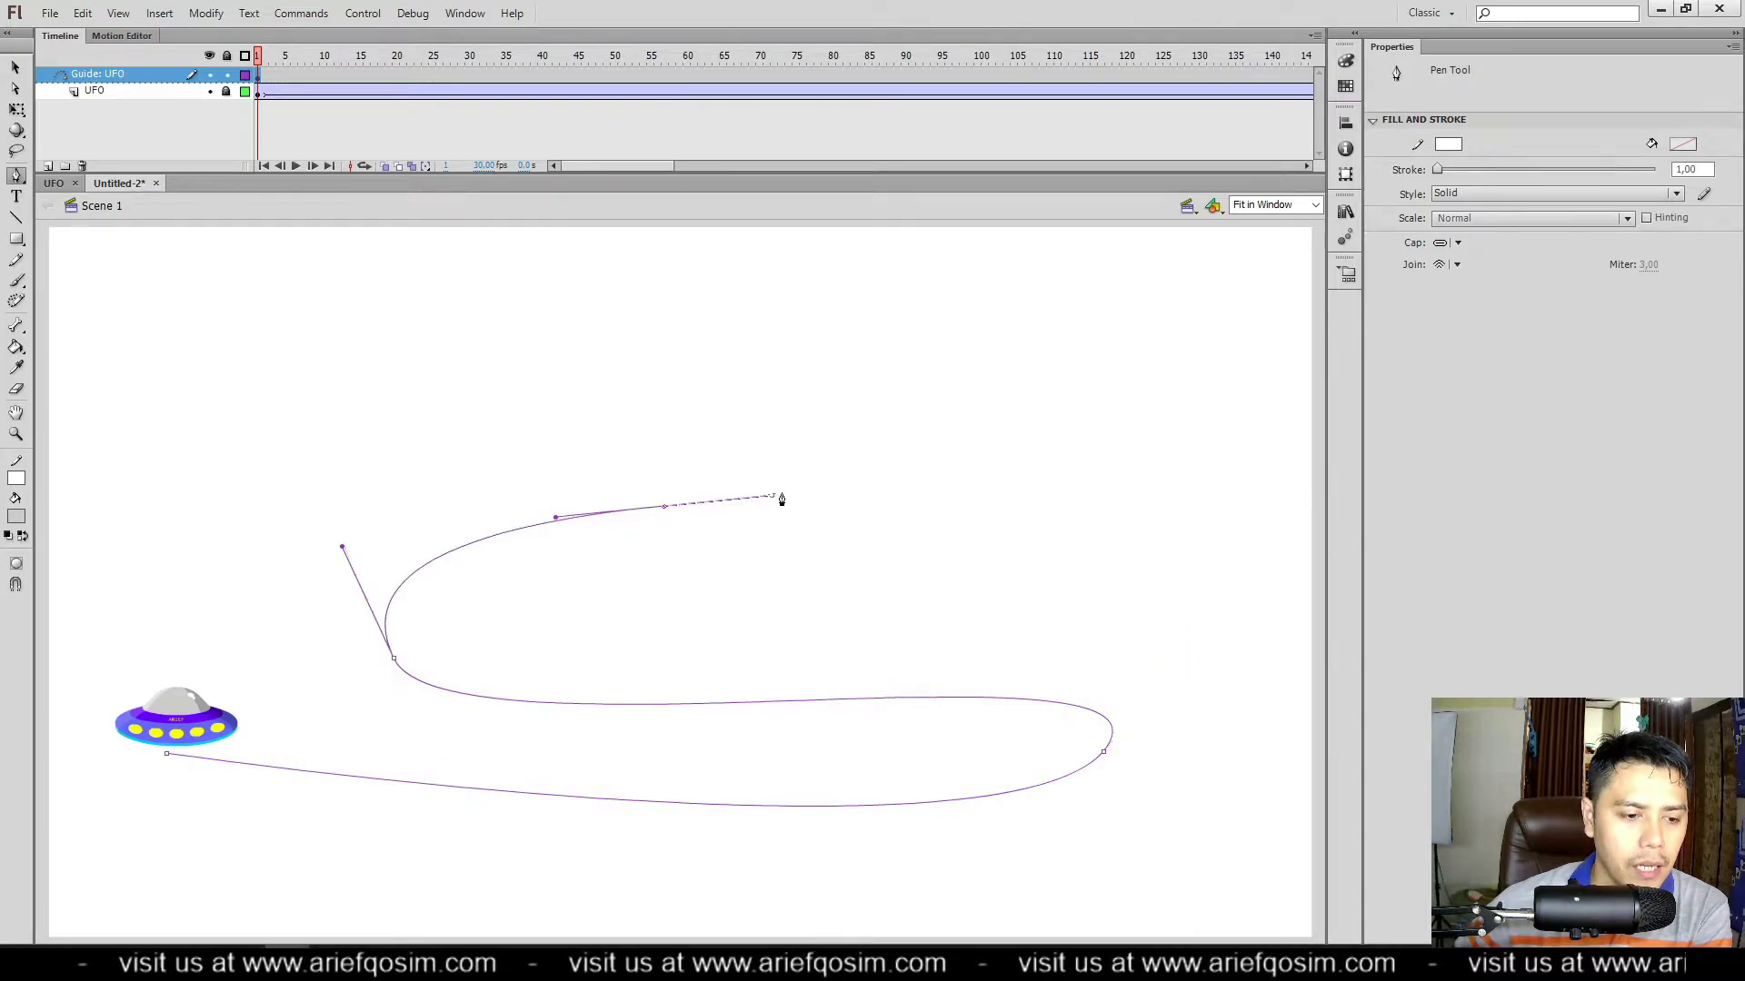
click(1316, 230)
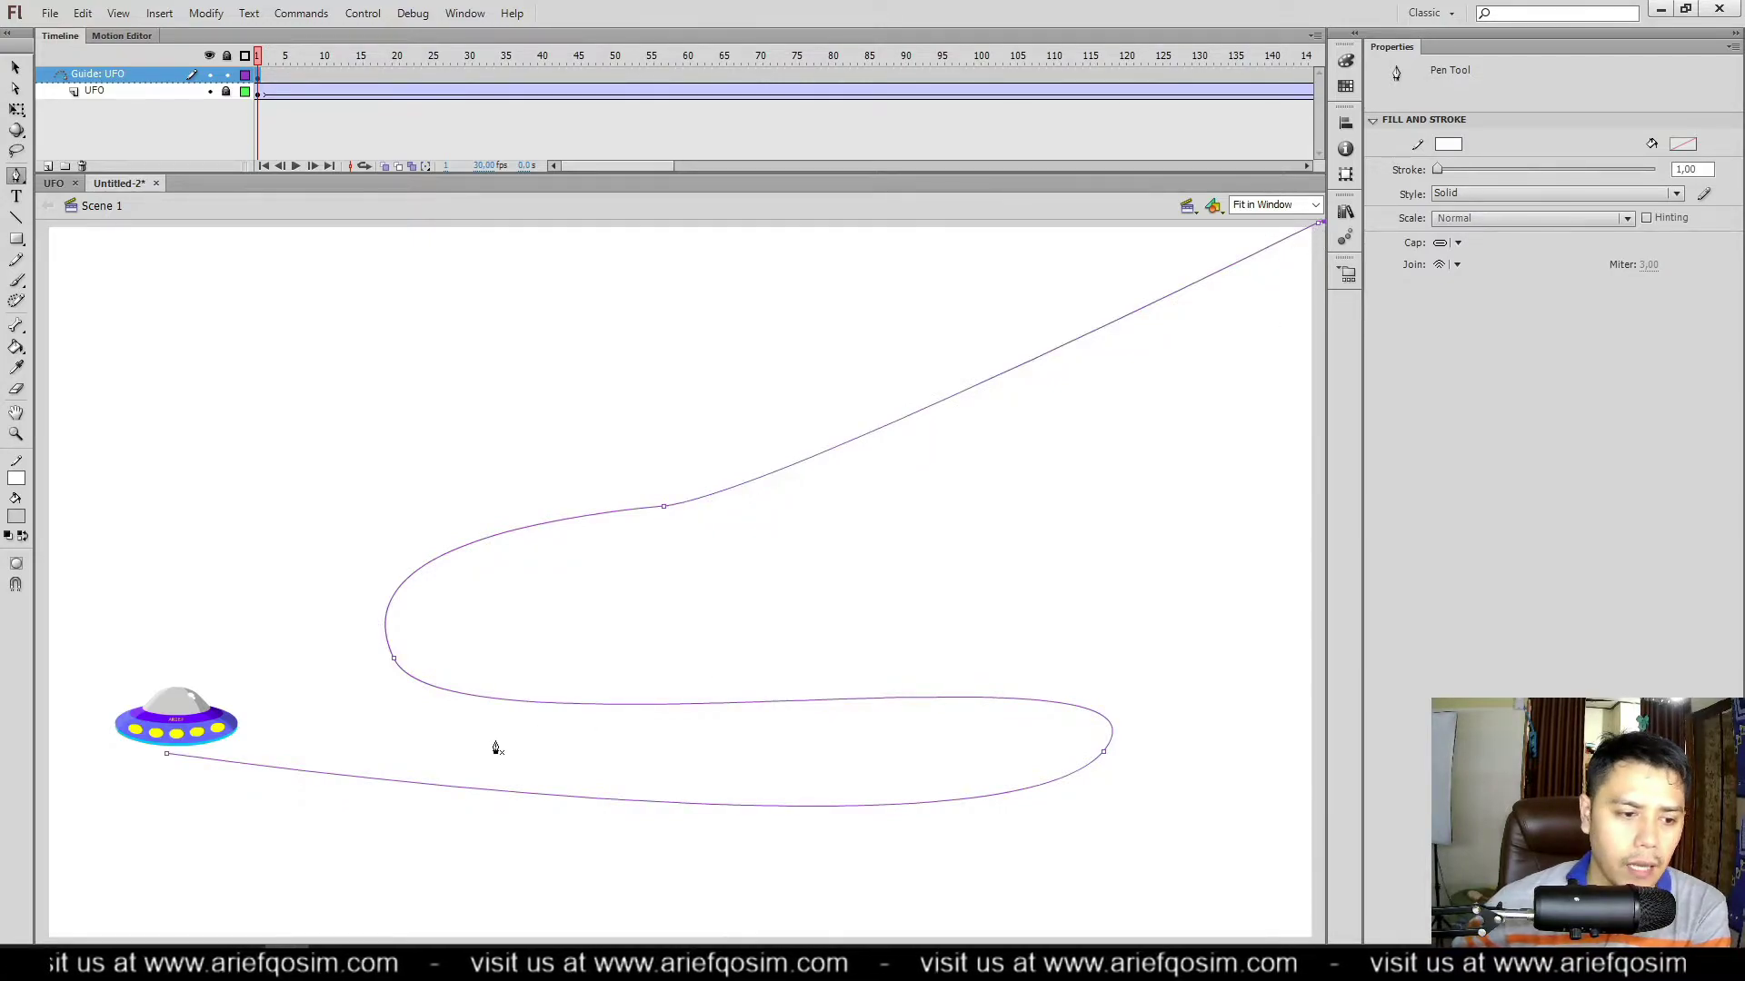
Step: Set the stroke colour of the guide path to black (#000000)
click(15, 68)
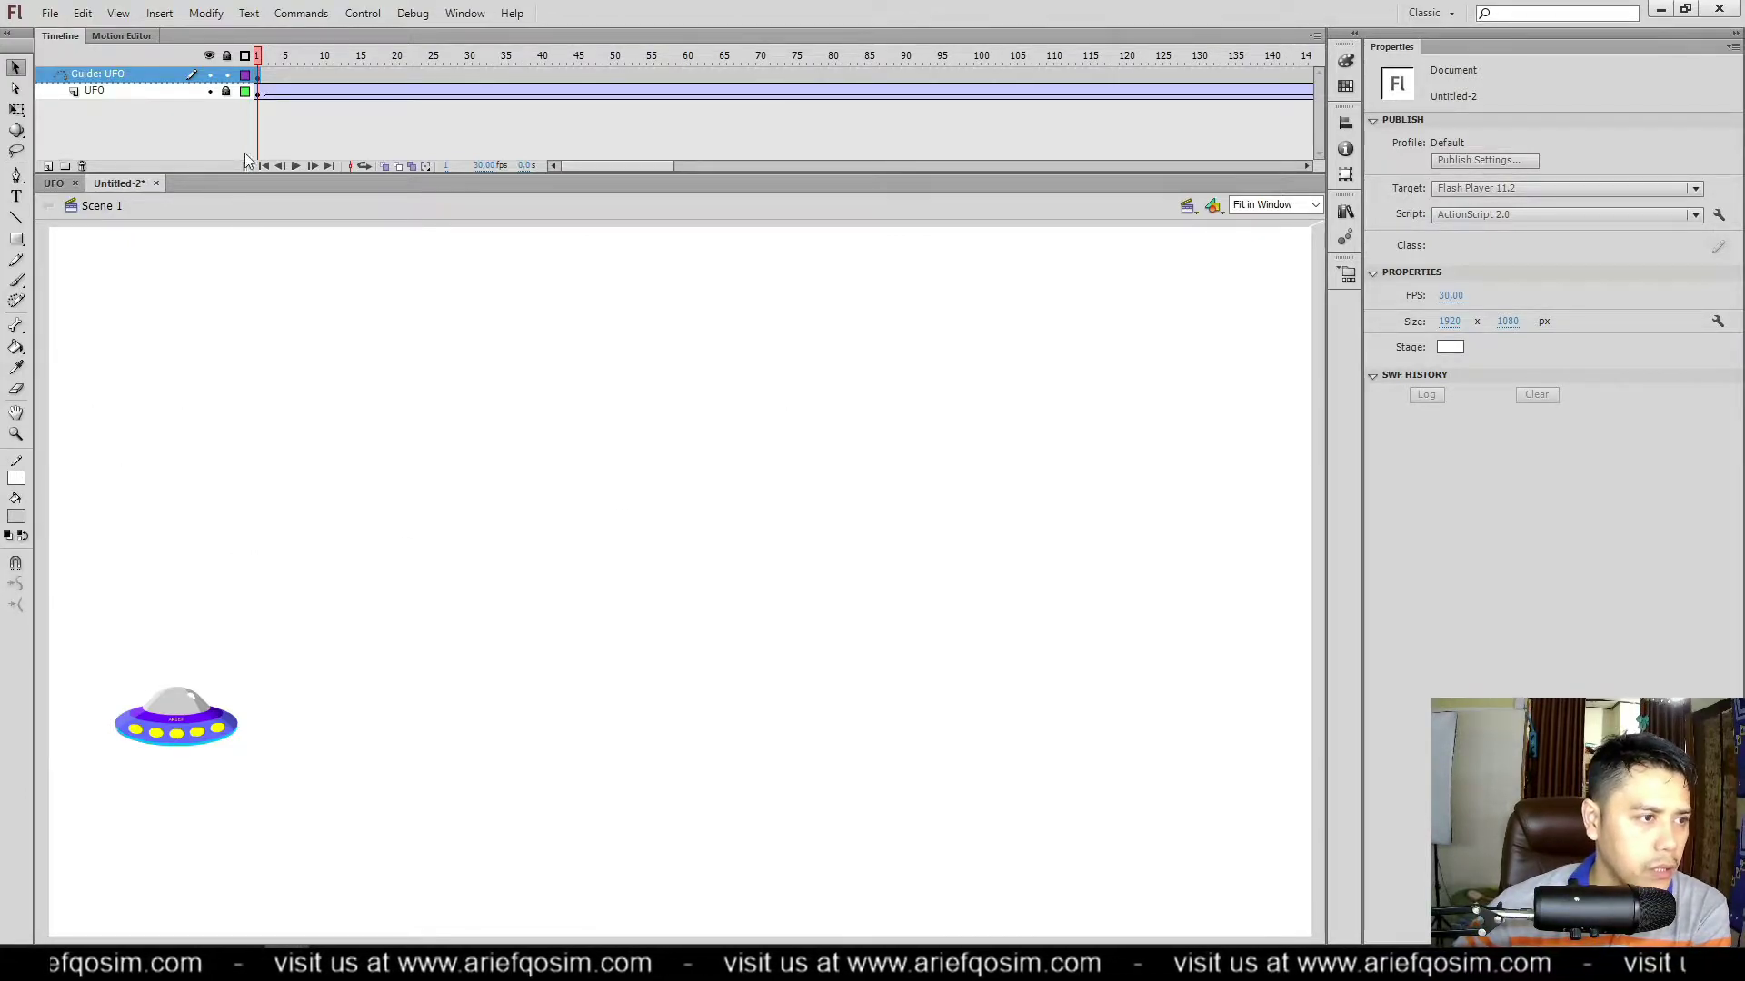
click(260, 77)
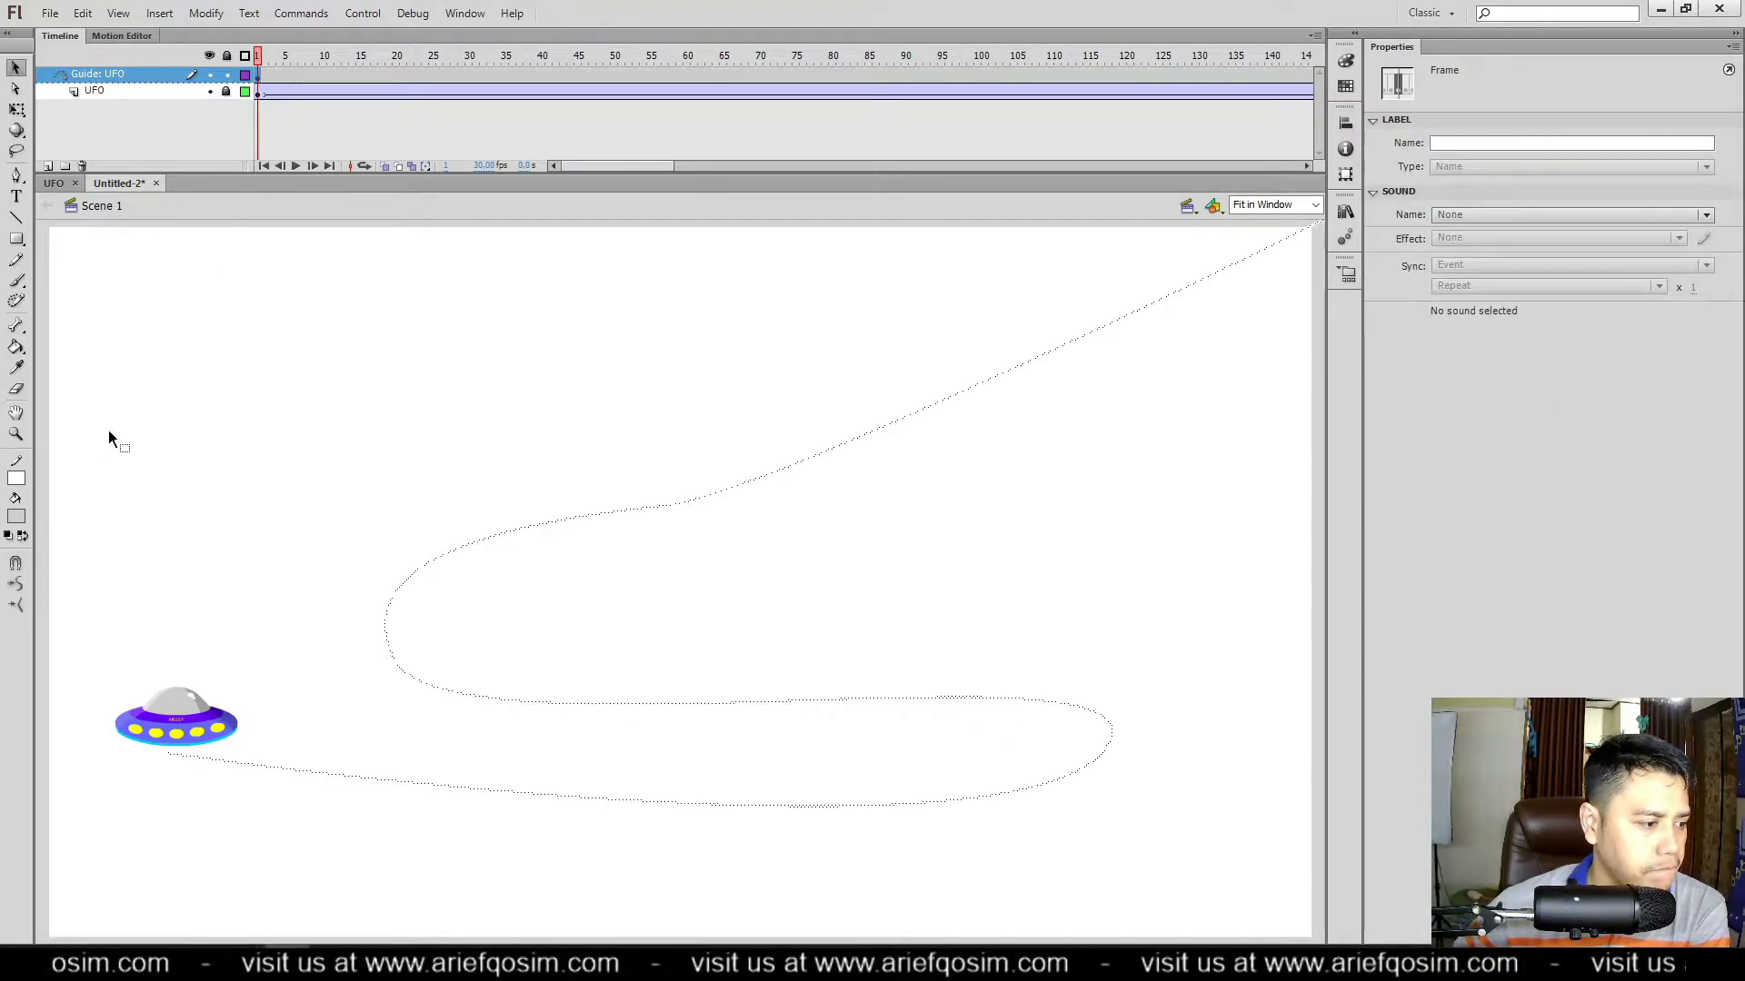
click(24, 476)
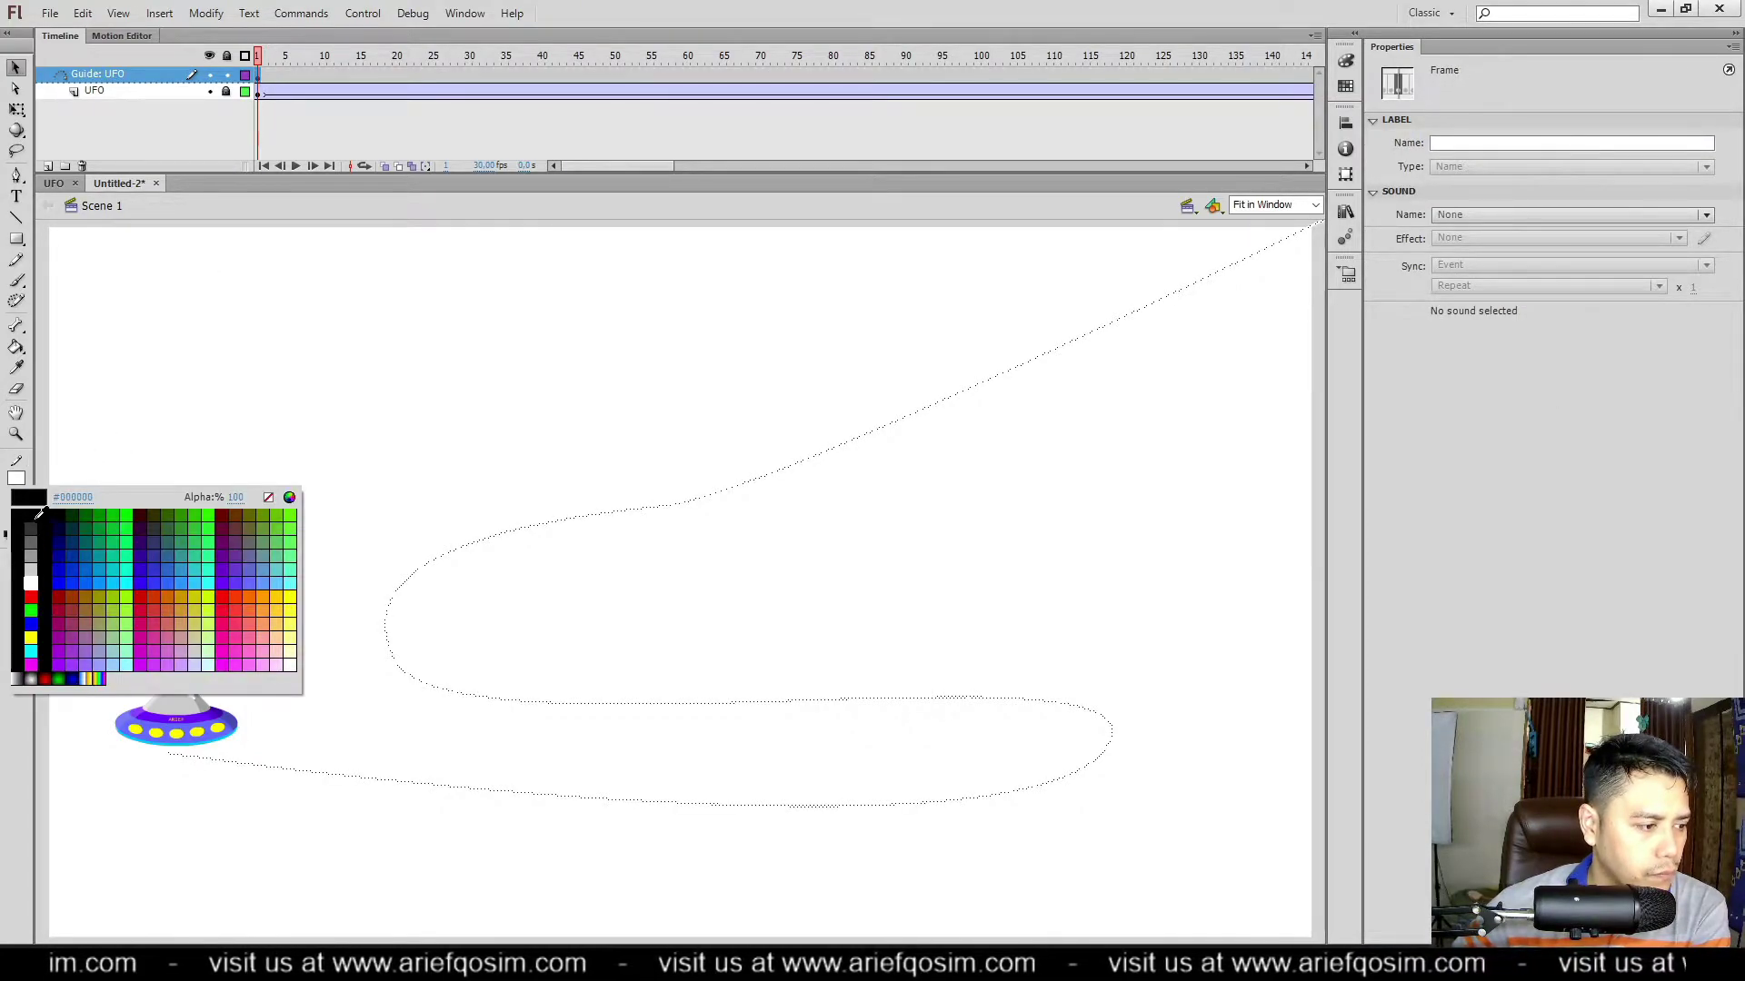
click(38, 515)
click(347, 550)
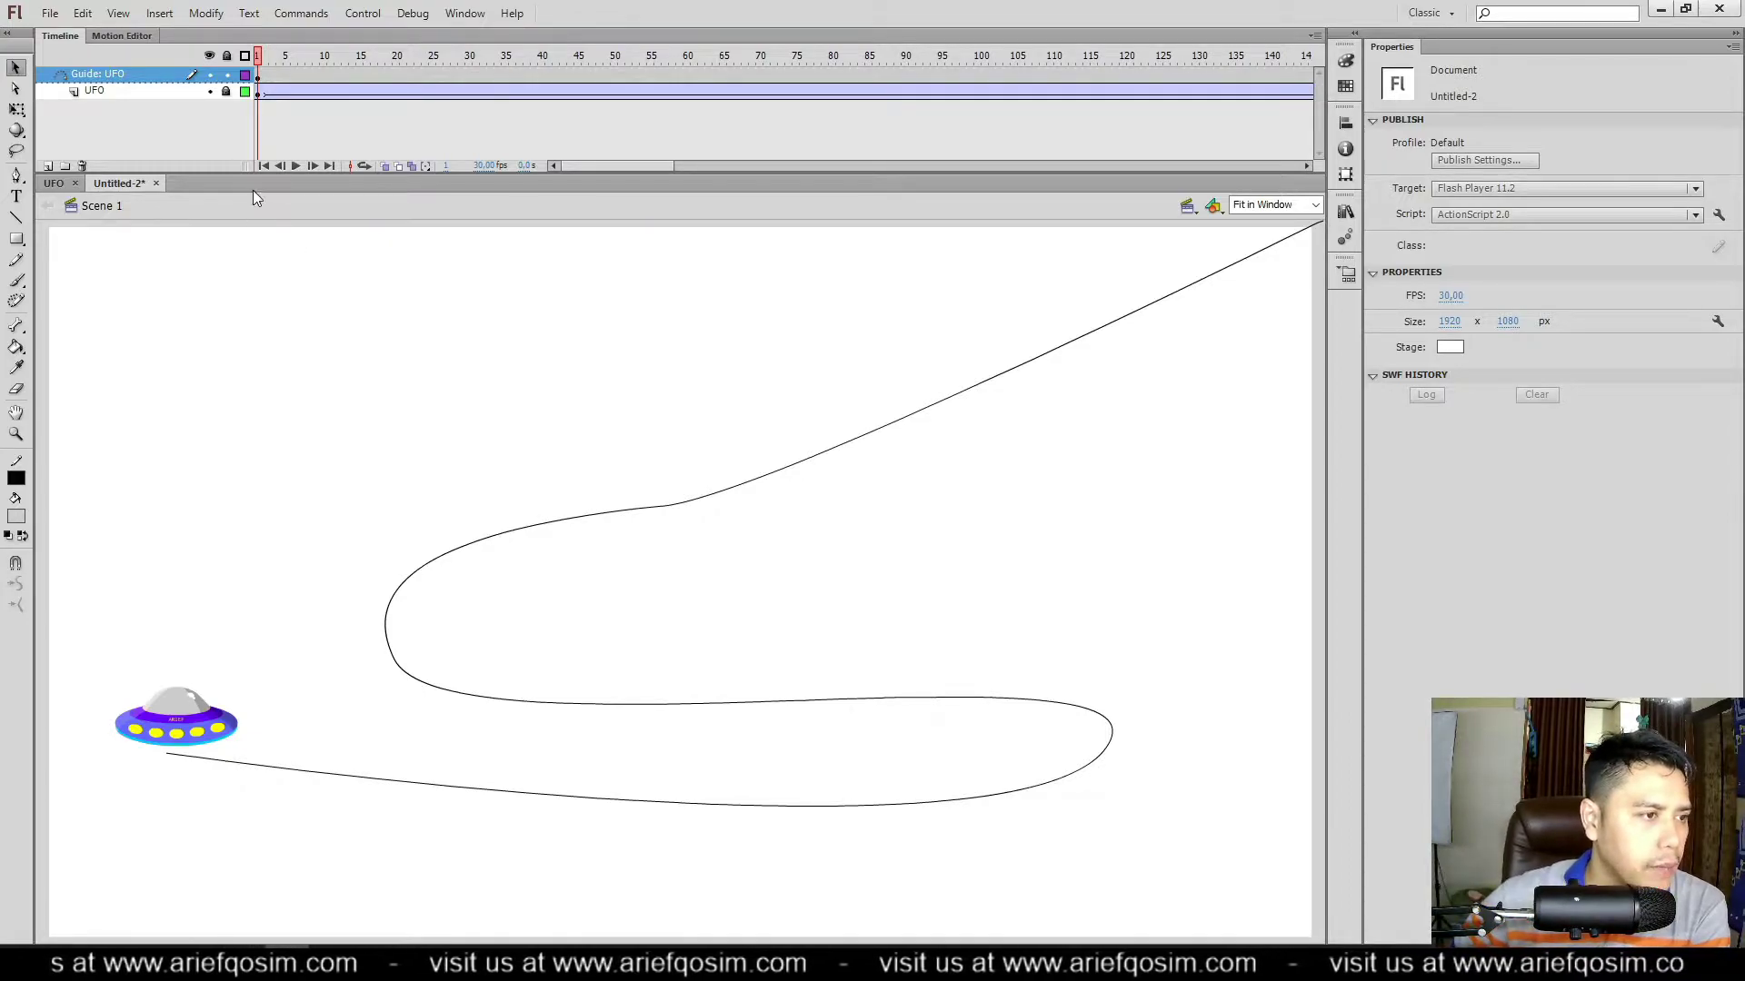
Step: Unlock the UFO layer, play the timeline, and snap the UFO at frame 1 onto the path's start at about X 208, Y 804
click(227, 92)
click(296, 167)
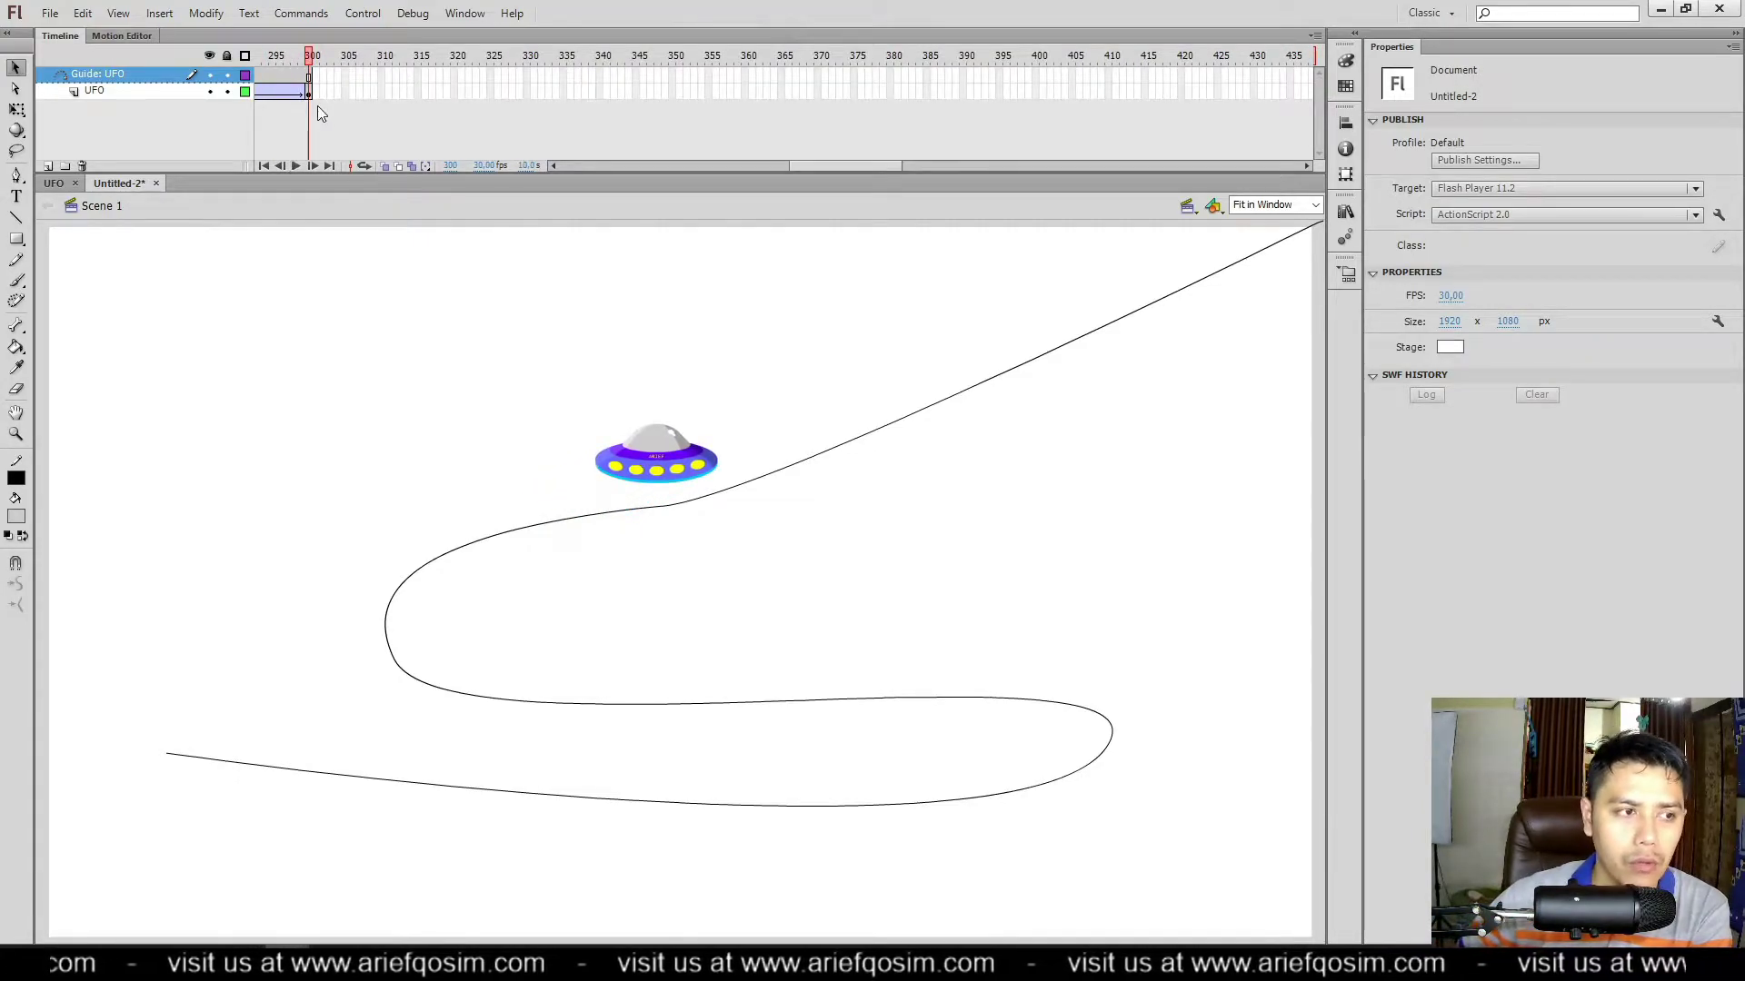
drag(822, 167, 502, 173)
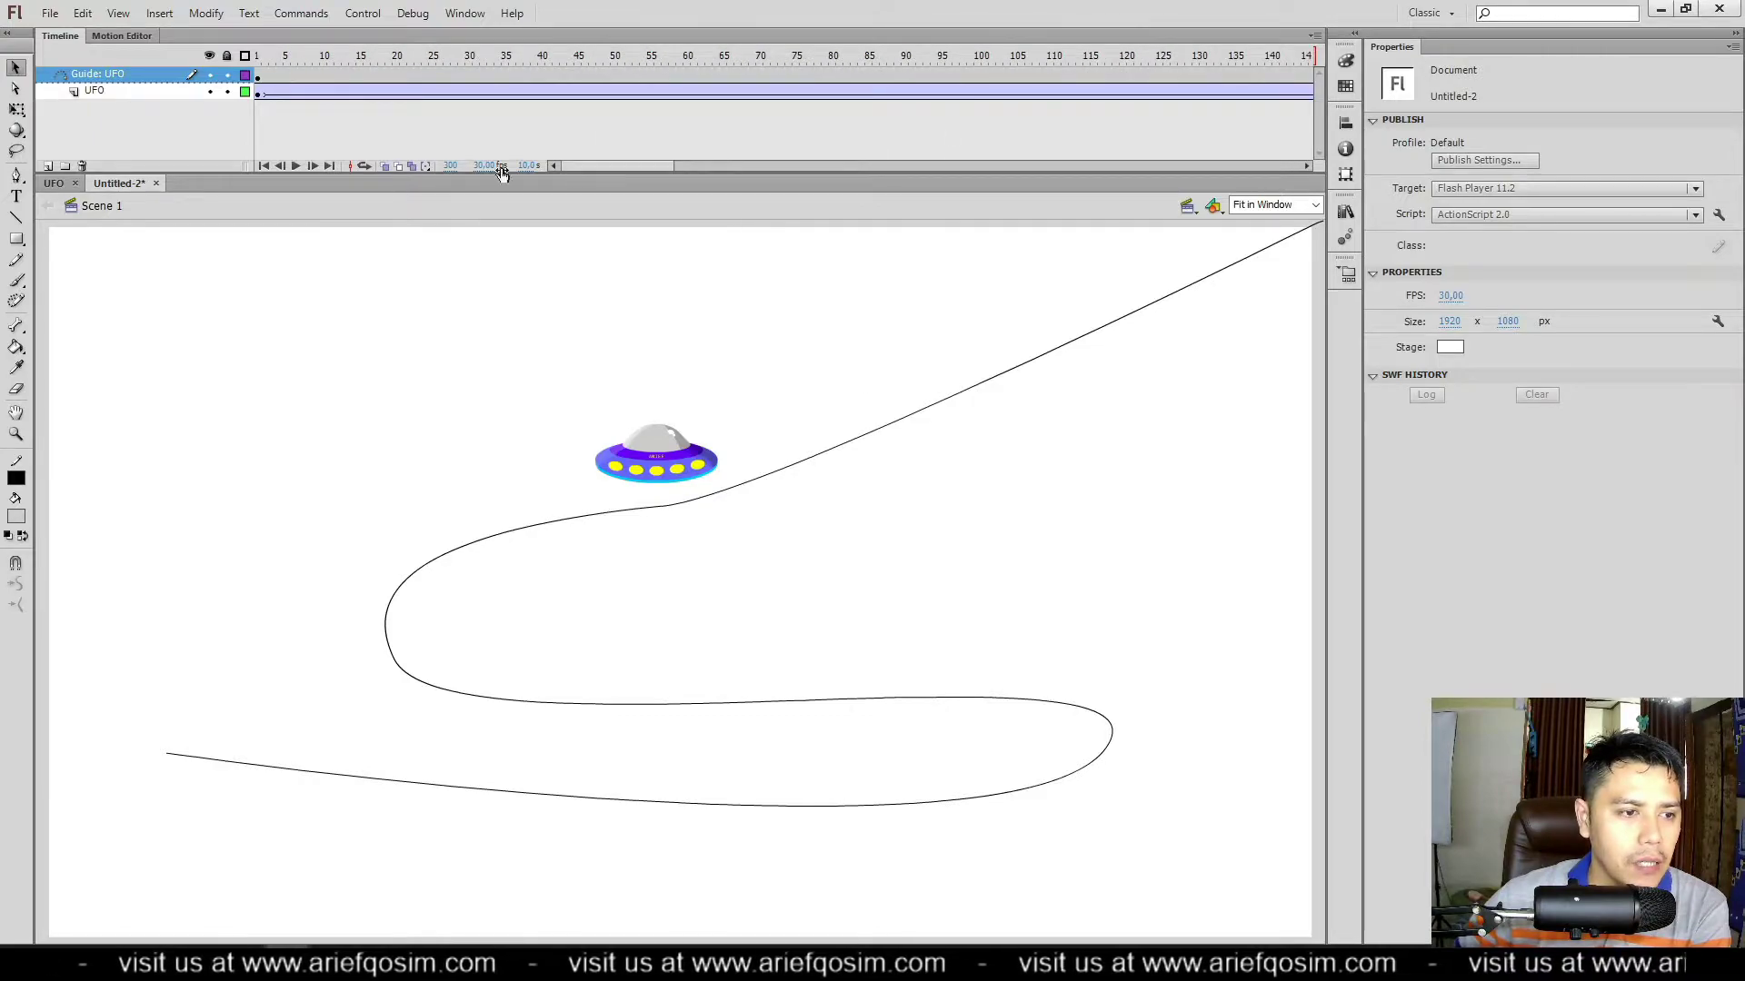
click(259, 94)
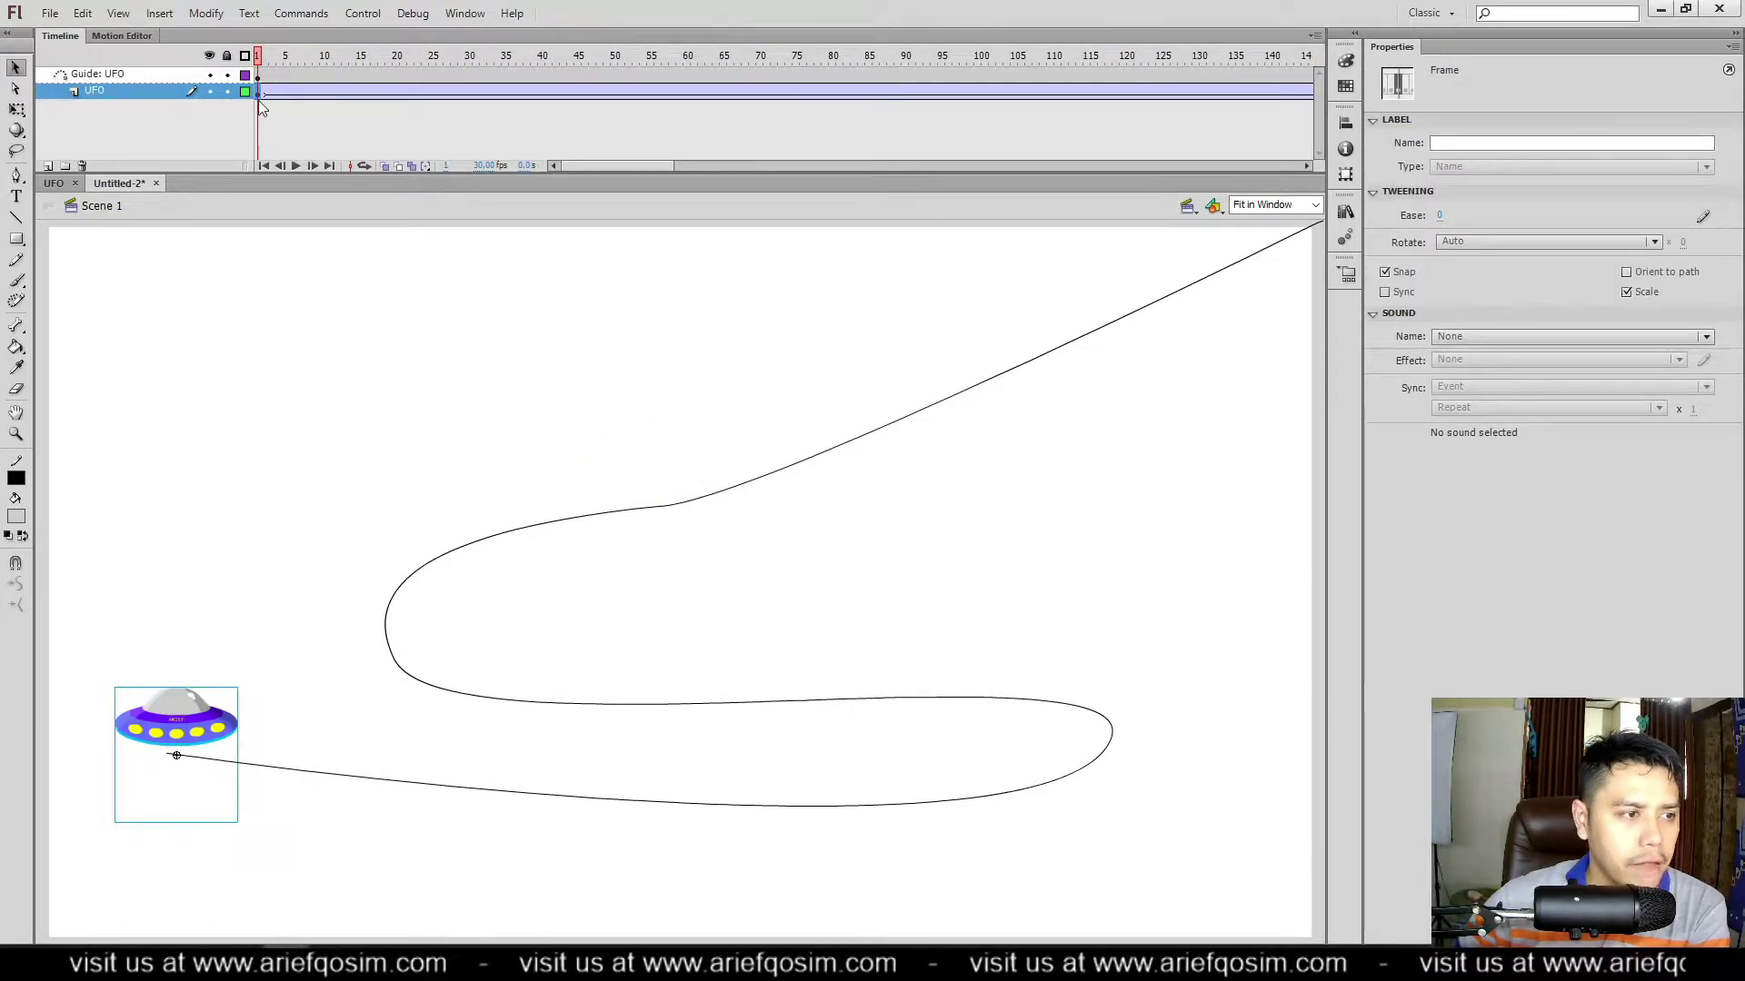
drag(221, 727, 212, 735)
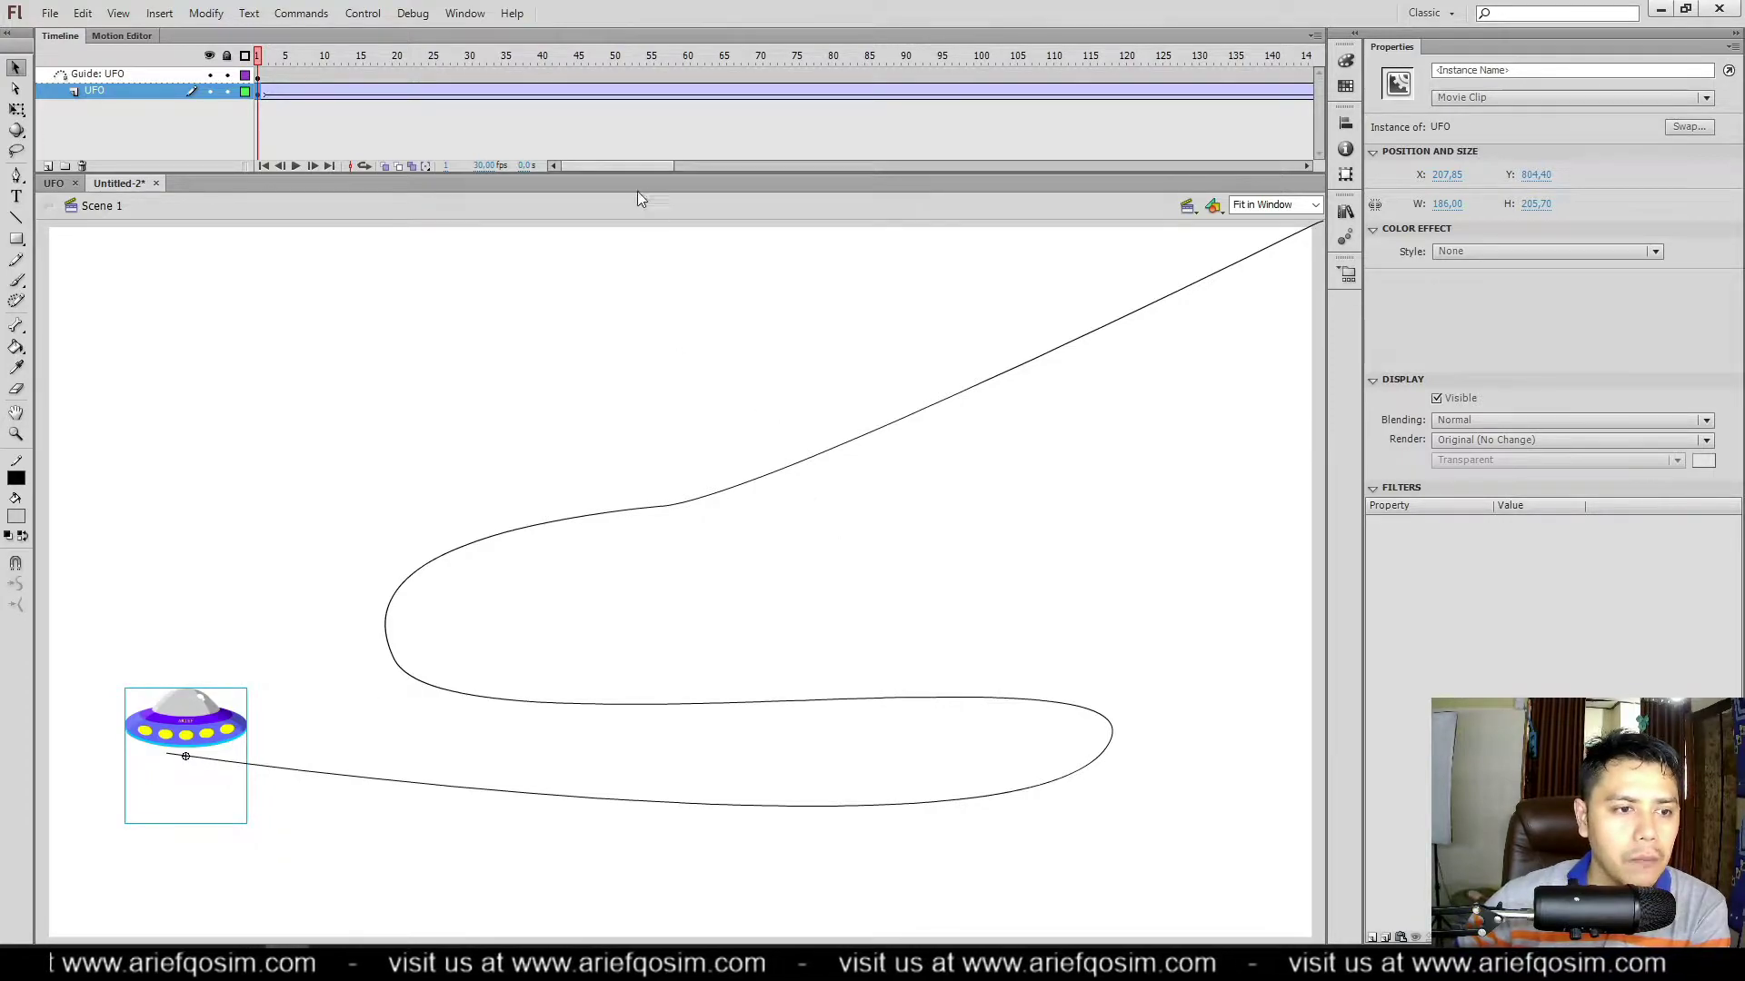
Step: Snap the UFO at frame 300 onto the guide path at about X 924, Y 426 and play the animation
drag(635, 167, 841, 188)
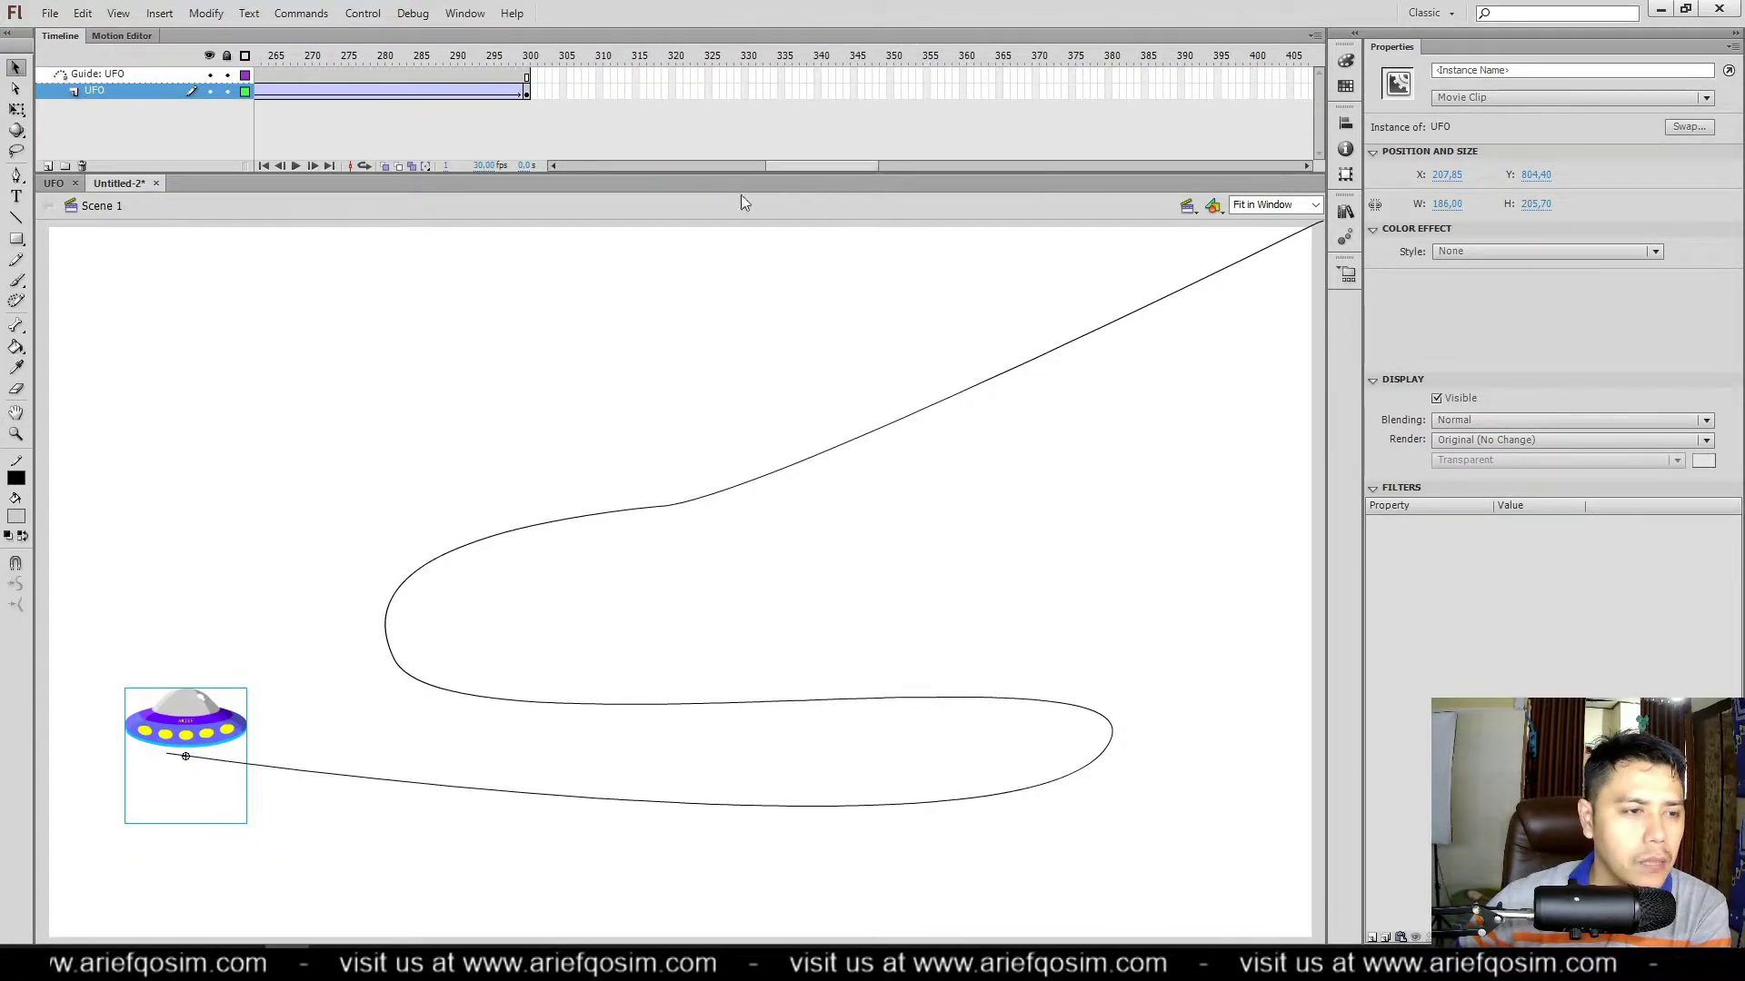
click(527, 91)
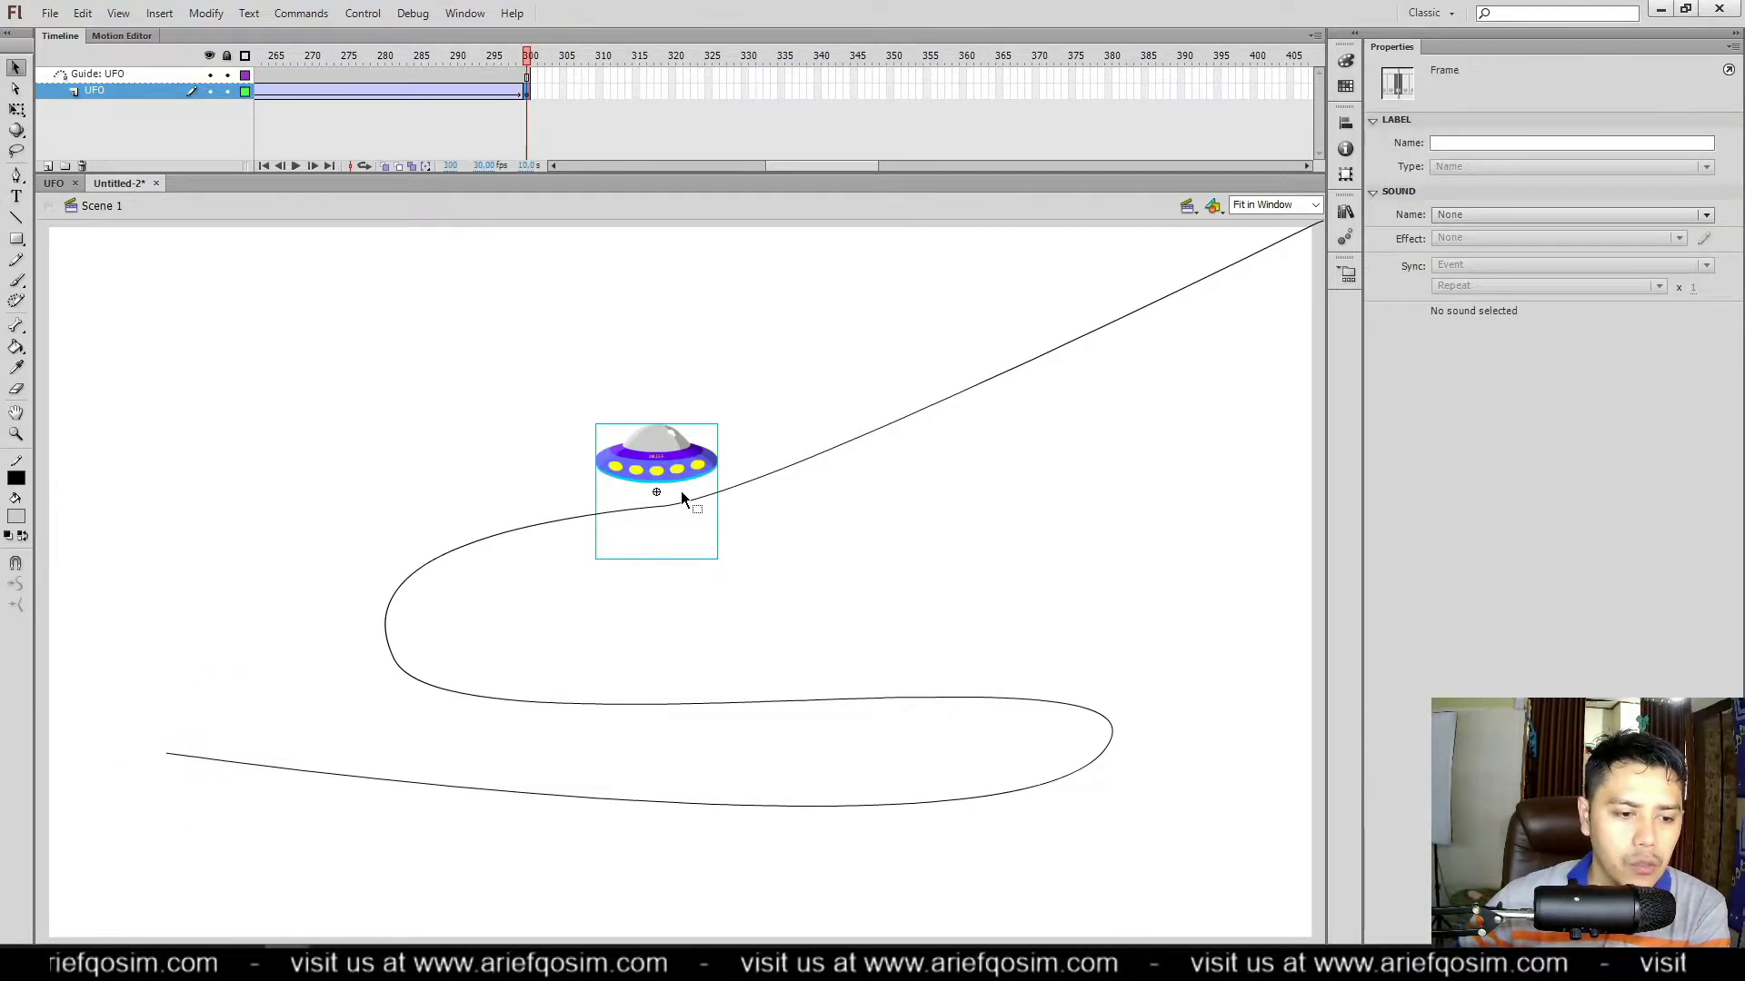
drag(677, 470, 675, 490)
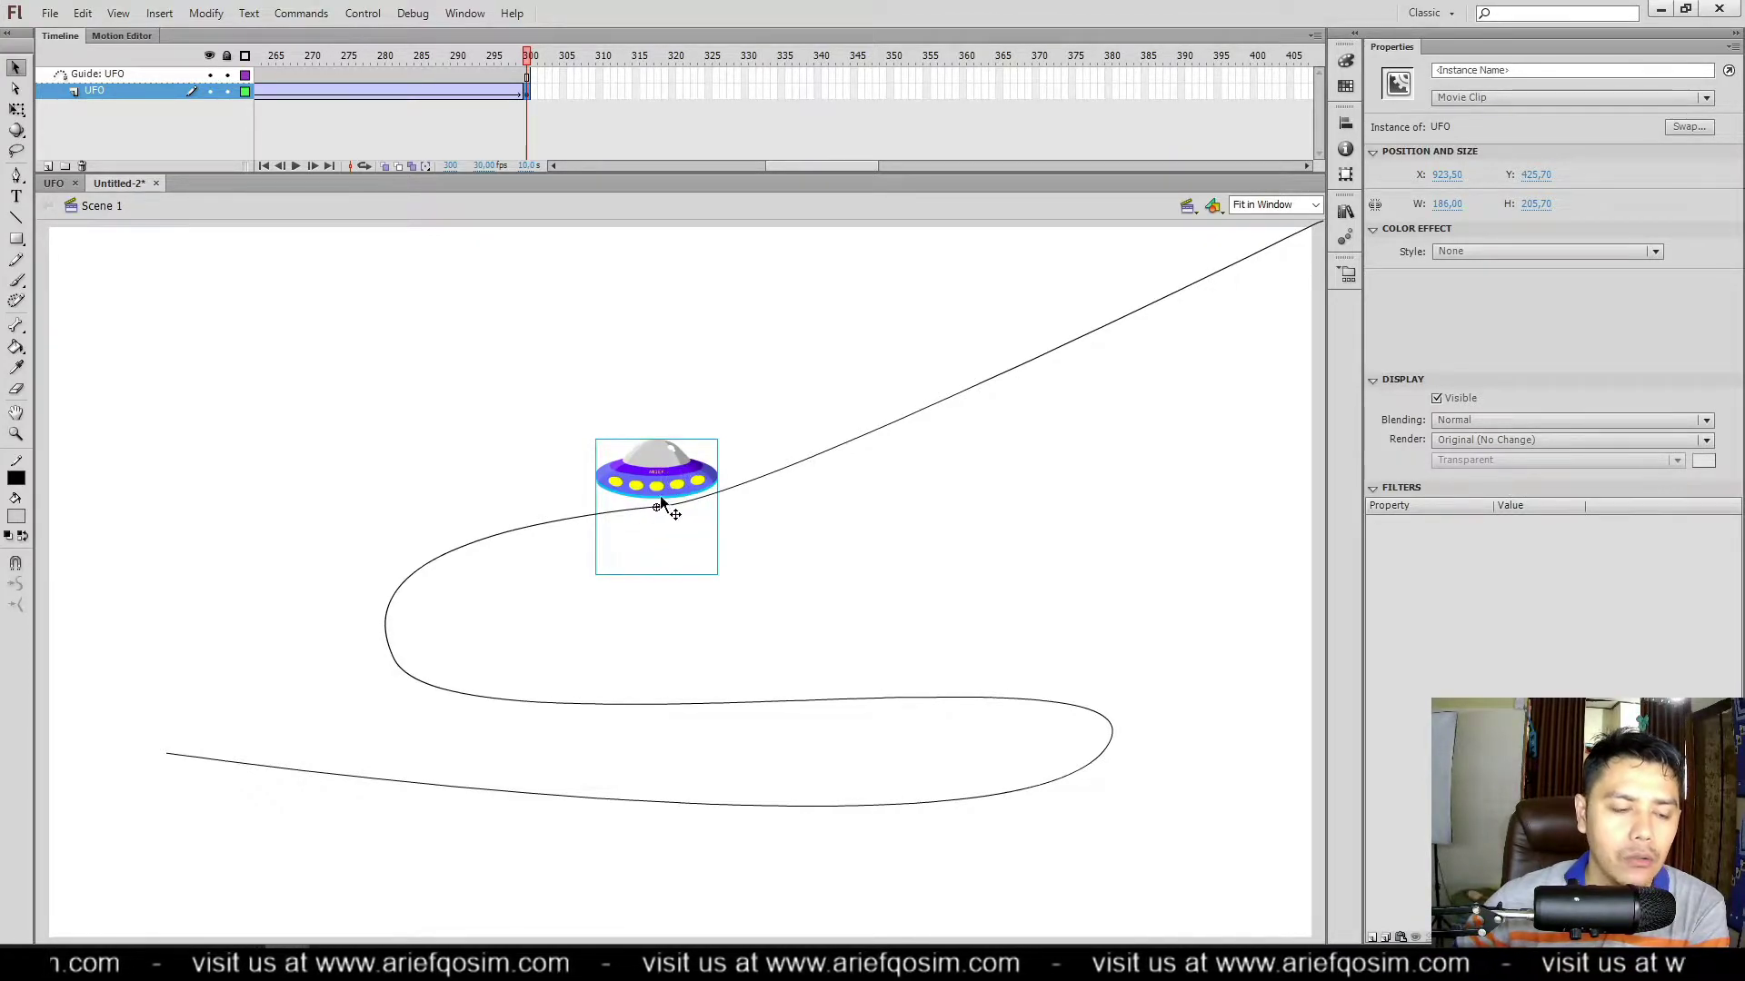
click(296, 165)
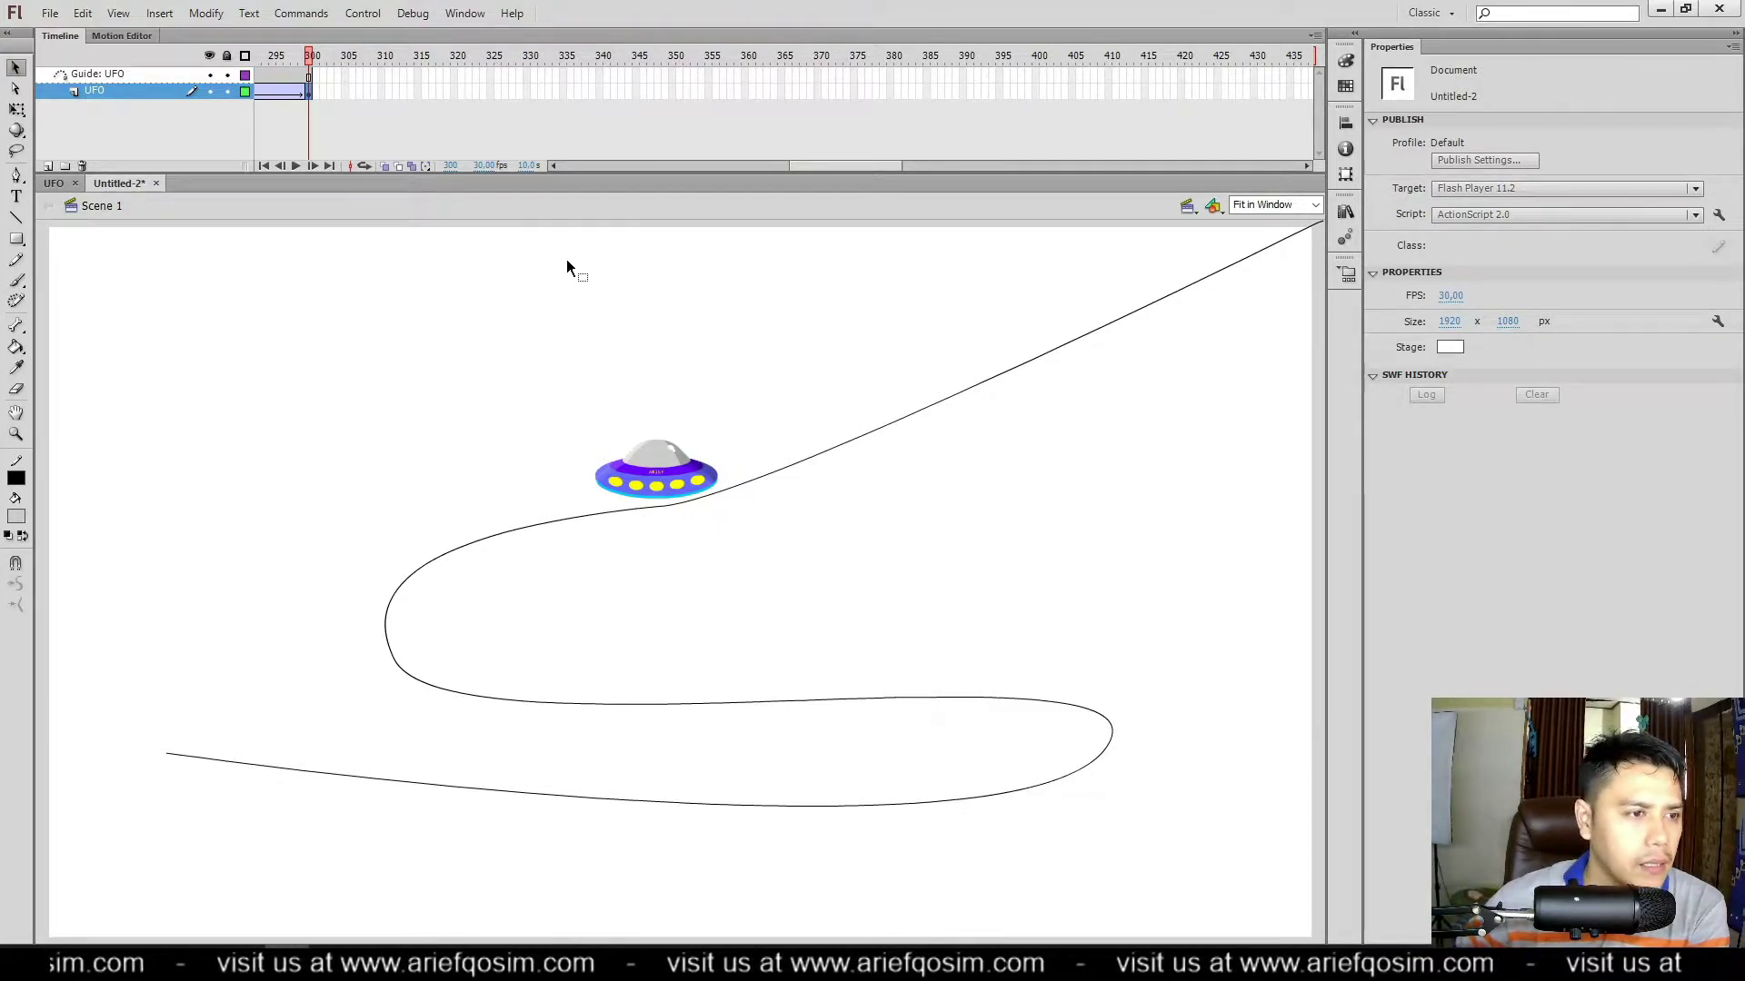
Step: Insert a keyframe at frame 320 of the UFO layer and extend the guide layer to frame 320
right_click(455, 91)
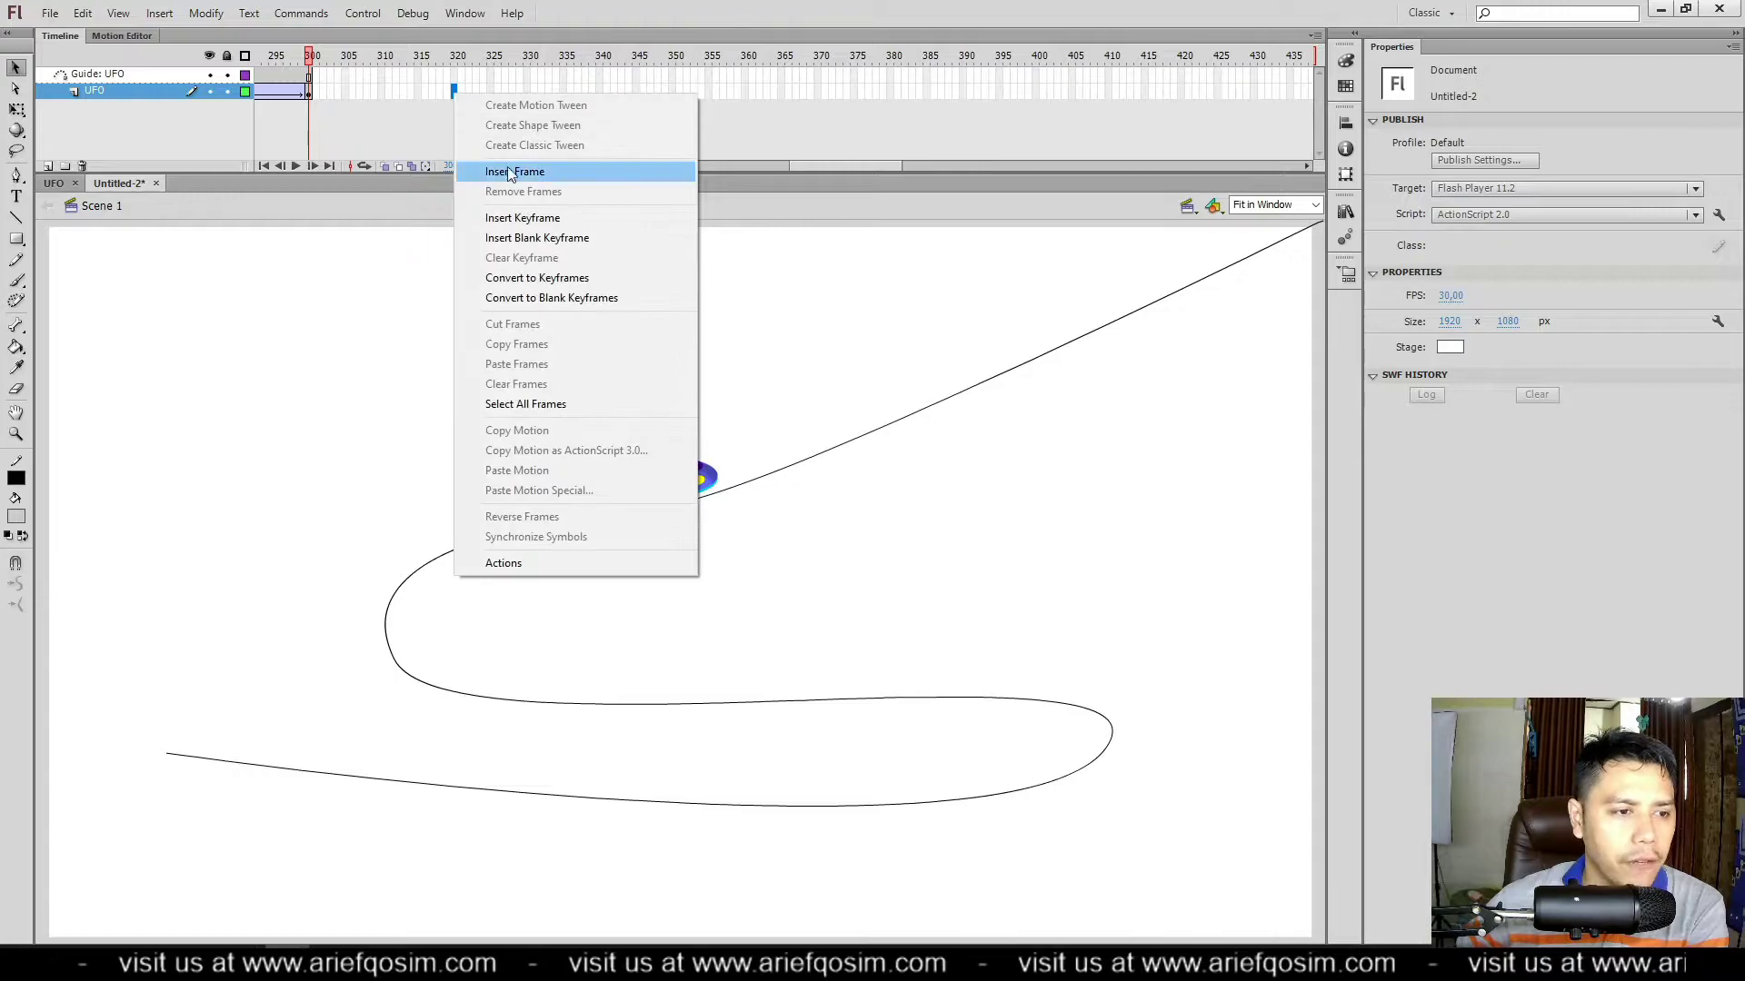
click(523, 218)
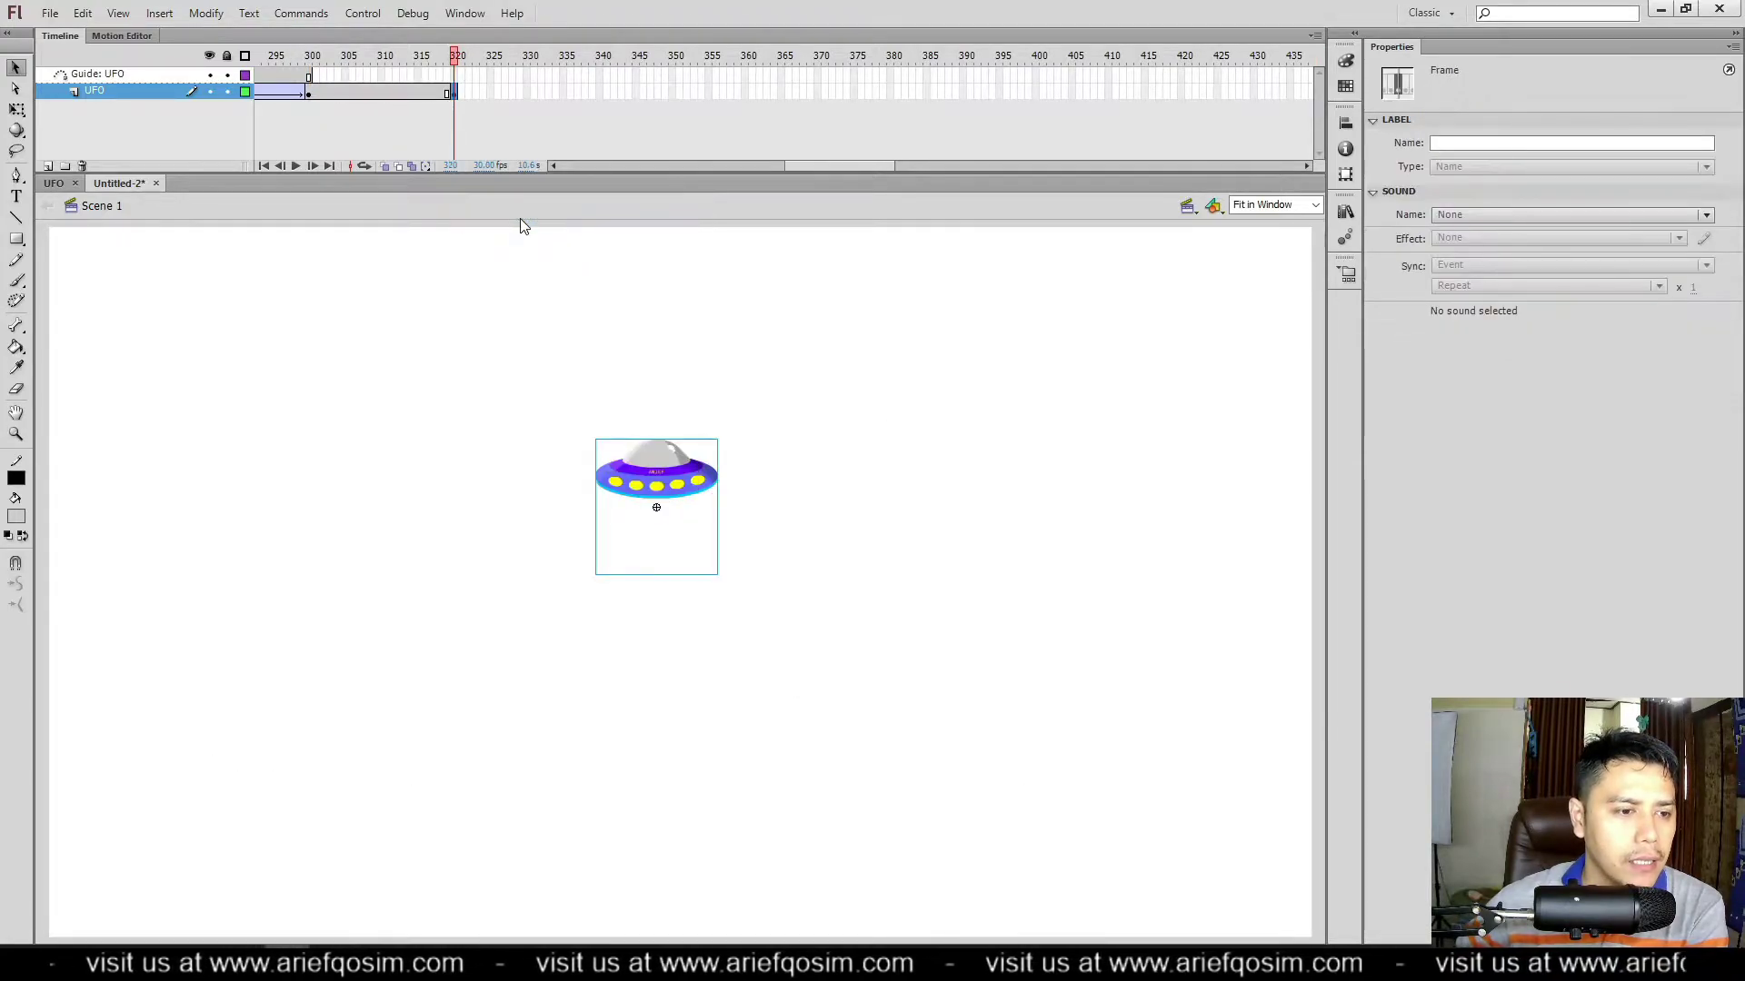
right_click(456, 74)
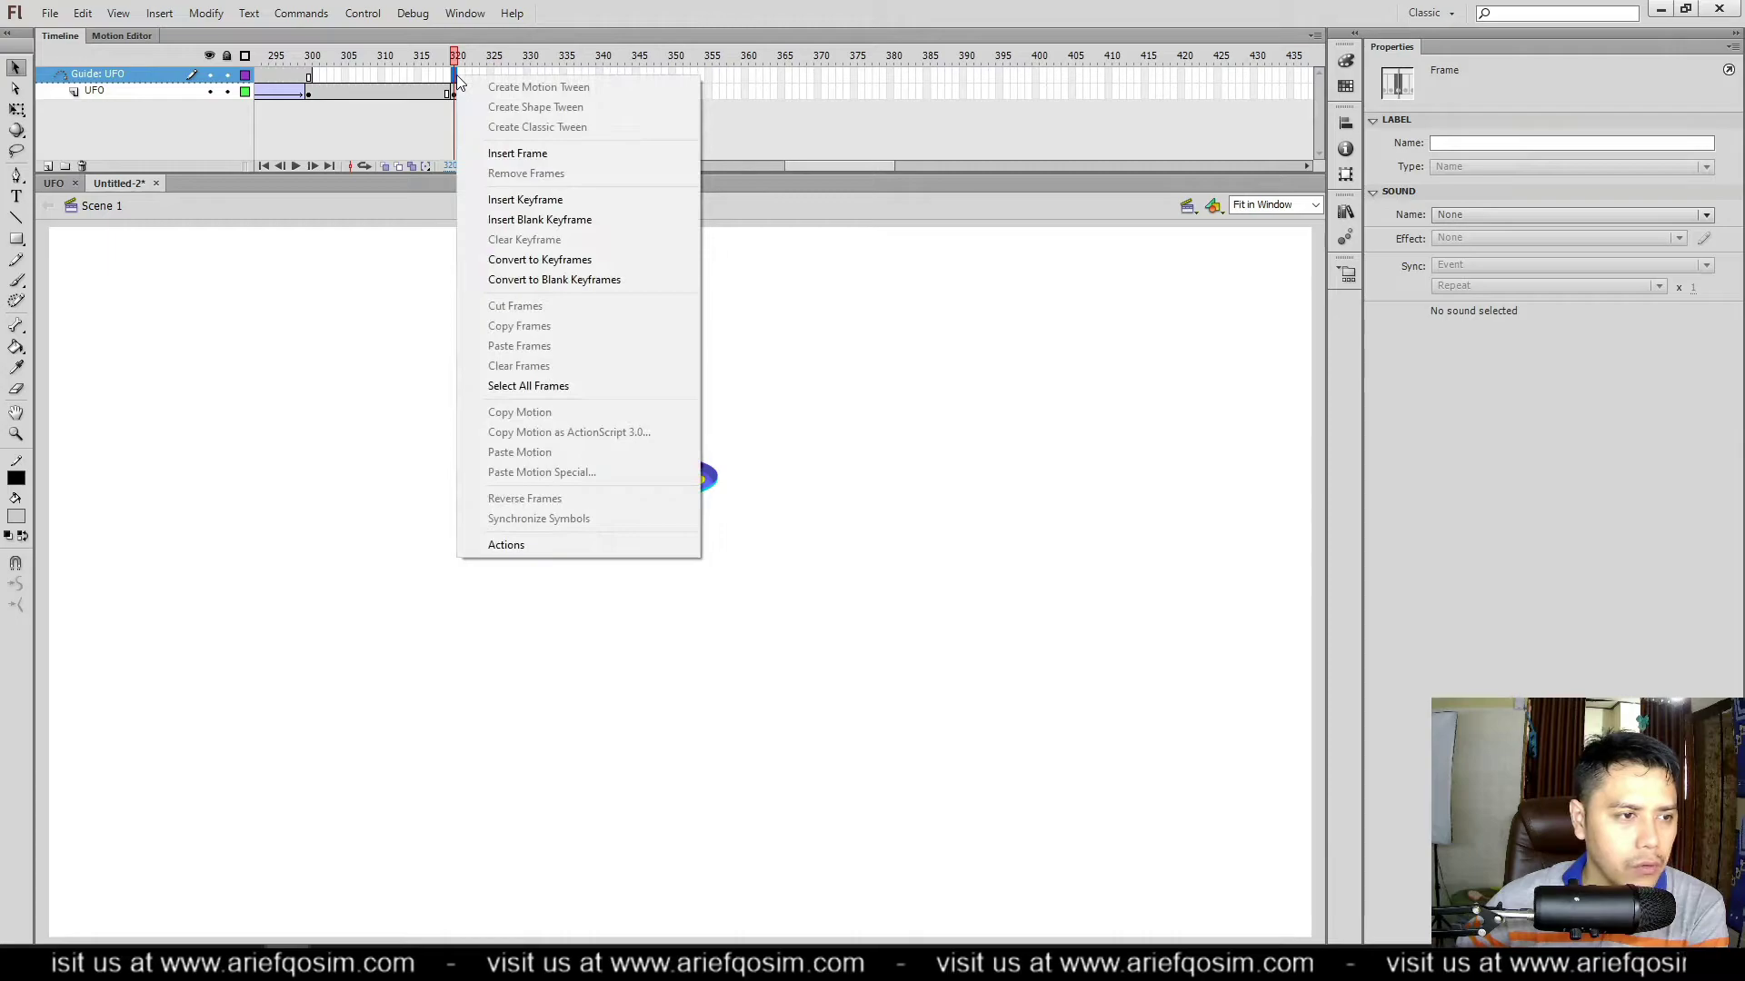
click(525, 154)
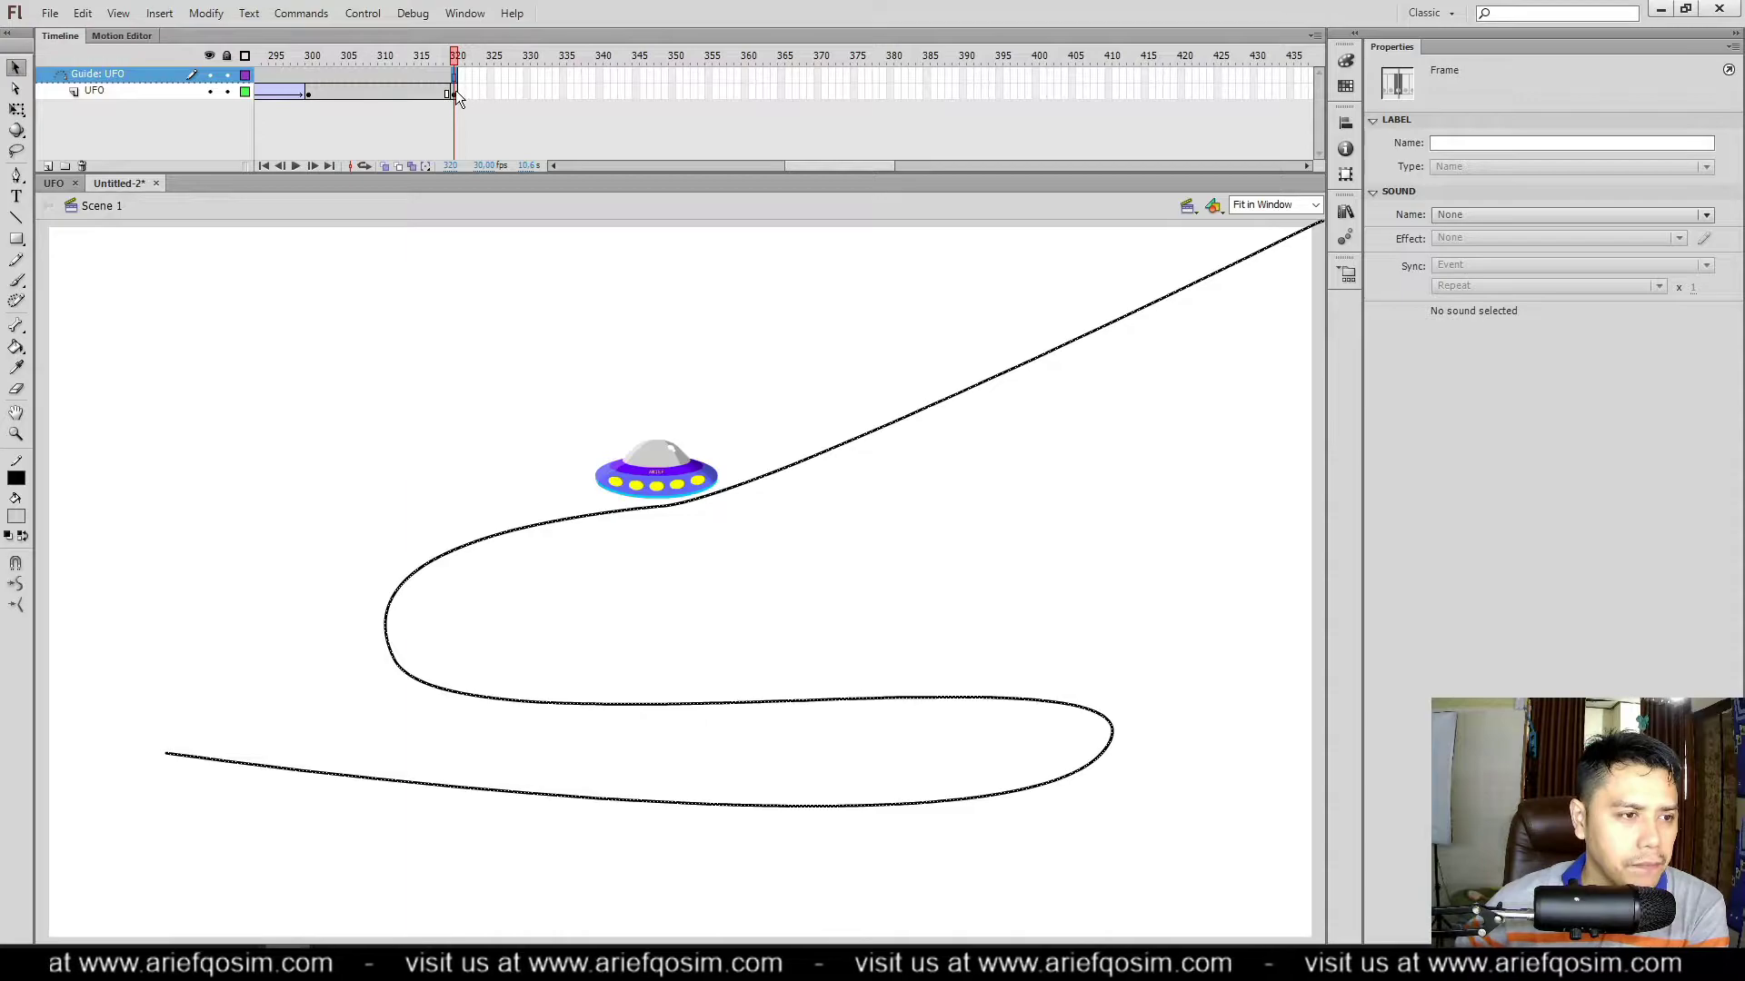
Step: Move the UFO at frame 320 along the path to about X 1820, Y 51 and scale it down to about 56 × 62 px
click(309, 91)
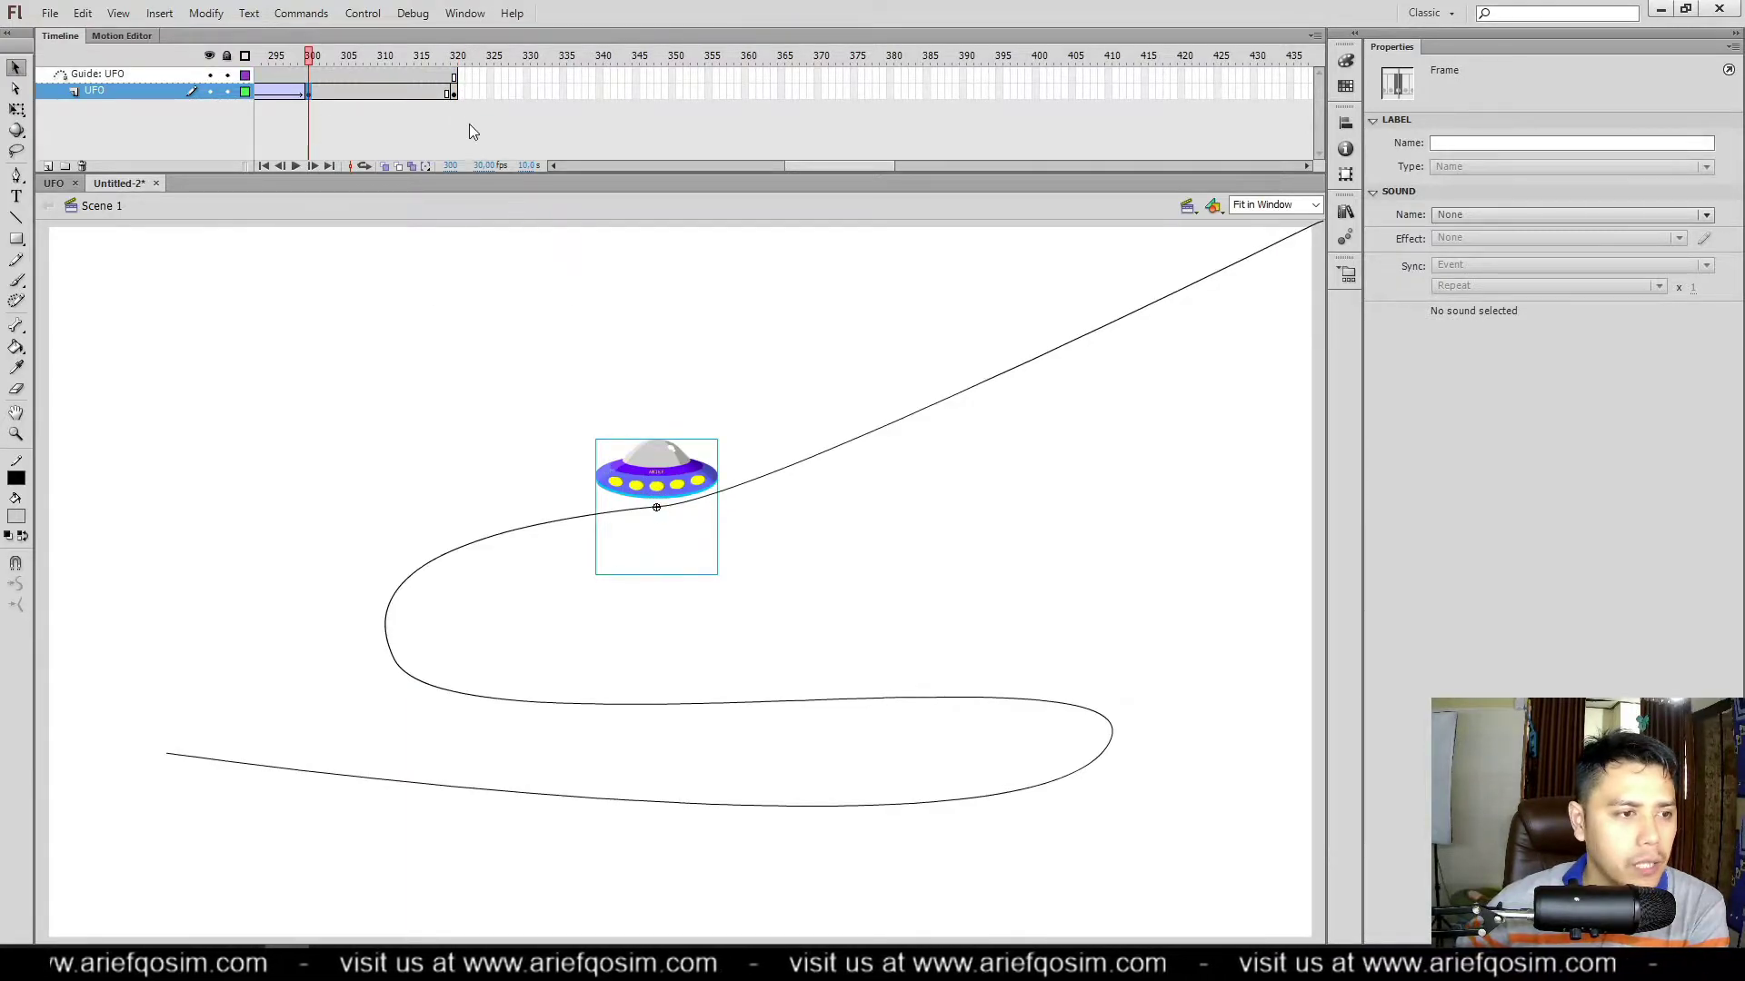
click(455, 94)
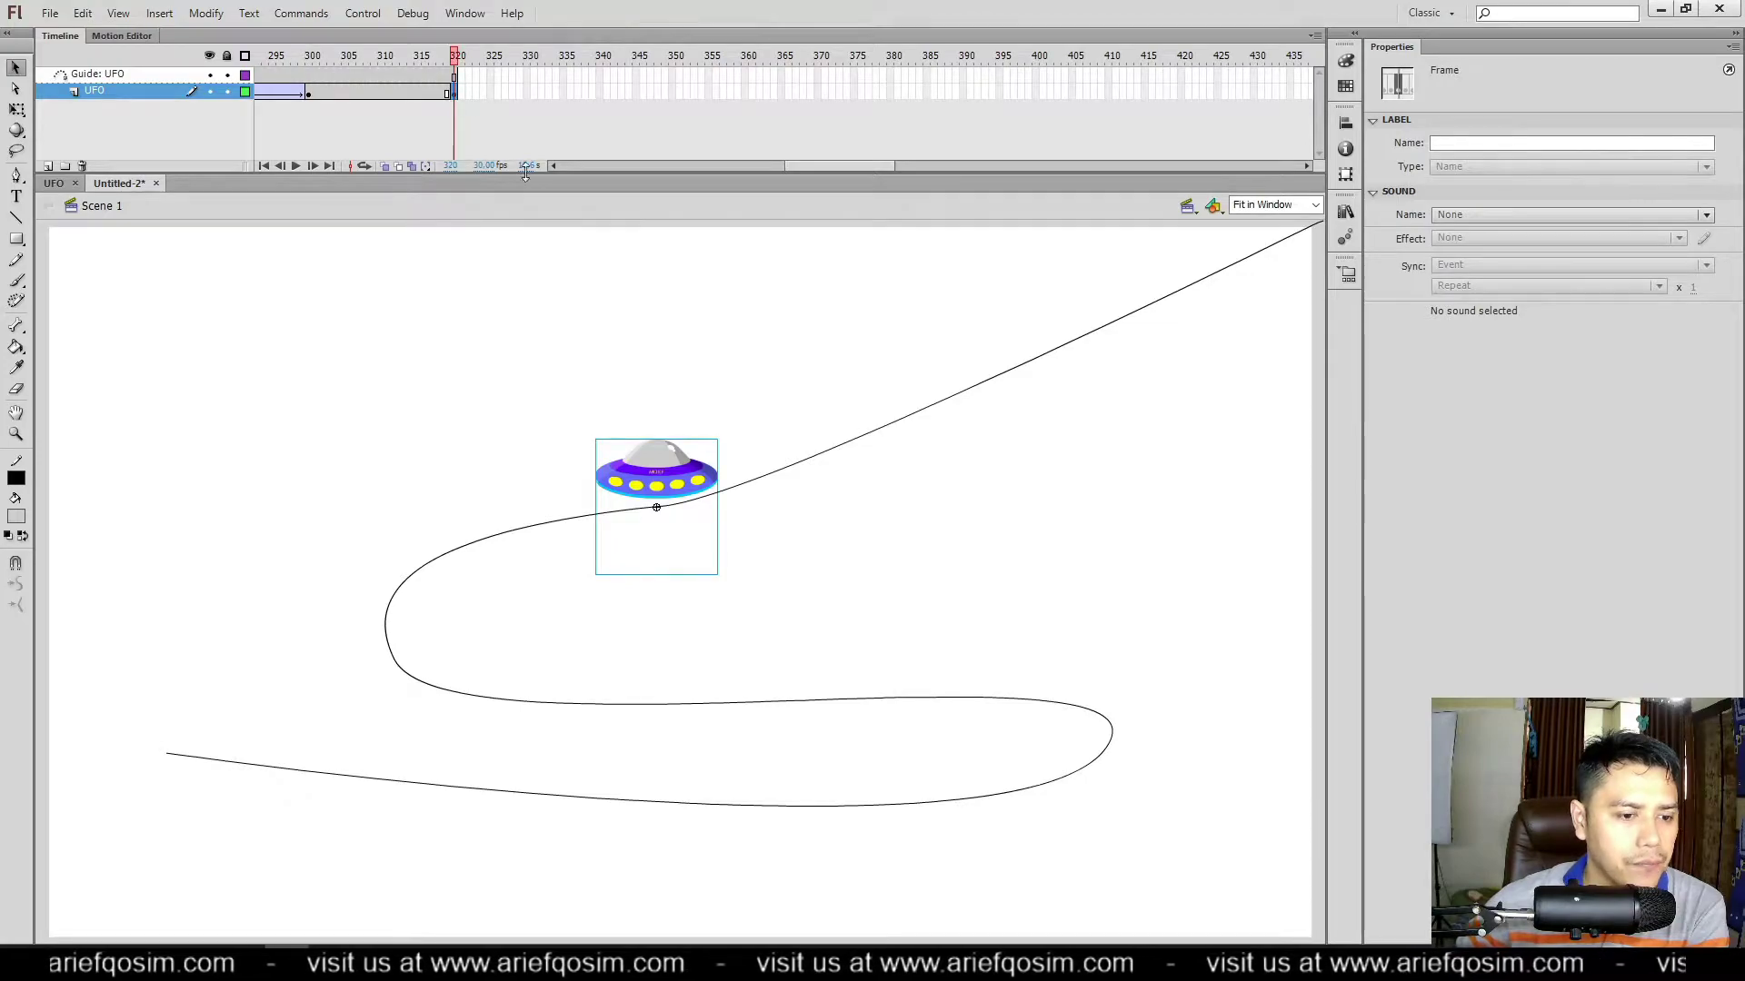
drag(688, 490, 1271, 239)
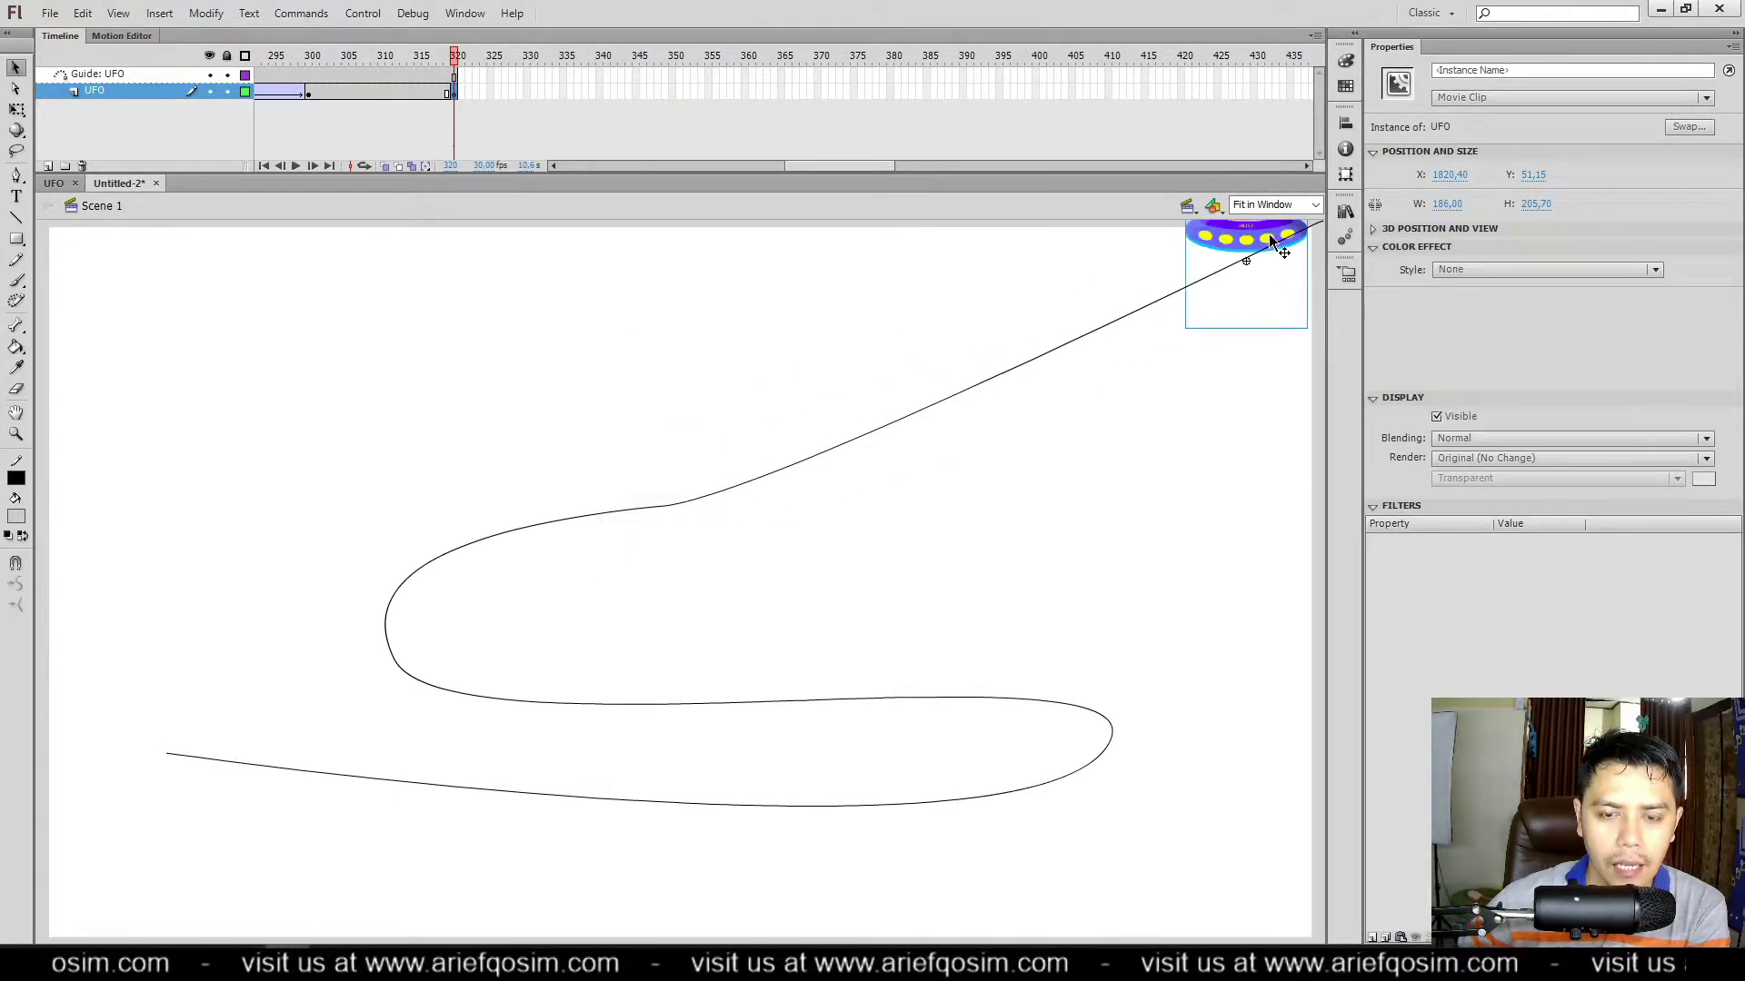
click(18, 113)
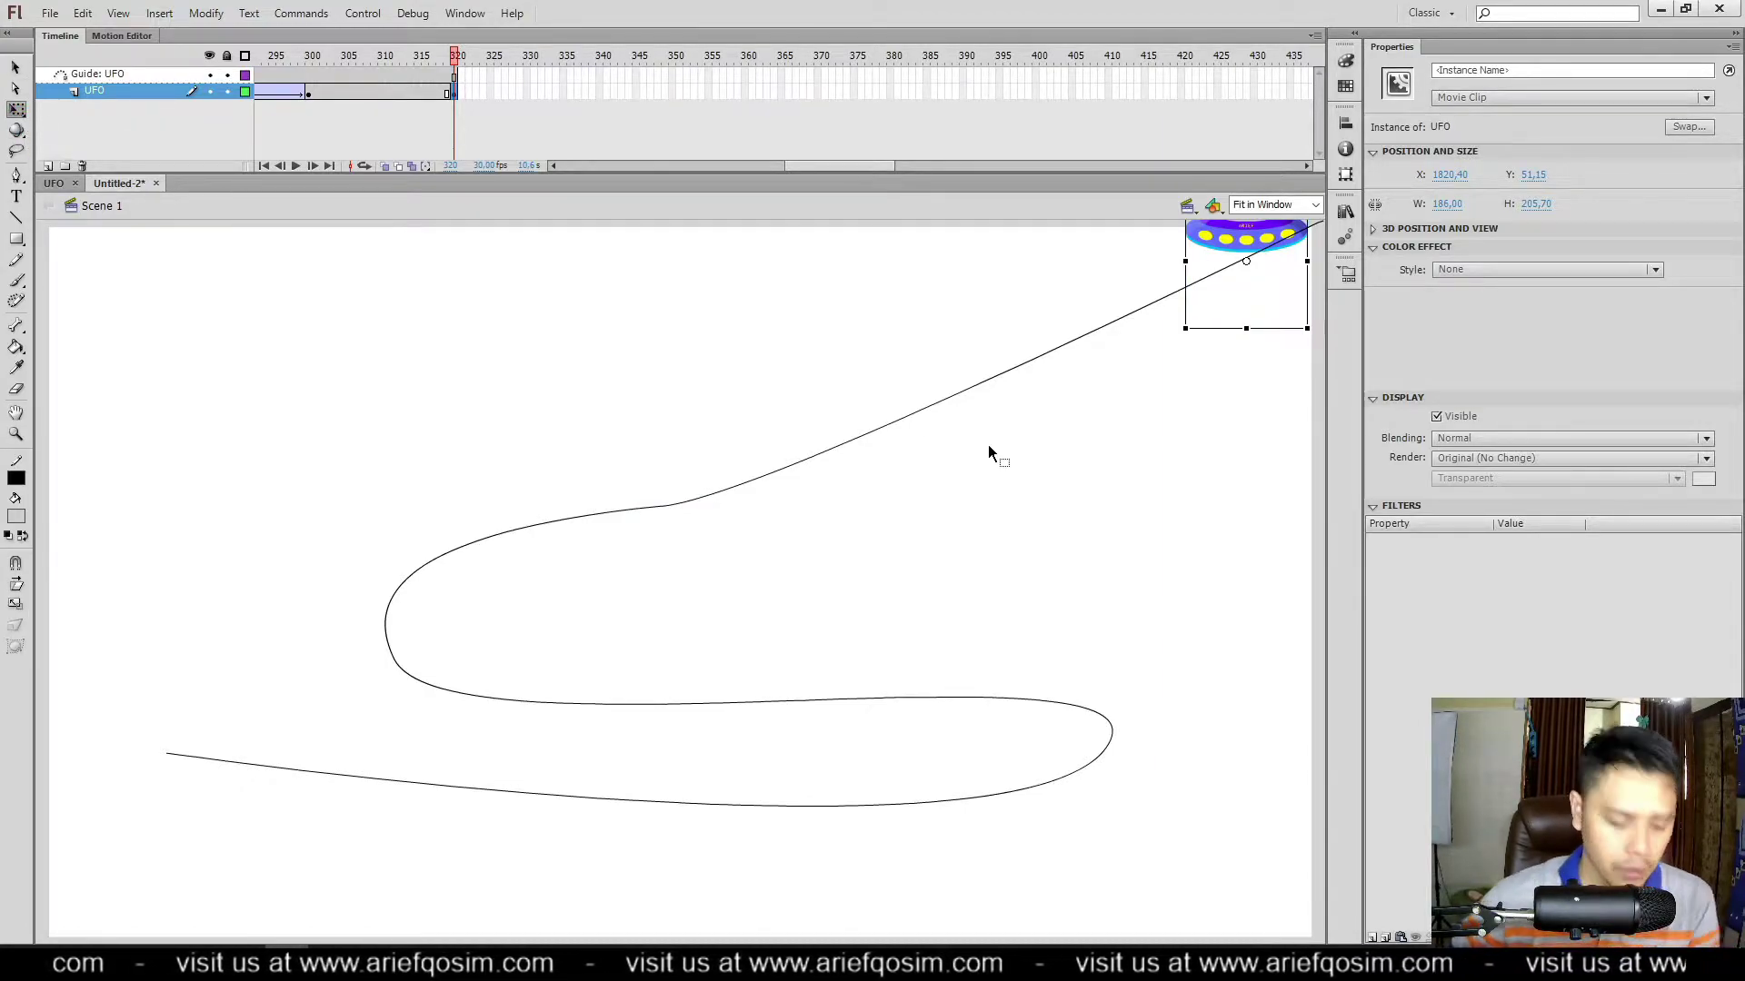
drag(1183, 328, 1222, 277)
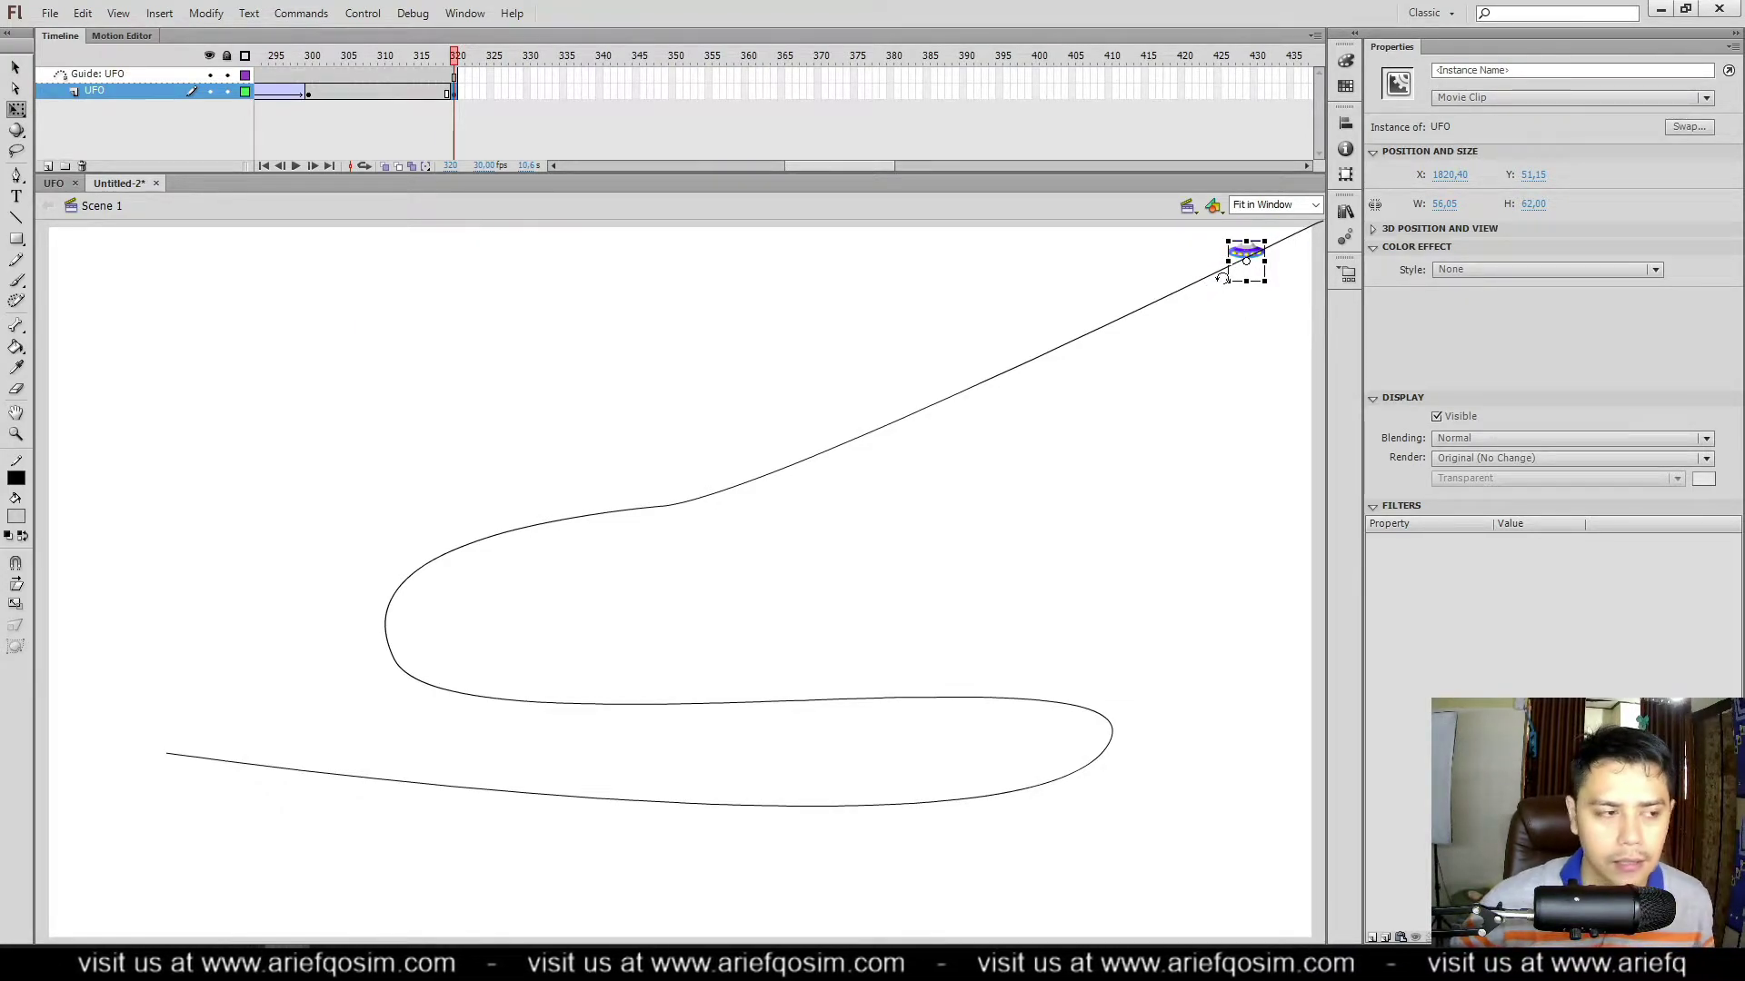
Step: Reposition the shrunken UFO near the path's upper-right end at about X 1881, Y 16 and play the timeline from frame 300
click(15, 67)
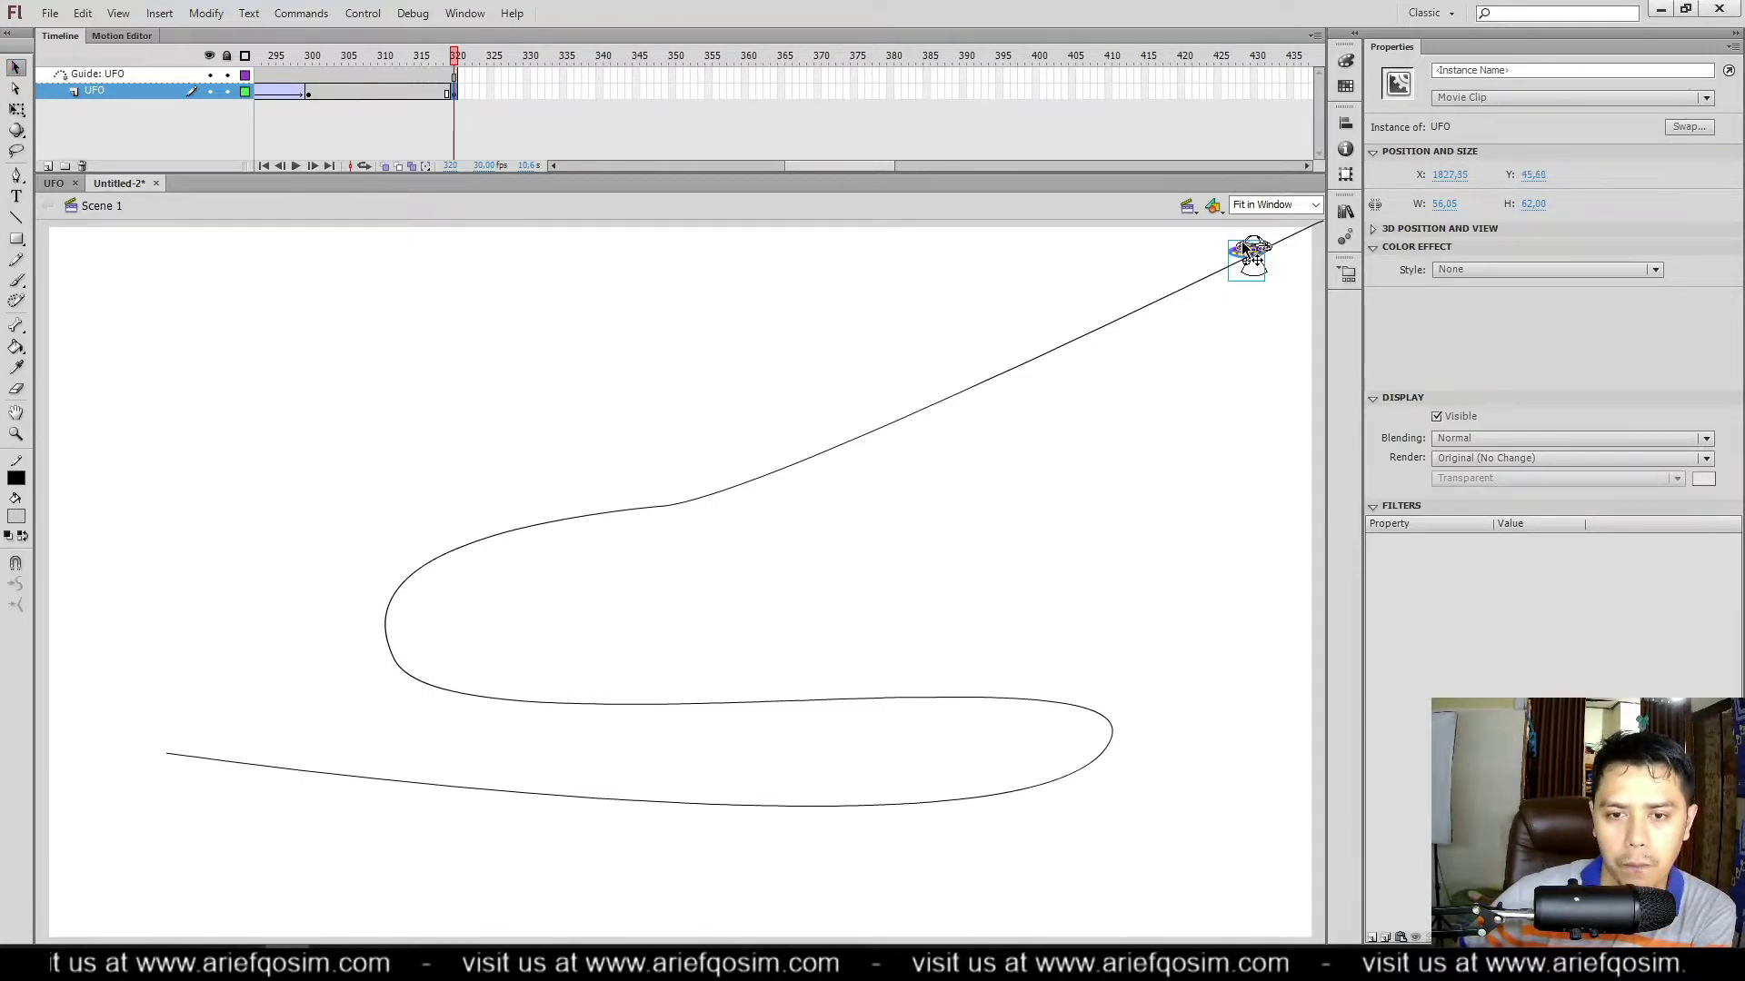
drag(1272, 229, 1274, 228)
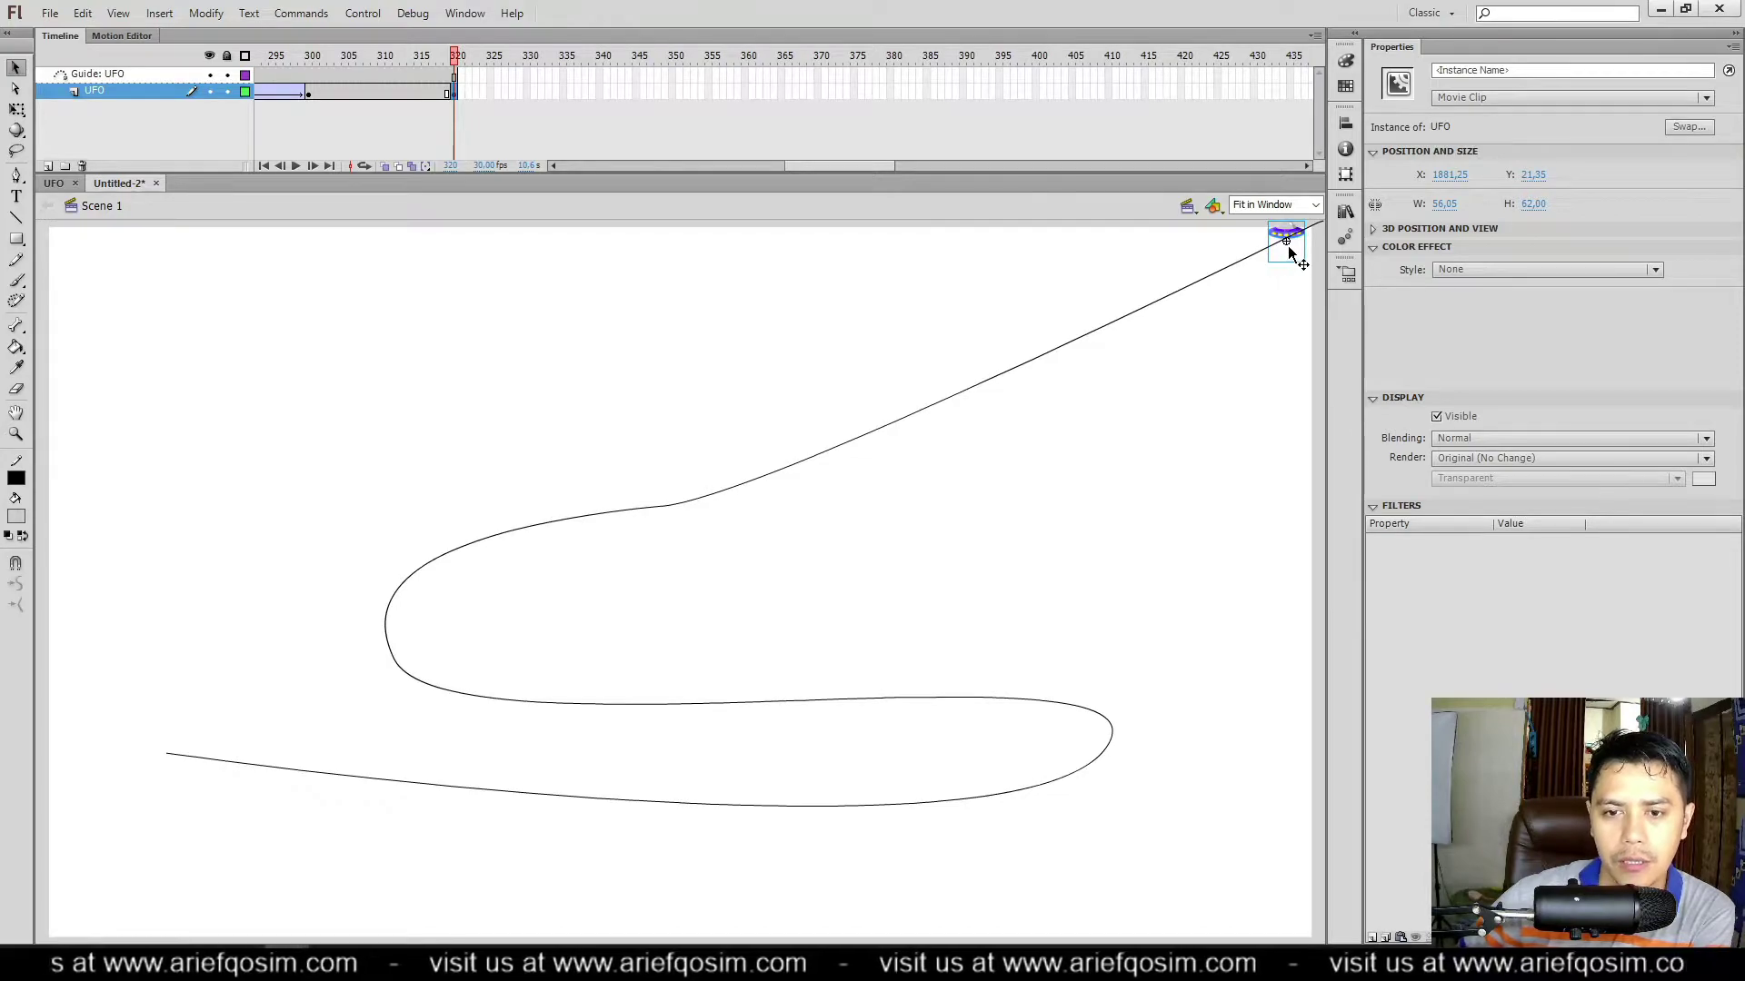
key(Up)
key(Up)
key(Up)
key(Up)
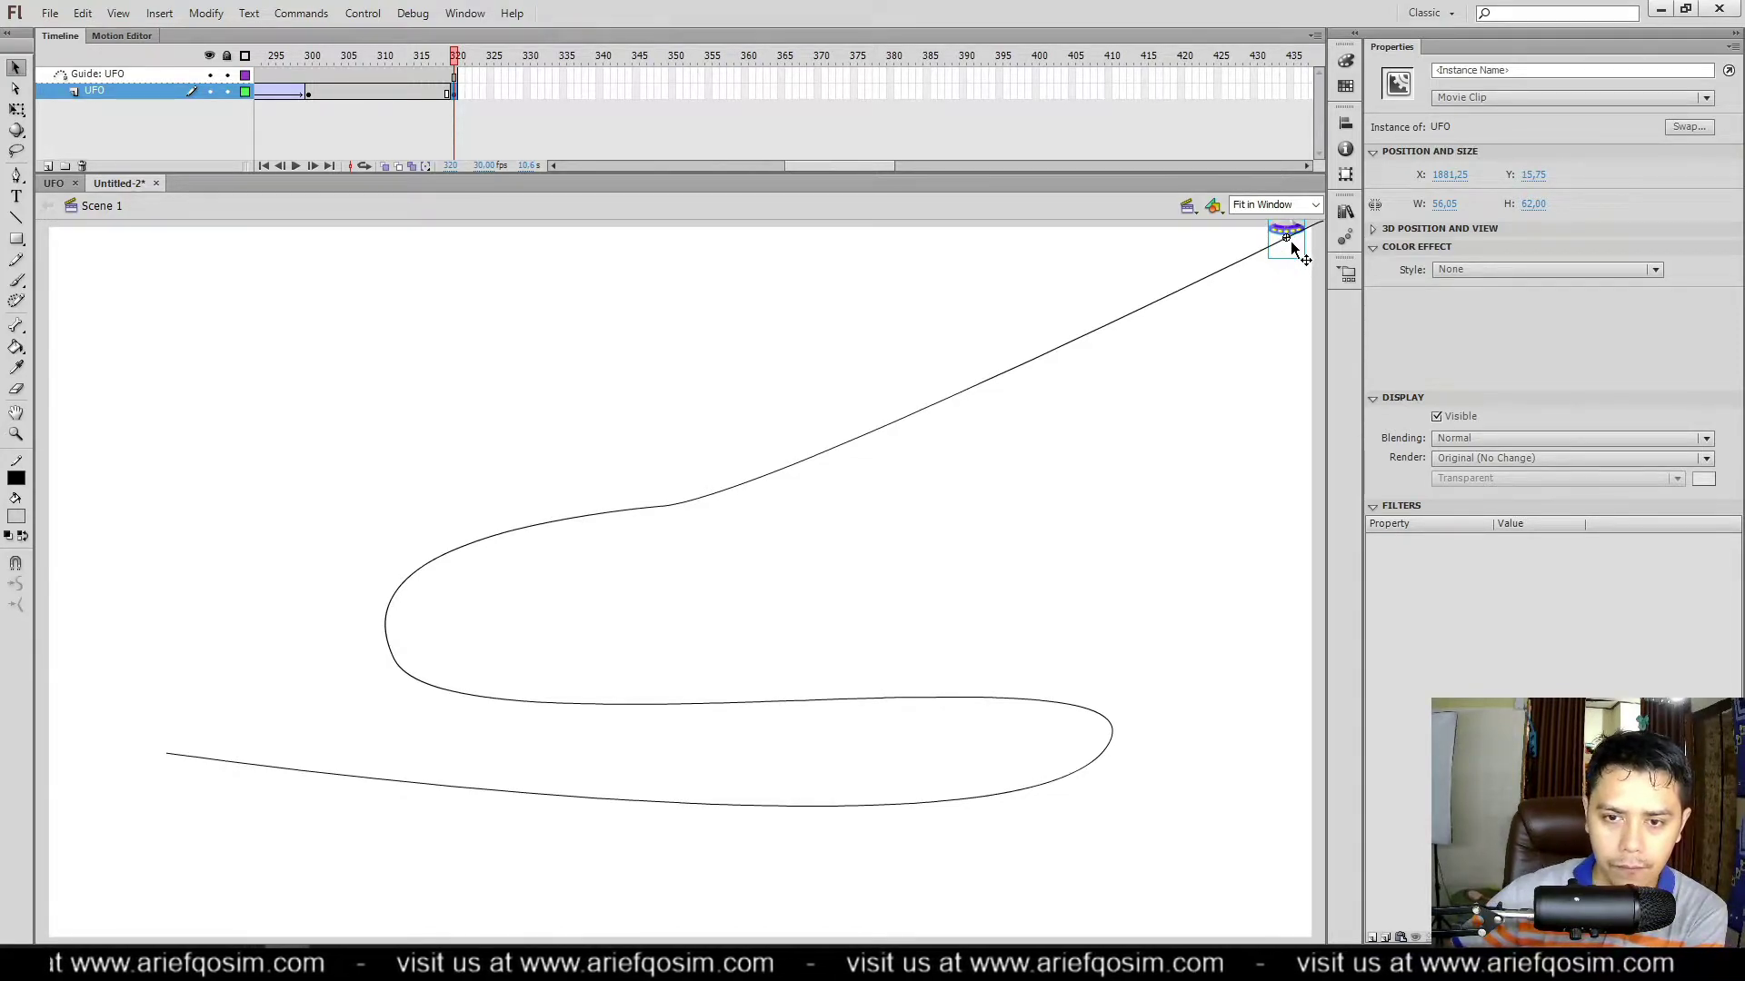
click(312, 91)
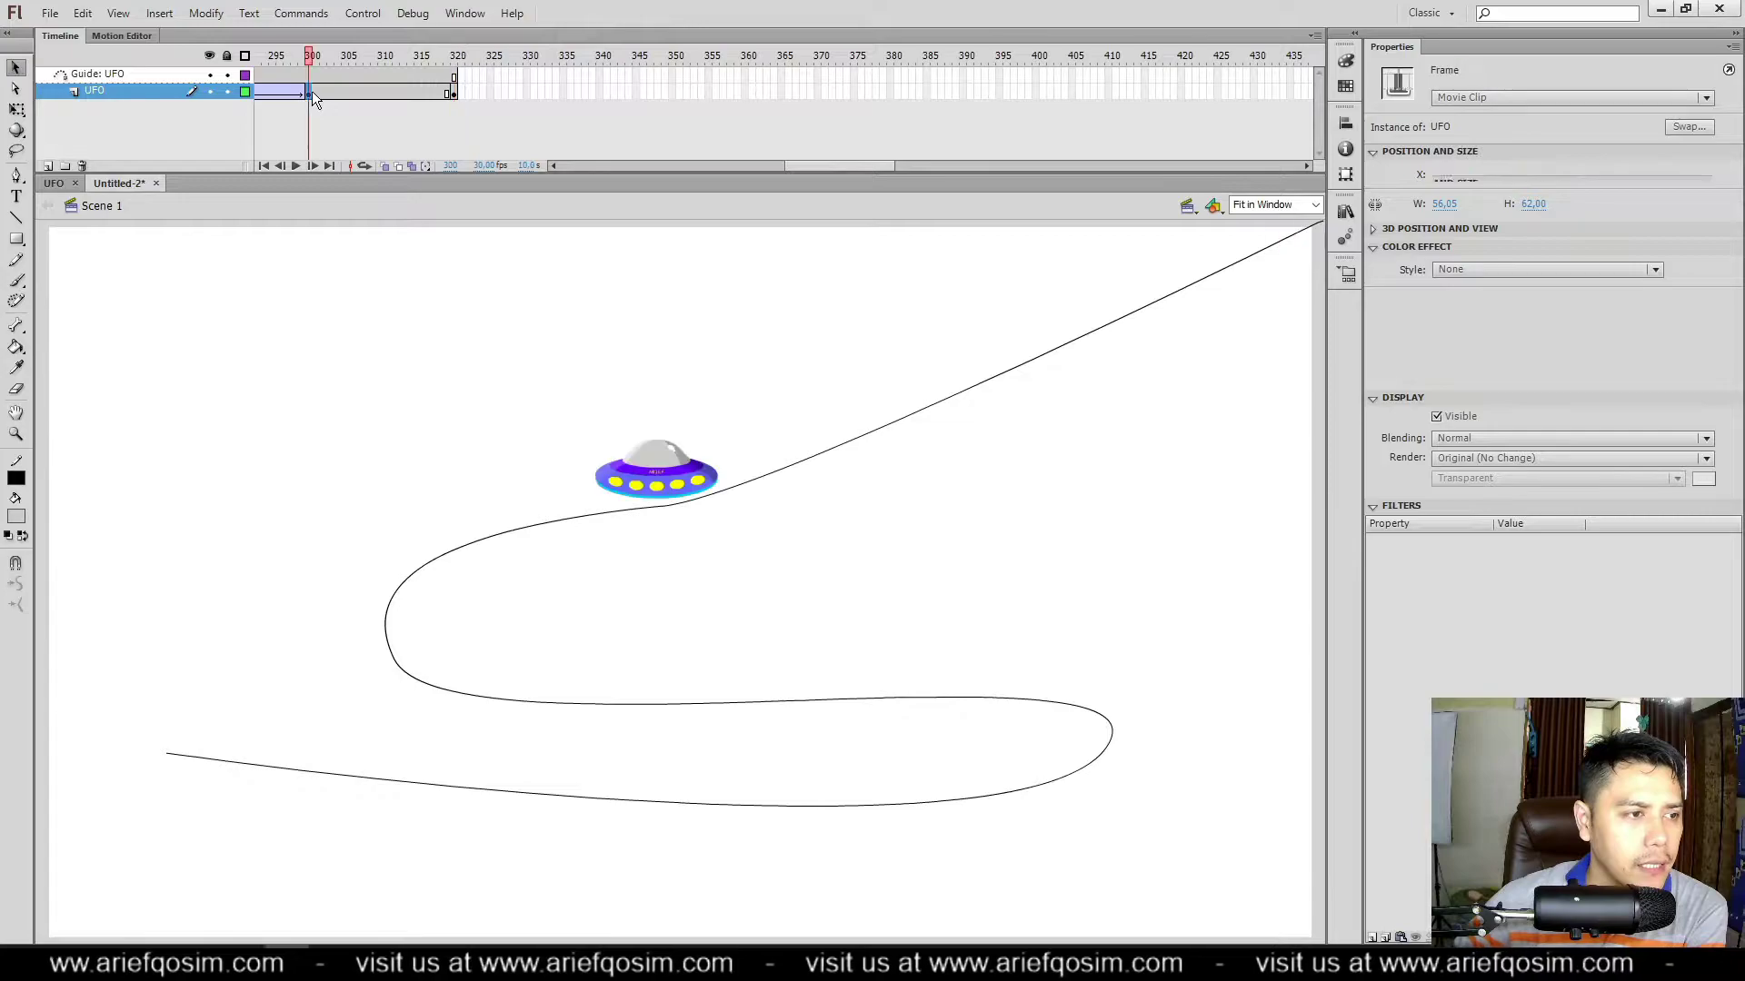
click(298, 166)
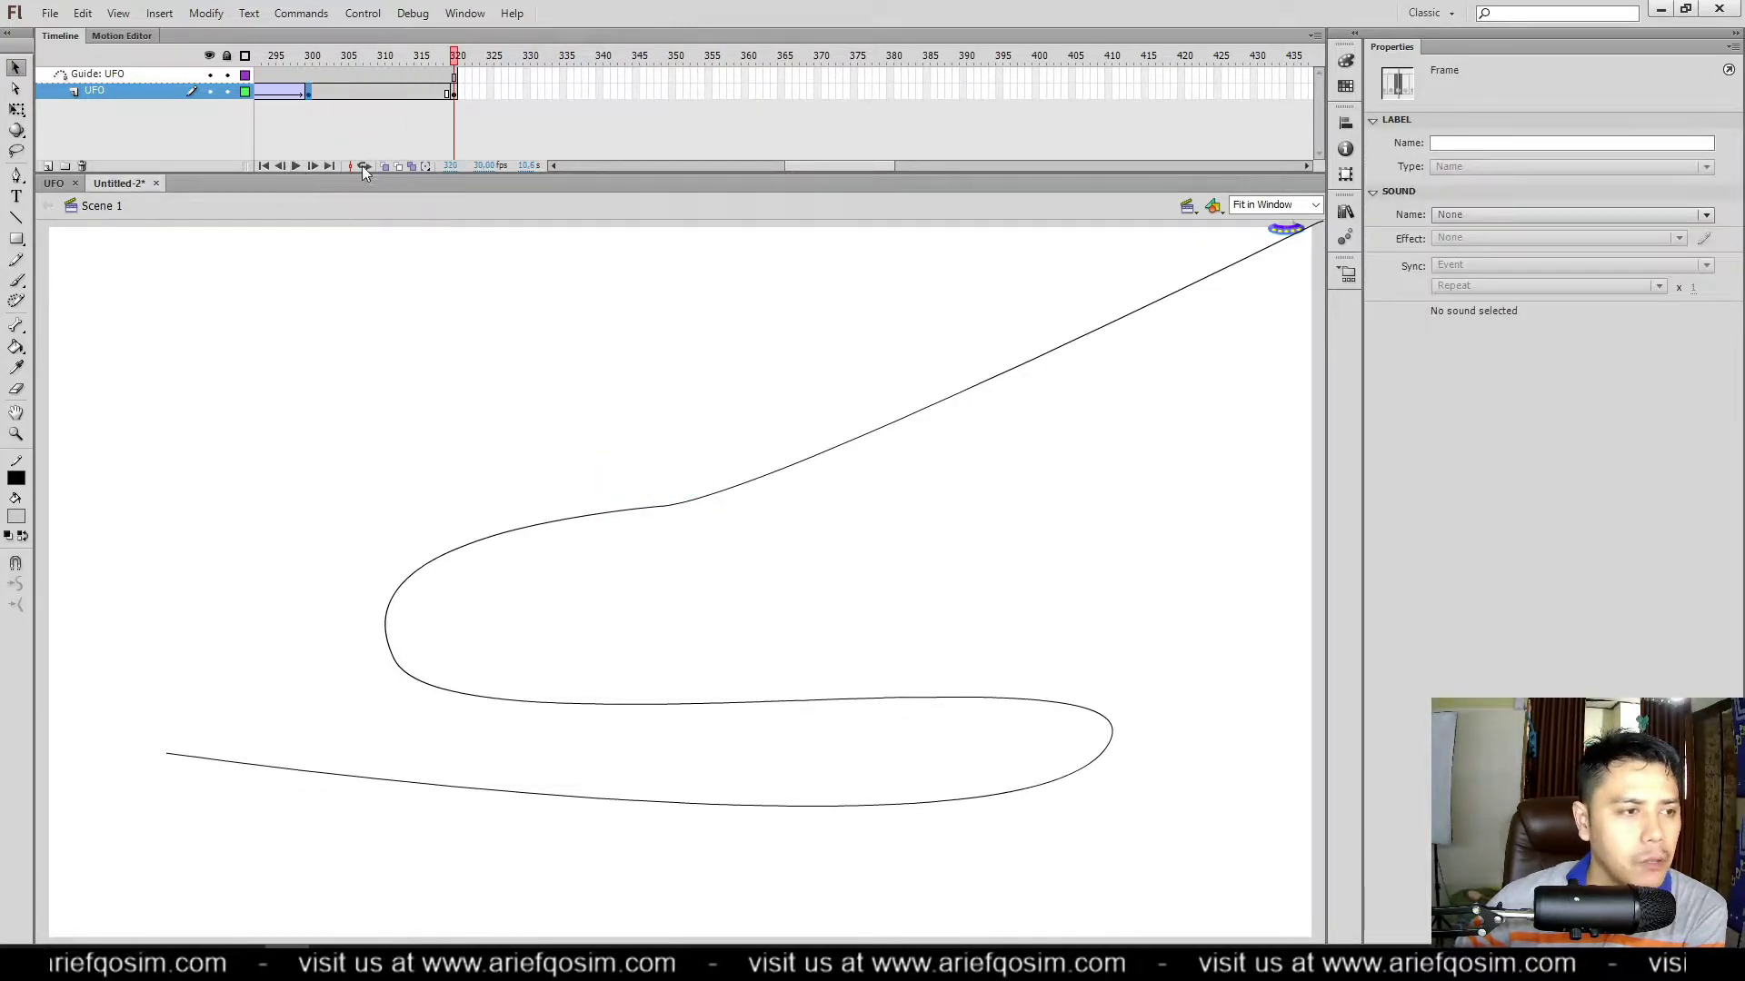
Step: Create a classic tween on the UFO layer between frames 300 and 320 and play the animation
click(335, 91)
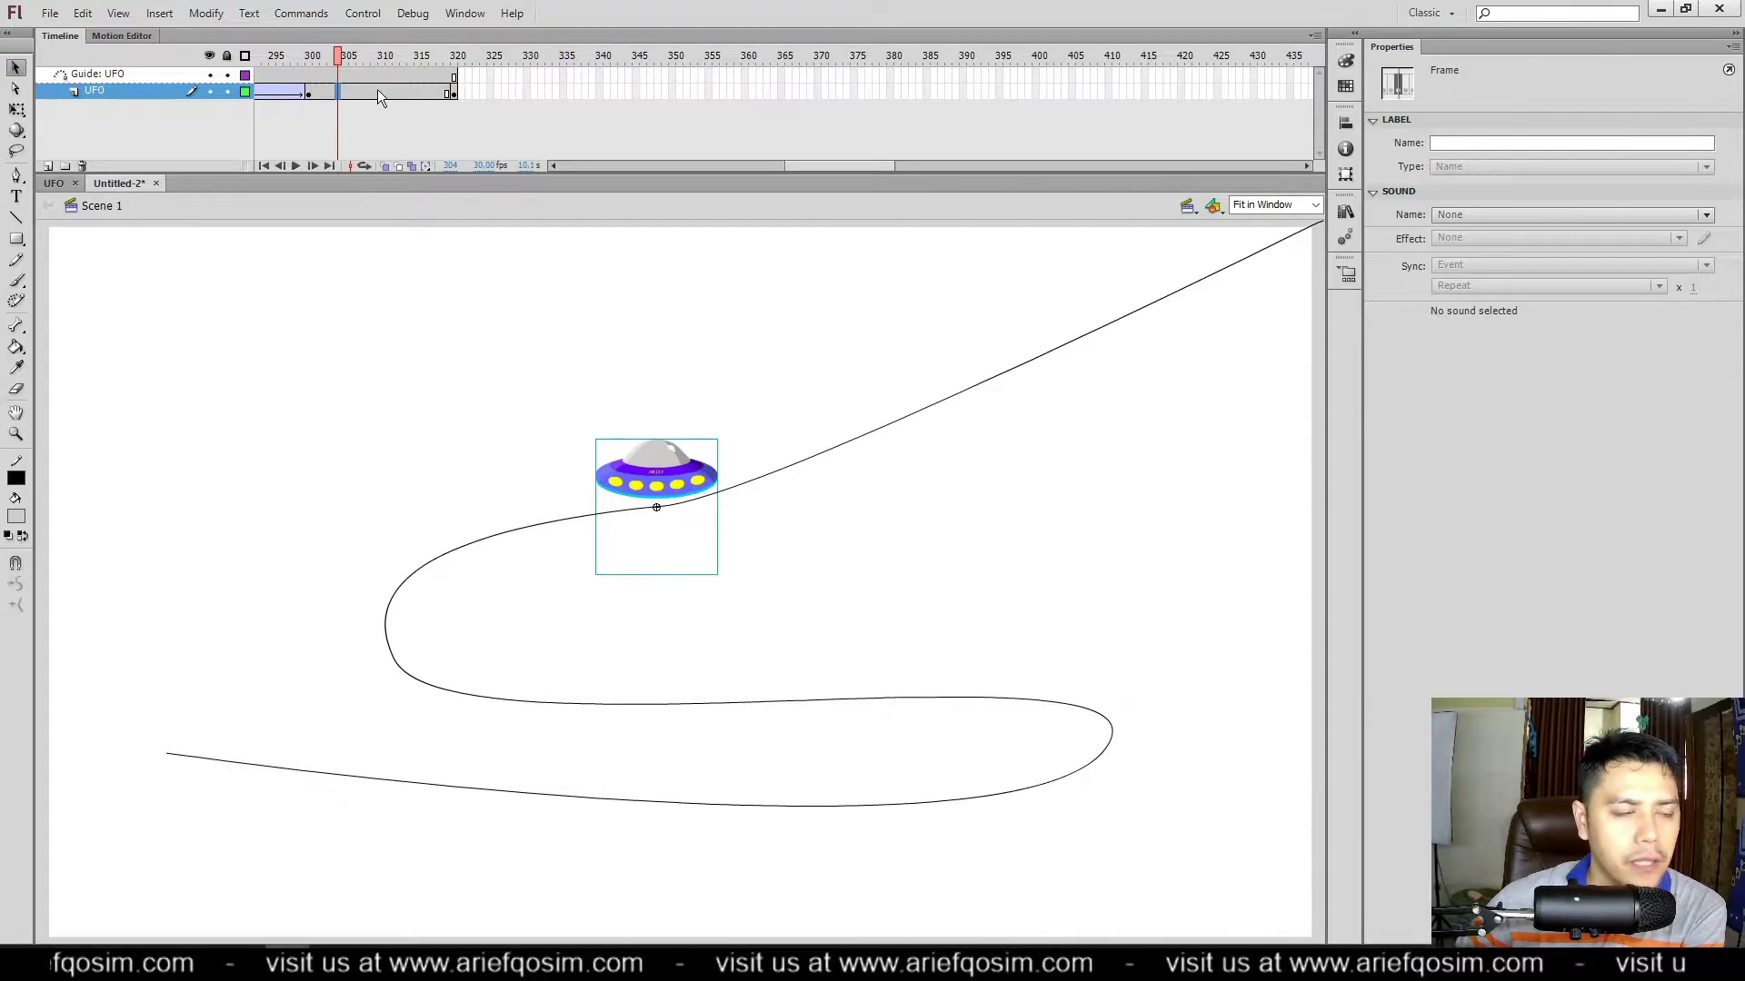
right_click(378, 91)
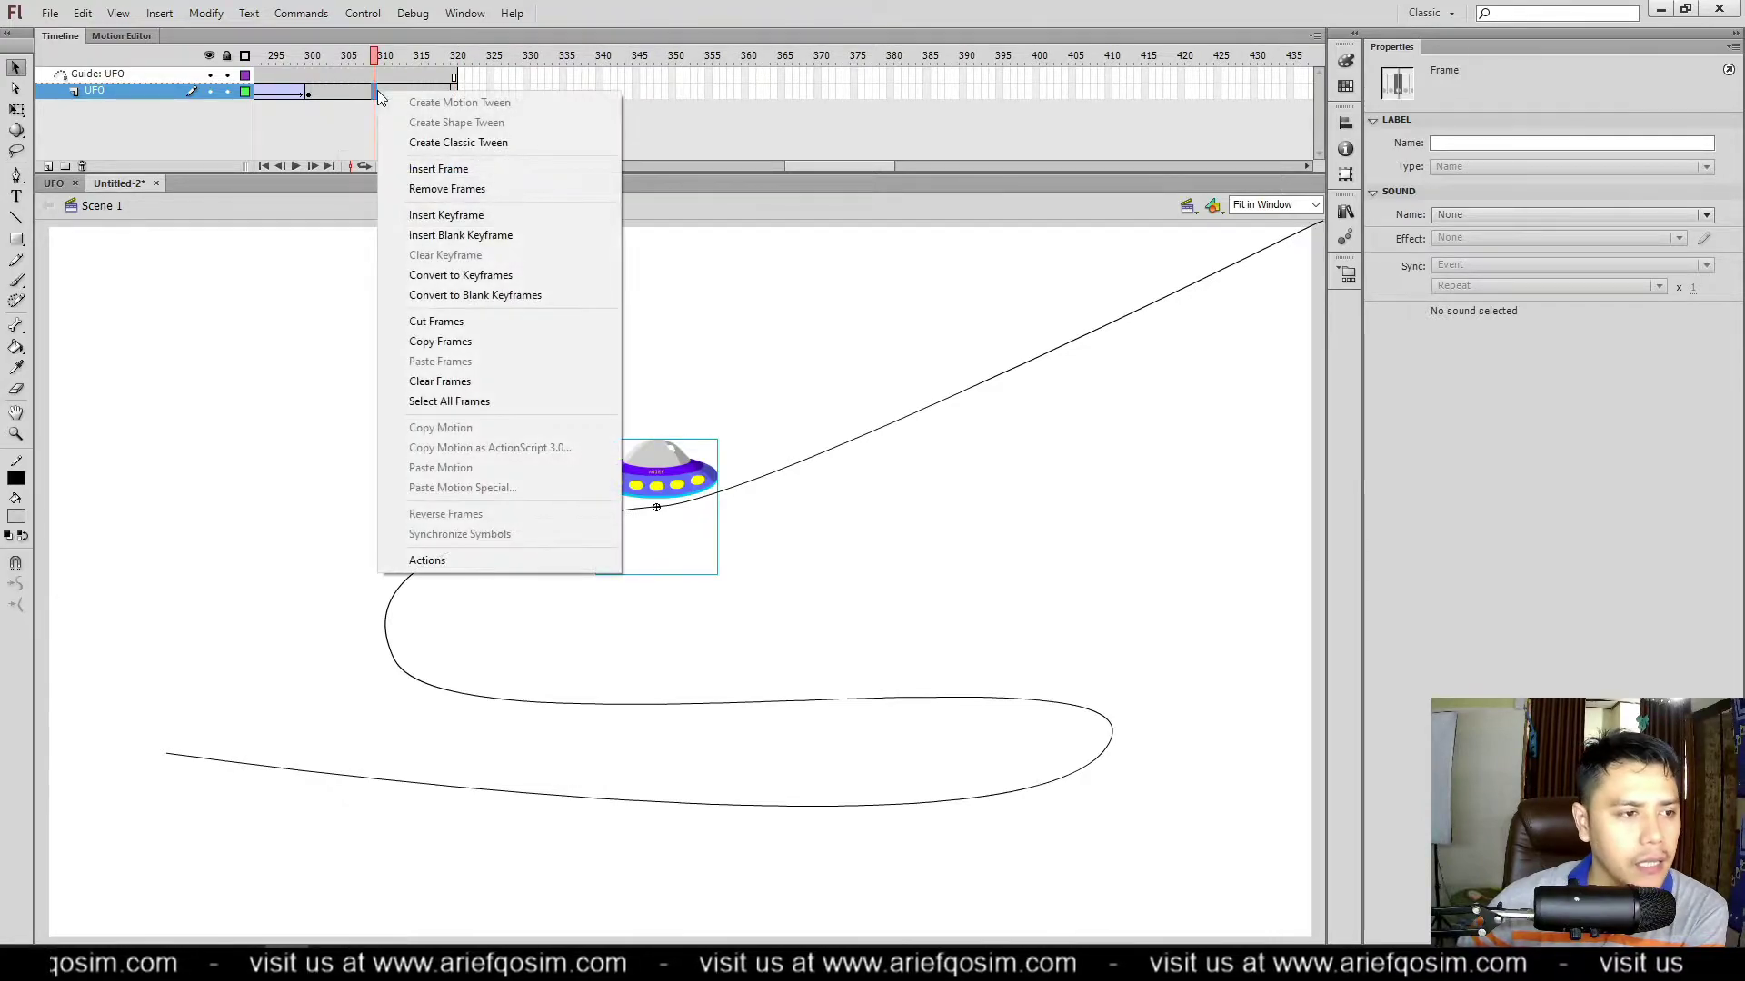
click(500, 143)
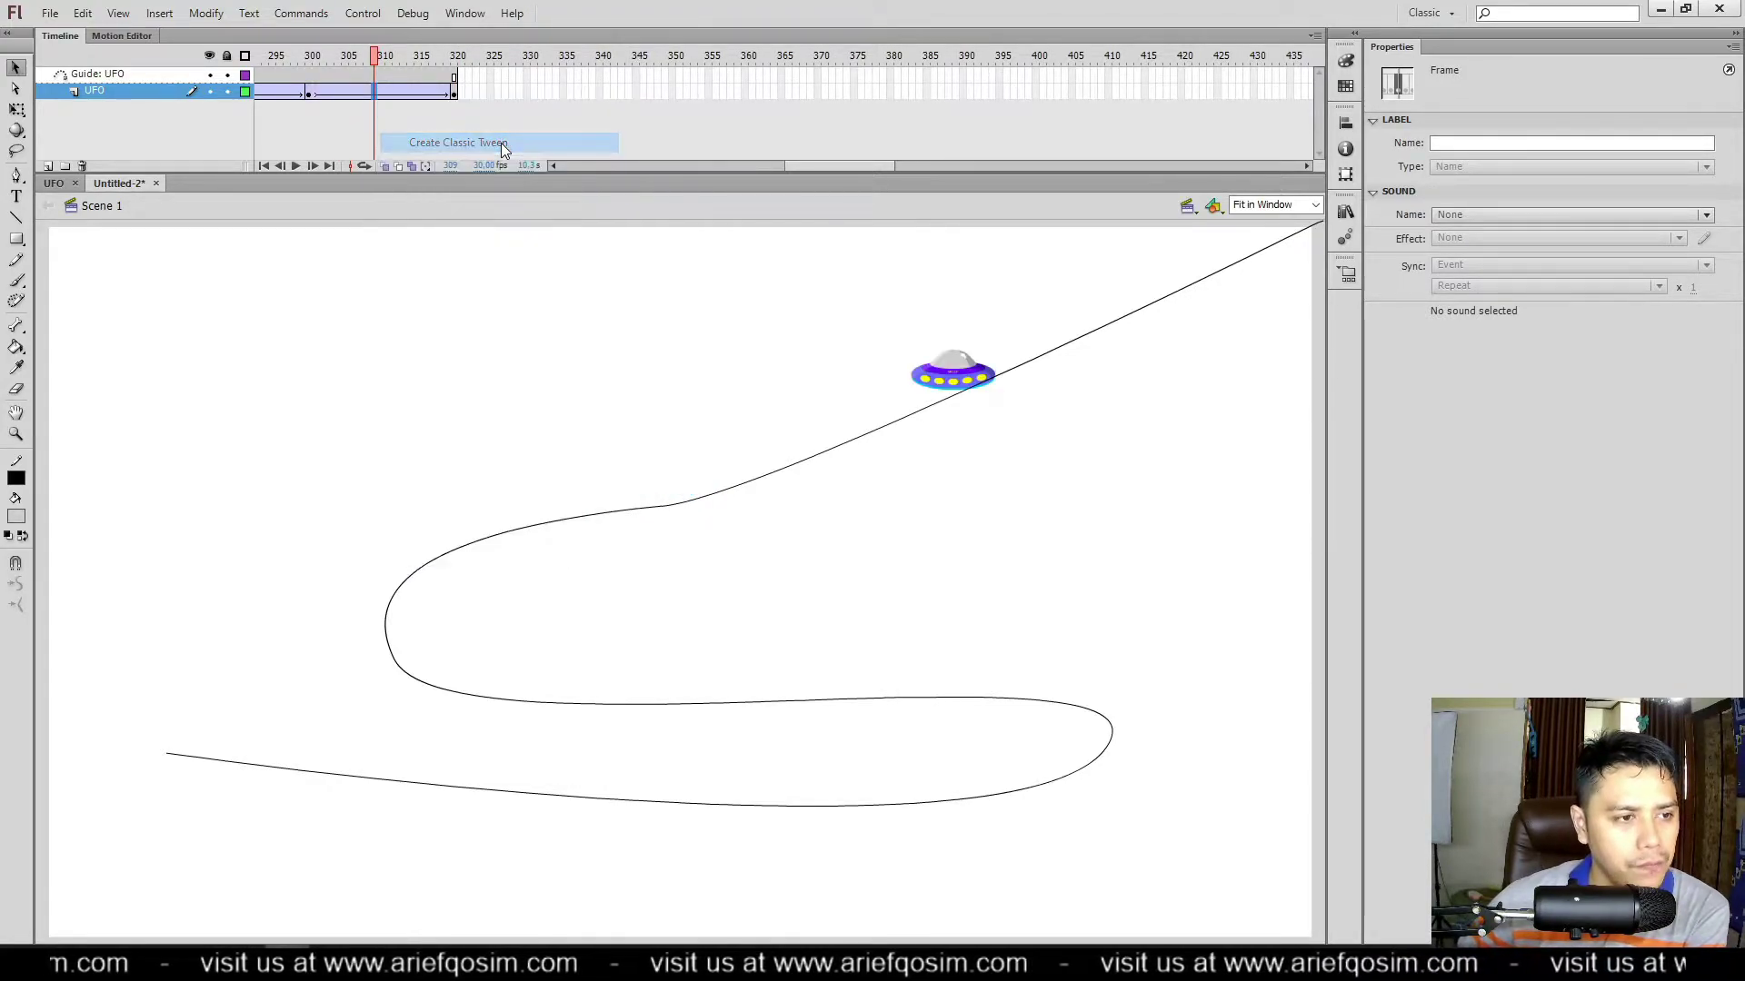
mouse_move(310, 56)
mouse_down()
mouse_move(493, 40)
mouse_move(311, 56)
mouse_up()
key(Return)
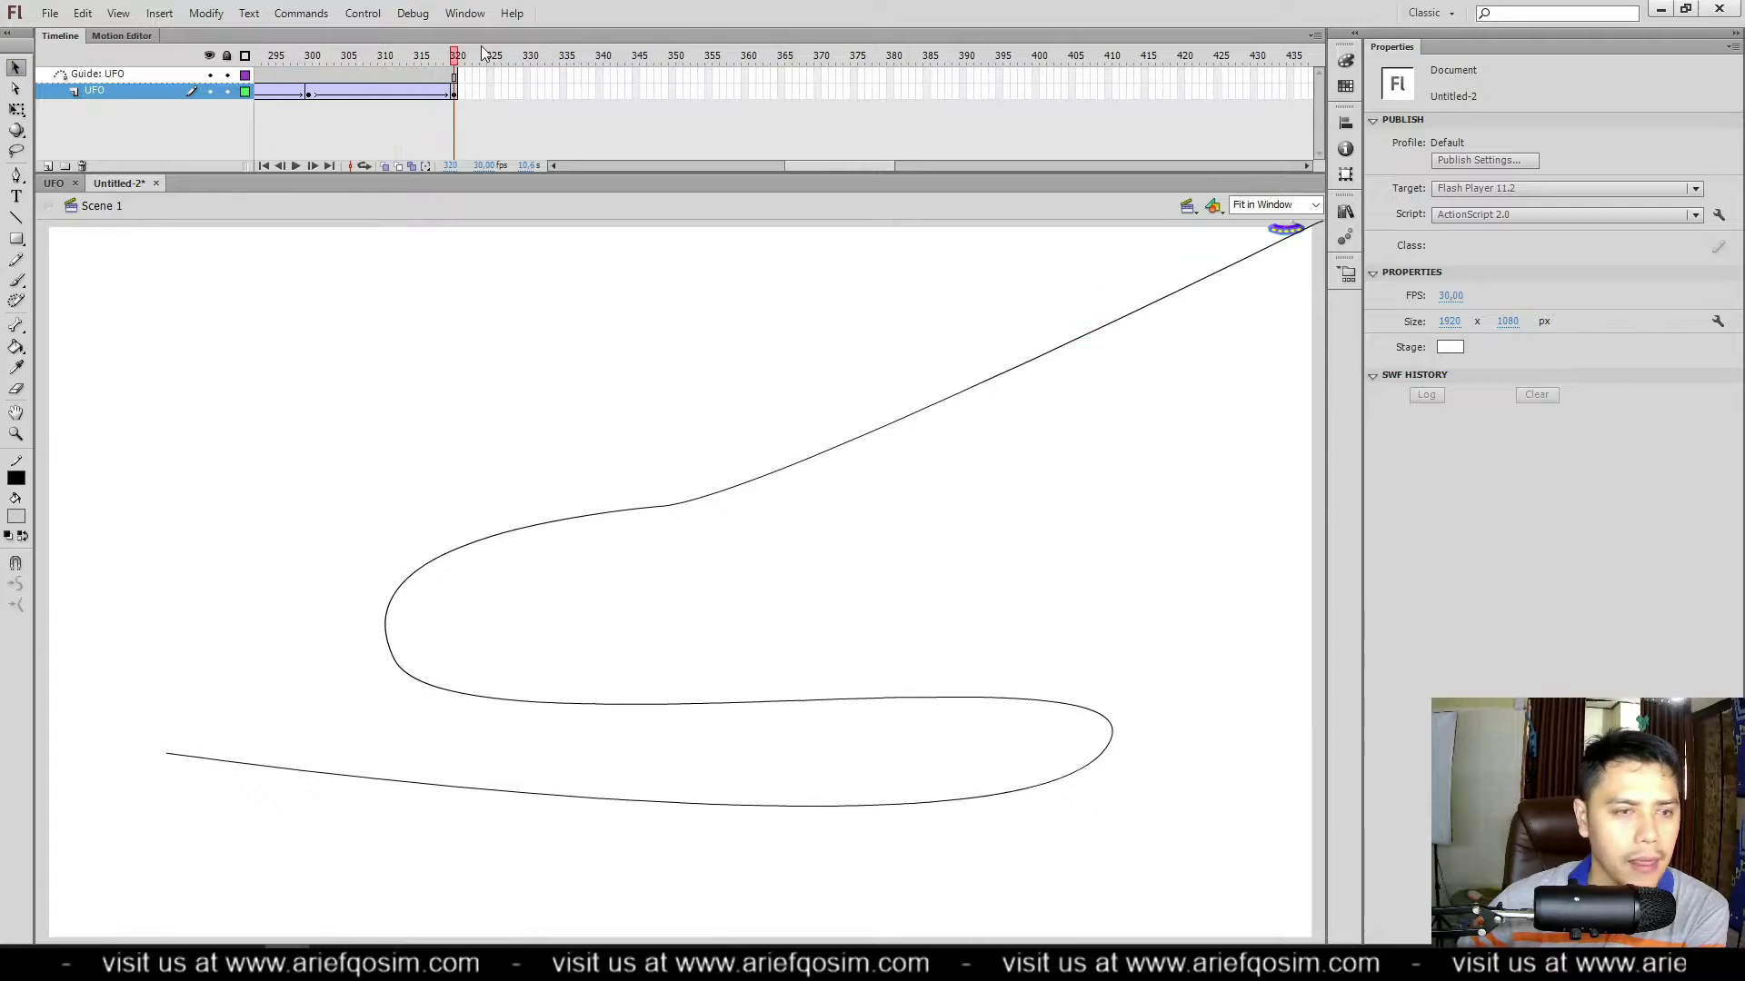
click(298, 165)
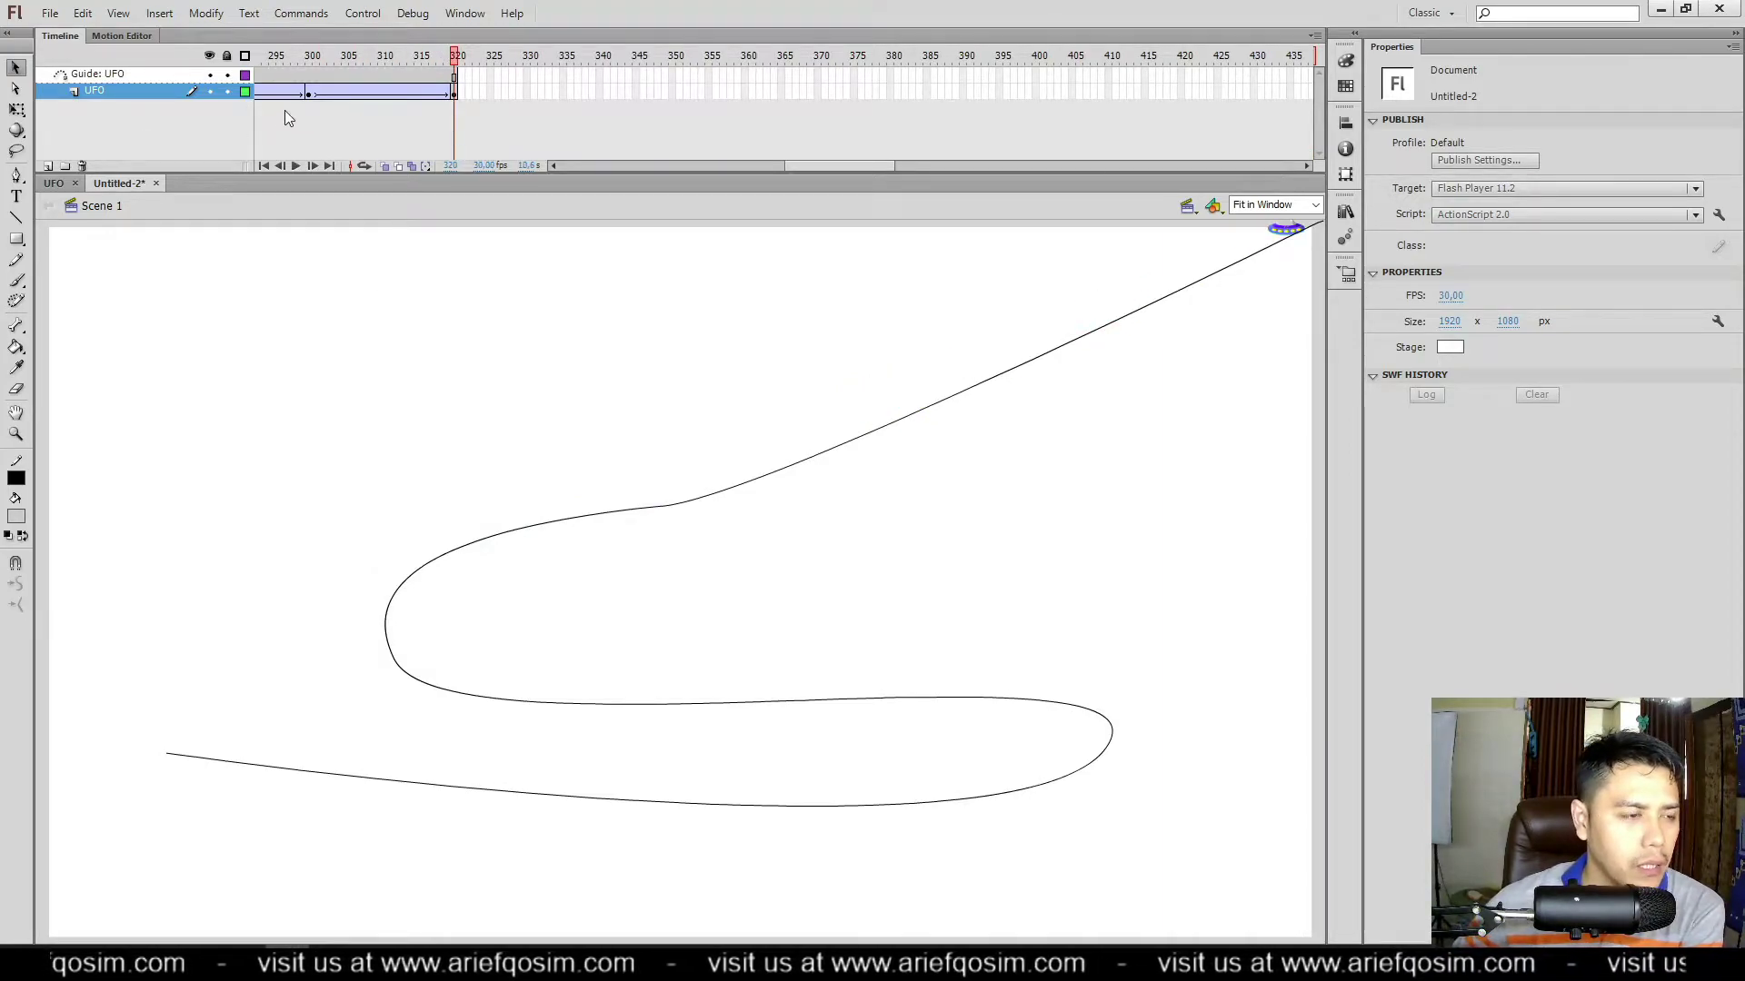
Step: Set the ease of the UFO tween starting at frame 300 to -100 and play the animation
click(309, 93)
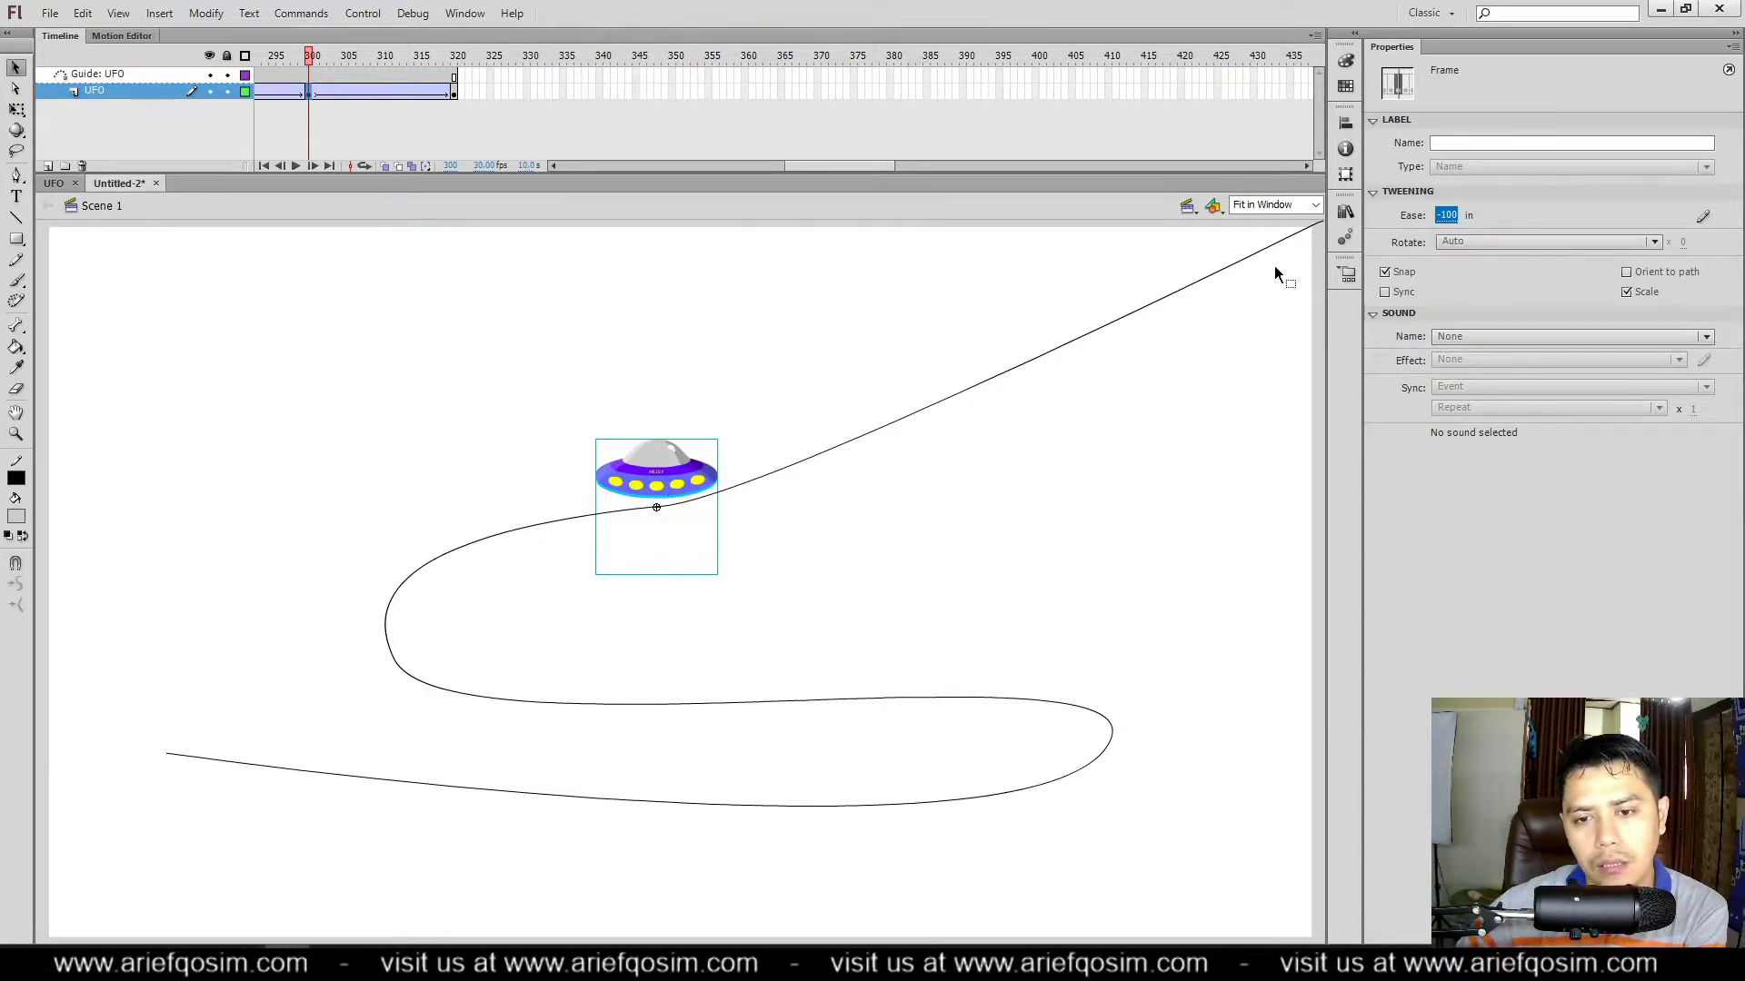
click(297, 168)
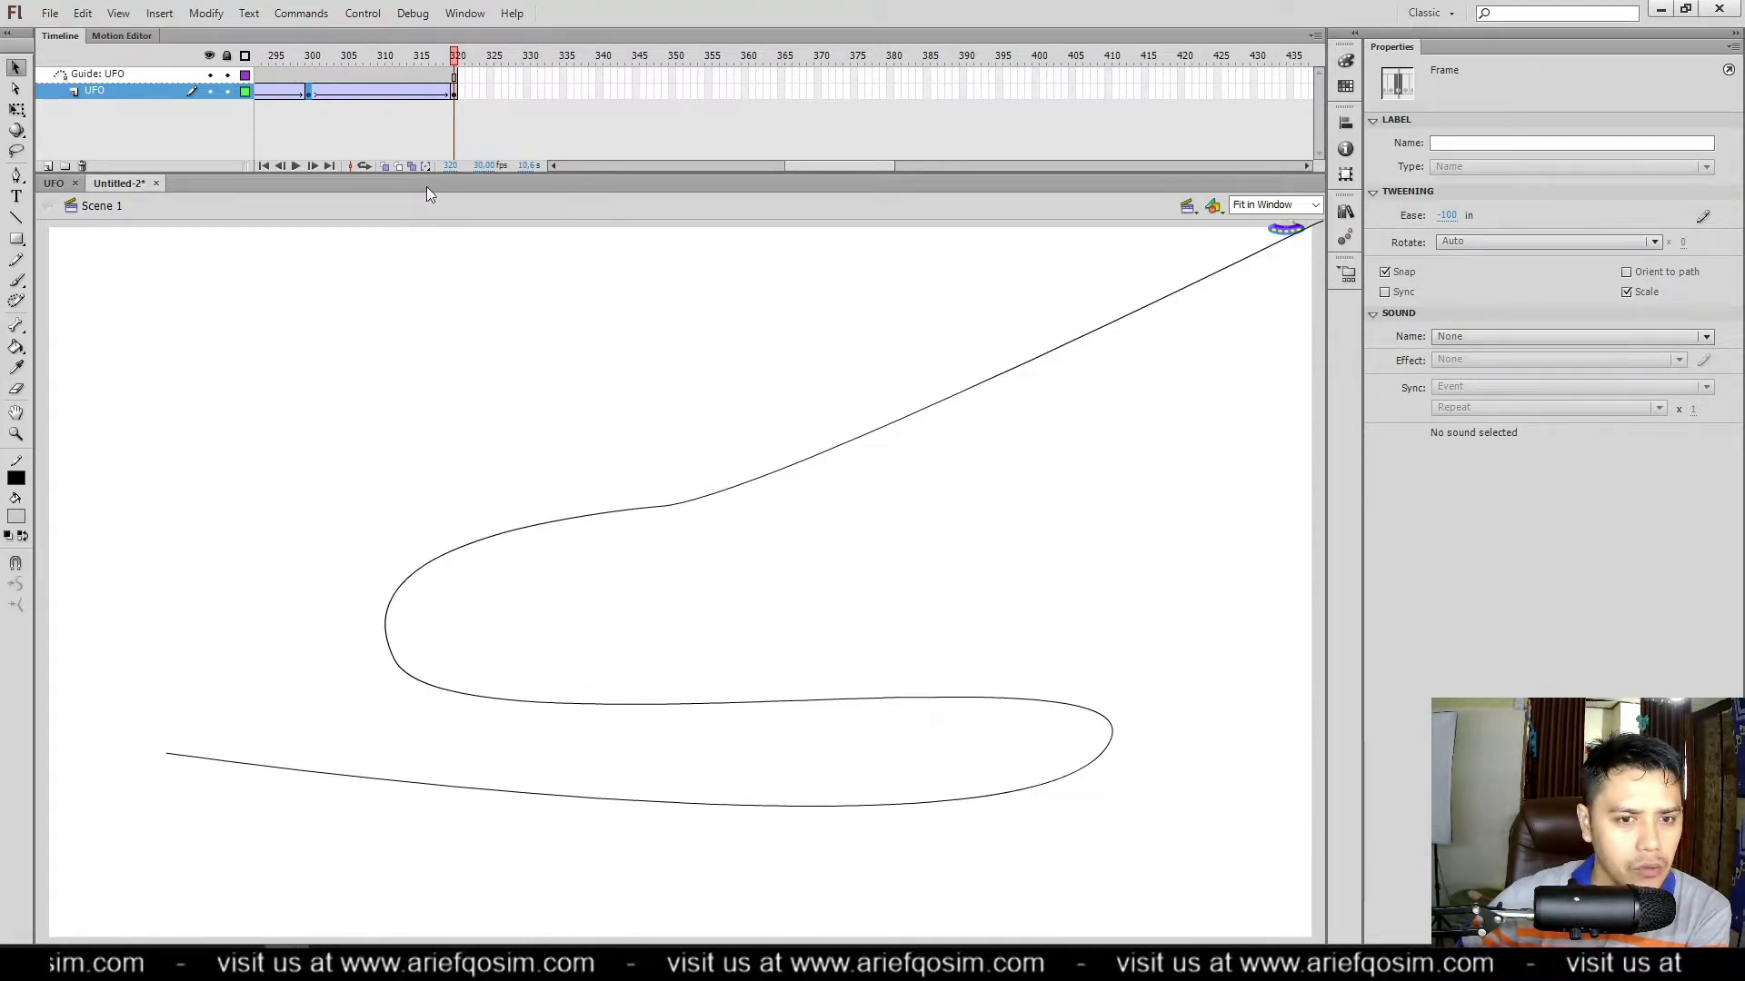
click(295, 166)
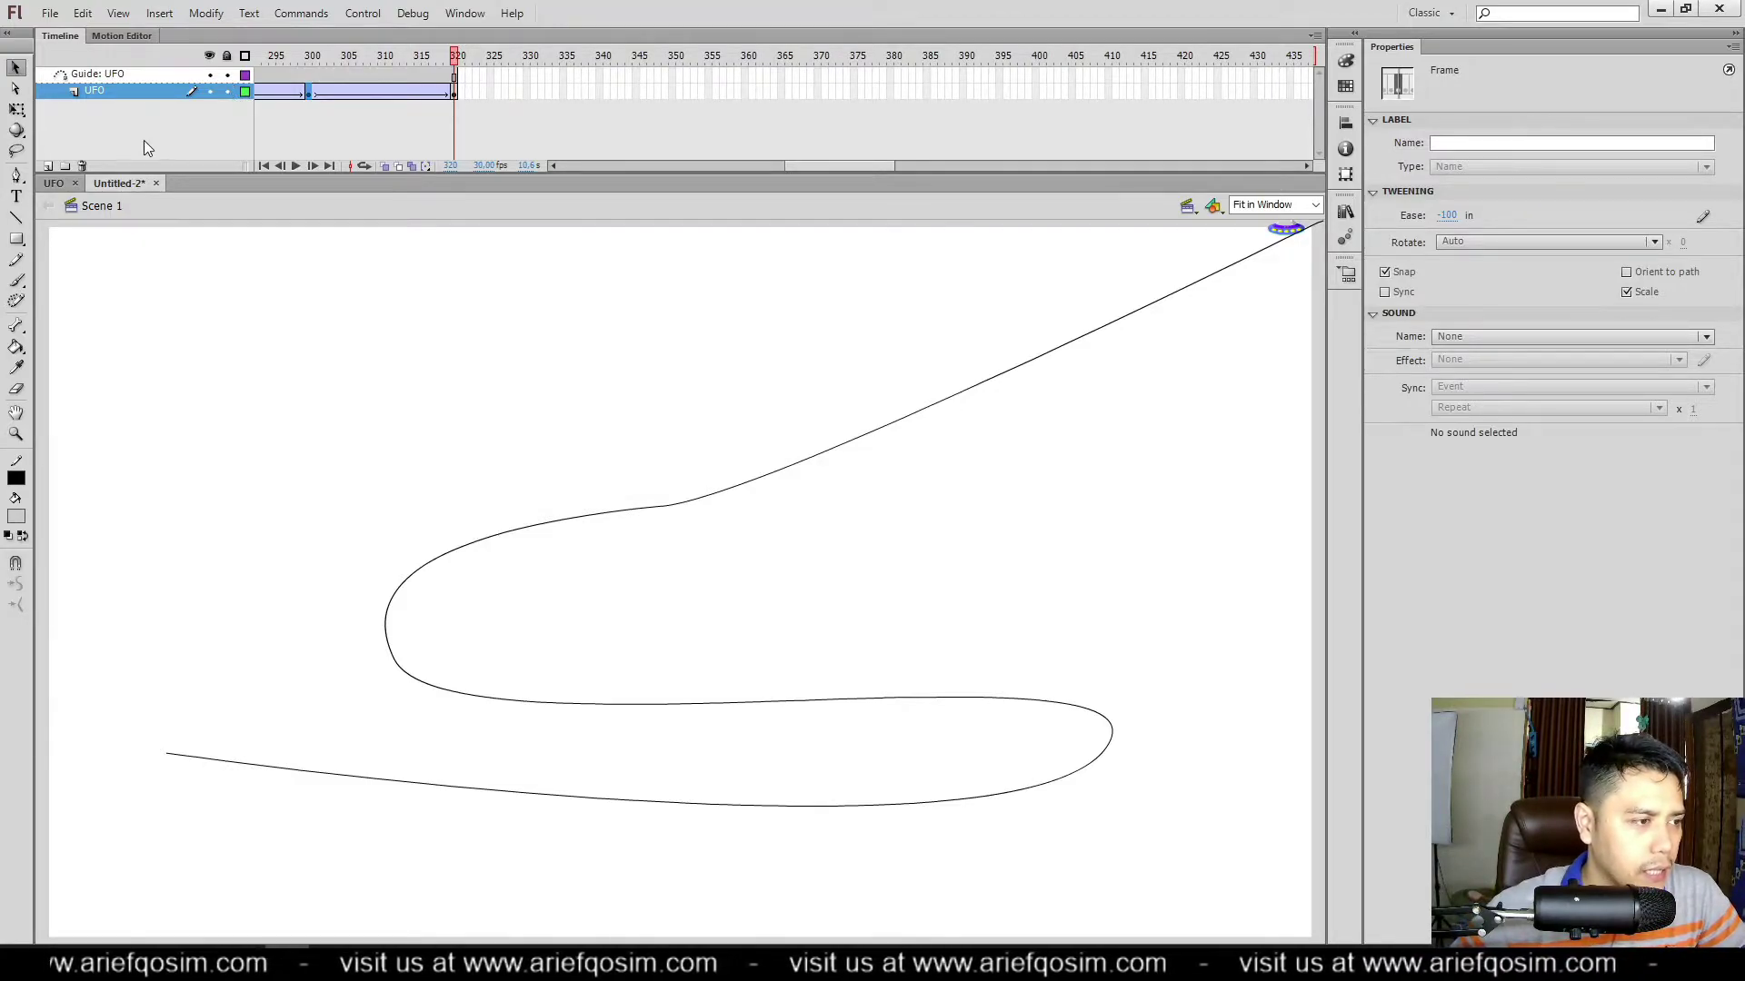
Step: Add a new layer below the UFO layer, outside the motion guide, and lock the UFO and guide layers
click(48, 167)
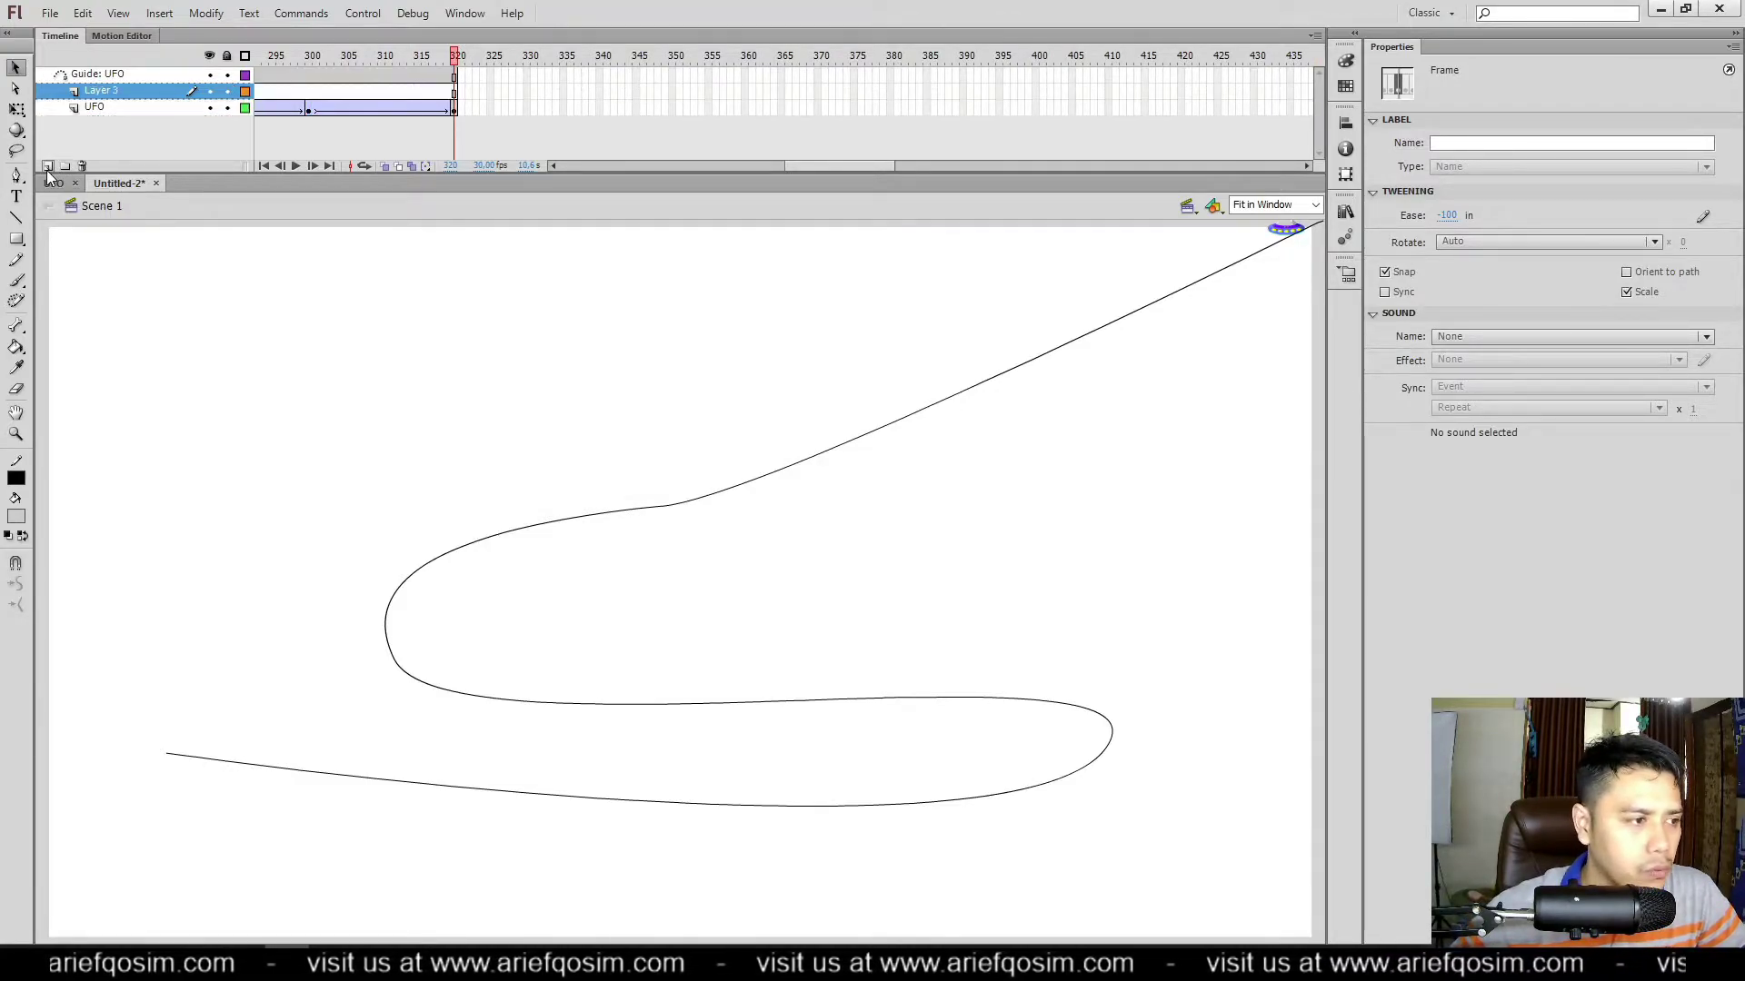
drag(101, 92, 39, 126)
click(81, 120)
click(91, 109)
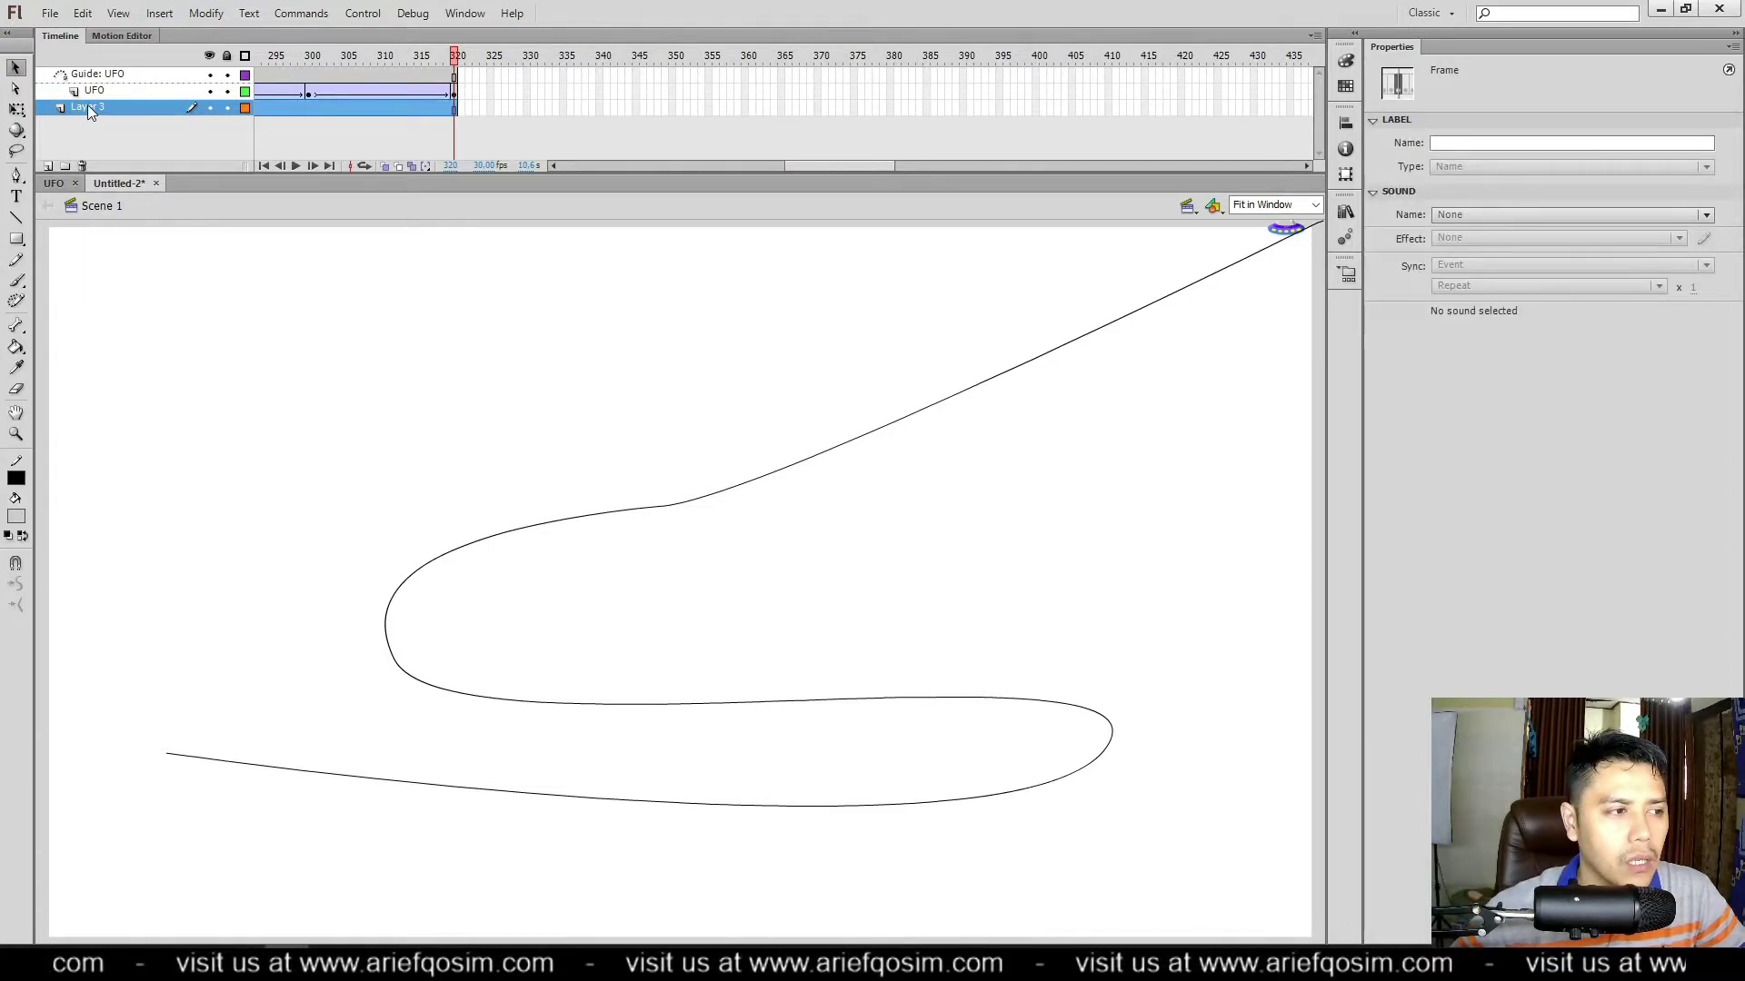
click(227, 91)
click(227, 74)
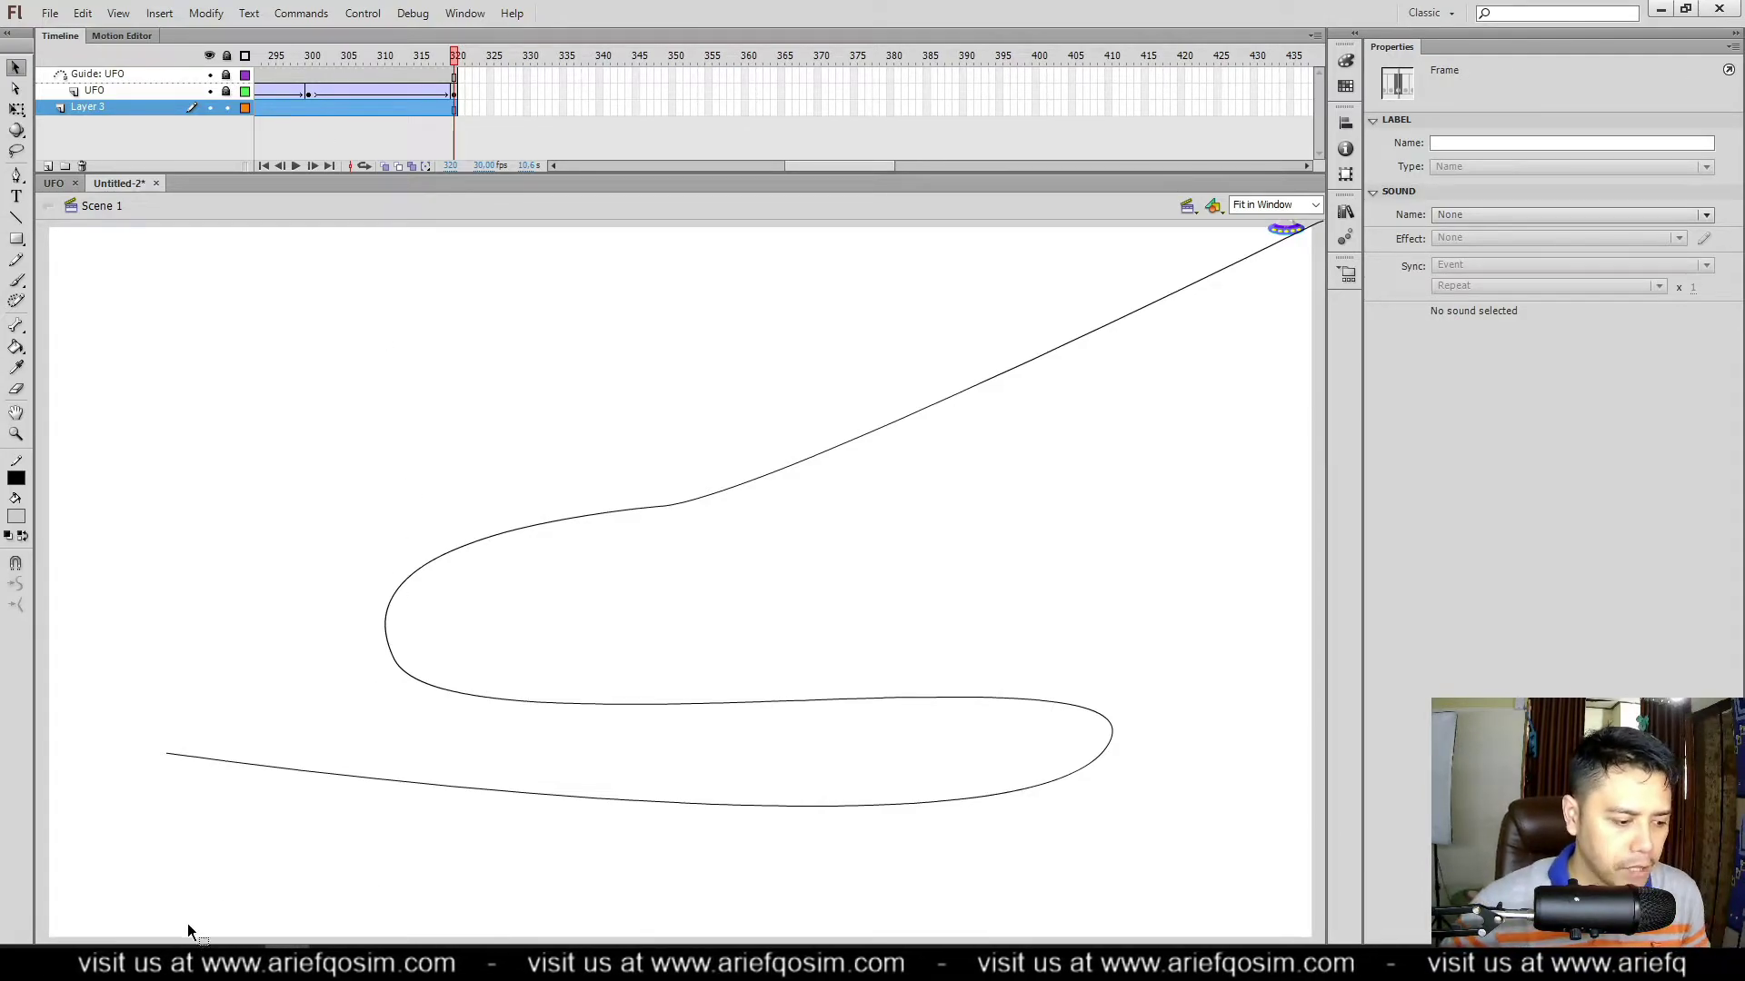
Step: Switch to File Explorer and bring the 1624 JPG image from the fondo-juego-espacial-paisaje-alienigena-noche-neon folder onto the stage in Layer 3
click(198, 963)
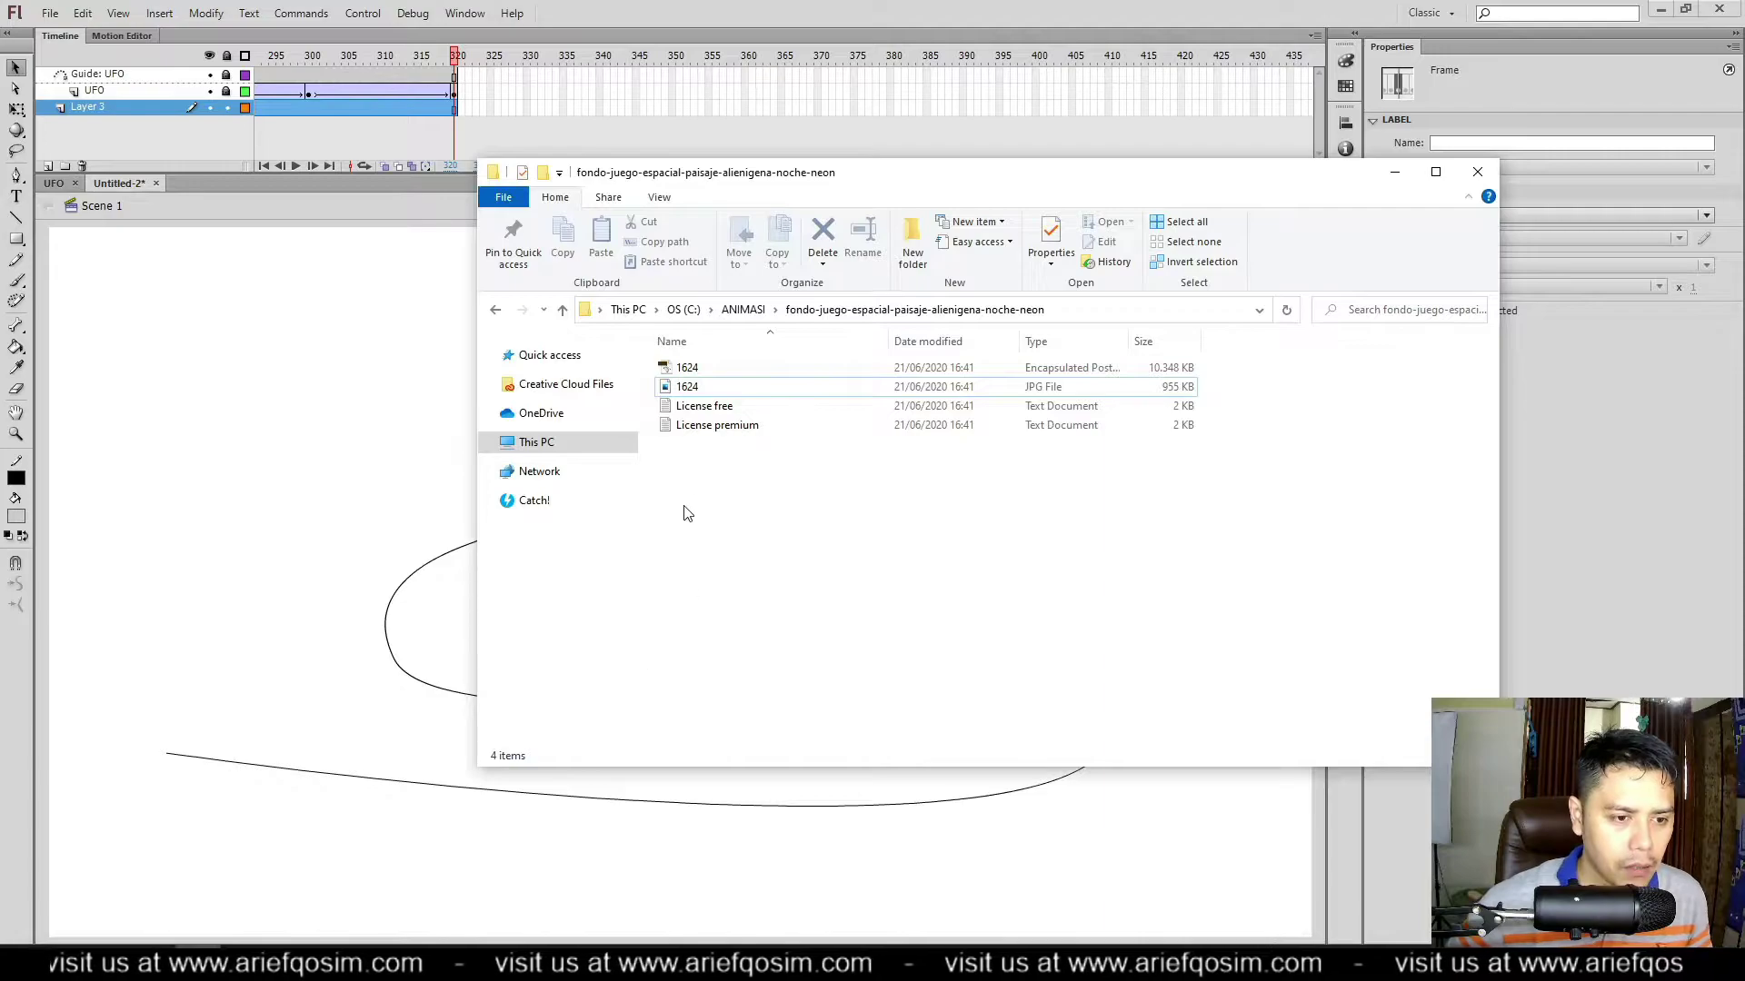
click(690, 389)
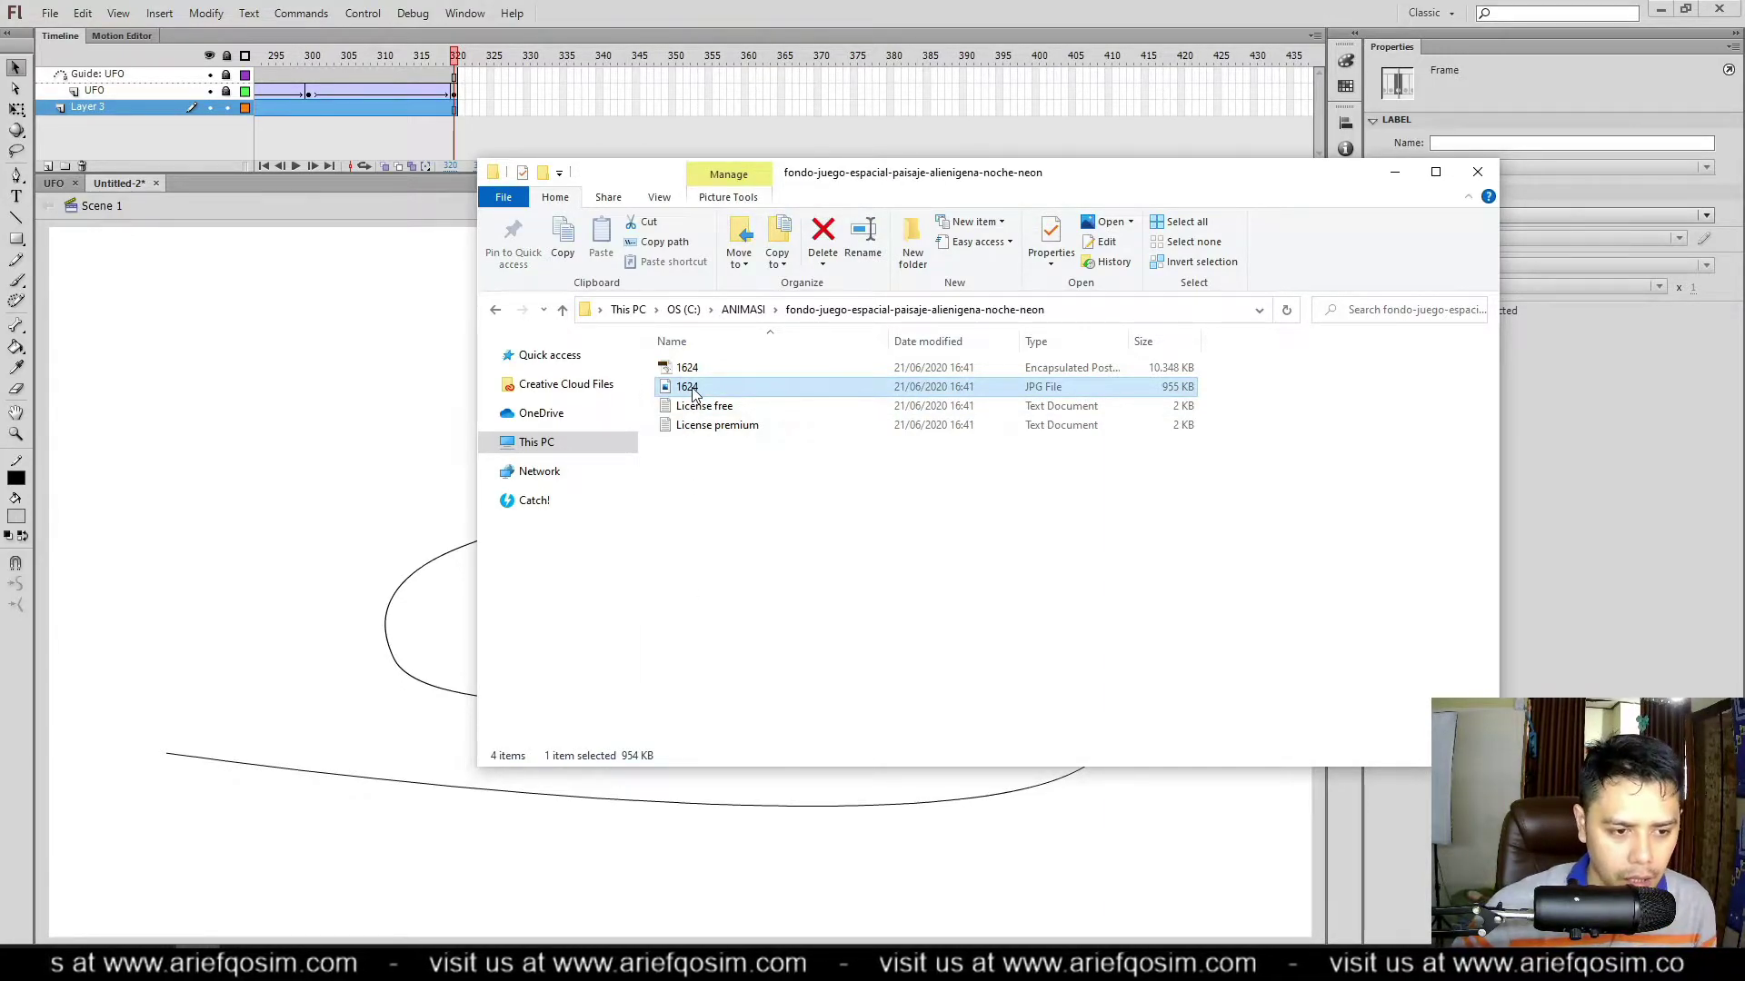
drag(725, 390, 329, 494)
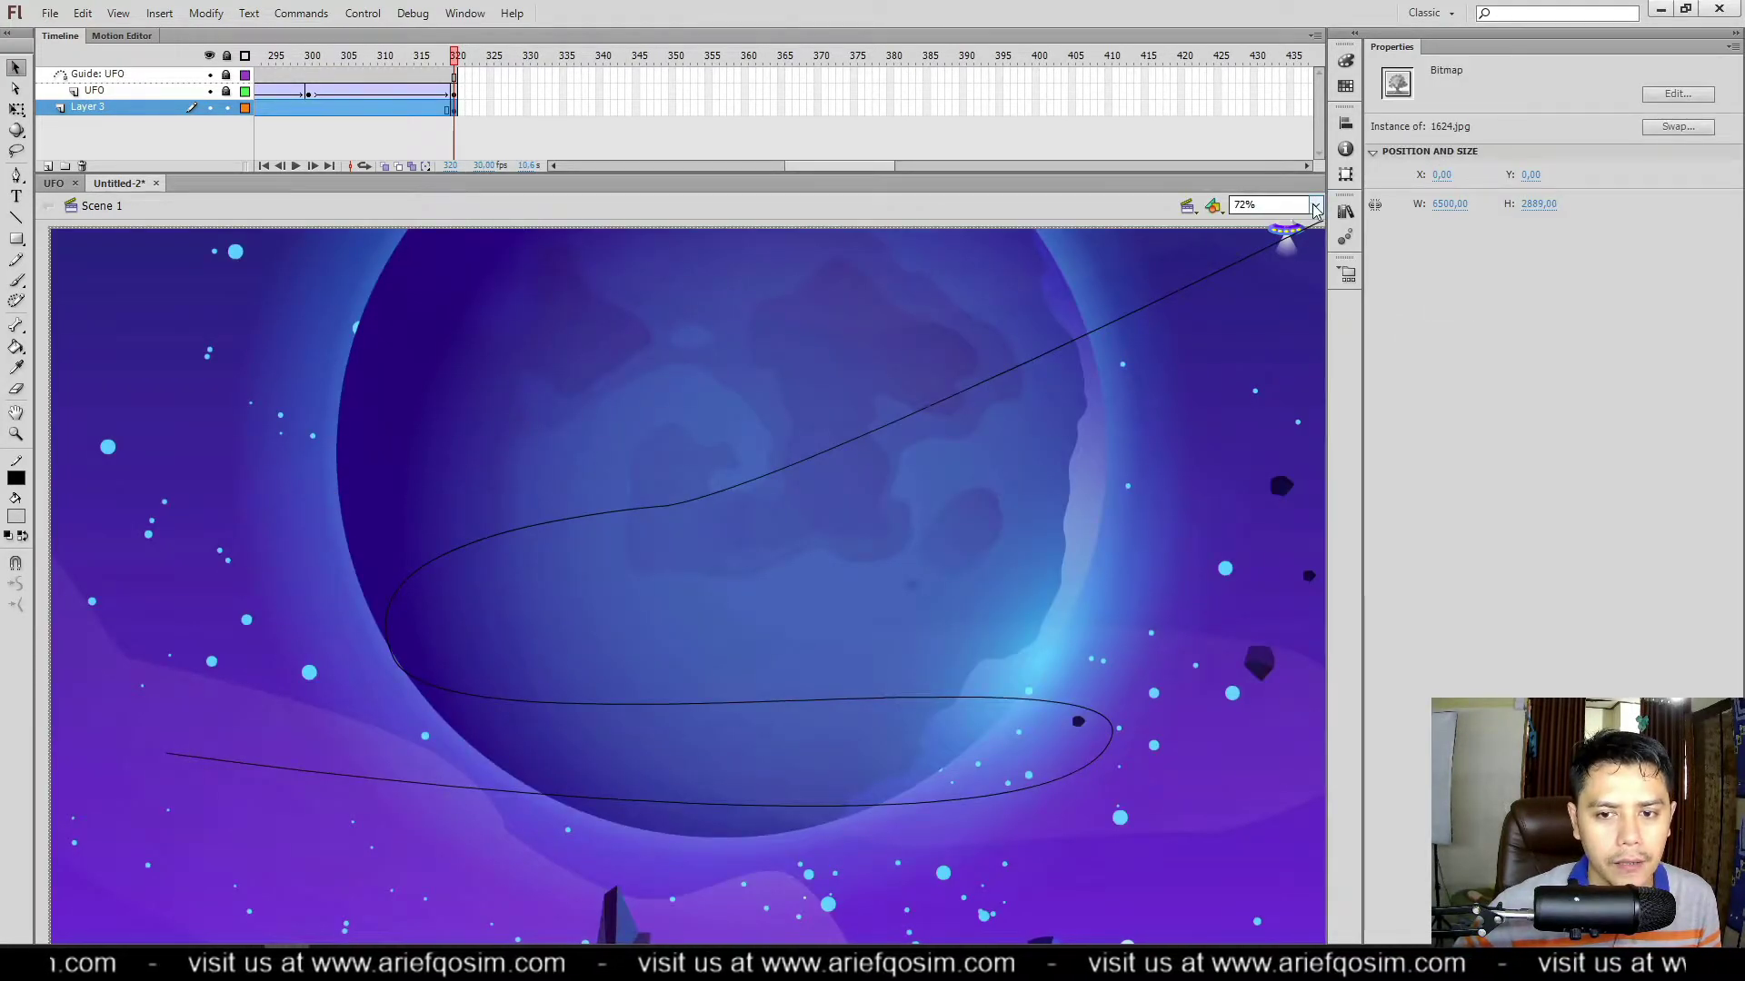
Step: Scale the space background down to about 2618 × 1164 px and position it over the stage at about X -396, Y -15
click(1314, 208)
click(1288, 249)
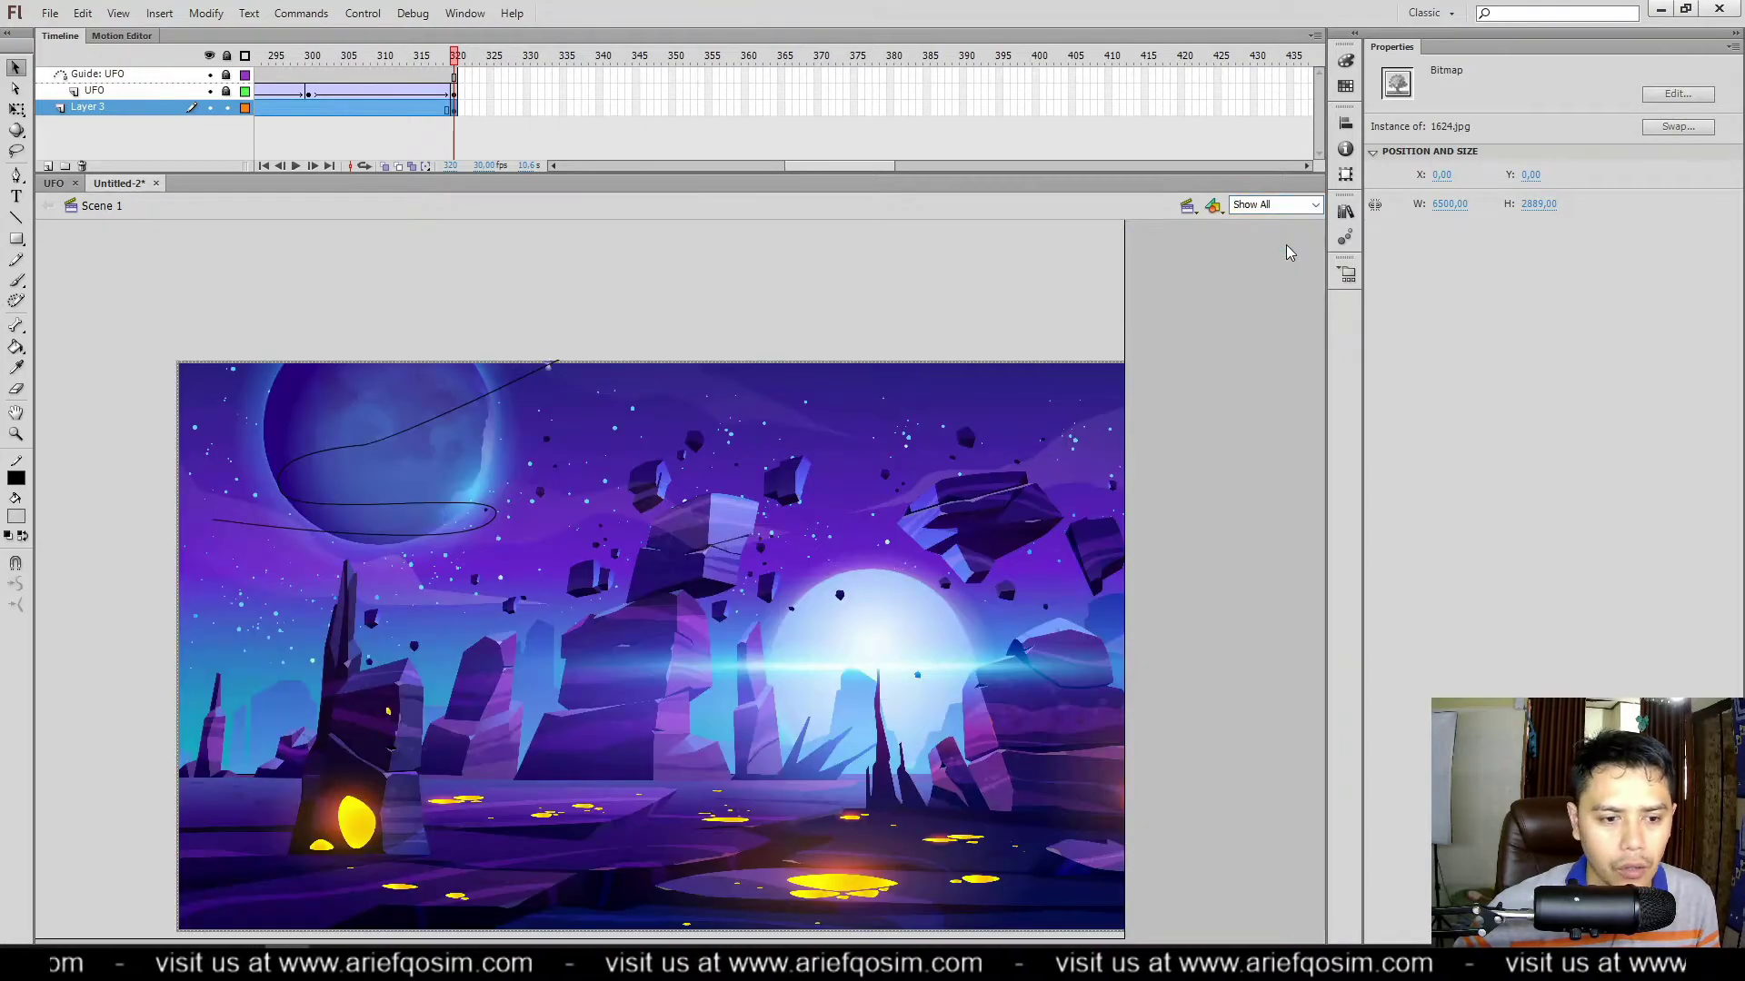
click(18, 110)
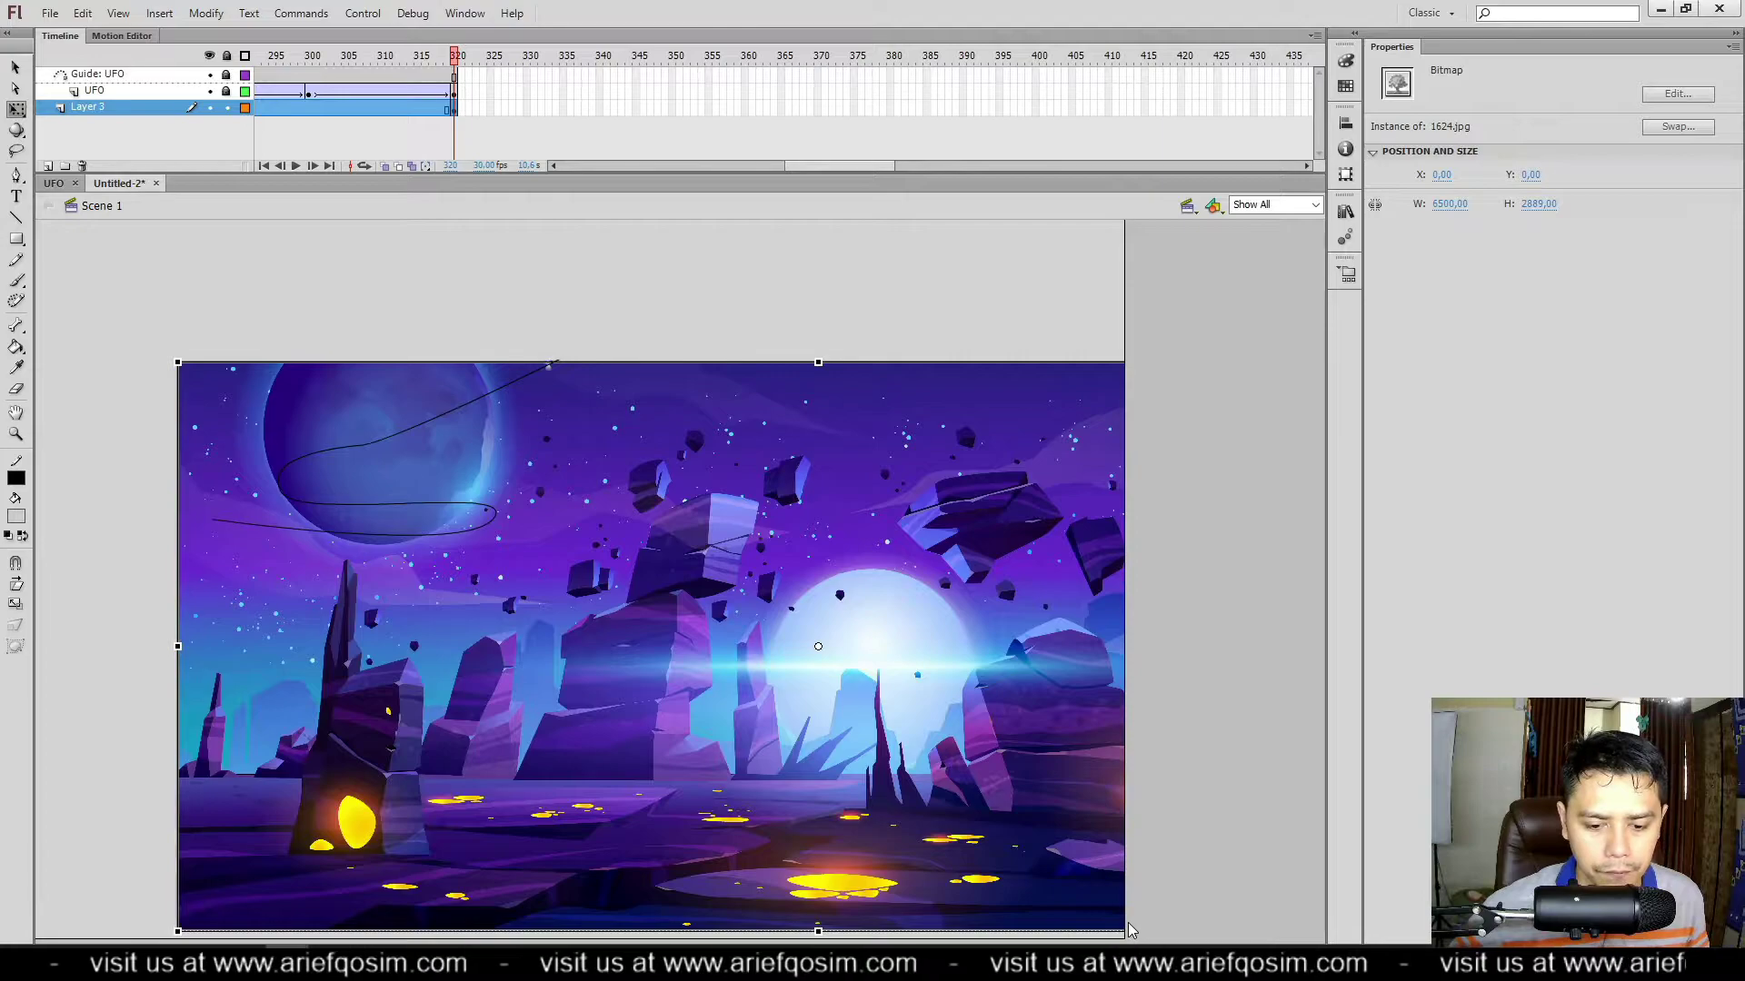
drag(177, 362, 327, 406)
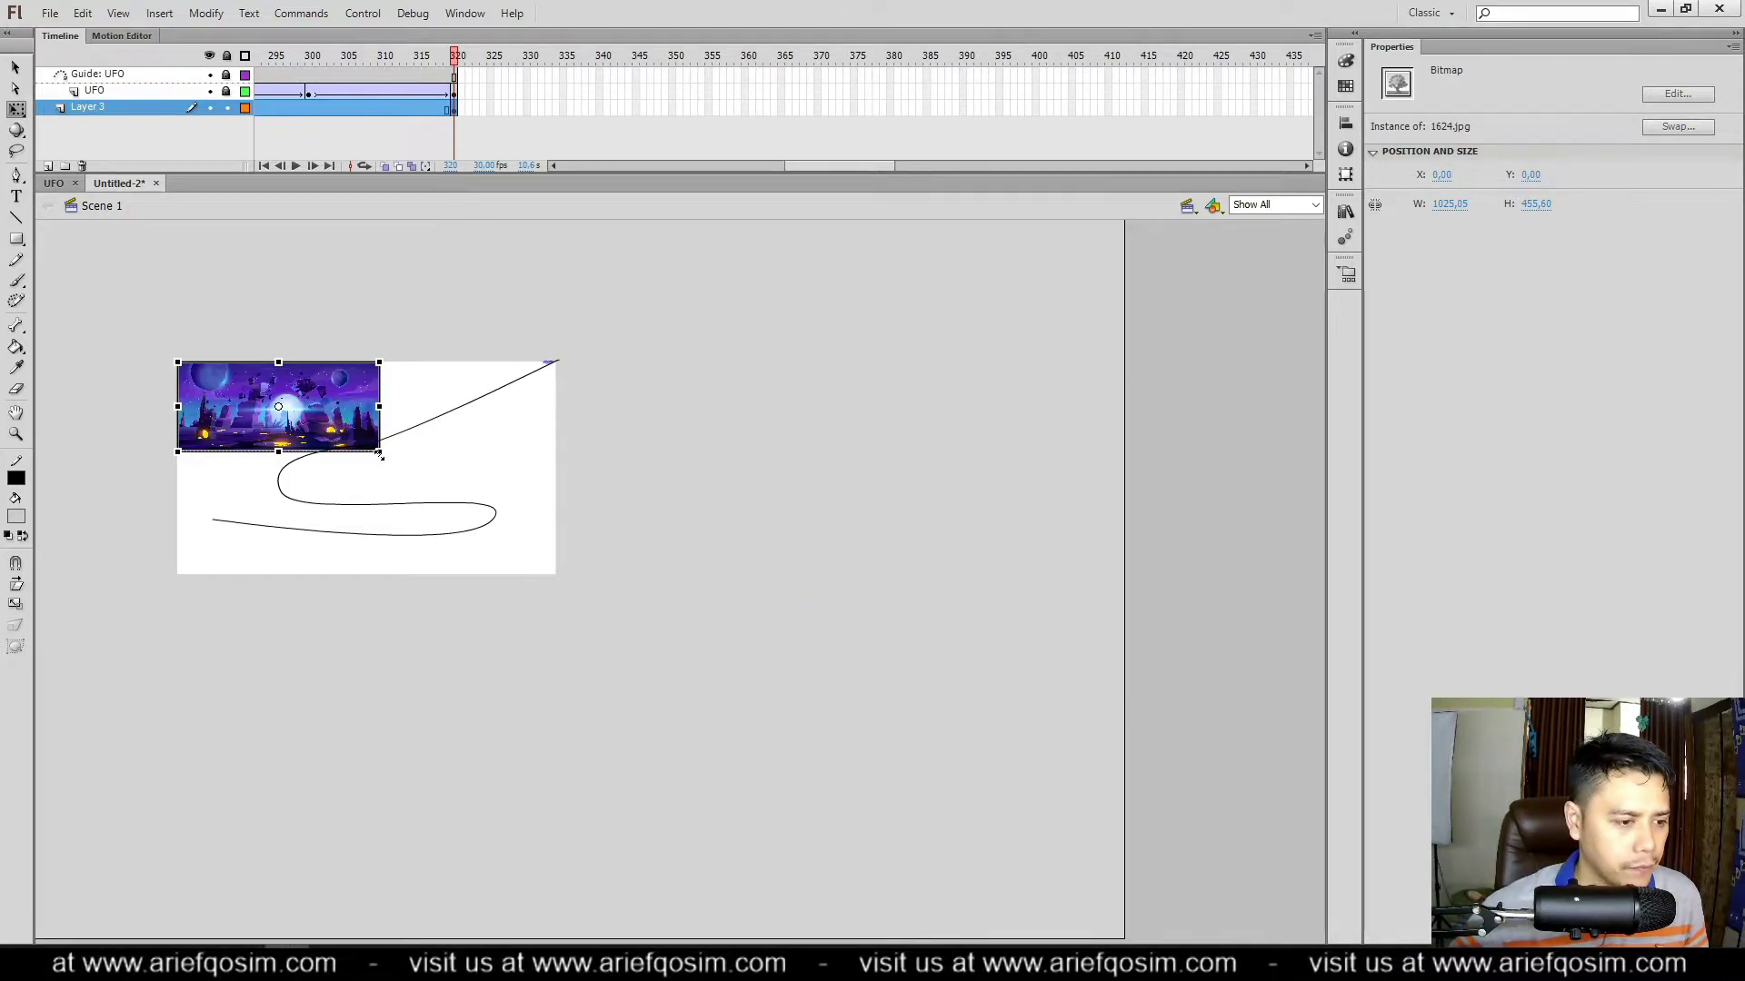
drag(379, 454, 498, 553)
drag(437, 370, 515, 436)
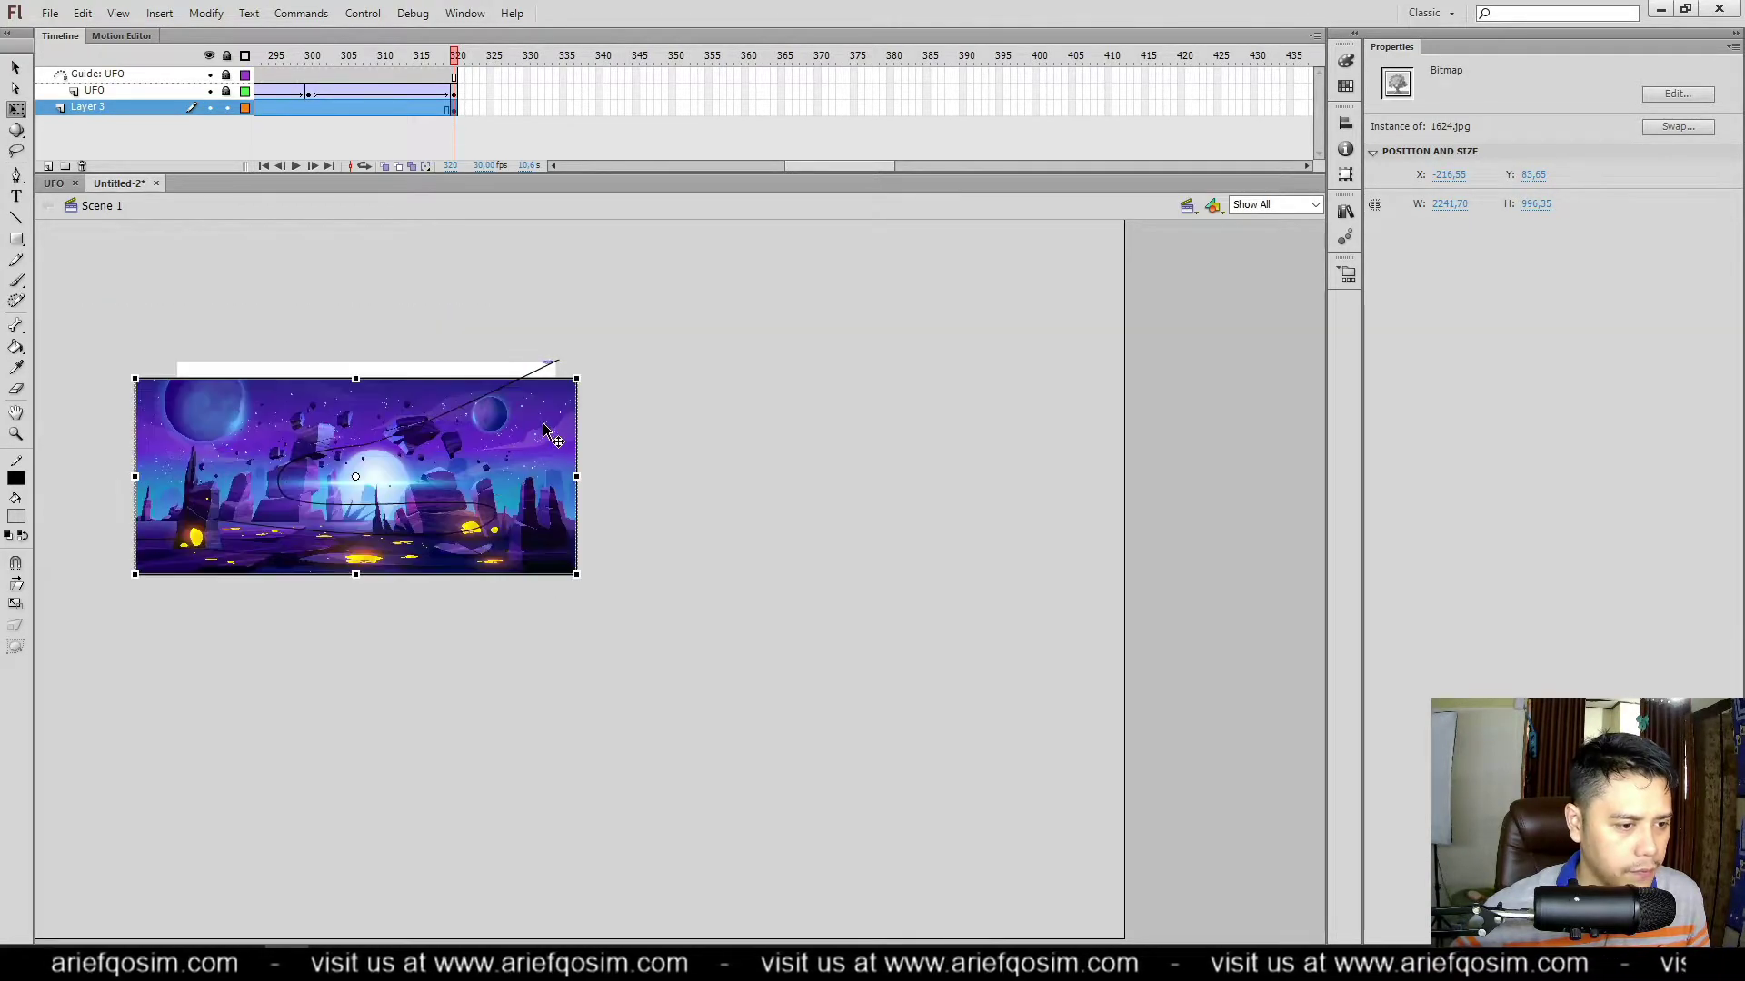
drag(579, 378, 629, 364)
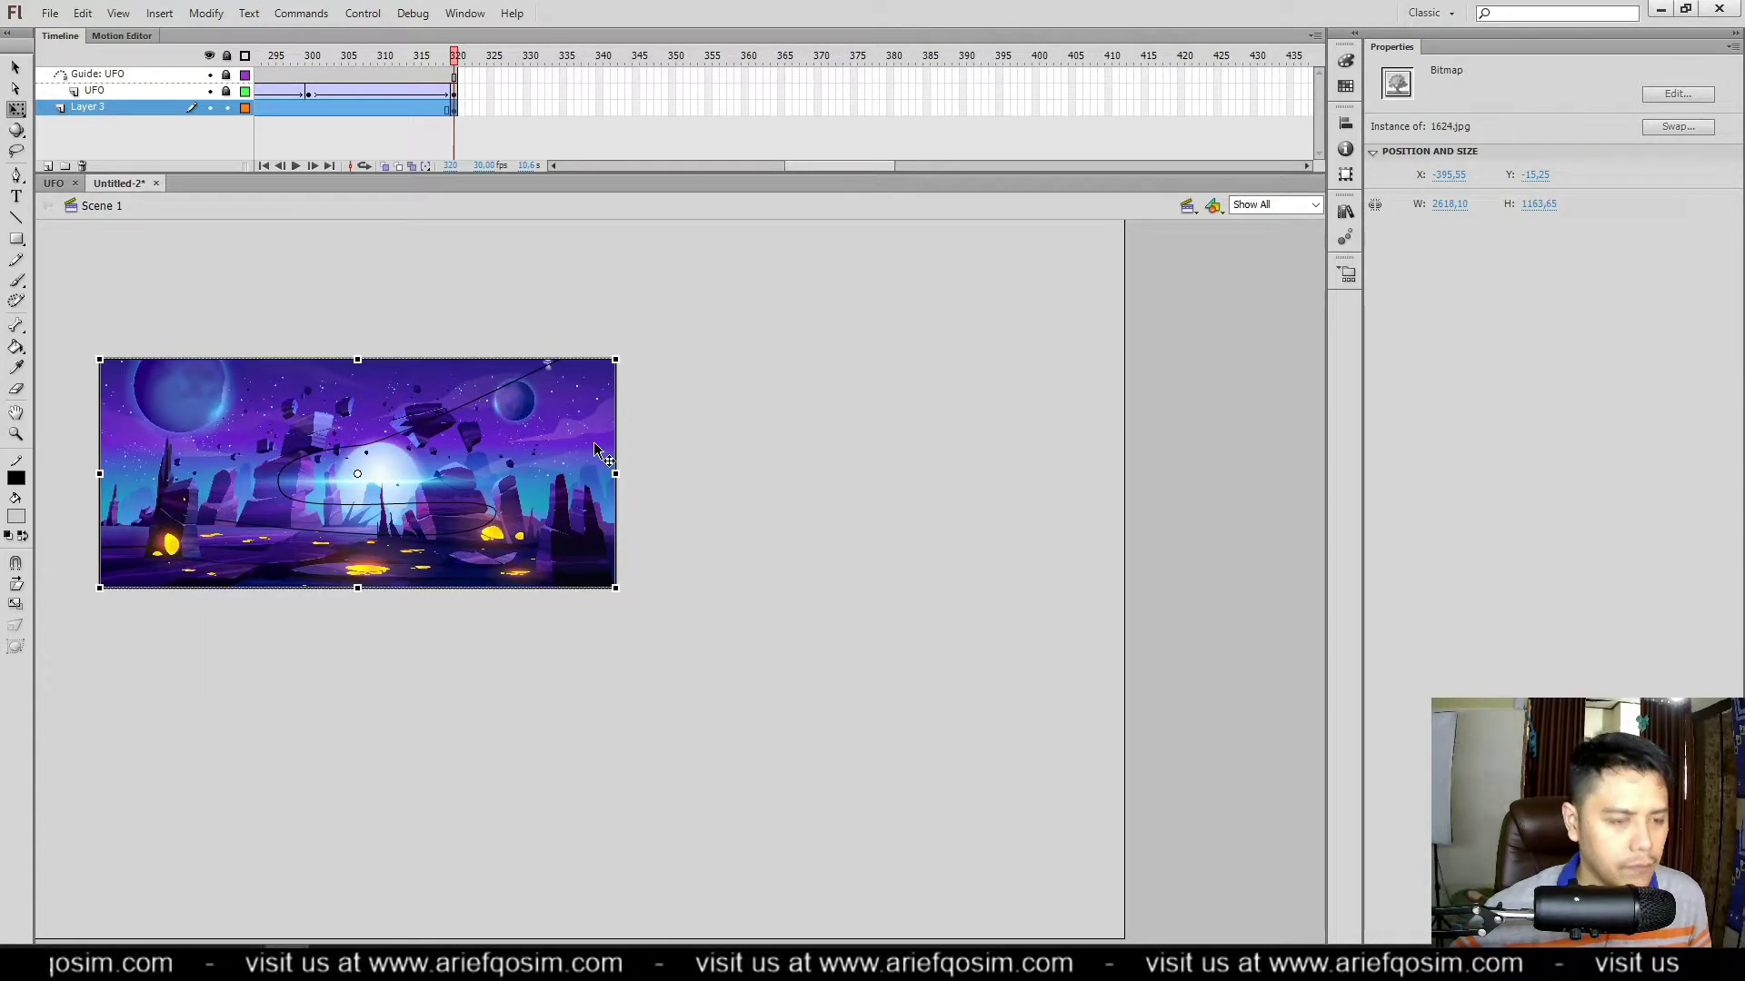
Step: Show the whole frame and play the UFO animation over the background from frame 1
click(1316, 205)
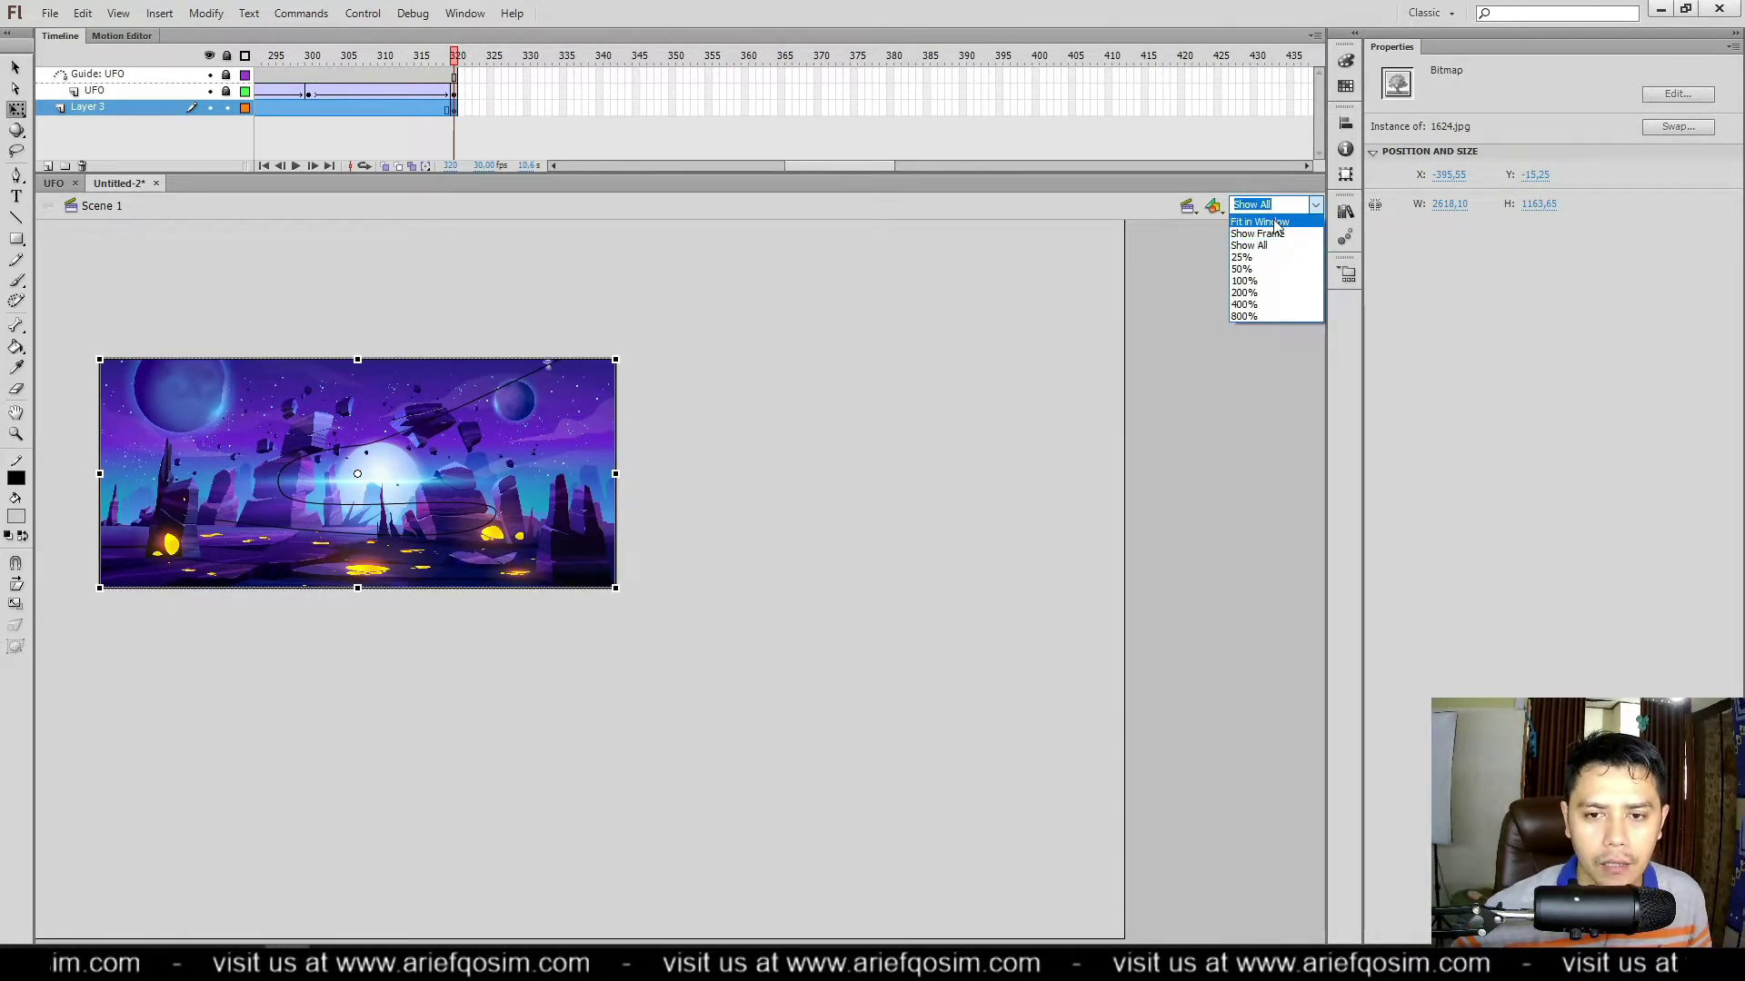
click(1276, 227)
key(Return)
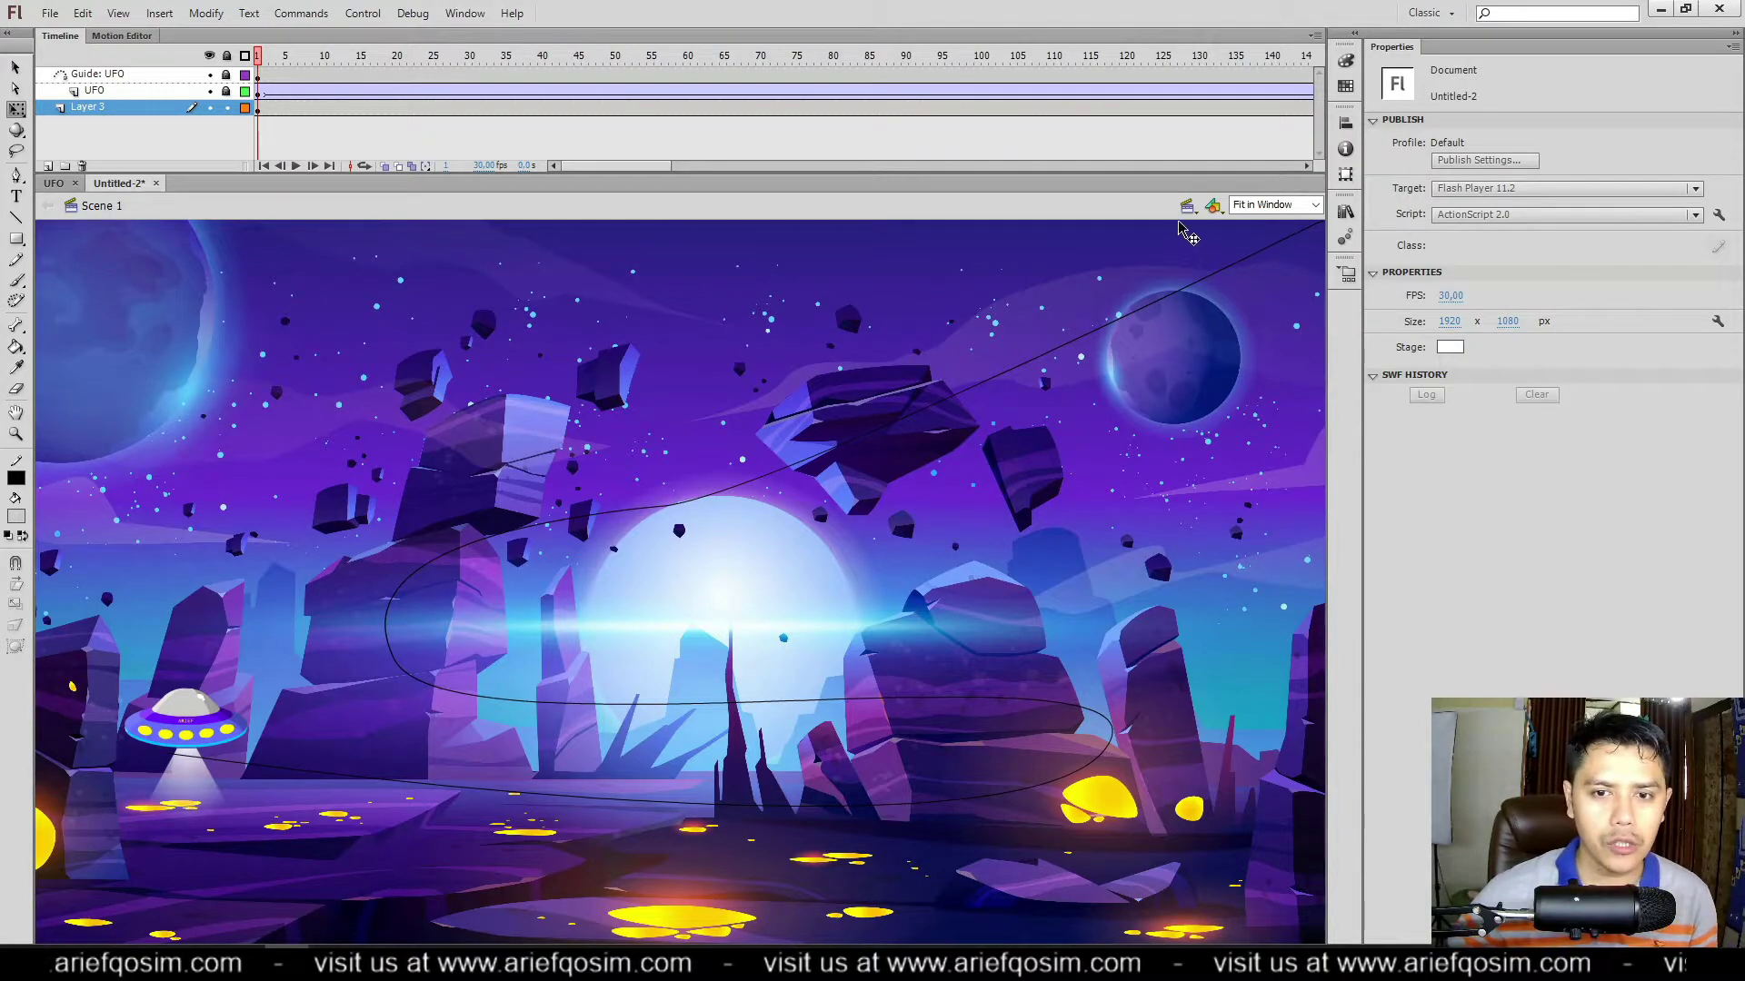
click(1315, 205)
click(1272, 242)
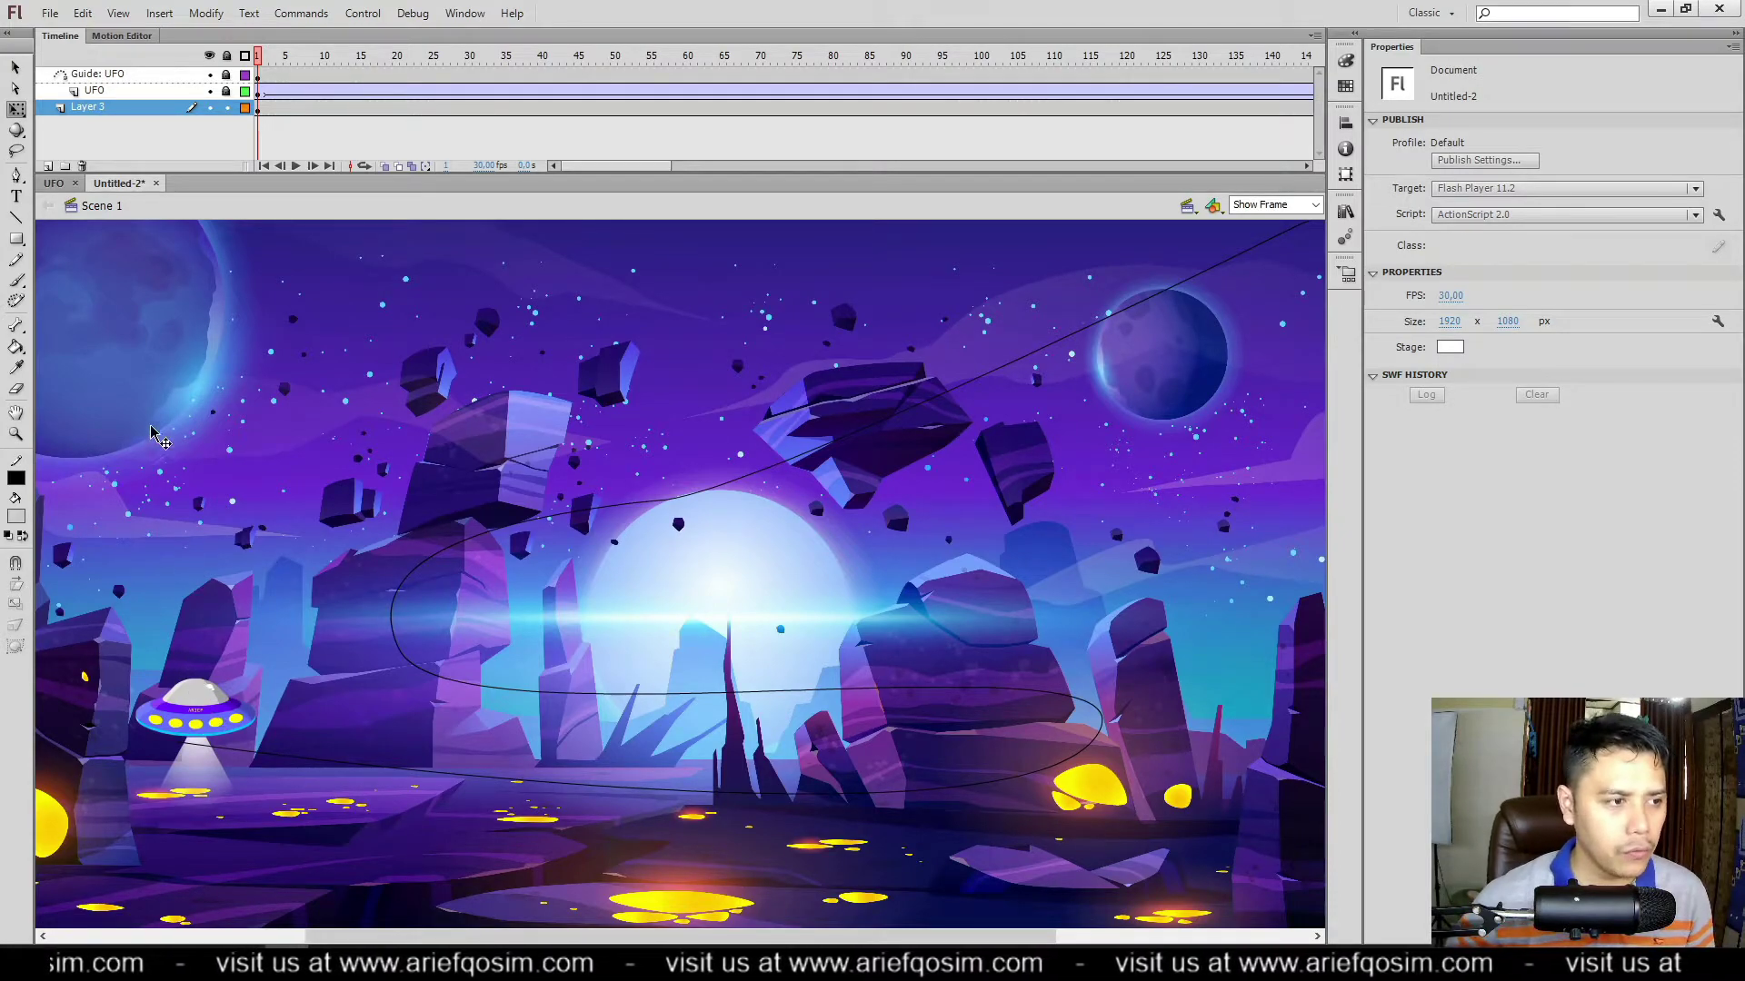
click(295, 166)
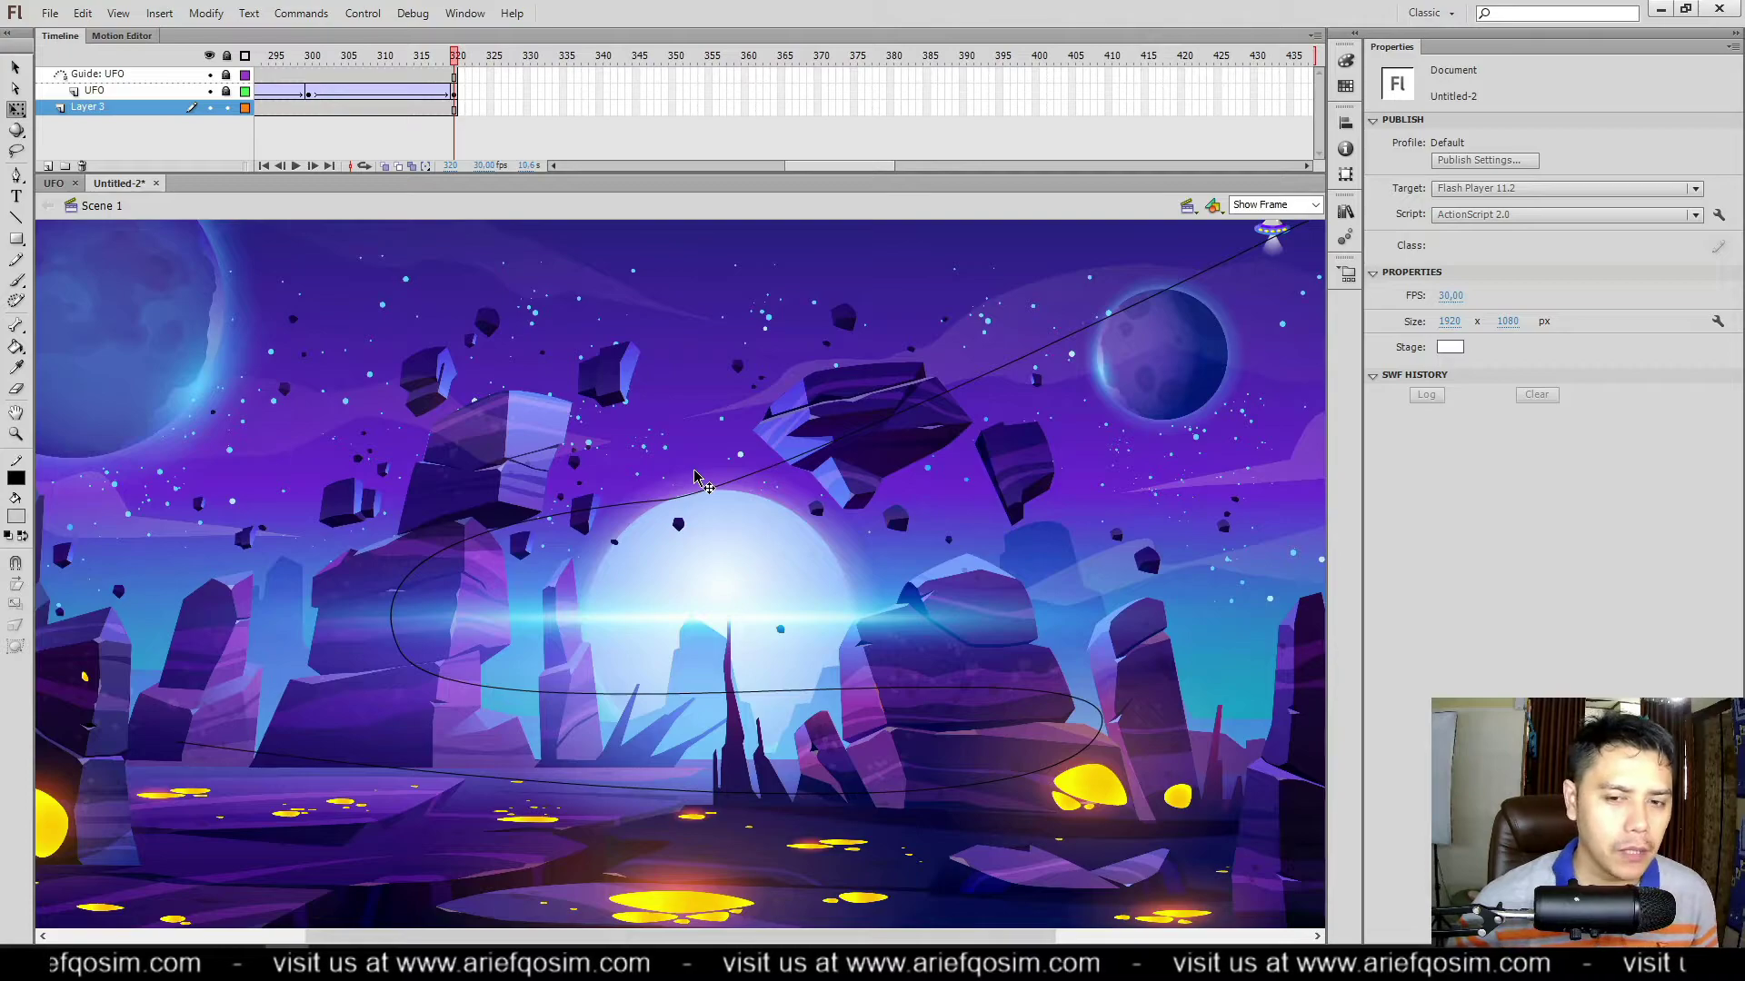
Step: Add a layer named "kilat" above the background layer and insert a blank keyframe at frame 300
drag(459, 71, 313, 85)
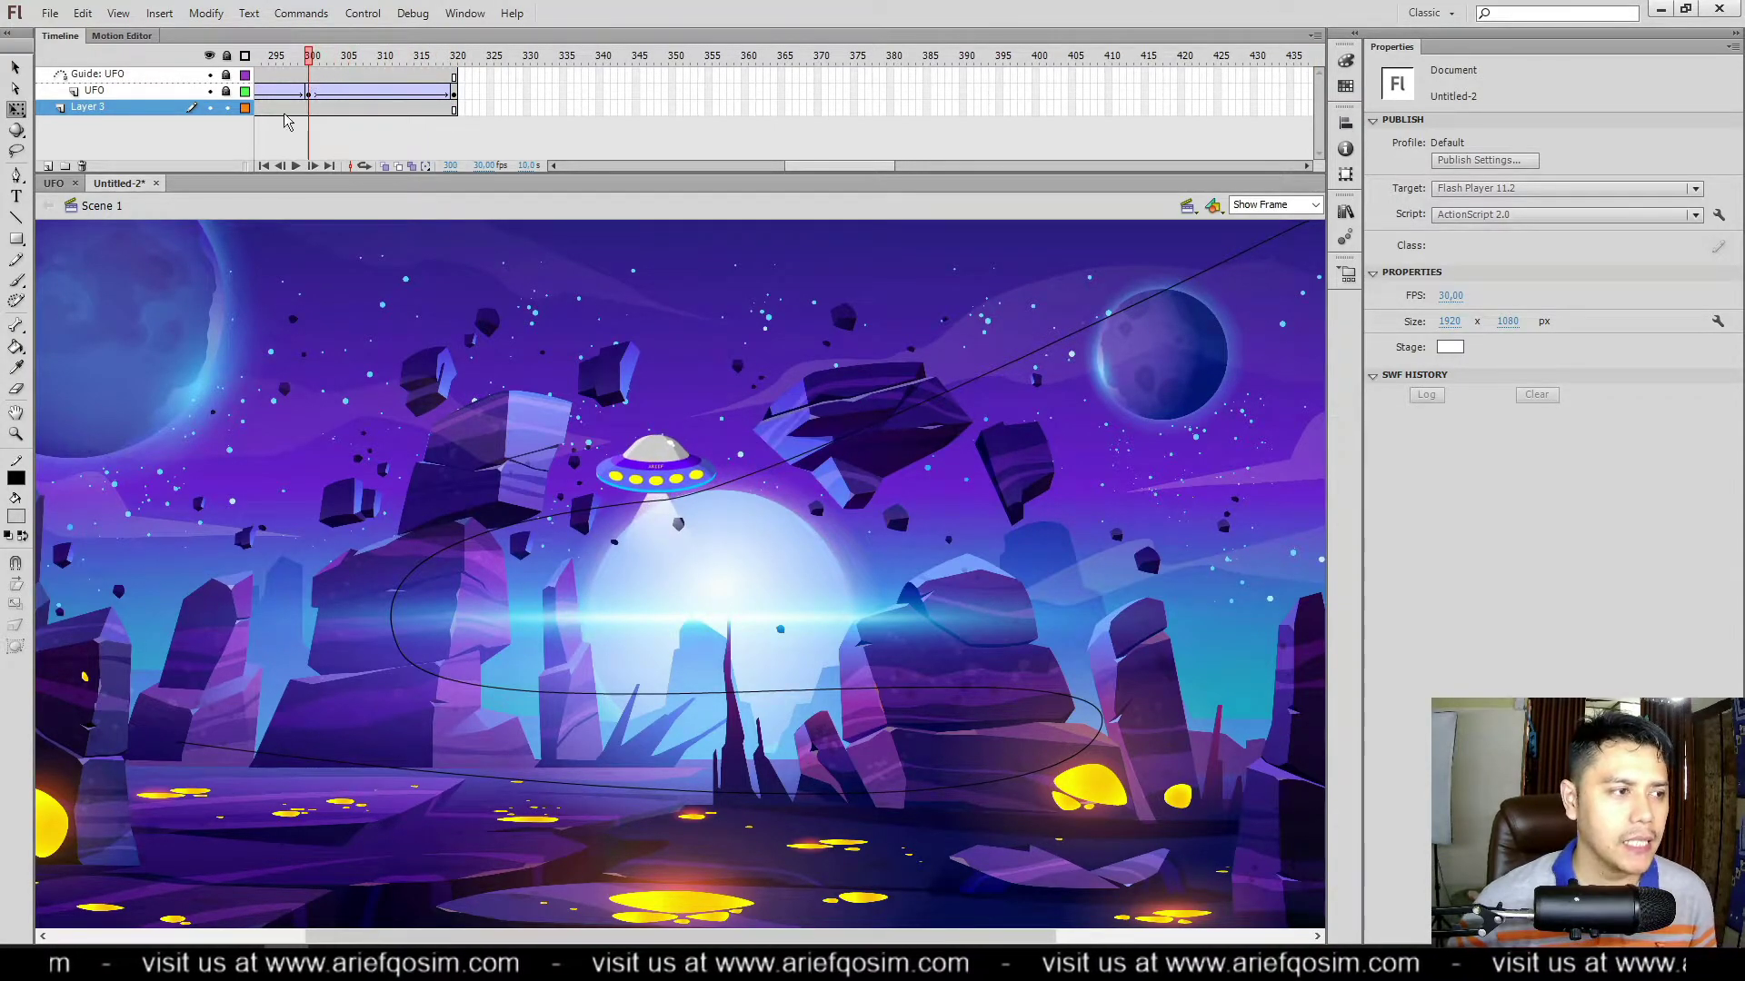
click(48, 167)
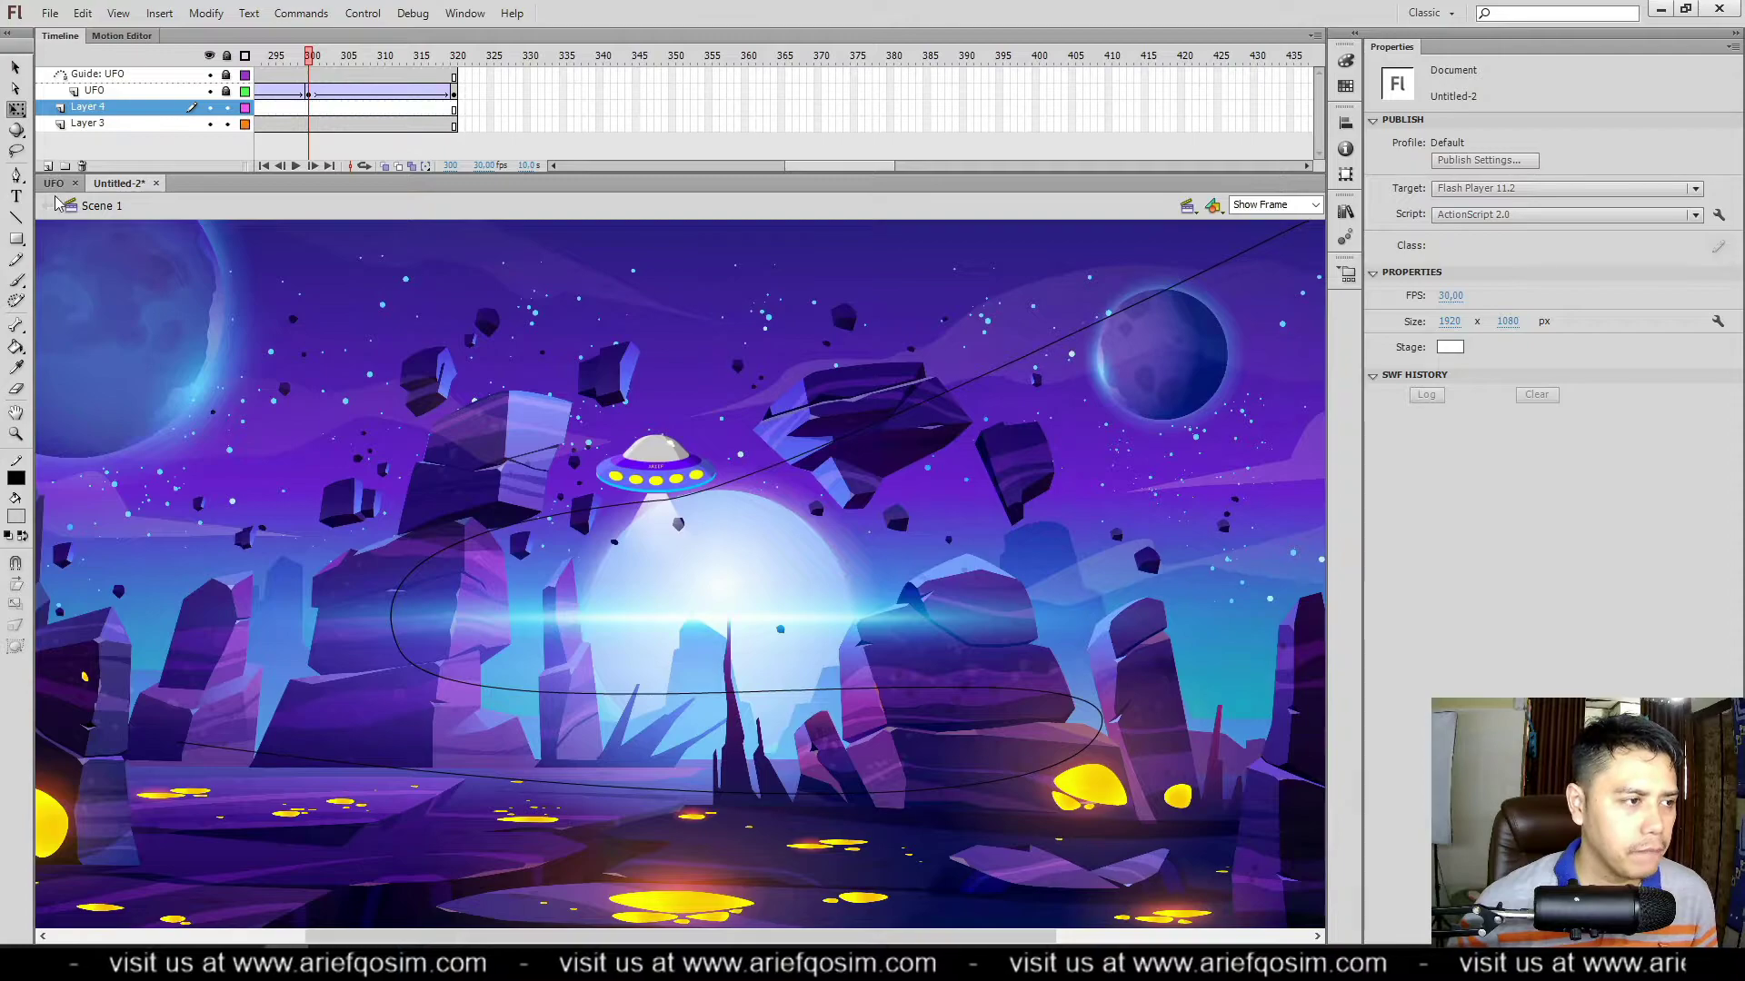
double_click(89, 108)
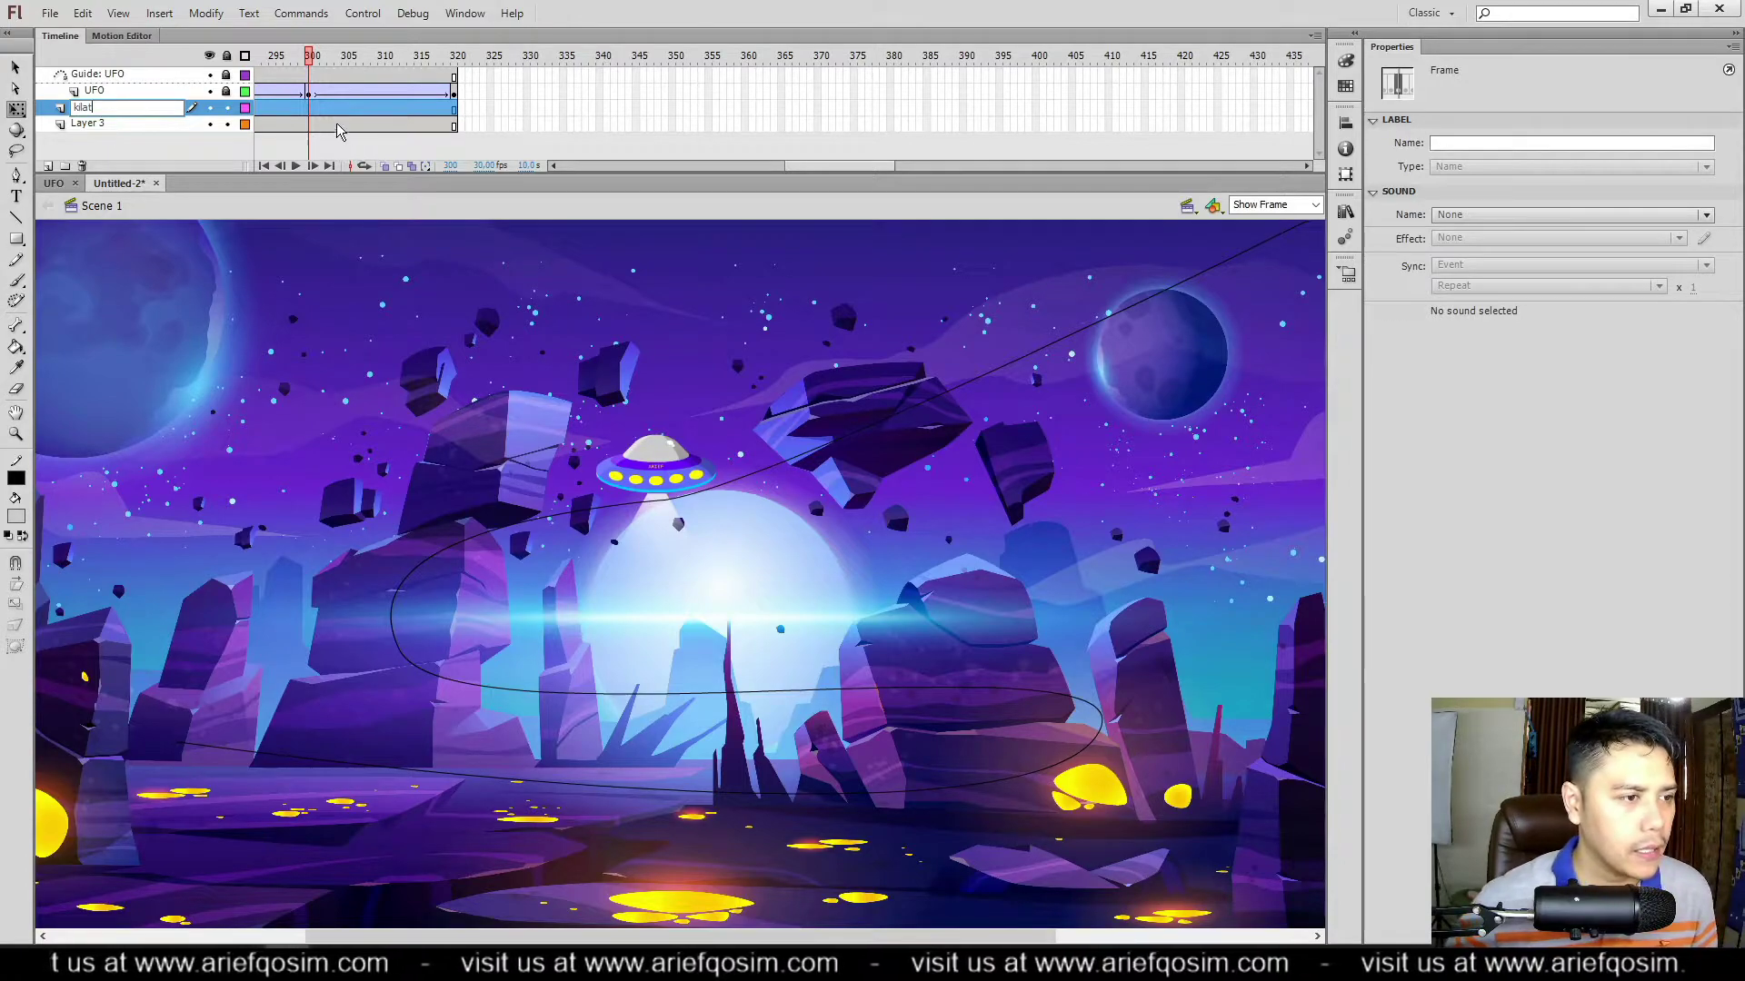
click(312, 109)
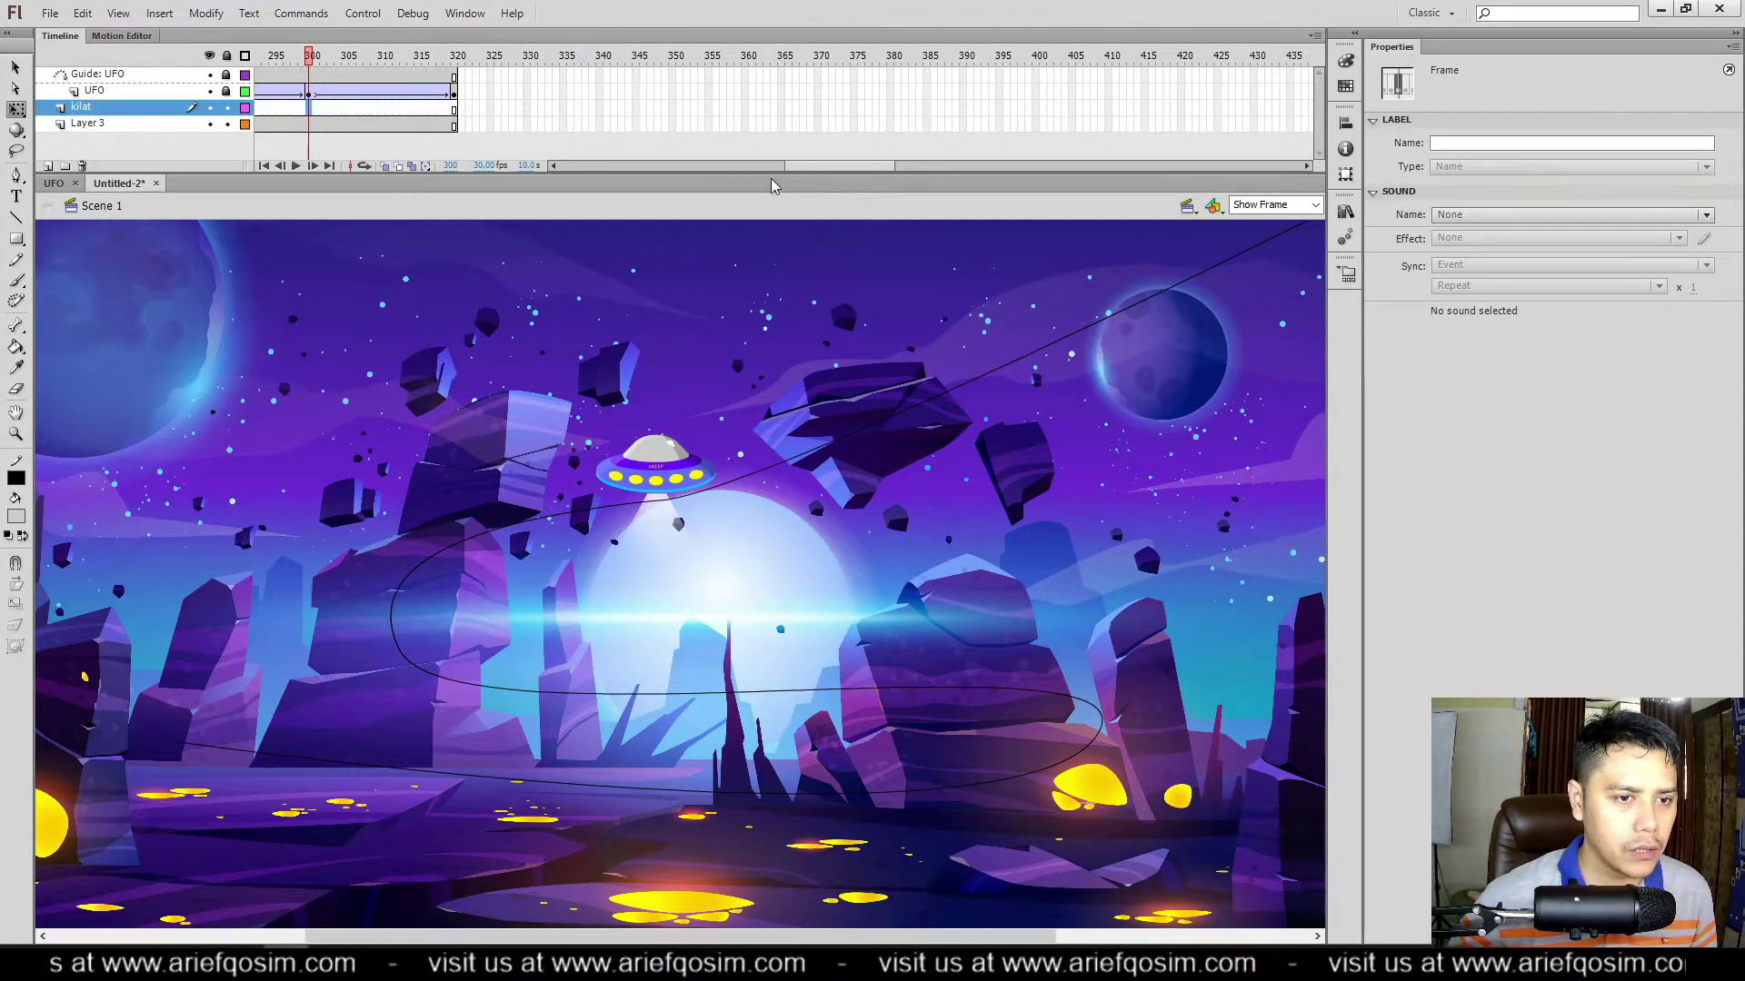
drag(800, 166, 771, 167)
right_click(577, 116)
click(640, 236)
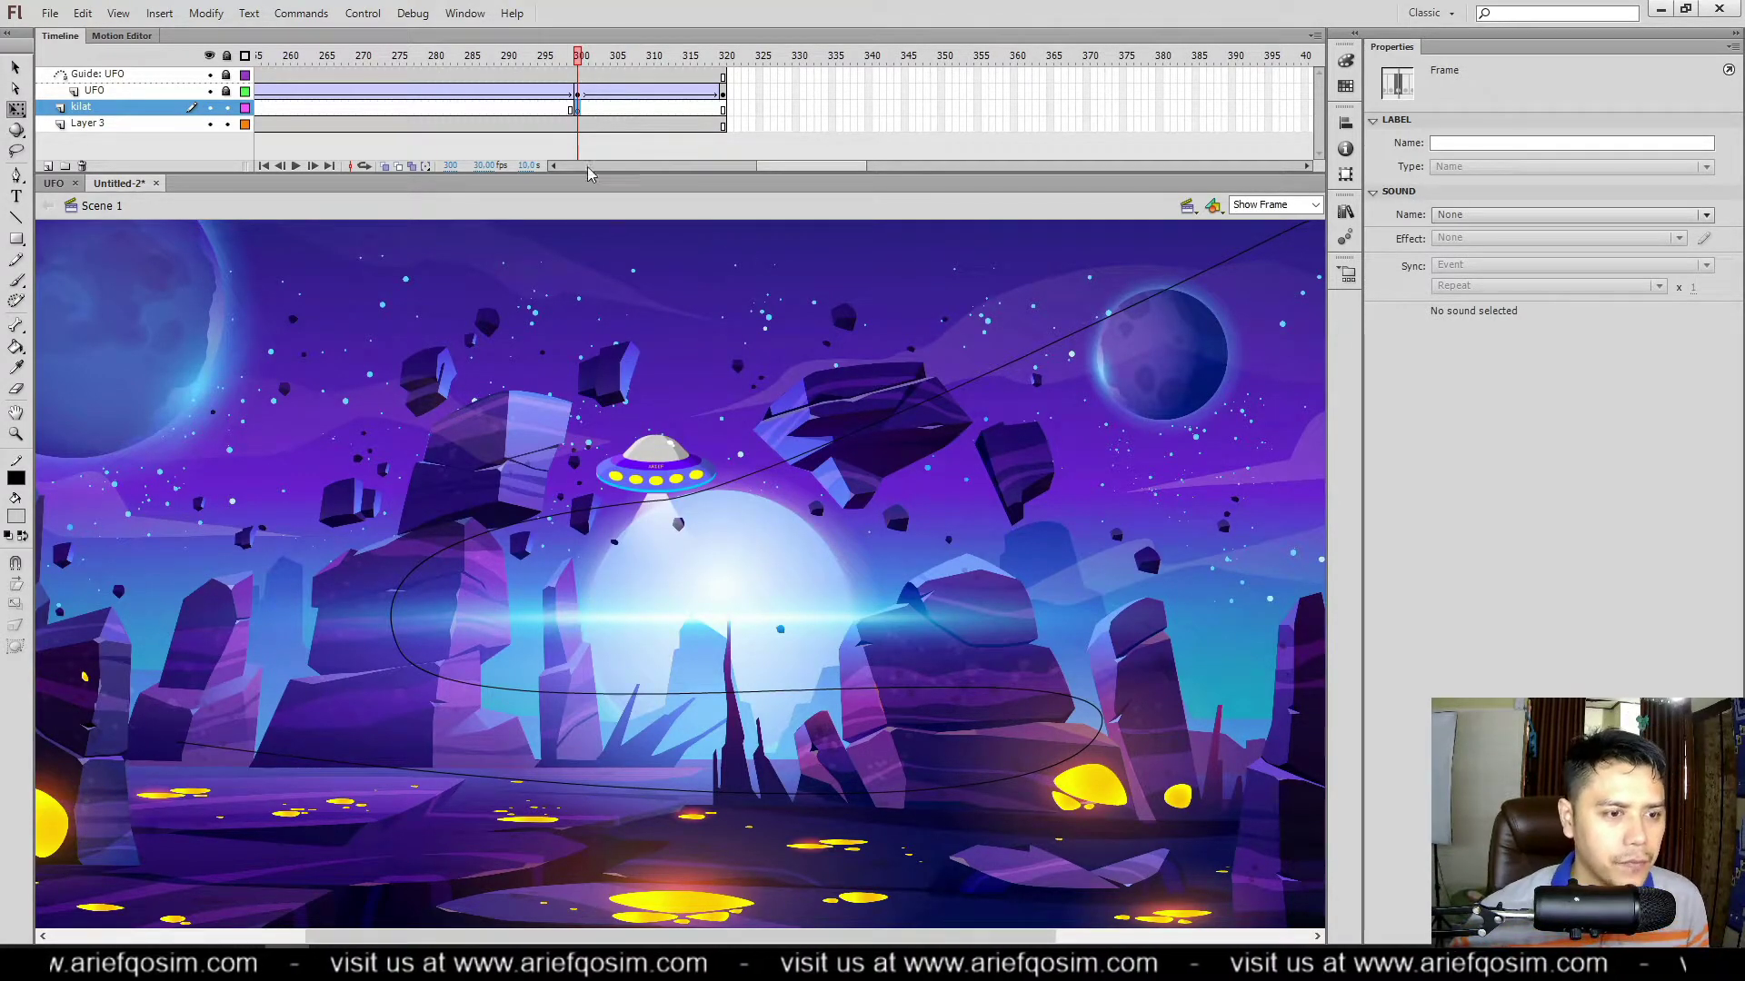
Step: At frame 320 of the kilat layer, draw a long thin white rectangle without a stroke, extending right from the guide path above the sun
drag(582, 60, 727, 110)
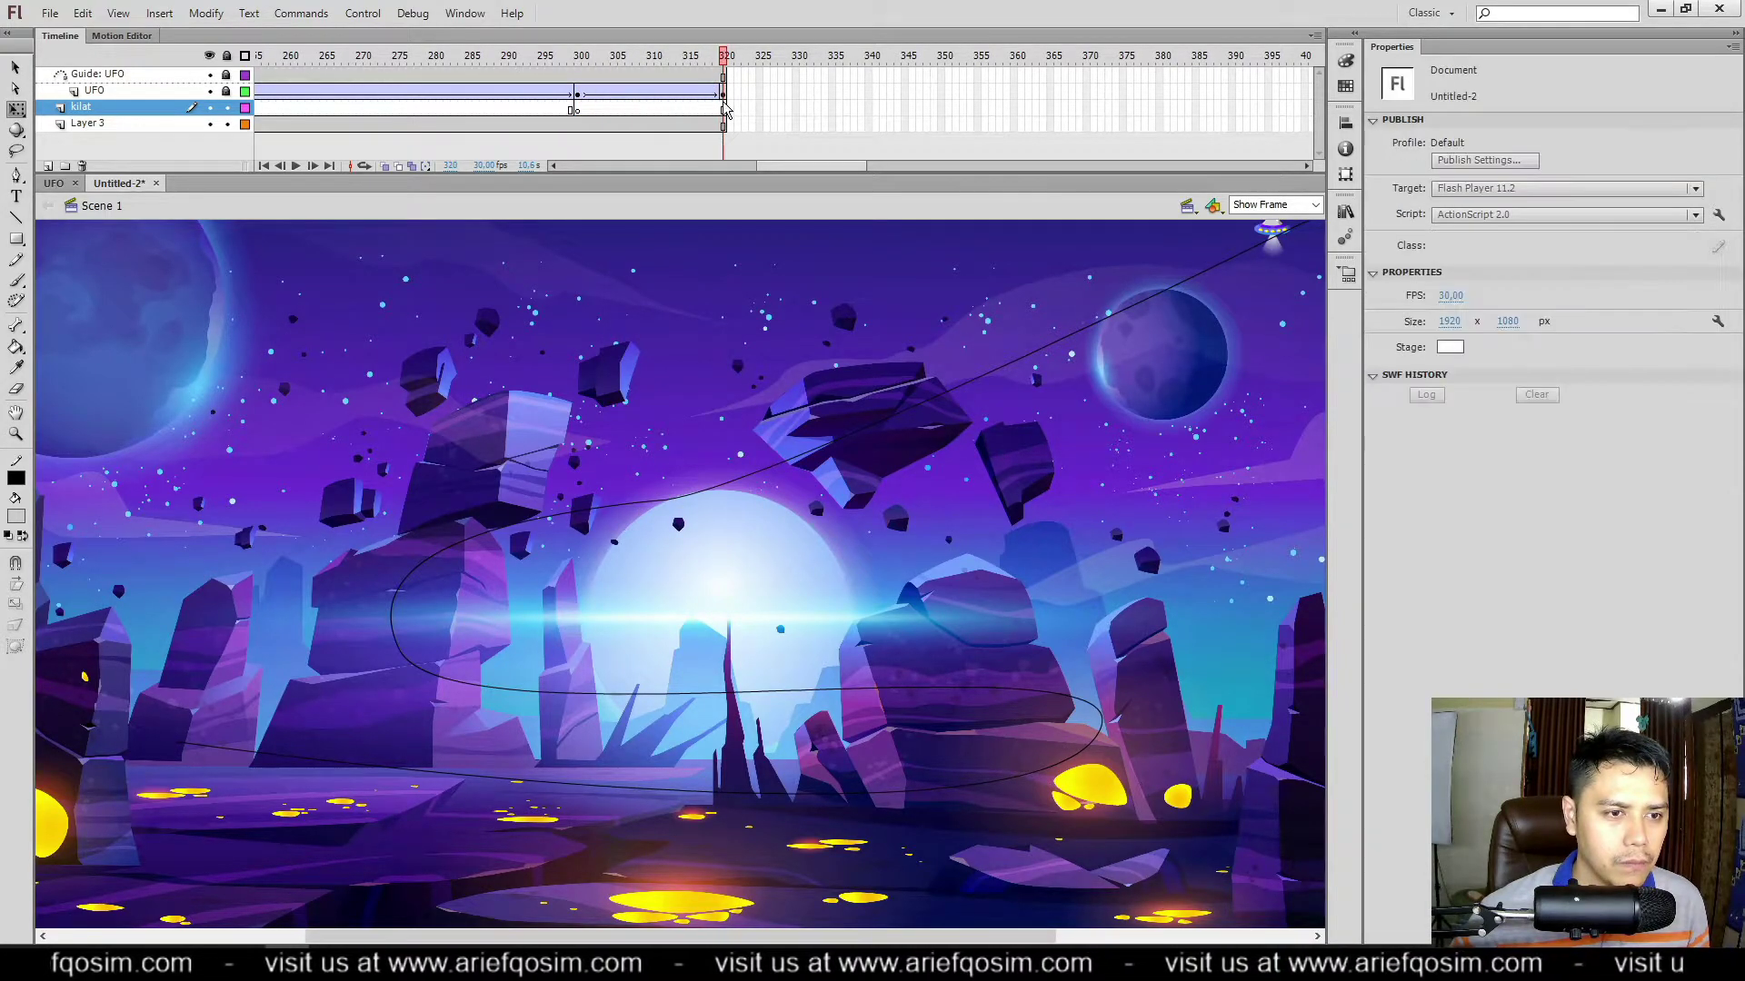
click(726, 112)
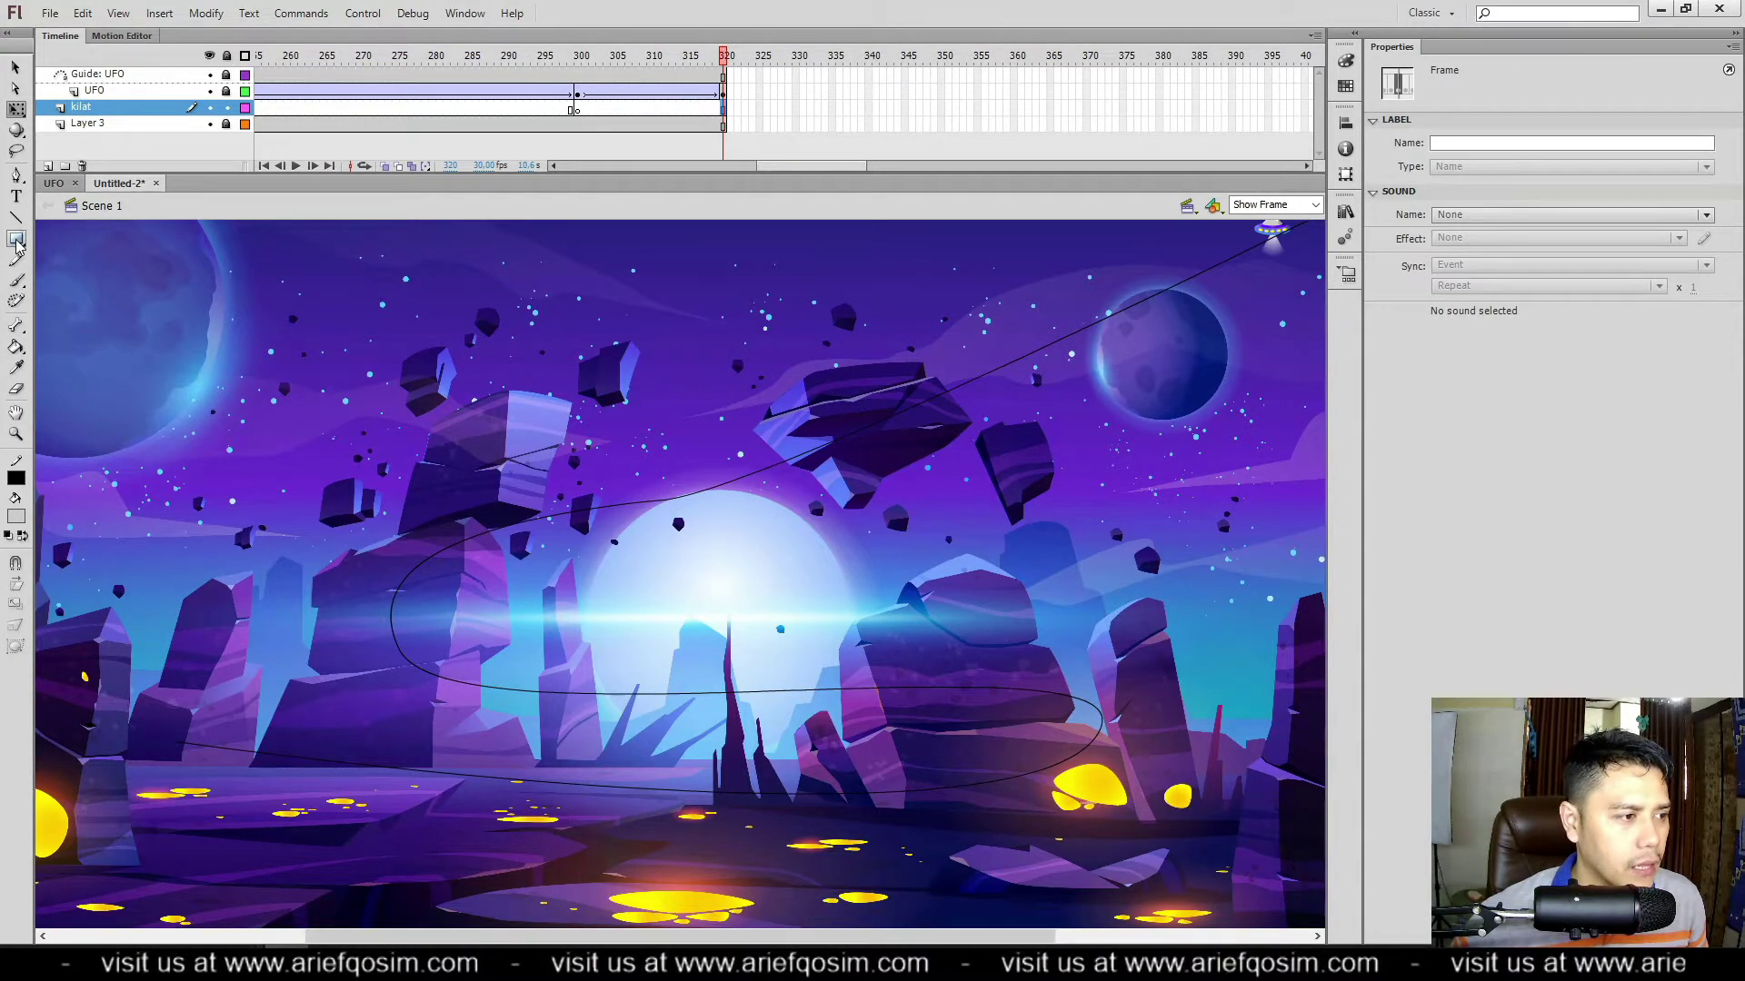
drag(17, 244, 84, 240)
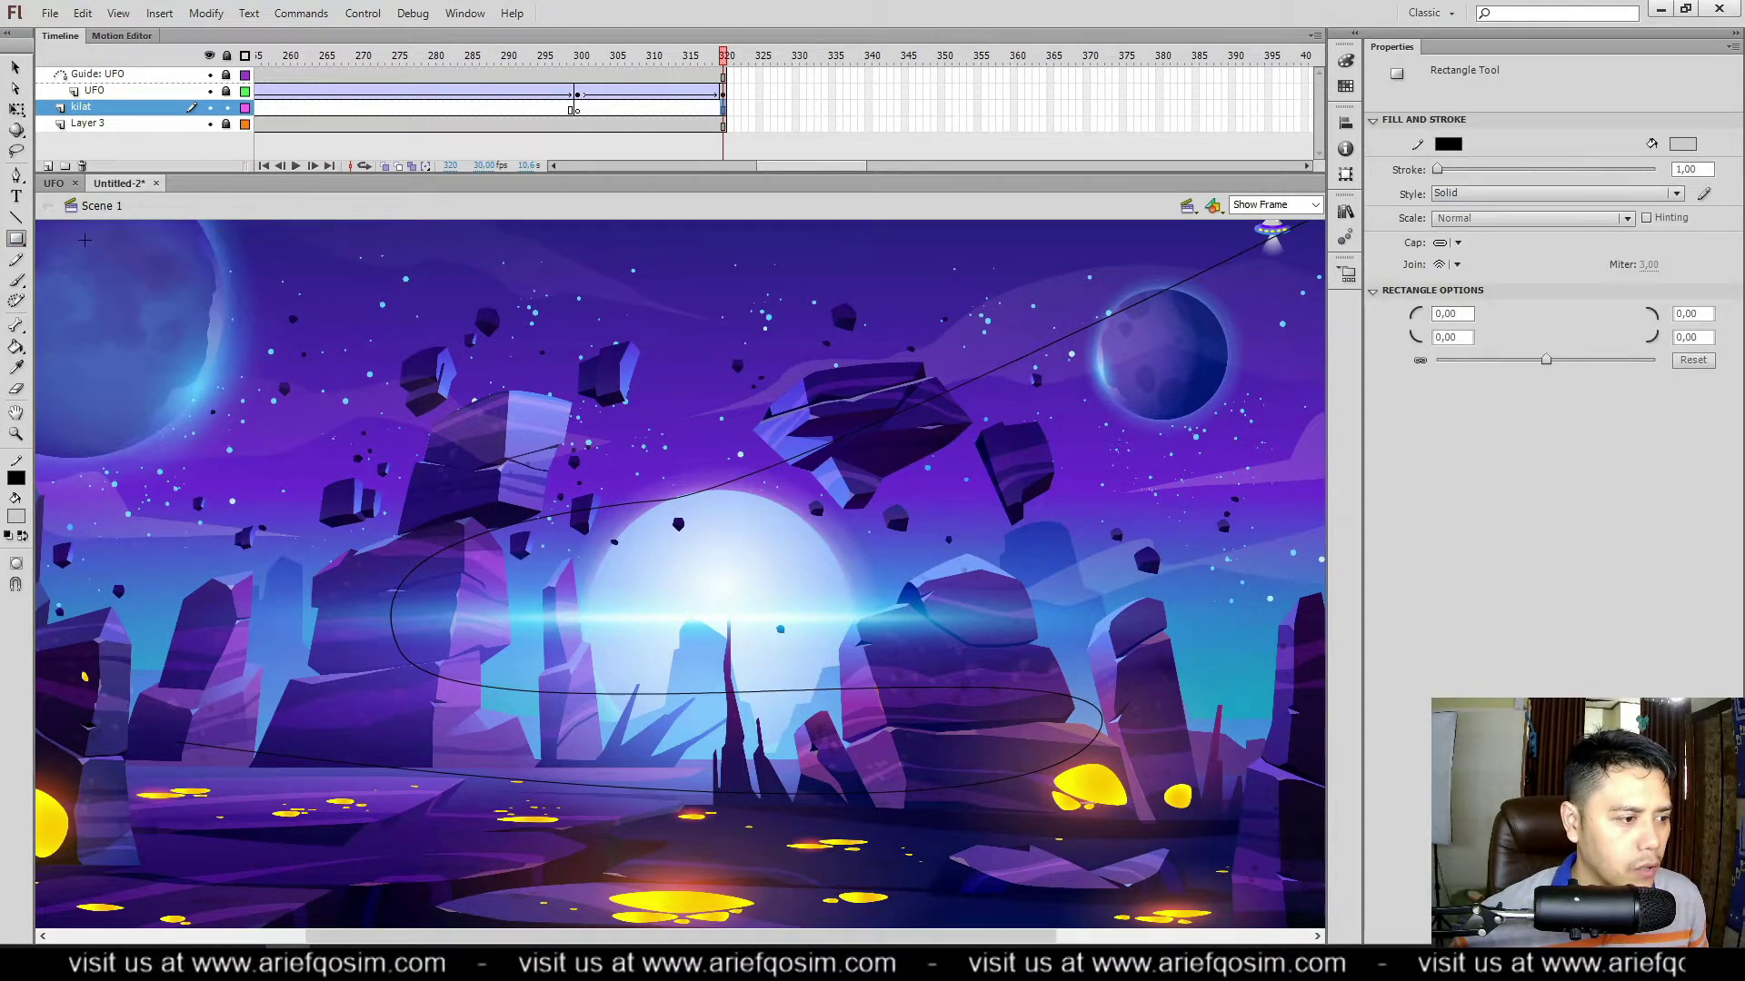
click(18, 517)
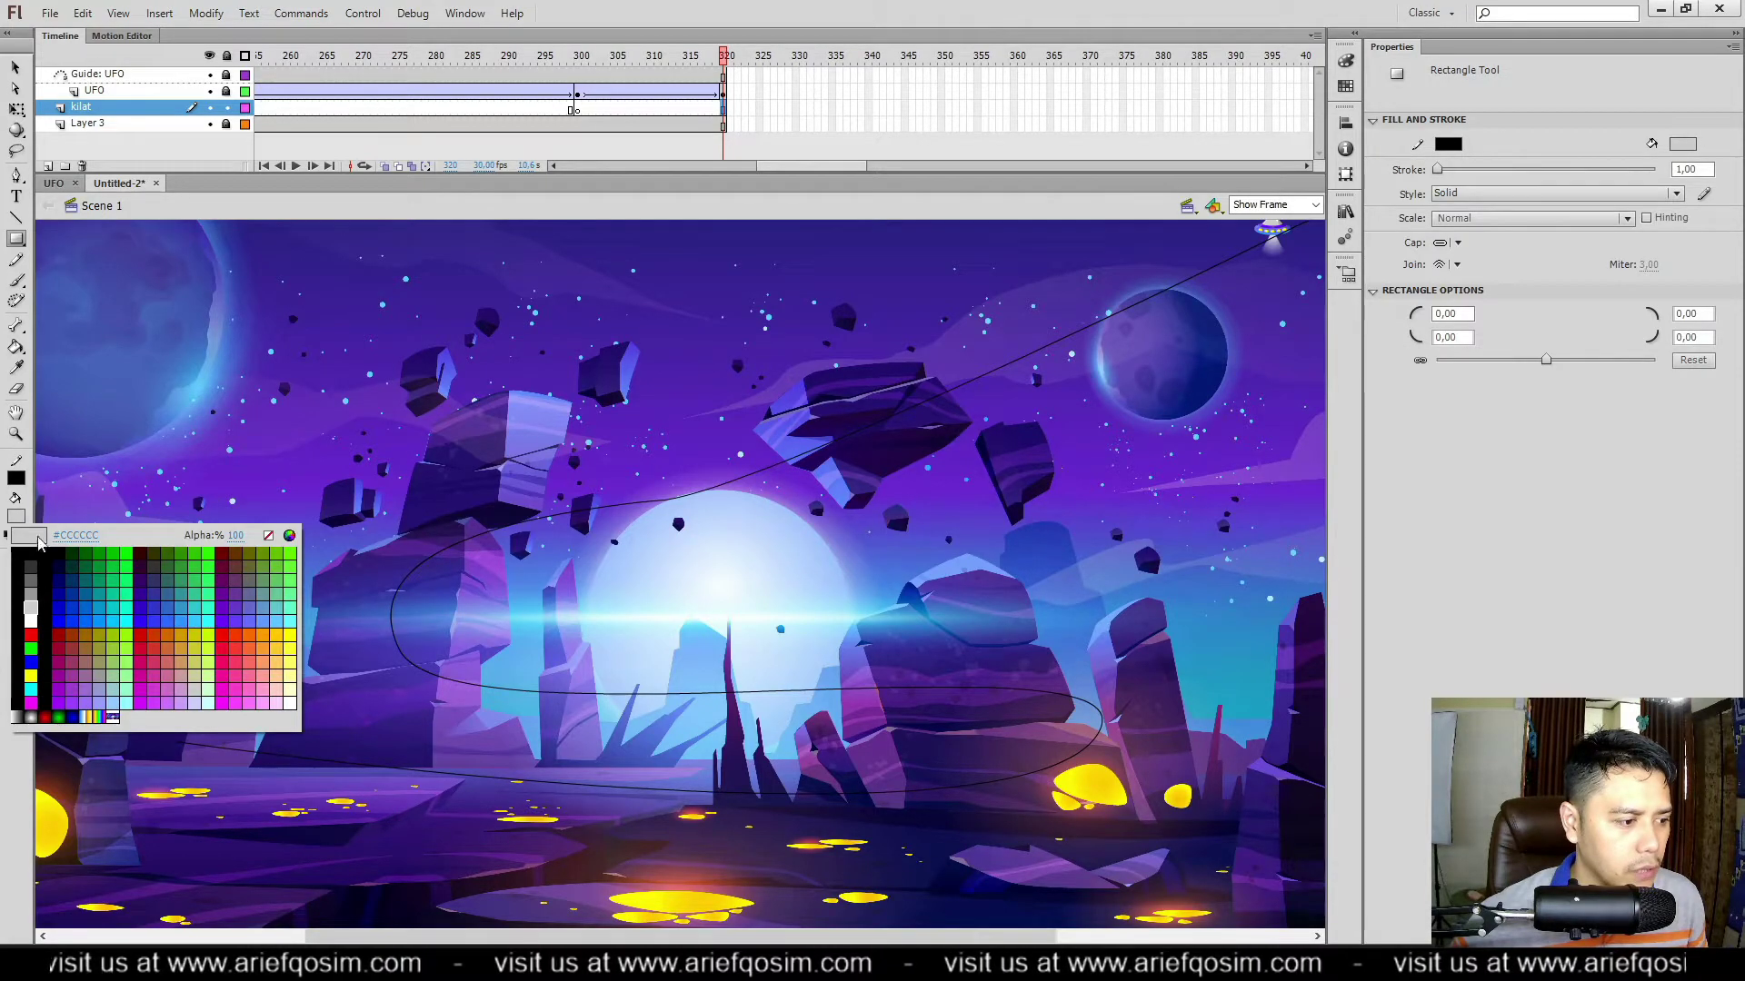
click(33, 619)
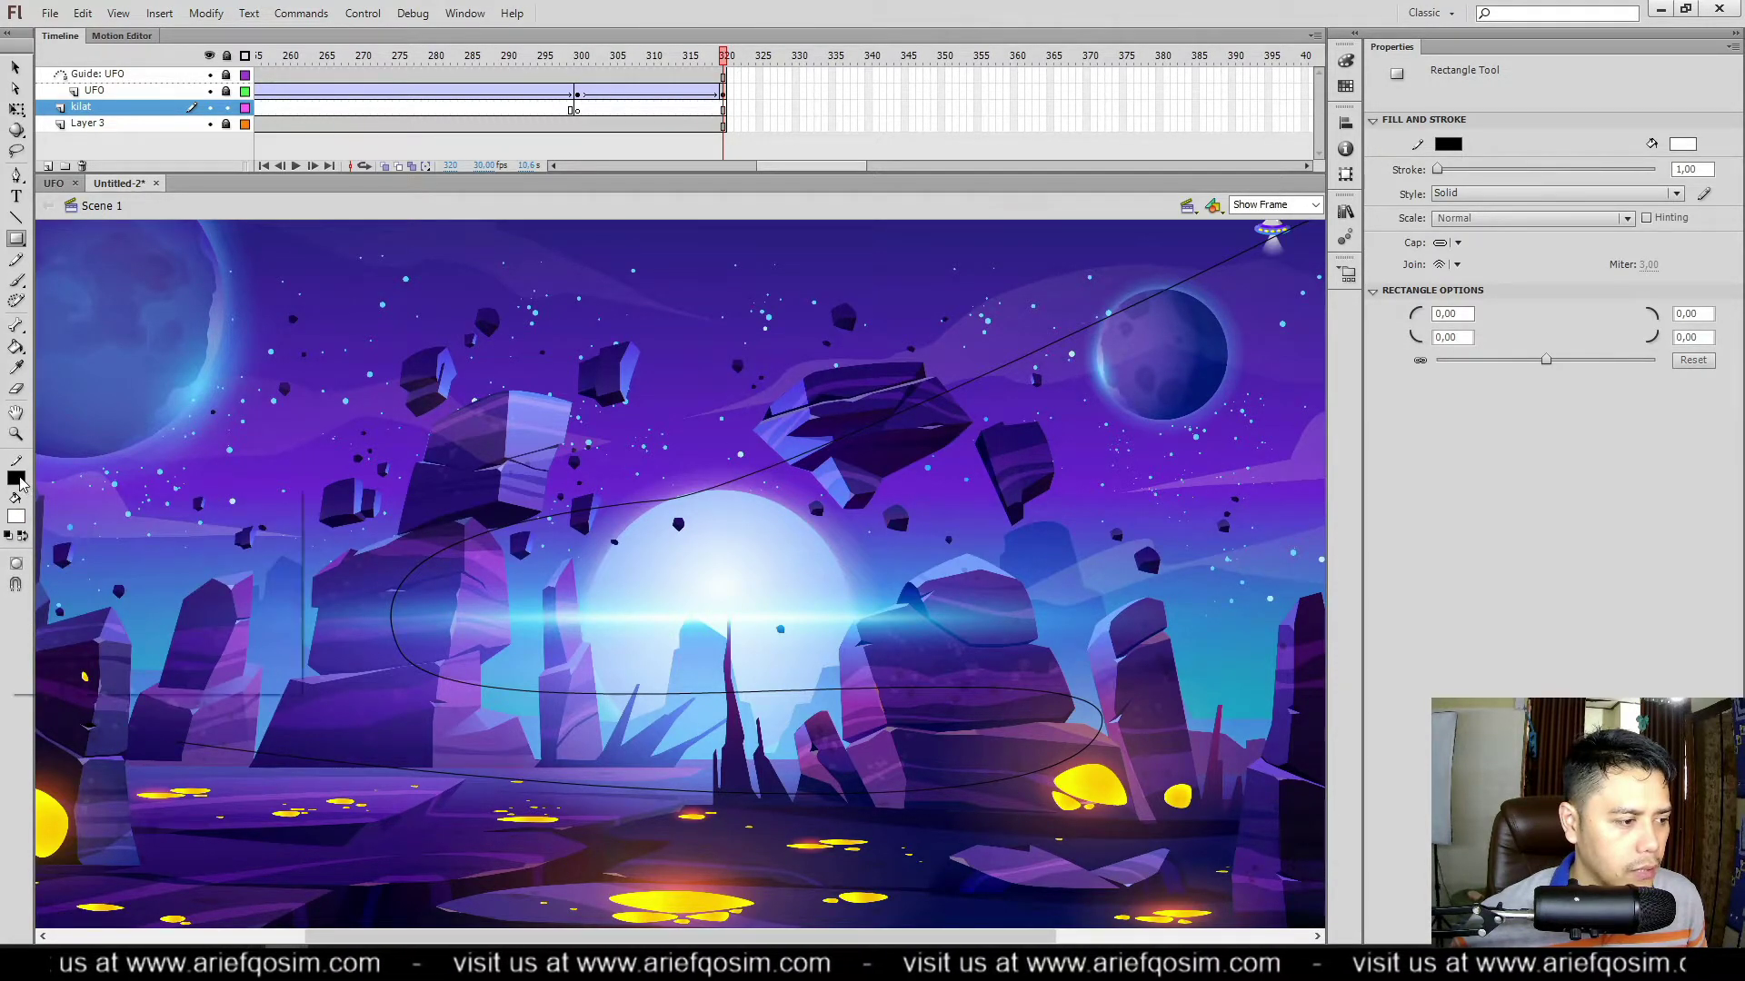
click(18, 481)
click(269, 498)
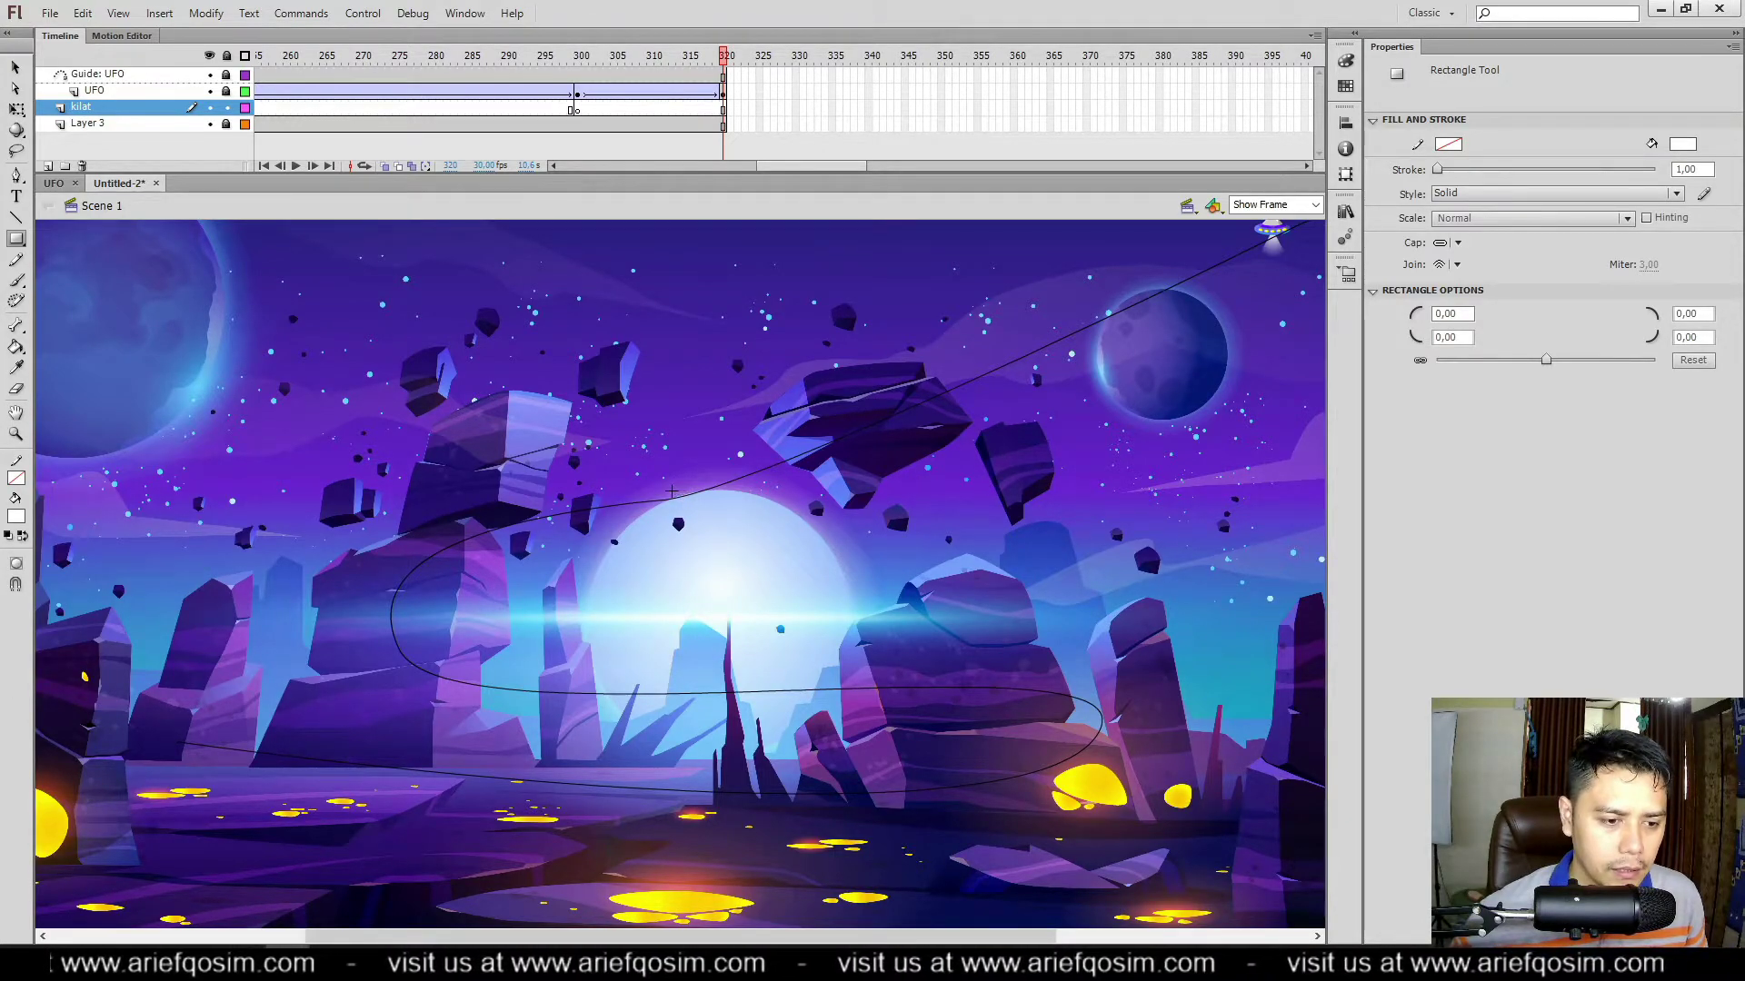
drag(680, 501, 1274, 511)
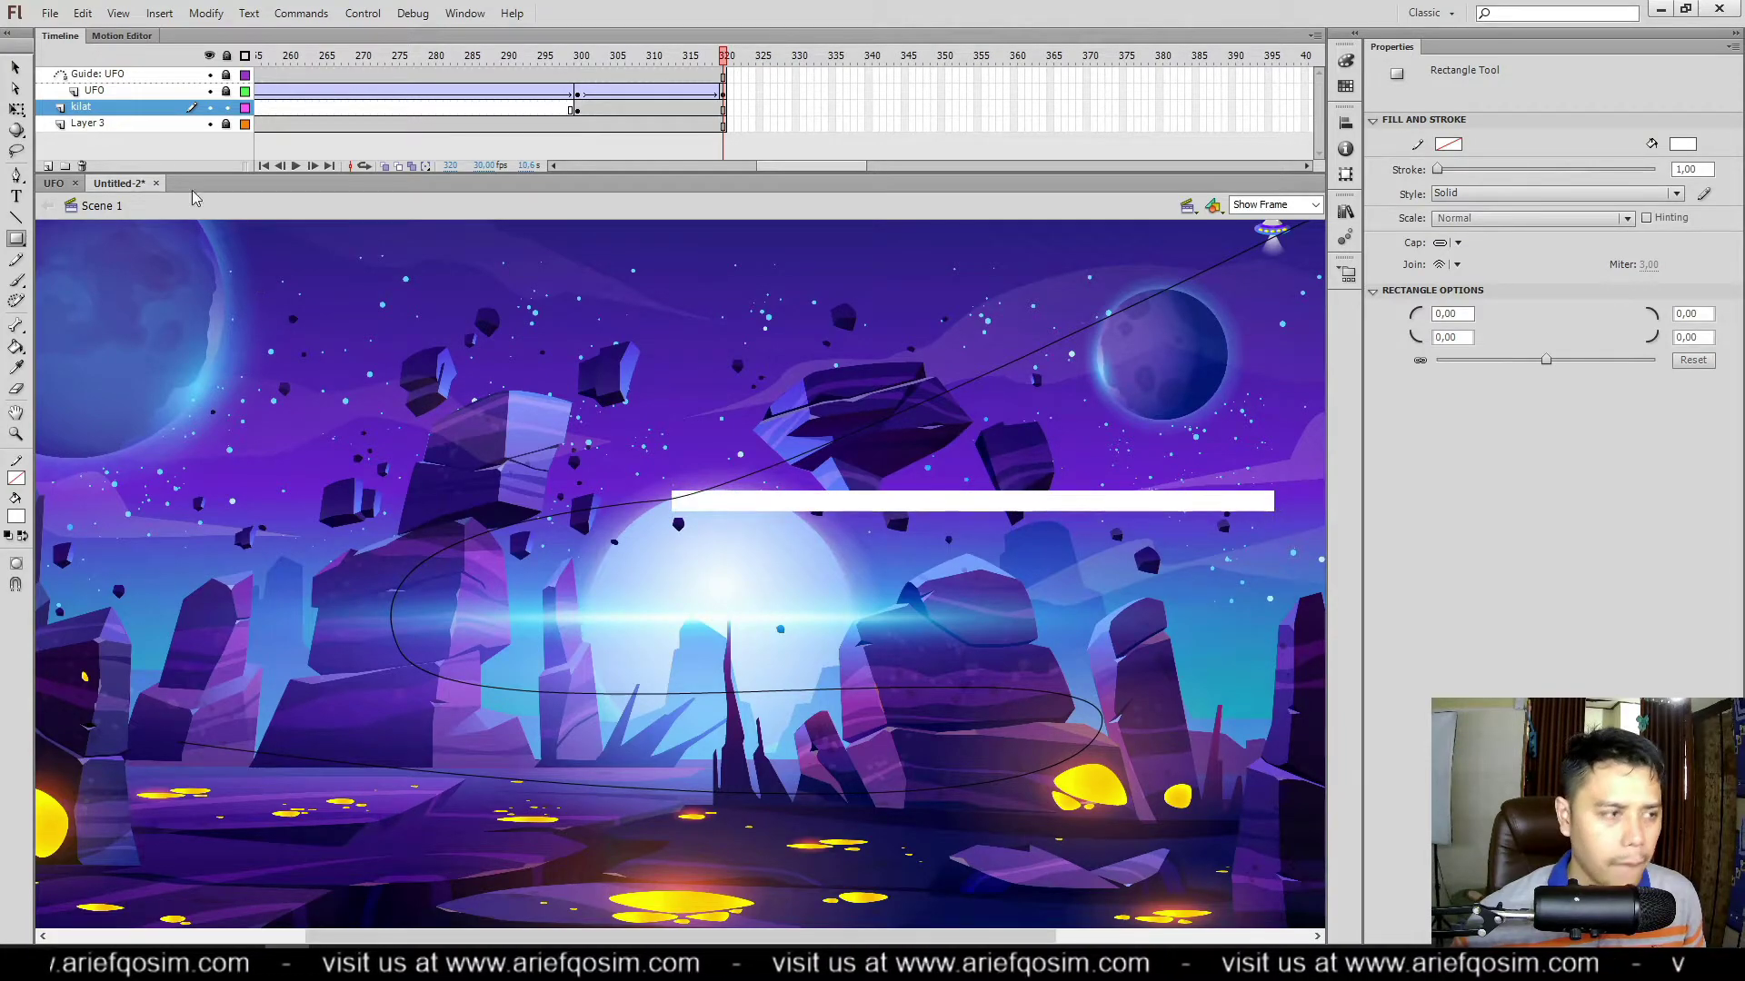
Step: Reshape the white rectangle into a streak tapering from the UFO's exit position at frame 320 down to a point on the guide path above the sun
click(16, 68)
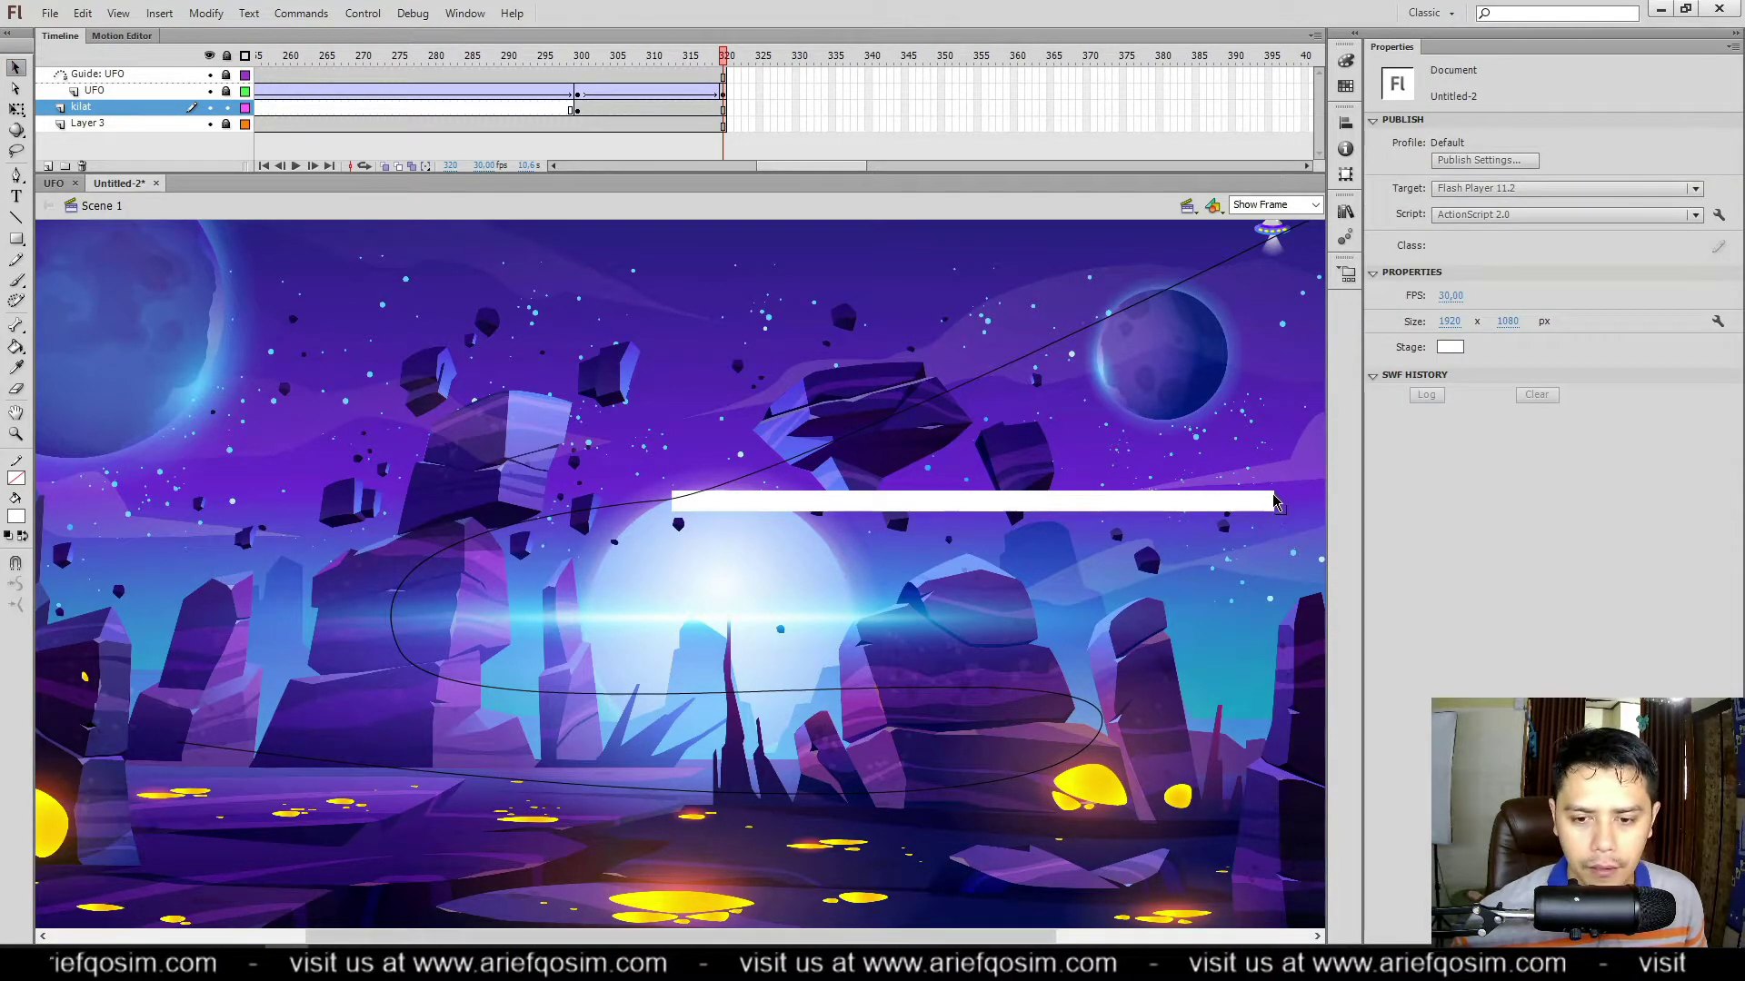
drag(1276, 501, 1261, 233)
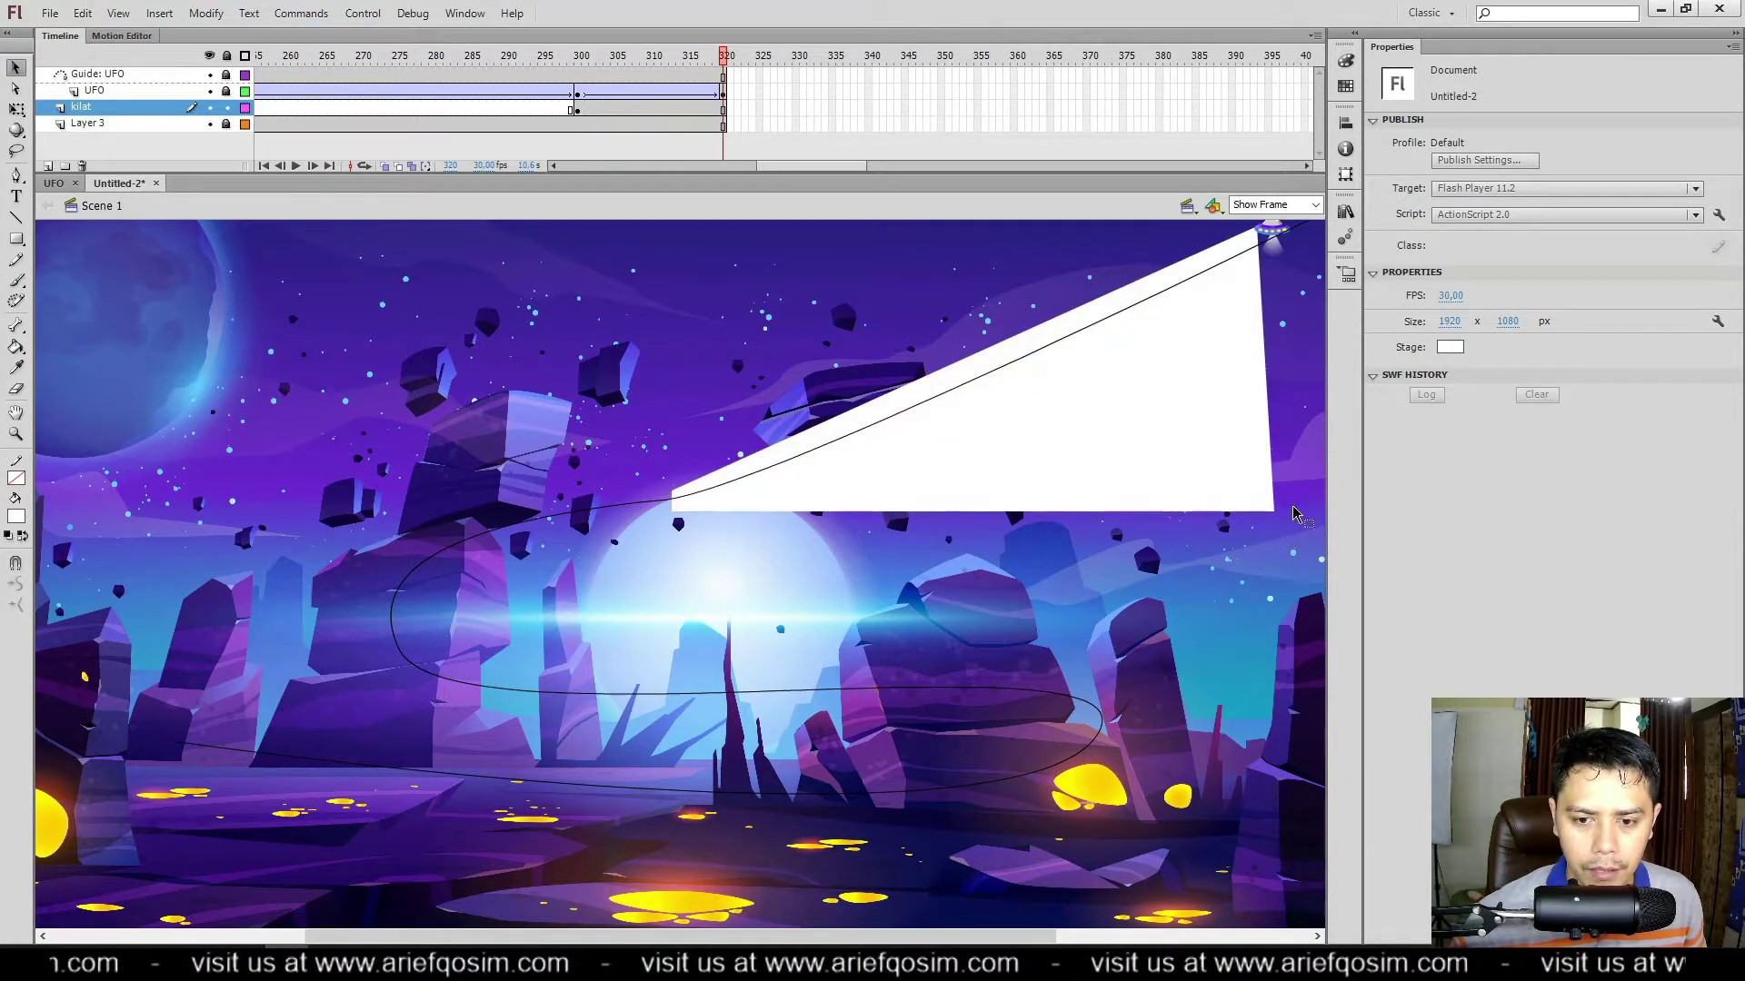
drag(1277, 514, 1290, 232)
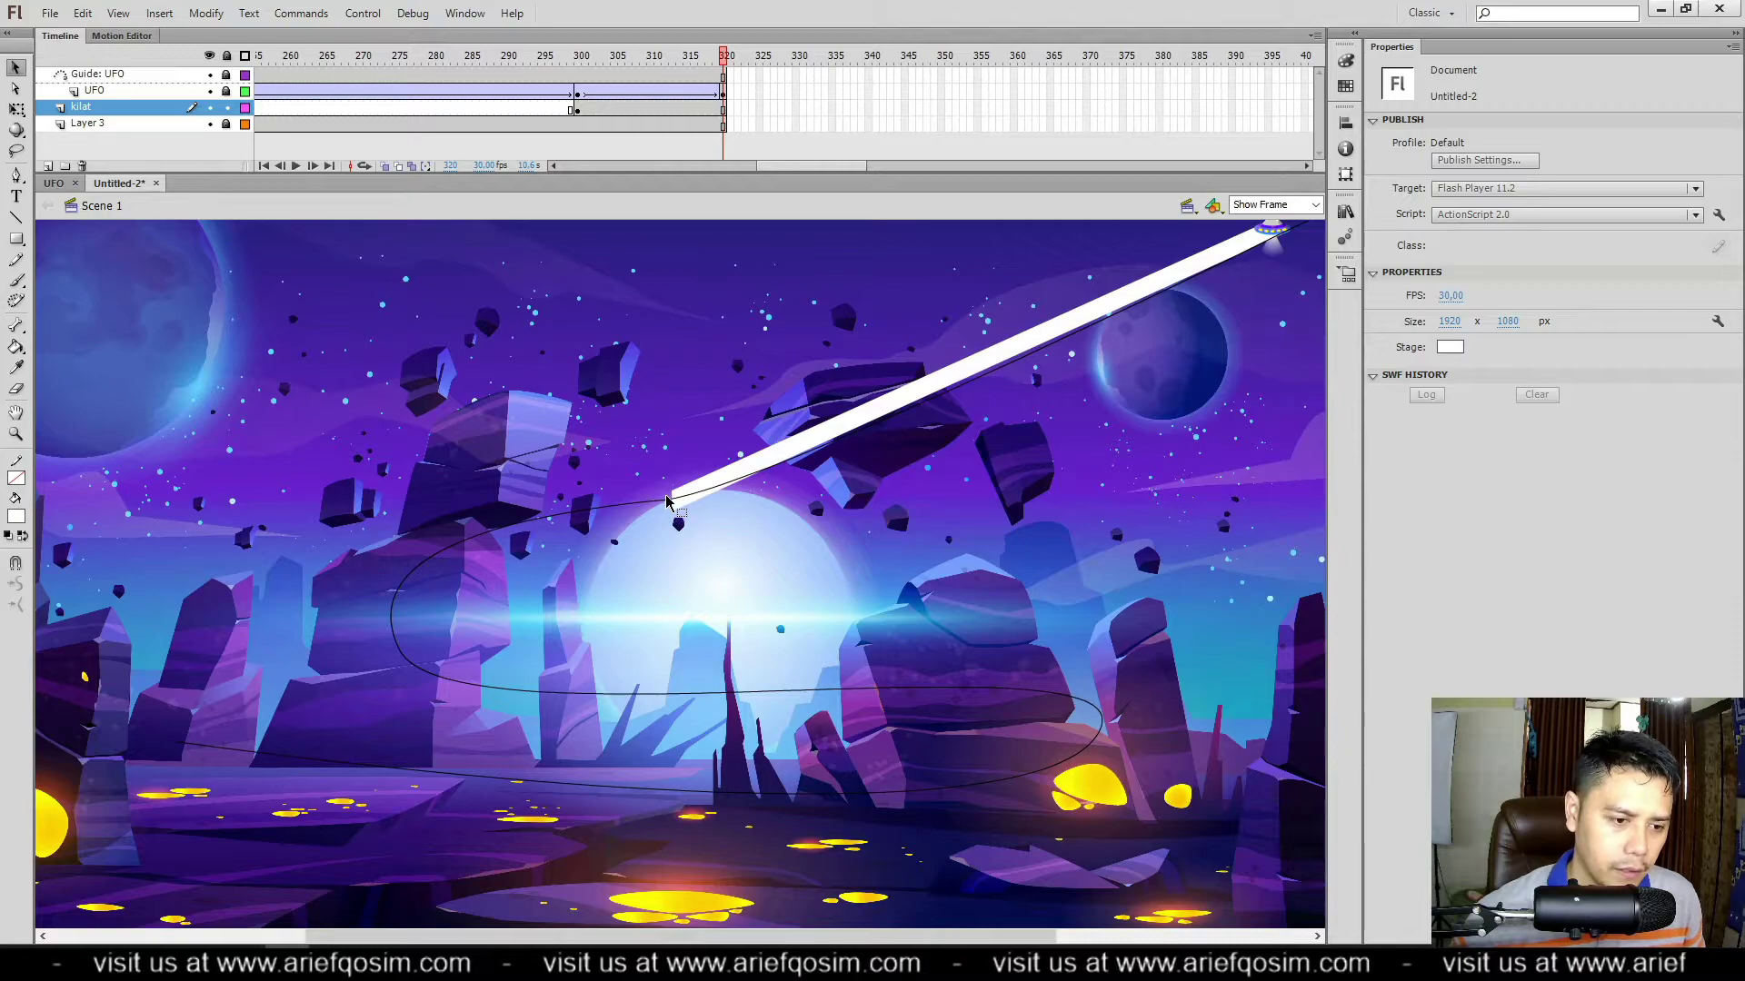
drag(673, 499, 675, 516)
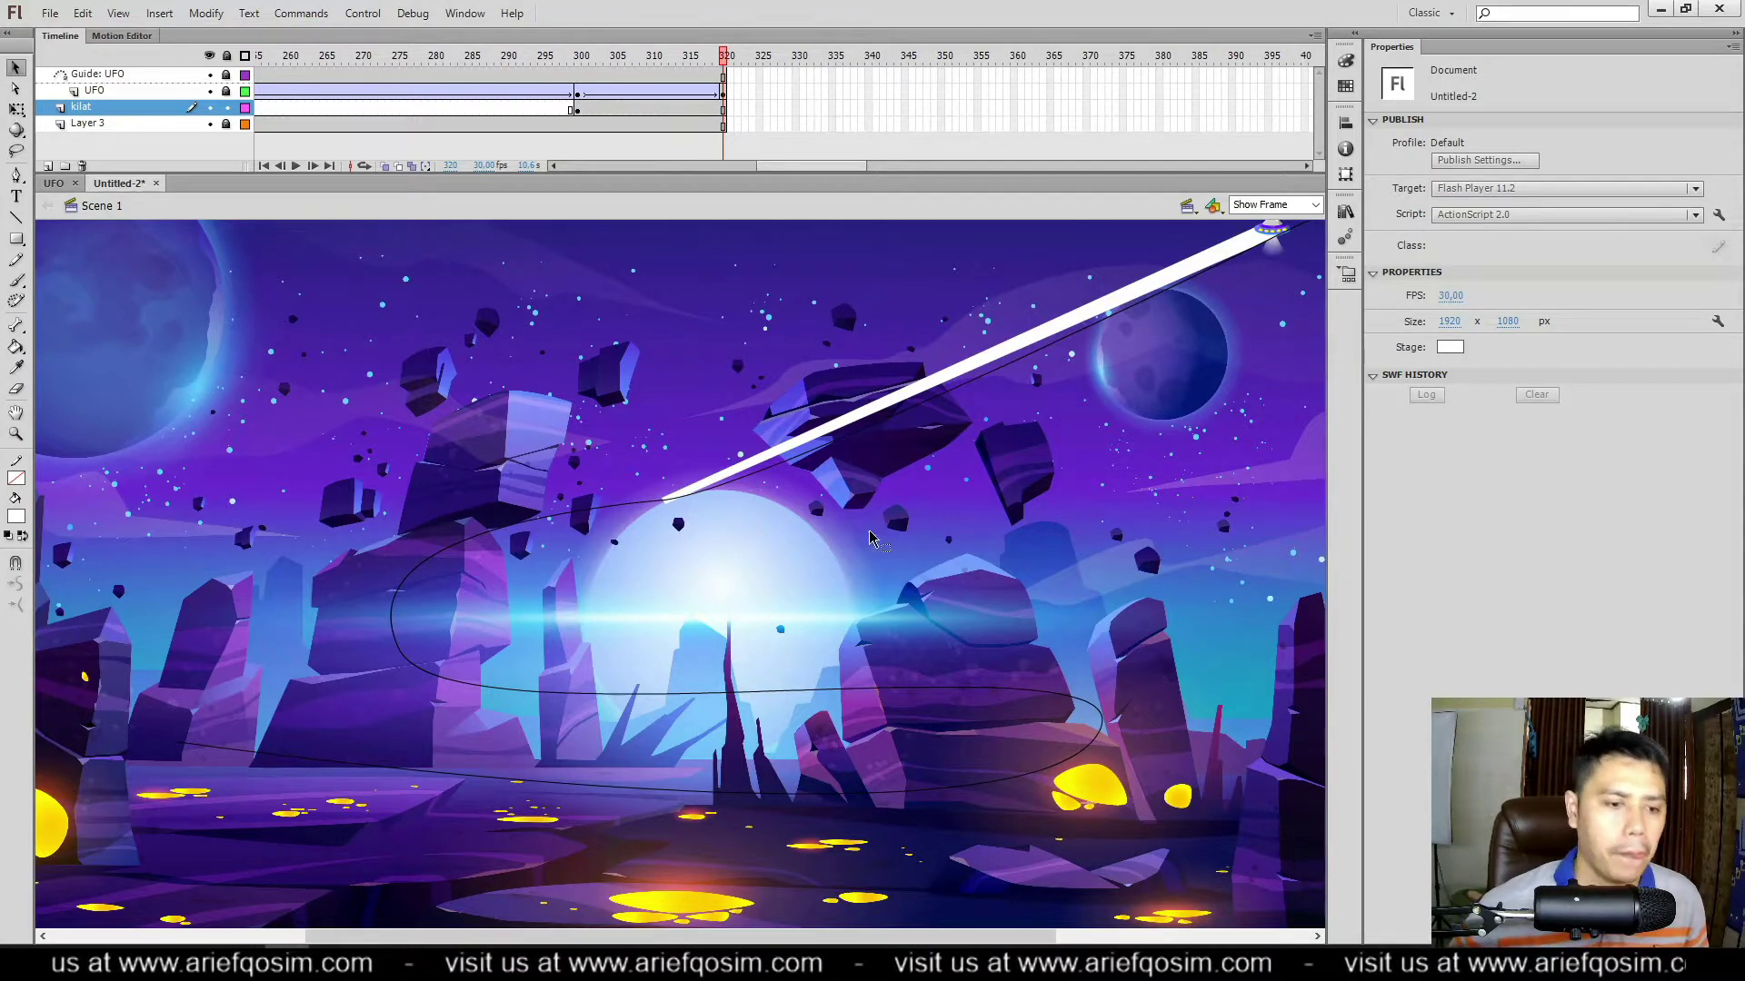
drag(664, 505, 664, 503)
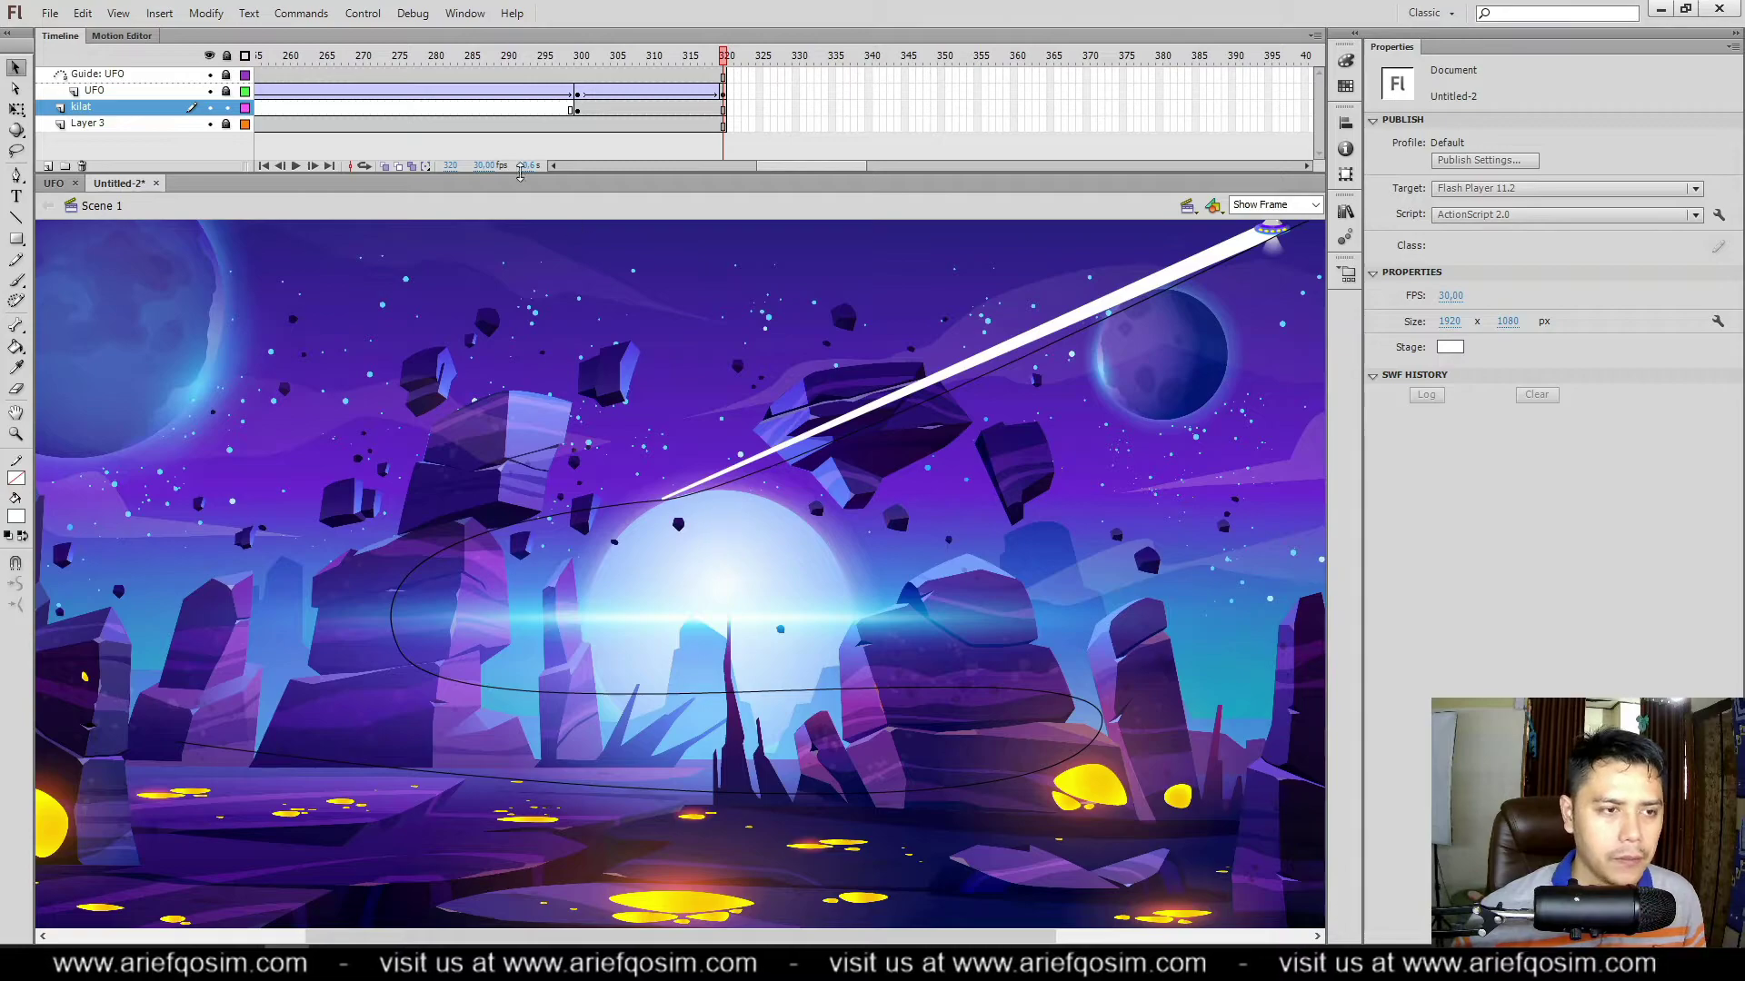
Step: Insert a keyframe at frame 301 of the kilat layer and pull the streak's far corners back behind the UFO
drag(727, 60, 580, 95)
click(579, 110)
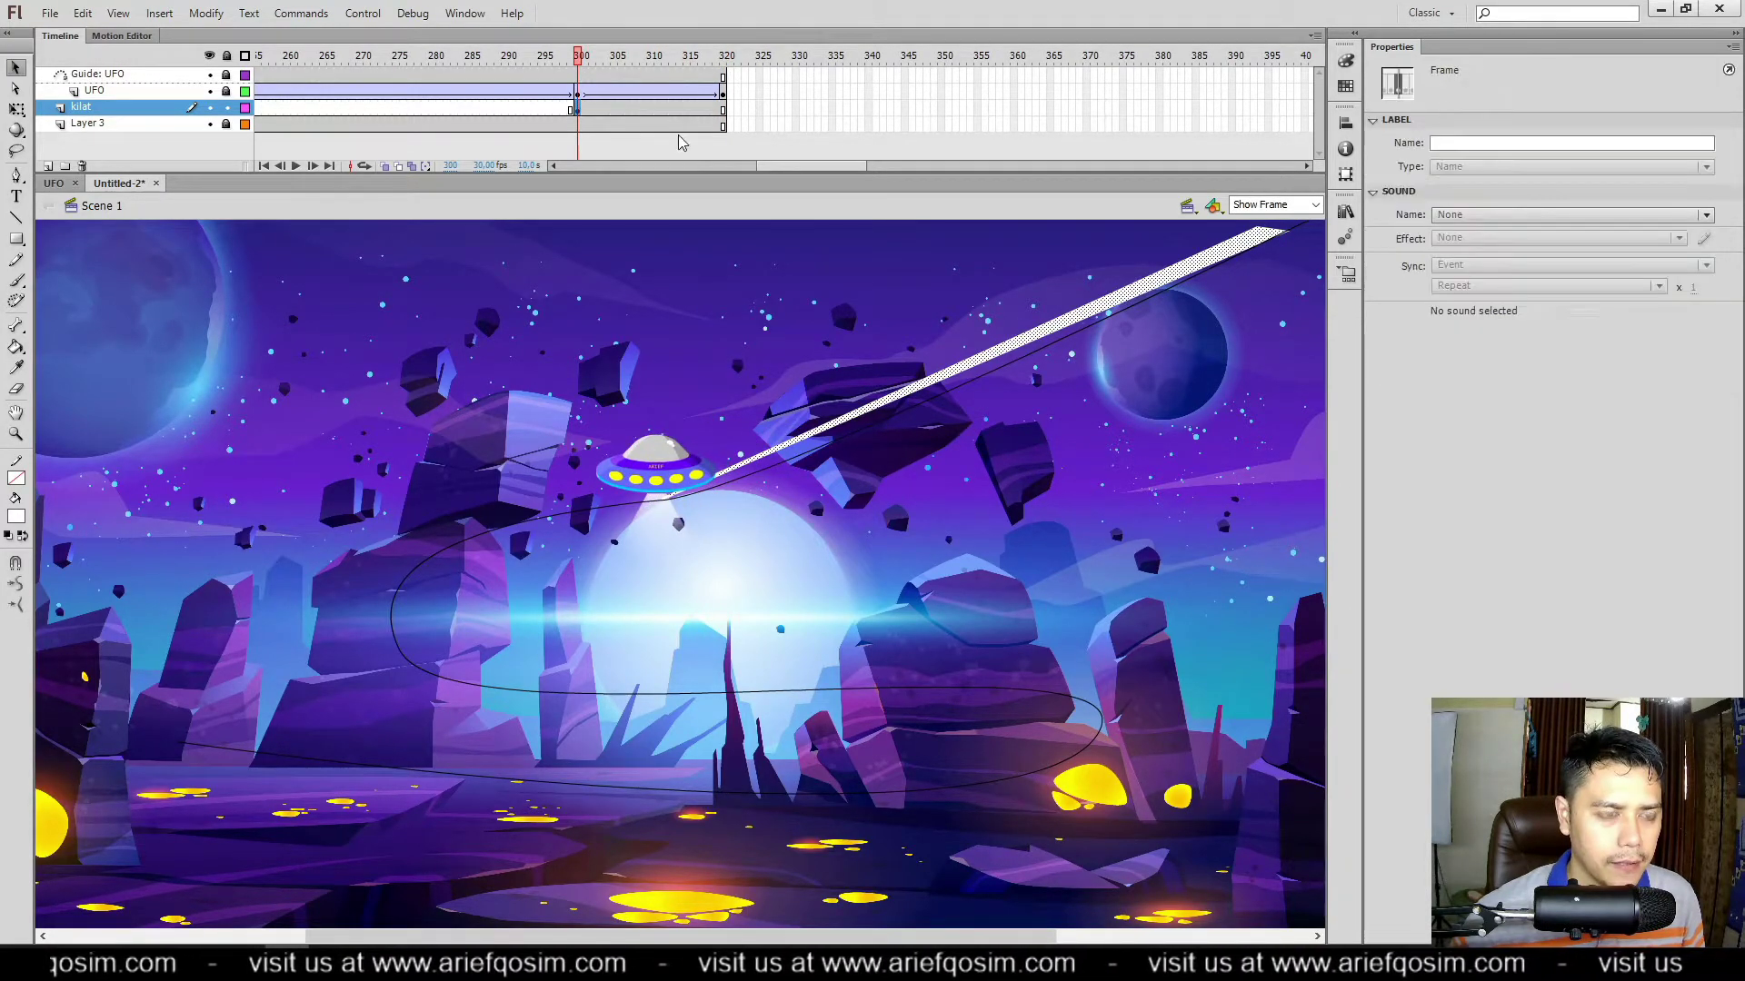
click(686, 145)
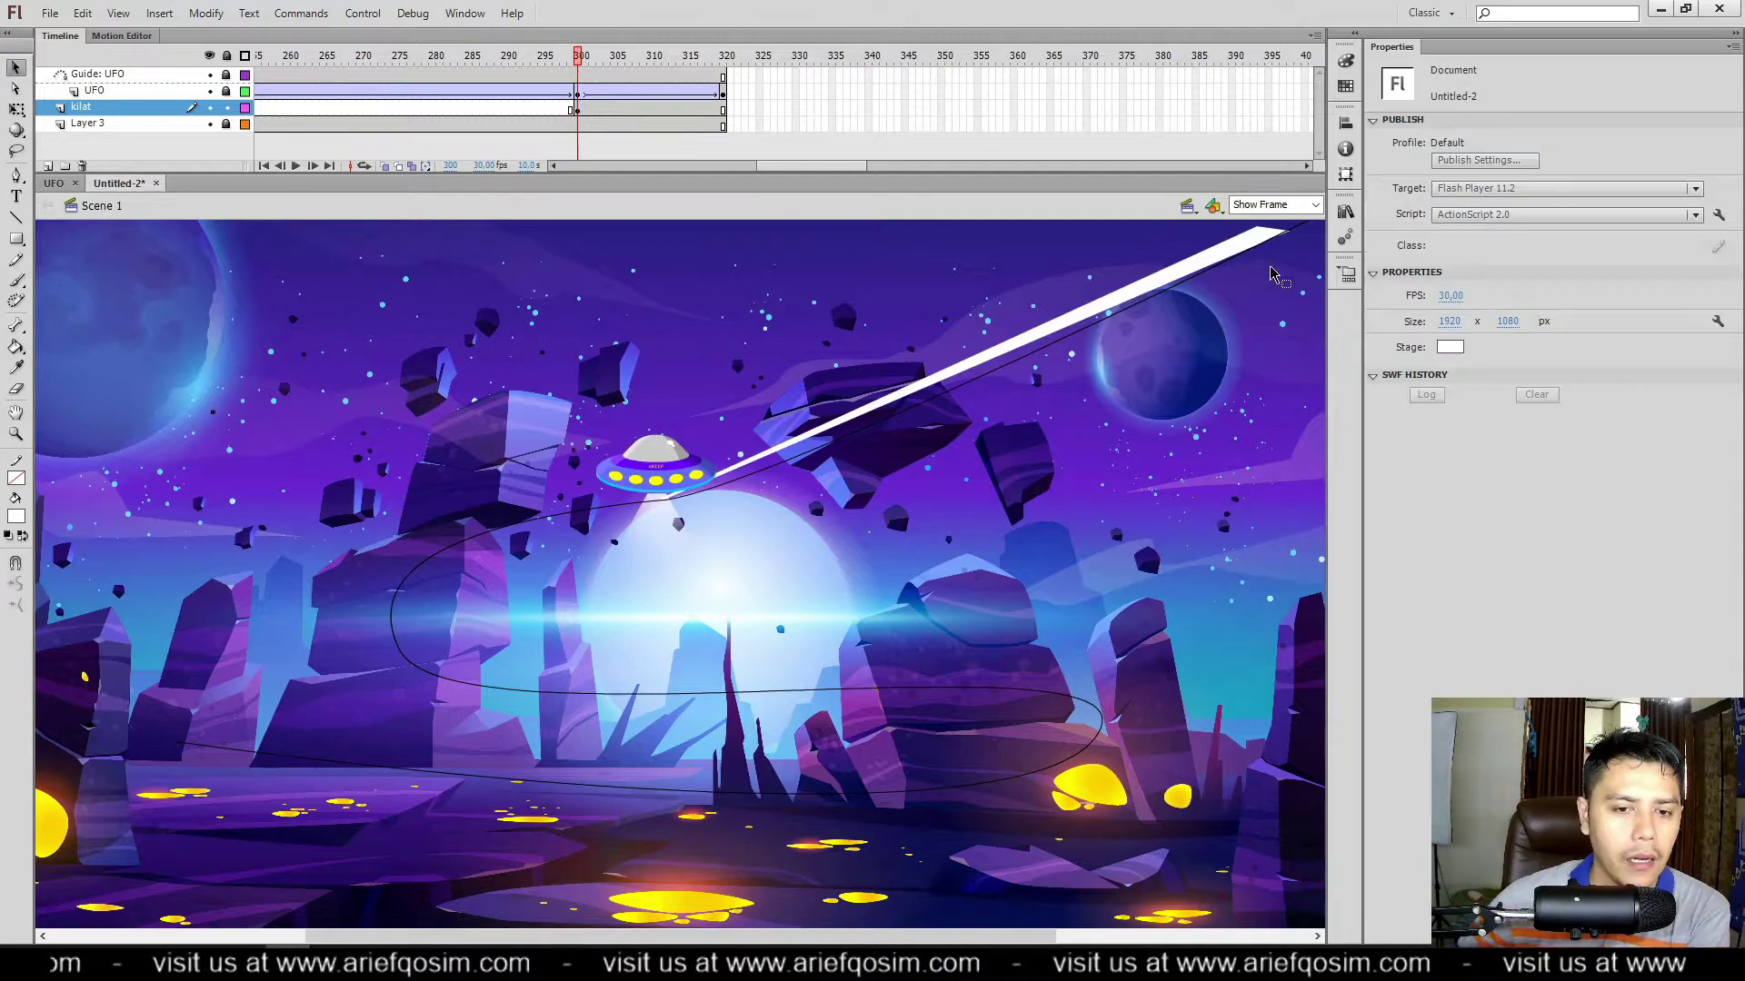
mouse_move(582, 60)
mouse_down()
mouse_move(725, 71)
mouse_move(582, 76)
mouse_up()
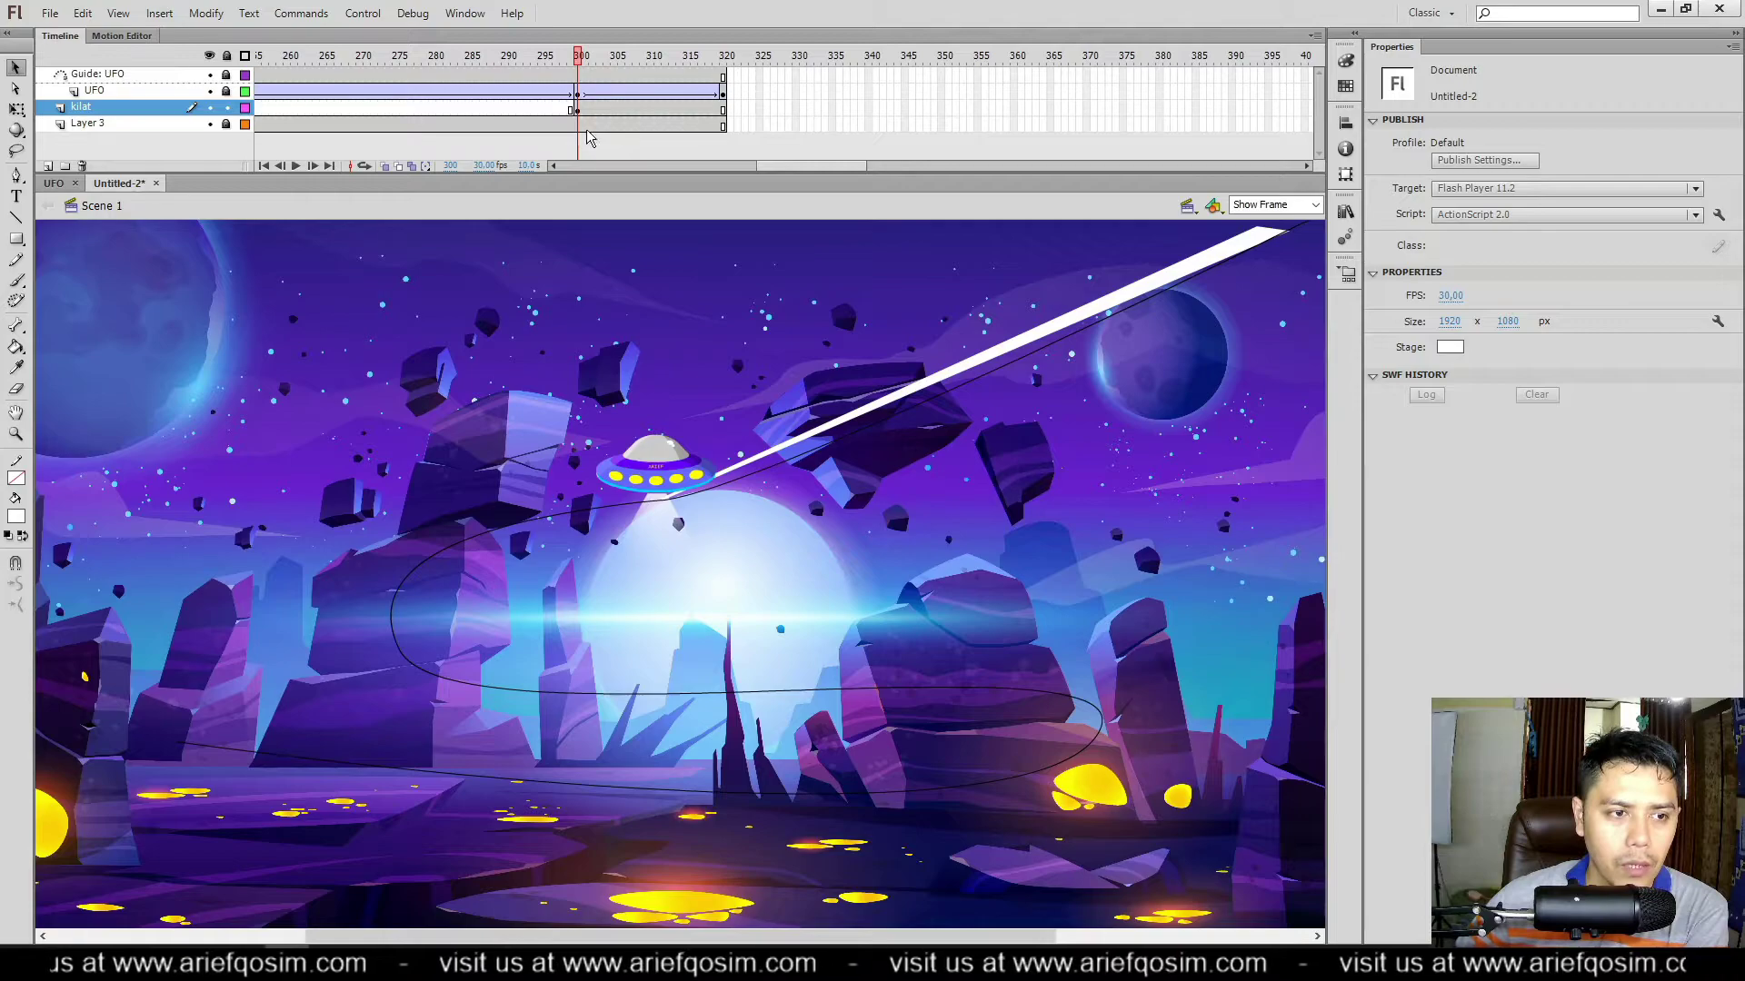
click(584, 109)
right_click(586, 111)
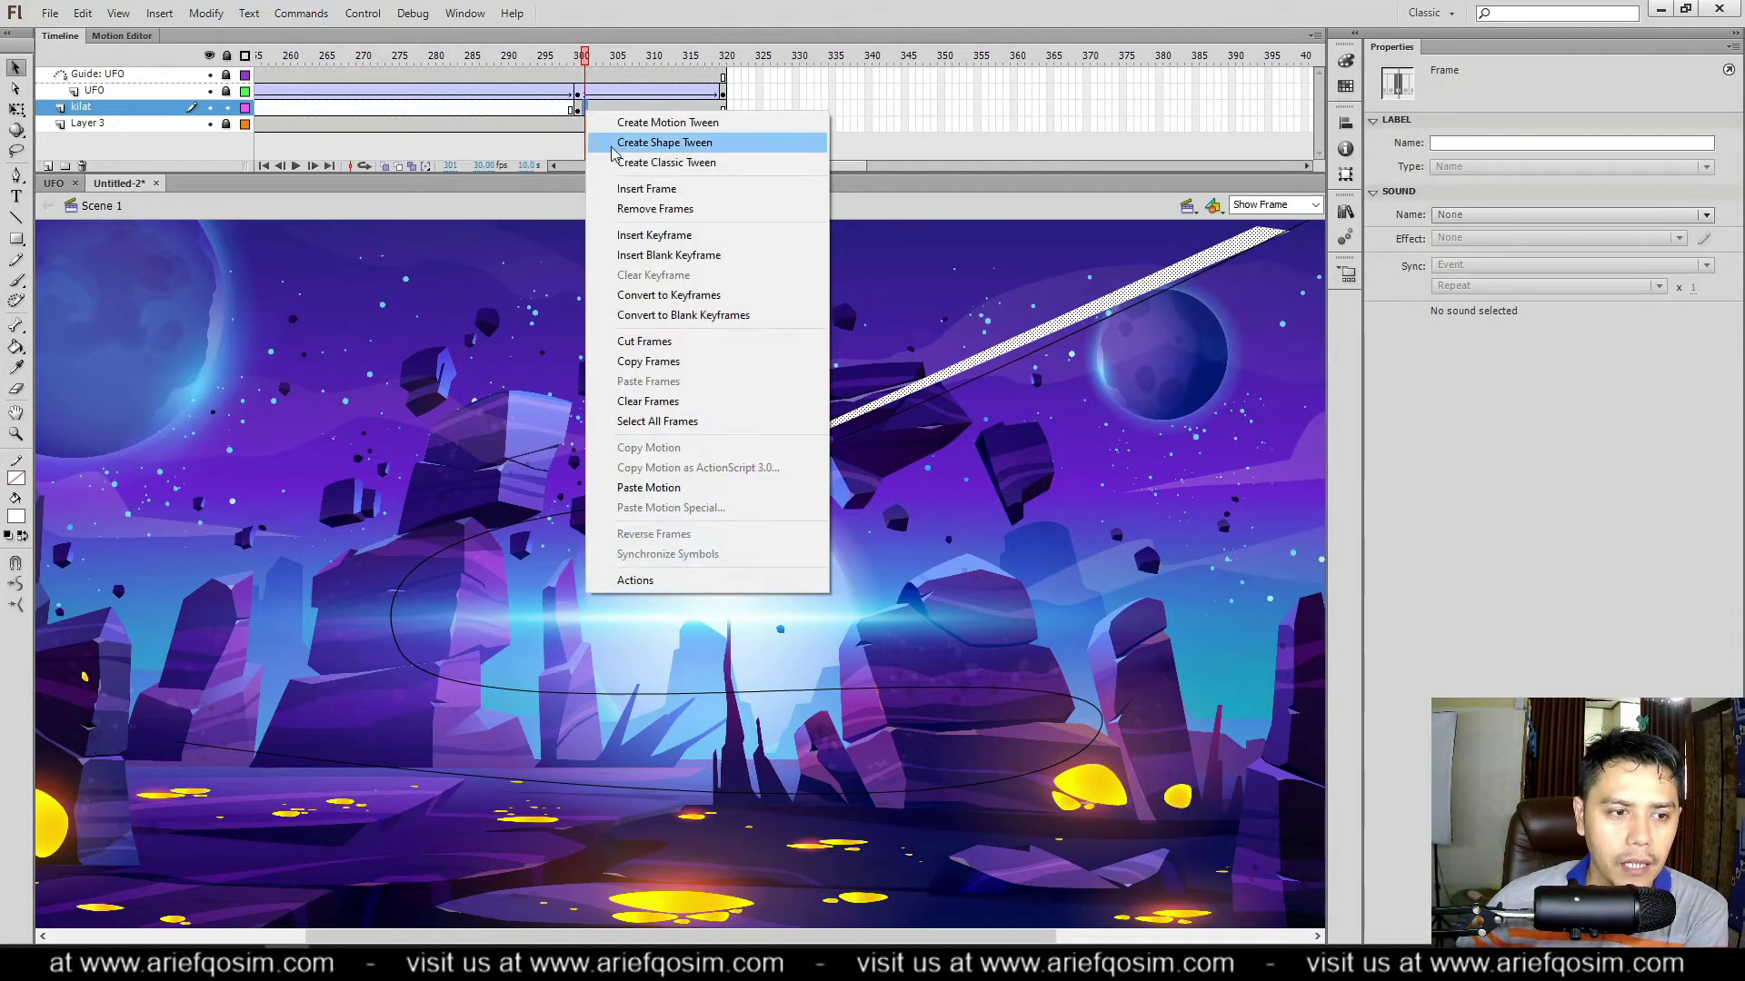
click(655, 236)
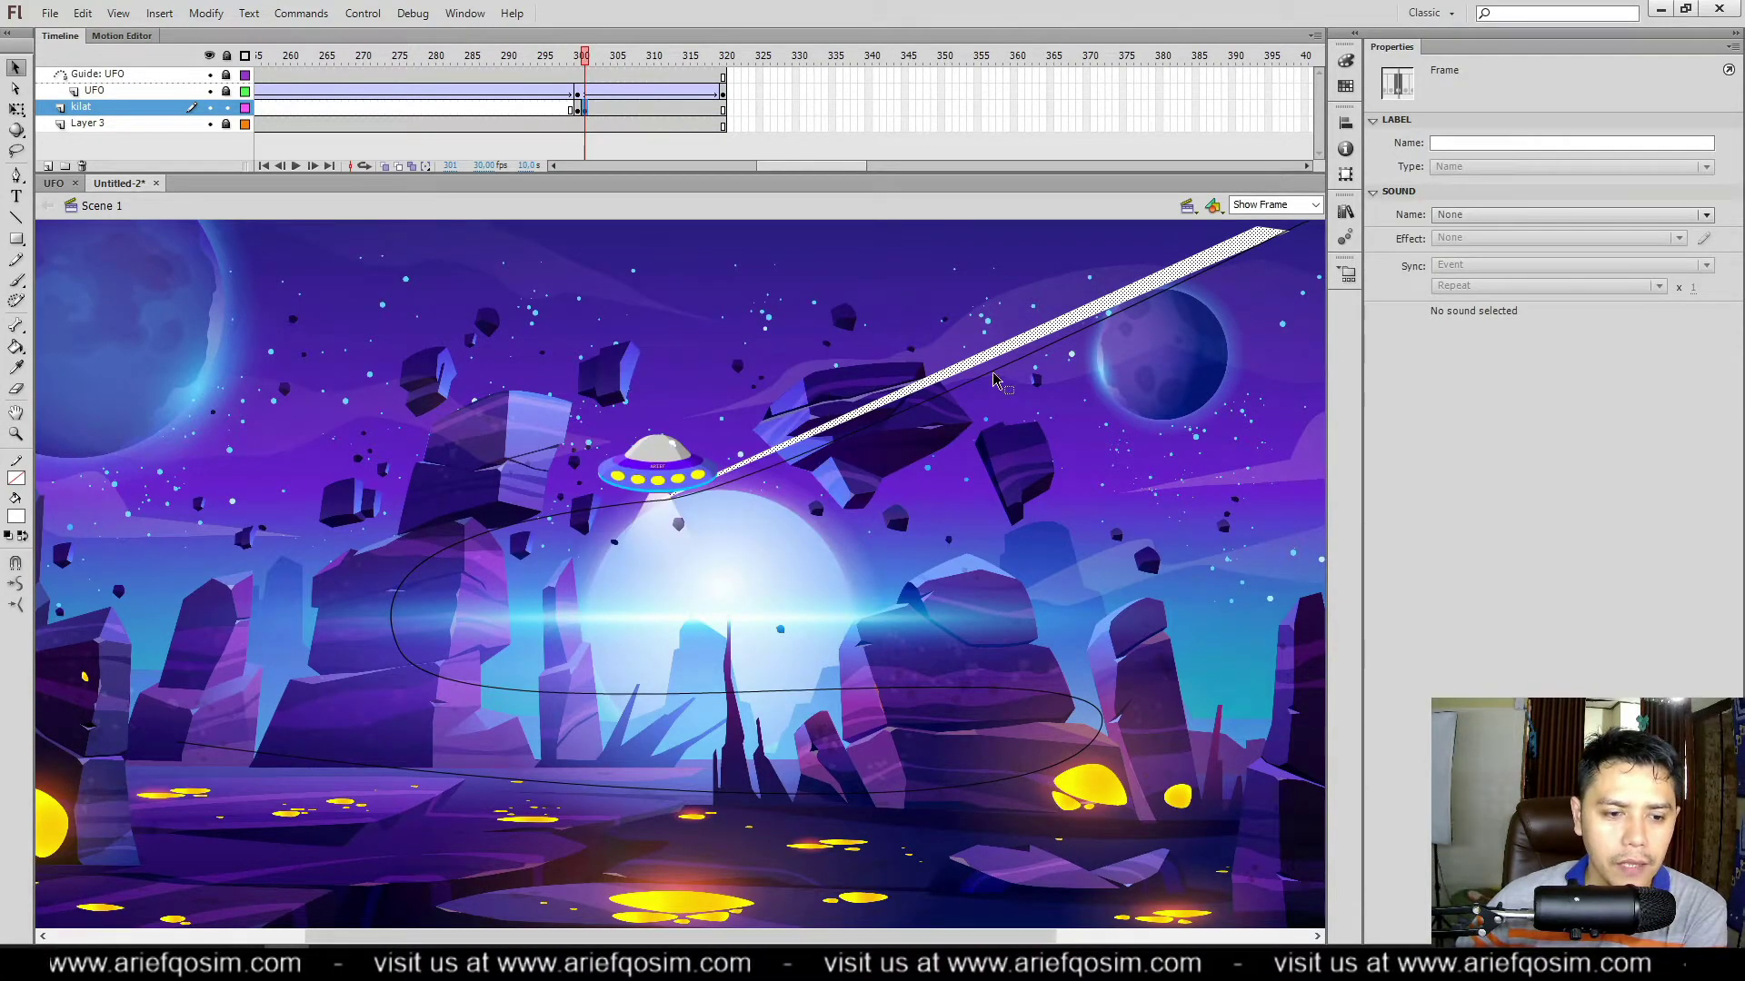
click(1290, 300)
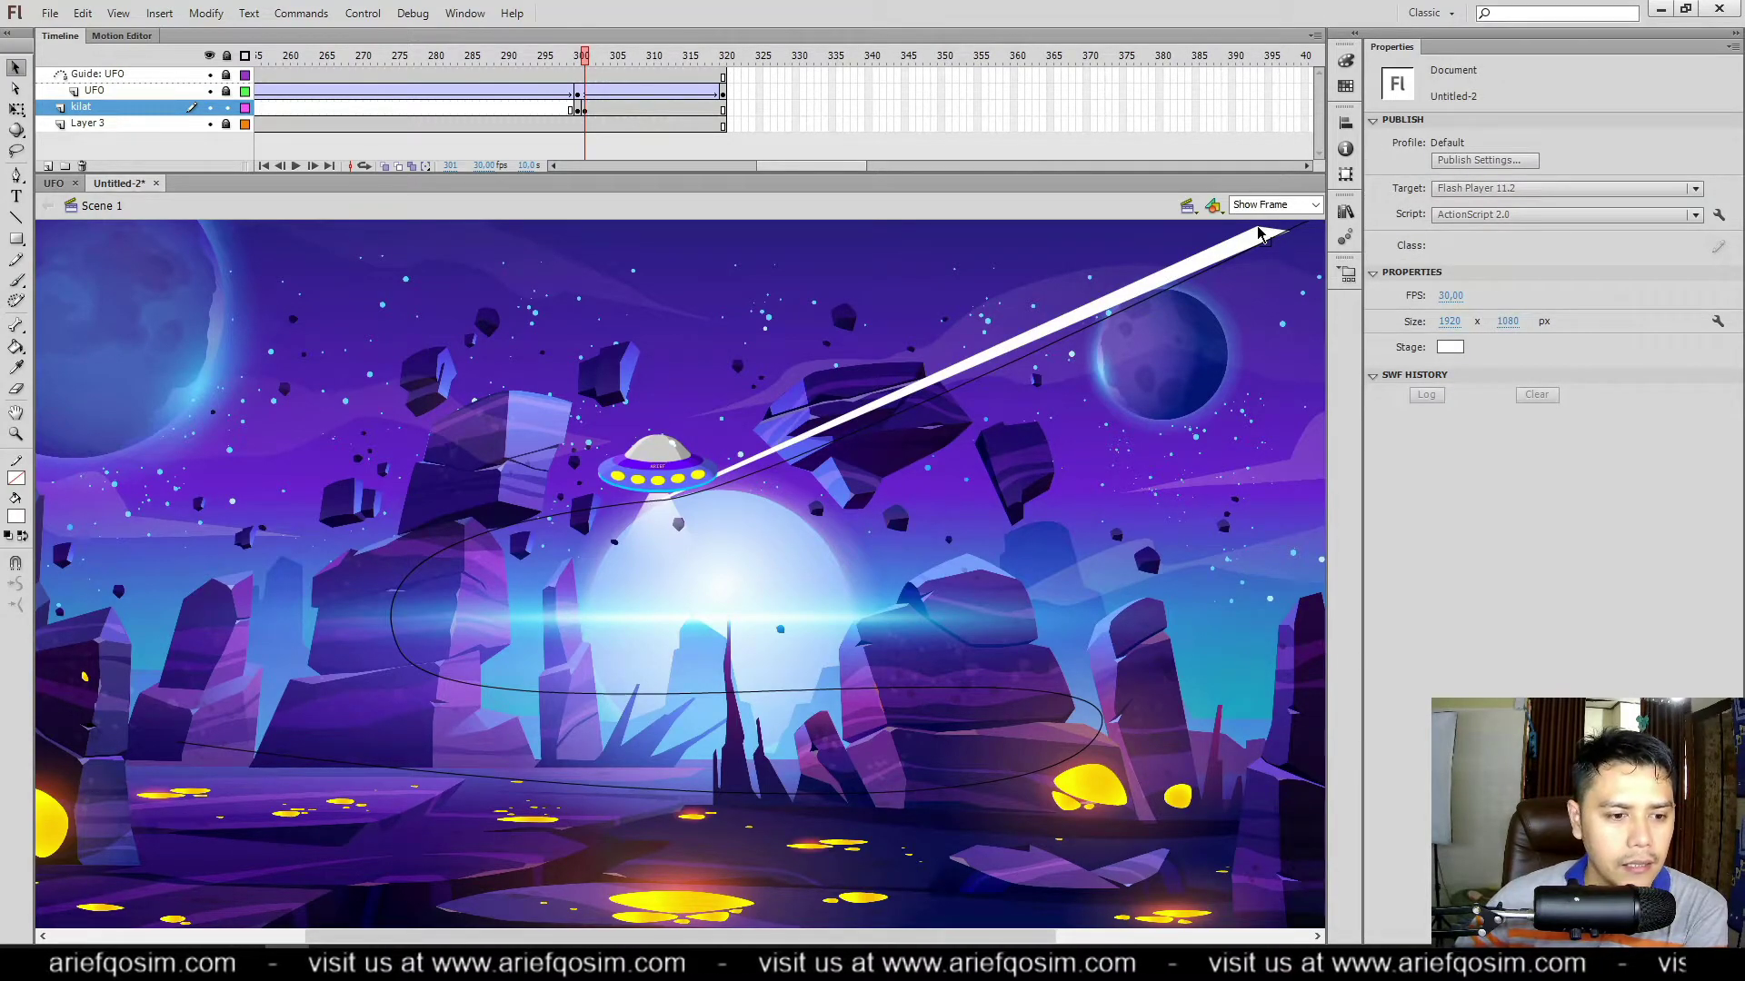
drag(1258, 233, 1152, 277)
drag(808, 391, 600, 472)
drag(1291, 234, 719, 476)
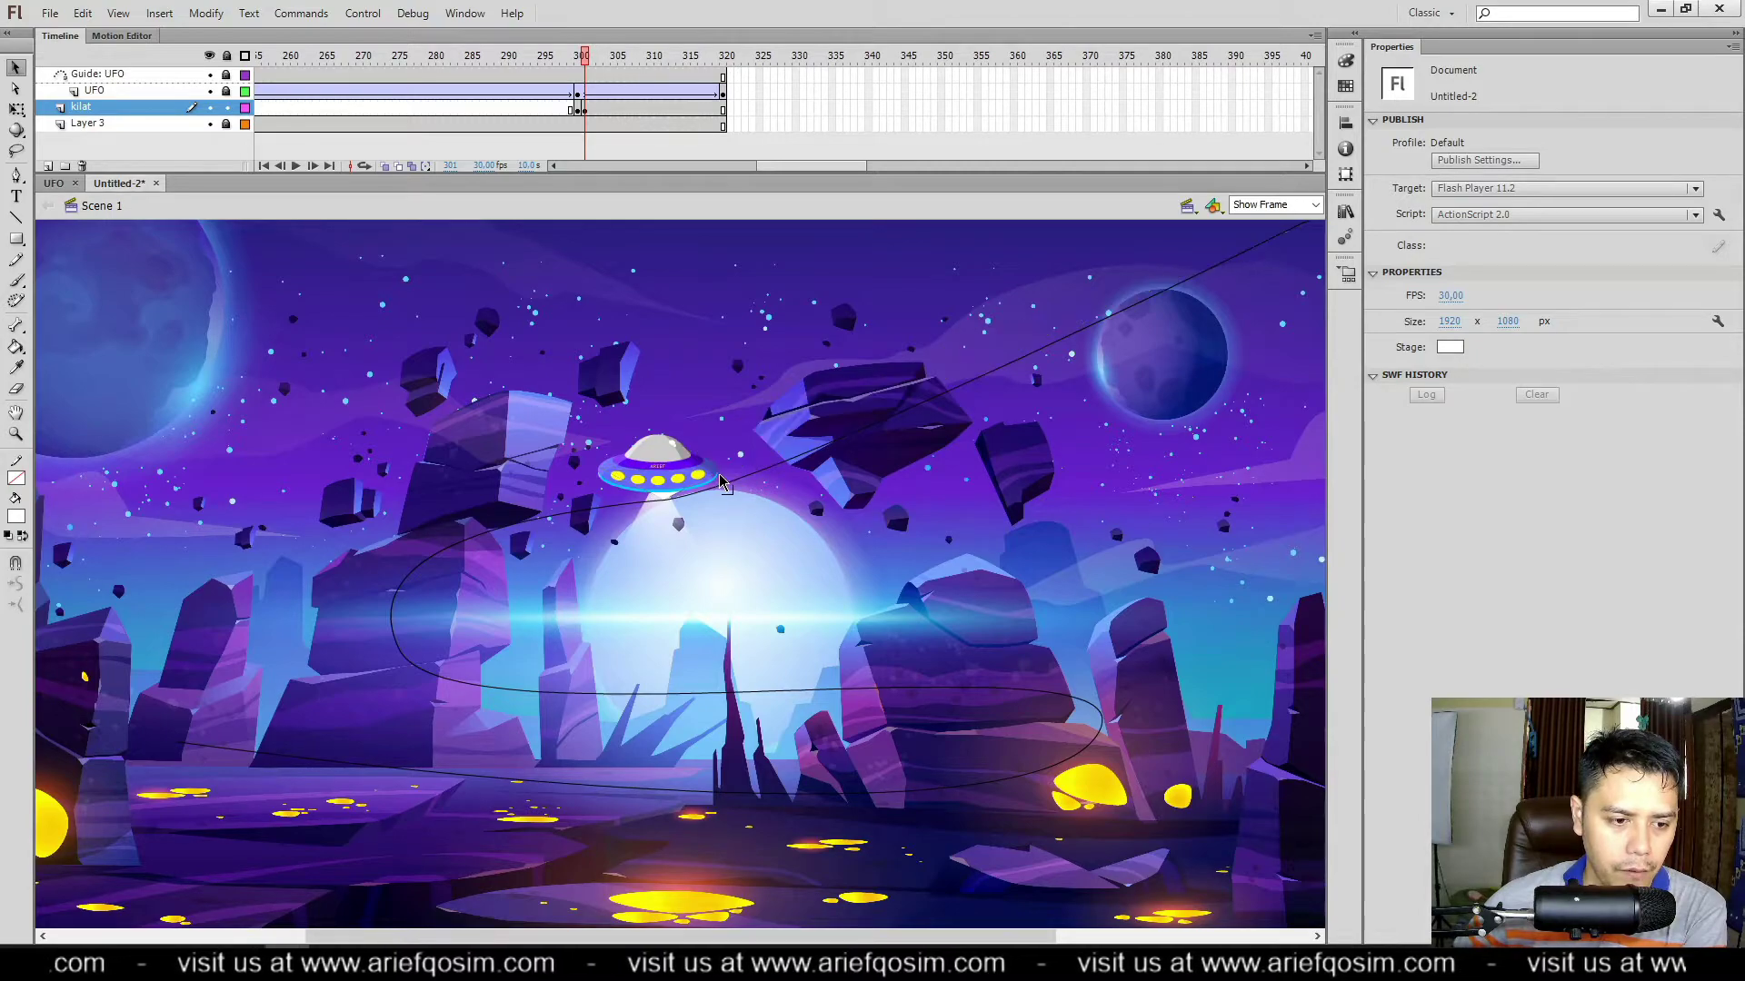
Step: Insert keyframes at frames 302 and 303 of the kilat layer, checking the streak with the UFO hidden and fitting its edge to the moving UFO
right_click(592, 109)
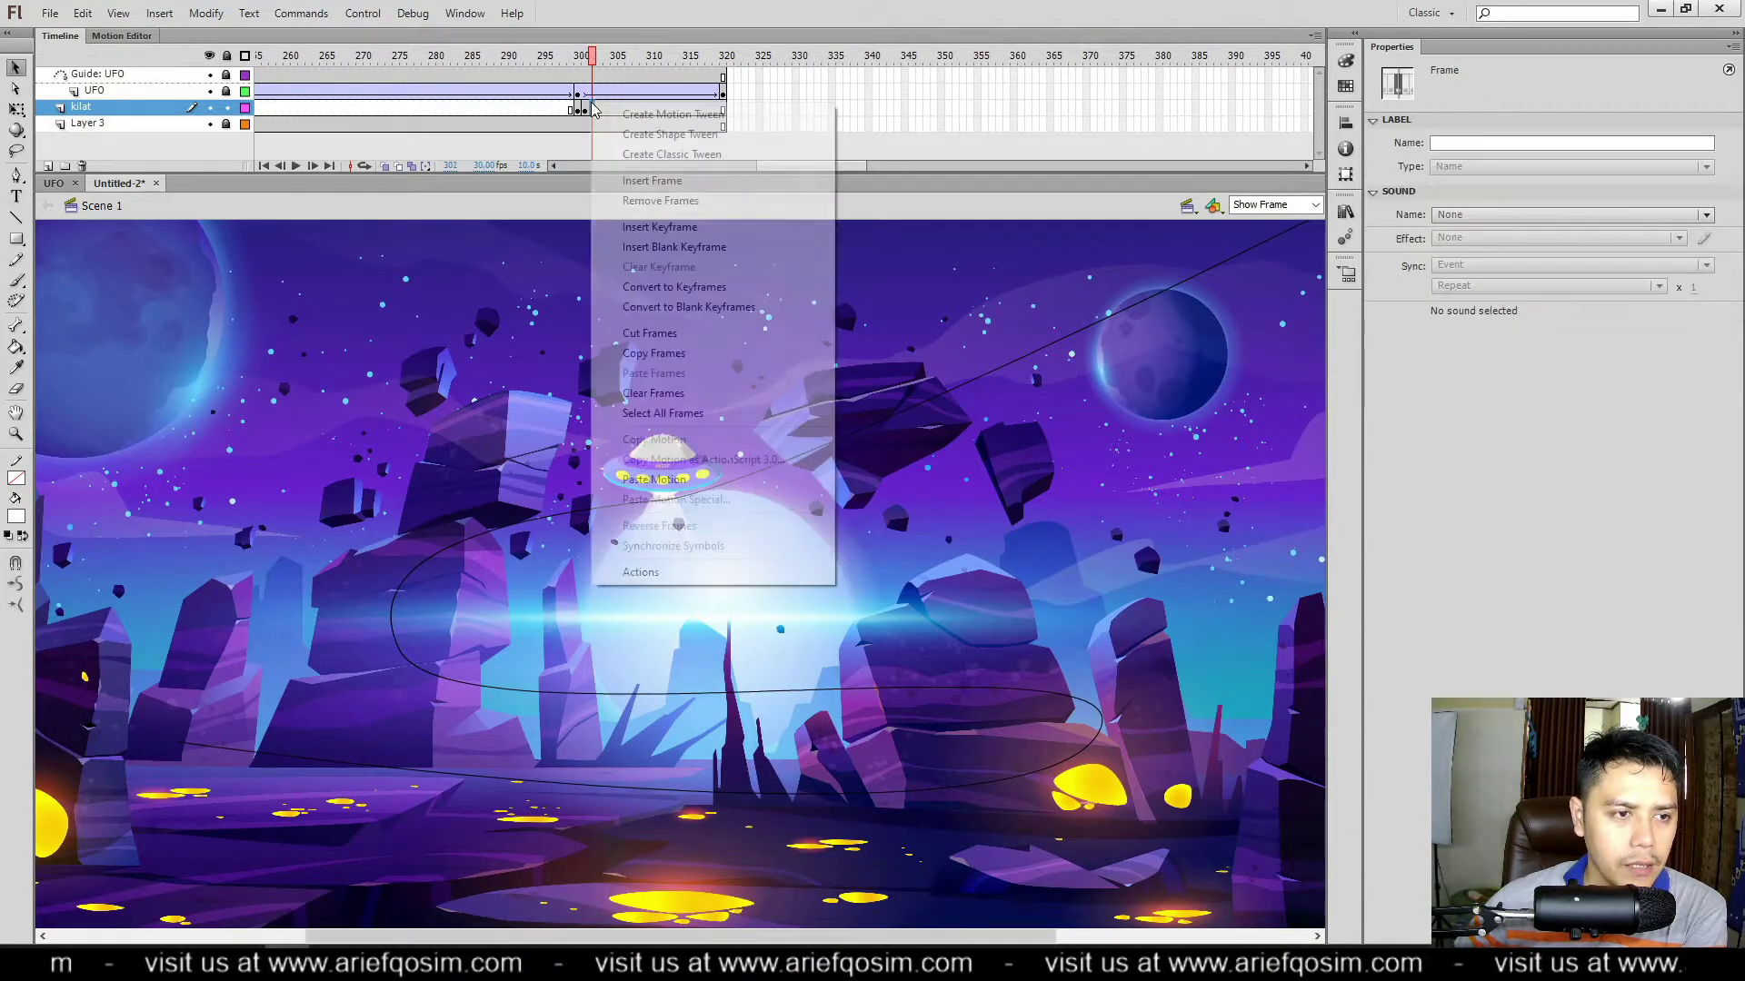
click(667, 228)
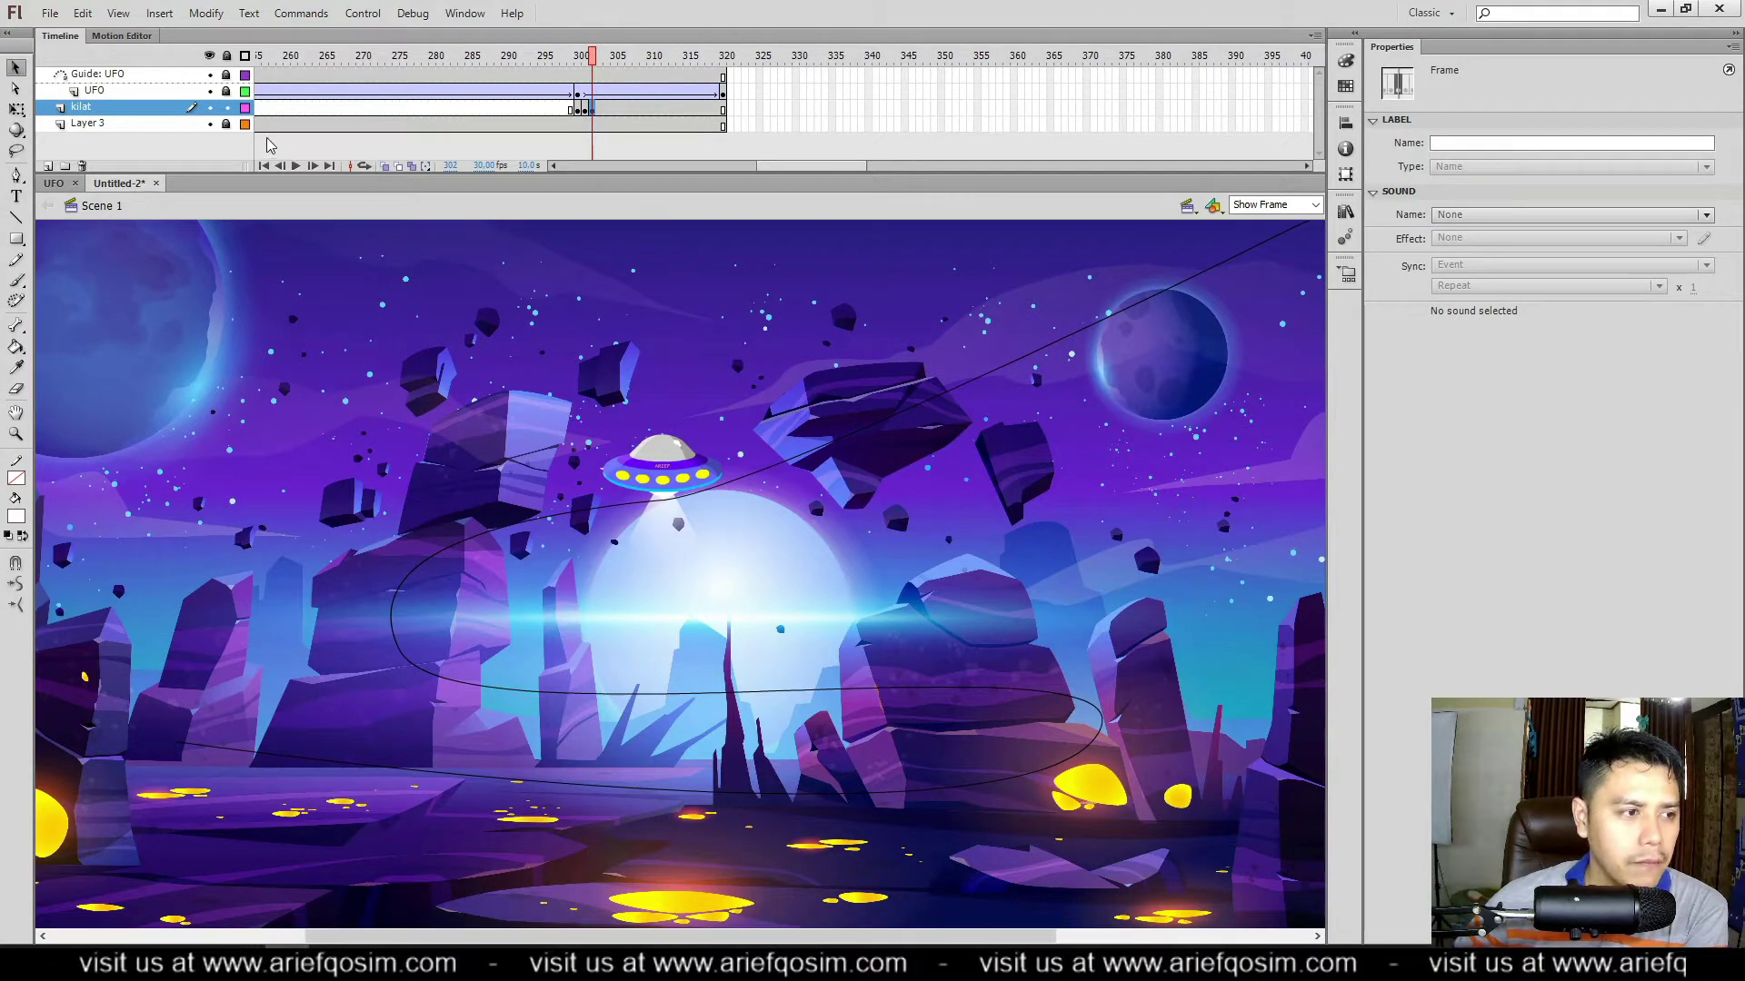
click(210, 91)
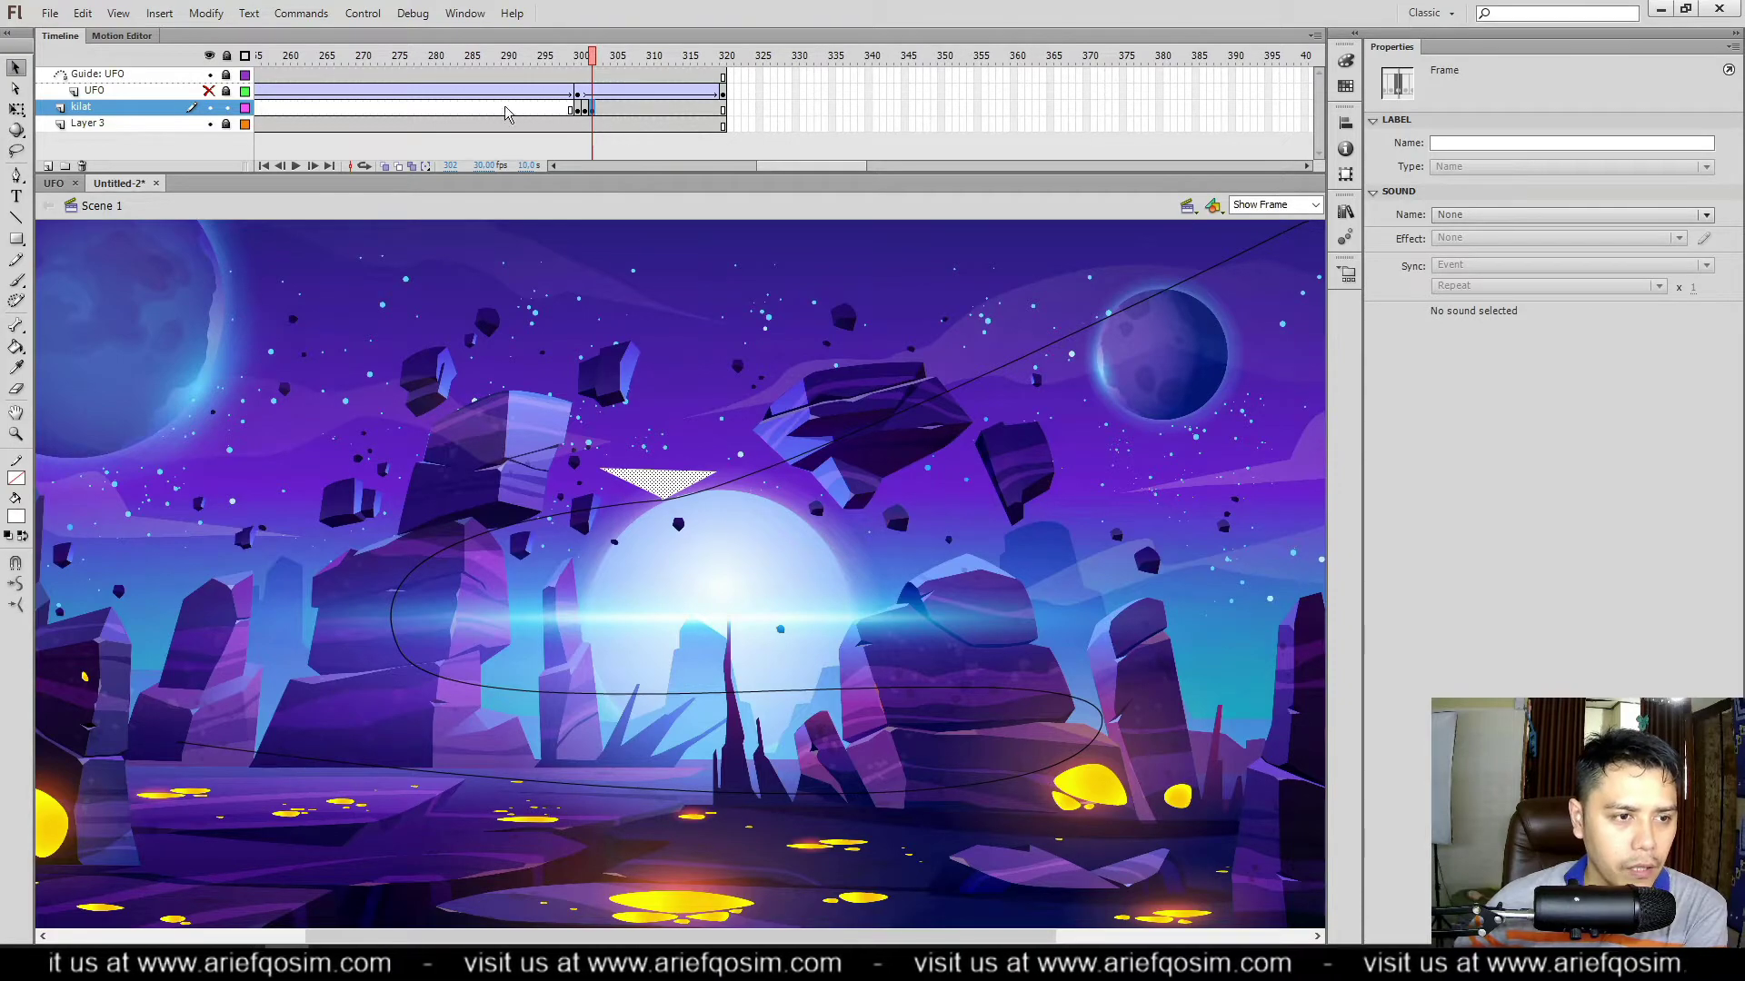
click(210, 91)
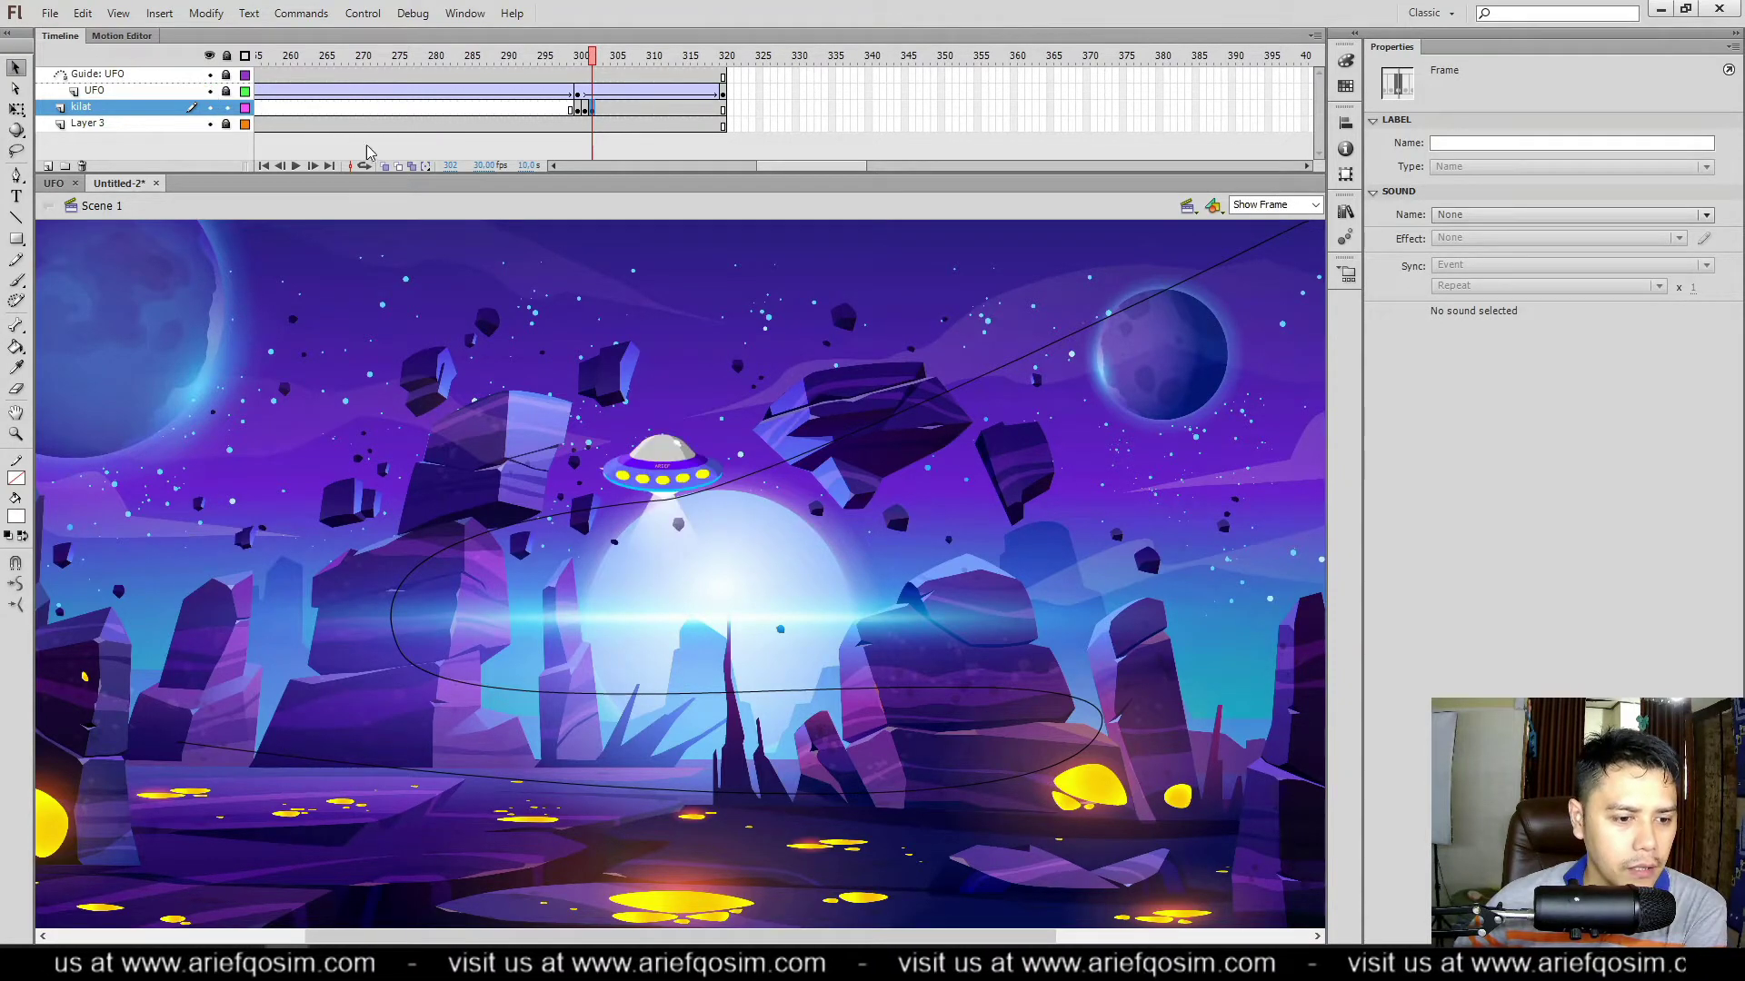
right_click(599, 109)
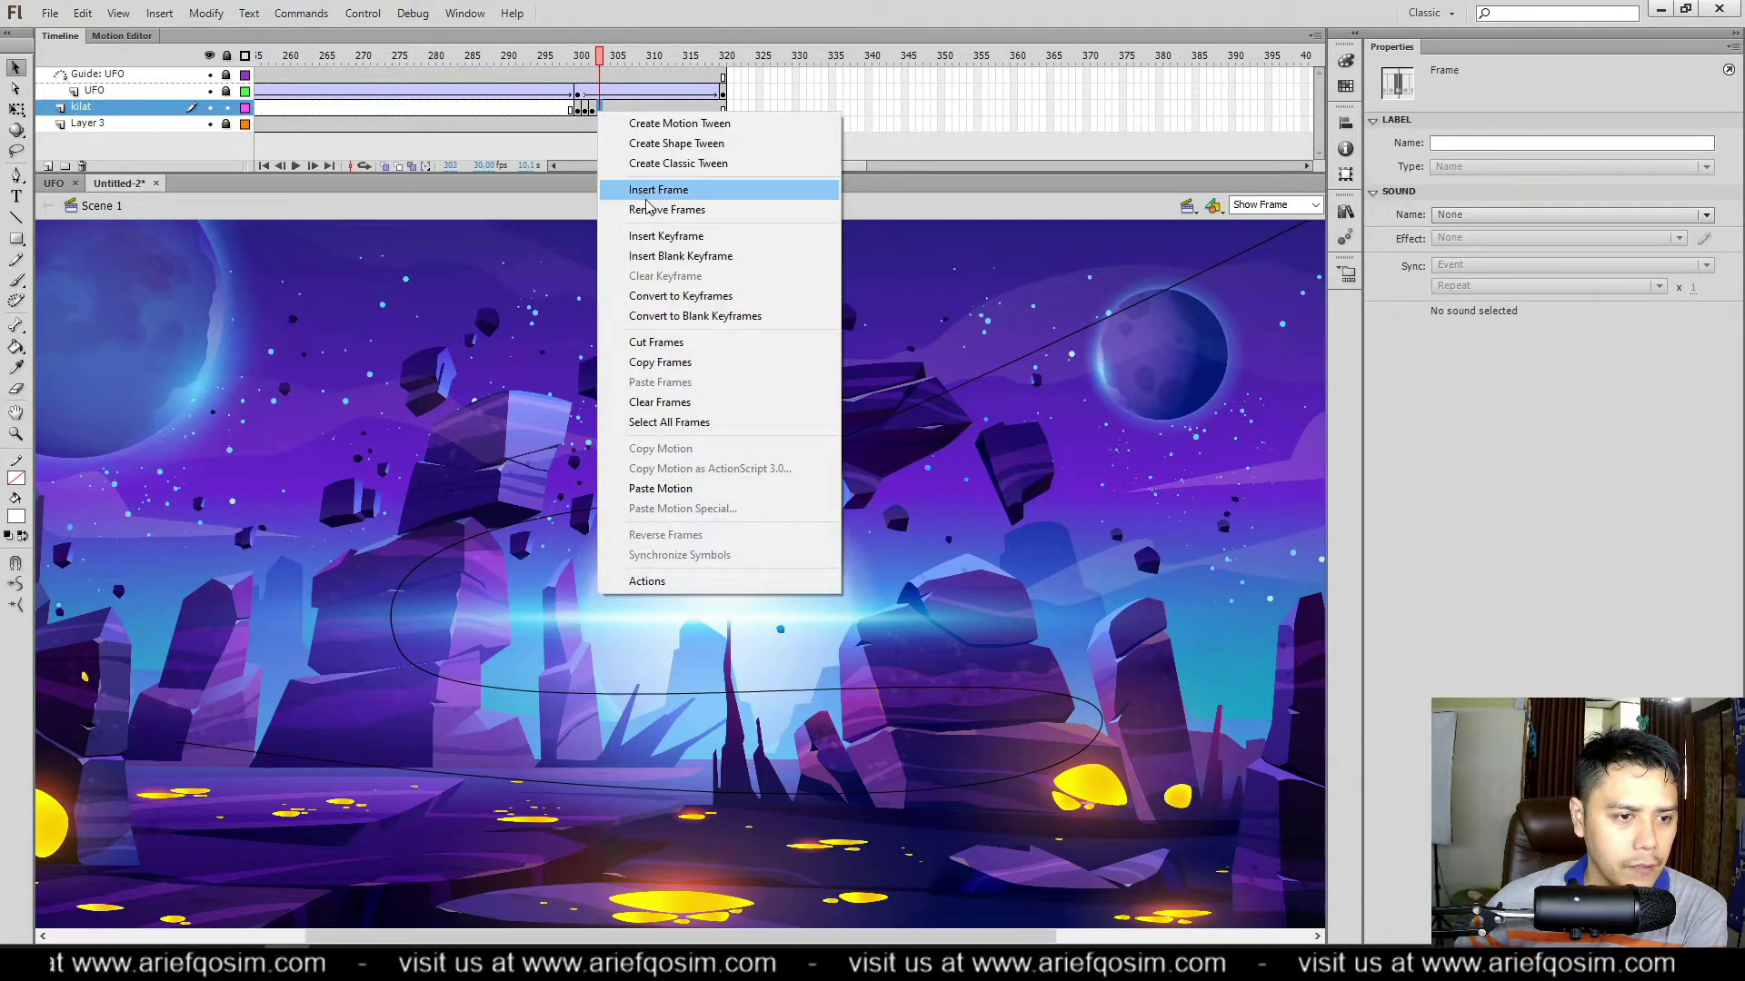
click(665, 235)
click(586, 449)
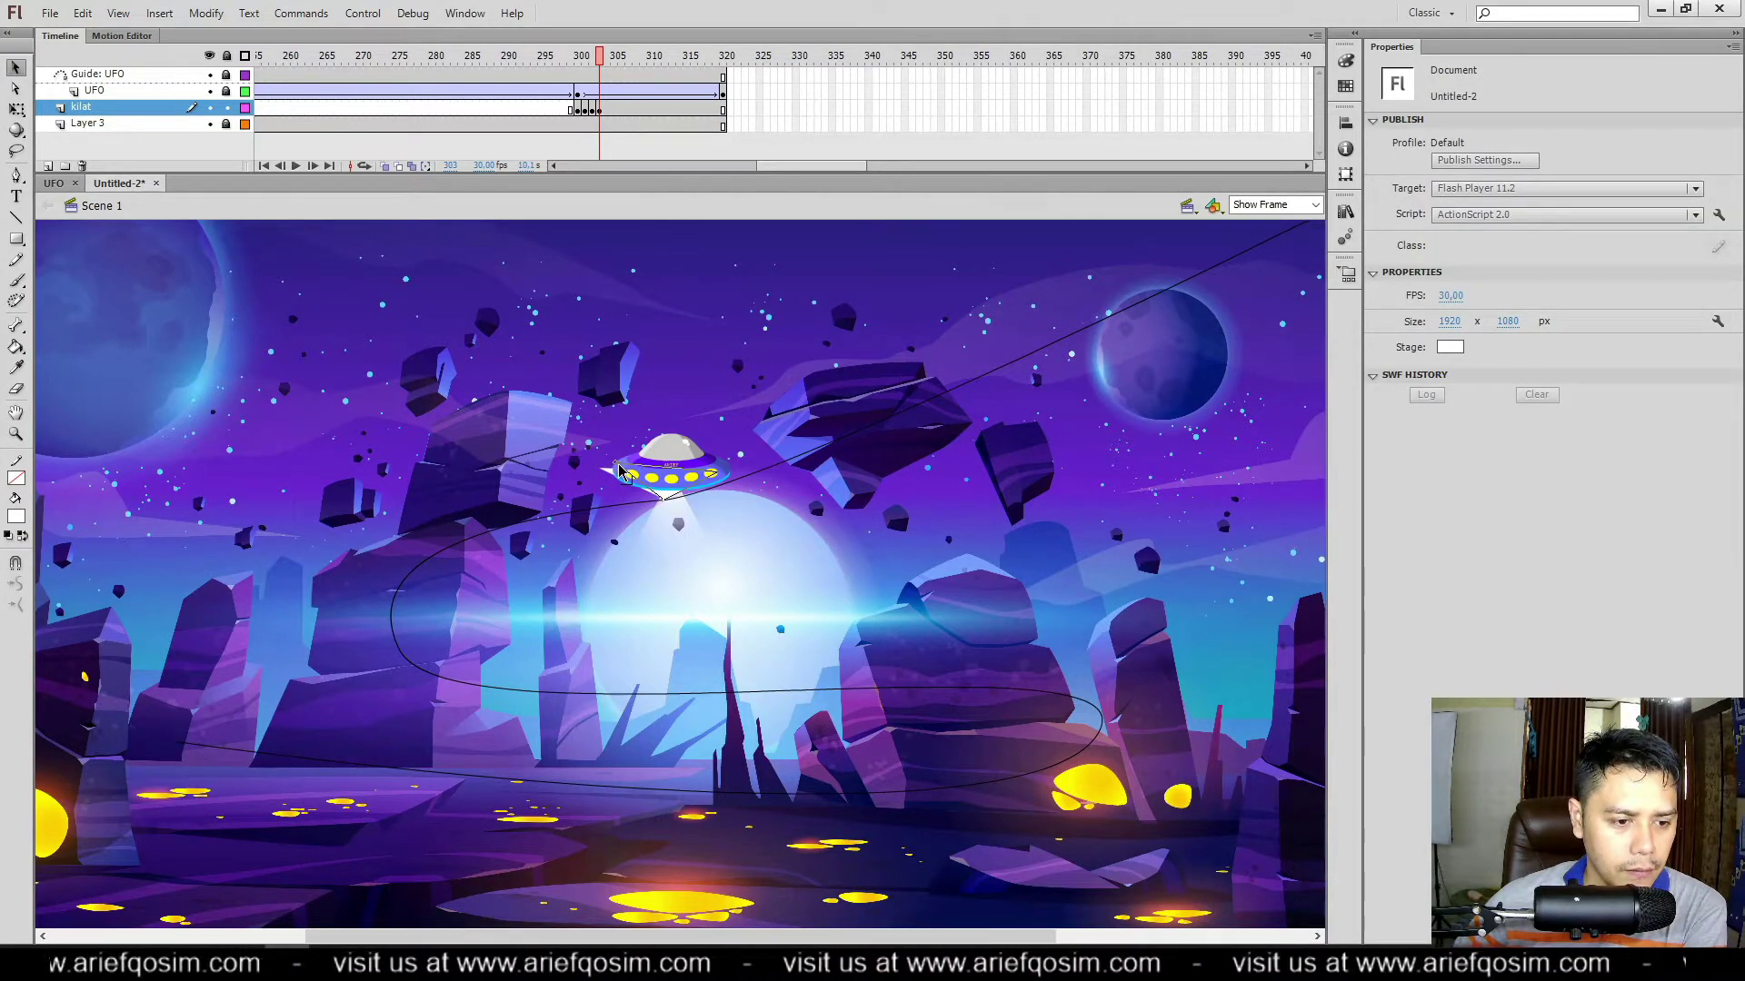
Step: Insert keyframes at frames 304 and 305 of the kilat layer and move the streak's corners to follow the UFO, temporarily hiding the UFO layer
right_click(607, 110)
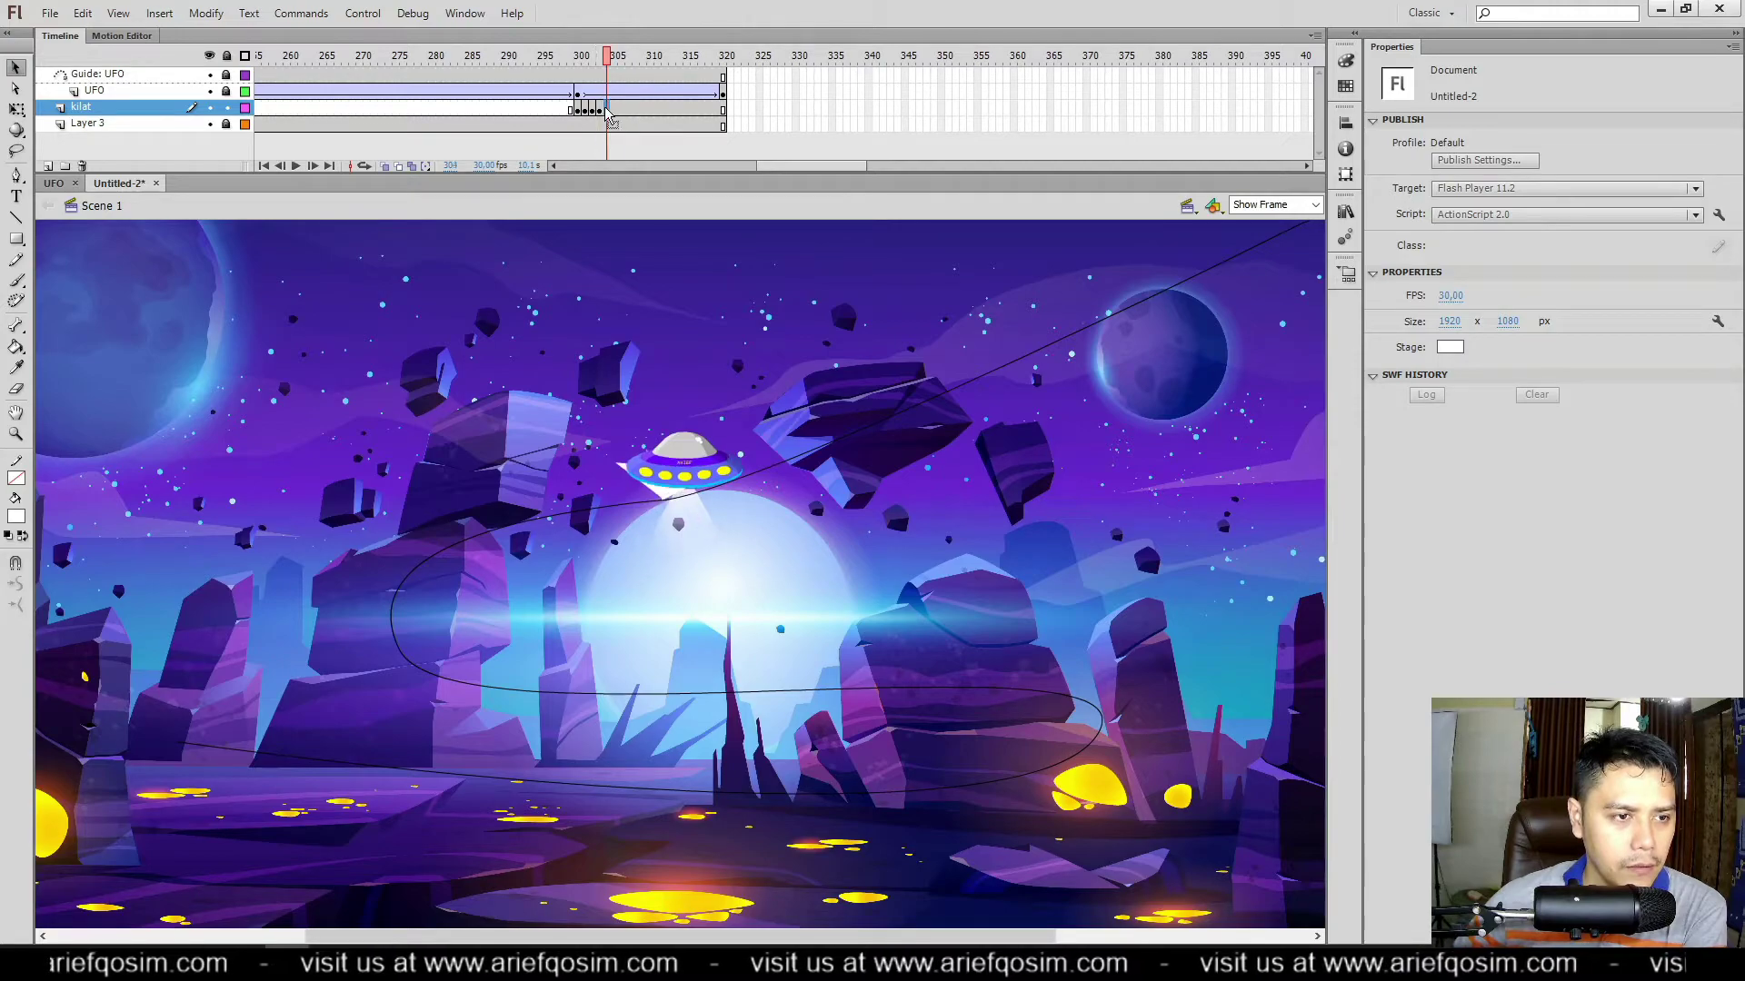
click(665, 234)
click(622, 440)
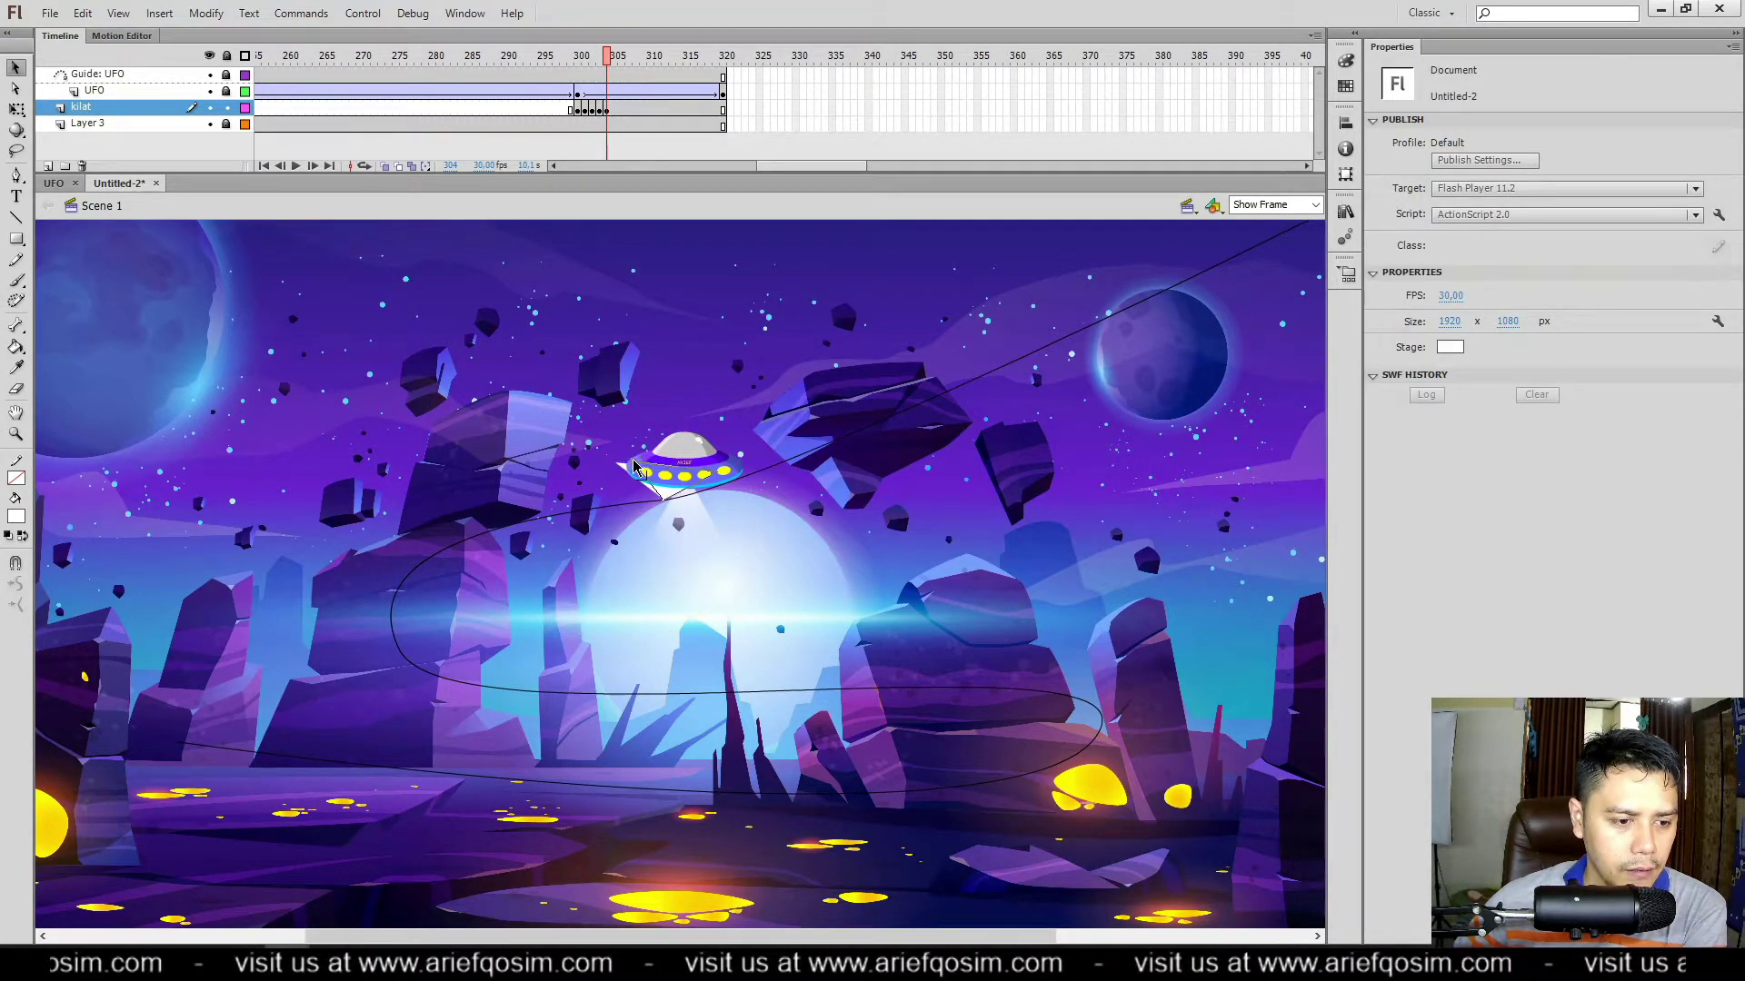
right_click(617, 110)
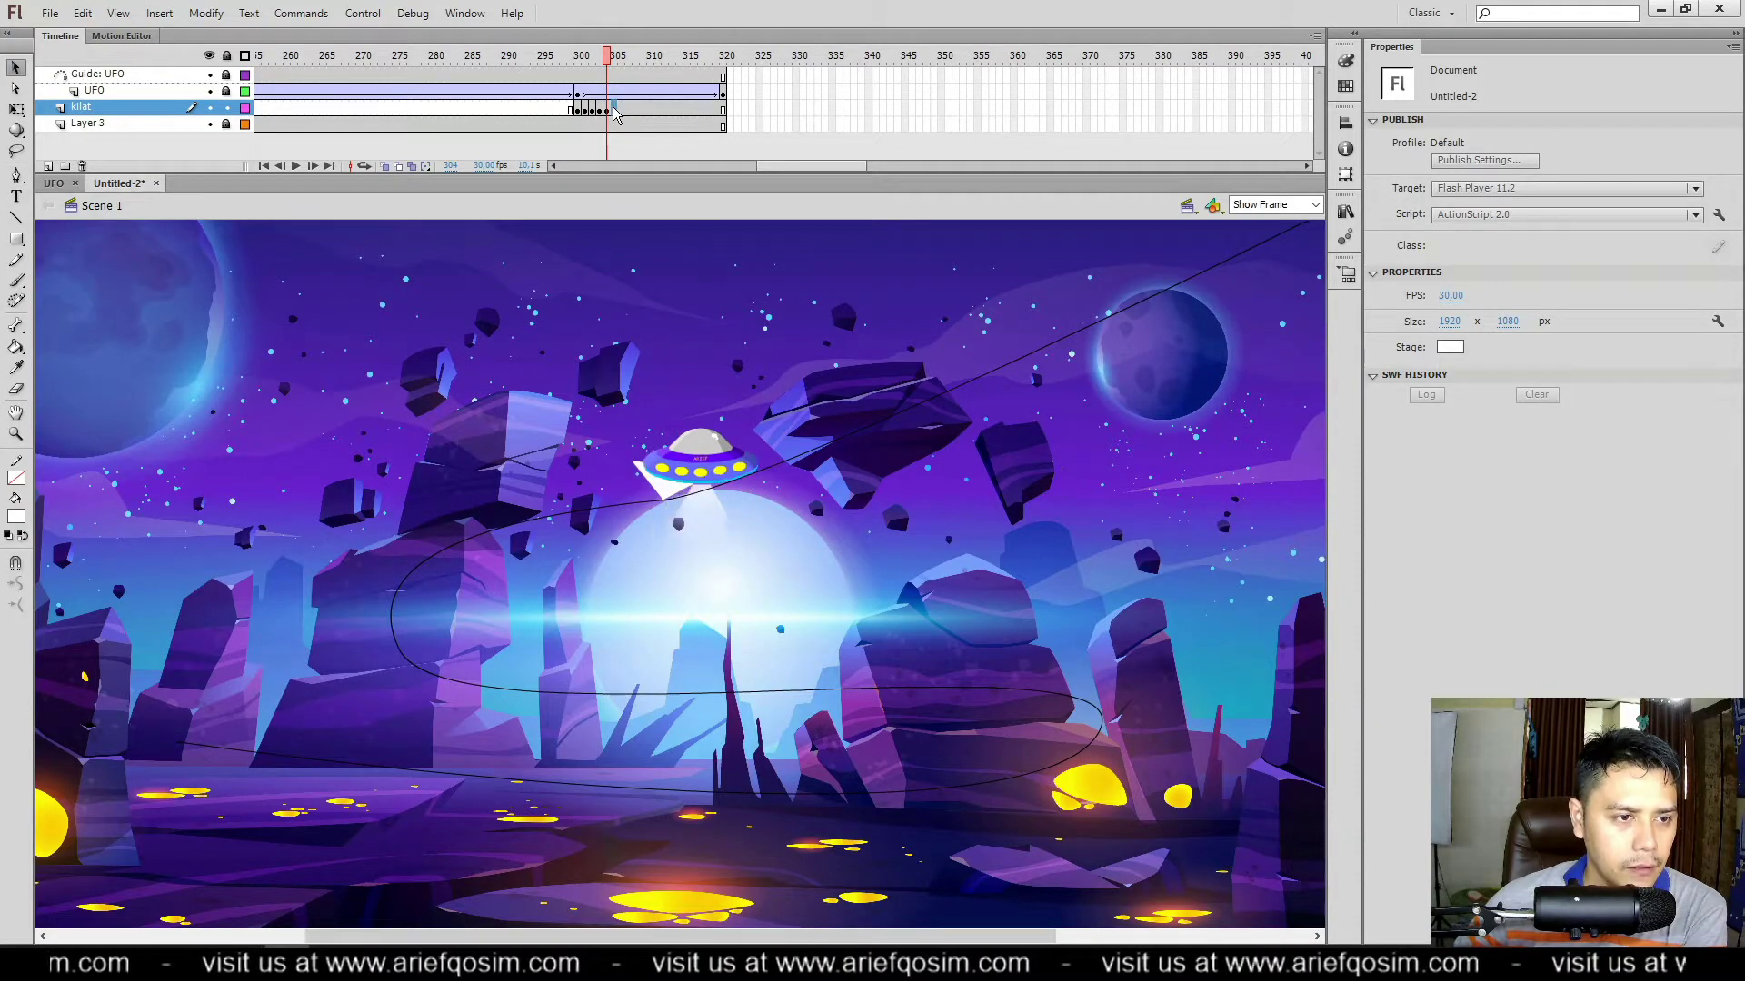
click(673, 232)
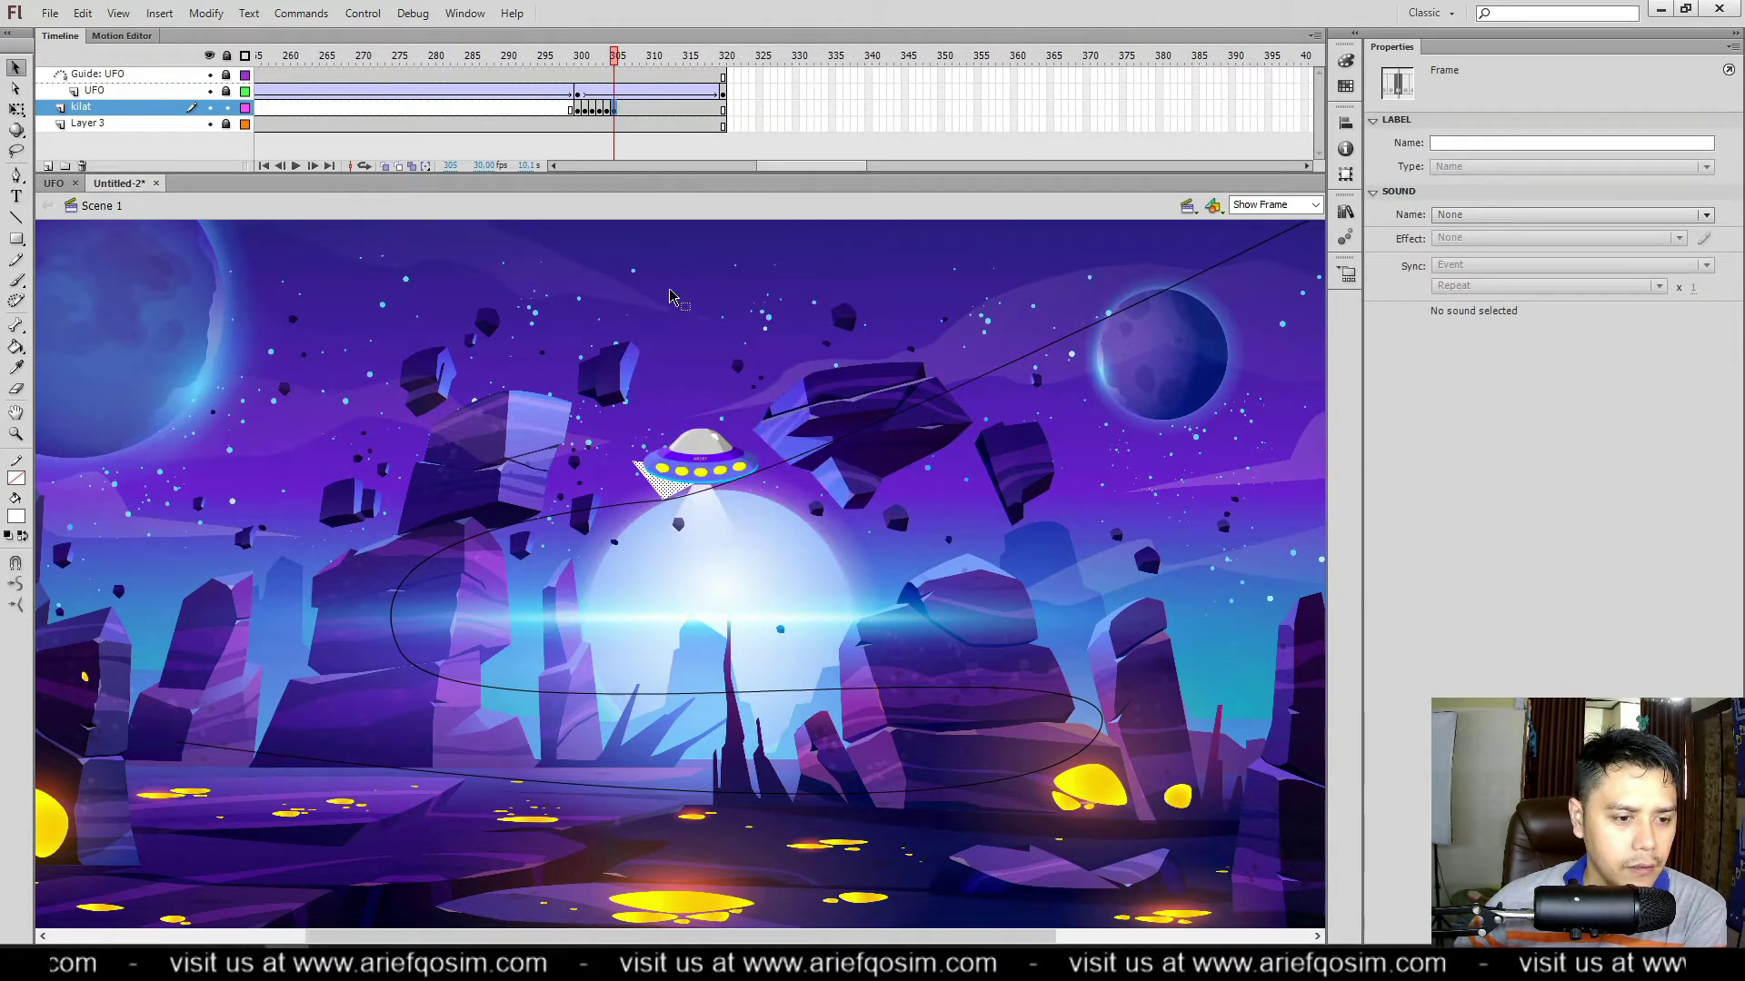
click(647, 465)
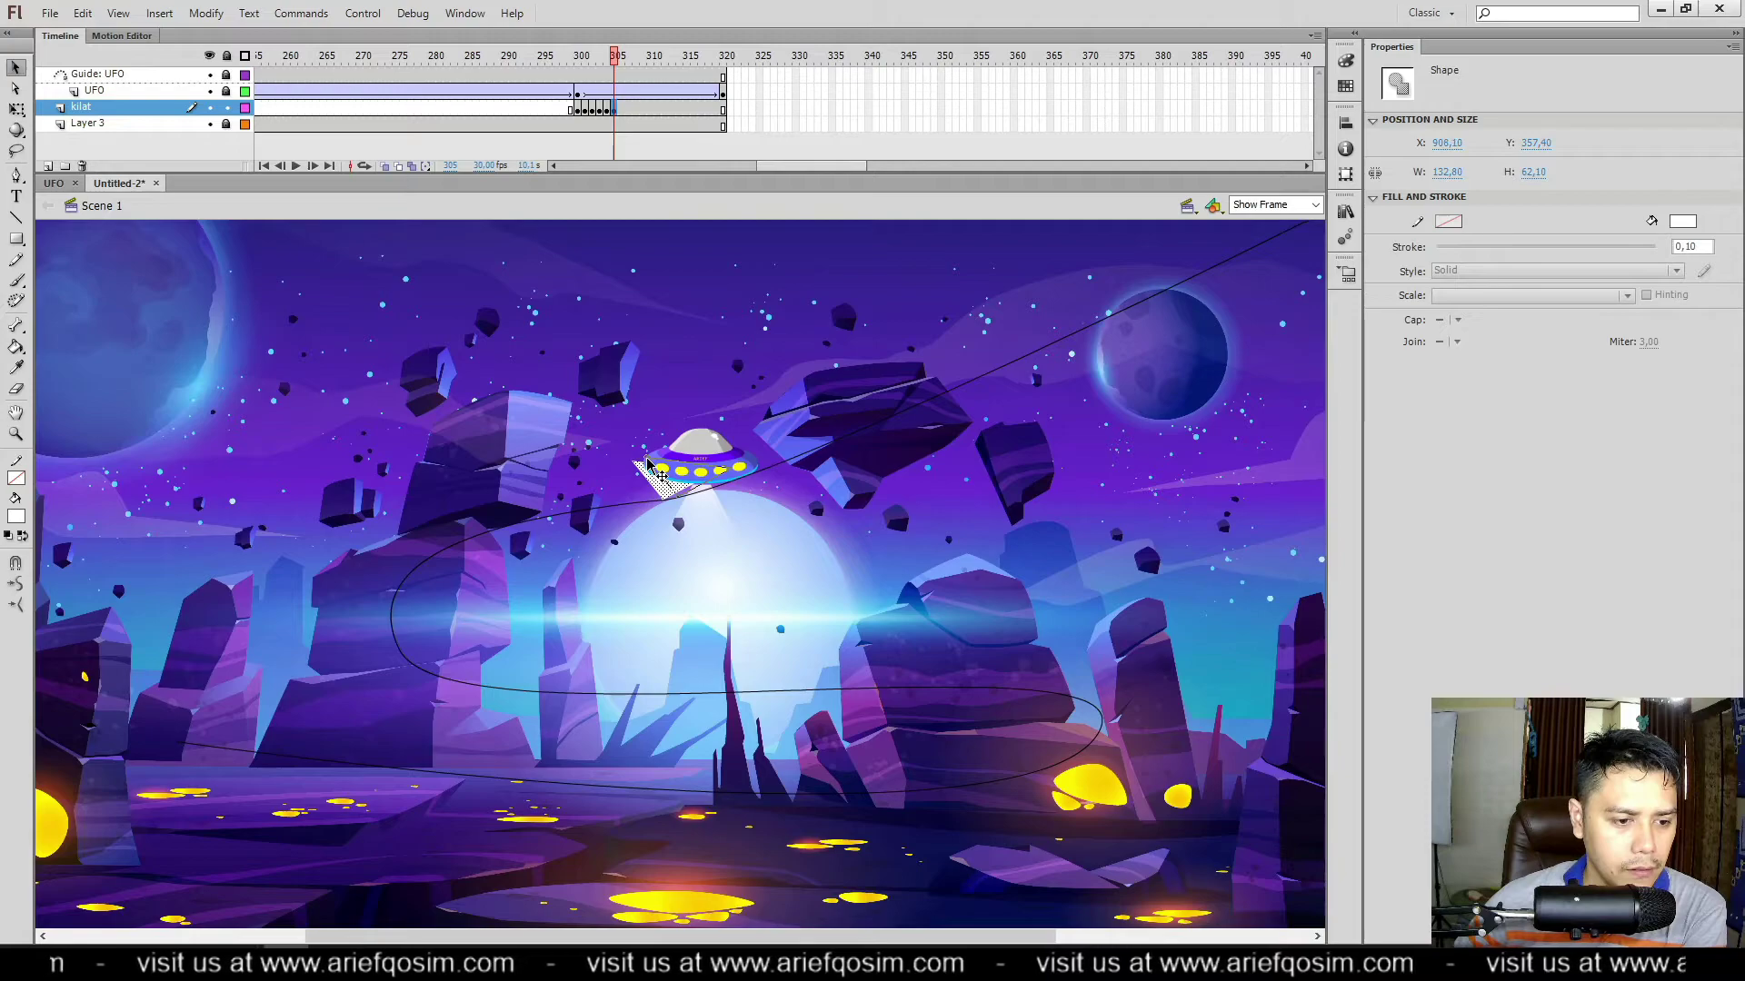
click(639, 475)
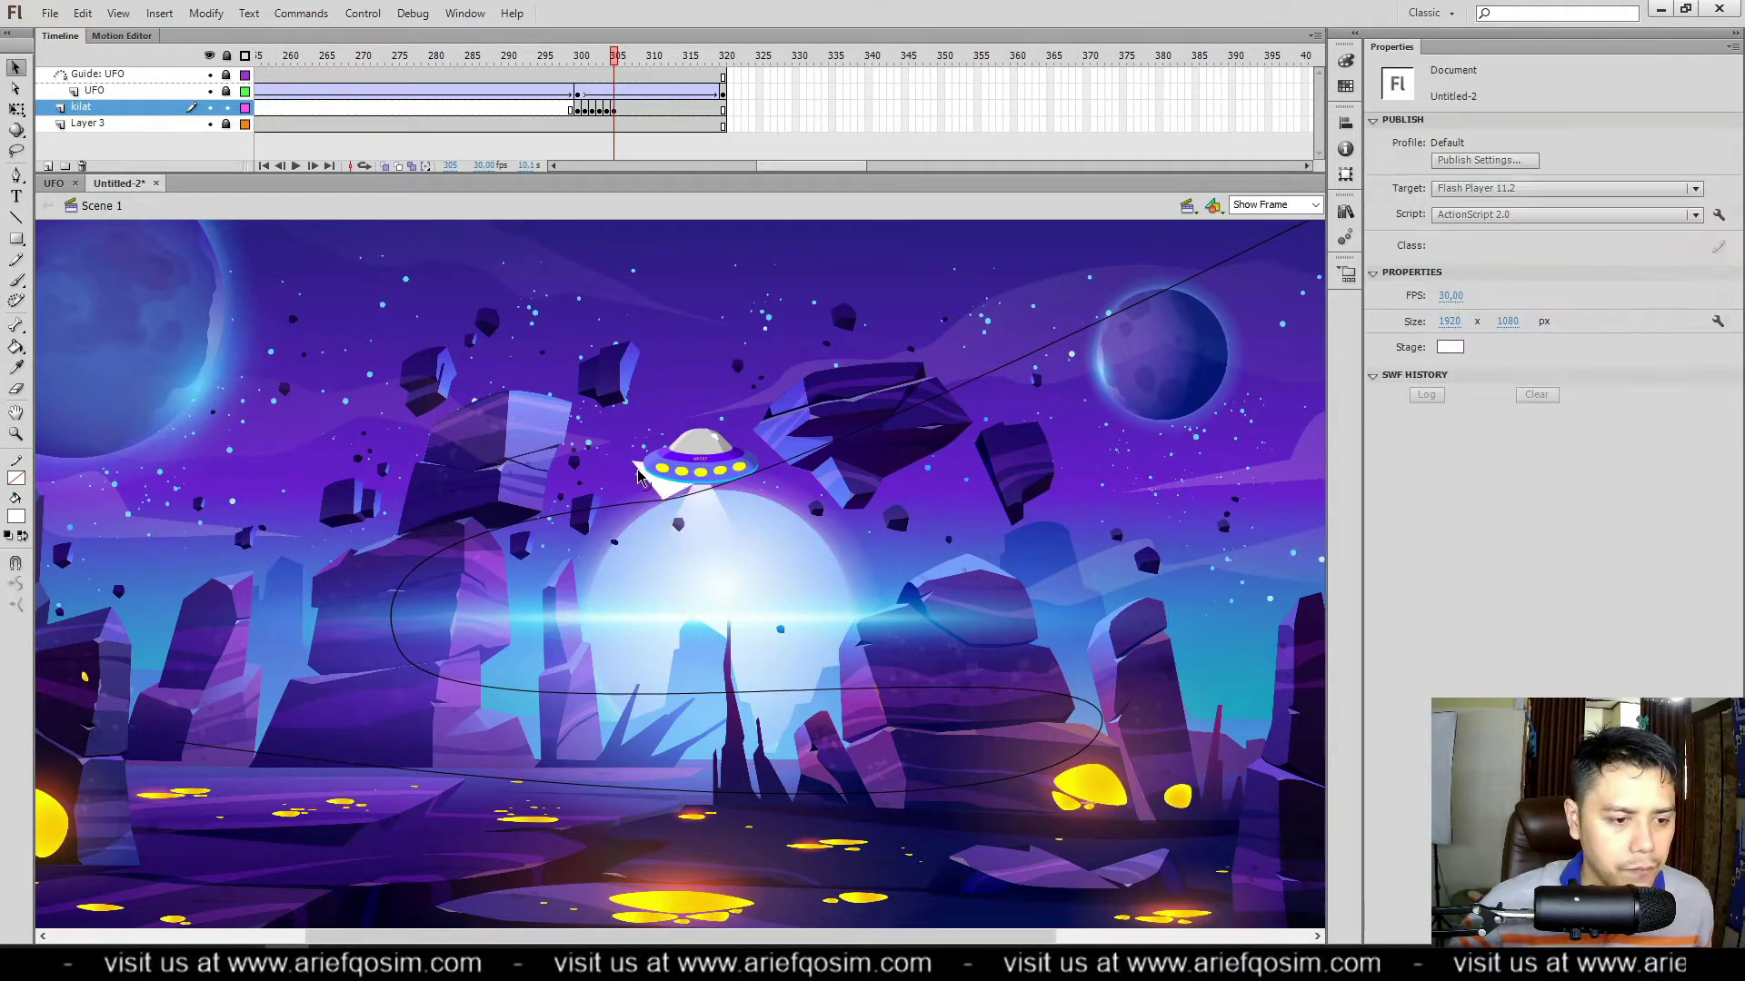
drag(636, 469, 716, 478)
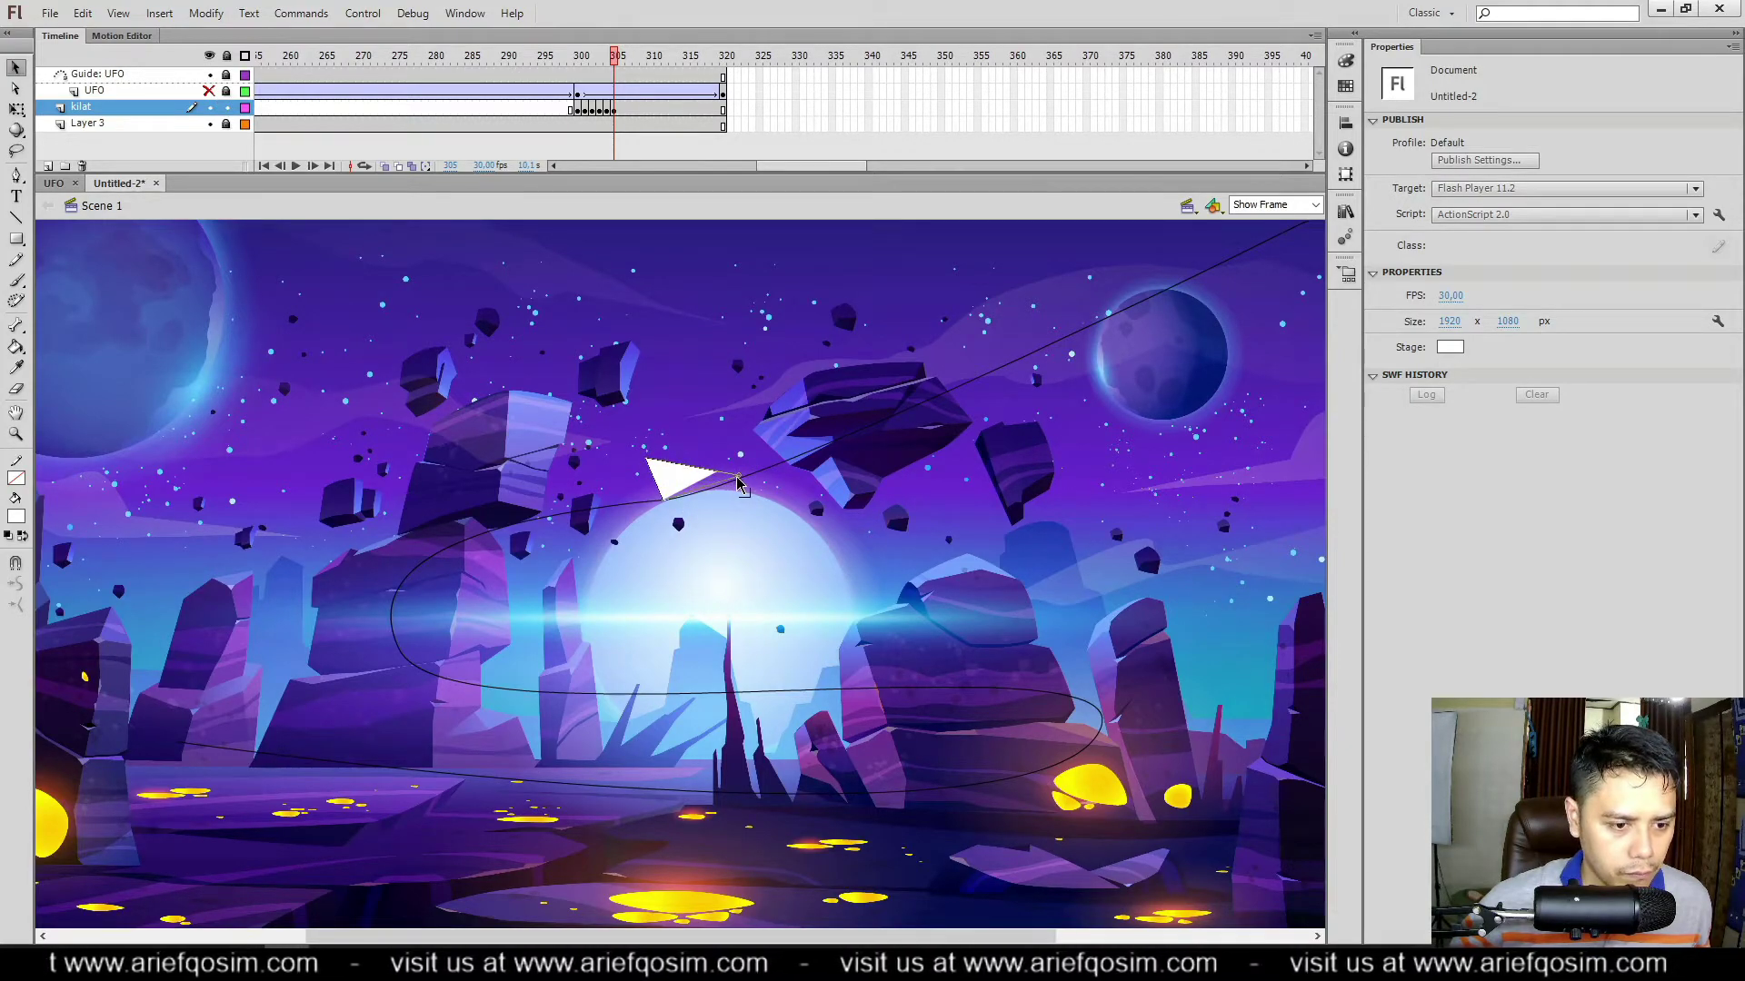
click(209, 91)
Step: Insert keyframes at frames 306 and 307 of the kilat layer and shift the streak's upper corner towards the UFO in each
click(622, 111)
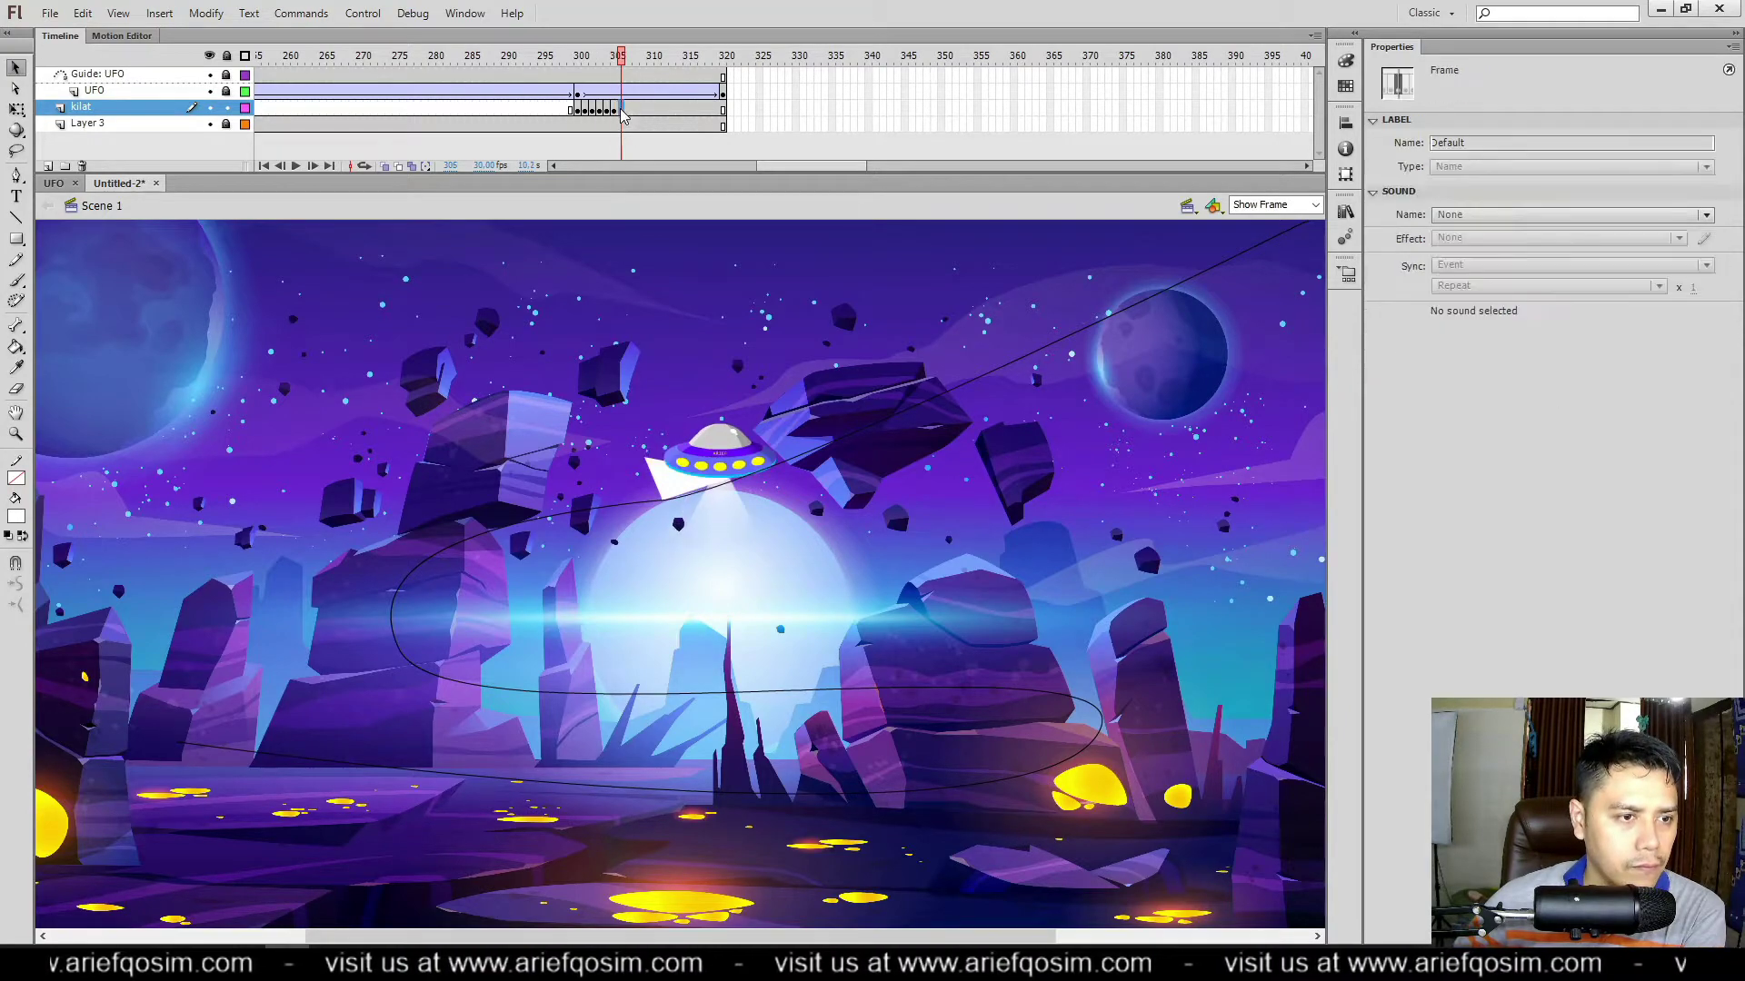
right_click(623, 115)
click(668, 381)
click(643, 395)
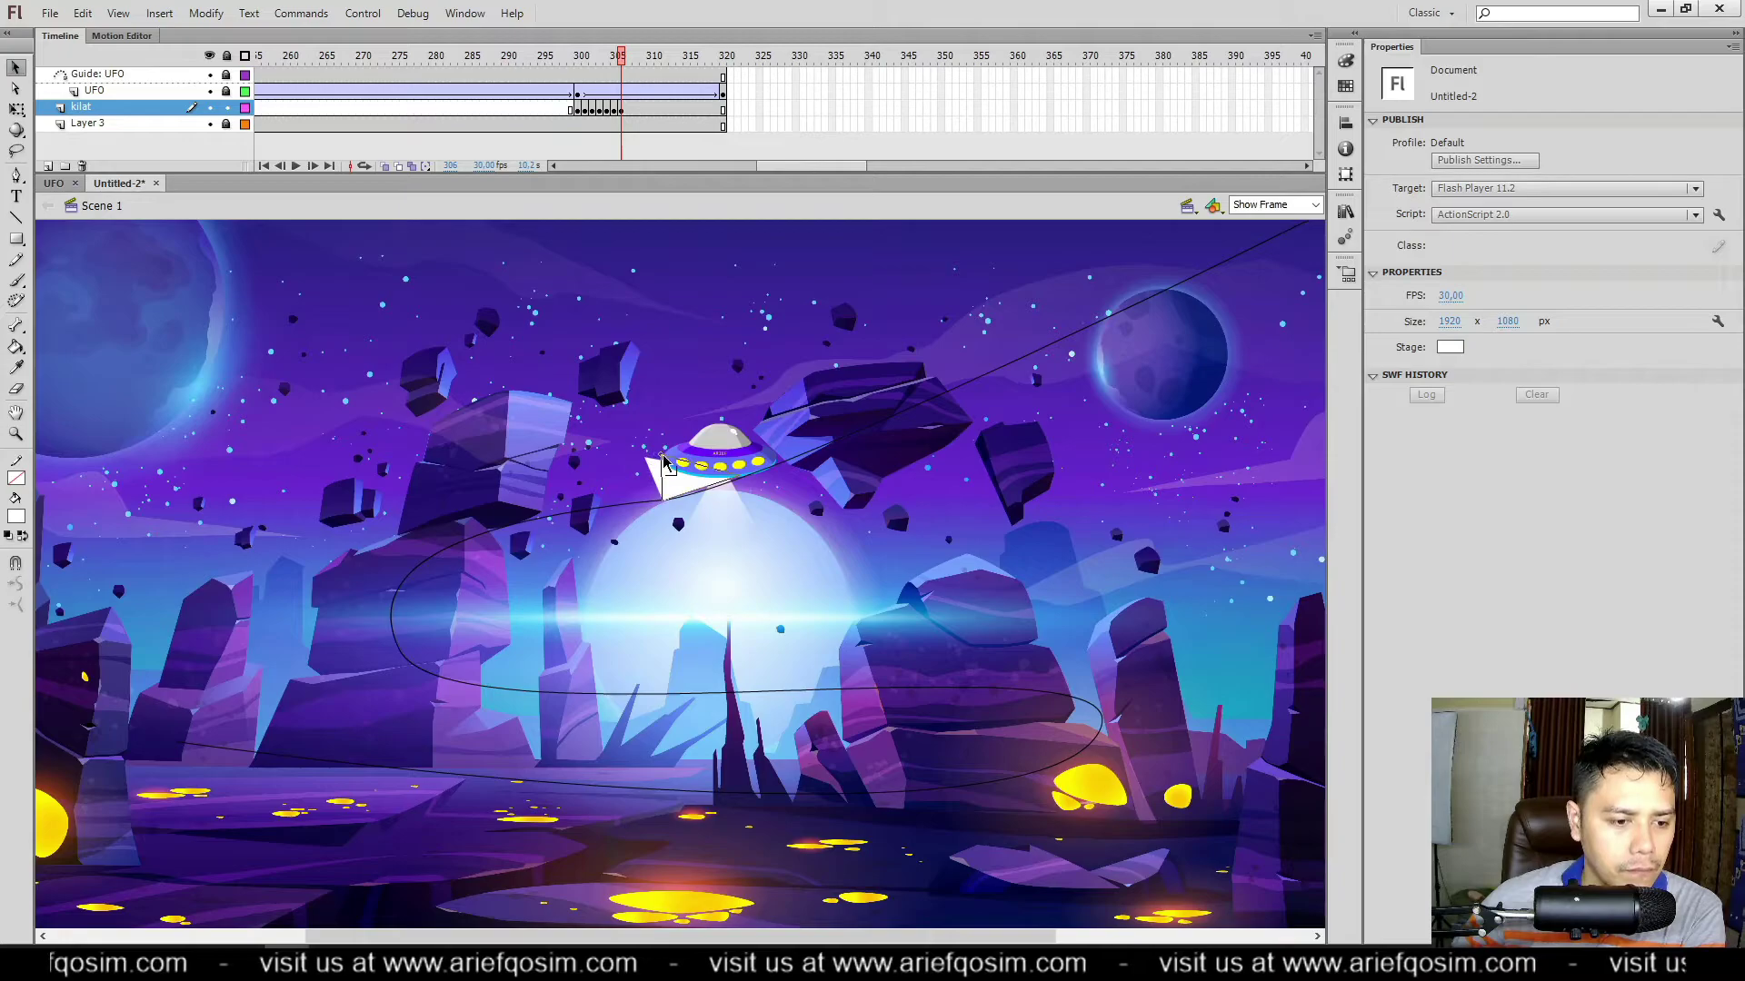
right_click(628, 109)
click(689, 234)
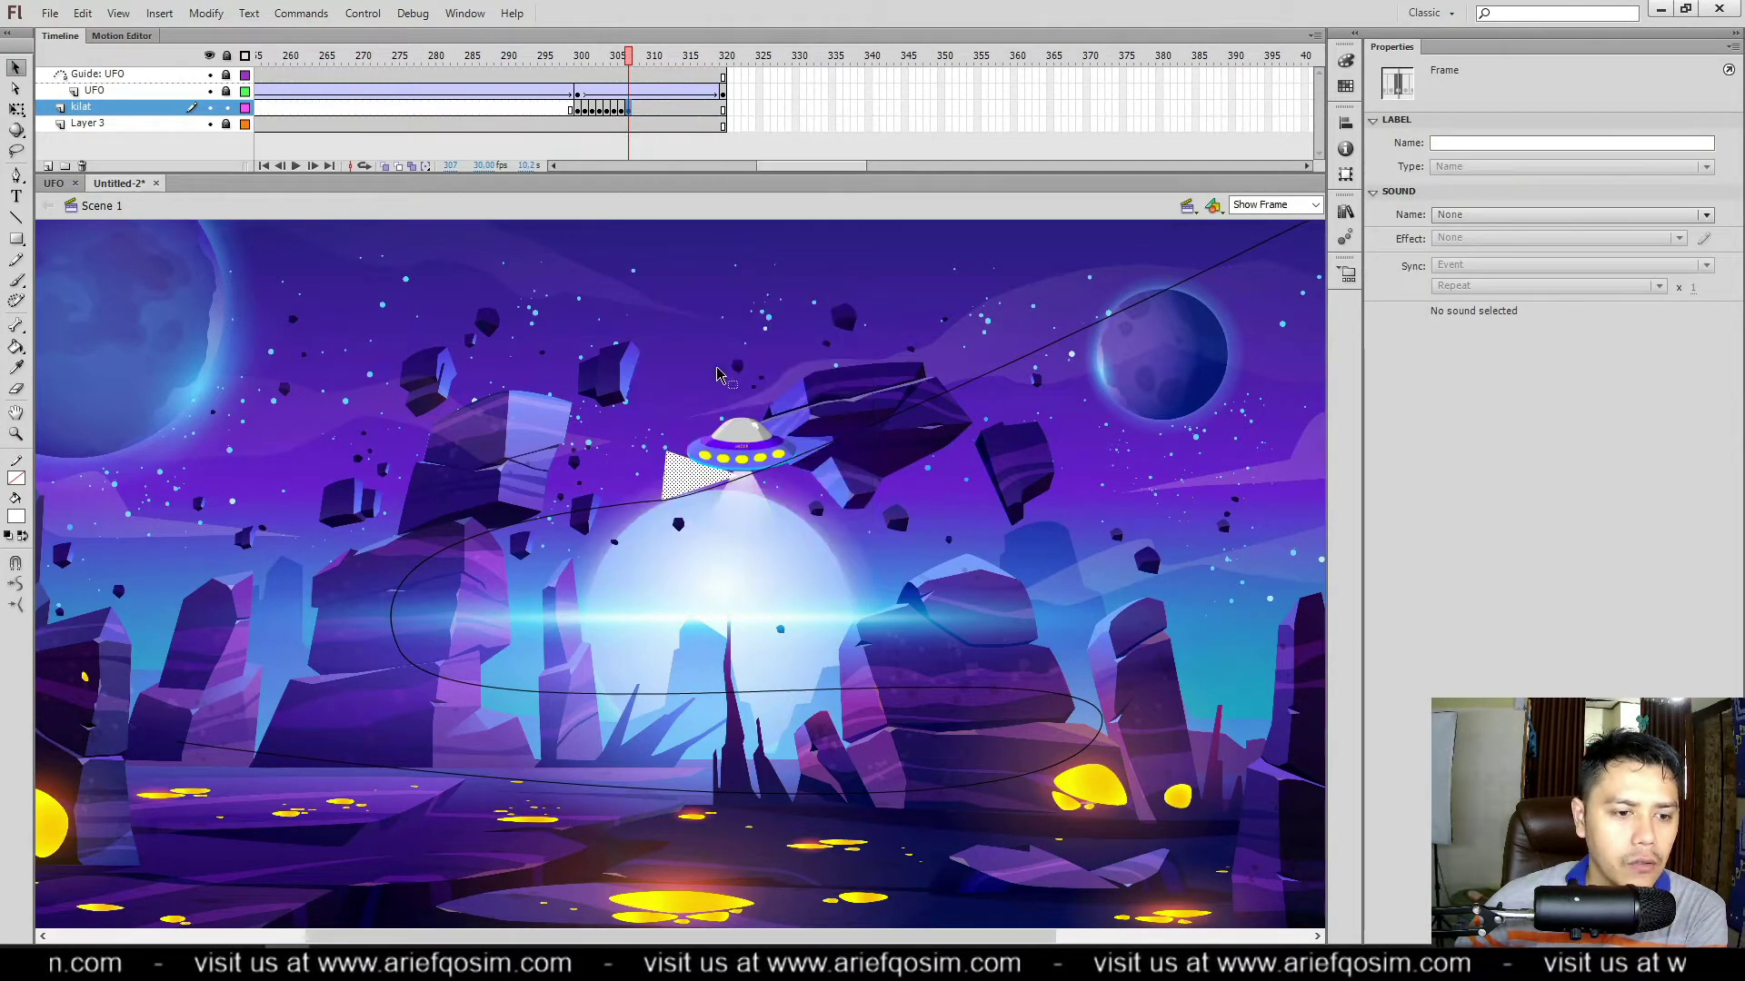
click(673, 465)
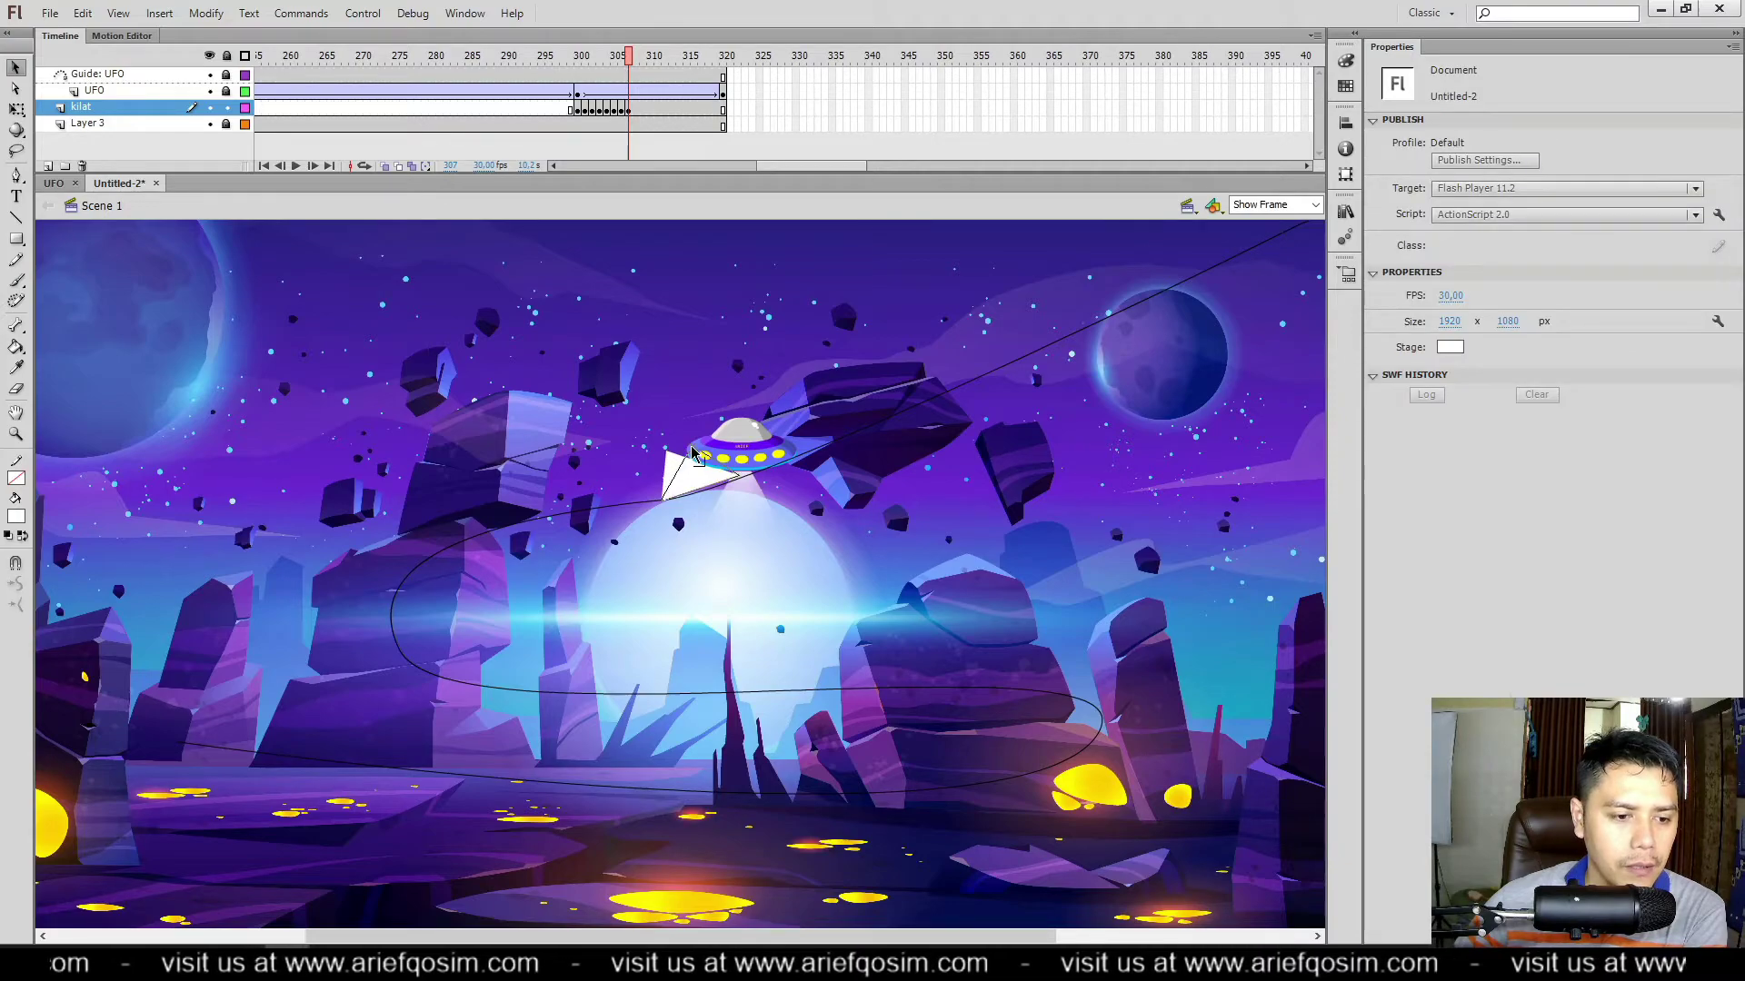
Step: Insert a keyframe at frame 308 of the kilat layer and stretch the streak's corners up behind the UFO
click(628, 110)
right_click(637, 119)
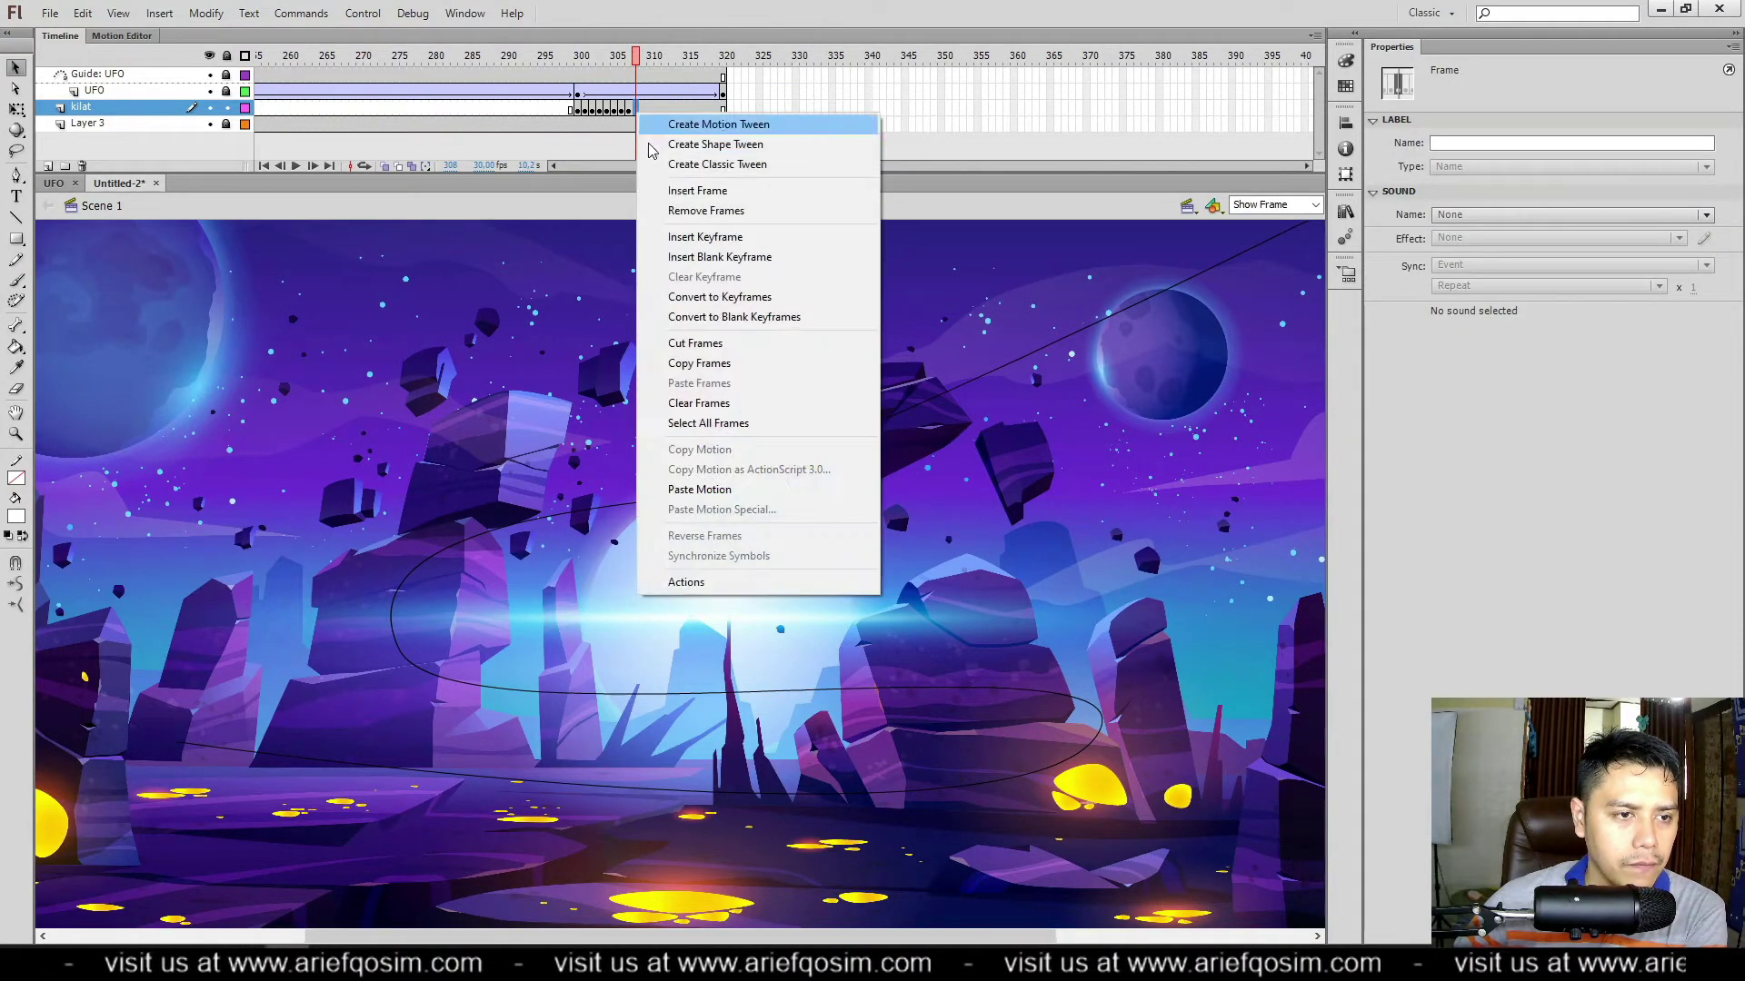
click(668, 236)
click(695, 445)
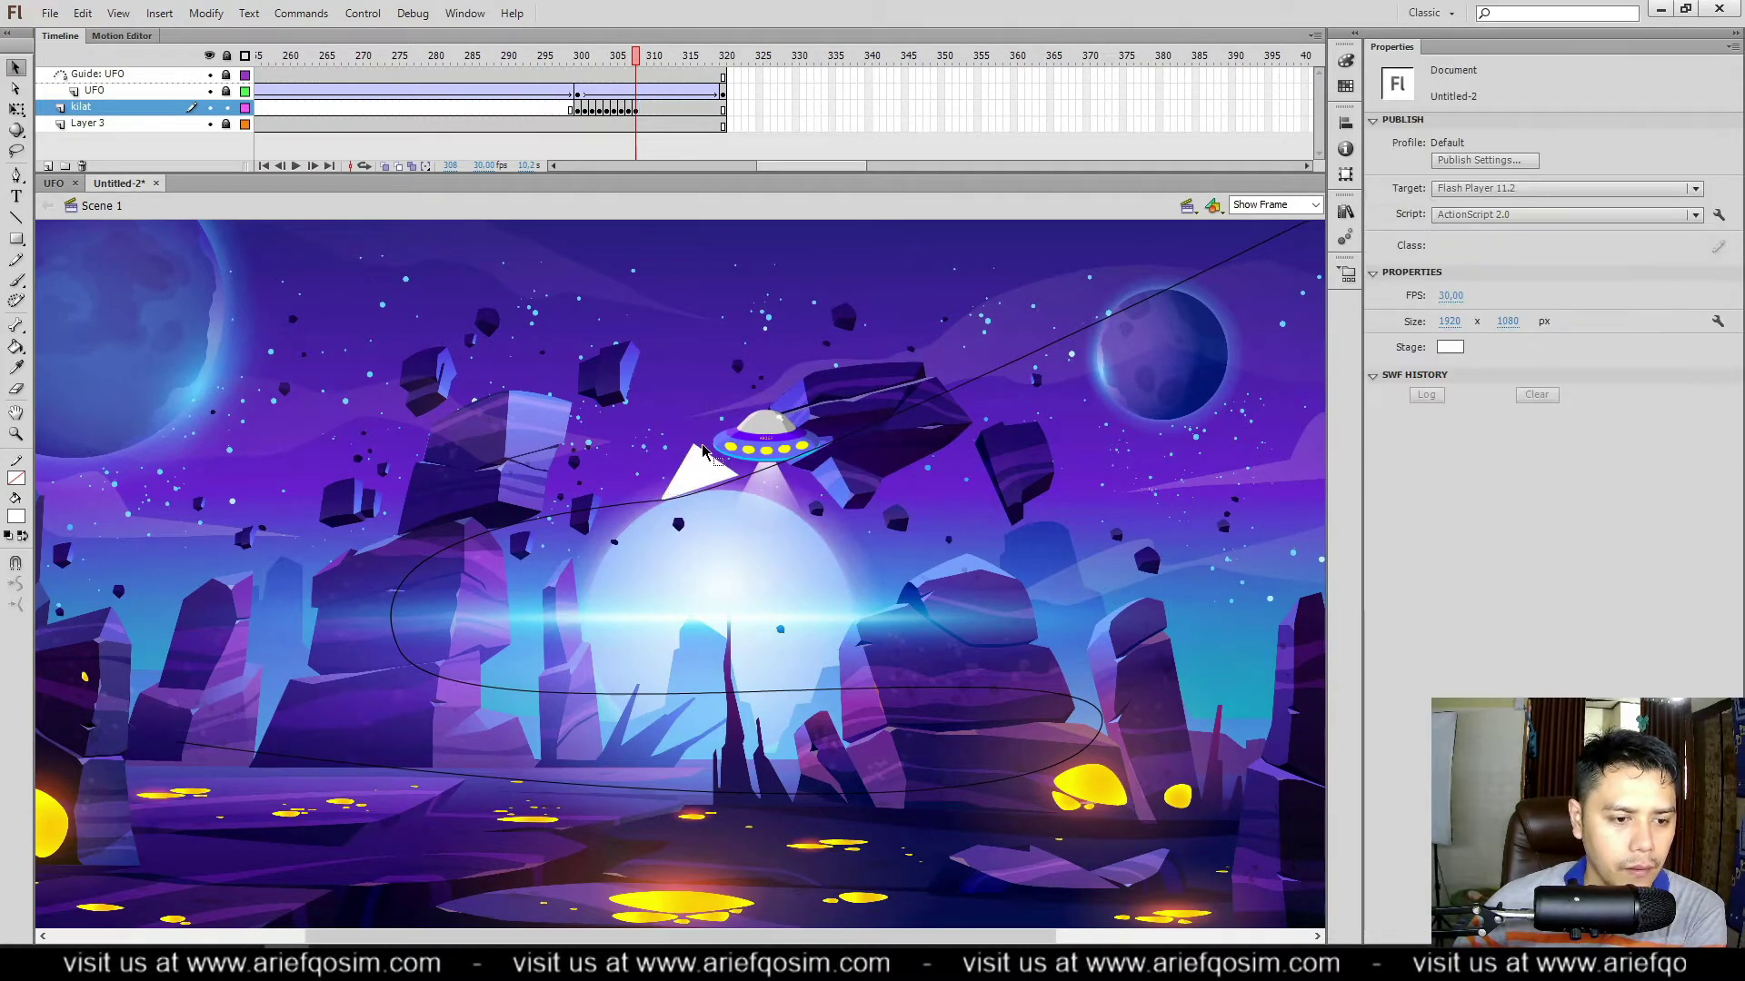
drag(717, 435, 718, 437)
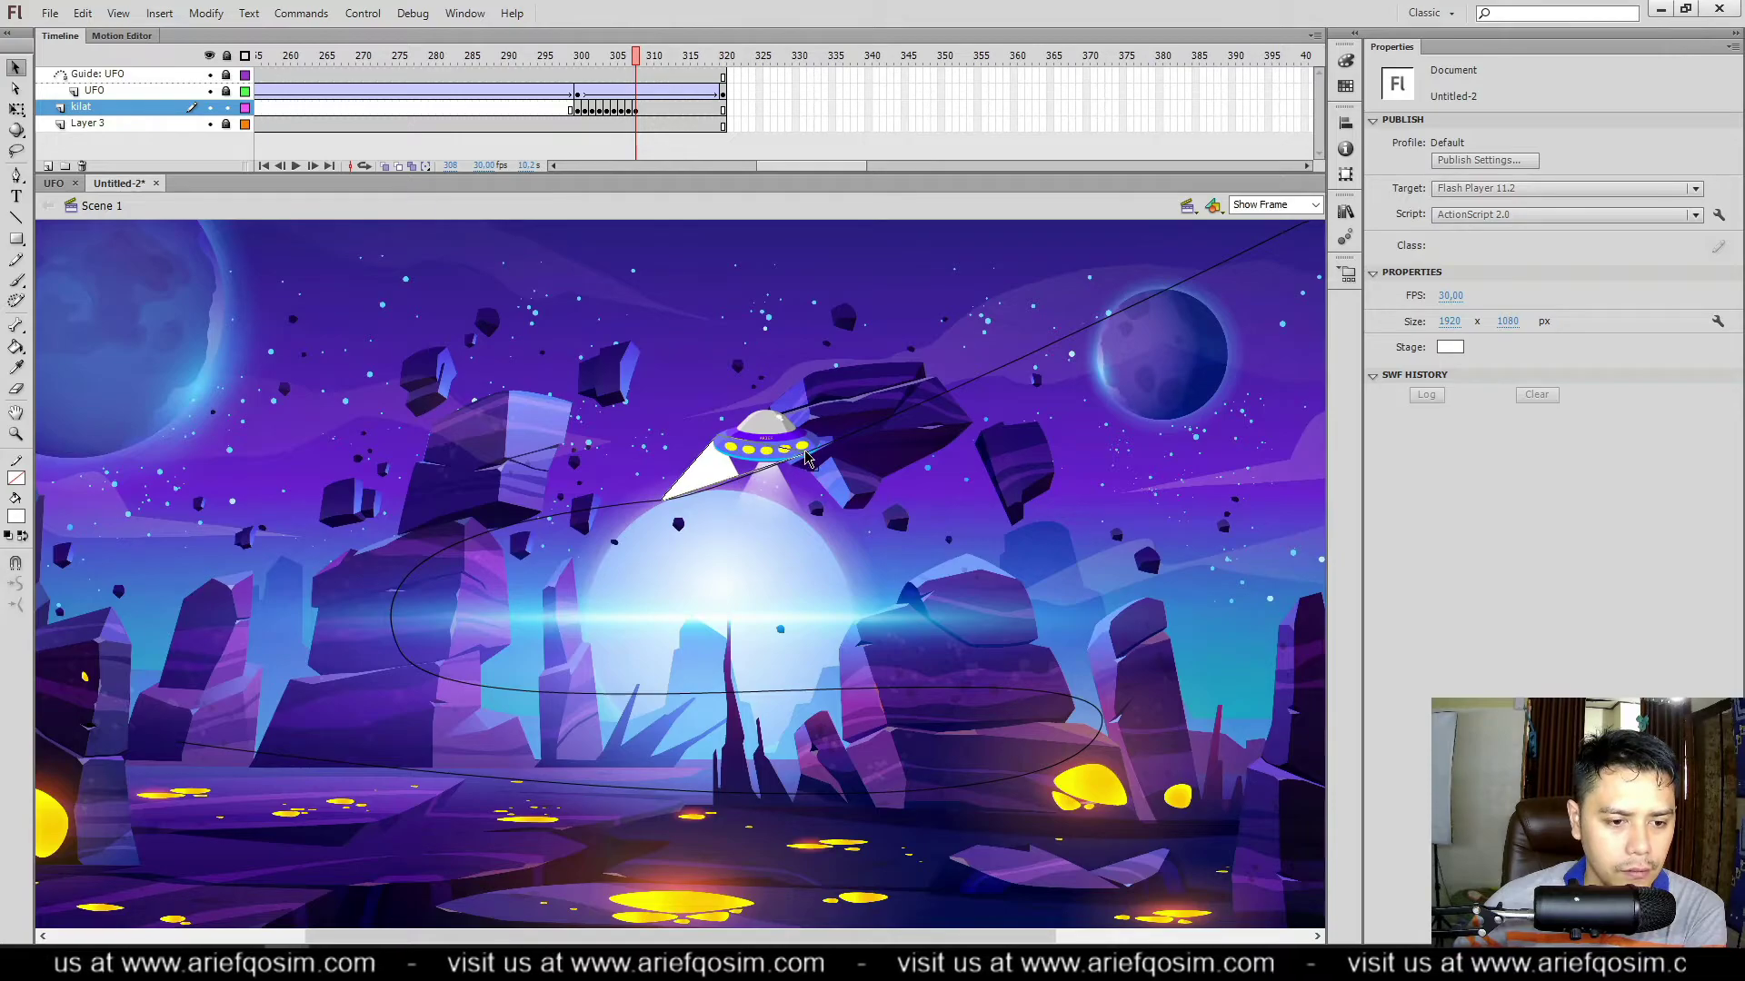
Step: Insert keyframes at frames 309 and 310 of the kilat layer and lengthen the streak along the guide path up to the UFO
right_click(644, 112)
click(706, 236)
right_click(651, 109)
click(712, 232)
drag(751, 428, 783, 416)
drag(815, 446, 933, 362)
Step: Insert keyframes at frames 311 to 314 of the kilat layer and extend the streak's wide end along the path behind the UFO
right_click(658, 110)
click(718, 236)
right_click(665, 110)
click(723, 236)
right_click(672, 110)
click(731, 236)
right_click(680, 110)
click(738, 235)
drag(938, 398, 1036, 331)
Step: Insert keyframes at frames 315 and 316 of the kilat layer and stretch the streak's wide end towards the small planet
right_click(687, 110)
click(745, 235)
right_click(694, 110)
click(752, 235)
drag(1022, 361, 1083, 306)
Step: Insert keyframes at frames 317 to 319 of the kilat layer and extend the streak's wide end past the small planet
right_click(701, 110)
click(760, 235)
drag(1081, 332, 1194, 255)
right_click(709, 110)
click(767, 236)
right_click(716, 110)
click(774, 236)
click(1017, 264)
drag(1184, 282, 1224, 263)
Step: Insert a keyframe at frame 320 of the kilat layer, extend the streak to the UFO's exit point, and scrub frames 300 to 320 to preview it
right_click(723, 110)
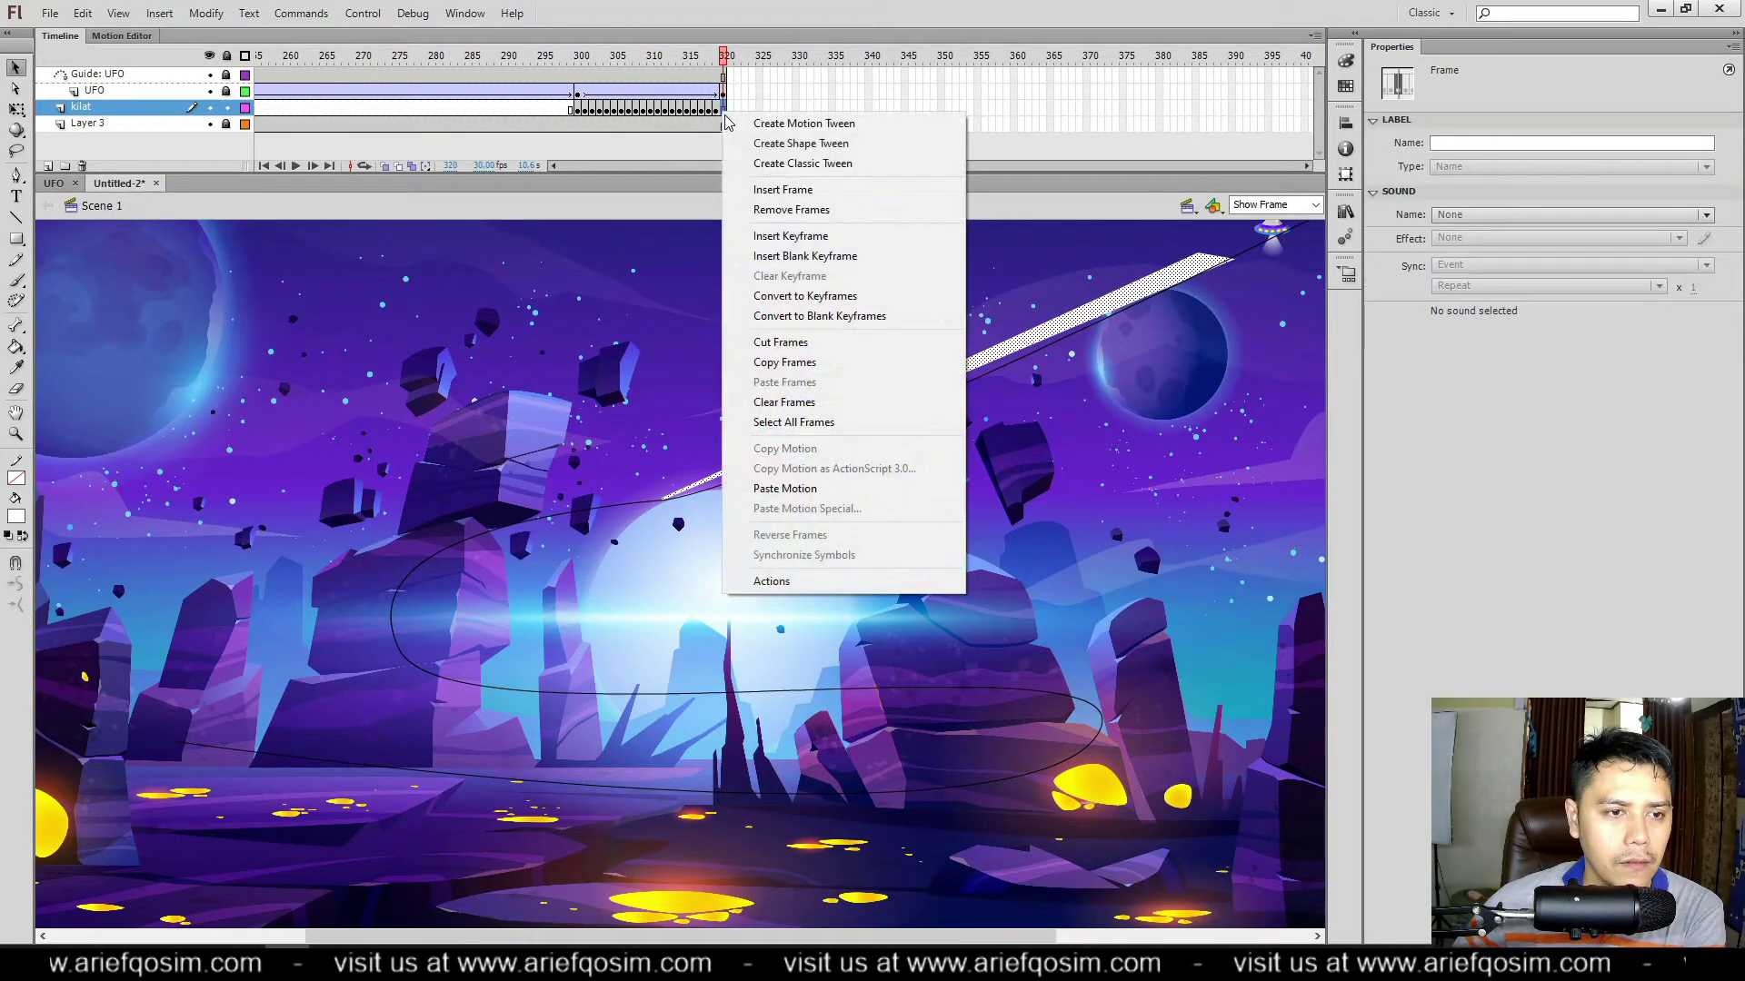
click(781, 236)
click(984, 275)
drag(1224, 263, 1294, 239)
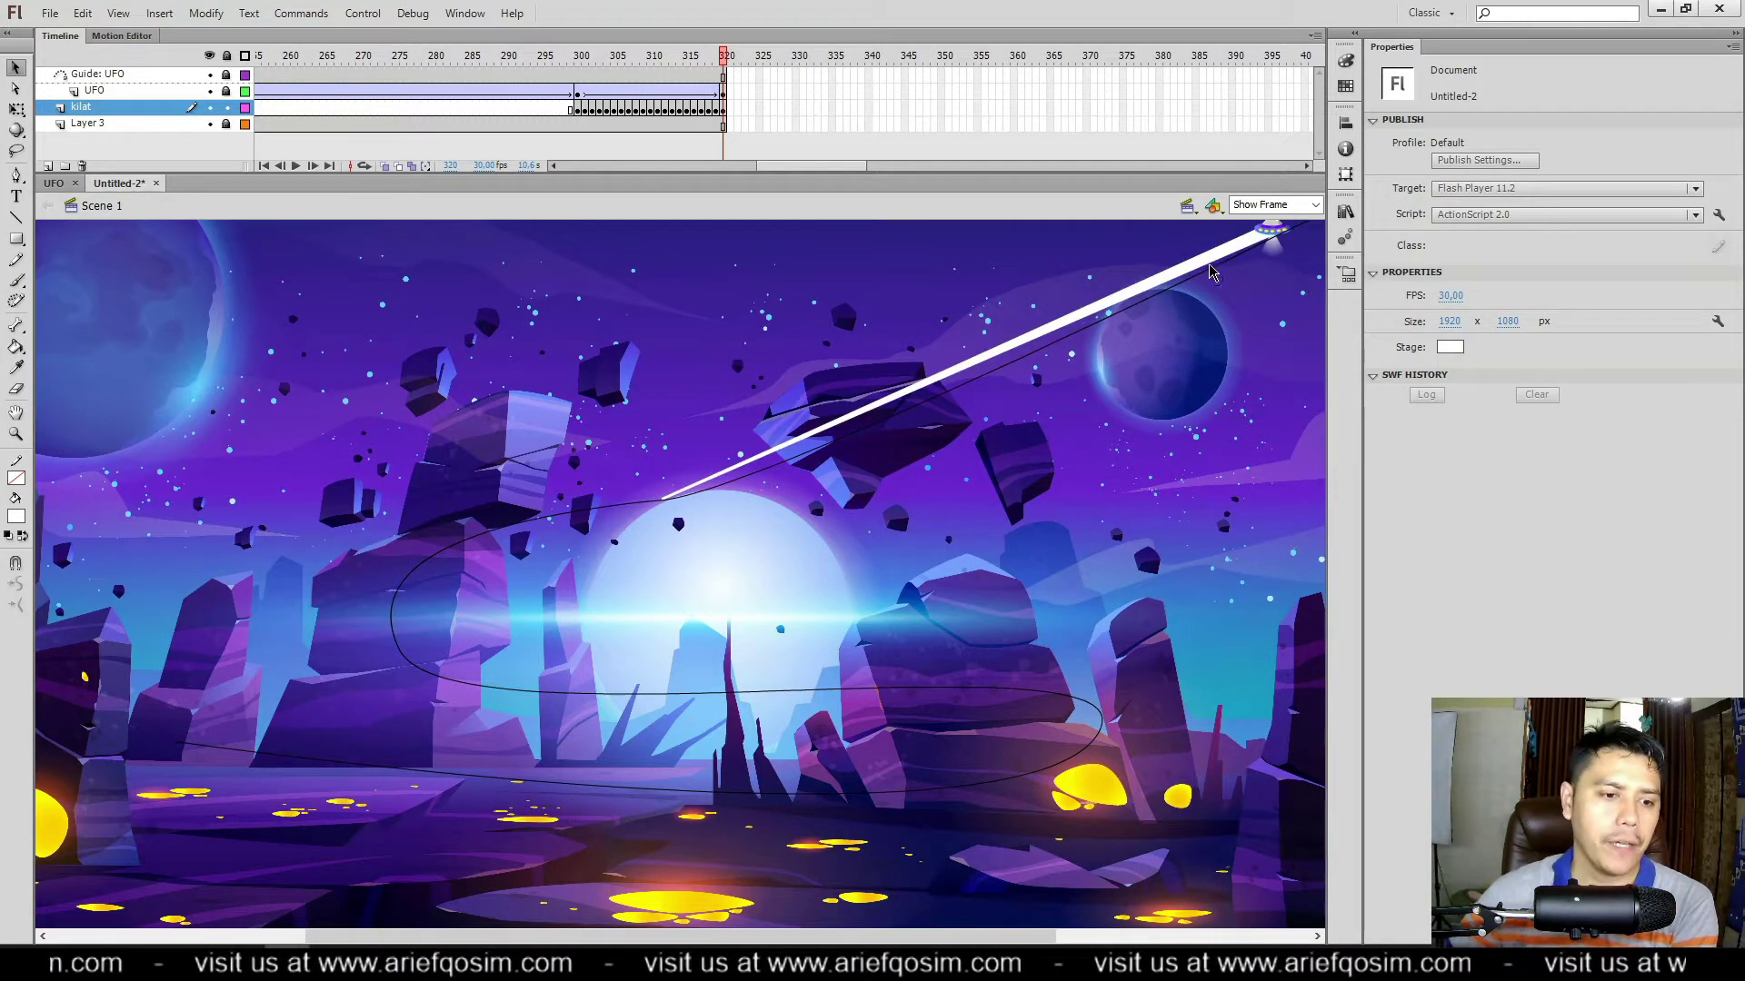
mouse_move(573, 66)
mouse_down()
mouse_move(755, 51)
mouse_move(641, 40)
mouse_move(735, 30)
mouse_move(578, 39)
mouse_move(745, 30)
mouse_move(705, 36)
mouse_move(727, 35)
mouse_up()
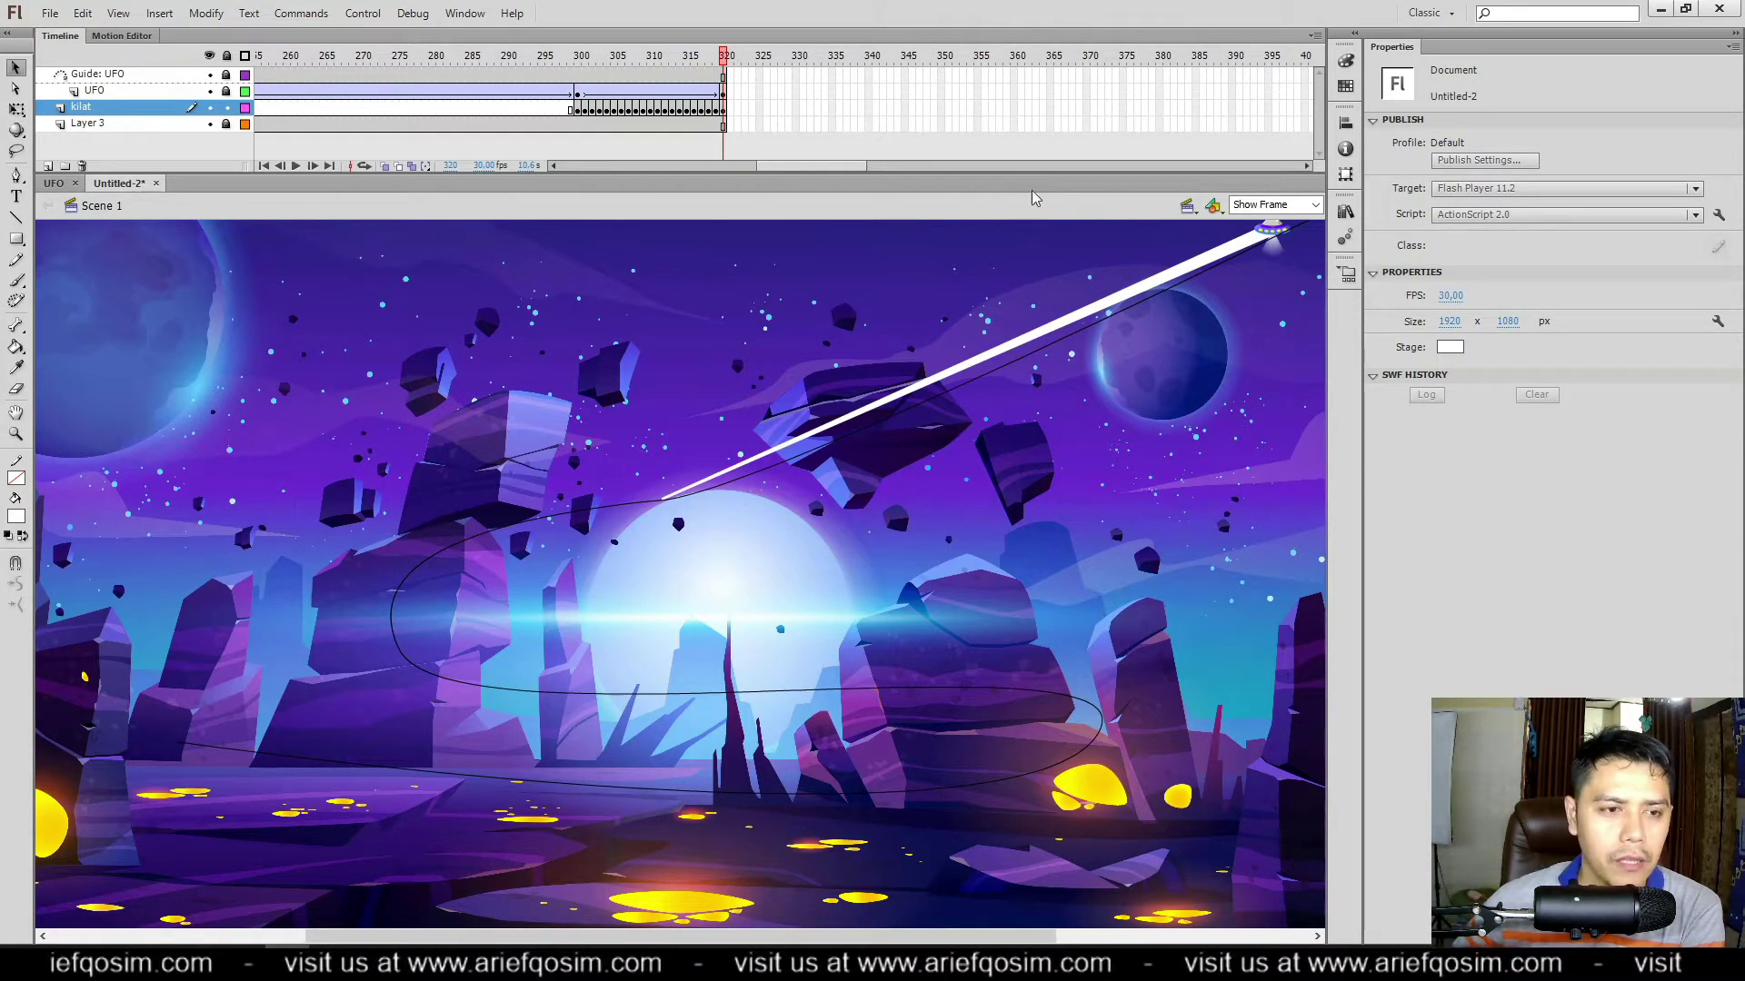
Step: Lock the kilat layer and inspect the UFO's exit point at frame 320 at 400% magnification
click(1272, 238)
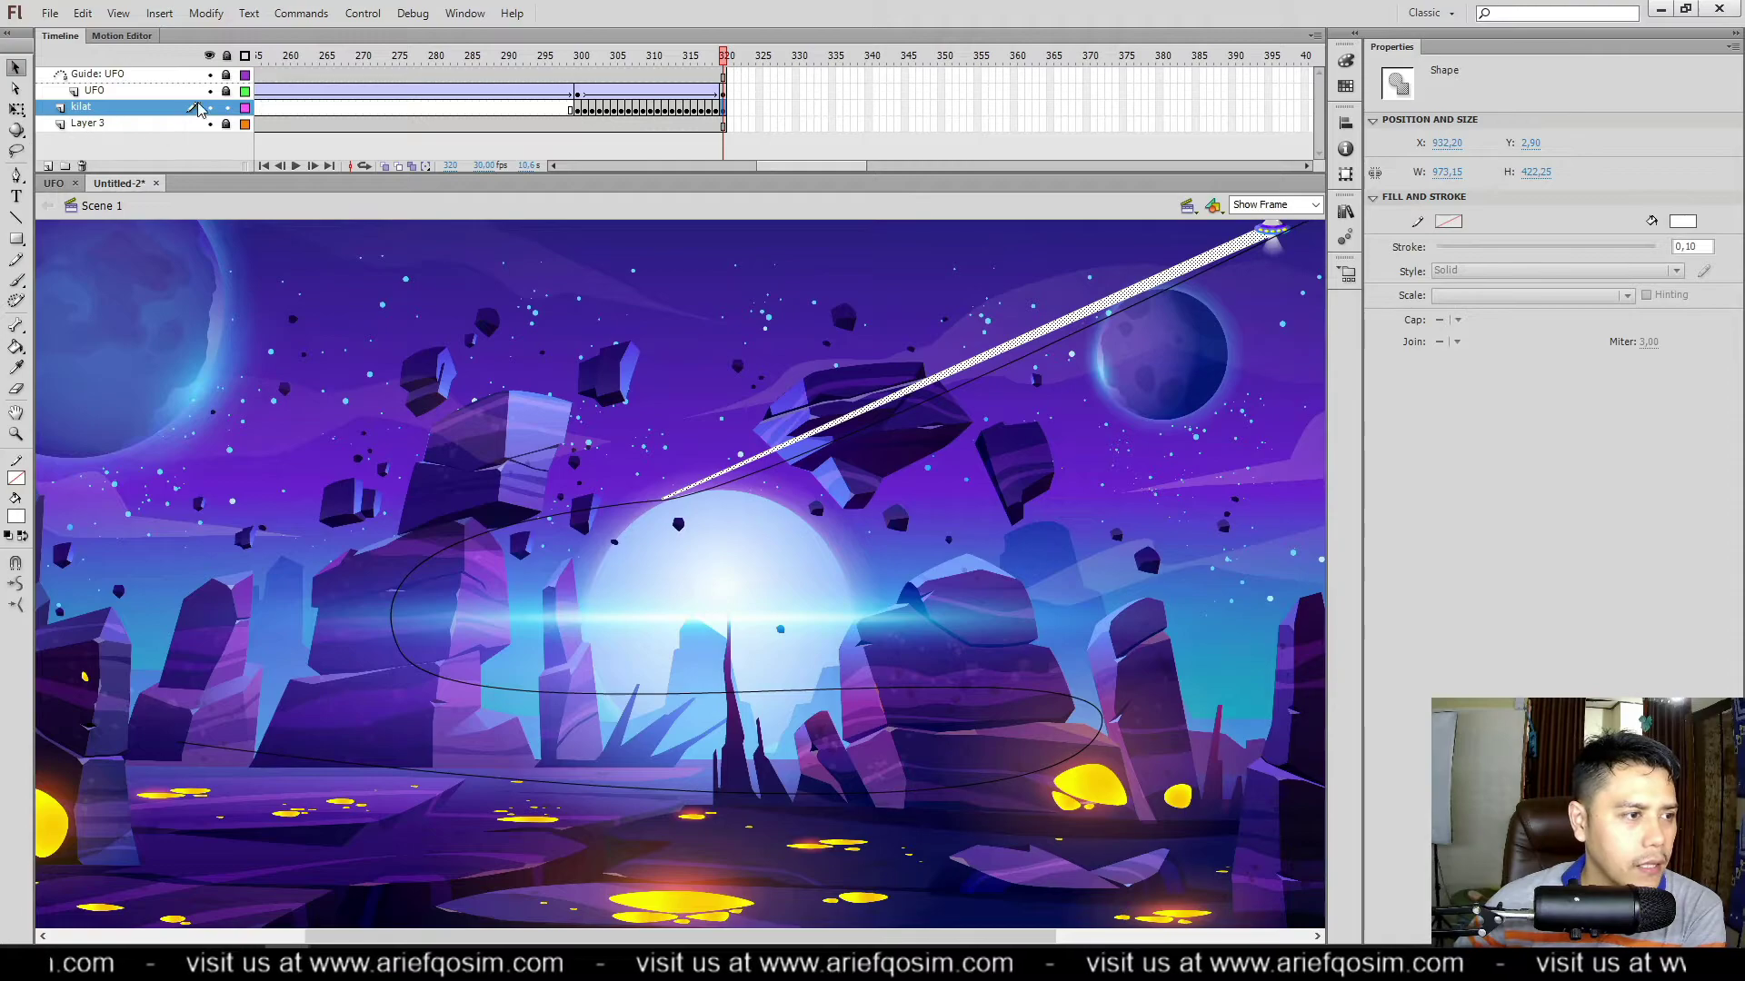
click(227, 107)
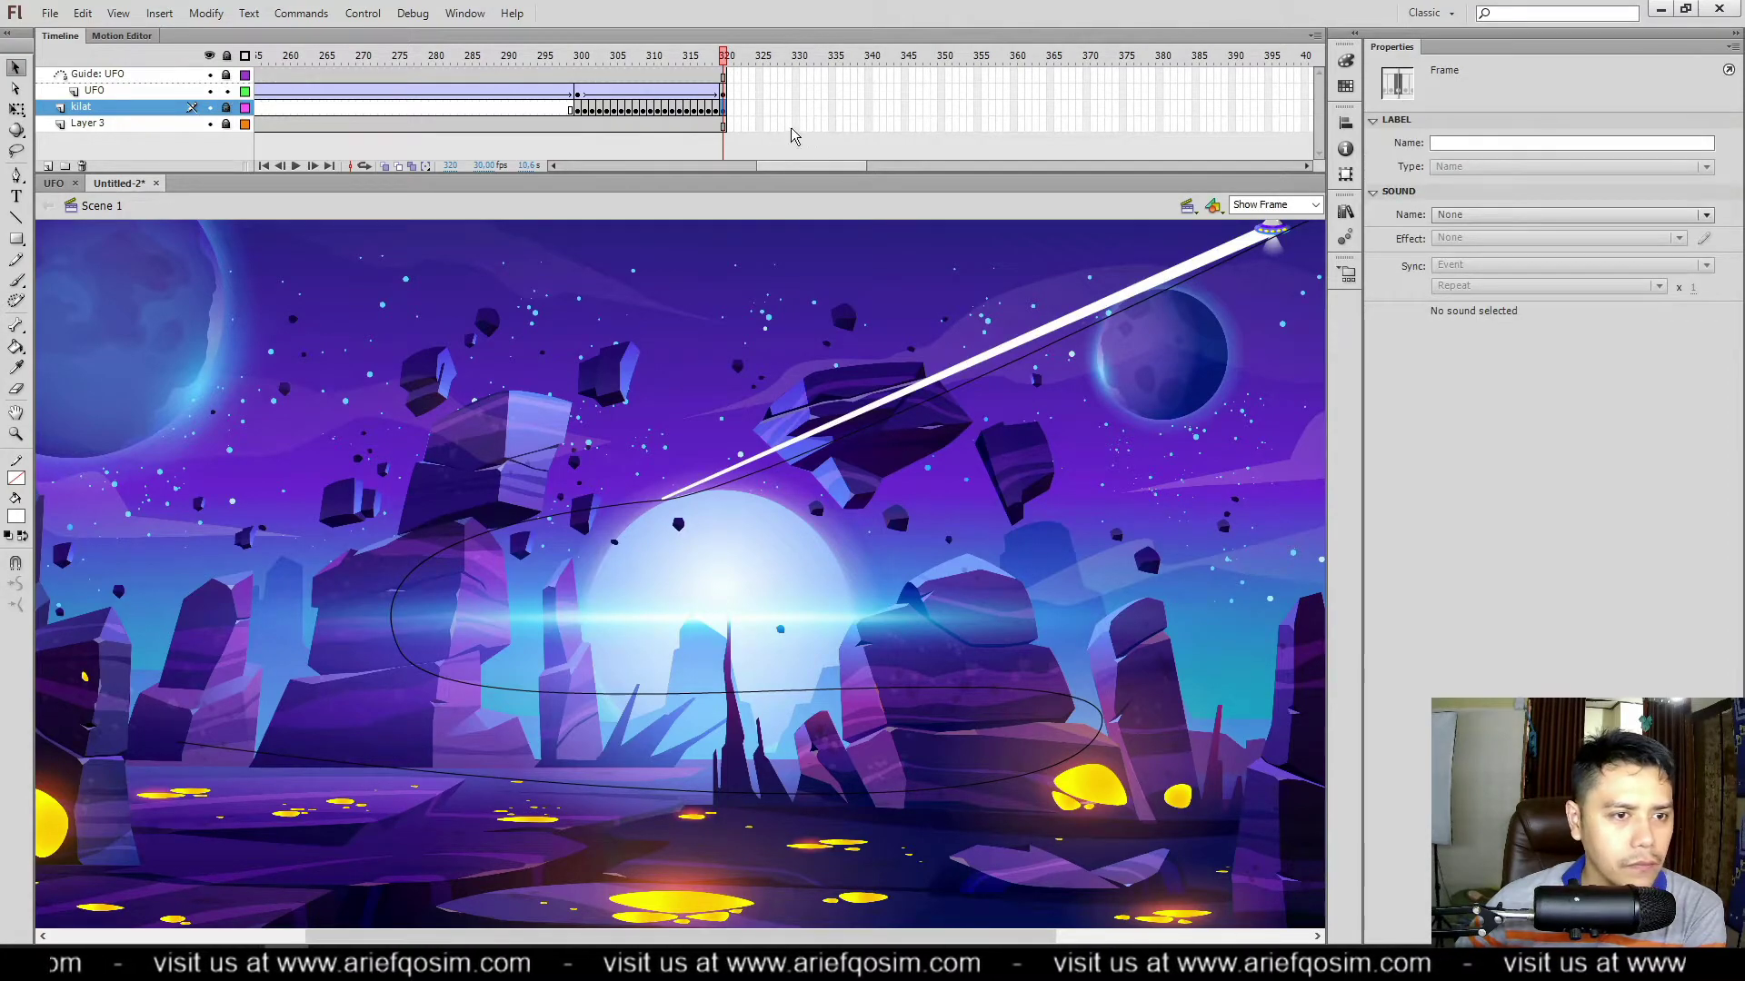
click(725, 92)
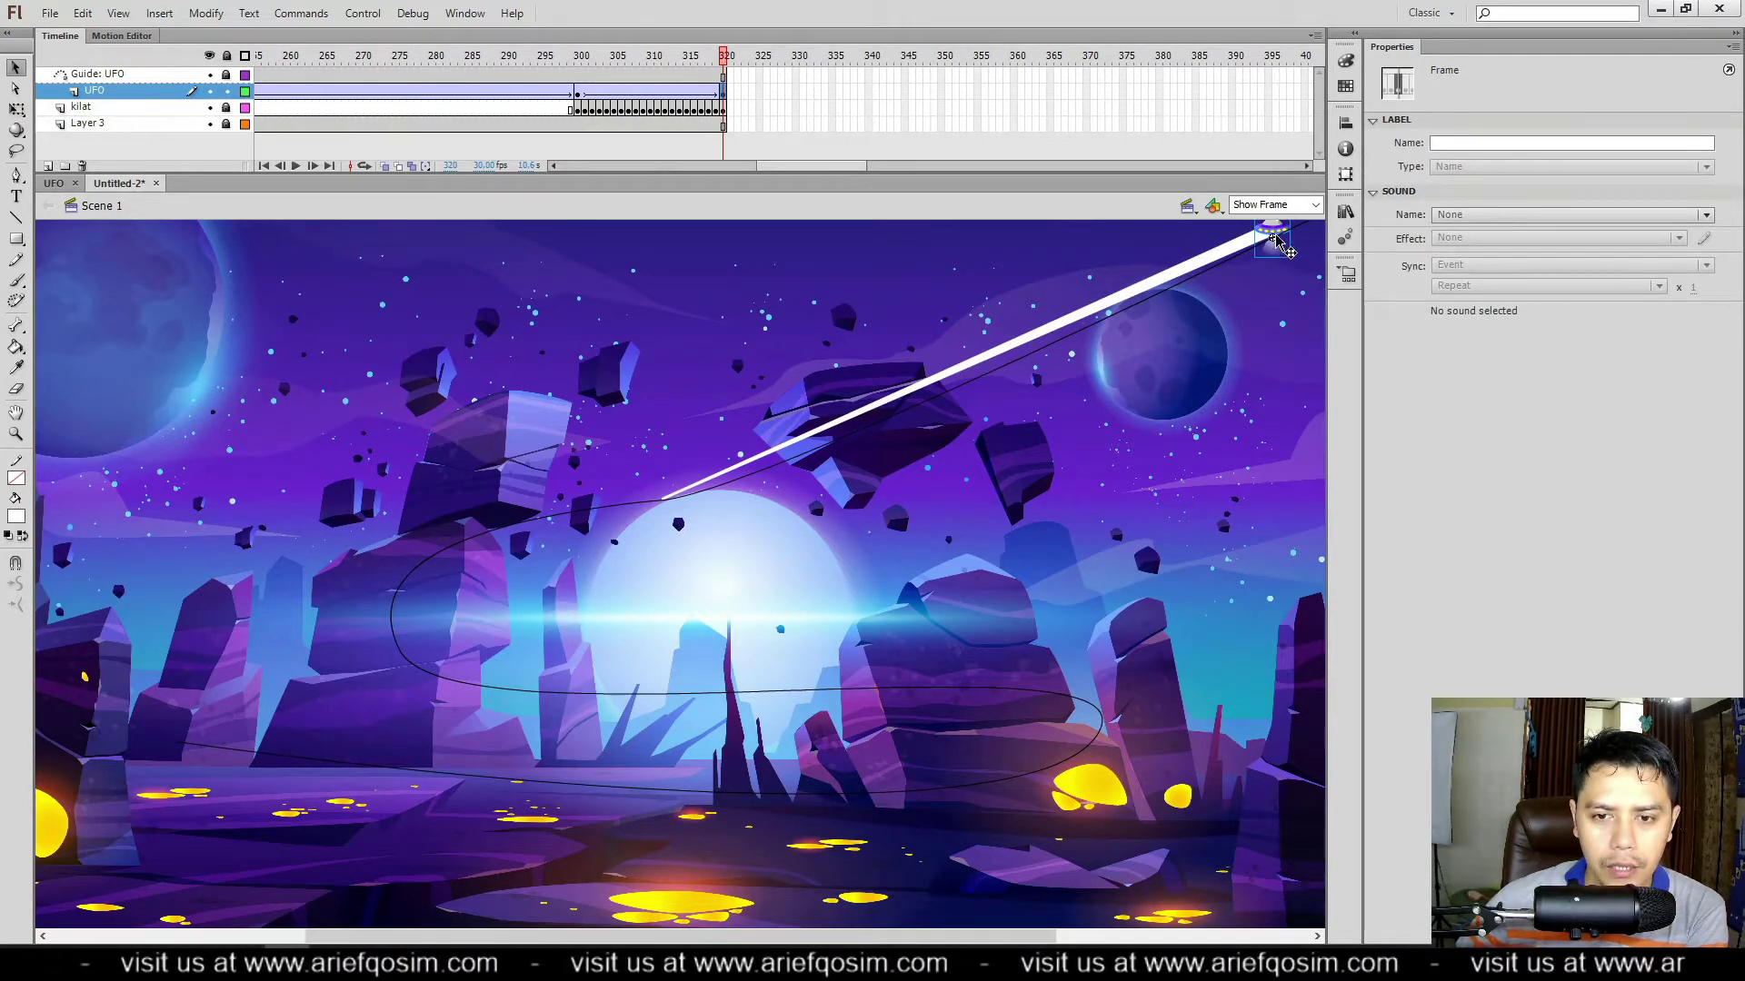
click(1308, 204)
click(1272, 305)
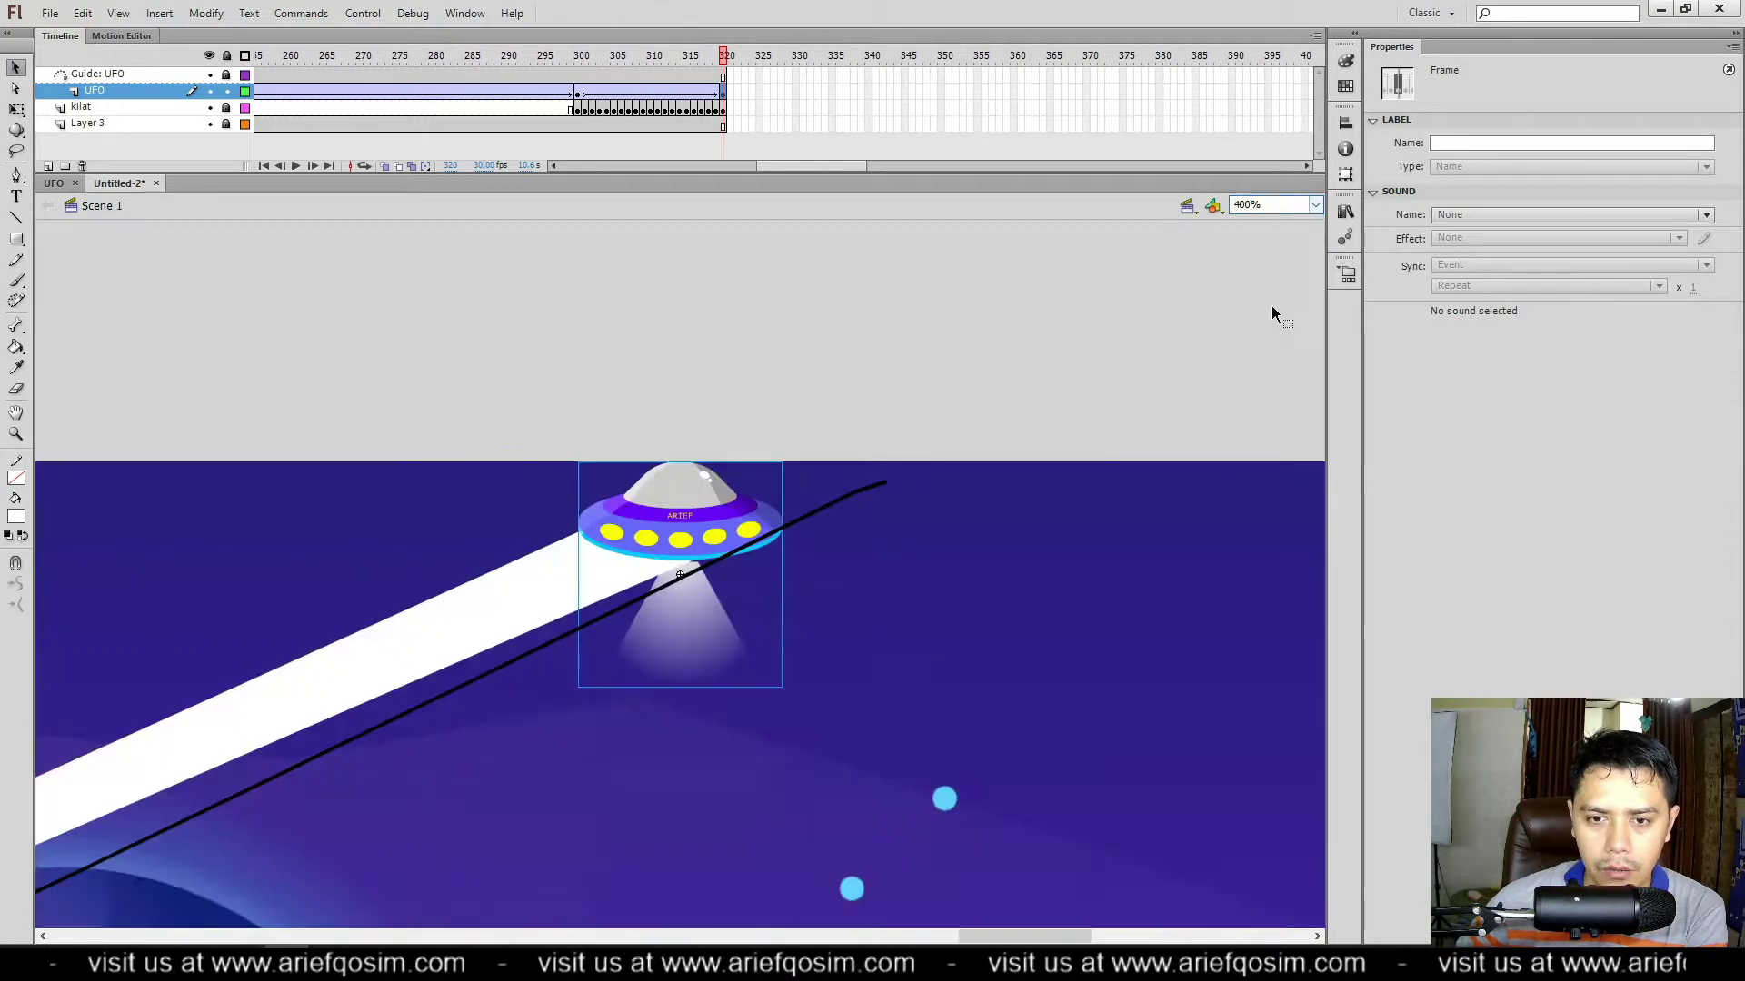
click(837, 376)
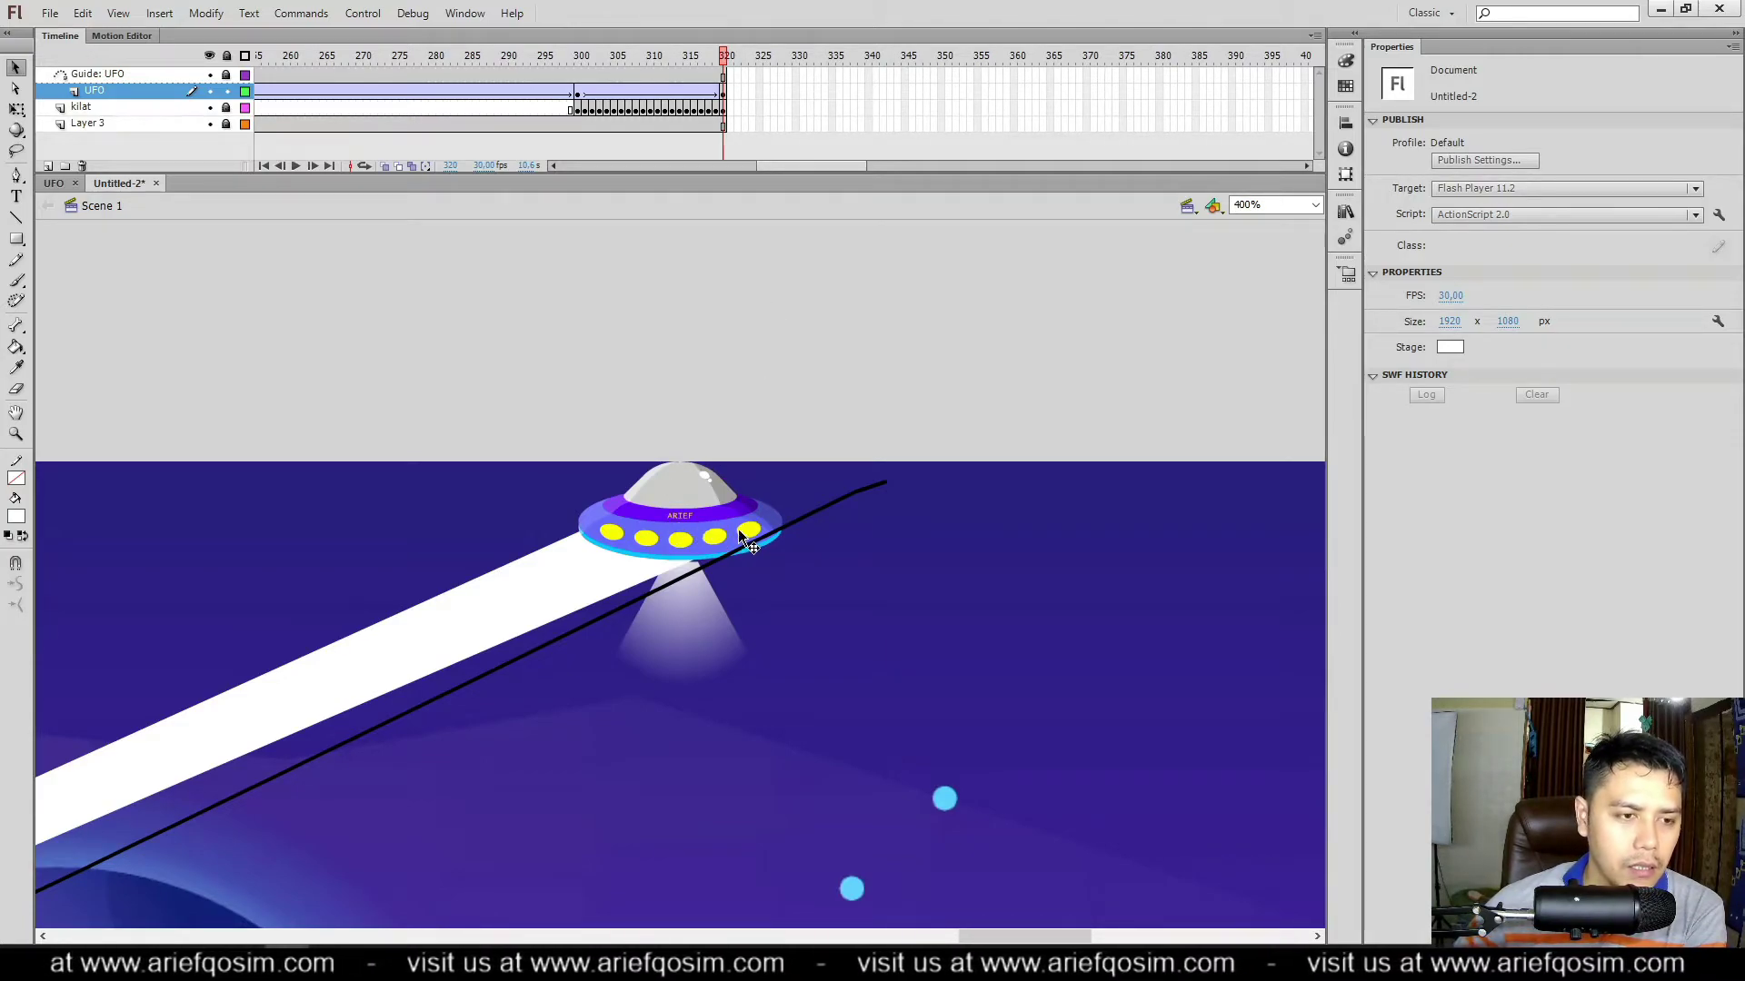
Step: Insert a blank keyframe at frame 321 of the UFO layer and extend the background in Layer 3 to frame 321
click(727, 95)
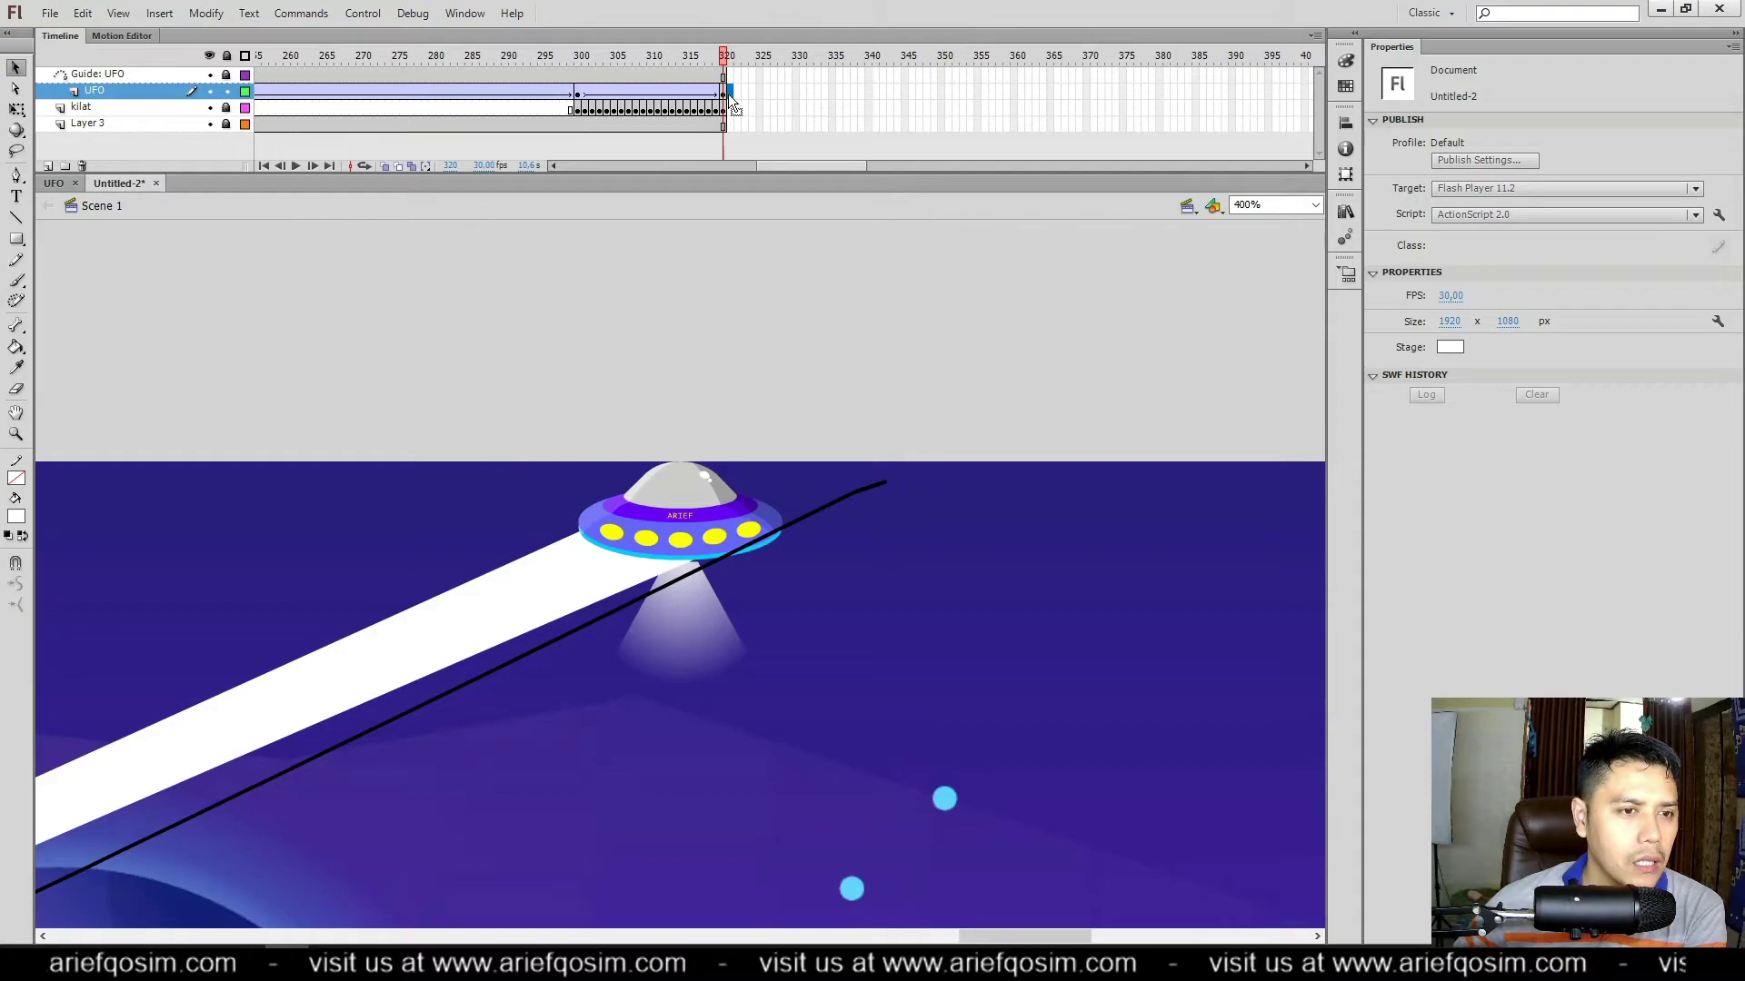
right_click(732, 91)
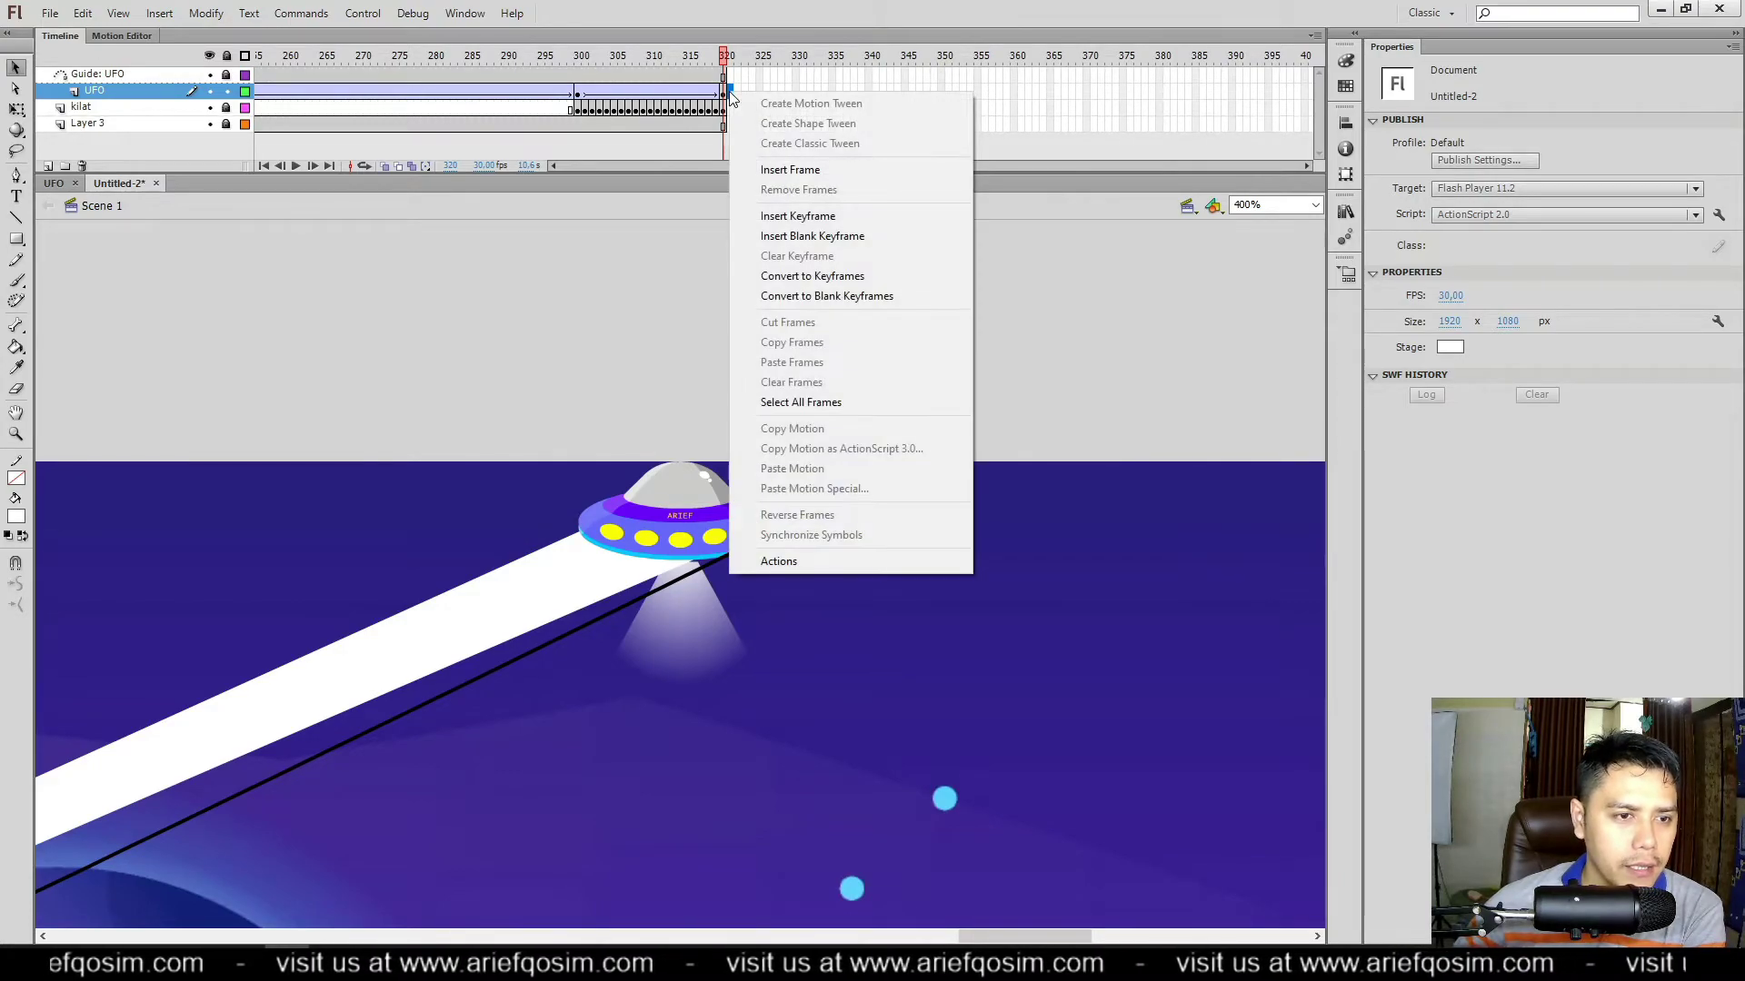
click(801, 238)
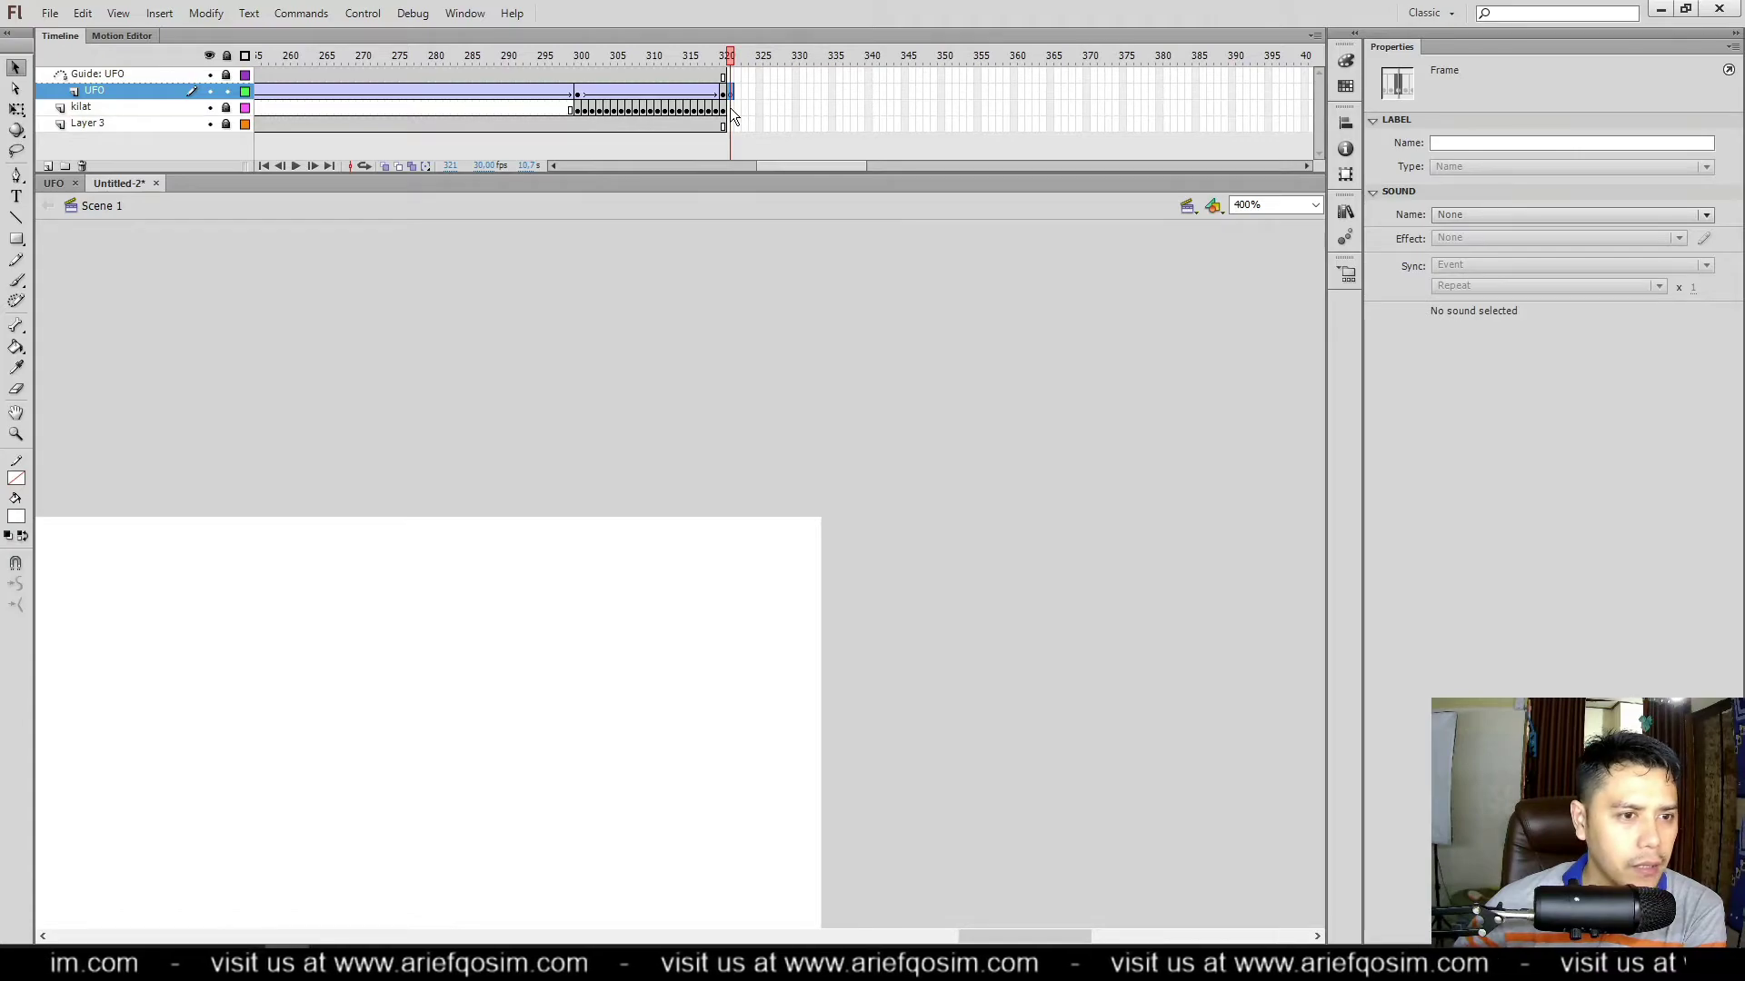
click(730, 108)
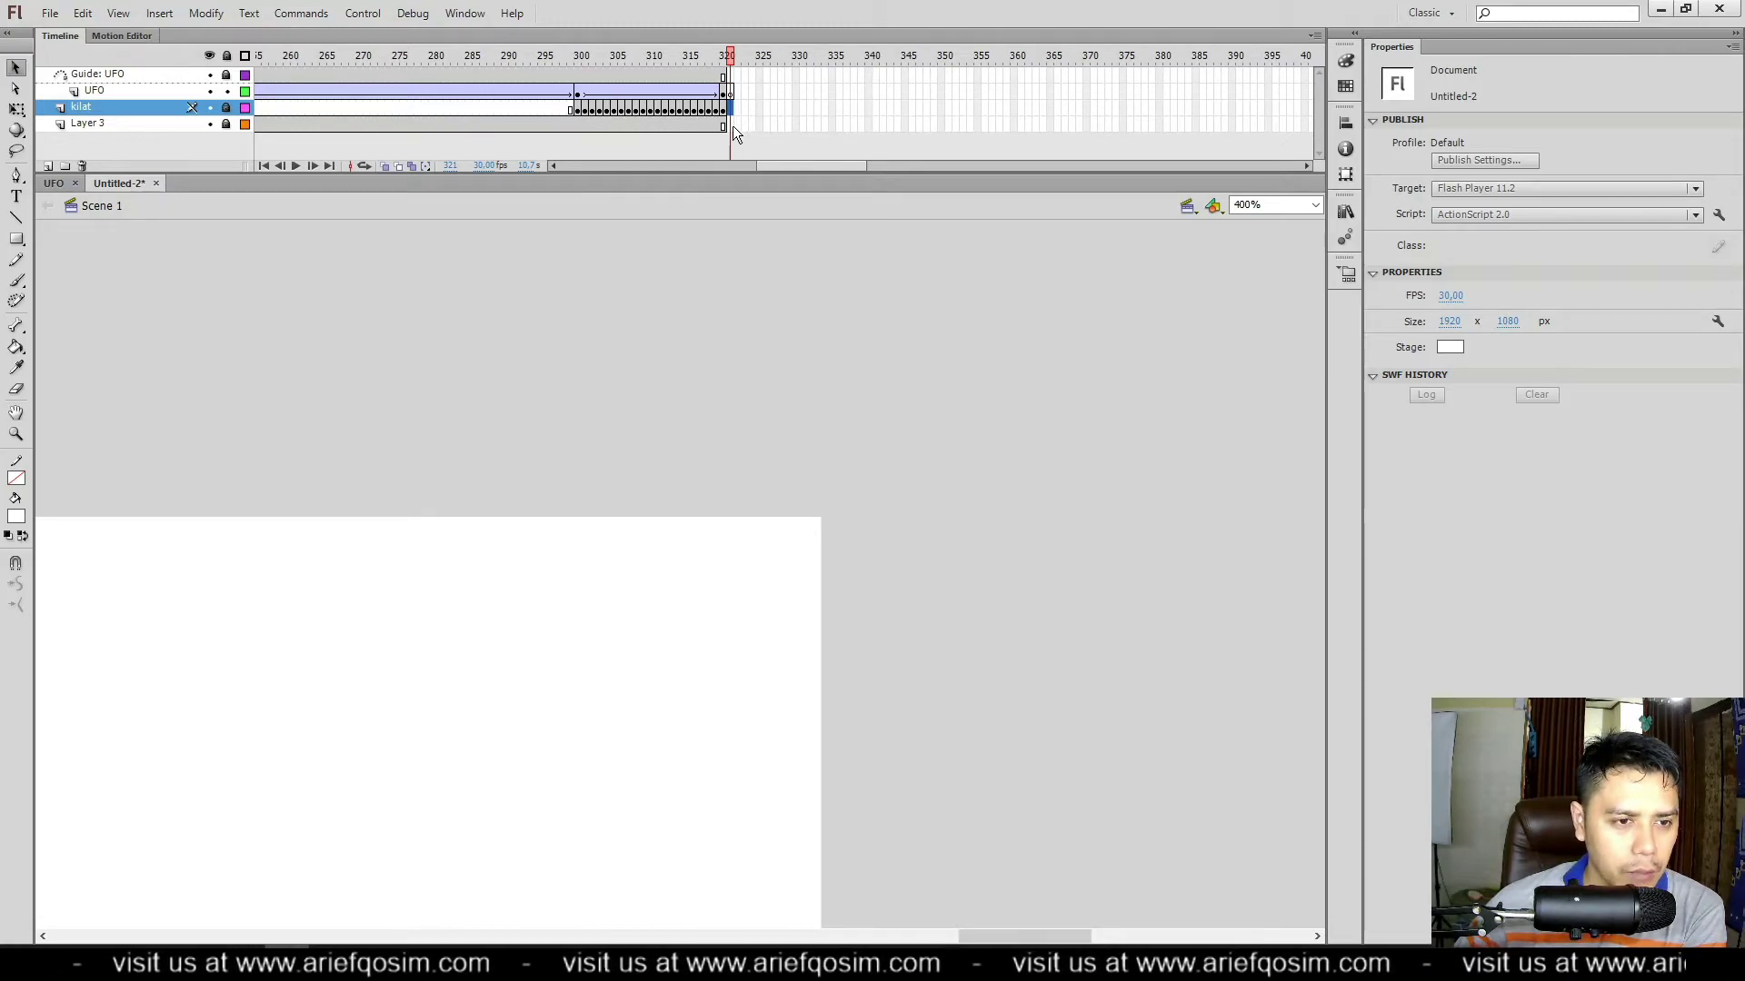
right_click(732, 125)
click(778, 207)
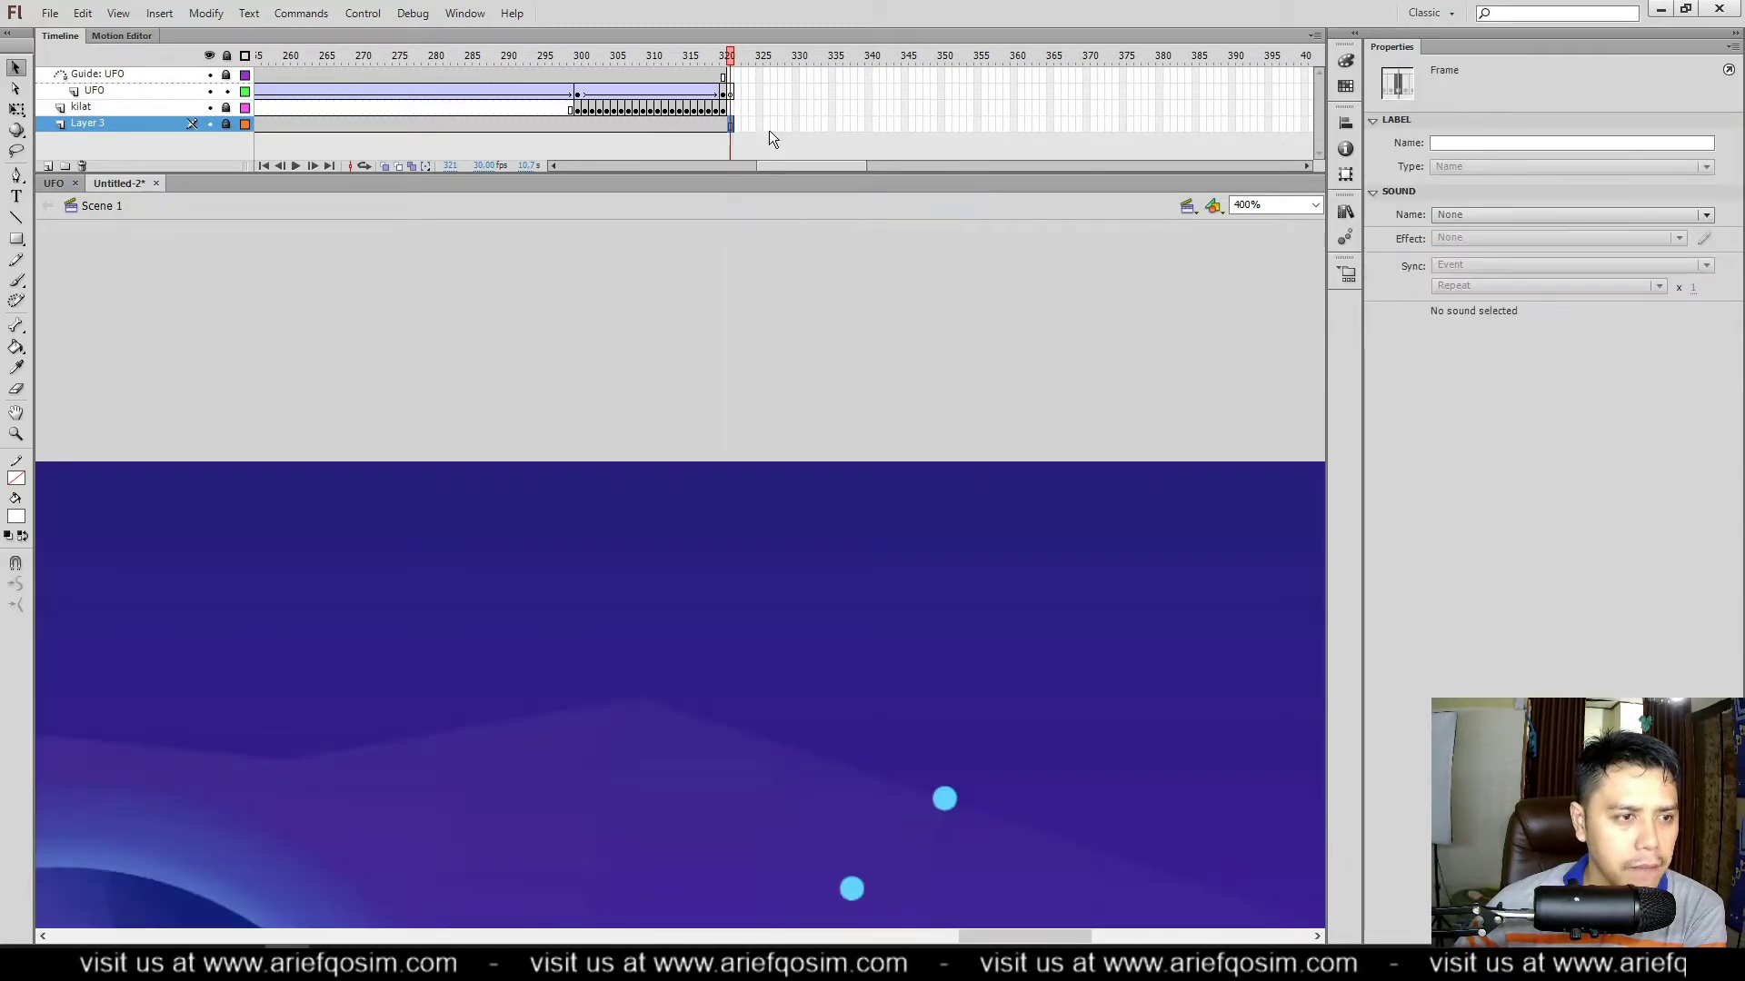
Step: Choose the PolyStar tool and set its style to star
click(728, 109)
click(16, 239)
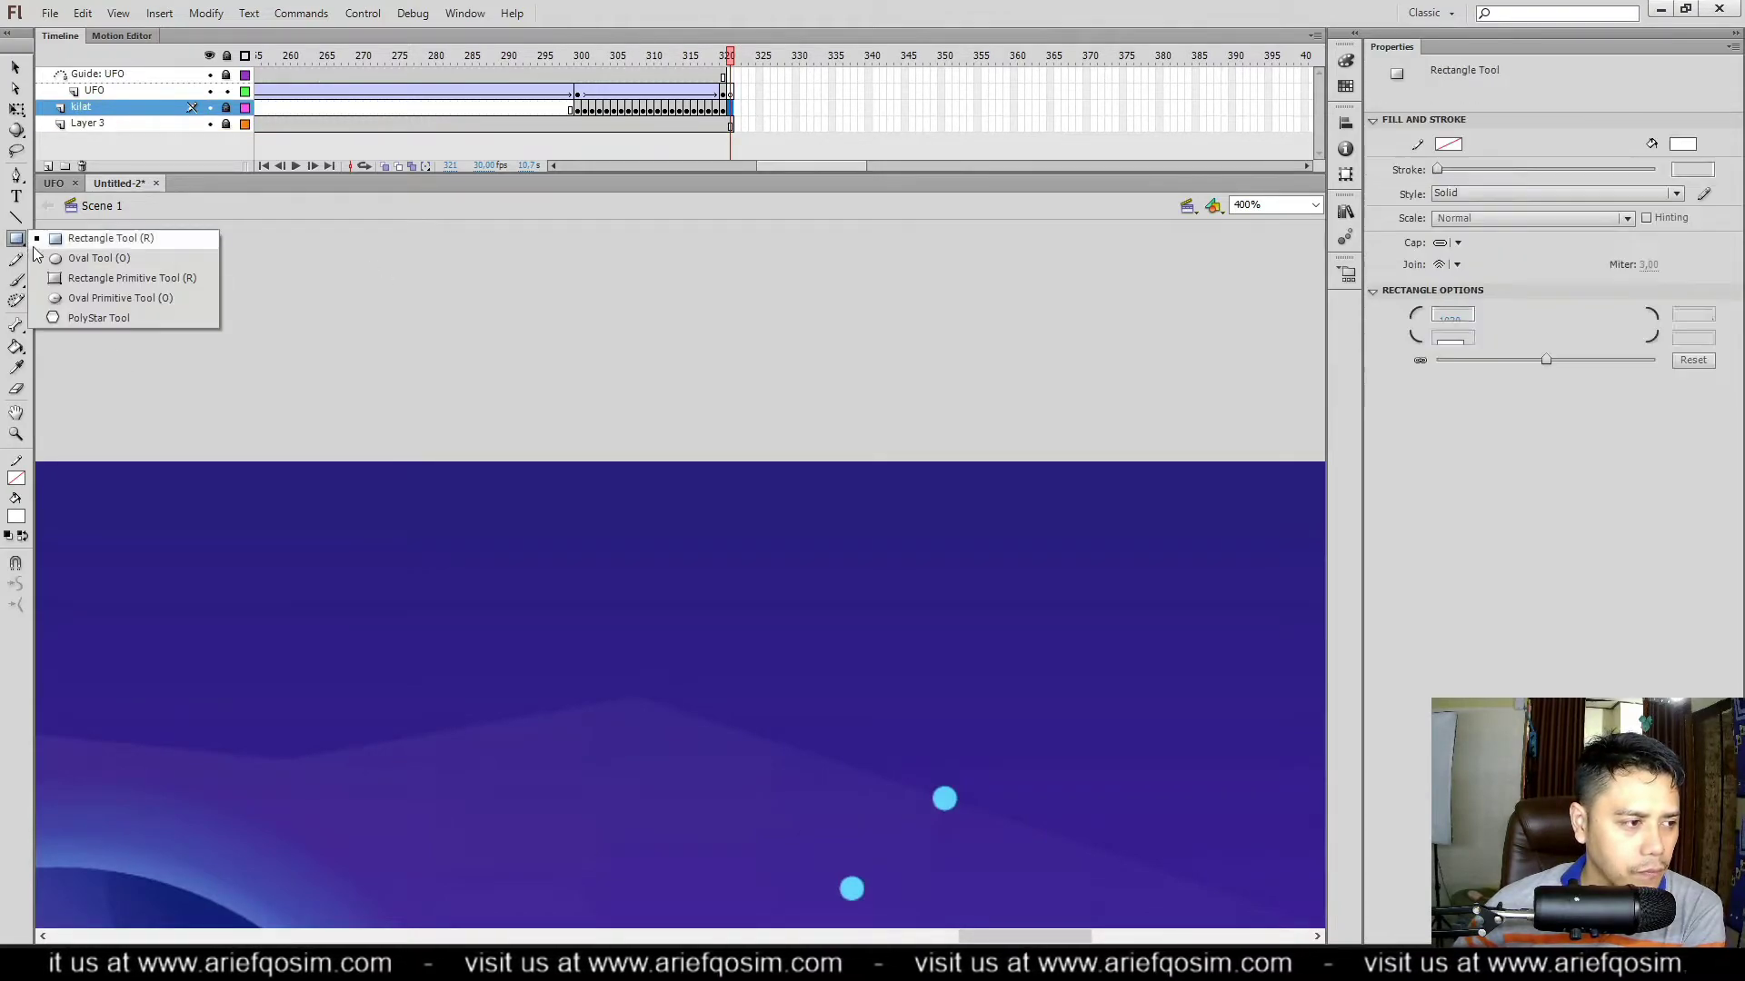
click(94, 318)
click(1572, 314)
click(945, 441)
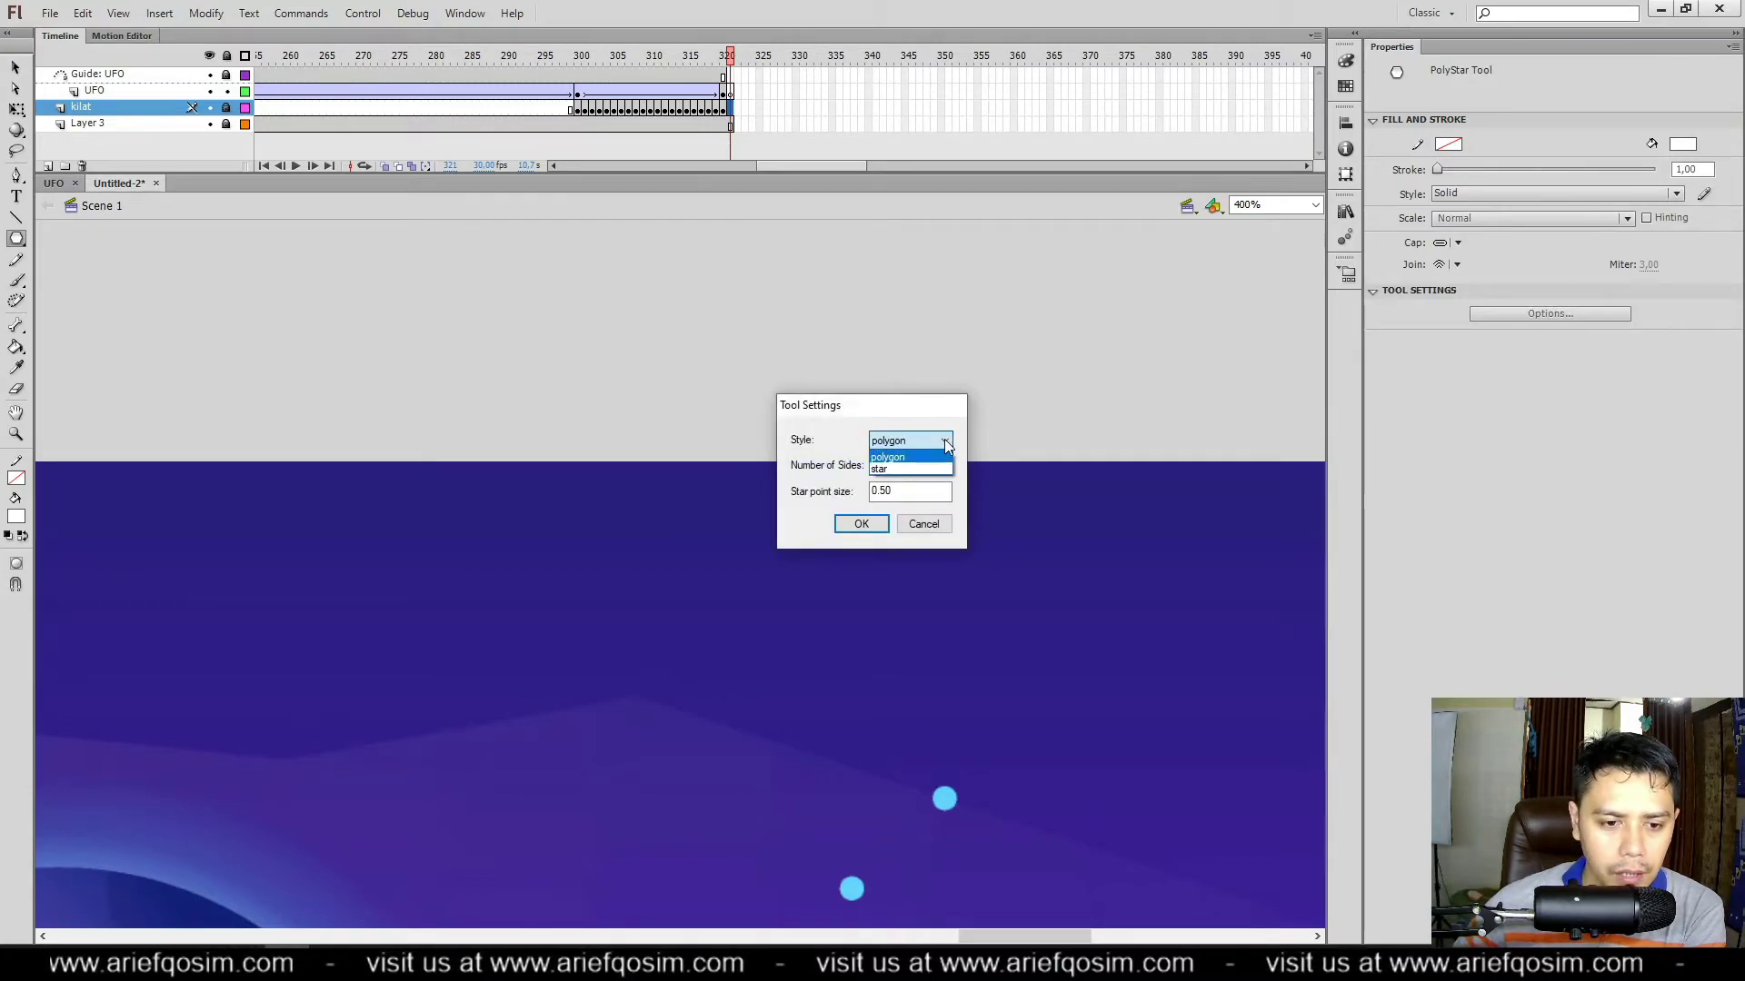
click(890, 470)
click(862, 525)
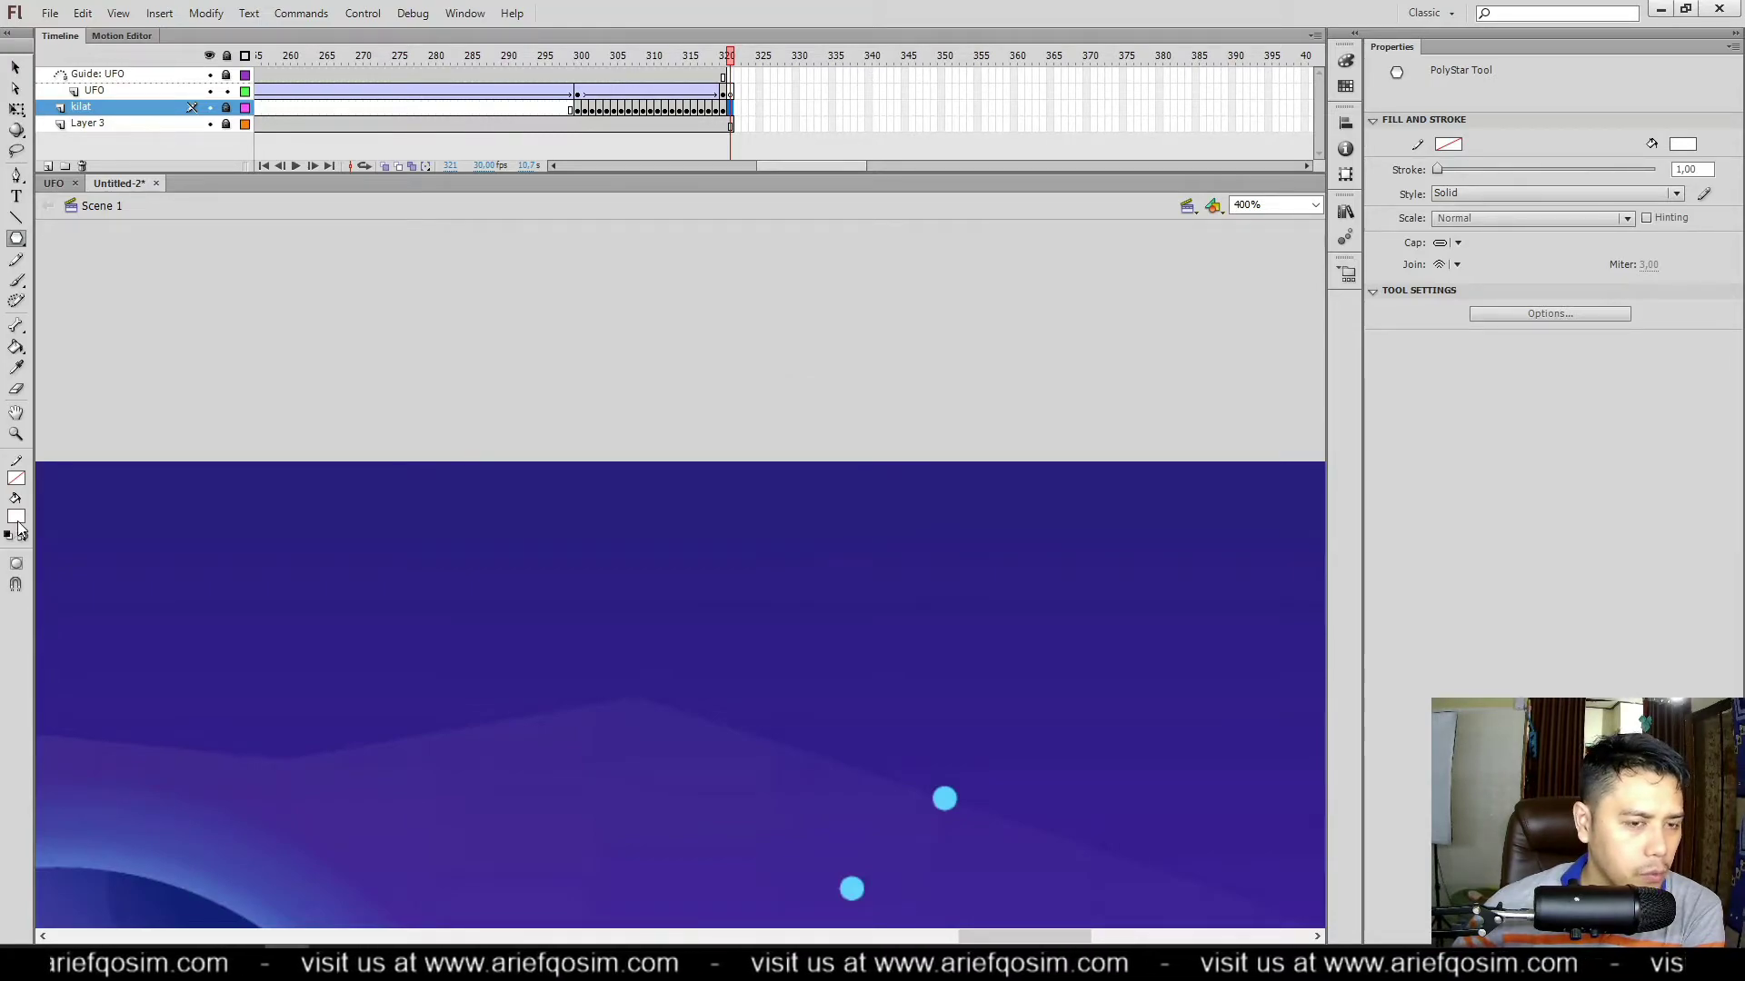
Step: Insert a blank keyframe at frame 321 of the kilat layer to end the light streak
click(728, 122)
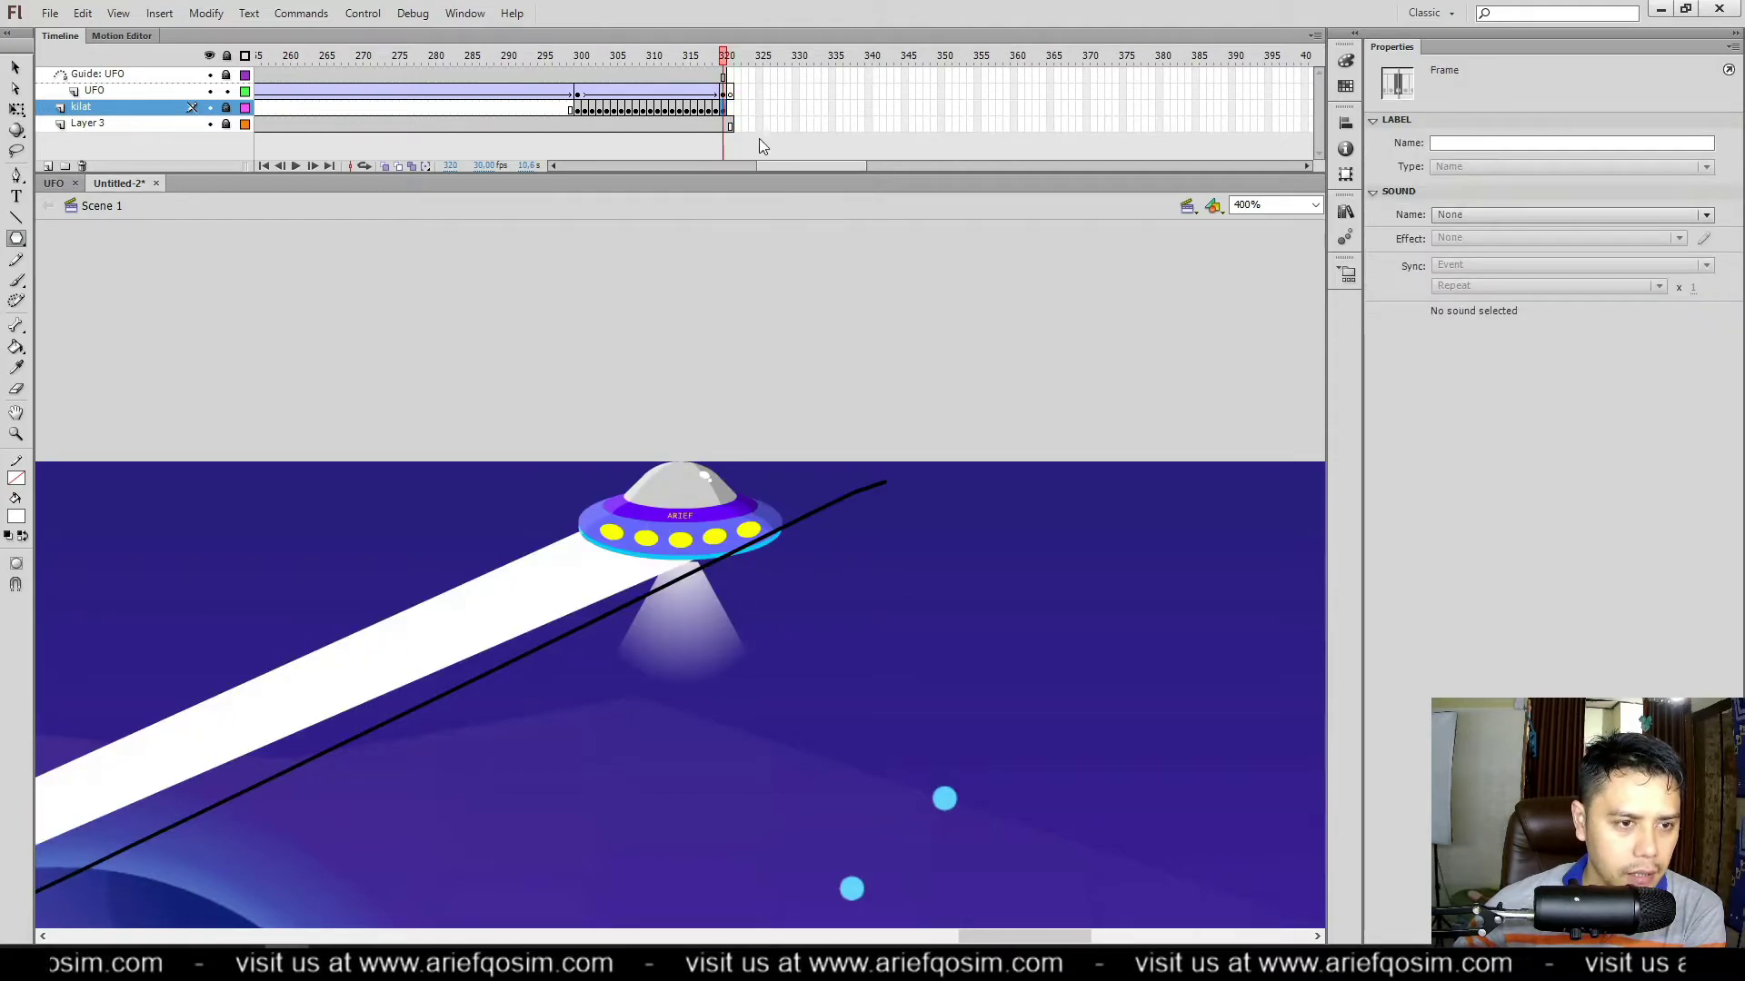
click(731, 111)
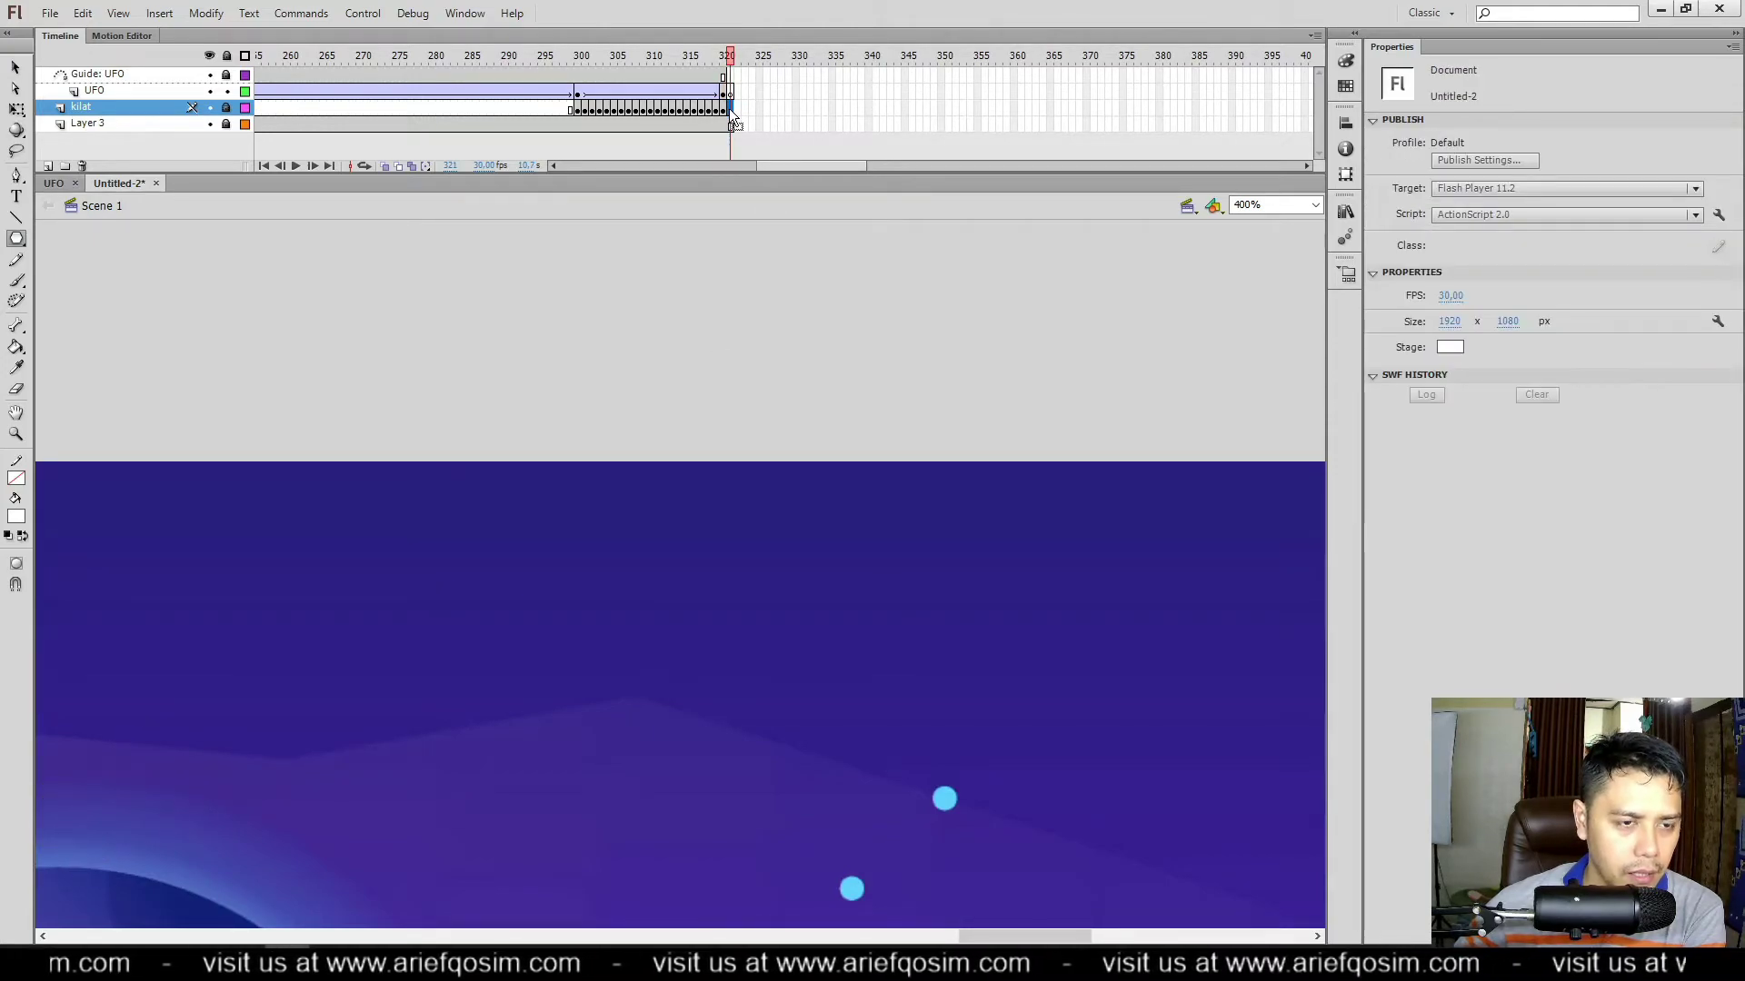
right_click(731, 109)
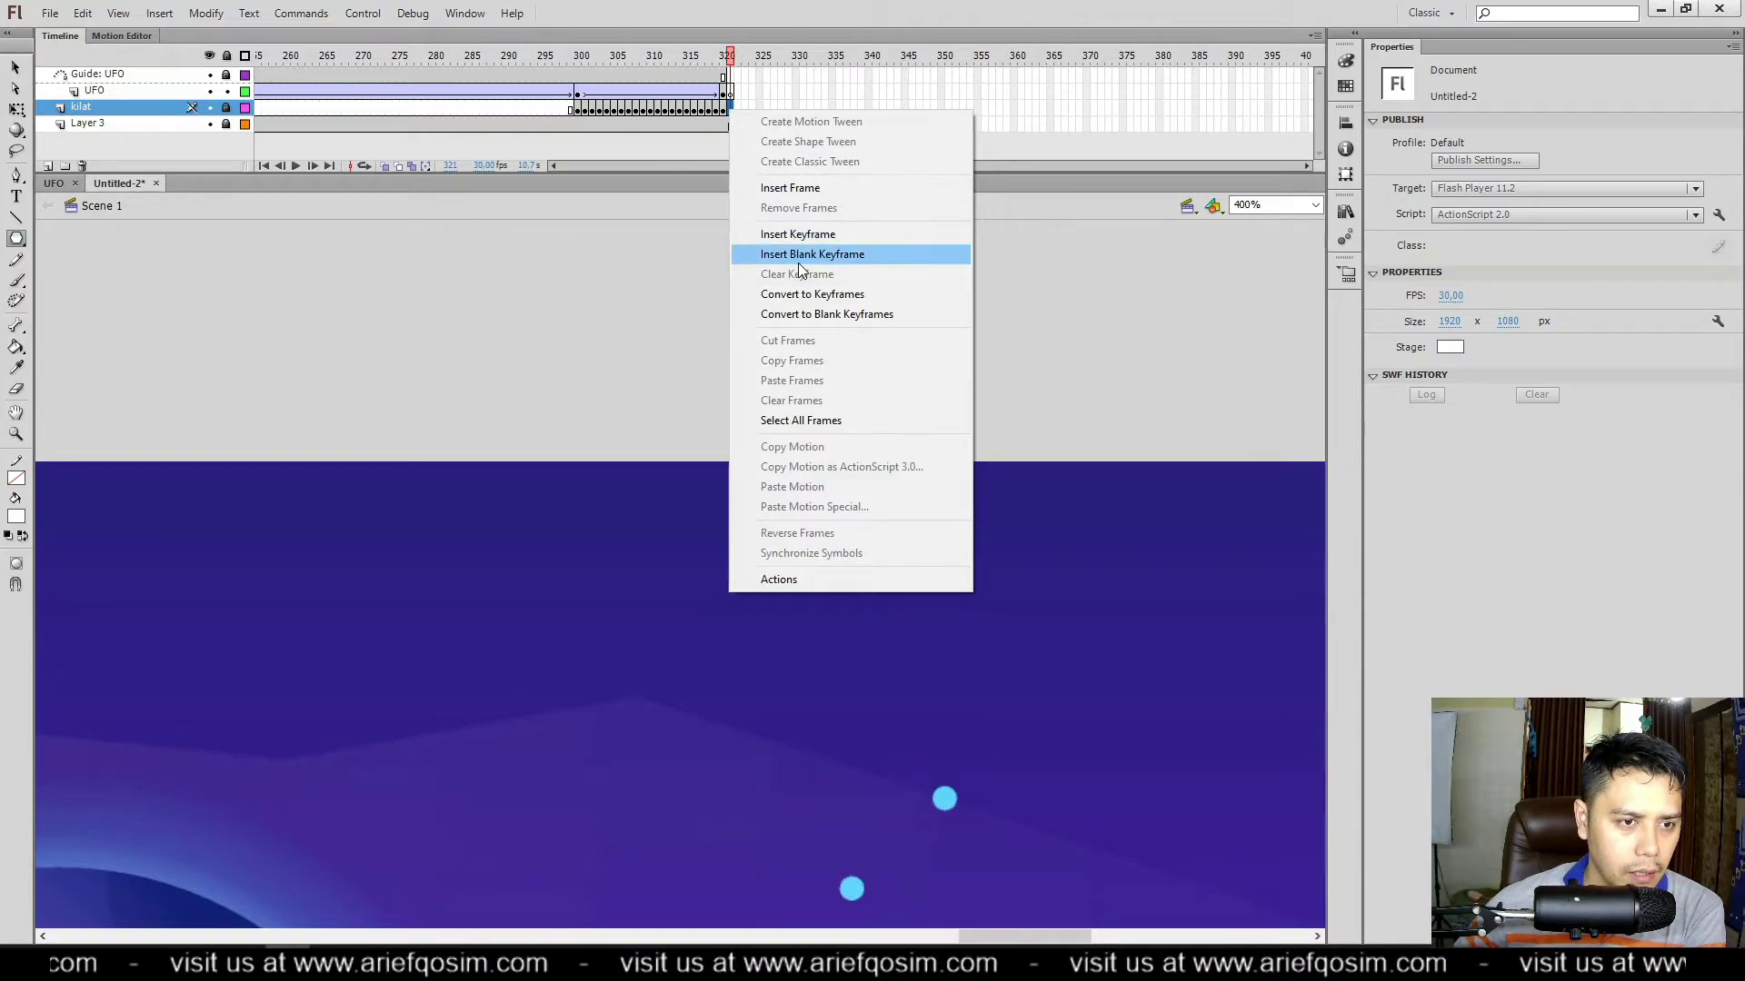
click(797, 260)
Step: Try to draw a star at the UFO's exit point in frame 321 of the locked kilat layer
click(726, 110)
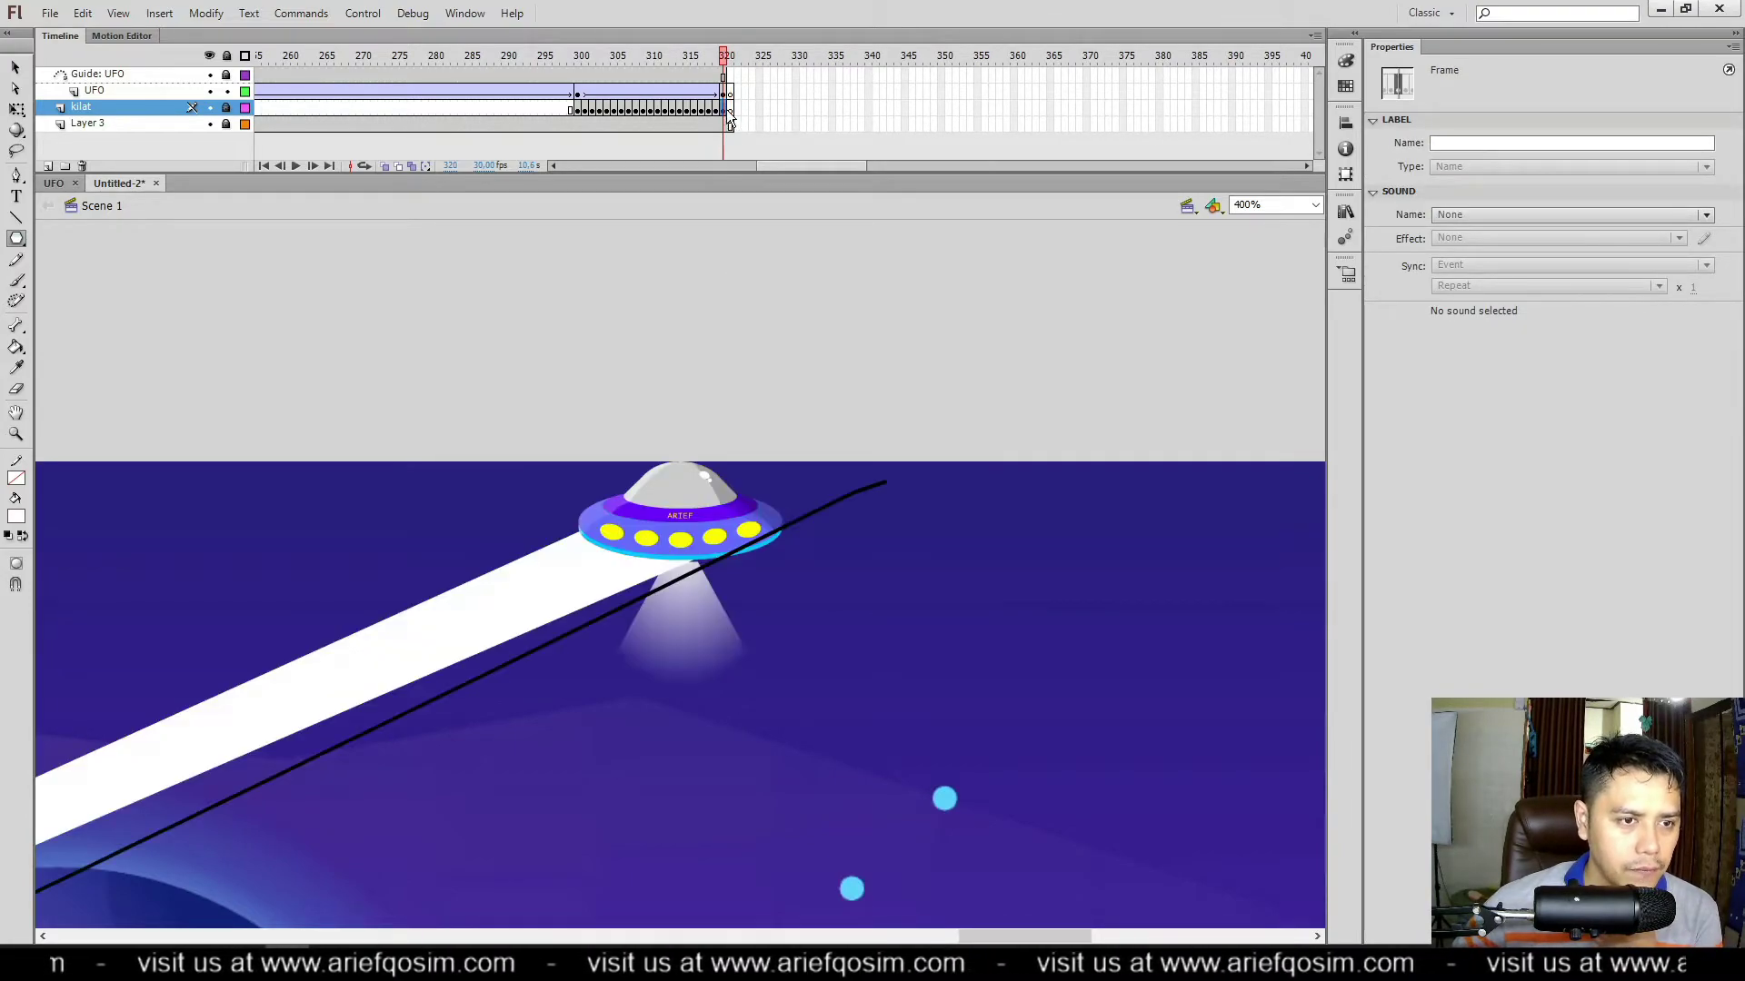
click(729, 110)
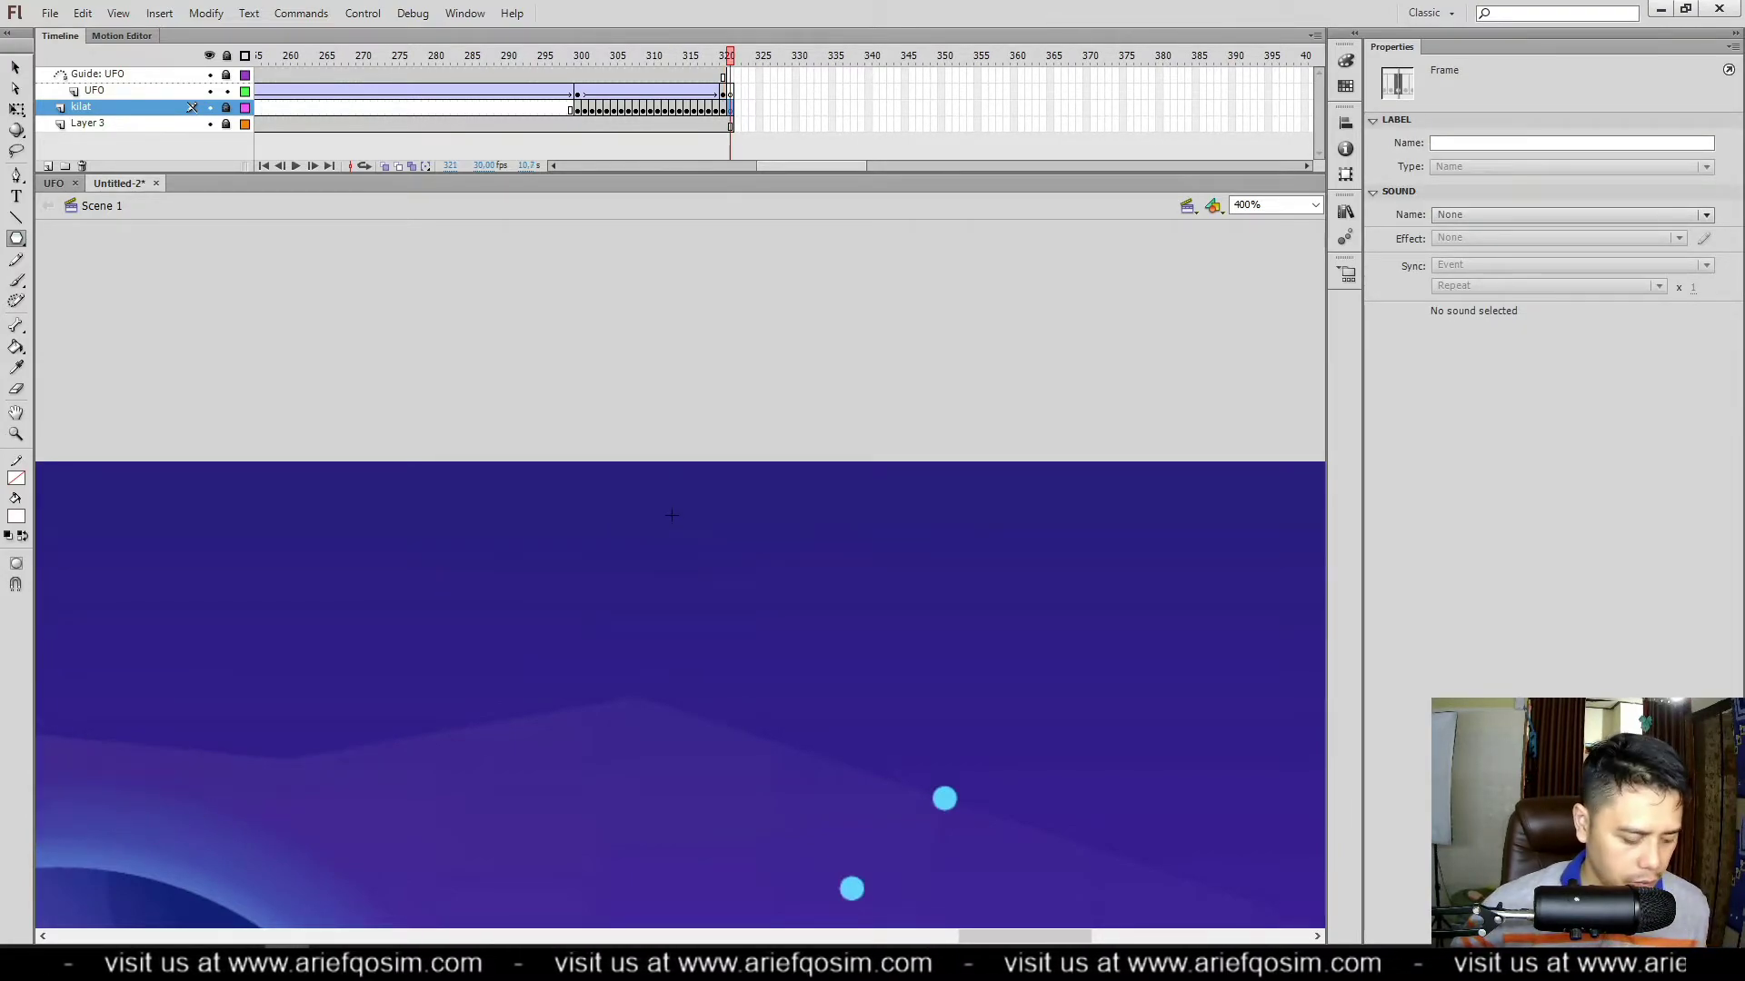
drag(672, 516, 742, 568)
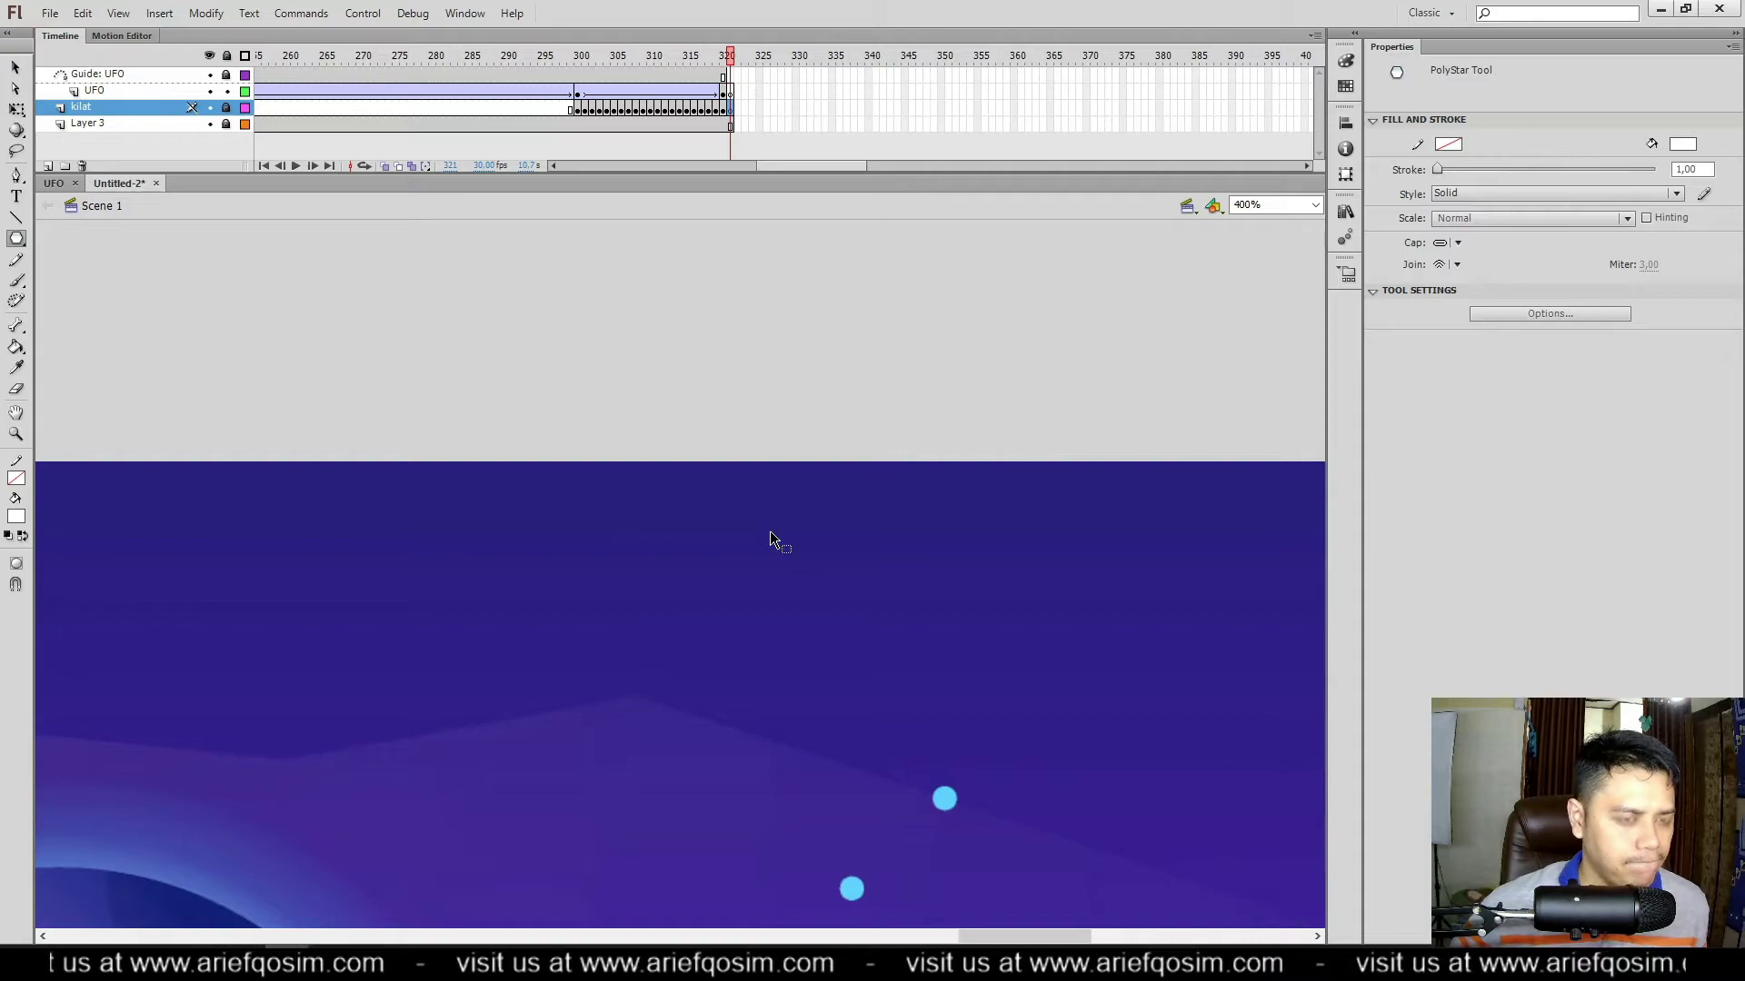
key(comma)
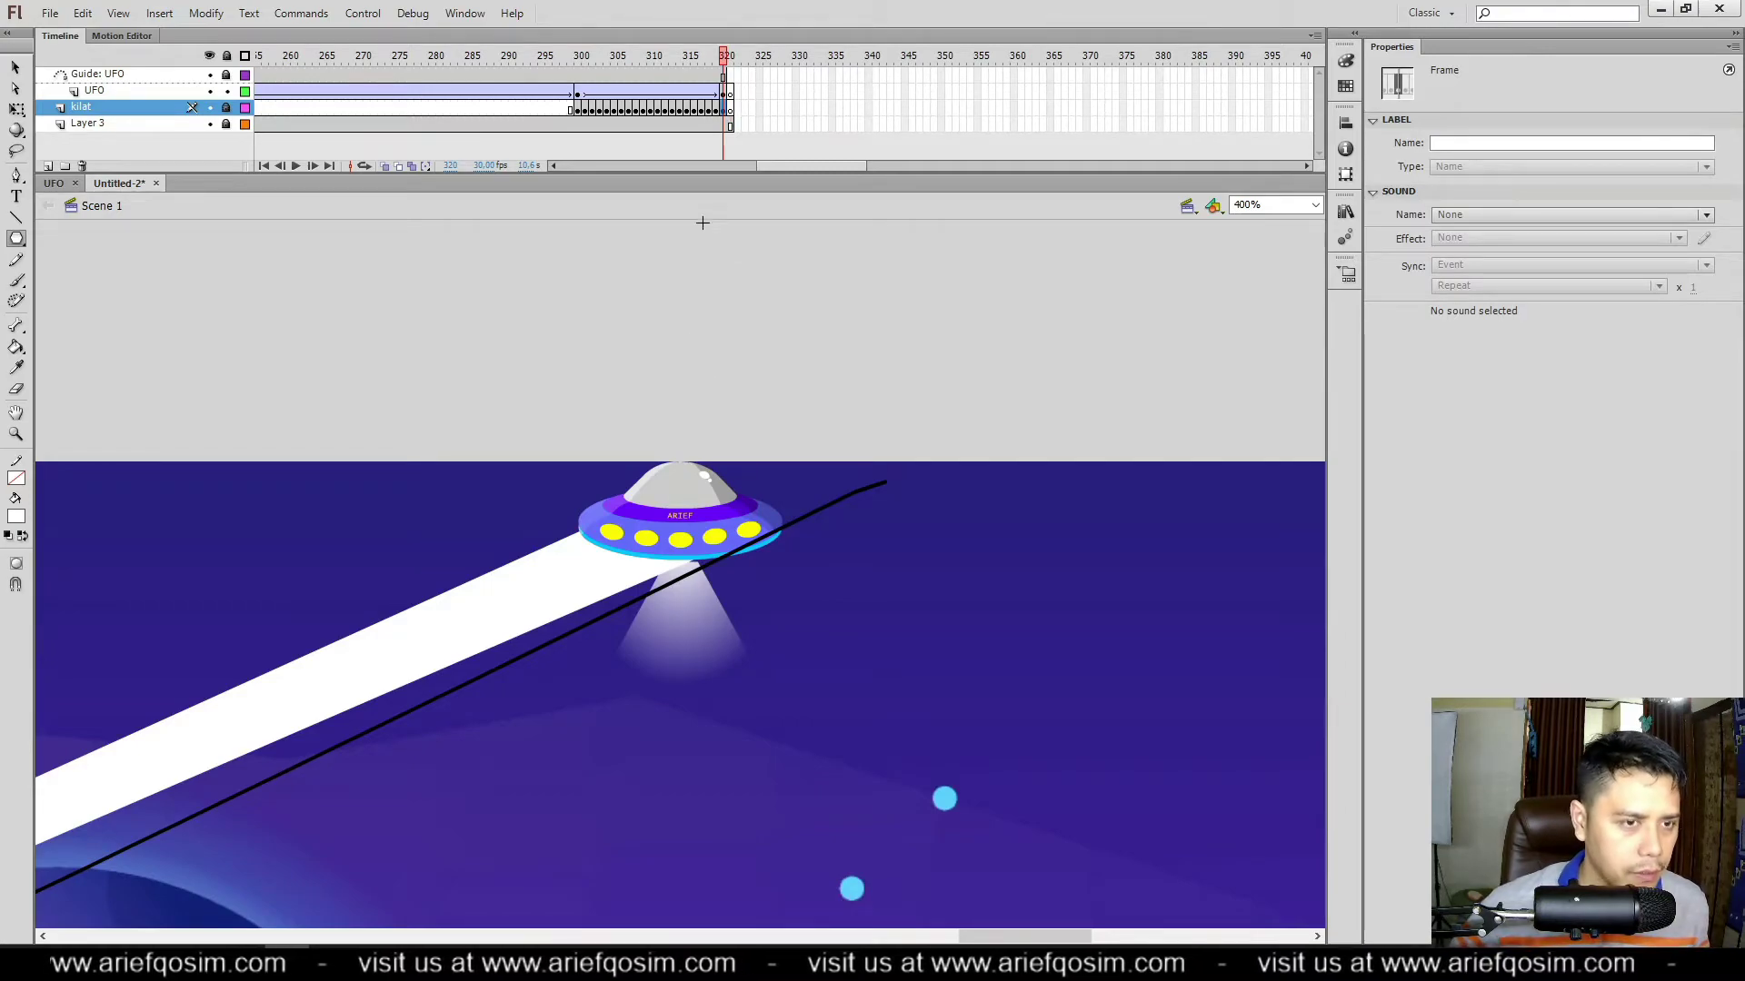
Step: Add a new layer above the UFO guide layer and insert a keyframe at its frame 321
click(106, 76)
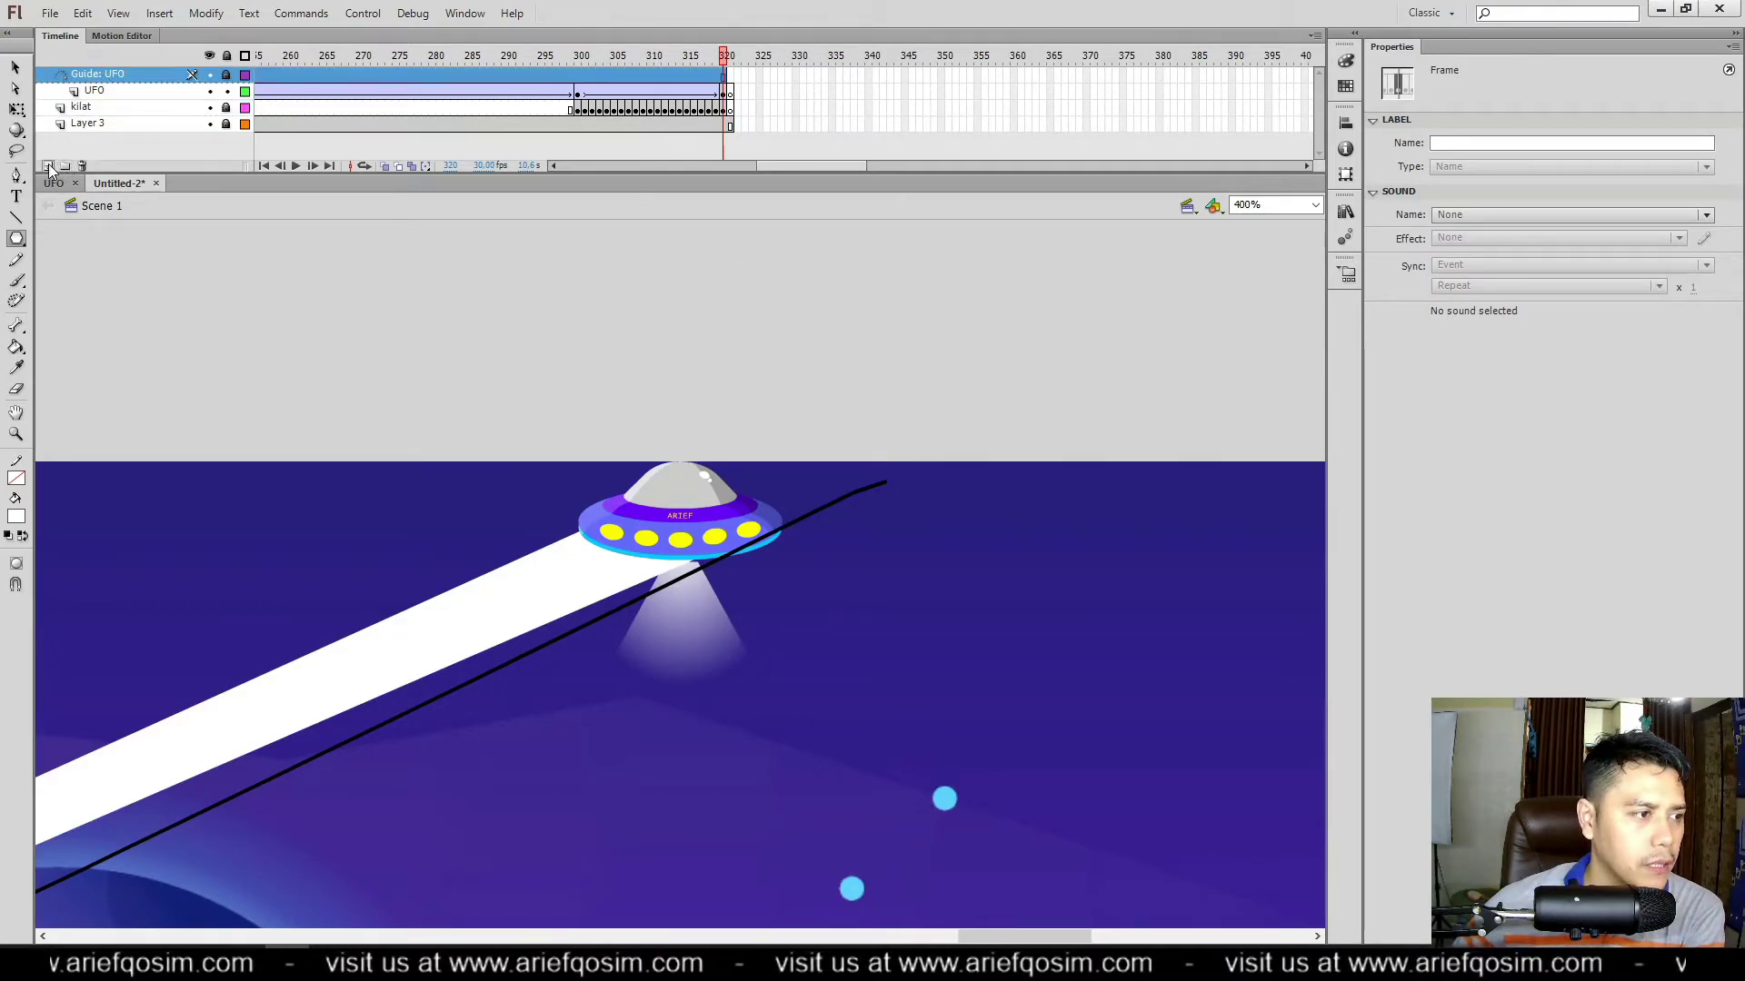
click(48, 165)
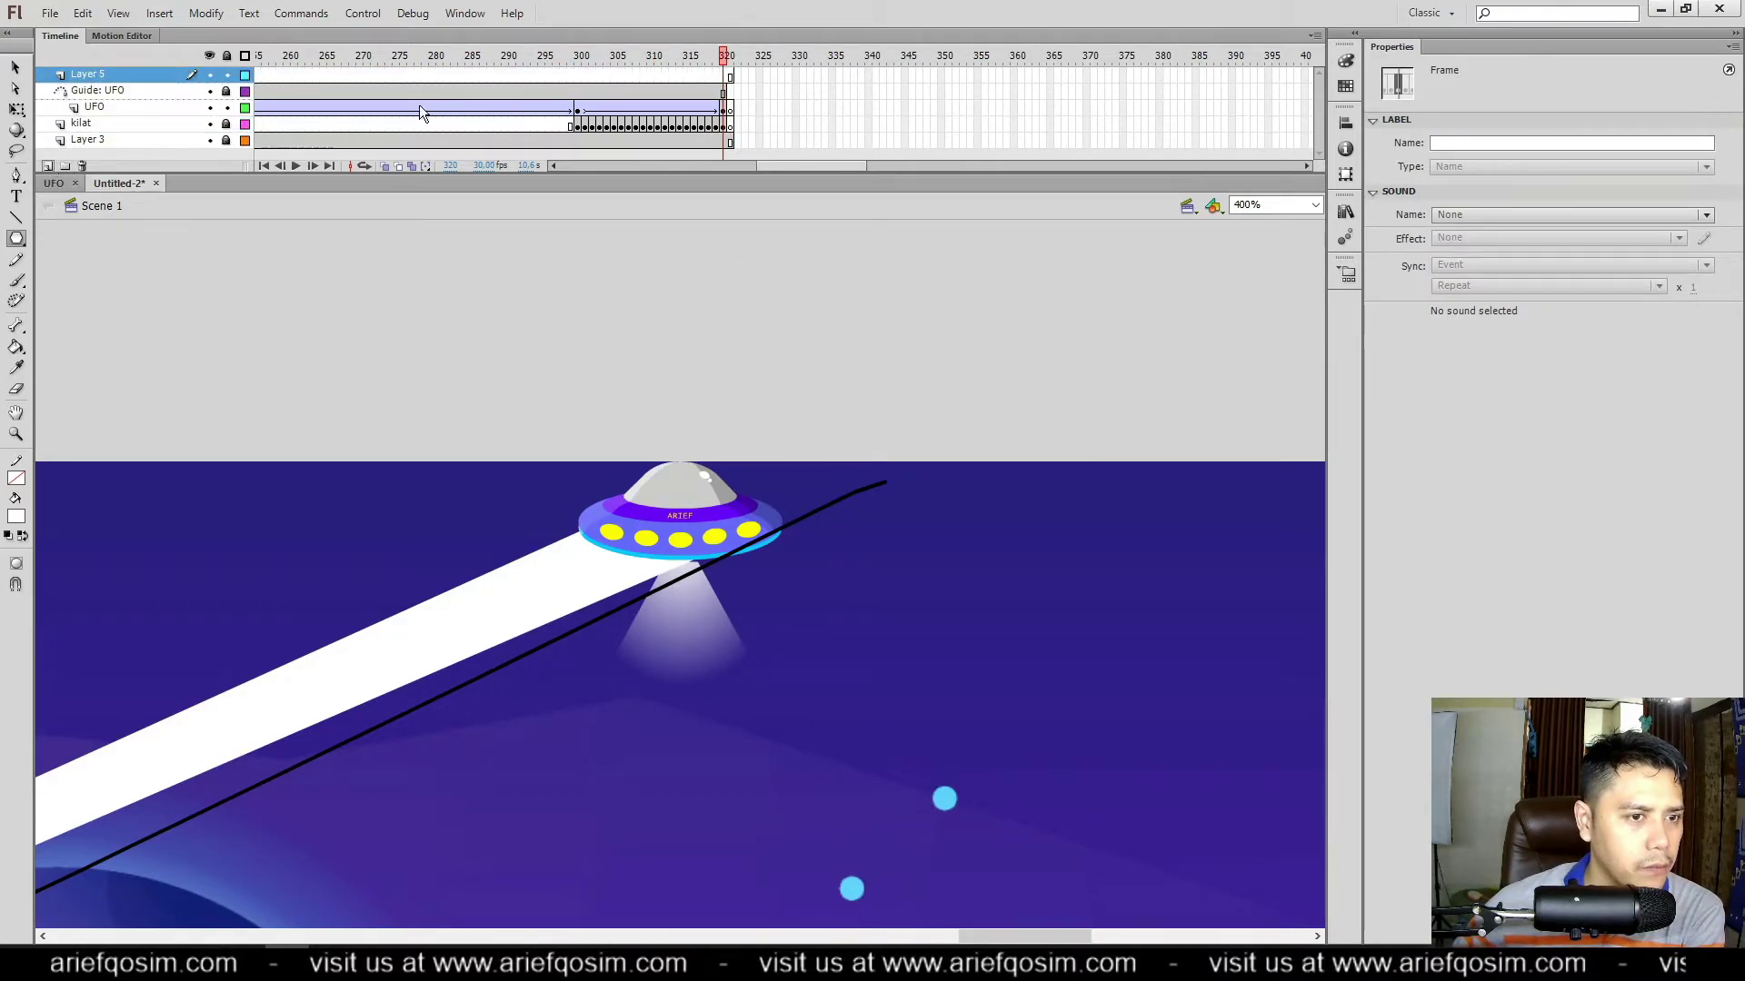
click(729, 78)
right_click(731, 78)
click(805, 201)
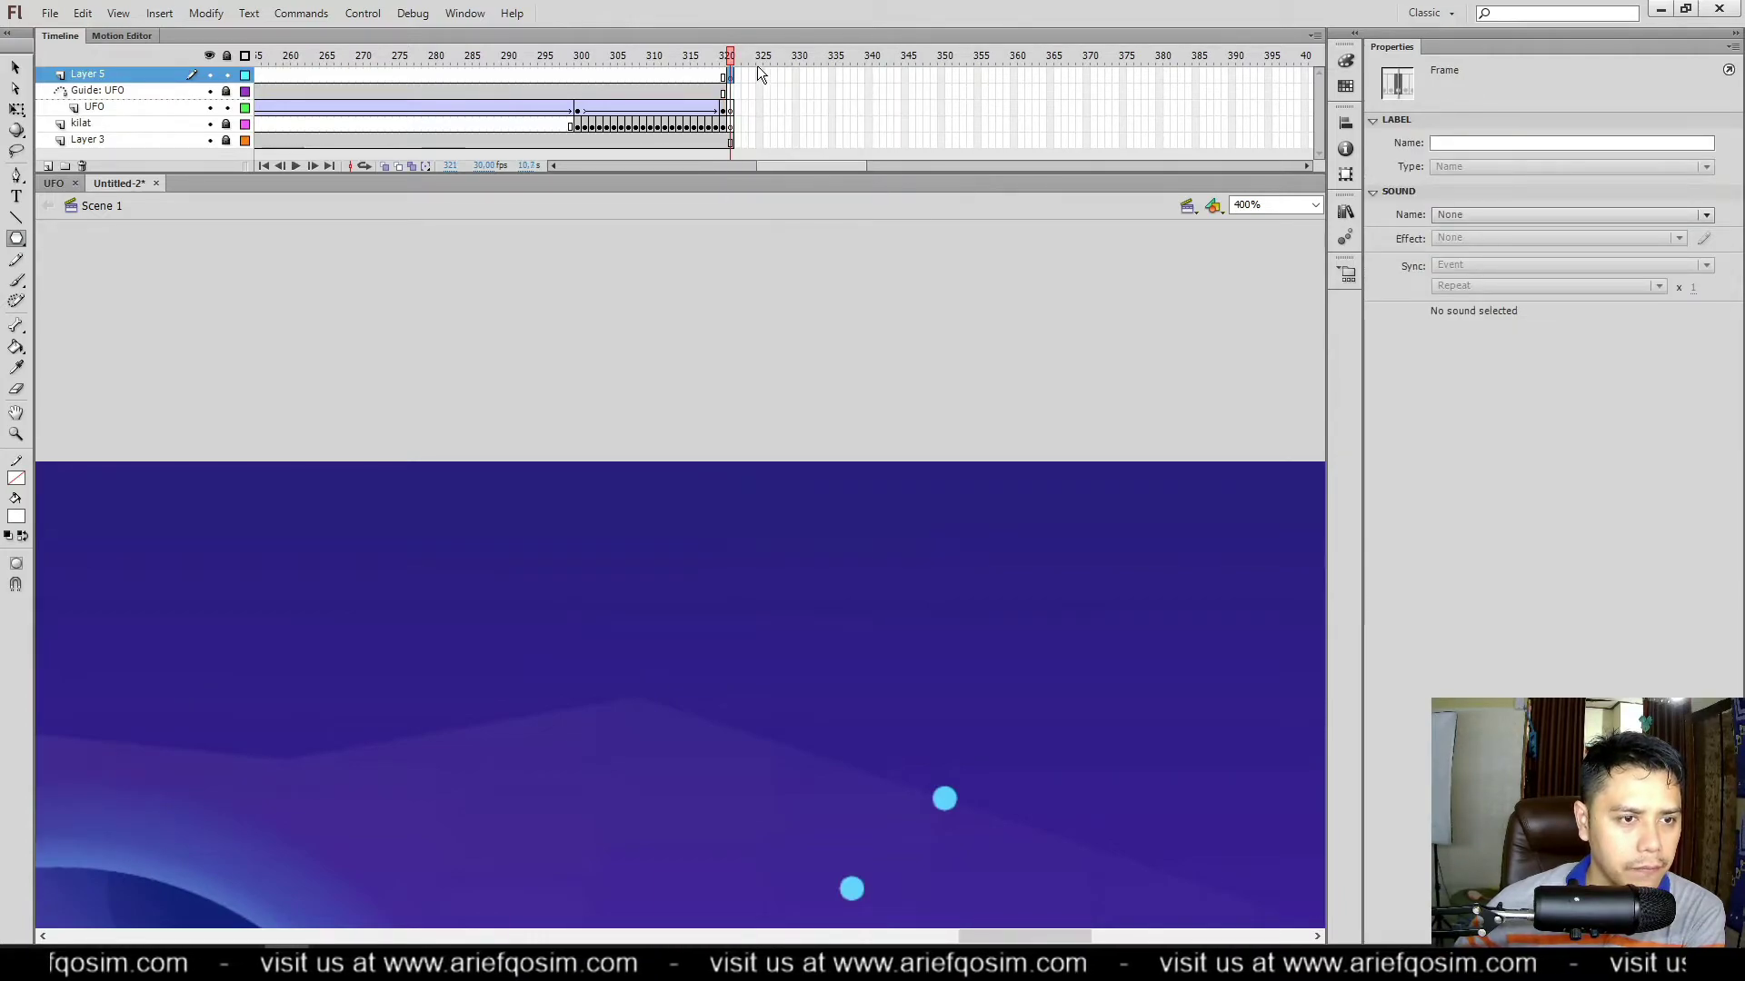
click(732, 73)
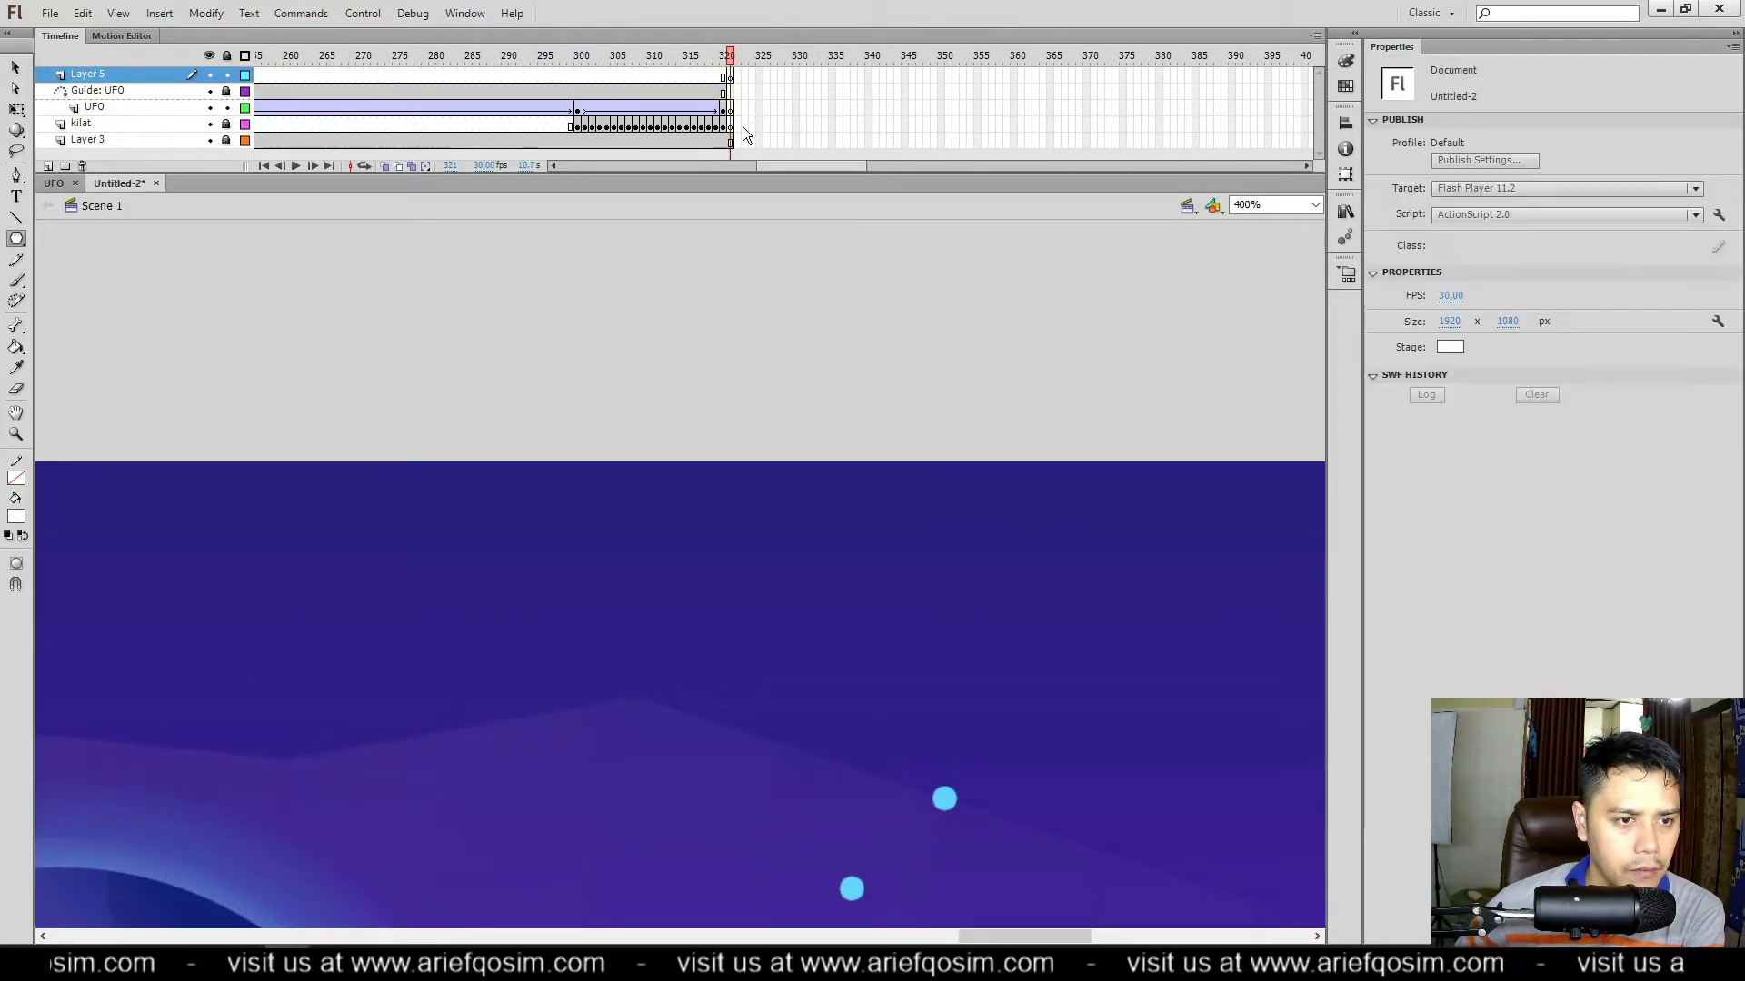
click(732, 73)
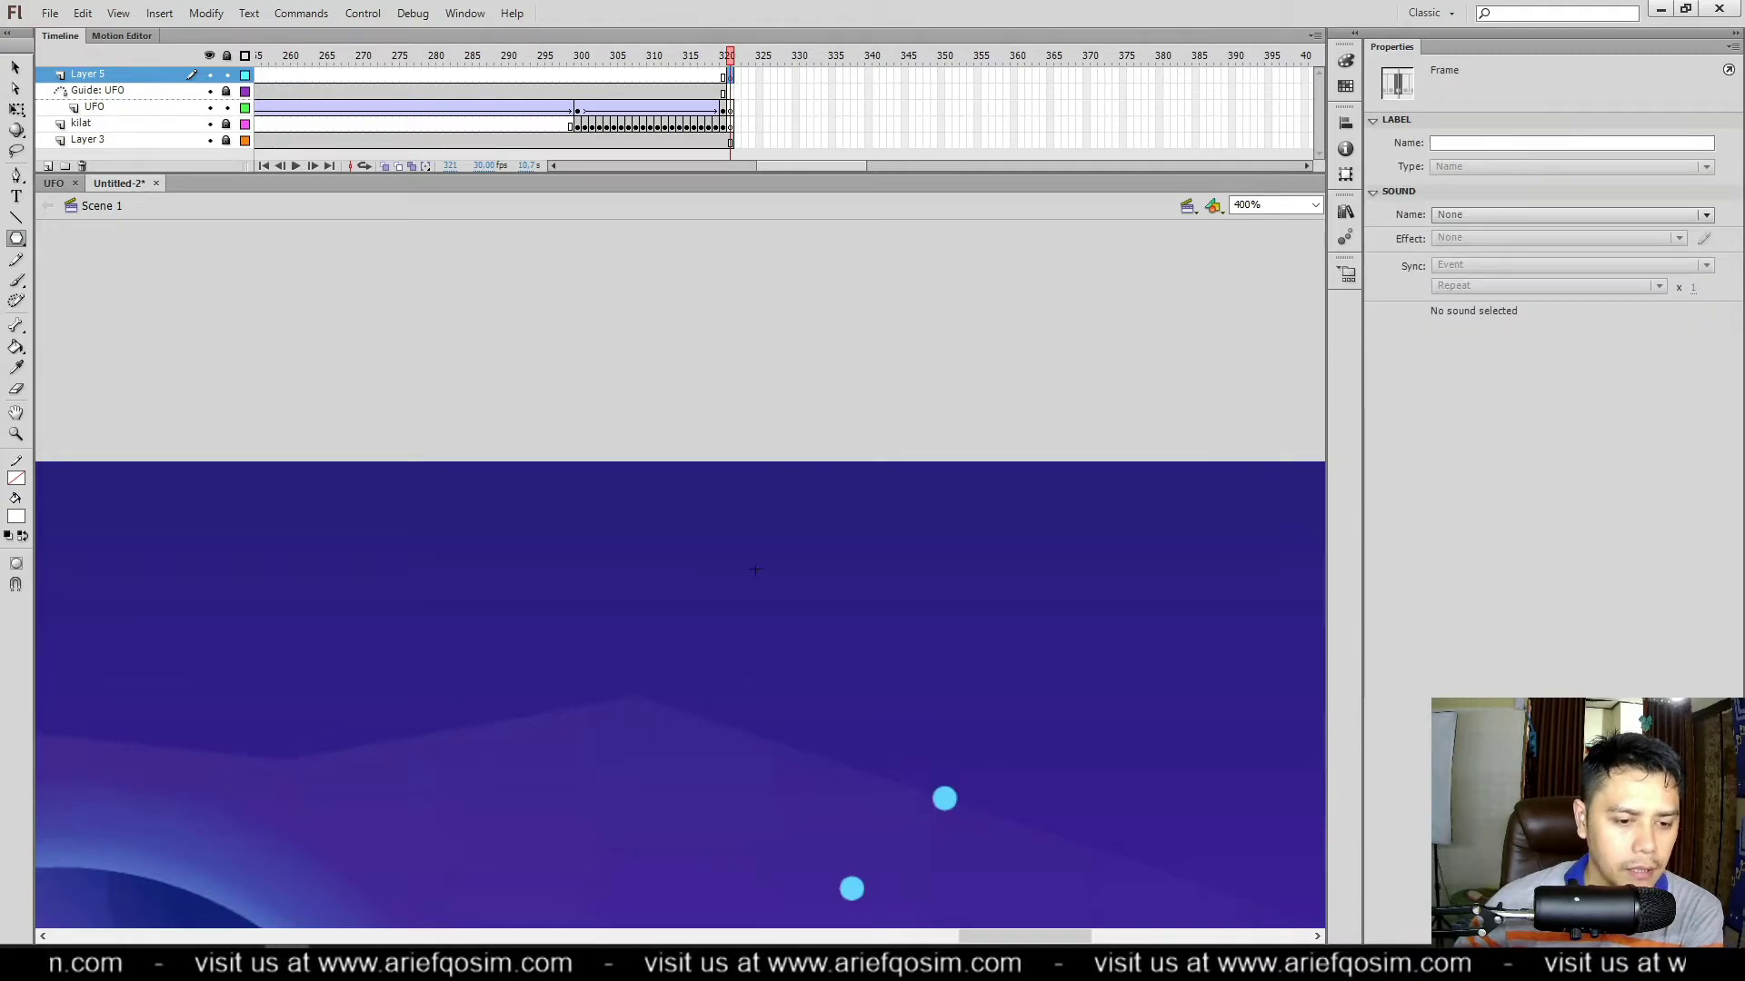
Step: Draw a white five-pointed star at the UFO's exit point in frame 321 of Layer 5
click(723, 75)
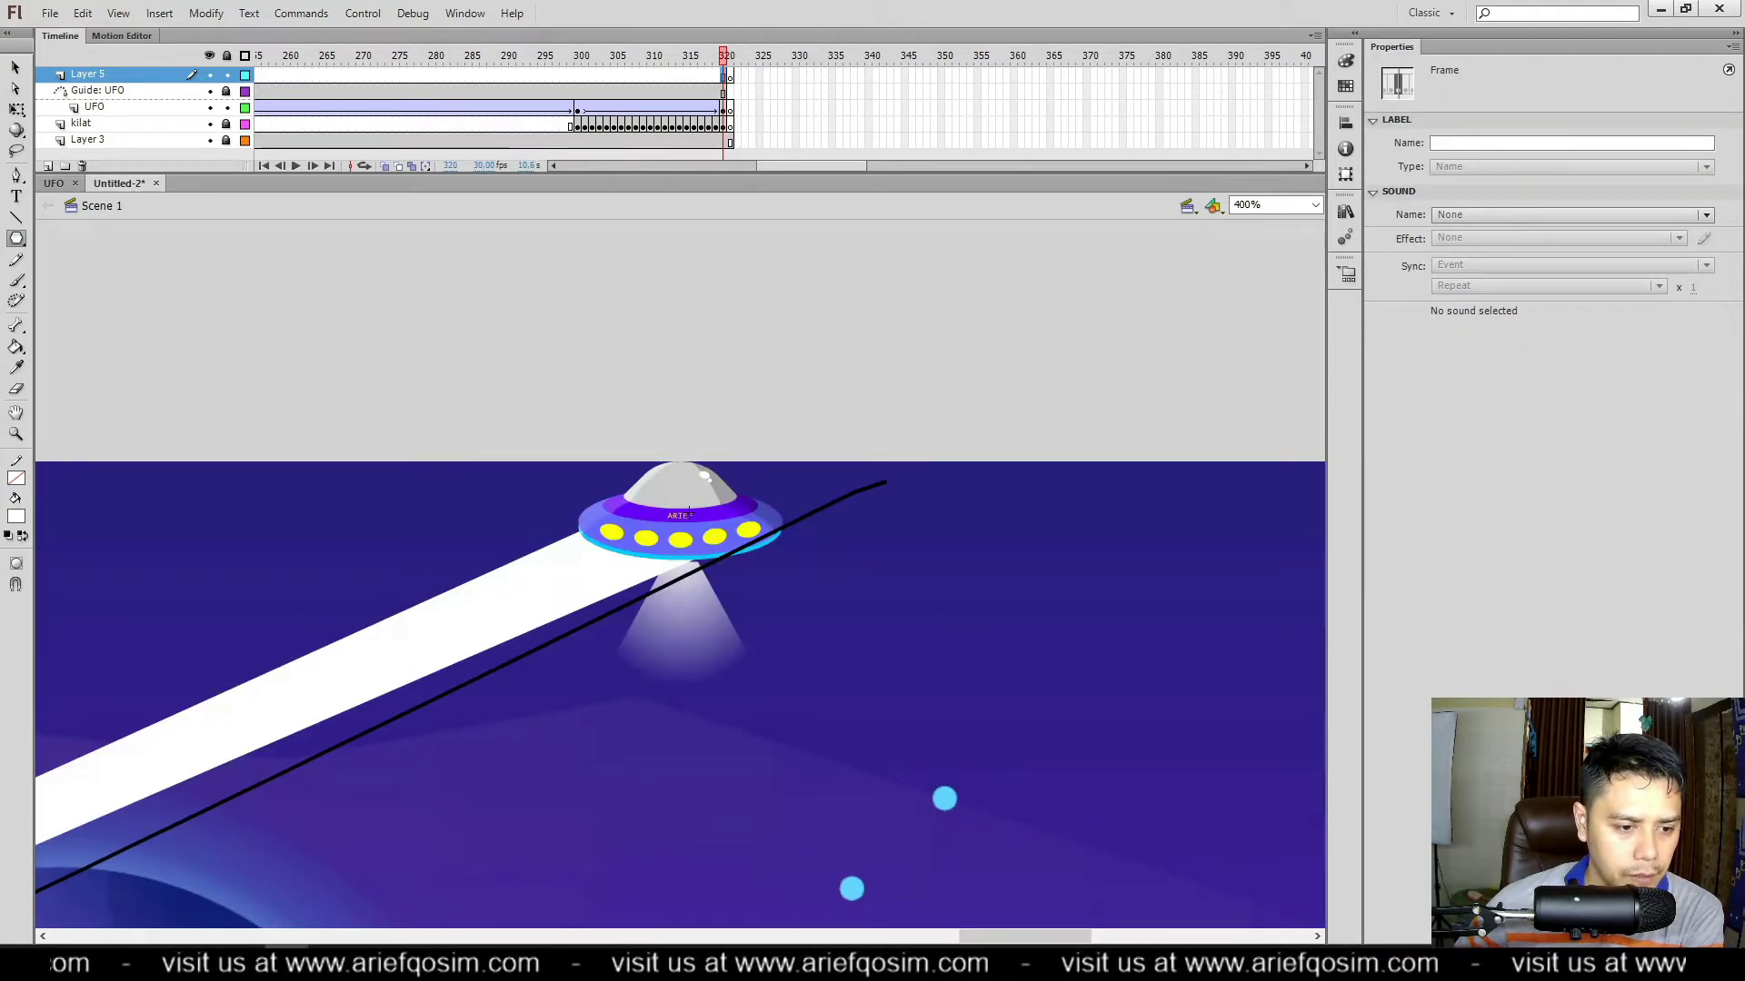
click(730, 75)
drag(667, 492, 732, 557)
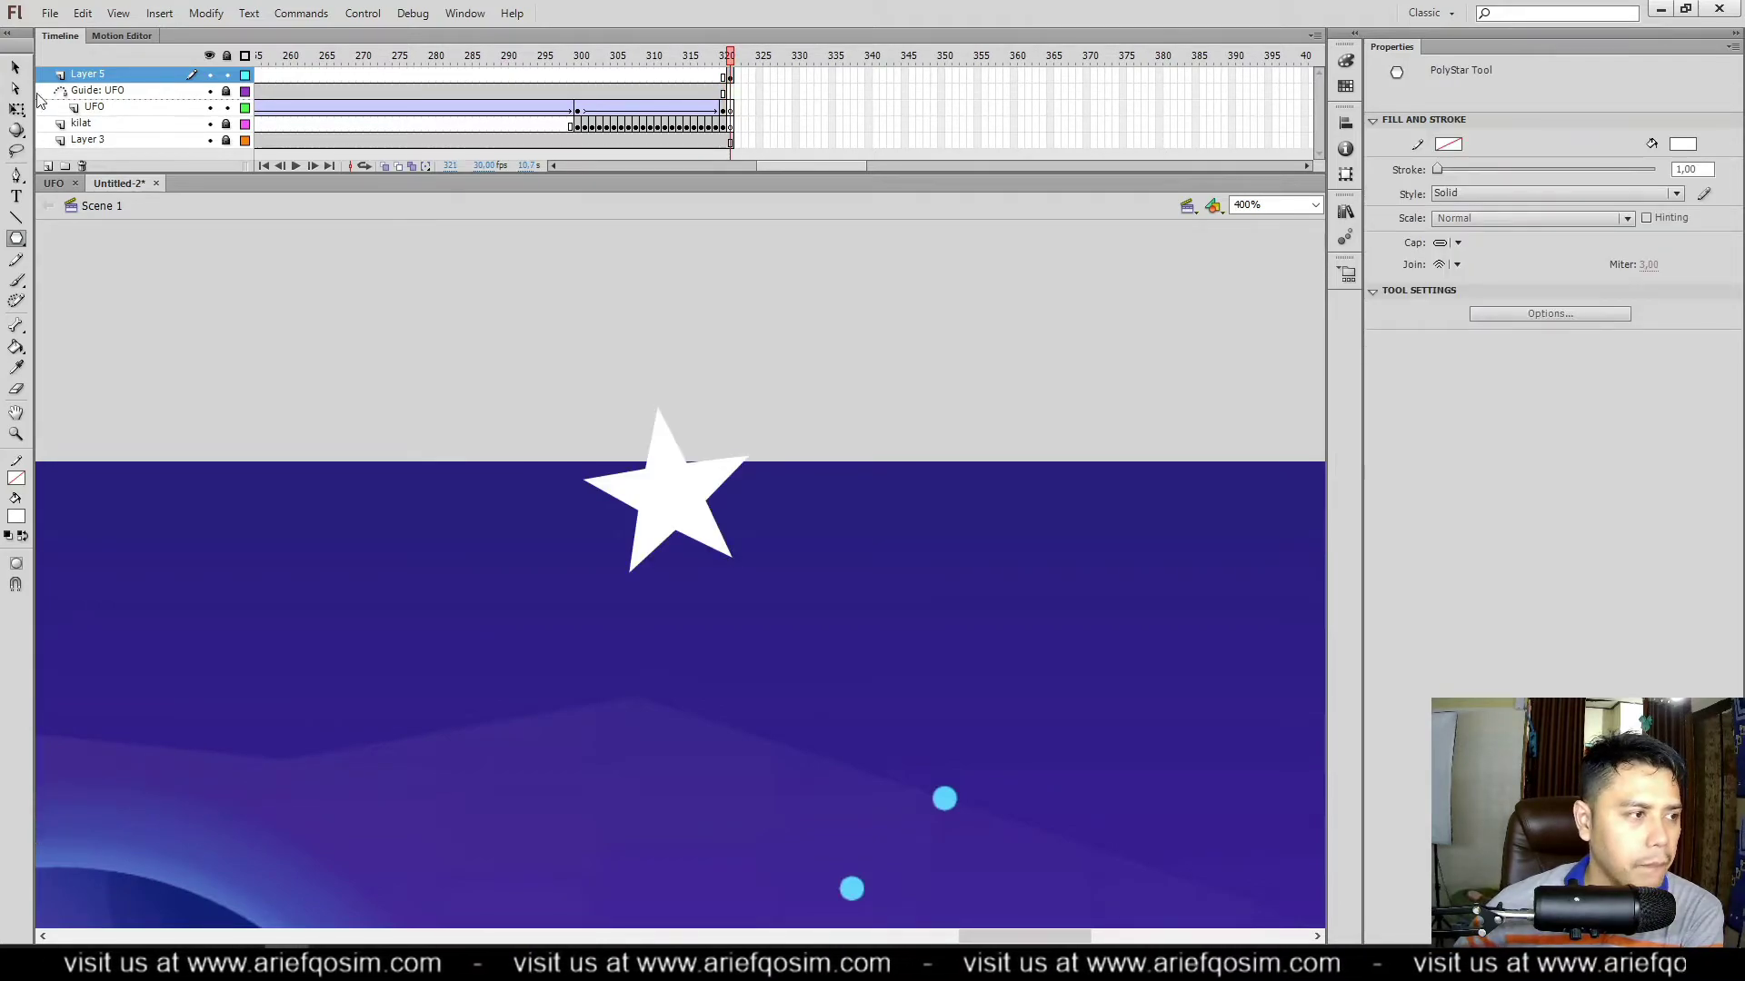
click(17, 69)
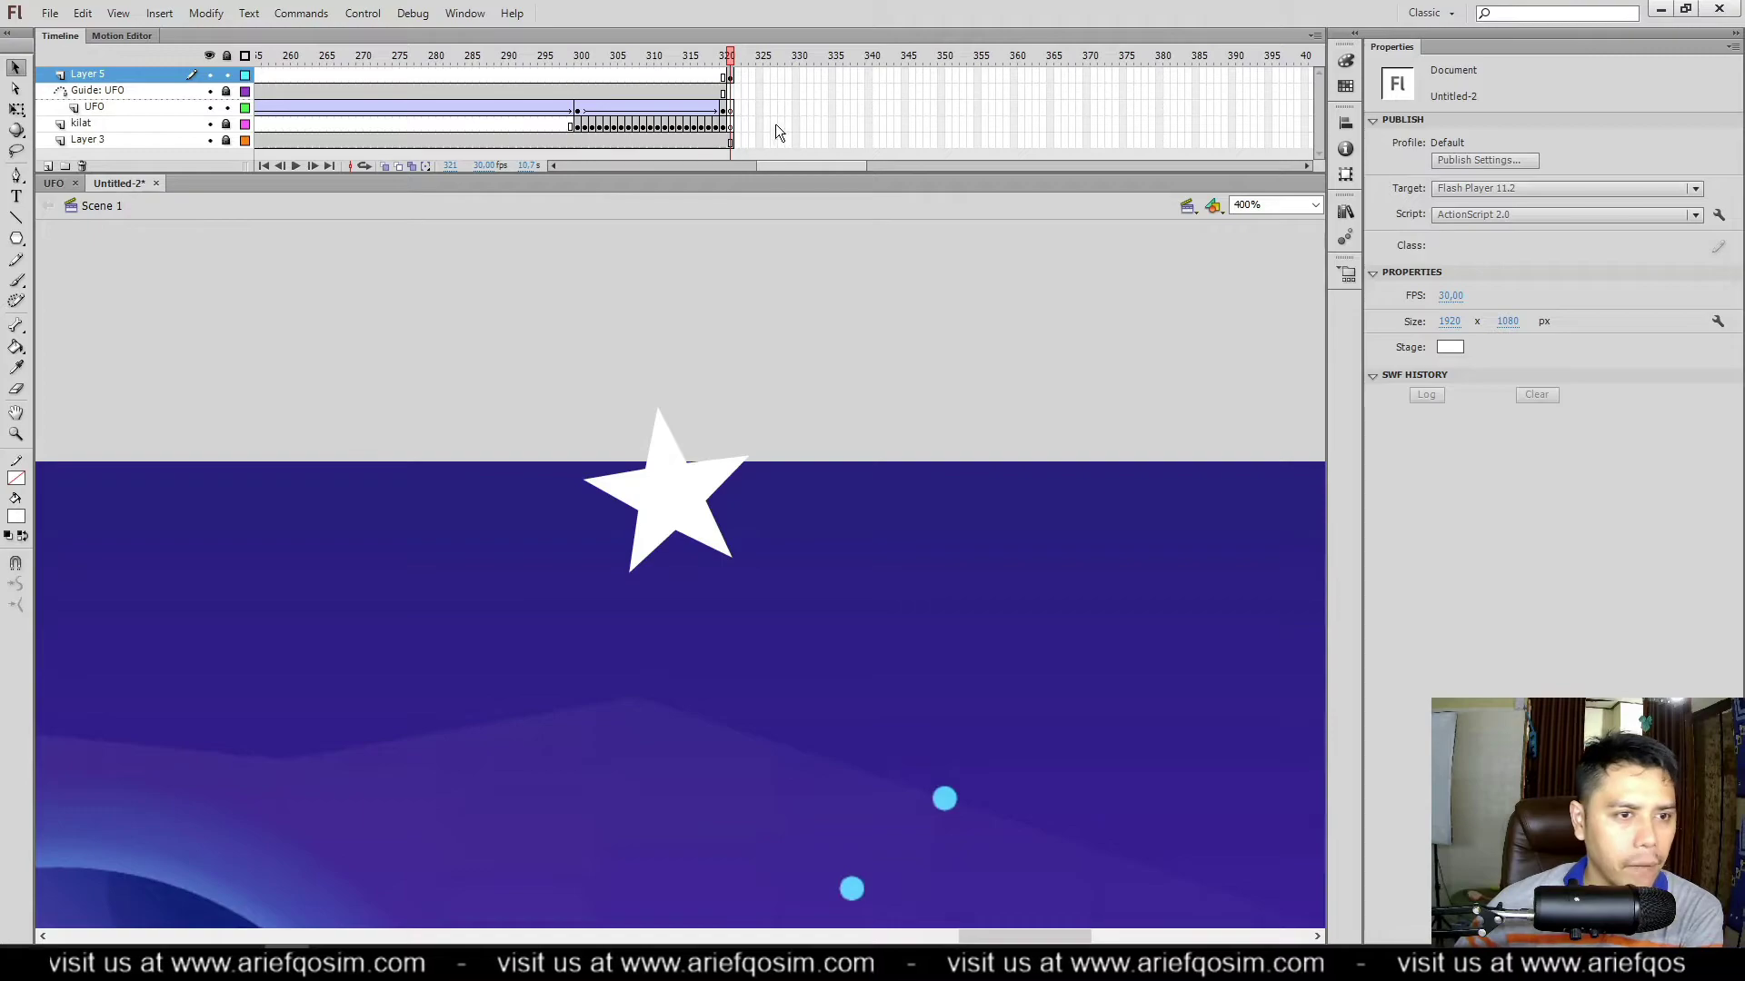
Step: Create a classic tween on the star from frame 321 to a new keyframe at frame 345 and scrub through it
right_click(732, 71)
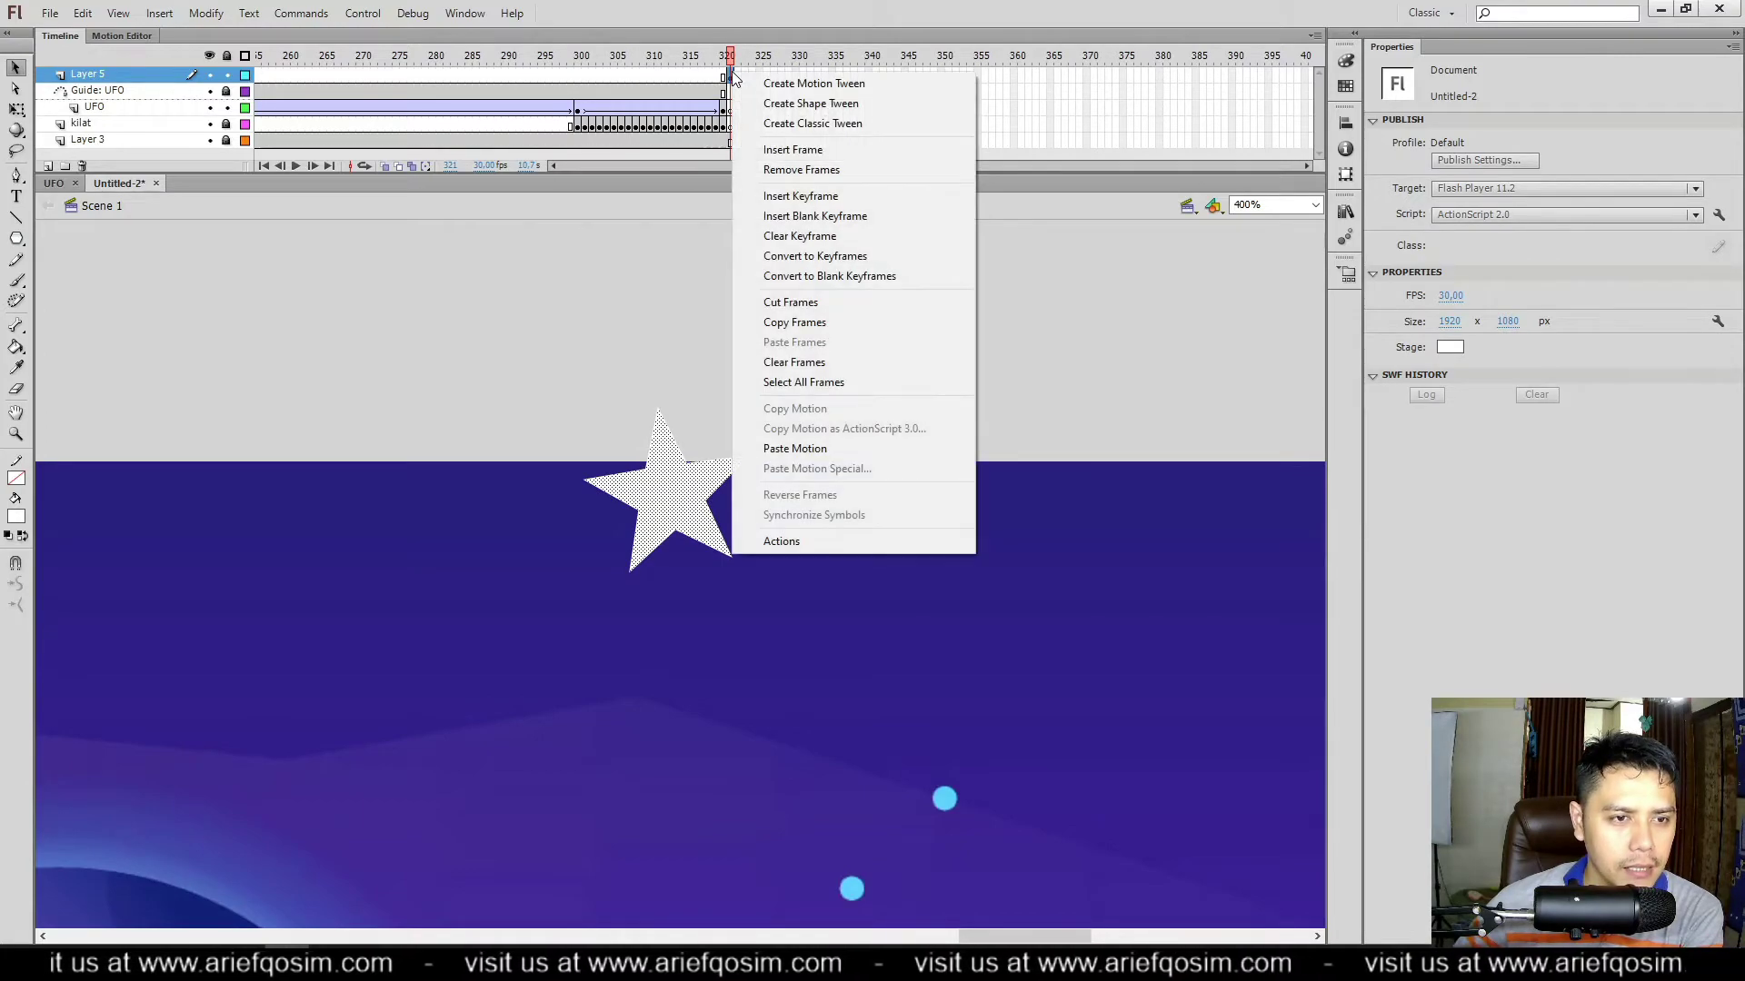
click(815, 130)
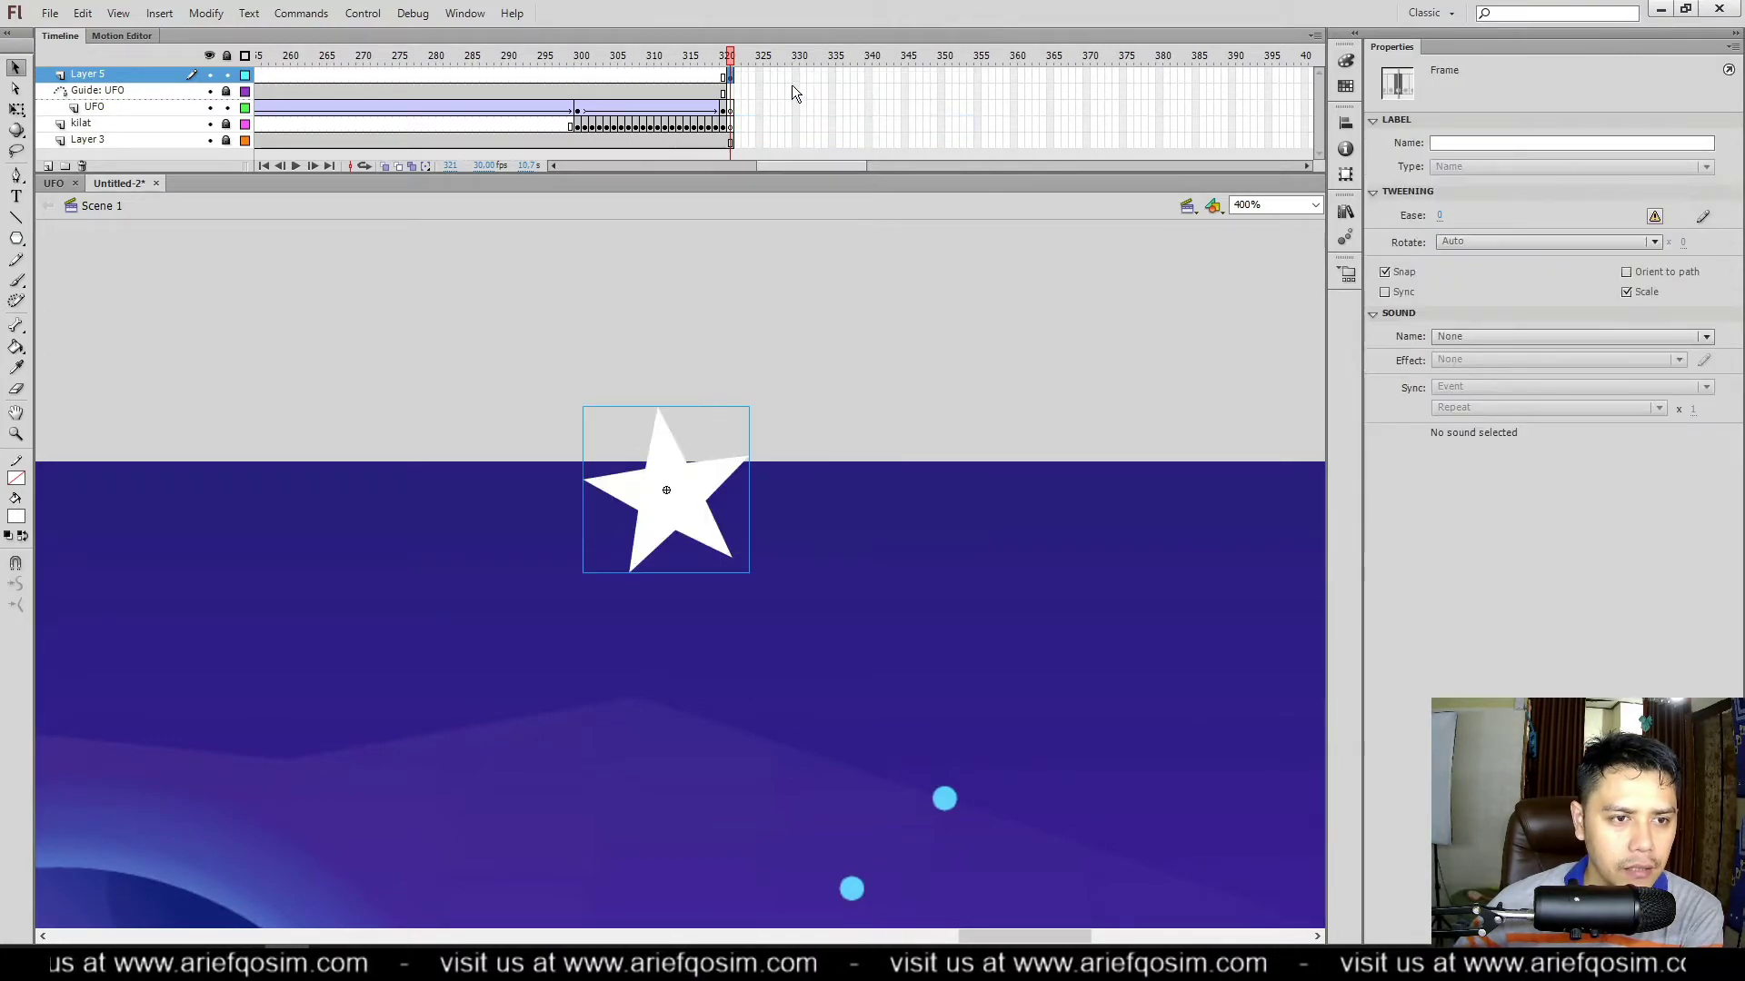
right_click(907, 74)
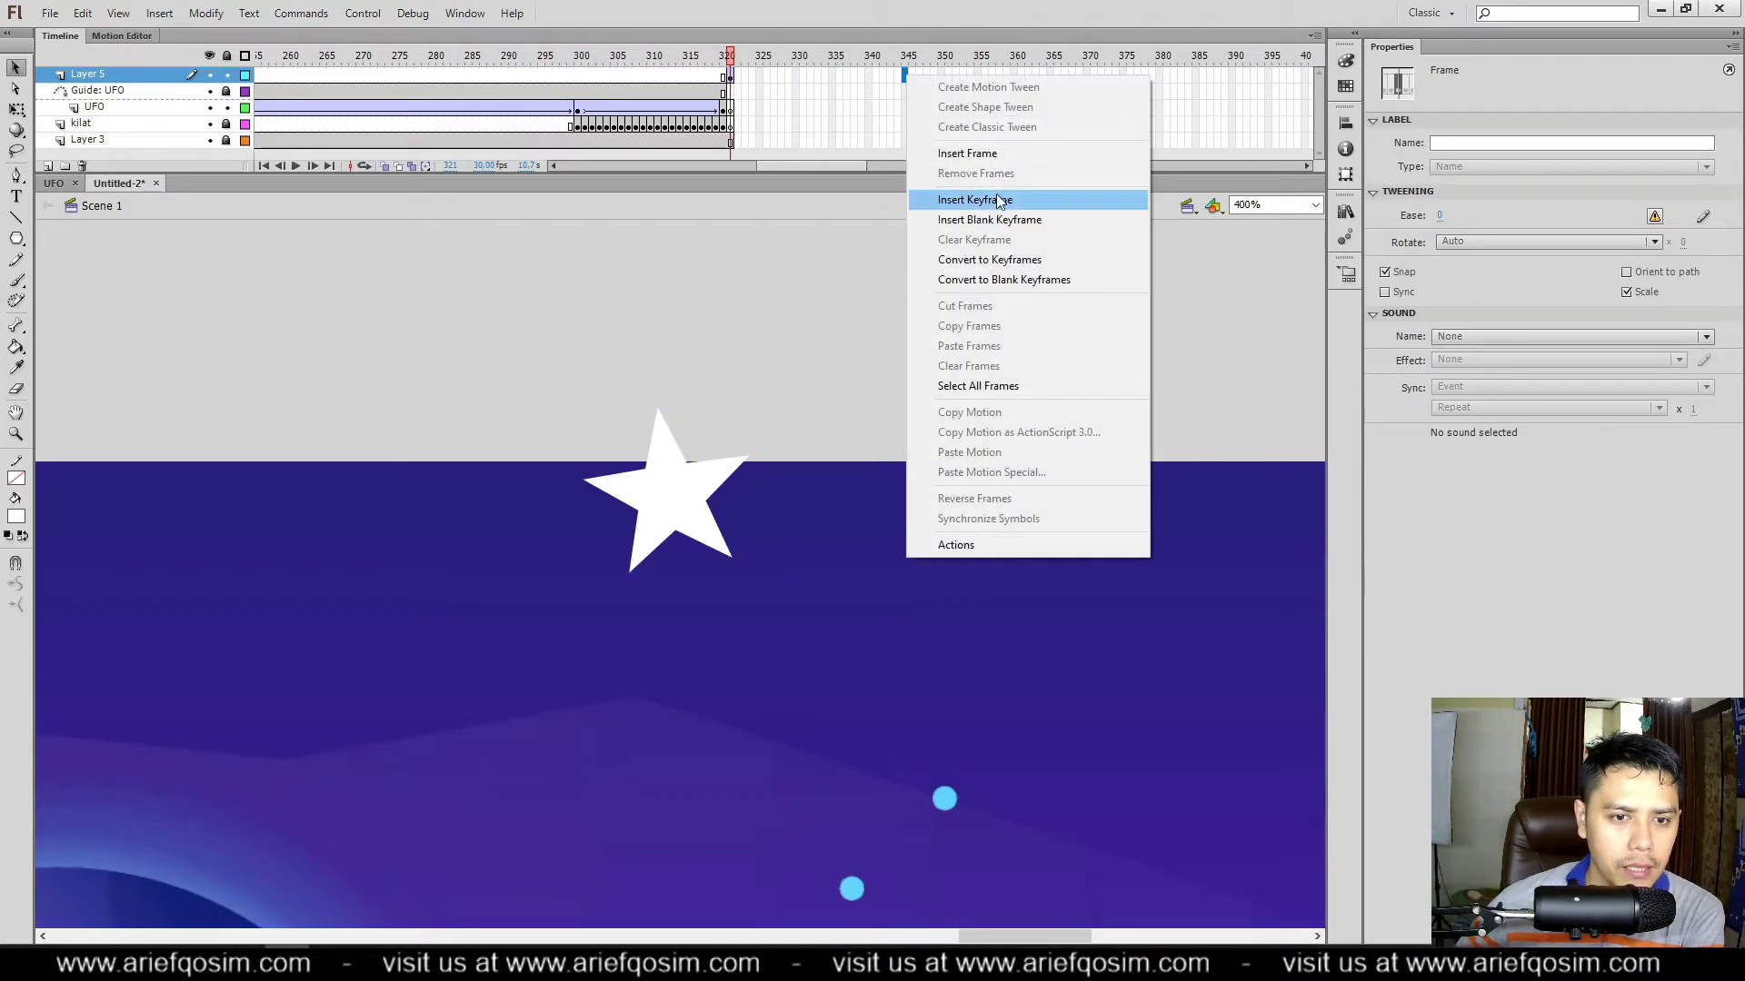
click(996, 198)
click(731, 57)
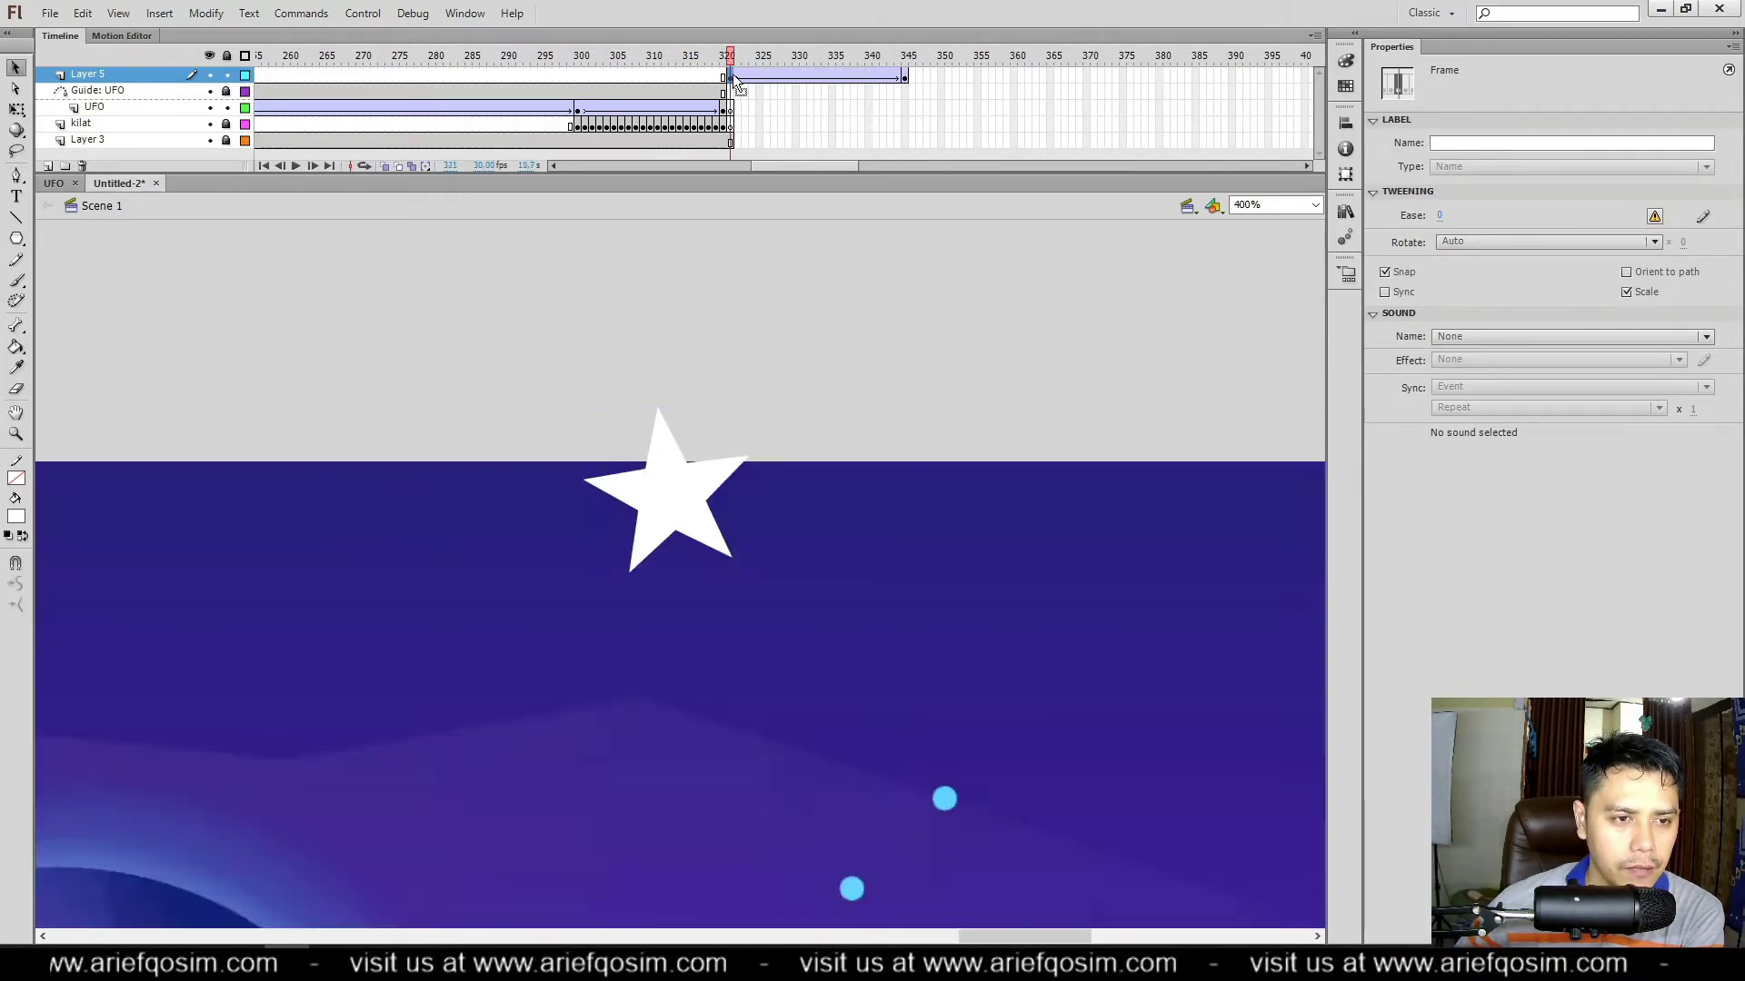
drag(734, 57, 904, 78)
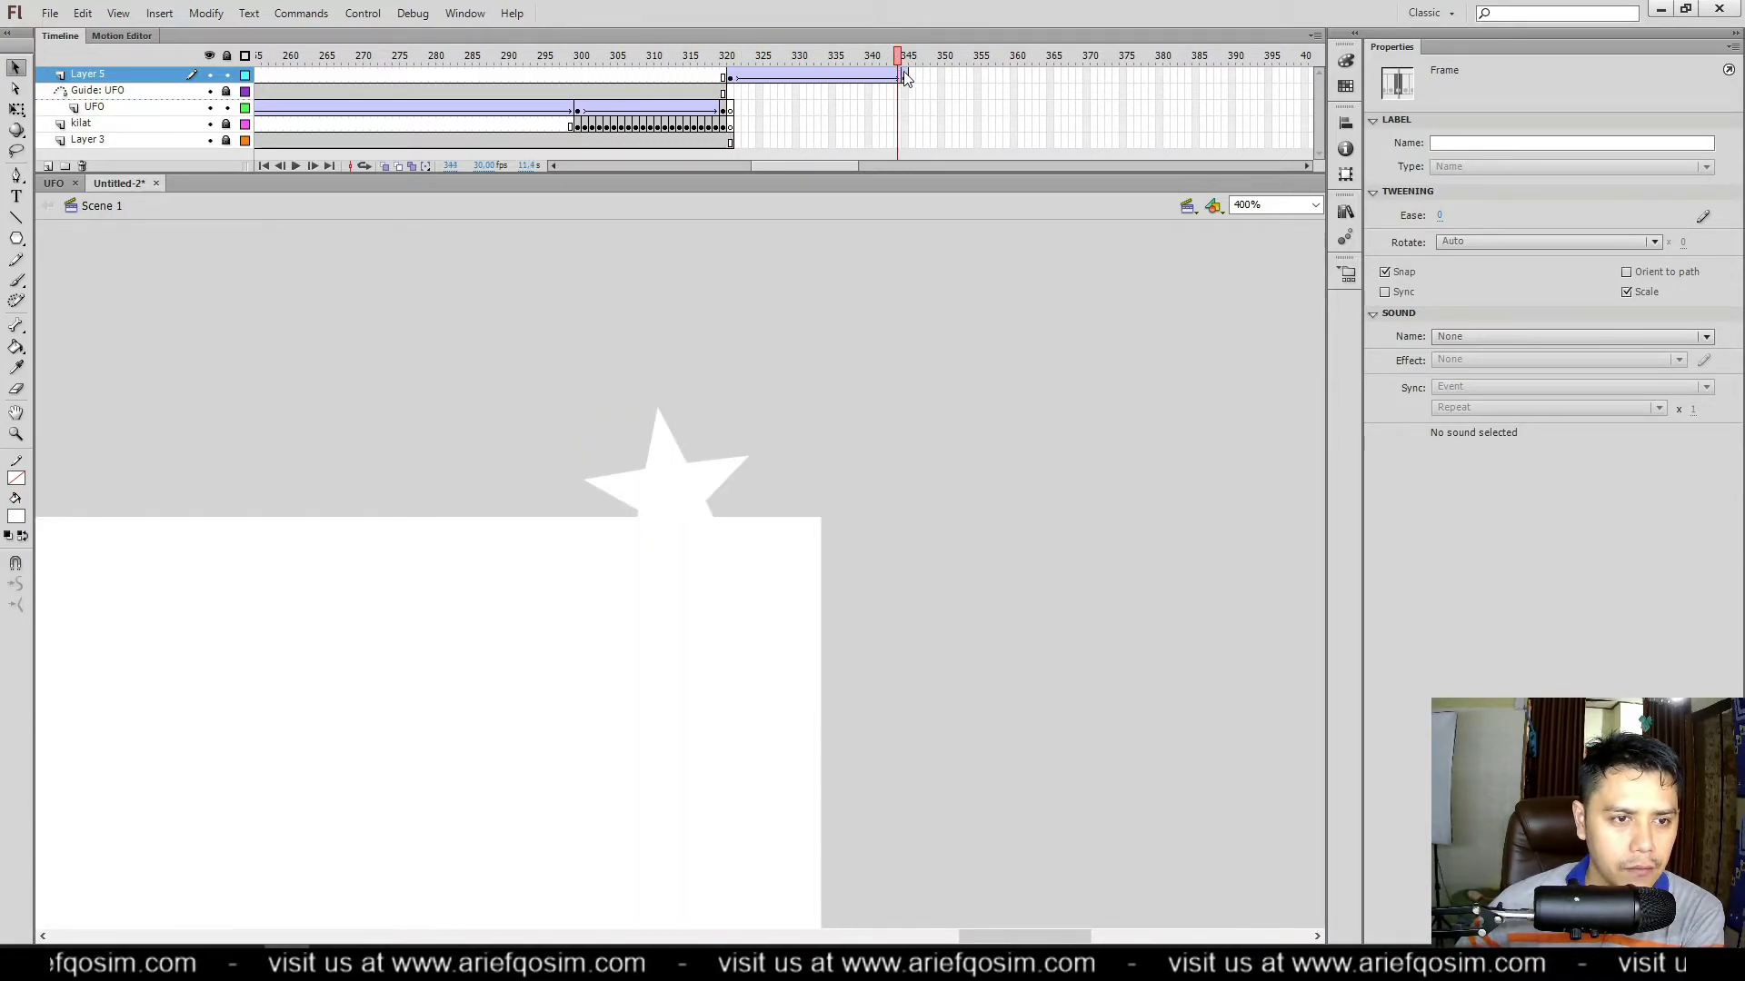
Step: Extend the background in Layer 3 to frame 345 and return to the star's keyframe at frame 321
right_click(907, 139)
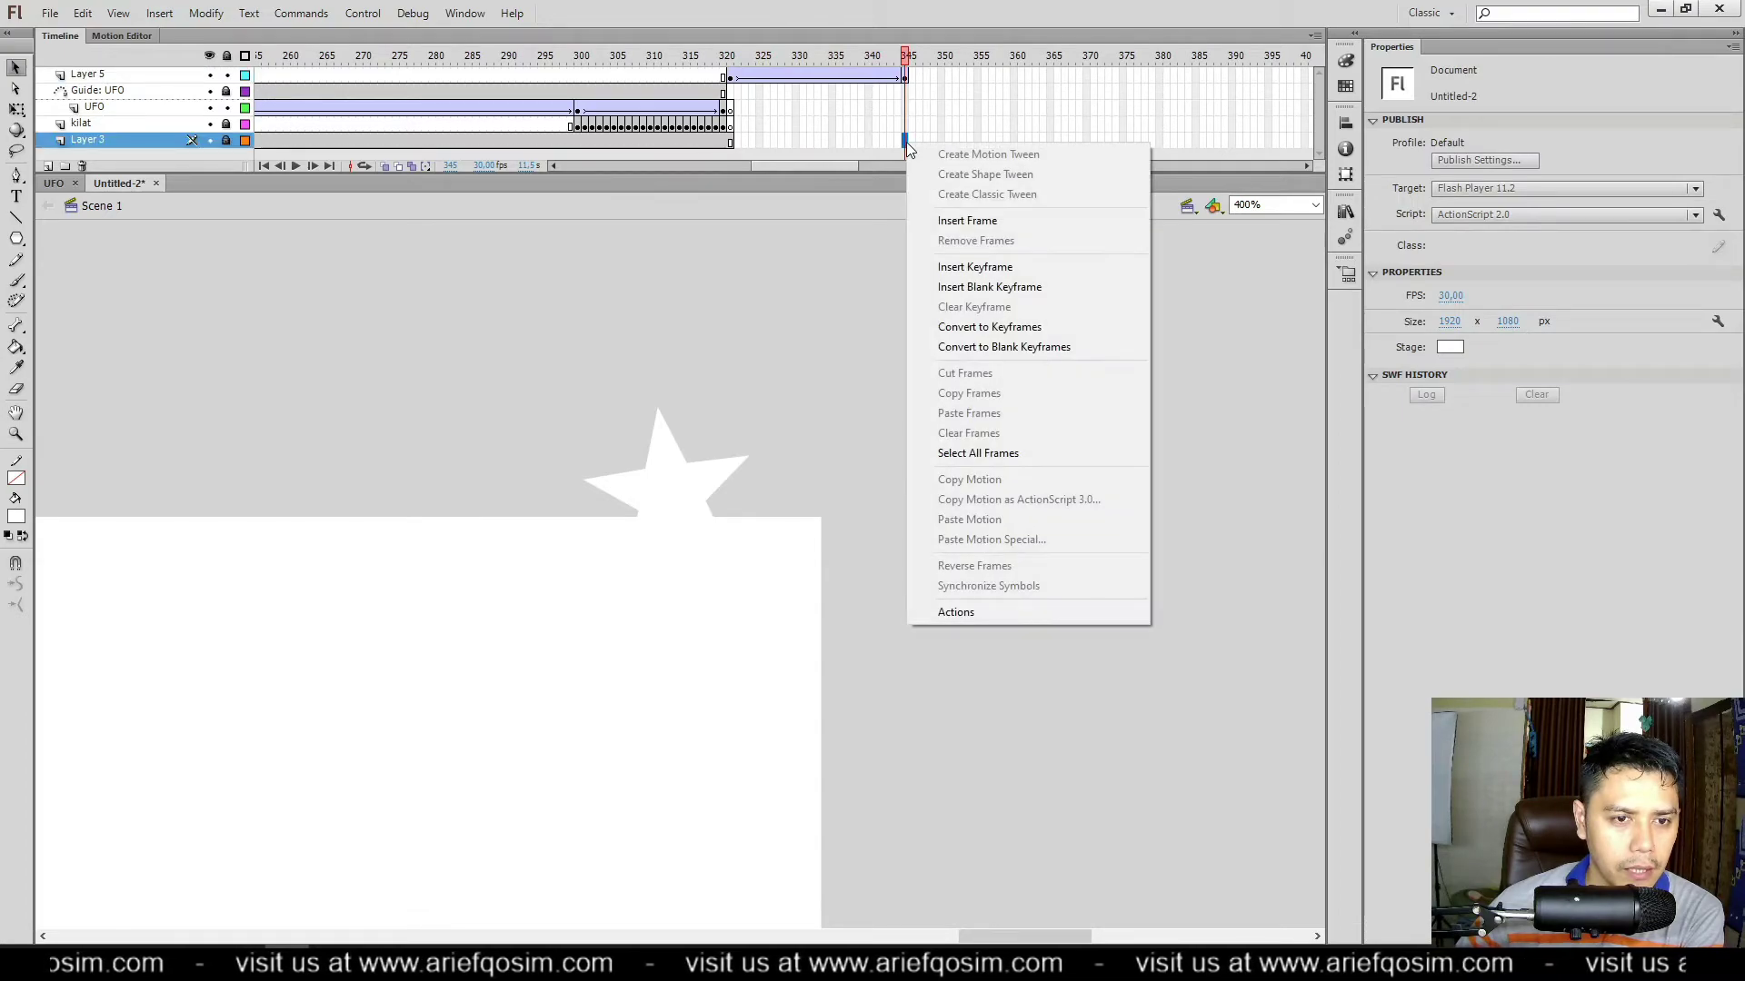
click(973, 223)
drag(907, 56, 736, 62)
click(730, 76)
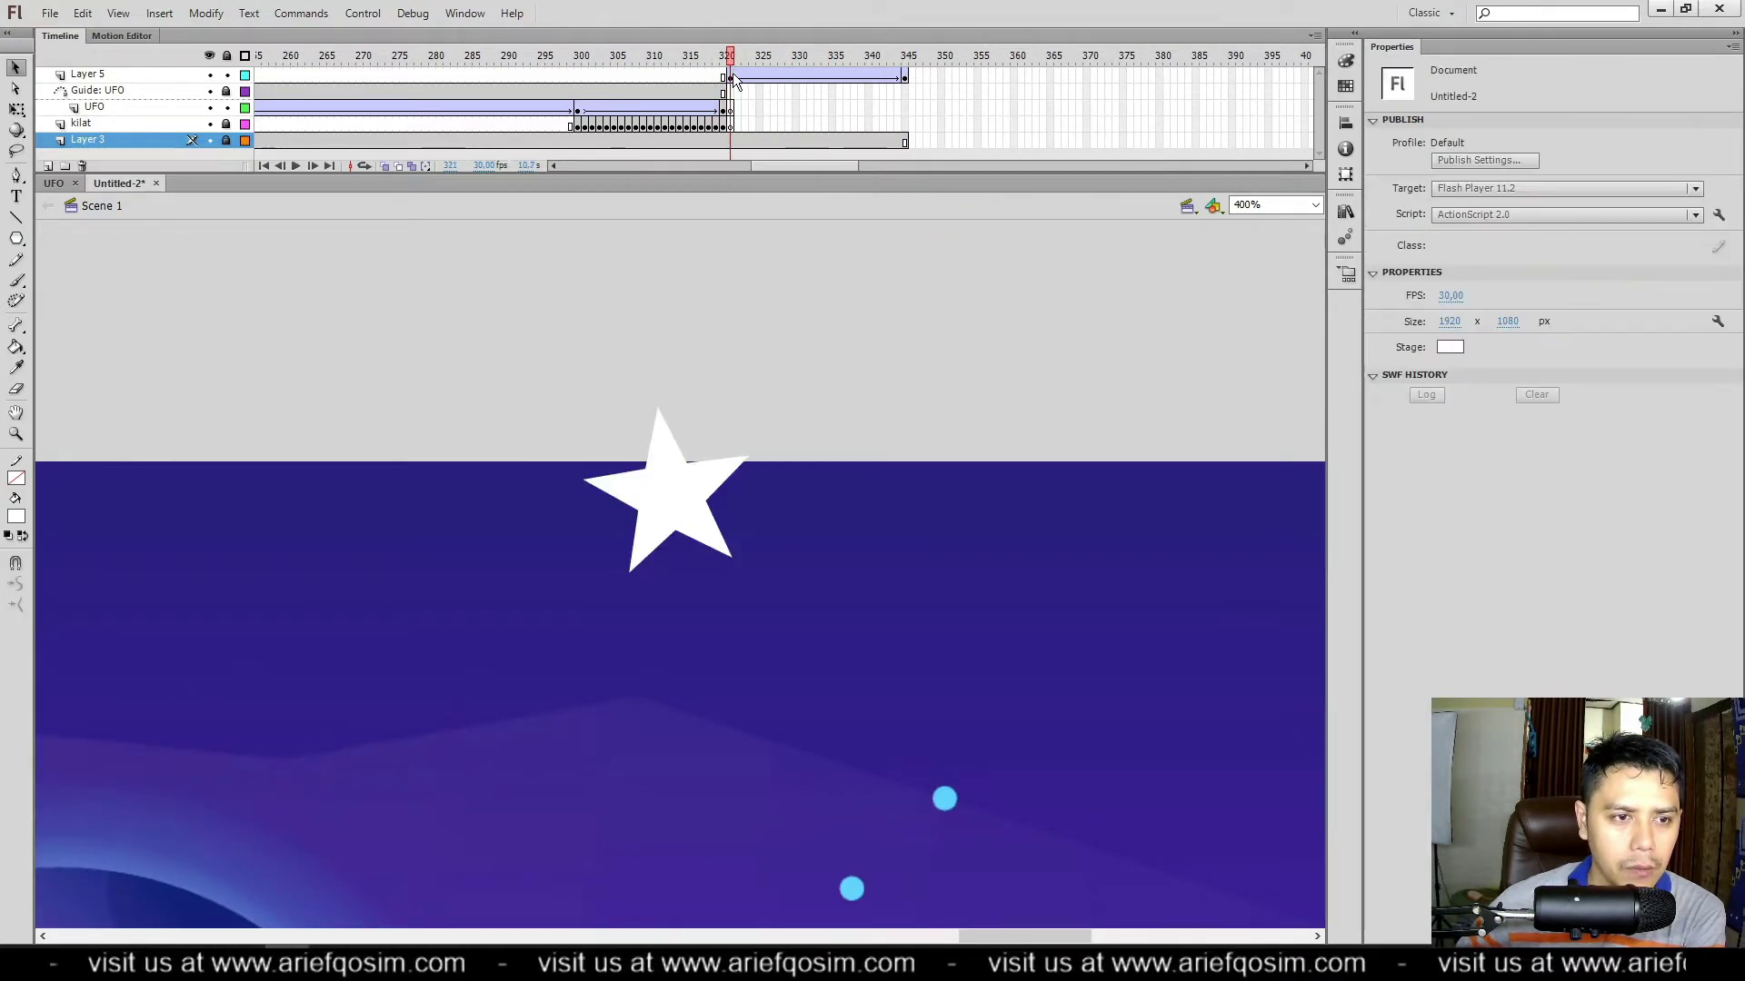
Step: Scale the star in frame 321 down to about 19 by 19 px and play its growth tween
click(680, 482)
click(24, 110)
drag(751, 406, 706, 454)
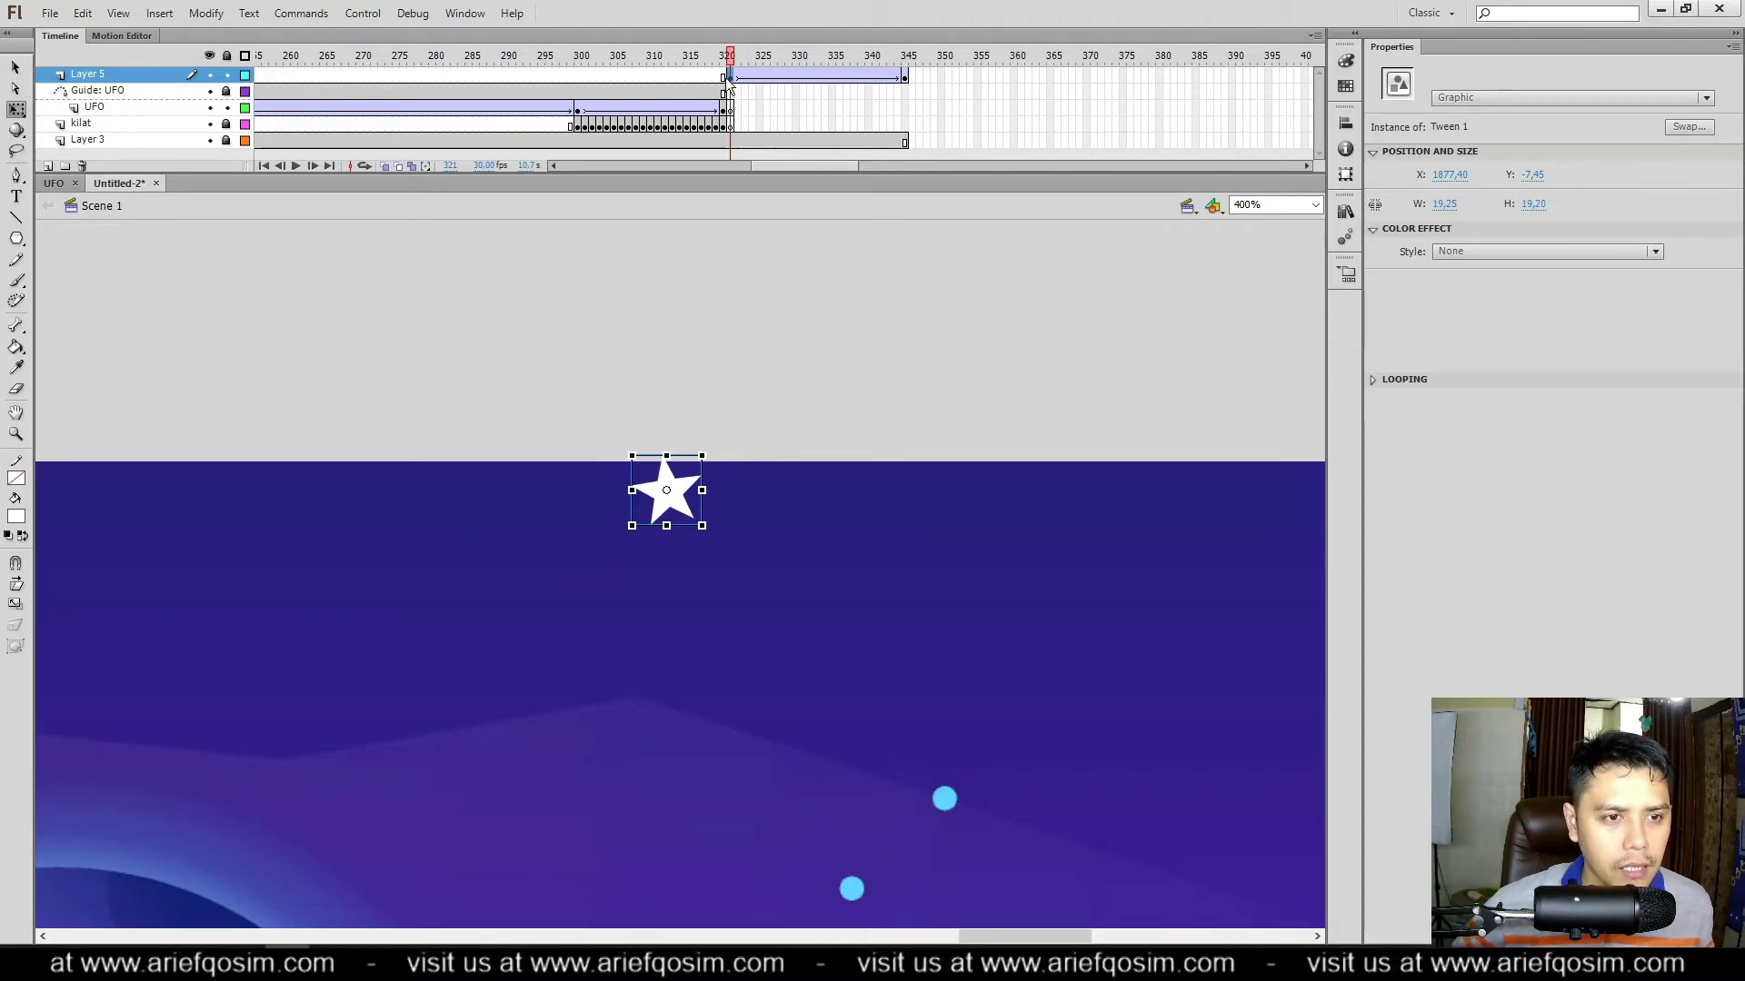
key(Return)
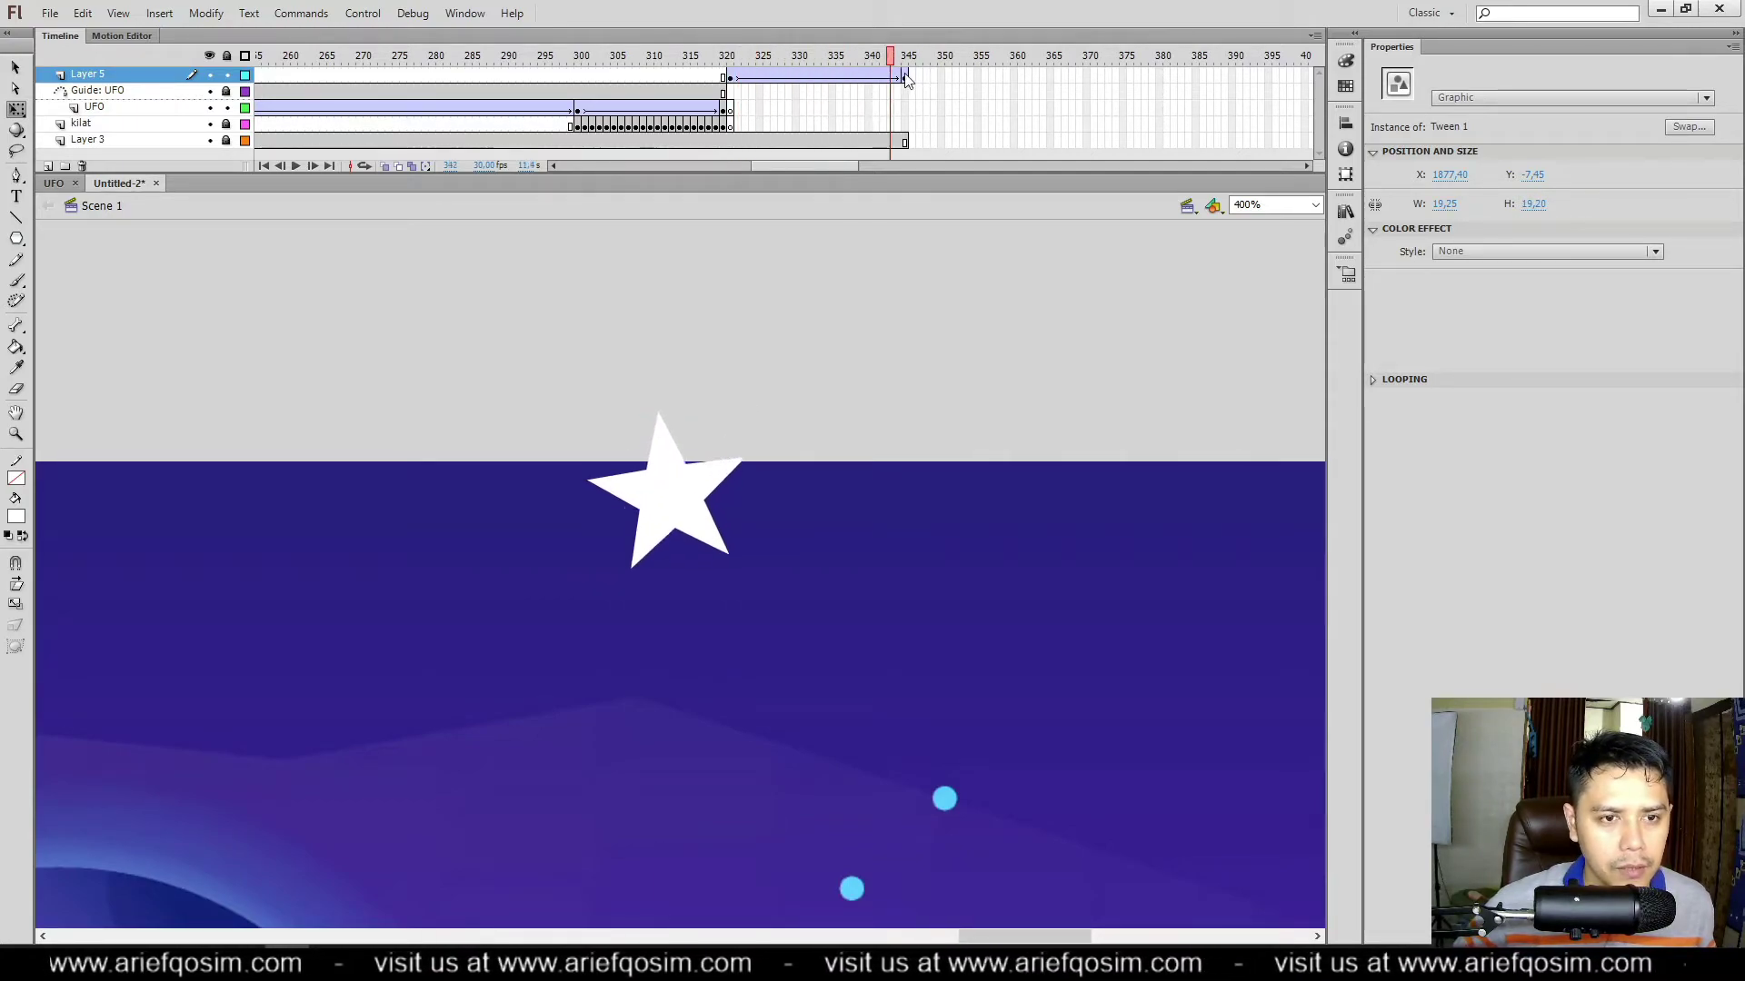
Step: Set the star tween's rotation at frame 321 to CW and scrub through to frame 345
click(729, 77)
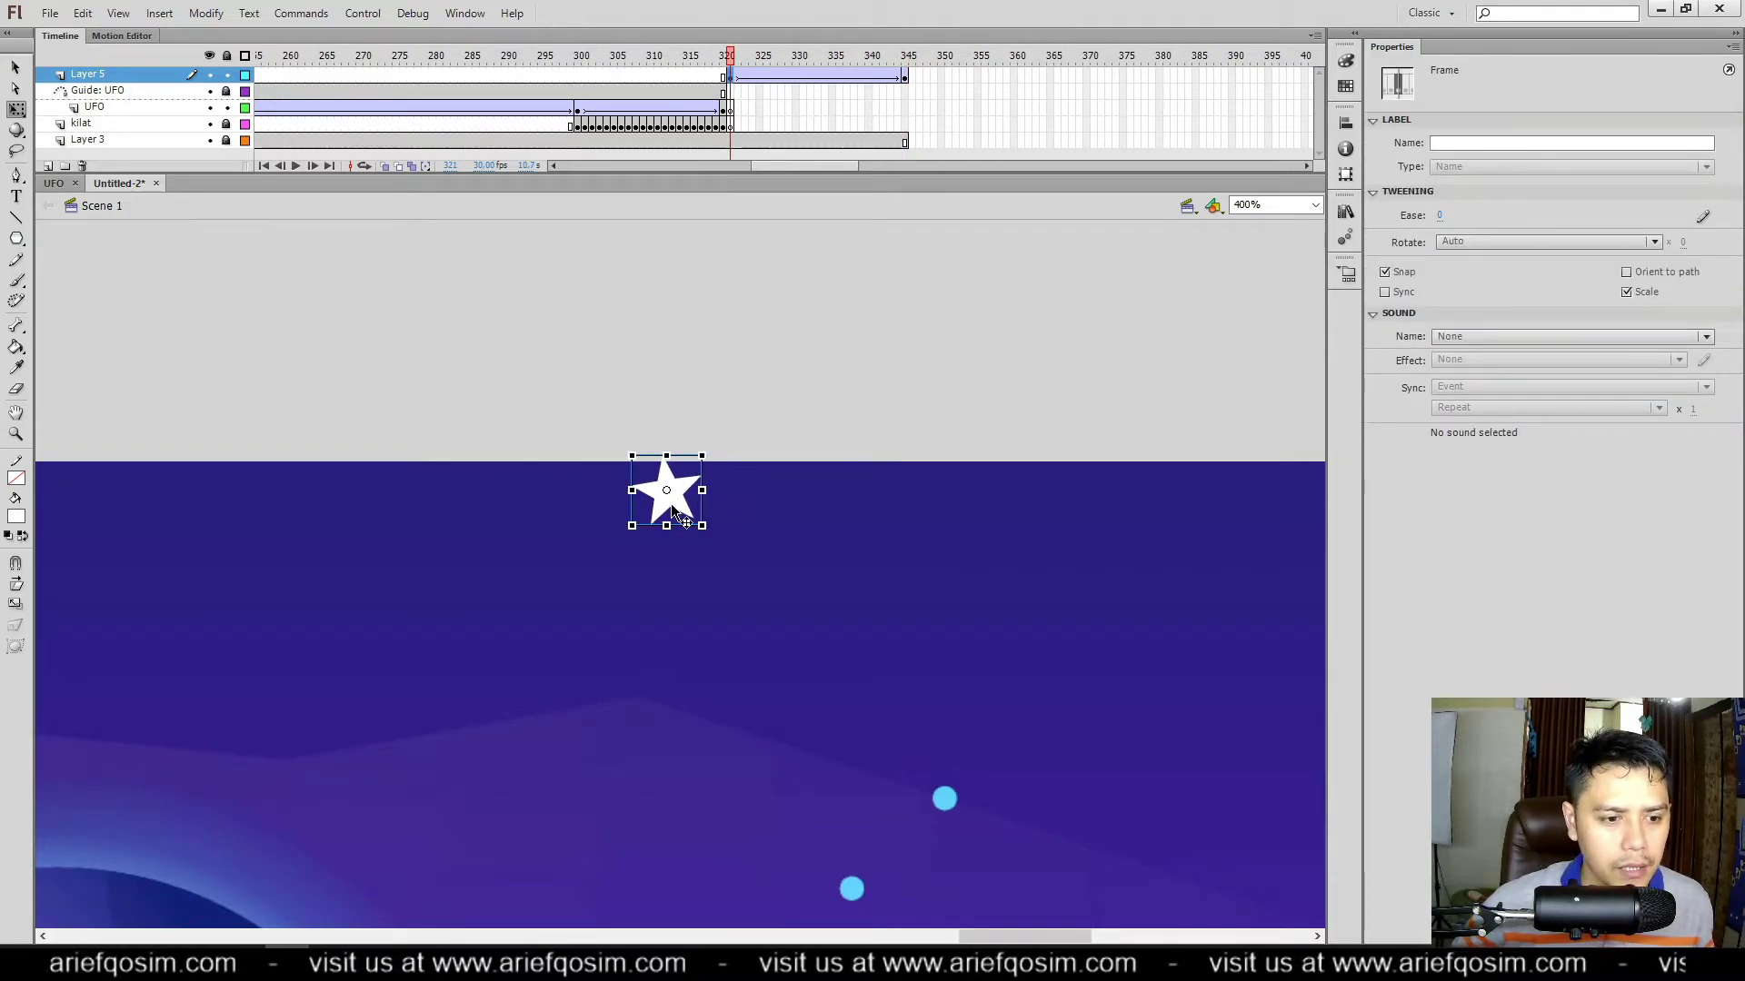
click(1523, 243)
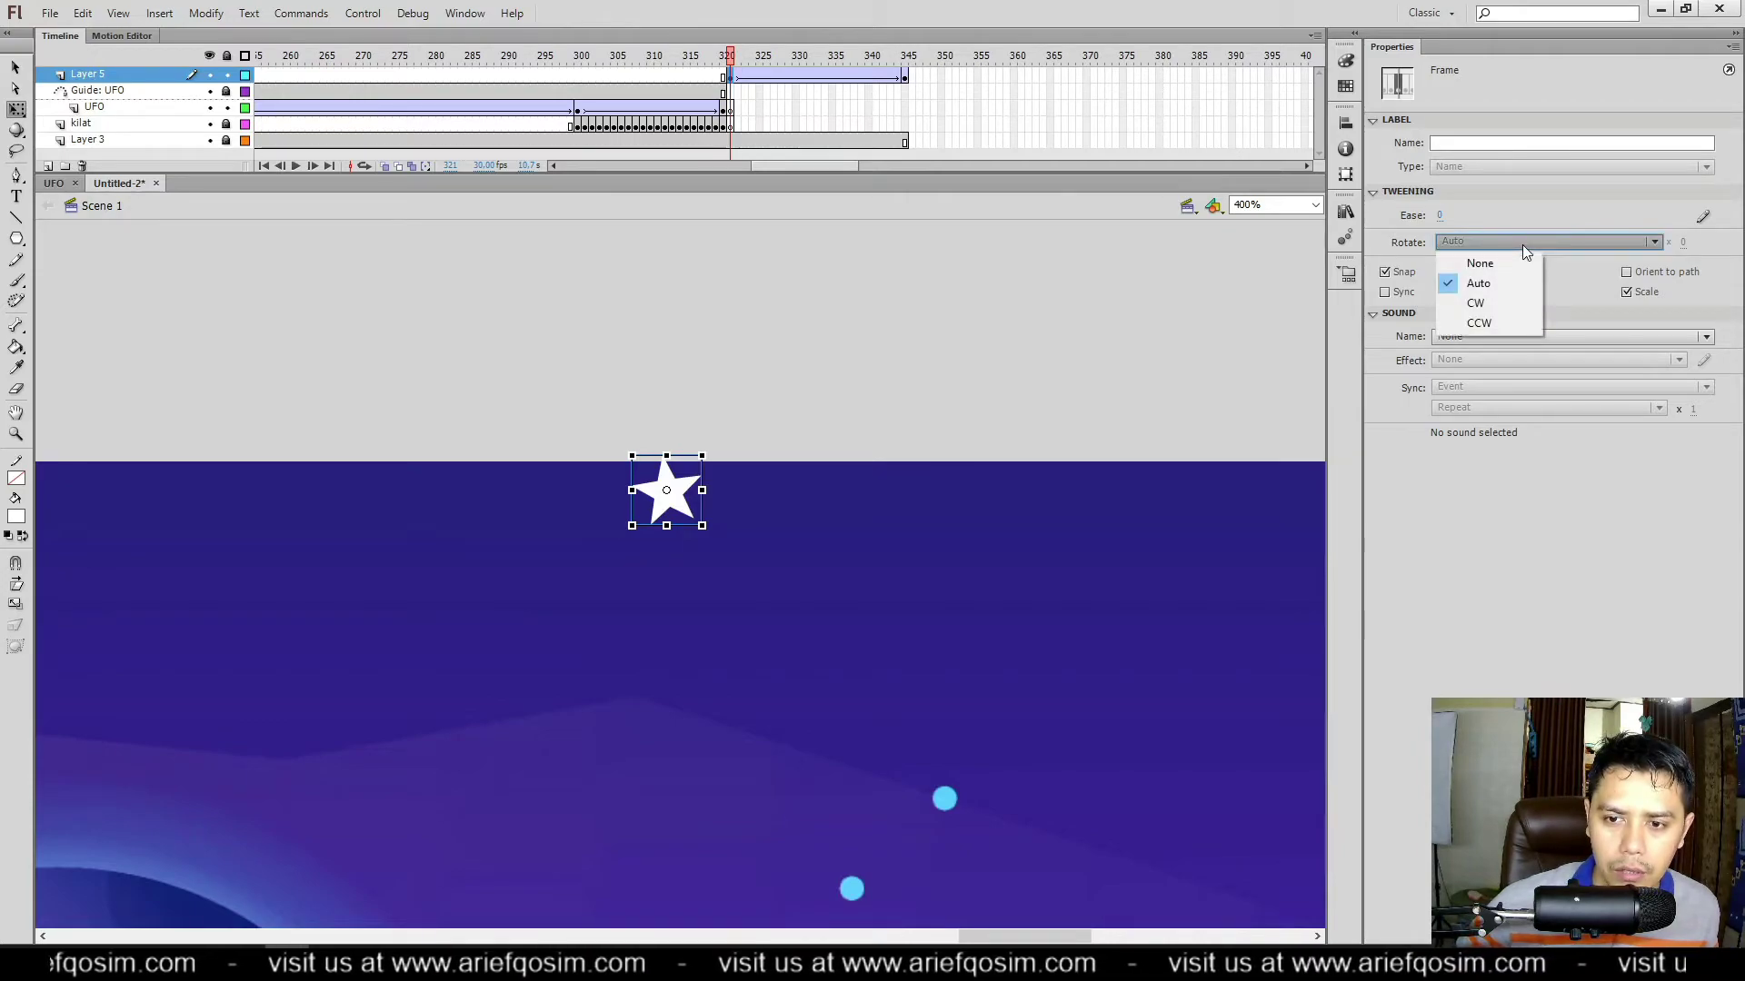
click(1481, 307)
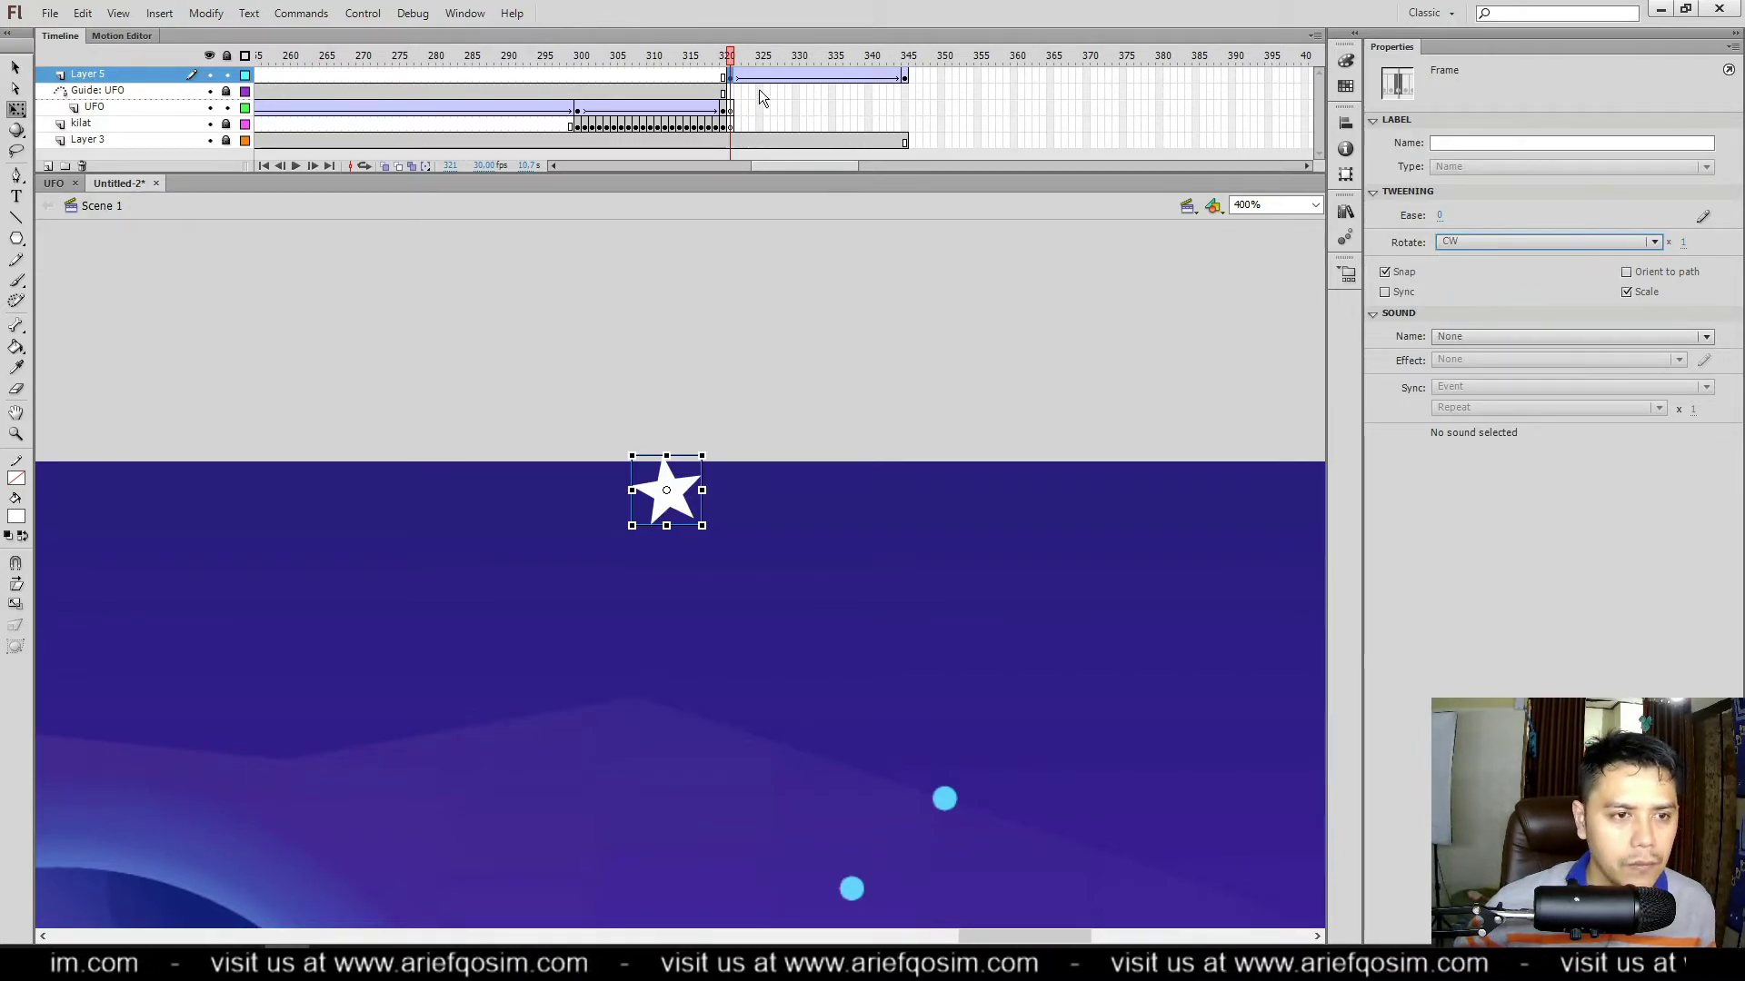
drag(730, 62, 909, 72)
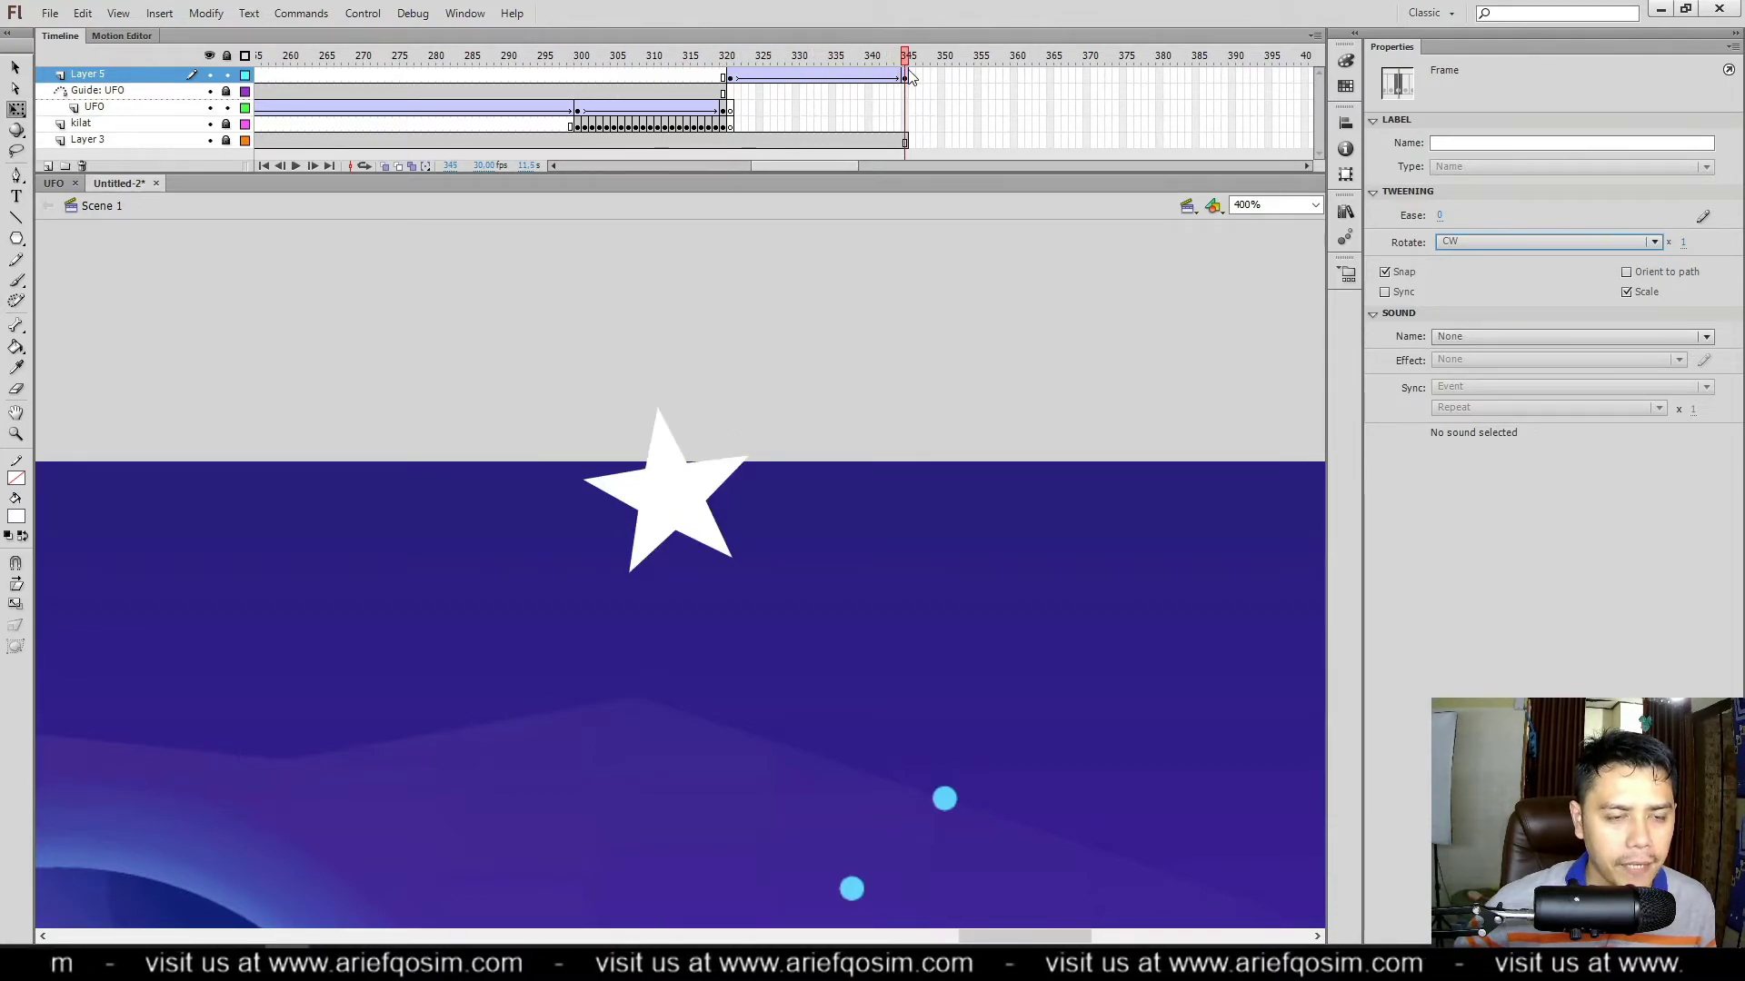
Step: Extend the background in Layer 3 to frame 400 and scrub back over the added frames
click(913, 145)
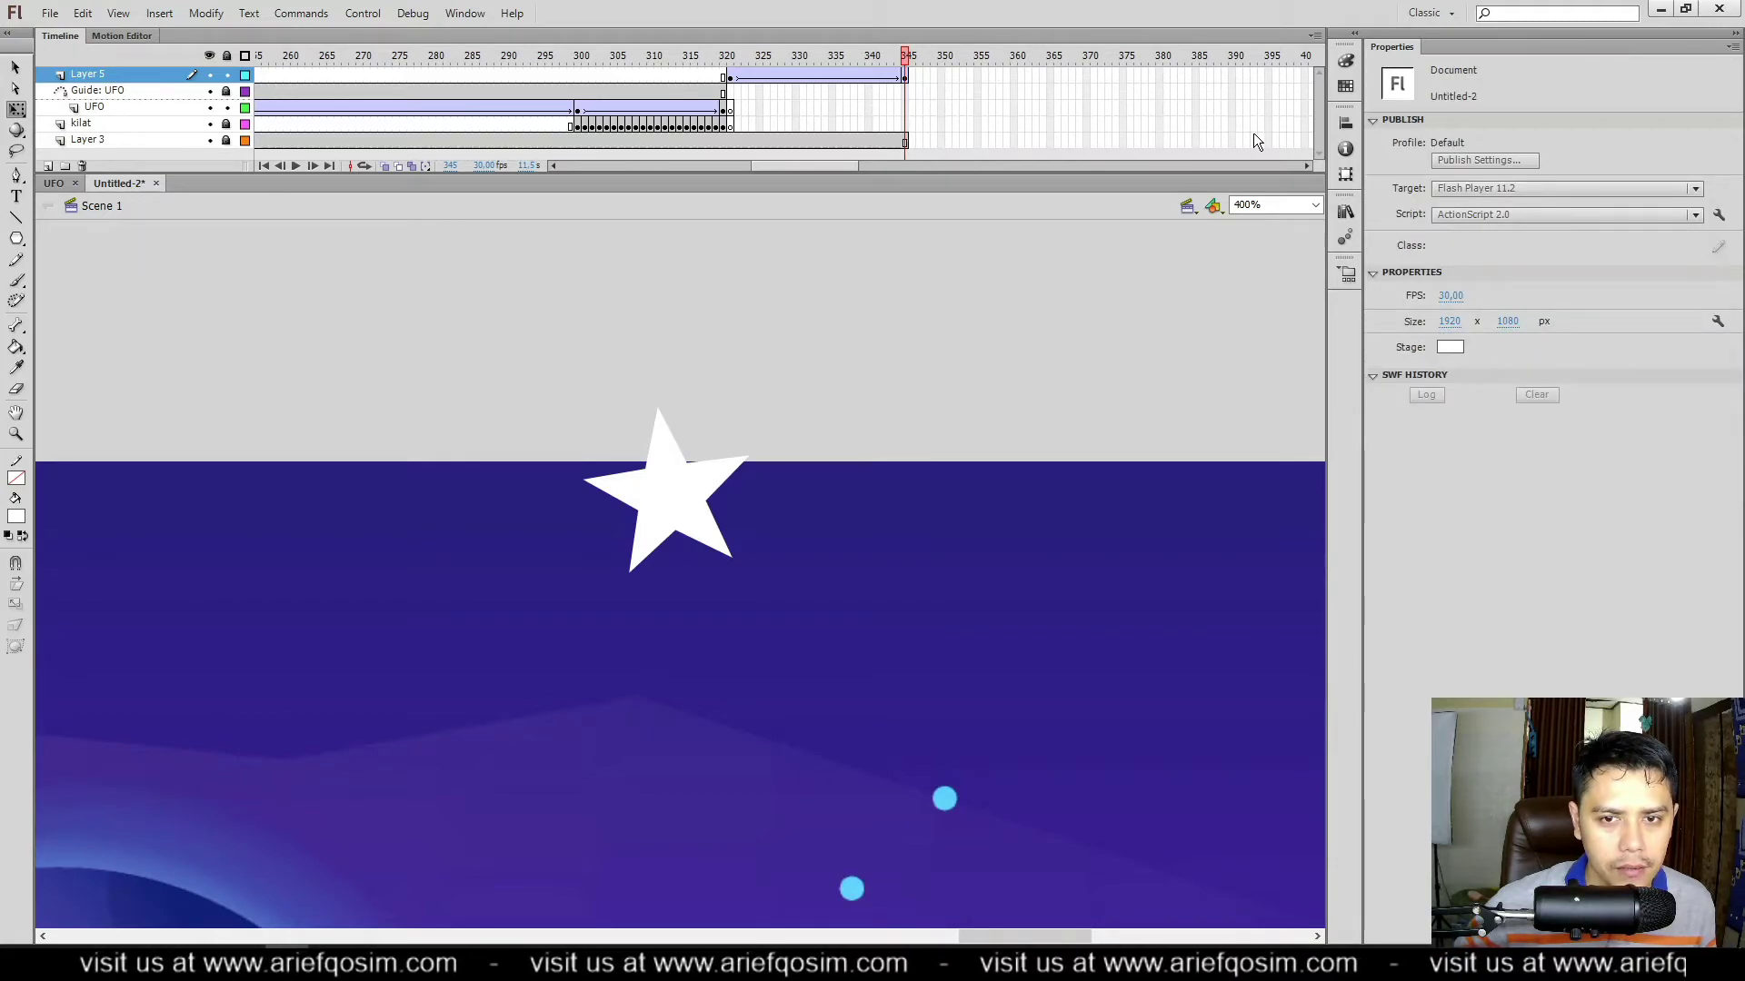
click(1308, 166)
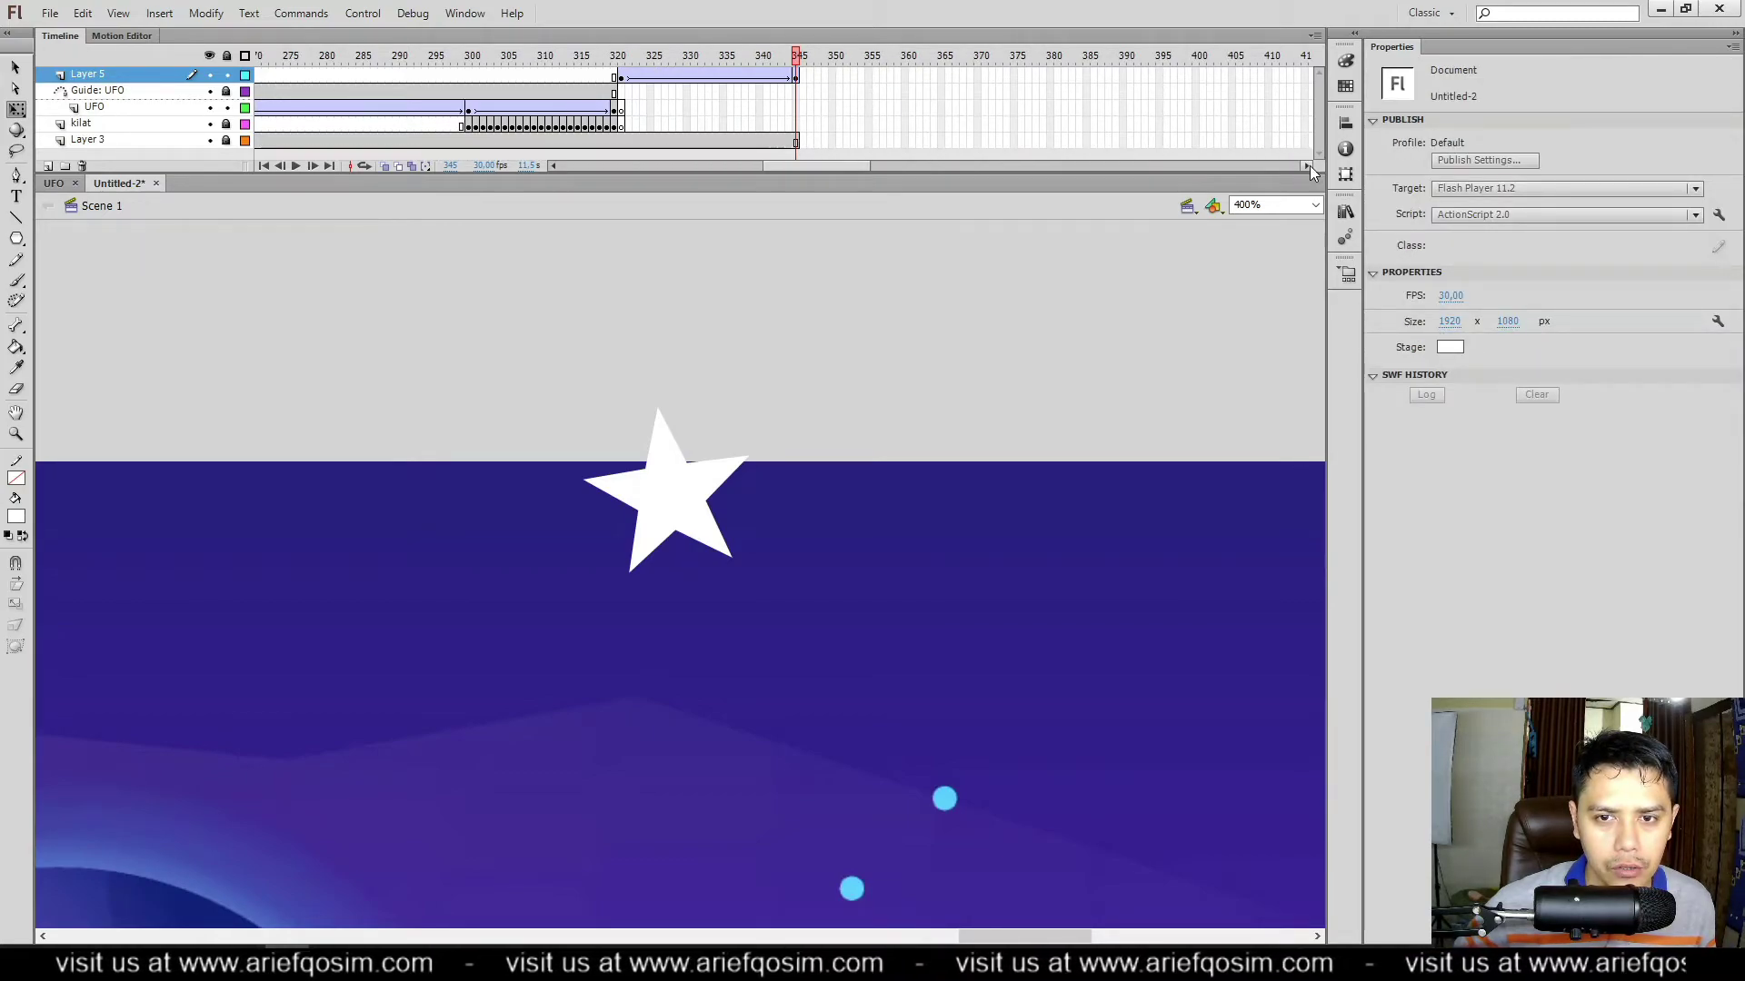
right_click(1196, 142)
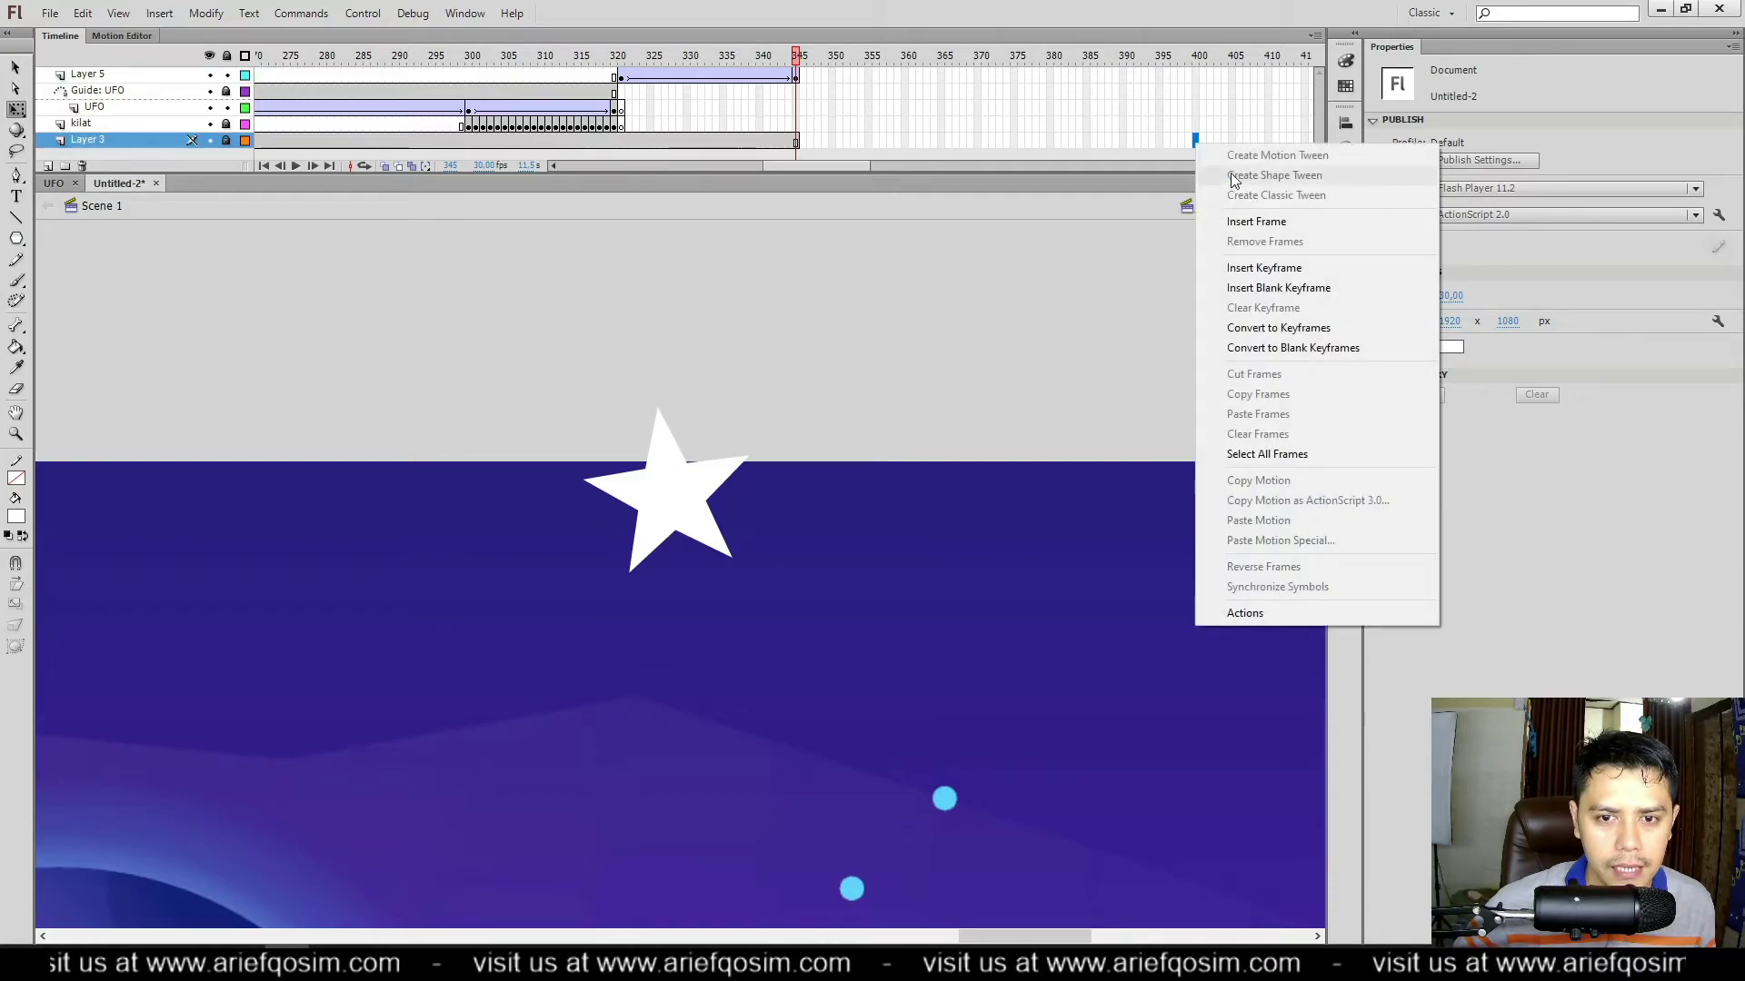
click(1245, 223)
drag(1201, 58, 854, 73)
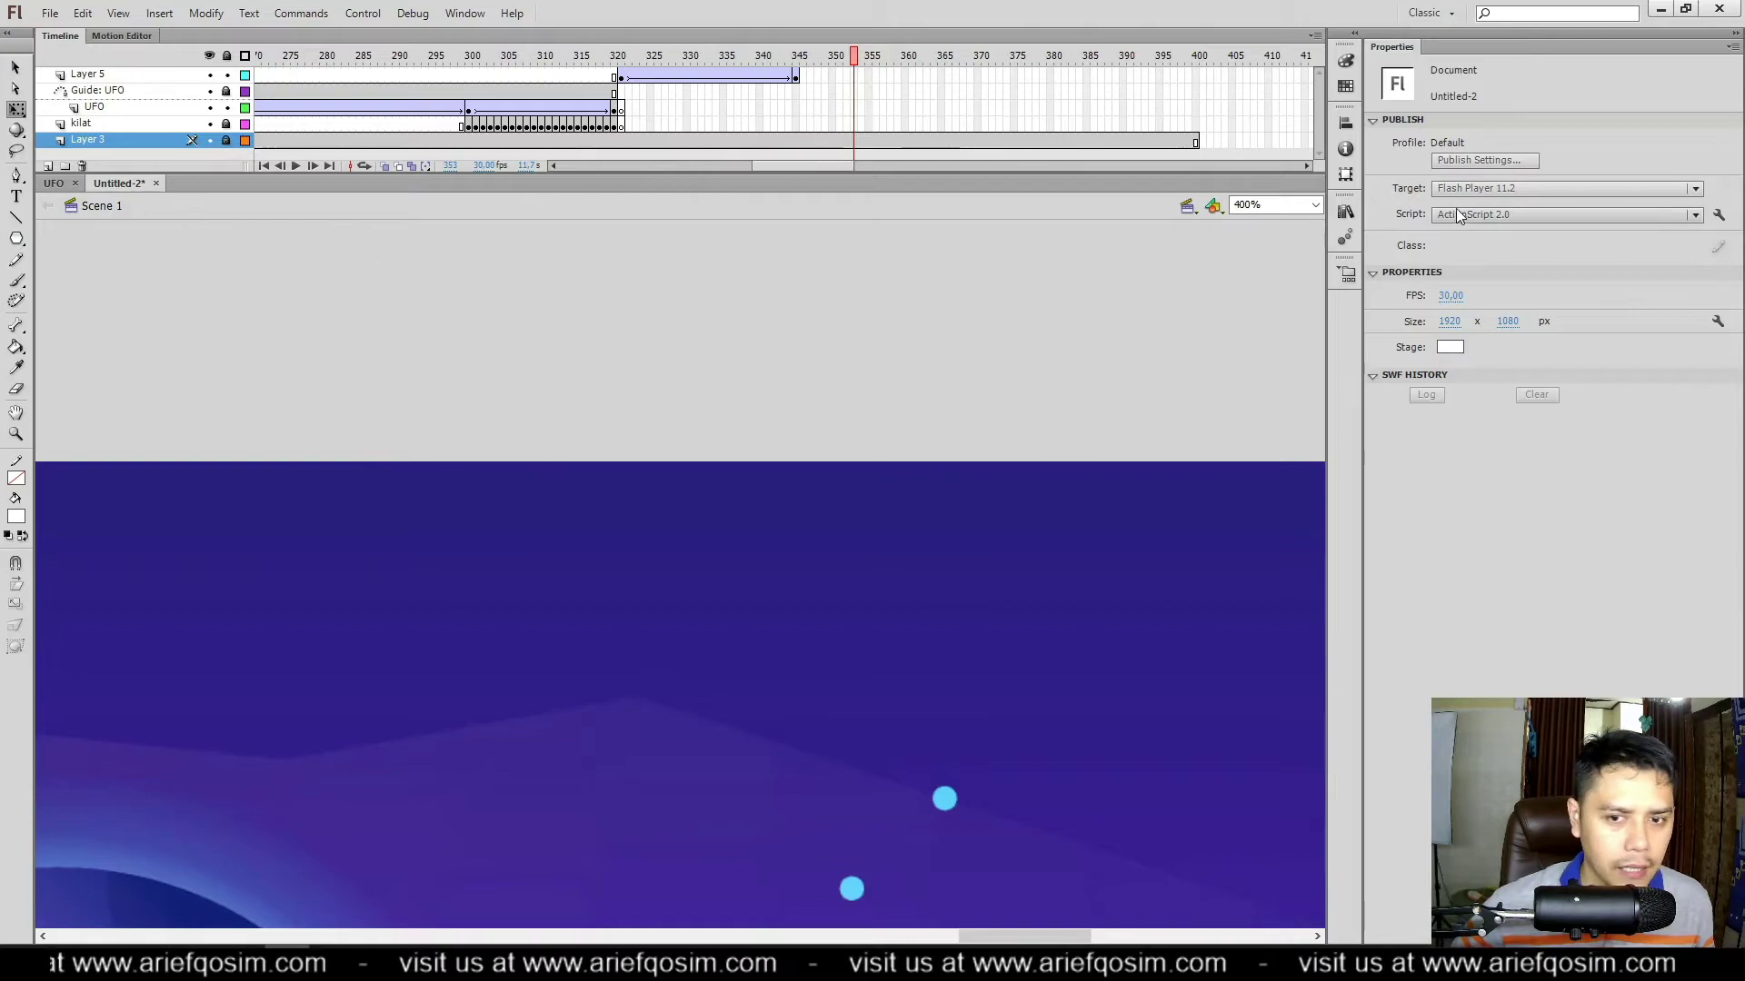
Step: Fit the stage in the window and play the whole animation from frame 1
click(1314, 204)
click(1259, 223)
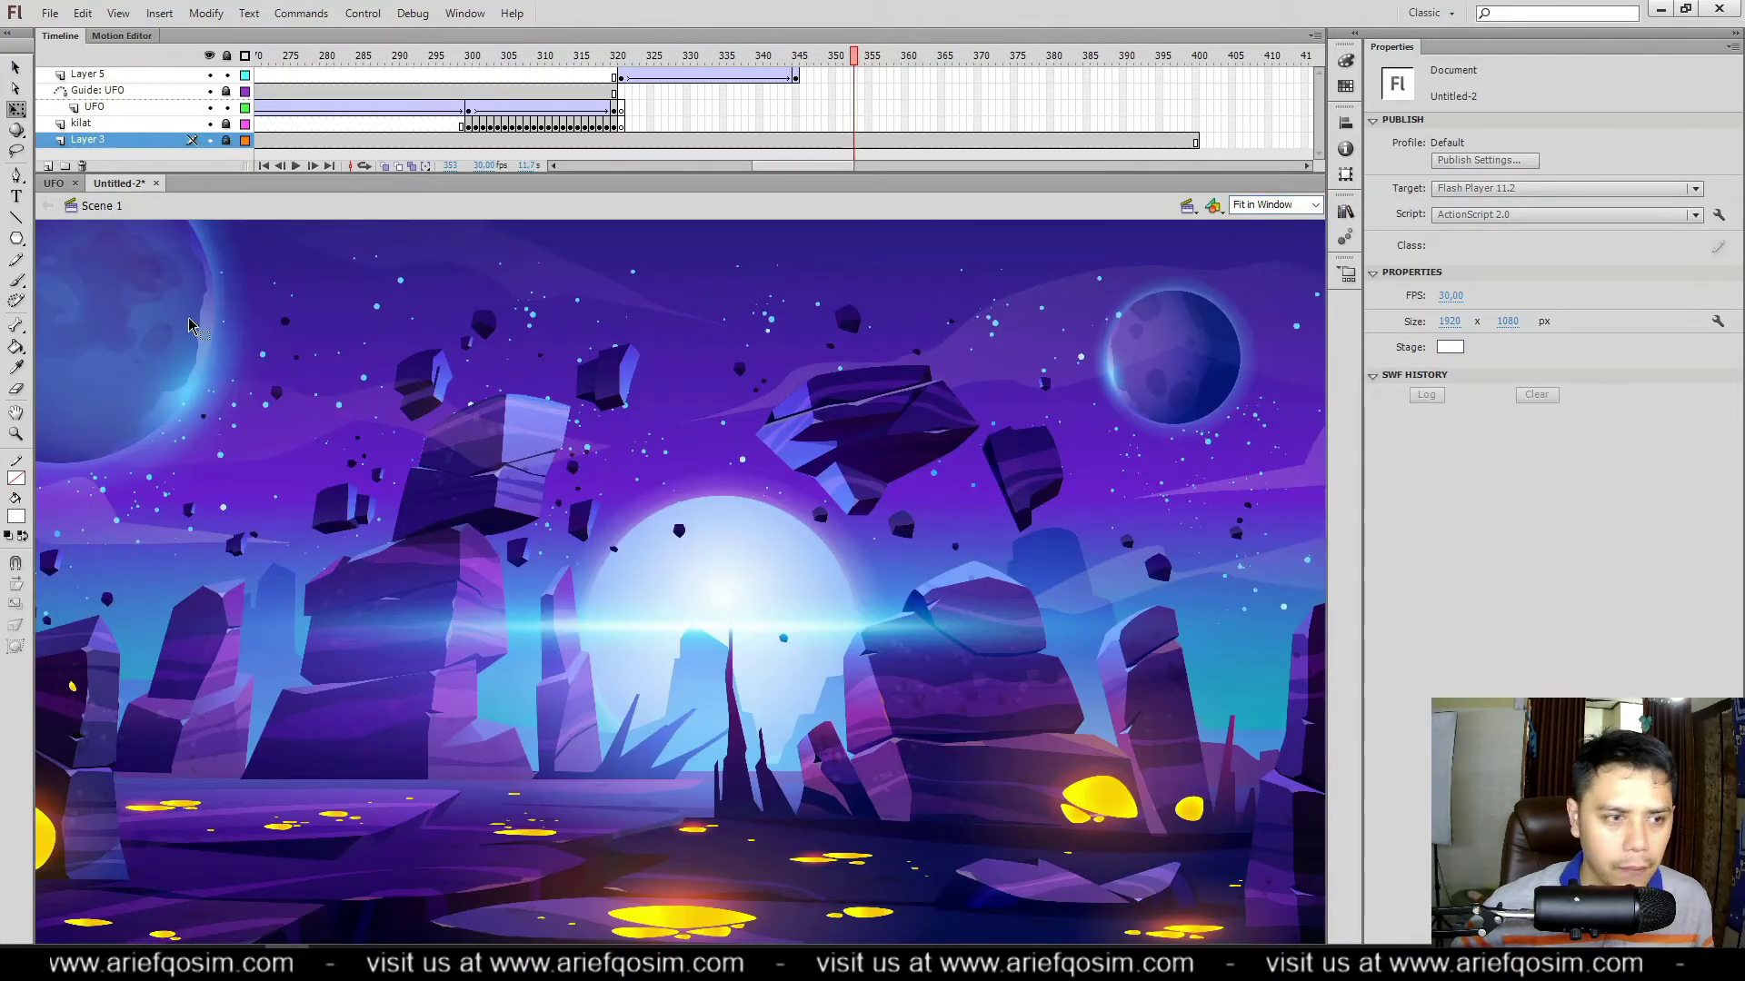
click(295, 166)
click(263, 167)
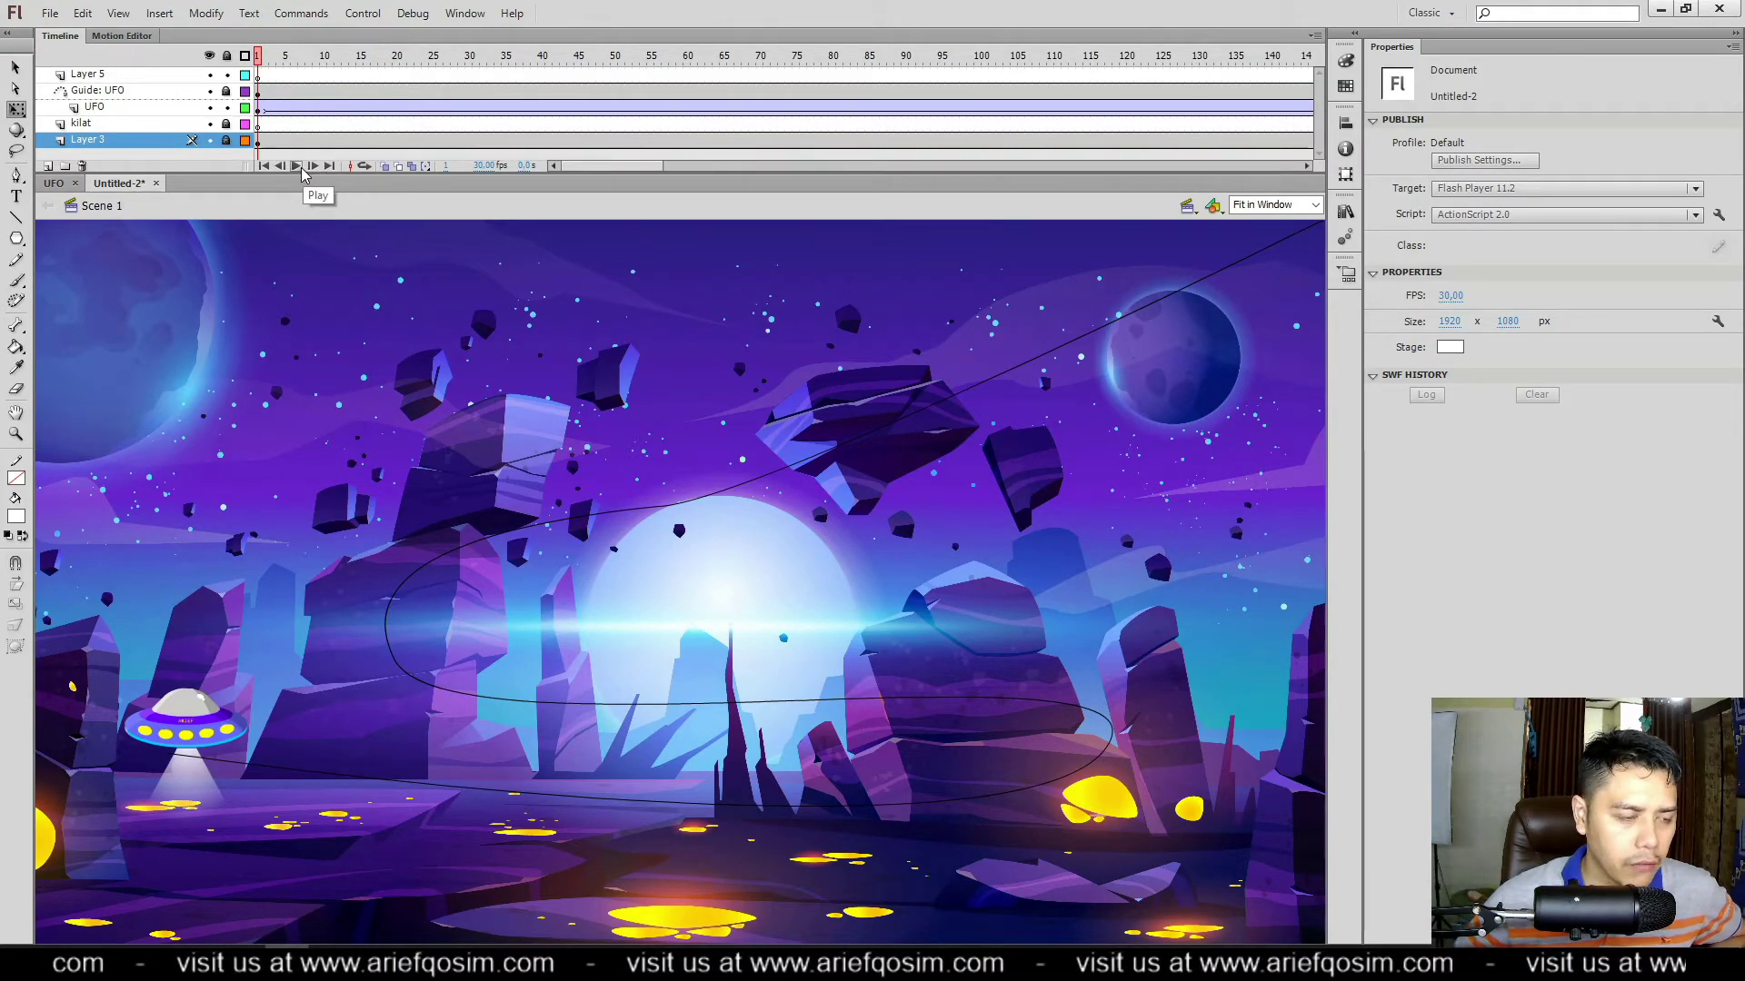
click(296, 166)
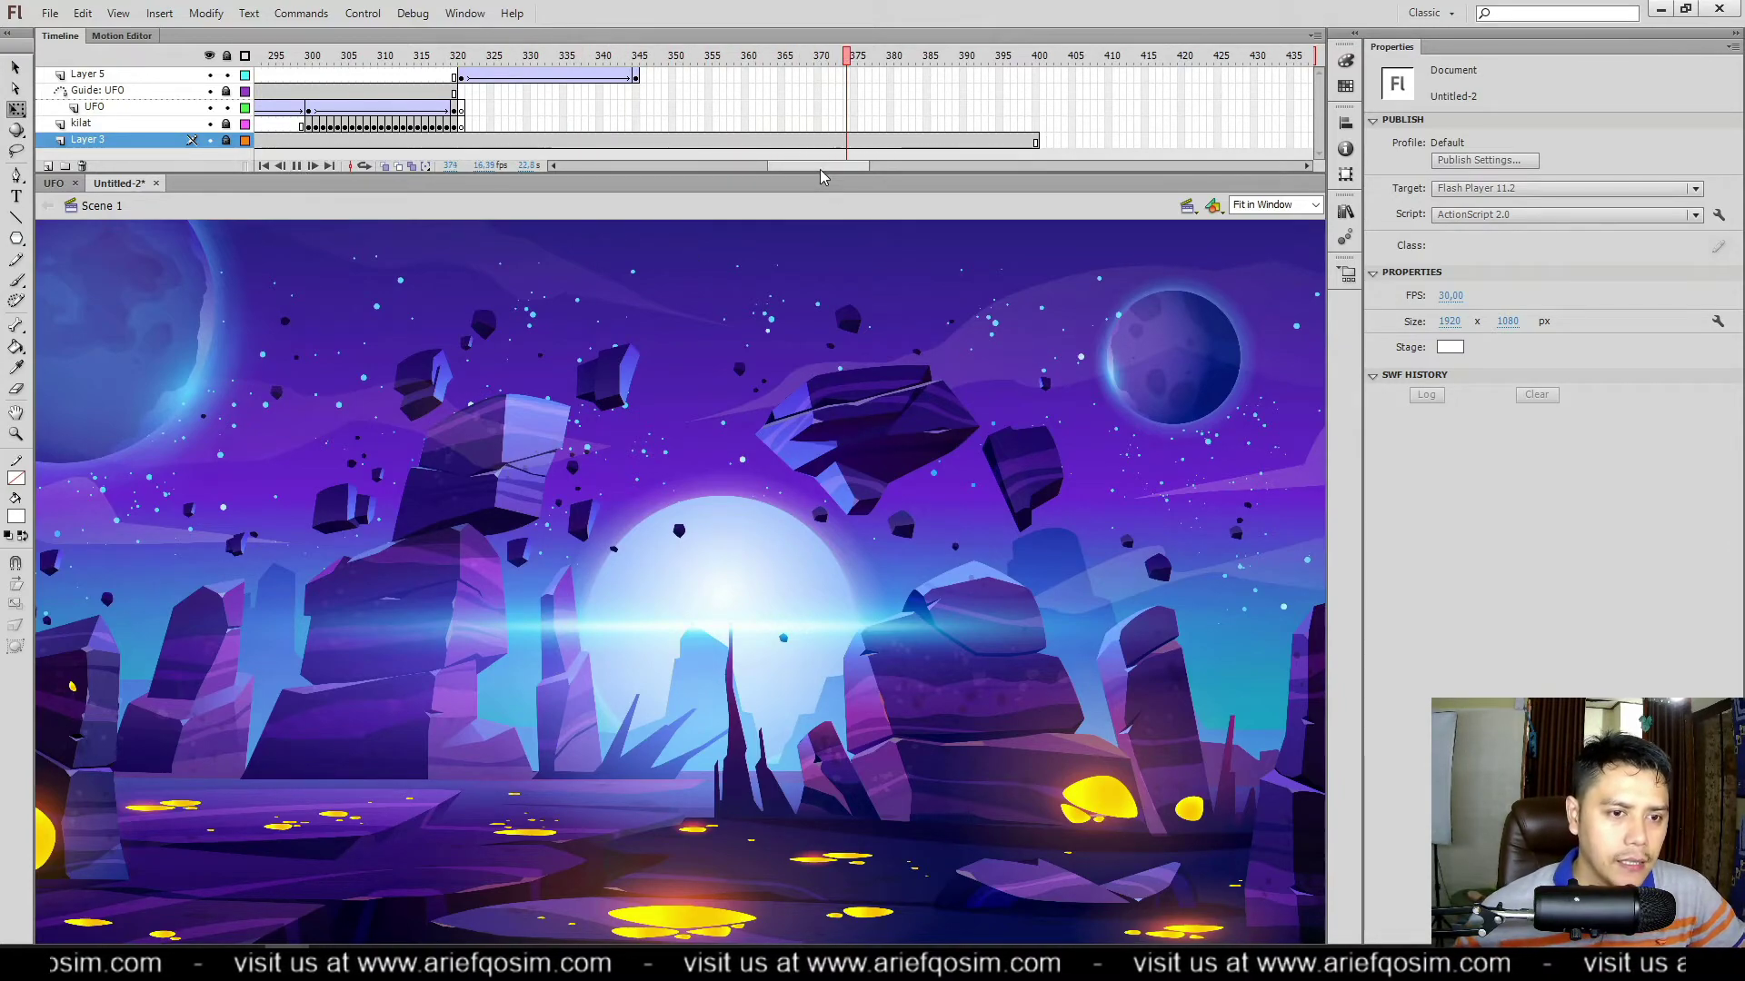
Step: Go to the light streak's keyframe at frame 300, unlock the kilat layer, and scrub forward to frame 326
click(459, 55)
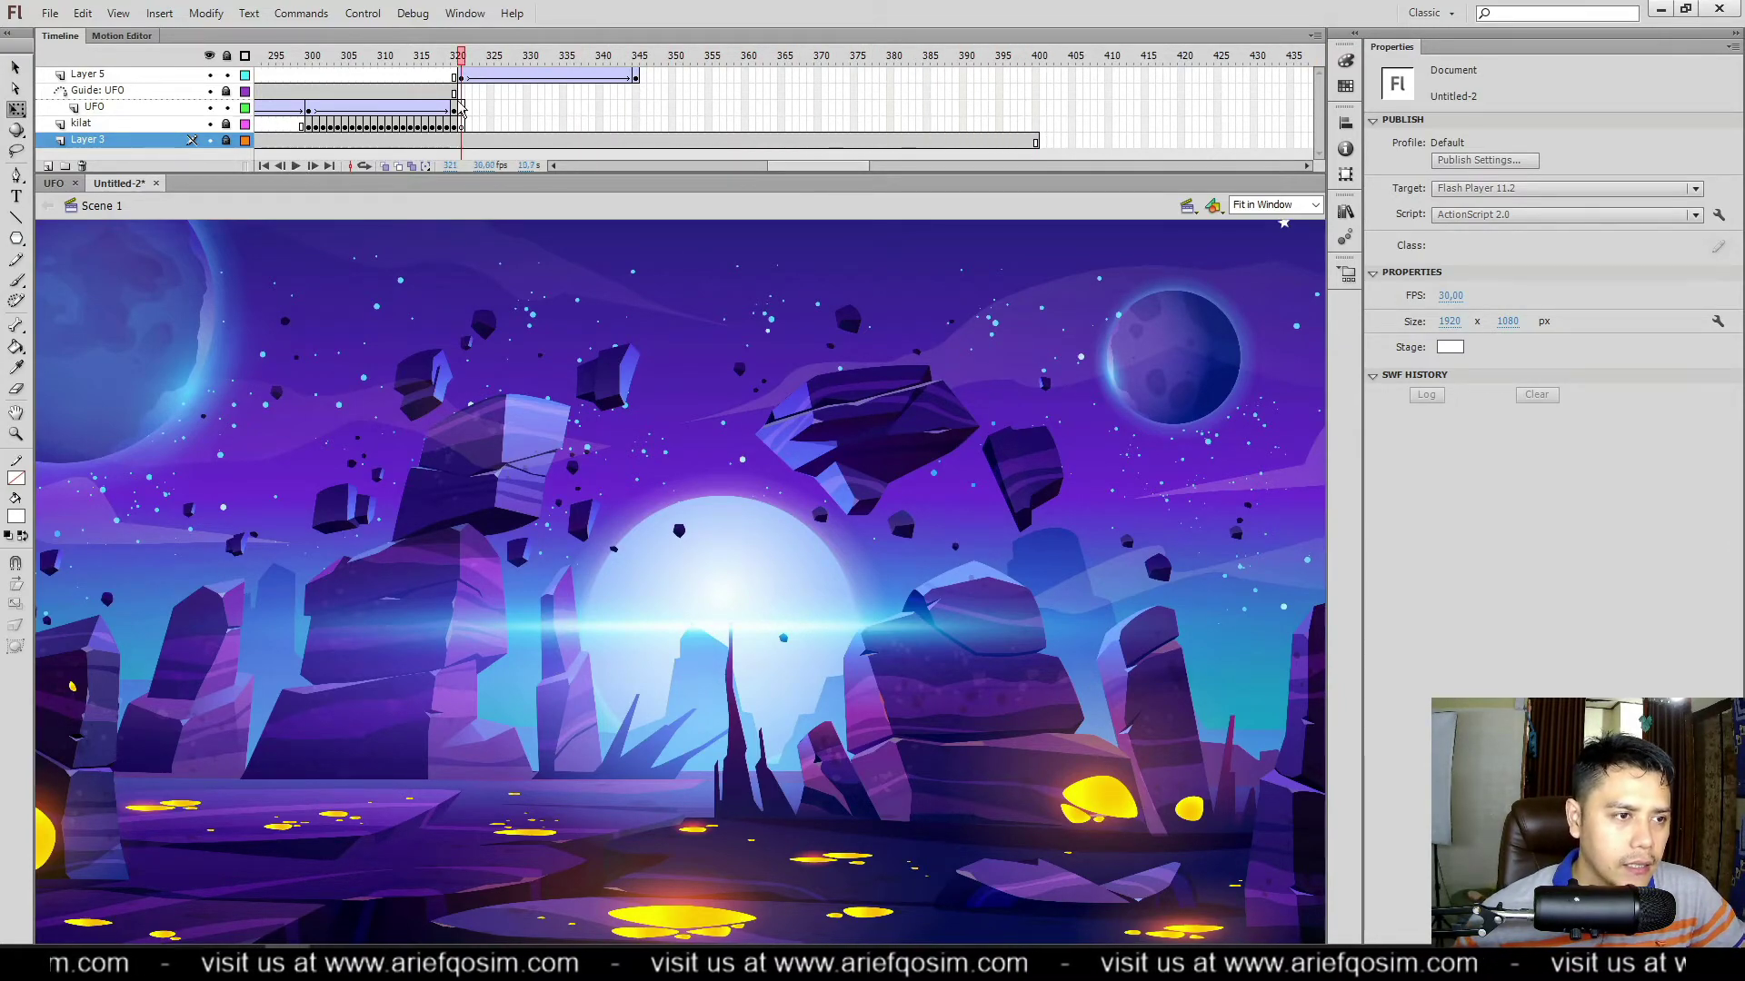
drag(459, 60, 311, 59)
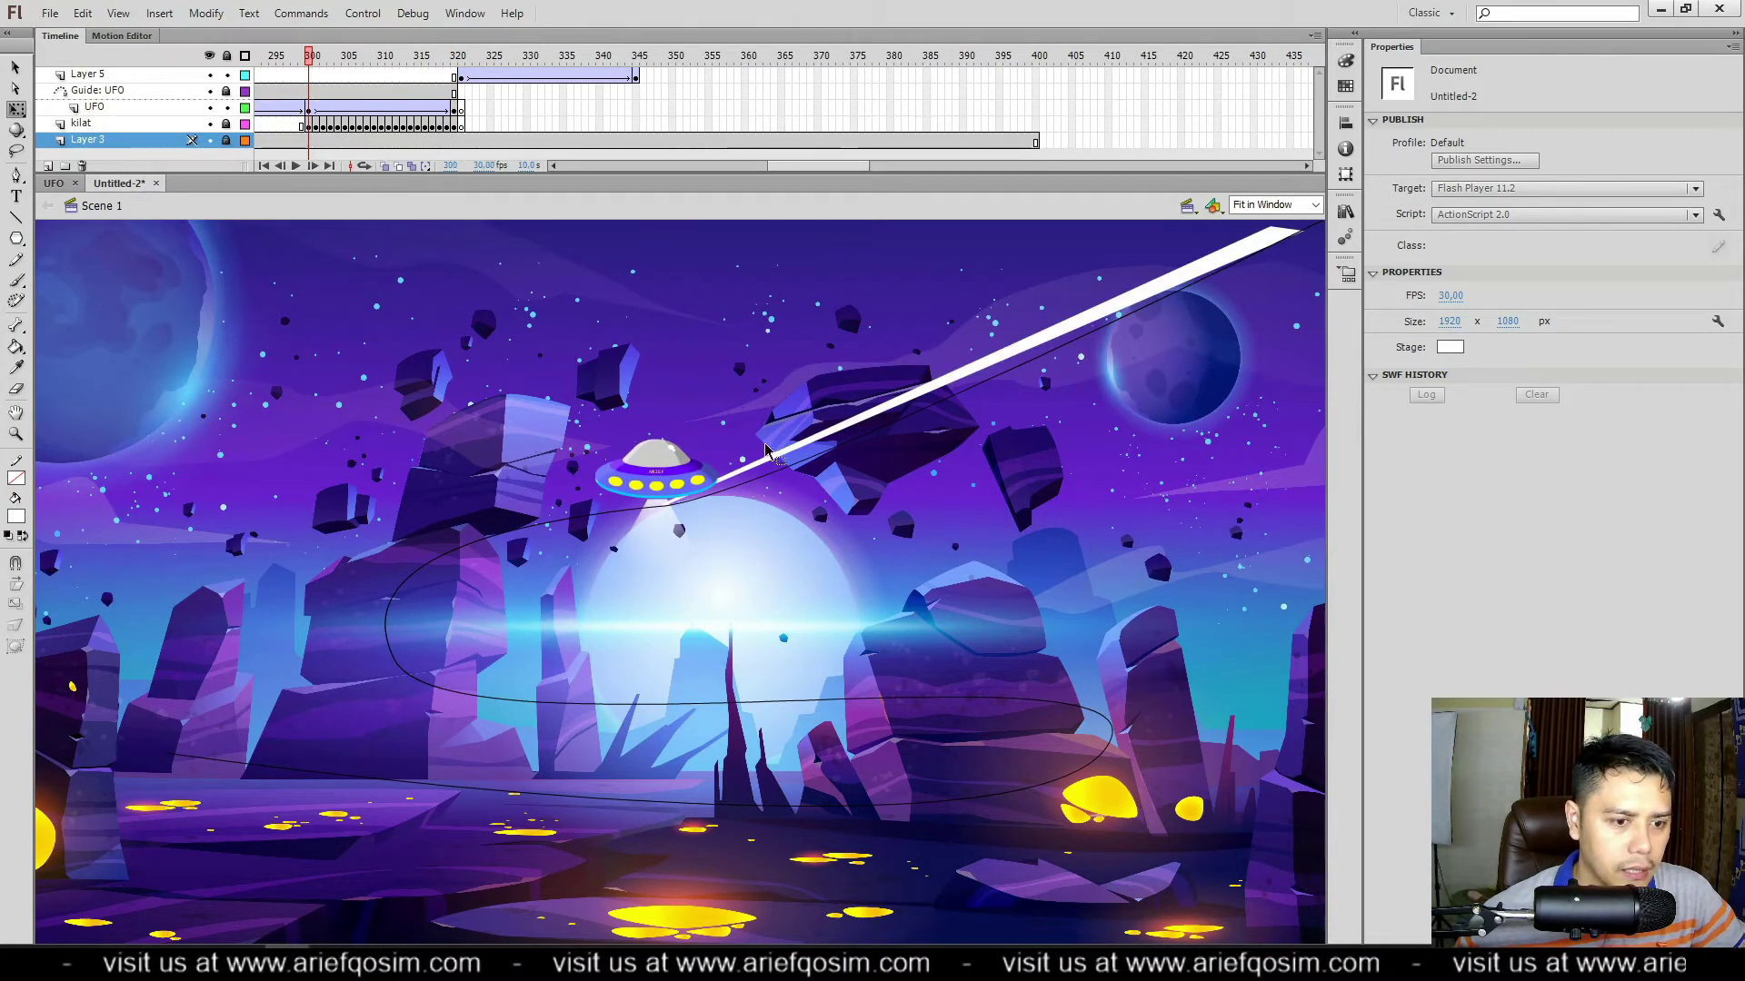
click(311, 127)
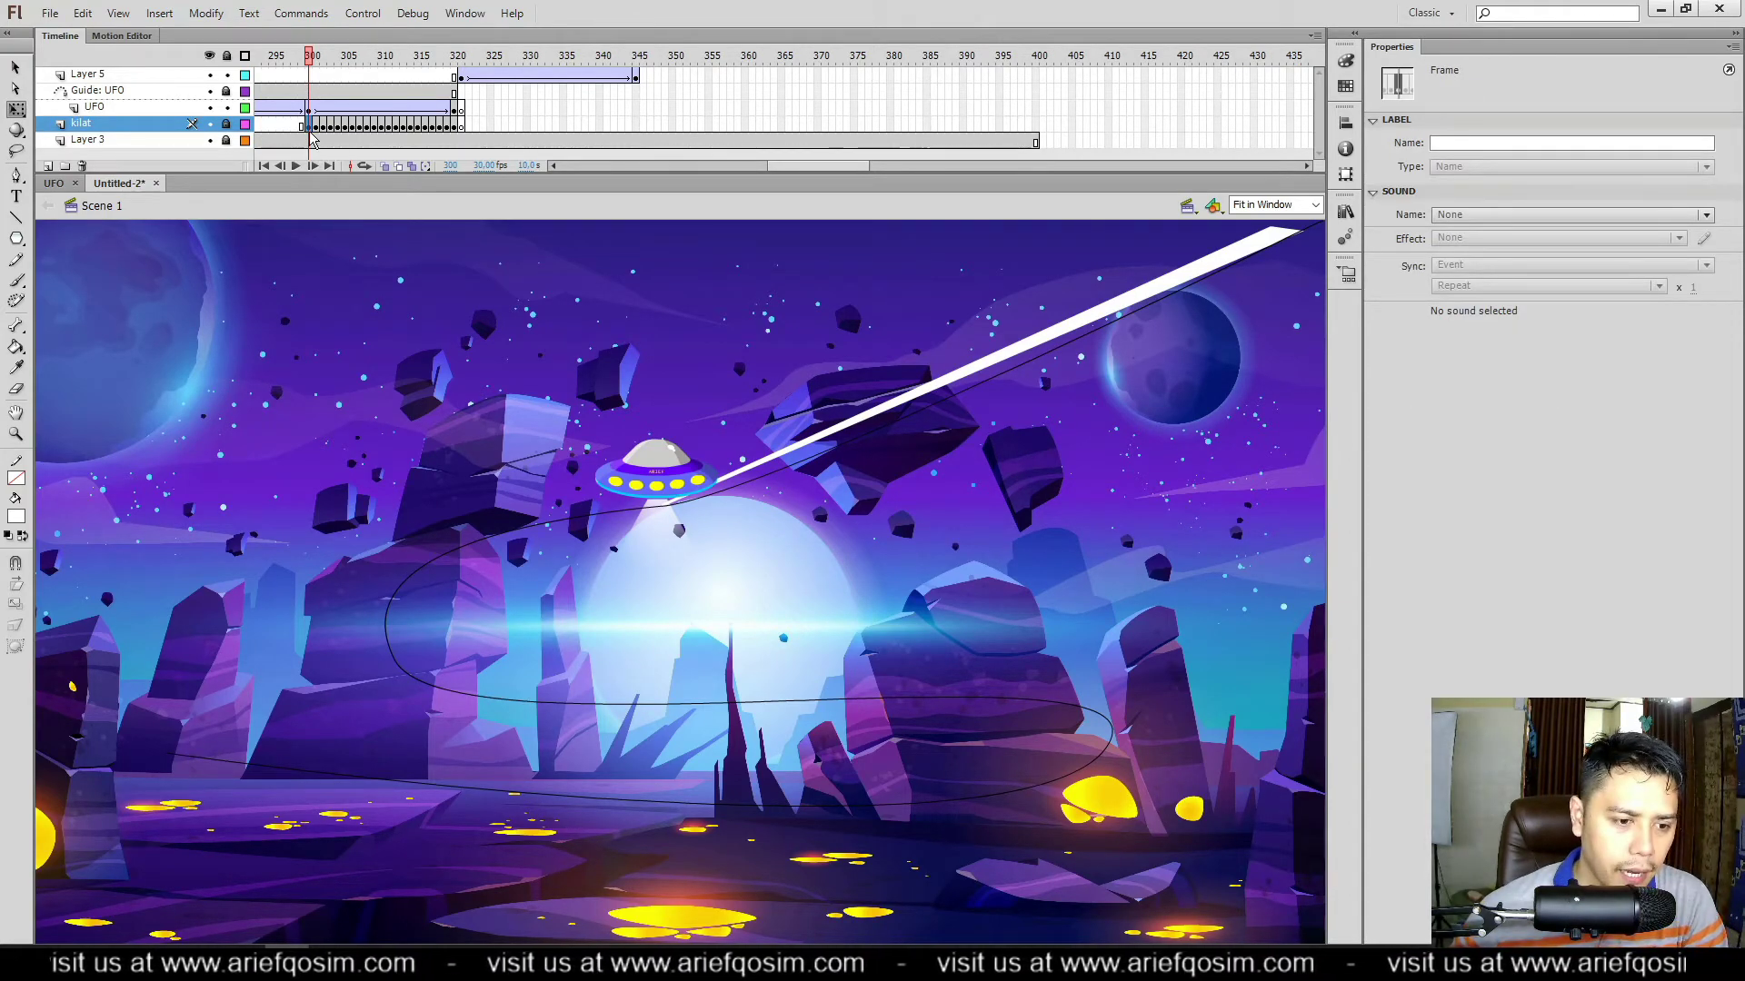
click(310, 132)
click(312, 130)
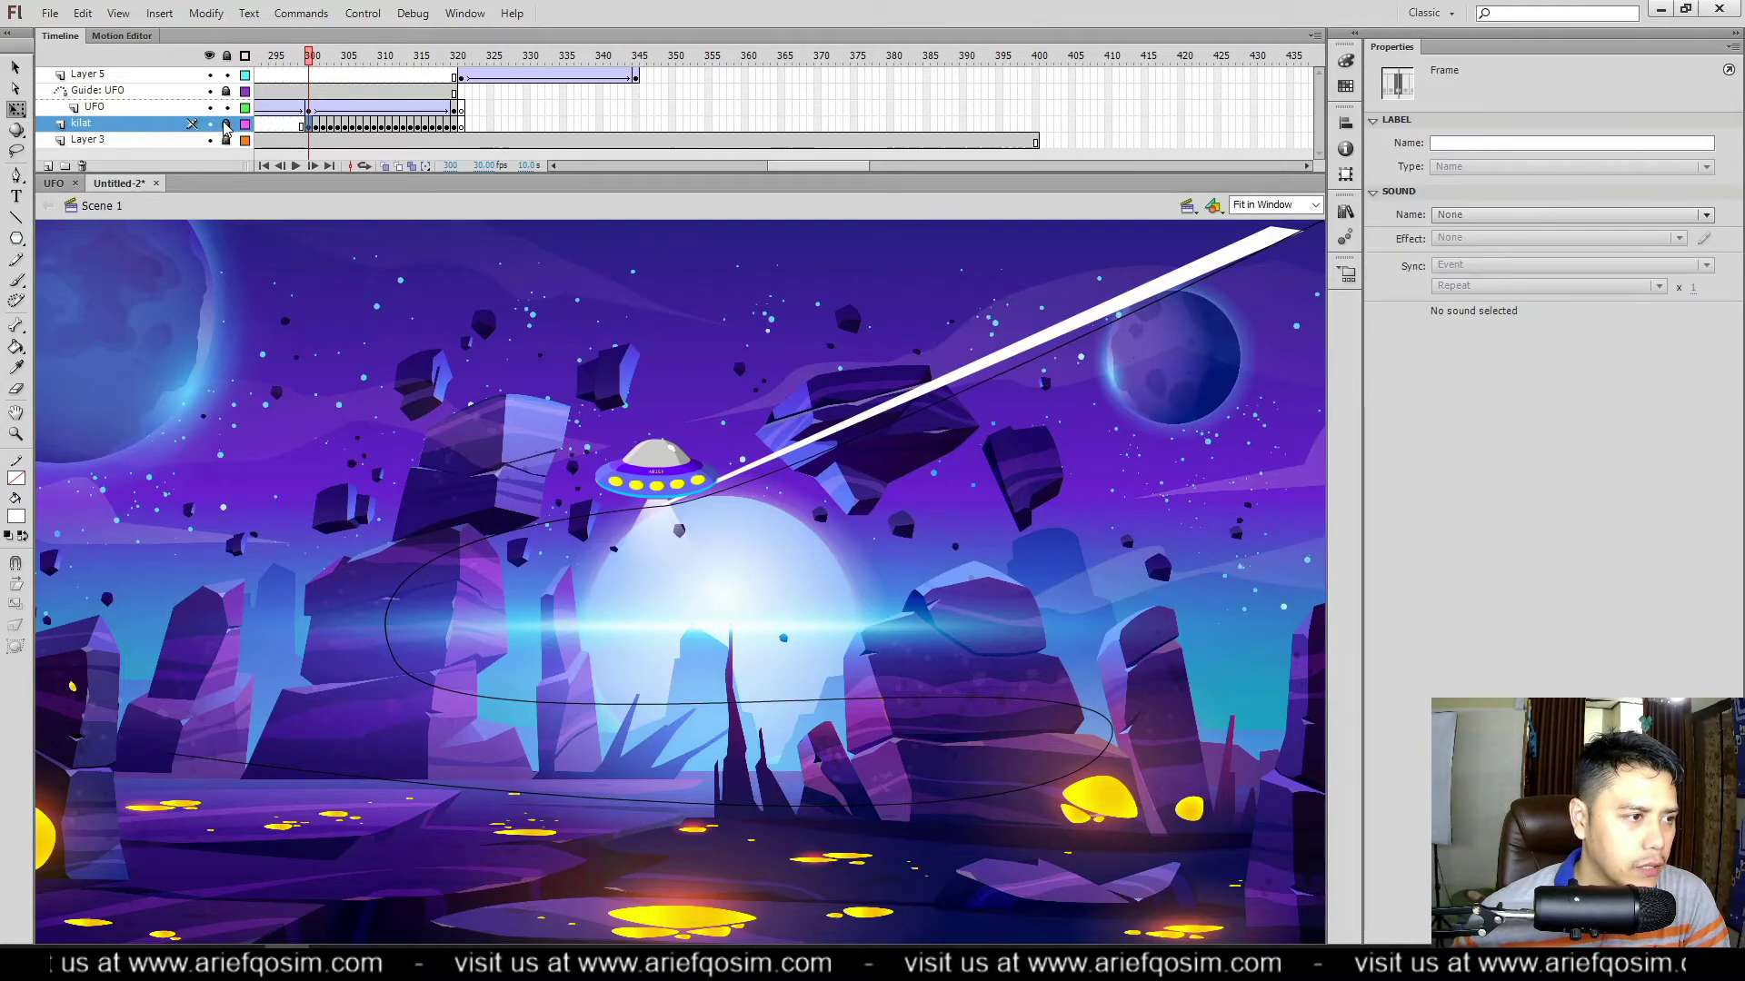
click(329, 119)
drag(314, 63, 498, 103)
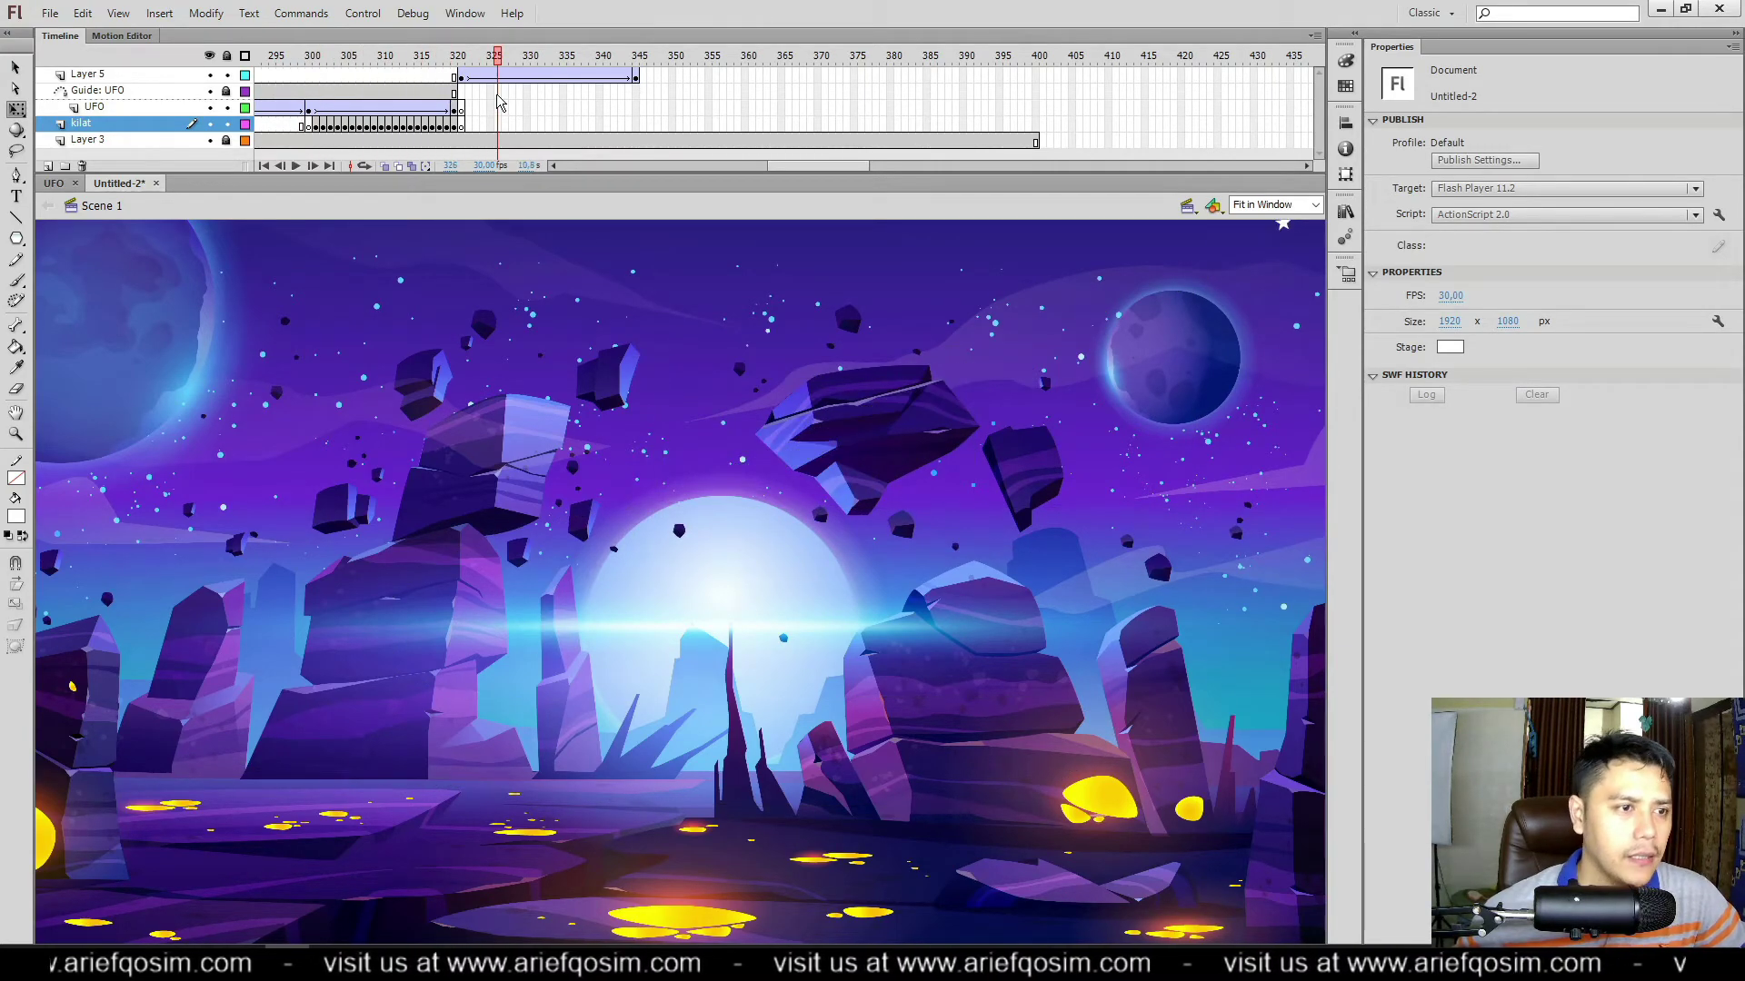
Step: Test the movie in the player, trying the Show All view and returning it to 100%
click(361, 13)
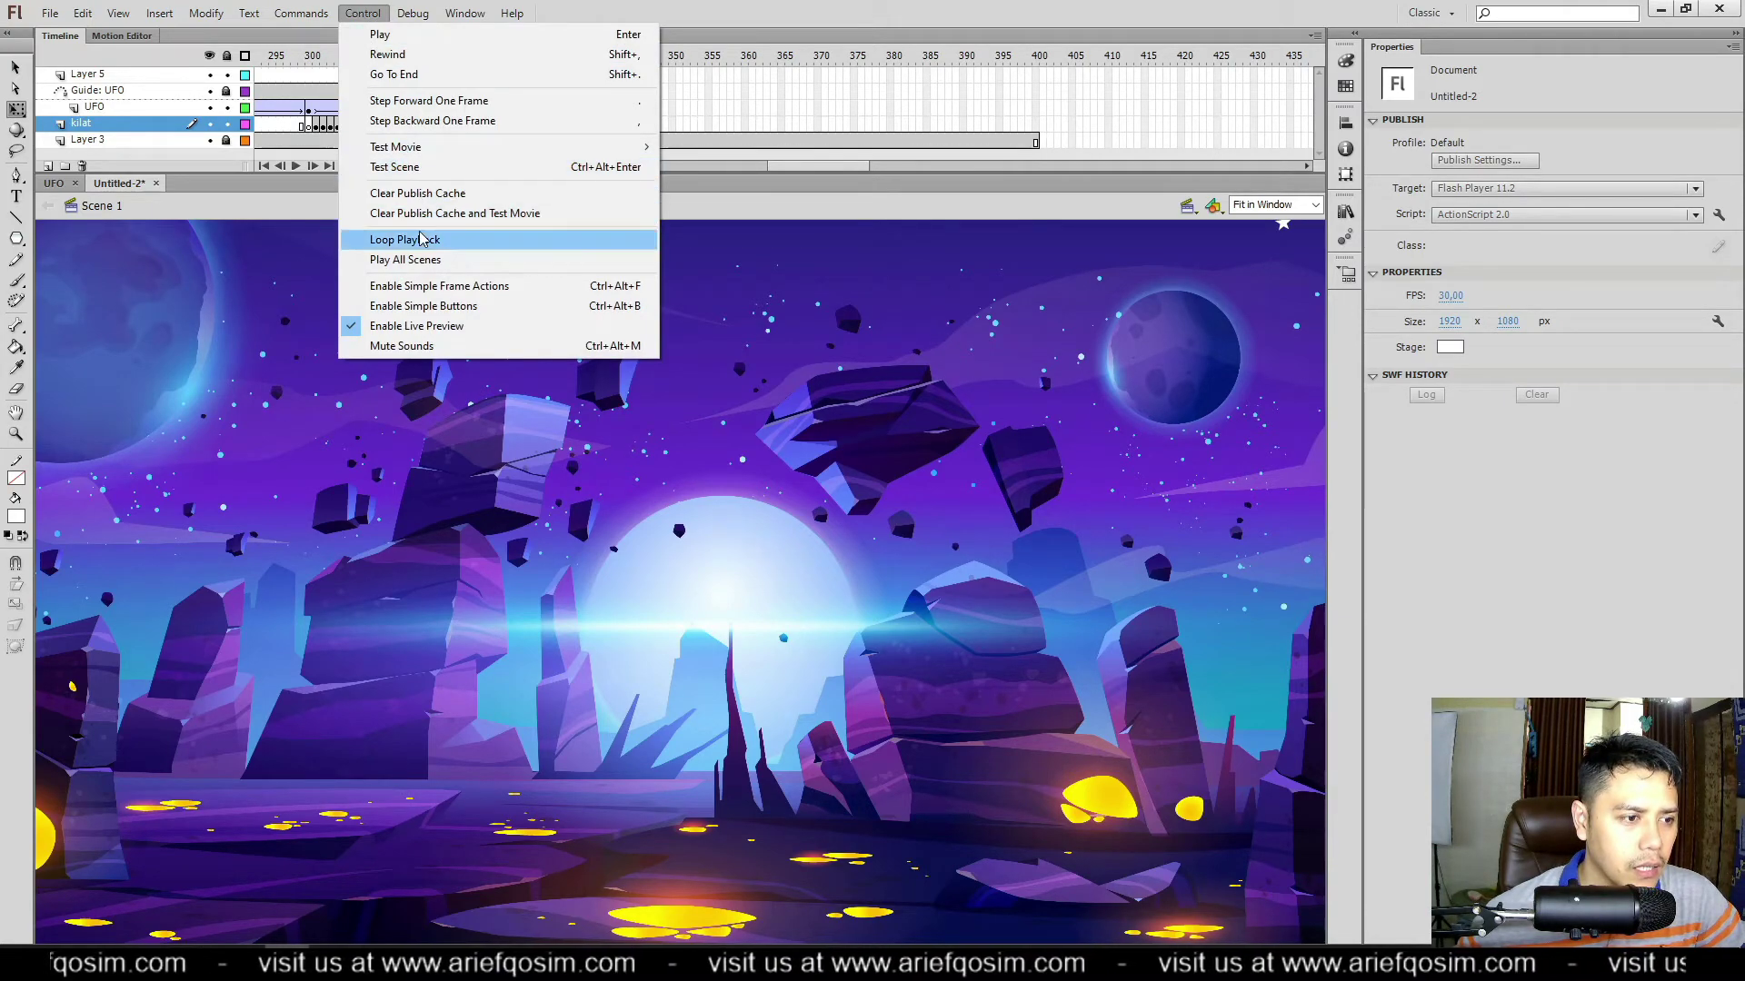
mouse_move(427, 156)
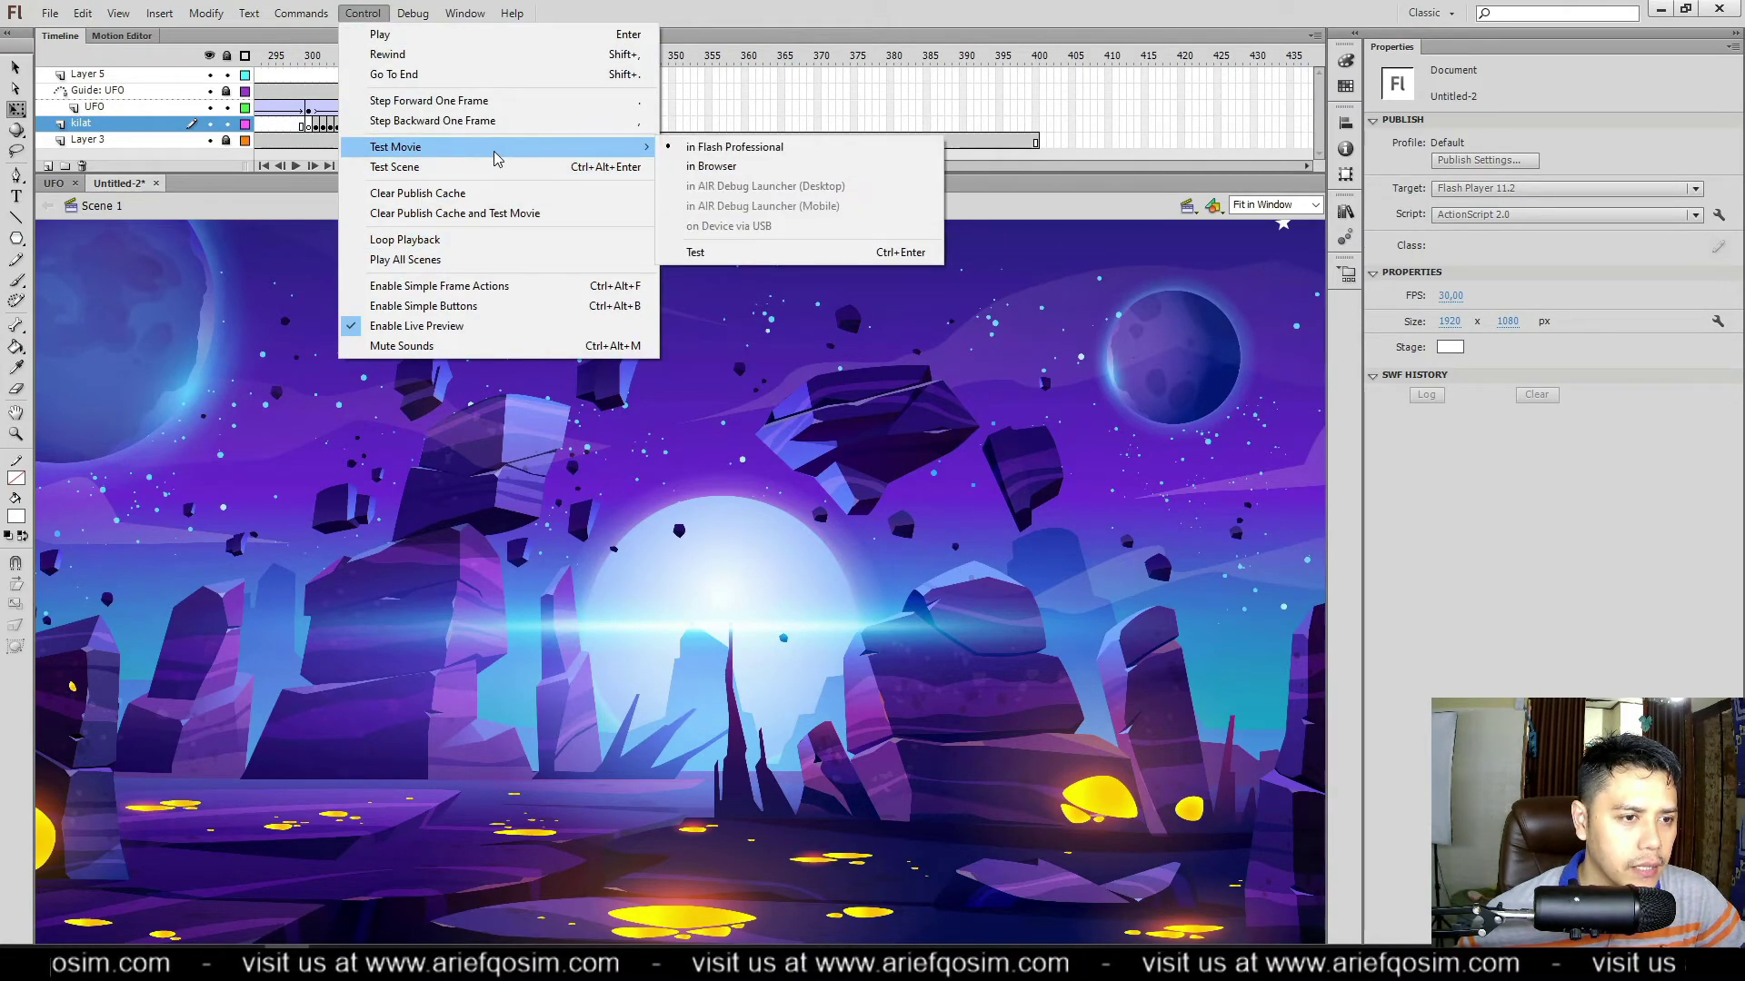
click(723, 258)
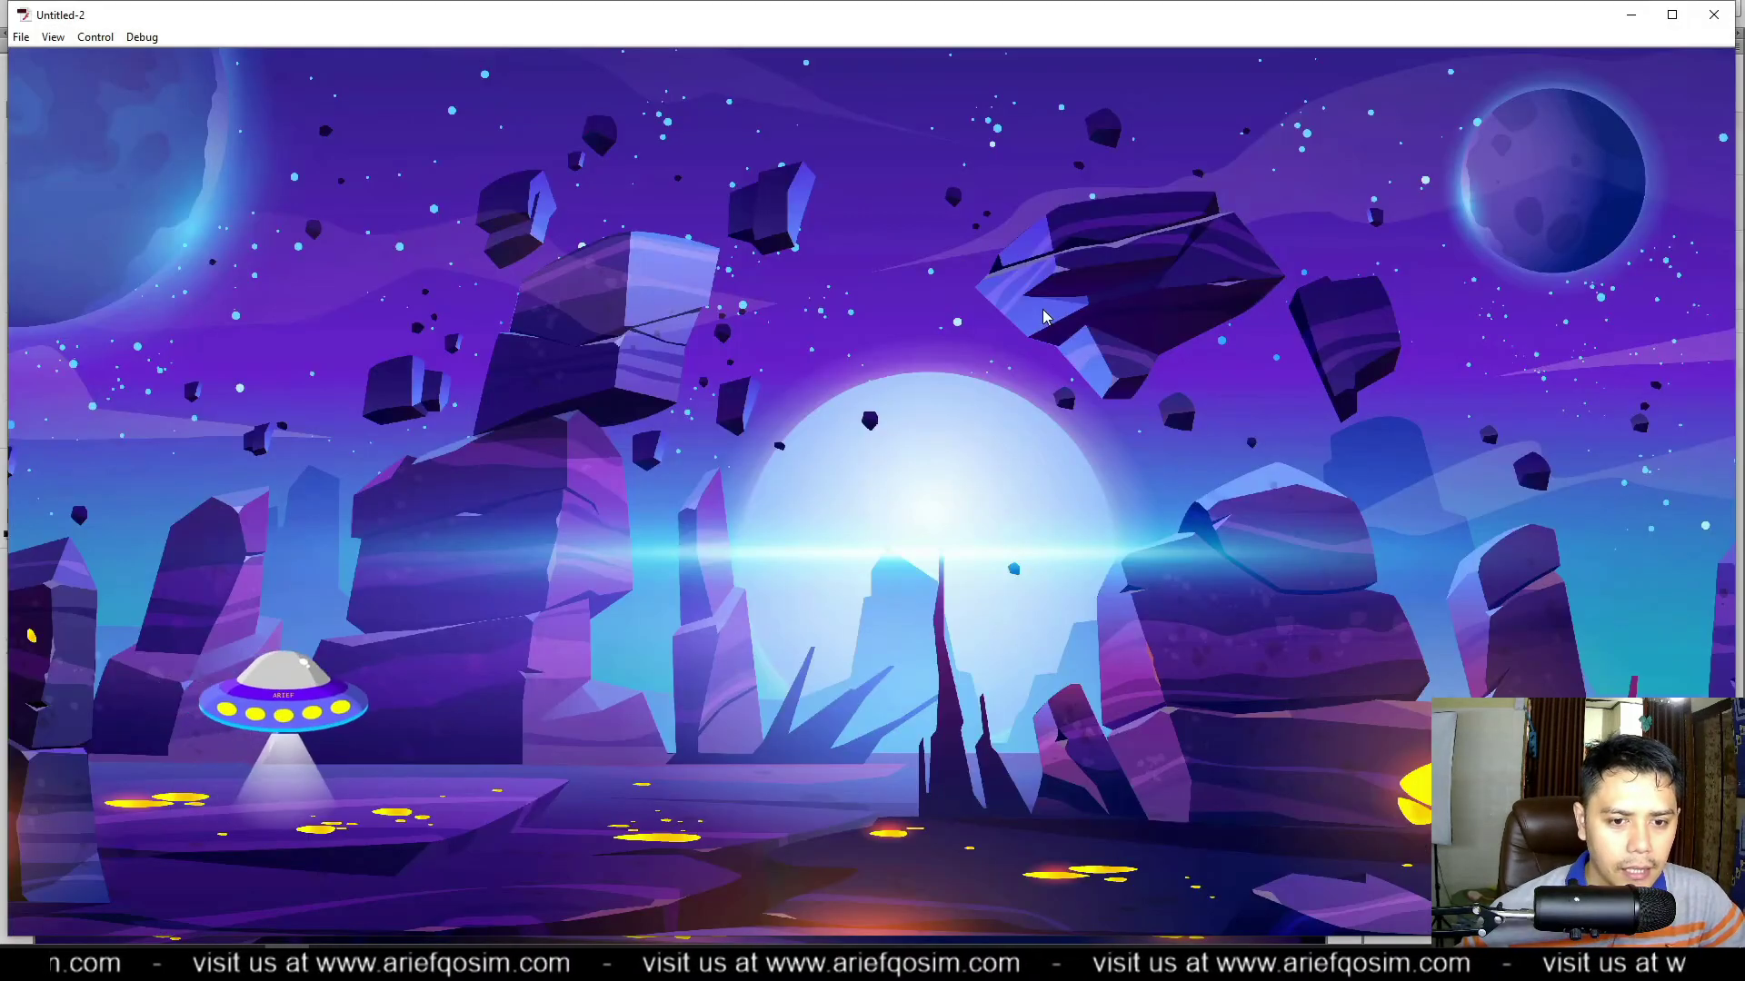
right_click(1044, 310)
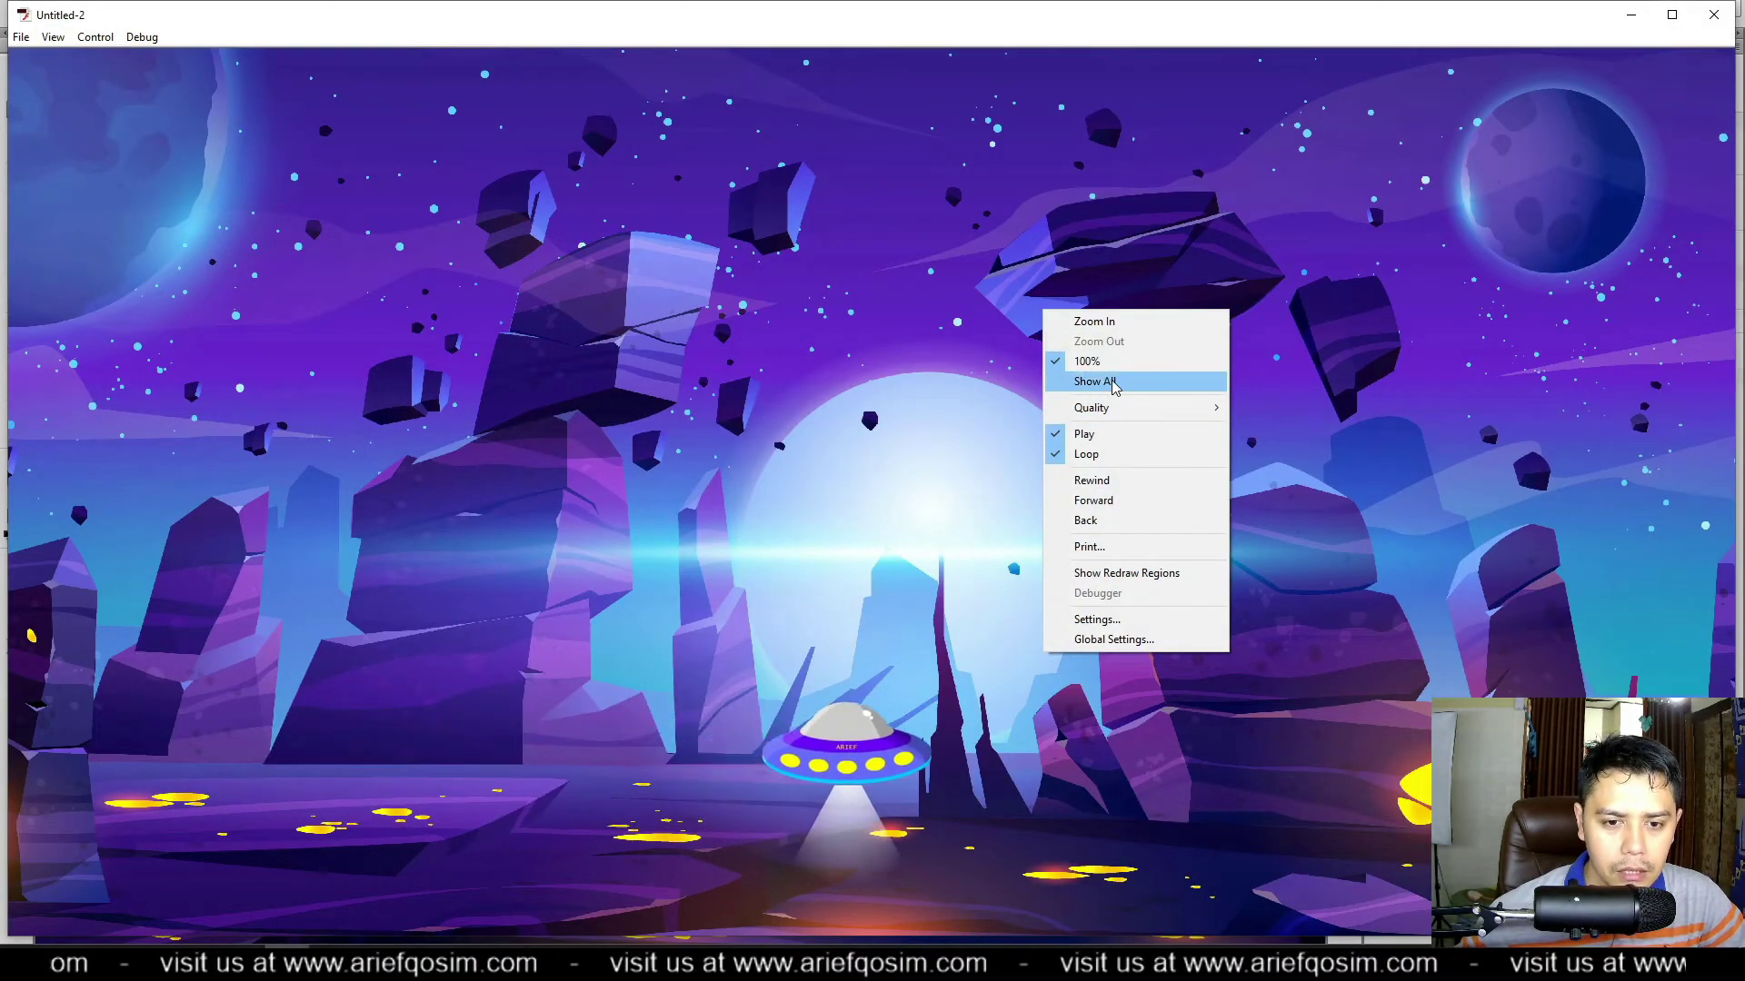
click(1198, 382)
right_click(1435, 376)
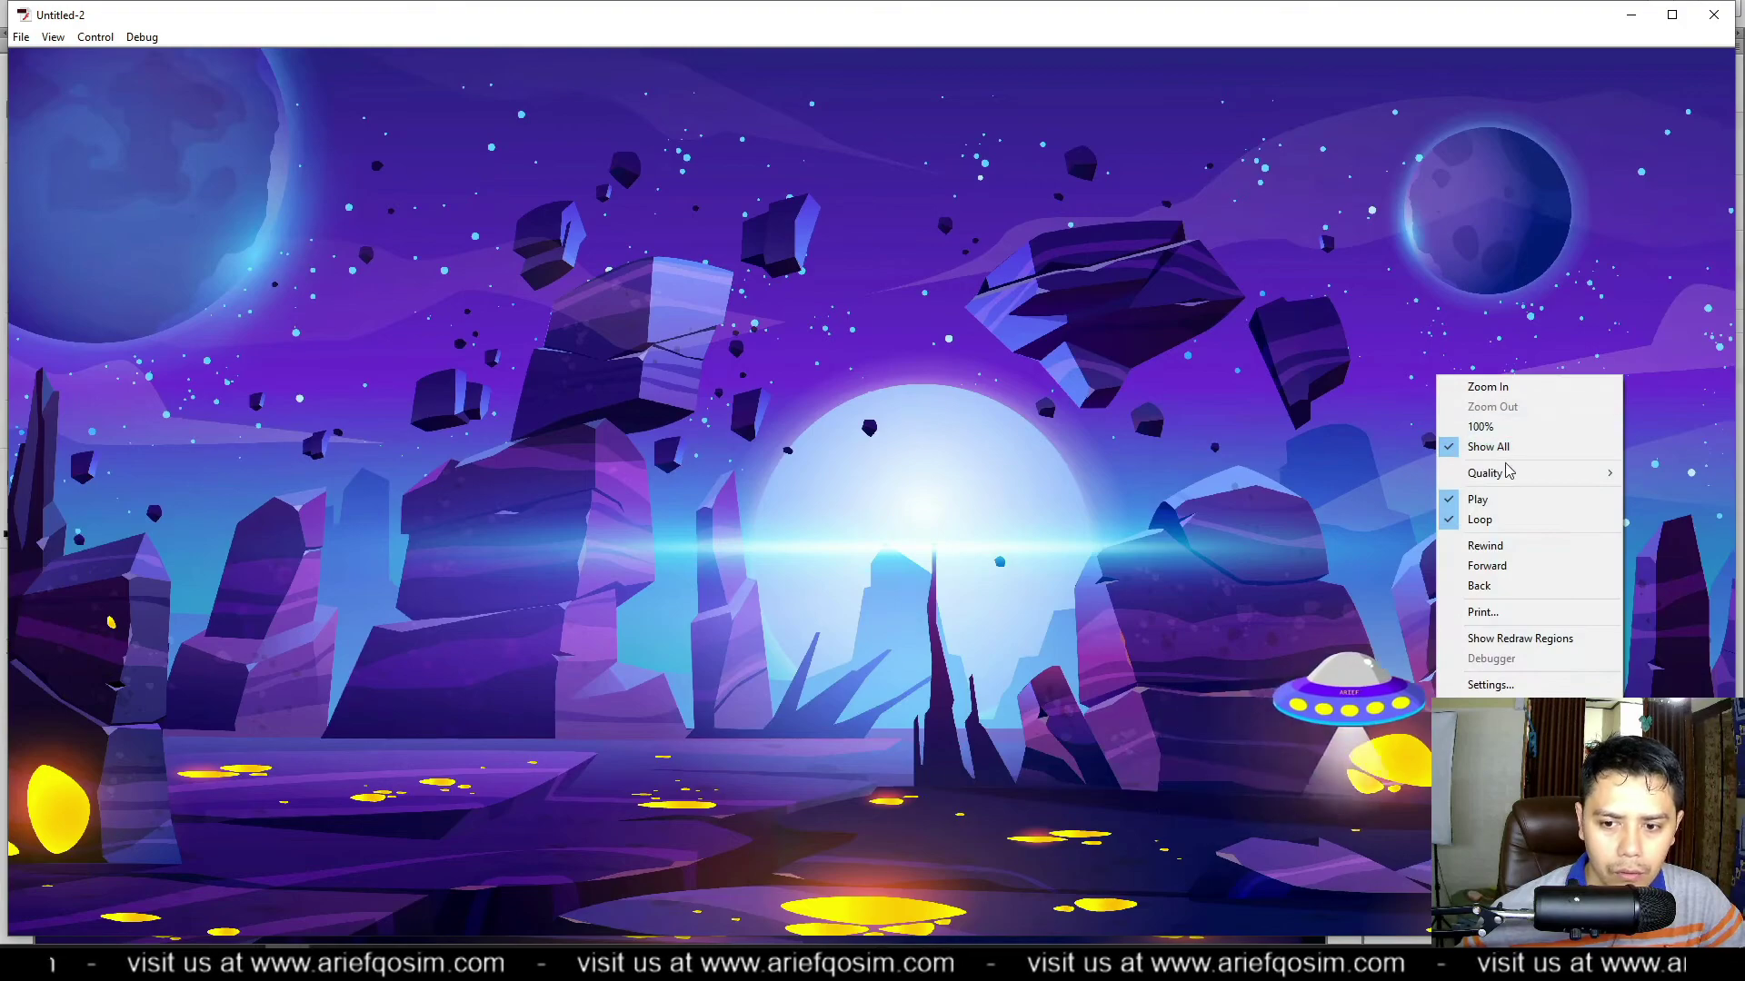
click(1518, 429)
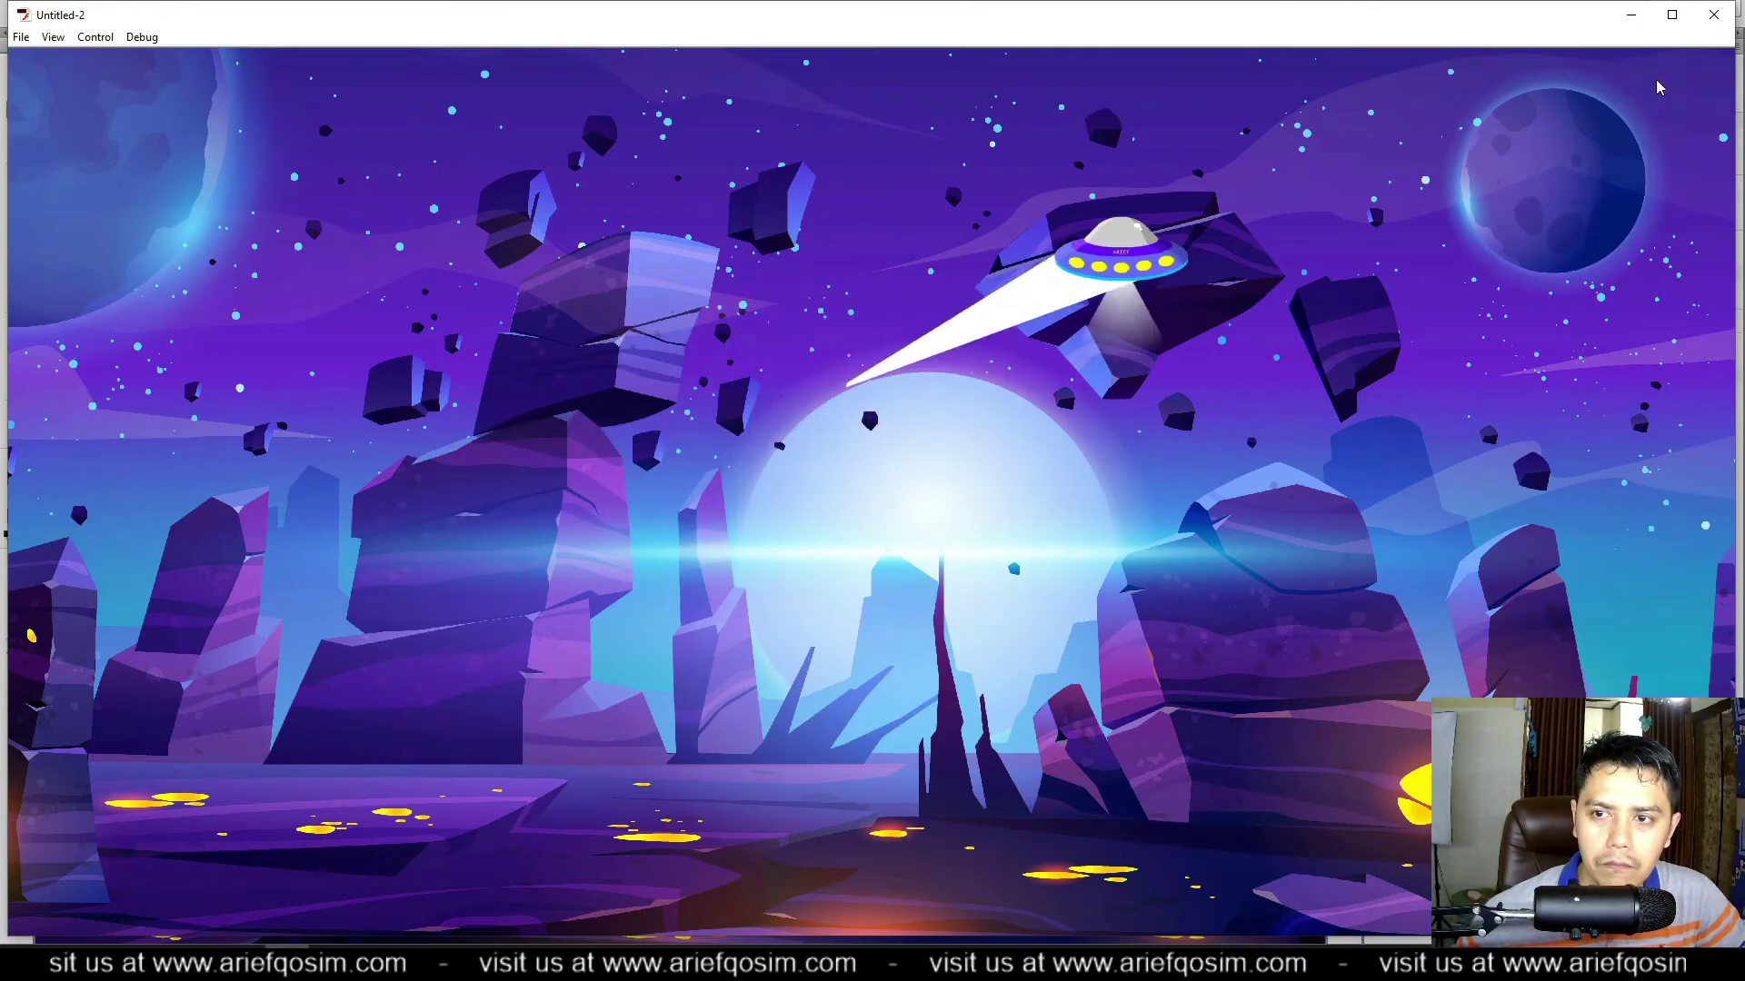
Step: Maximize the test movie window to watch the playback, and close the preview
click(1672, 15)
right_click(1187, 305)
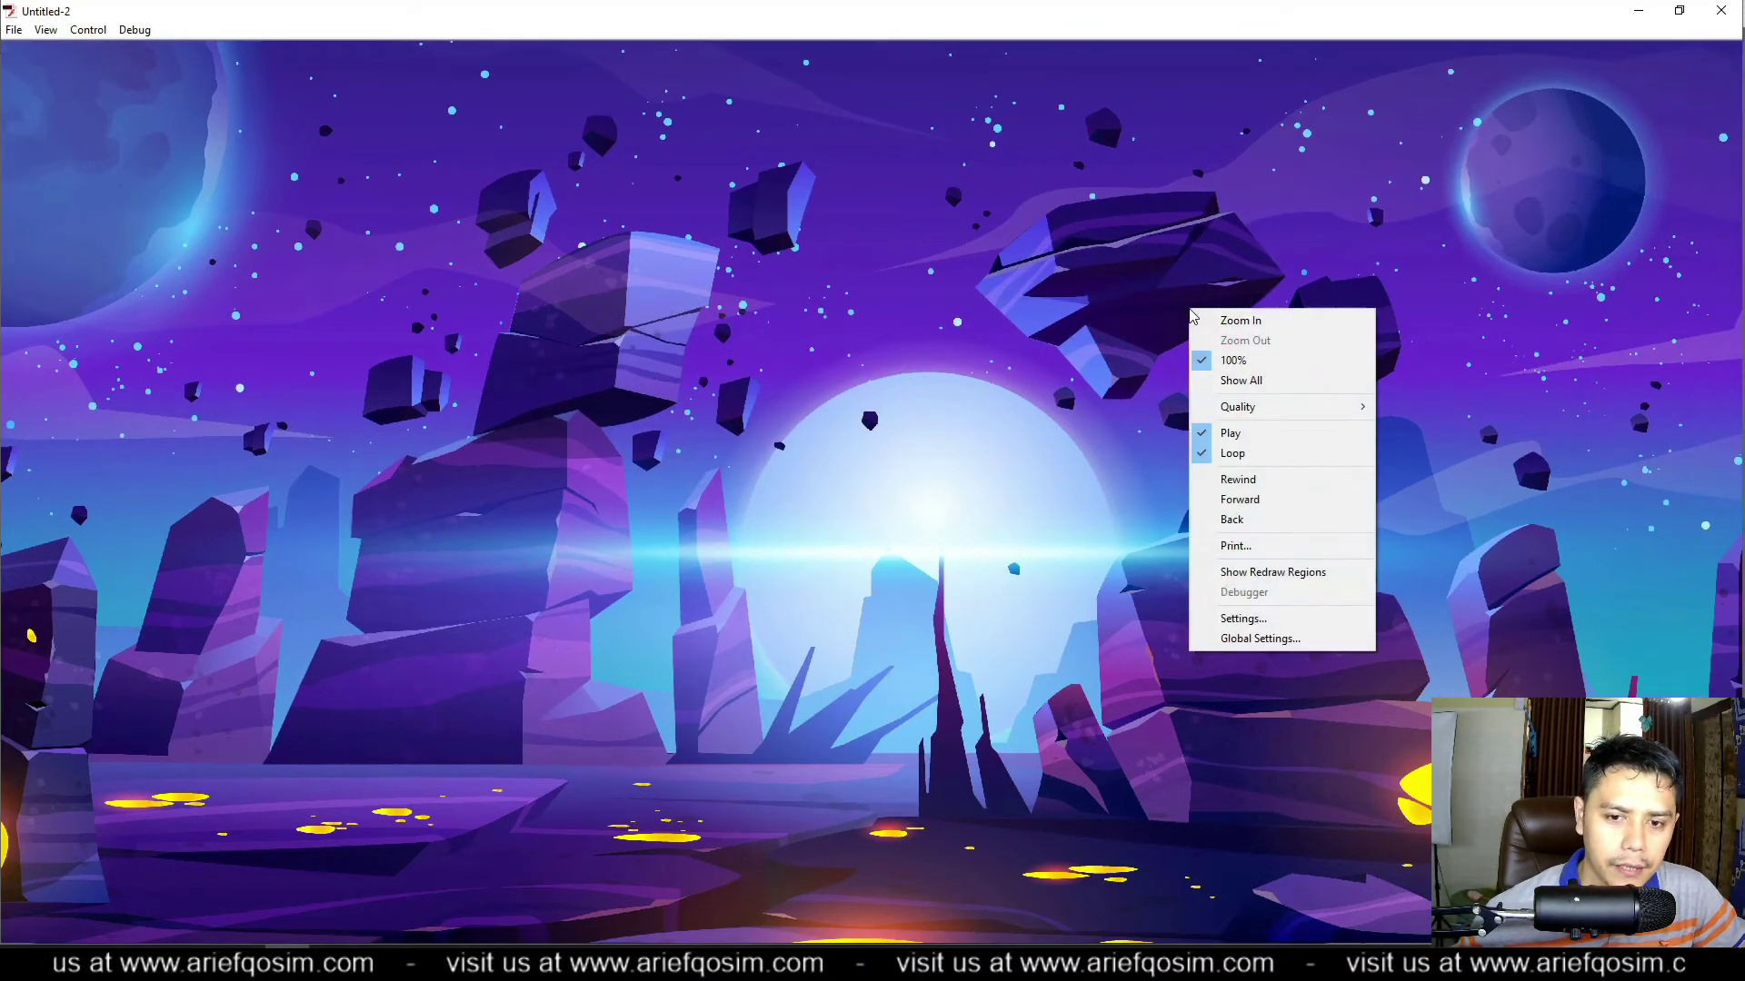
click(1218, 402)
key(ctrl+w)
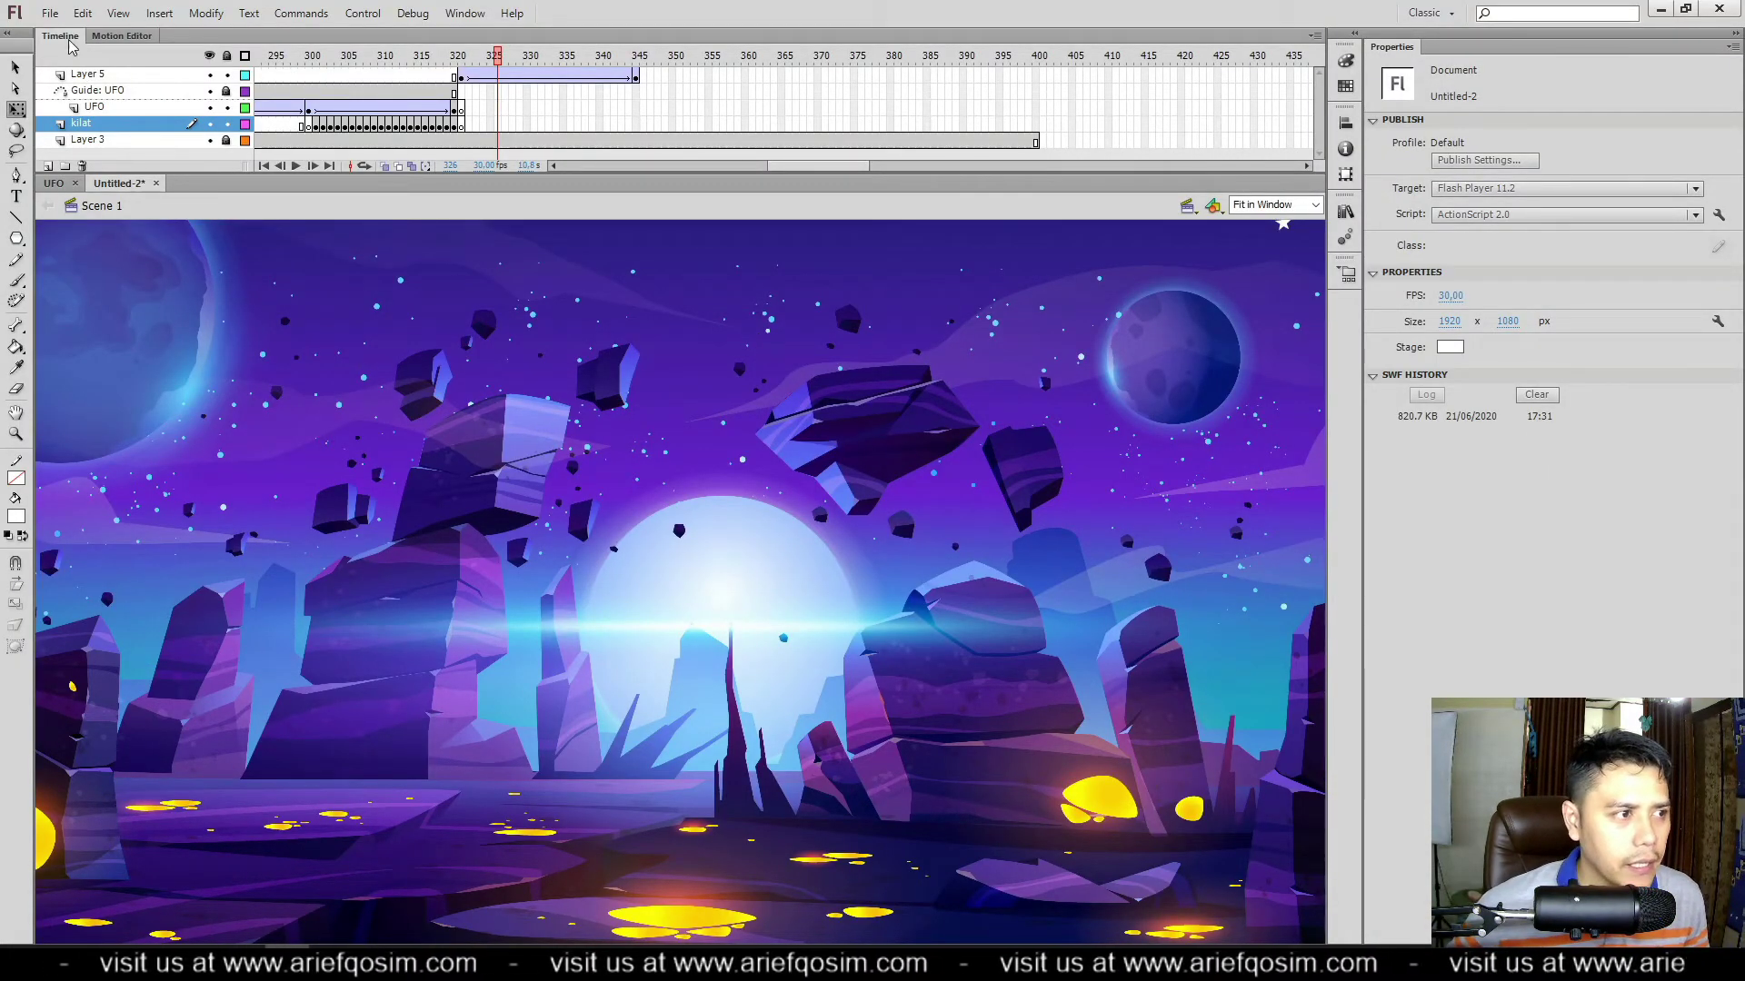
Step: Save the document as "animasi UFO" in the ANIMASI folder on drive C as a Flash CS6 document
click(50, 15)
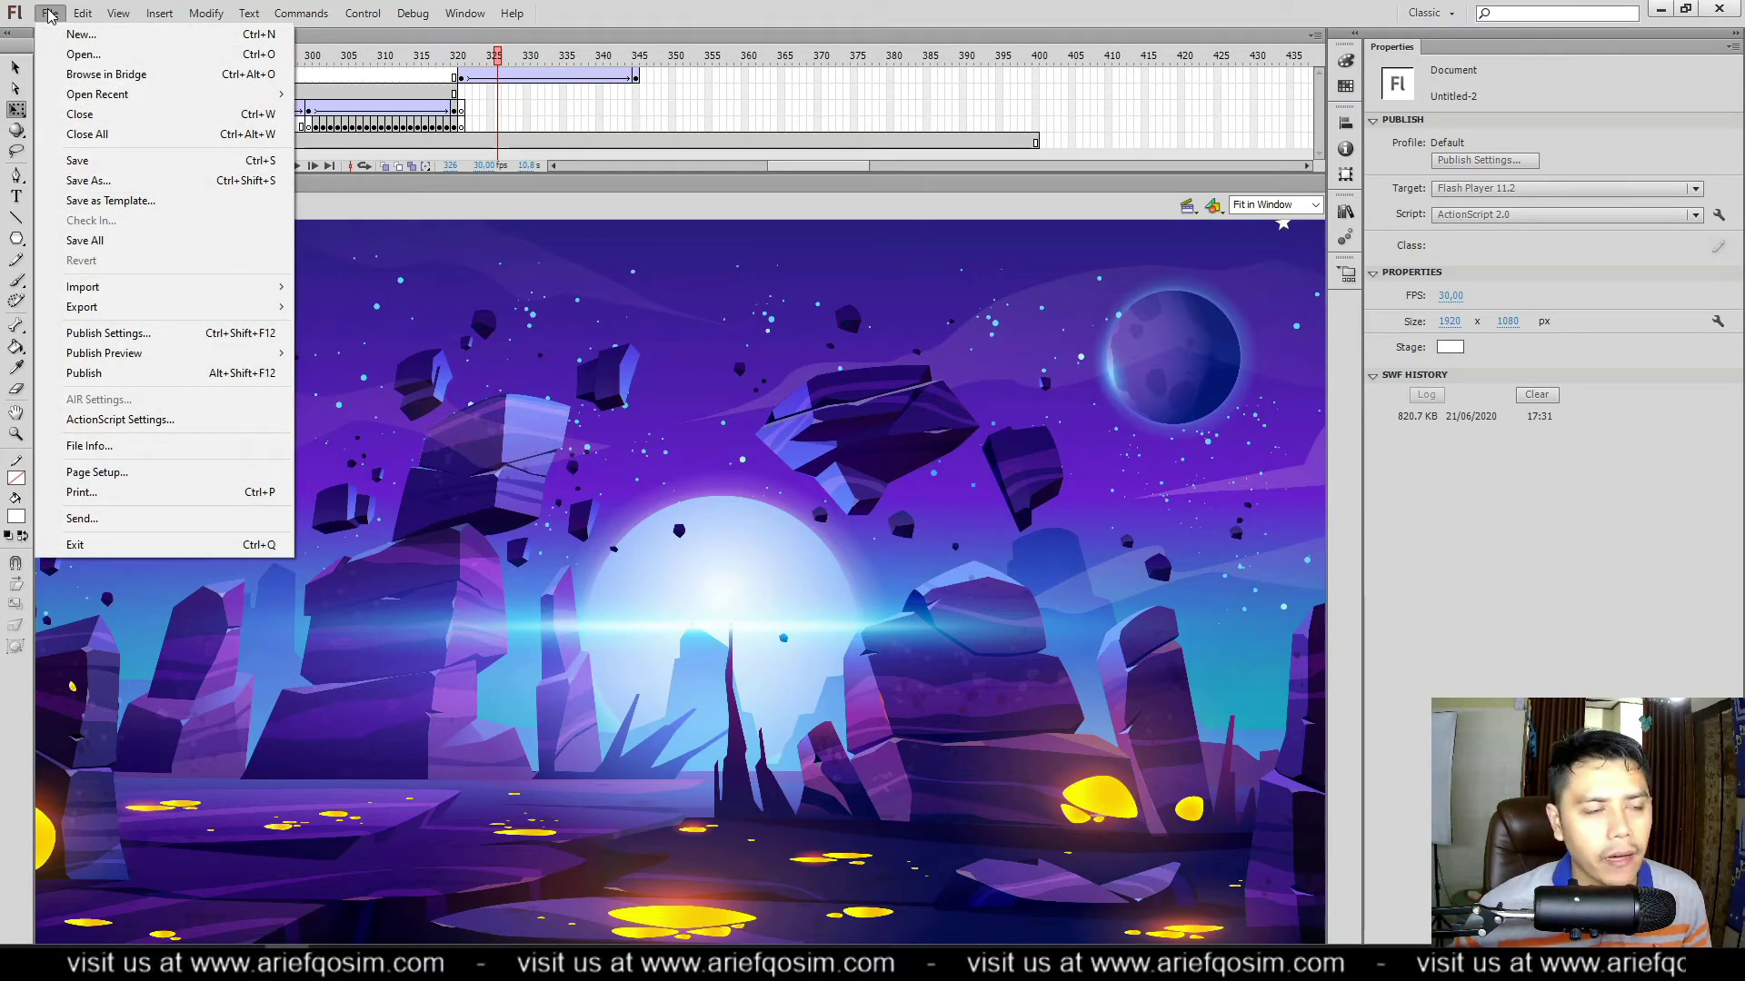
key(Escape)
key(ctrl+s)
double_click(791, 368)
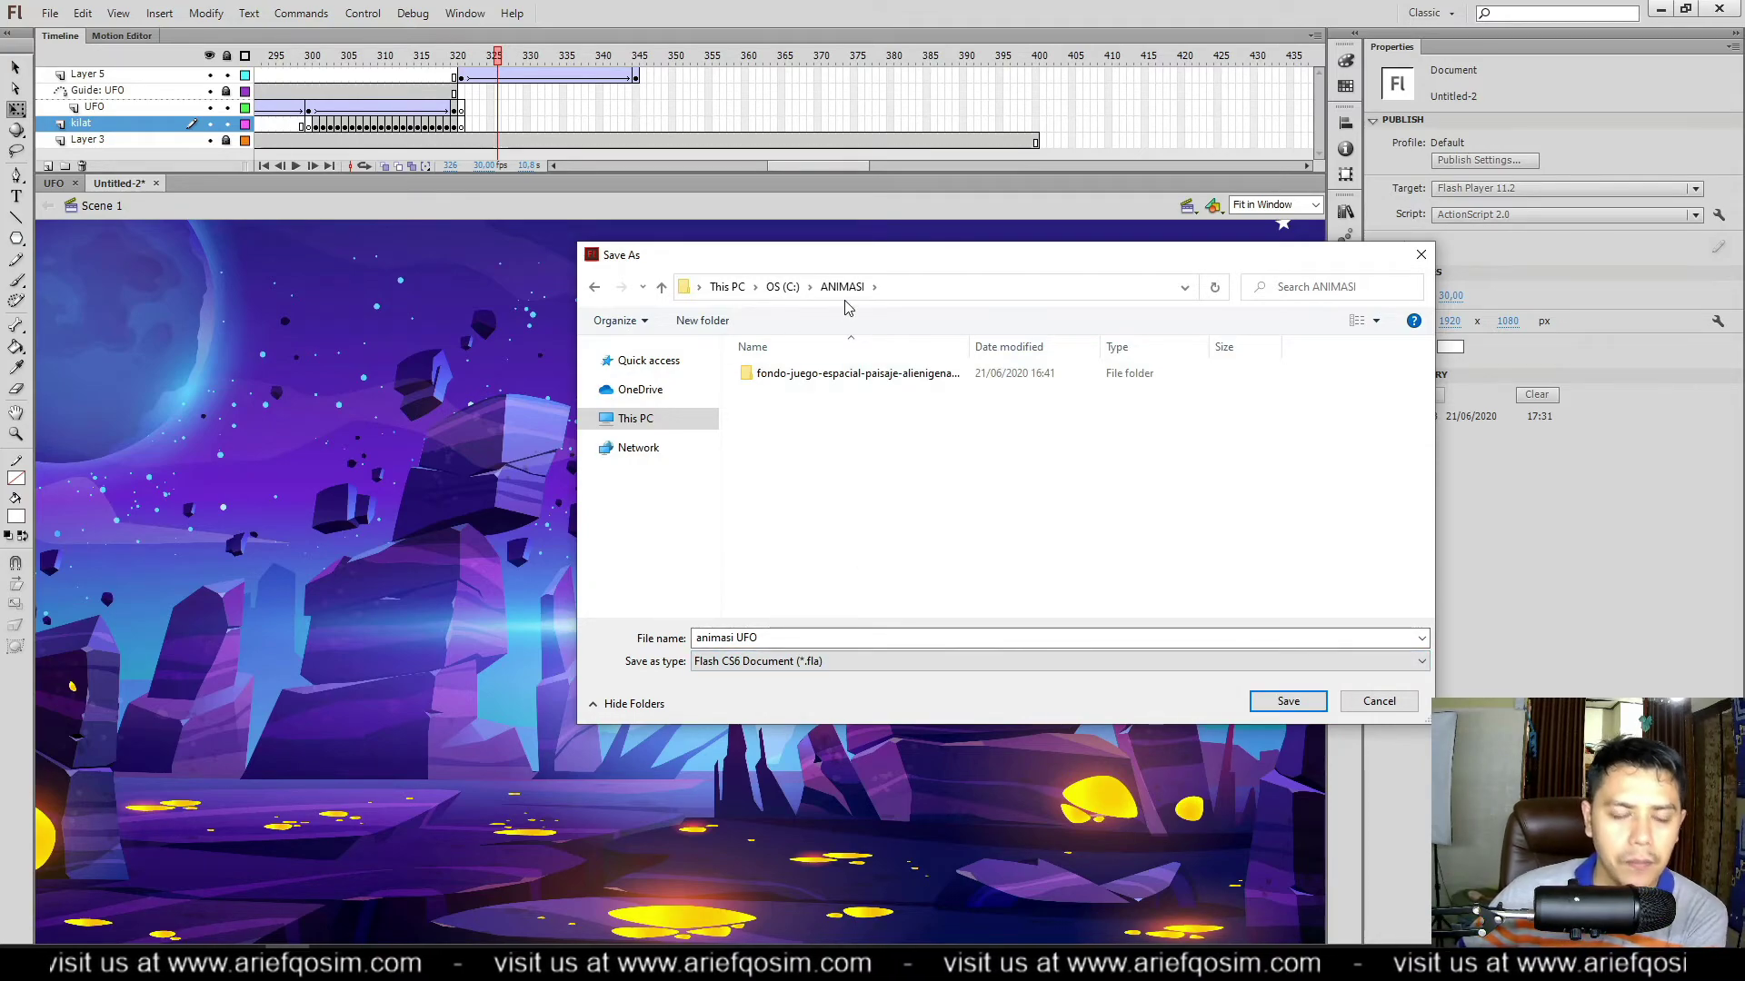
click(1287, 701)
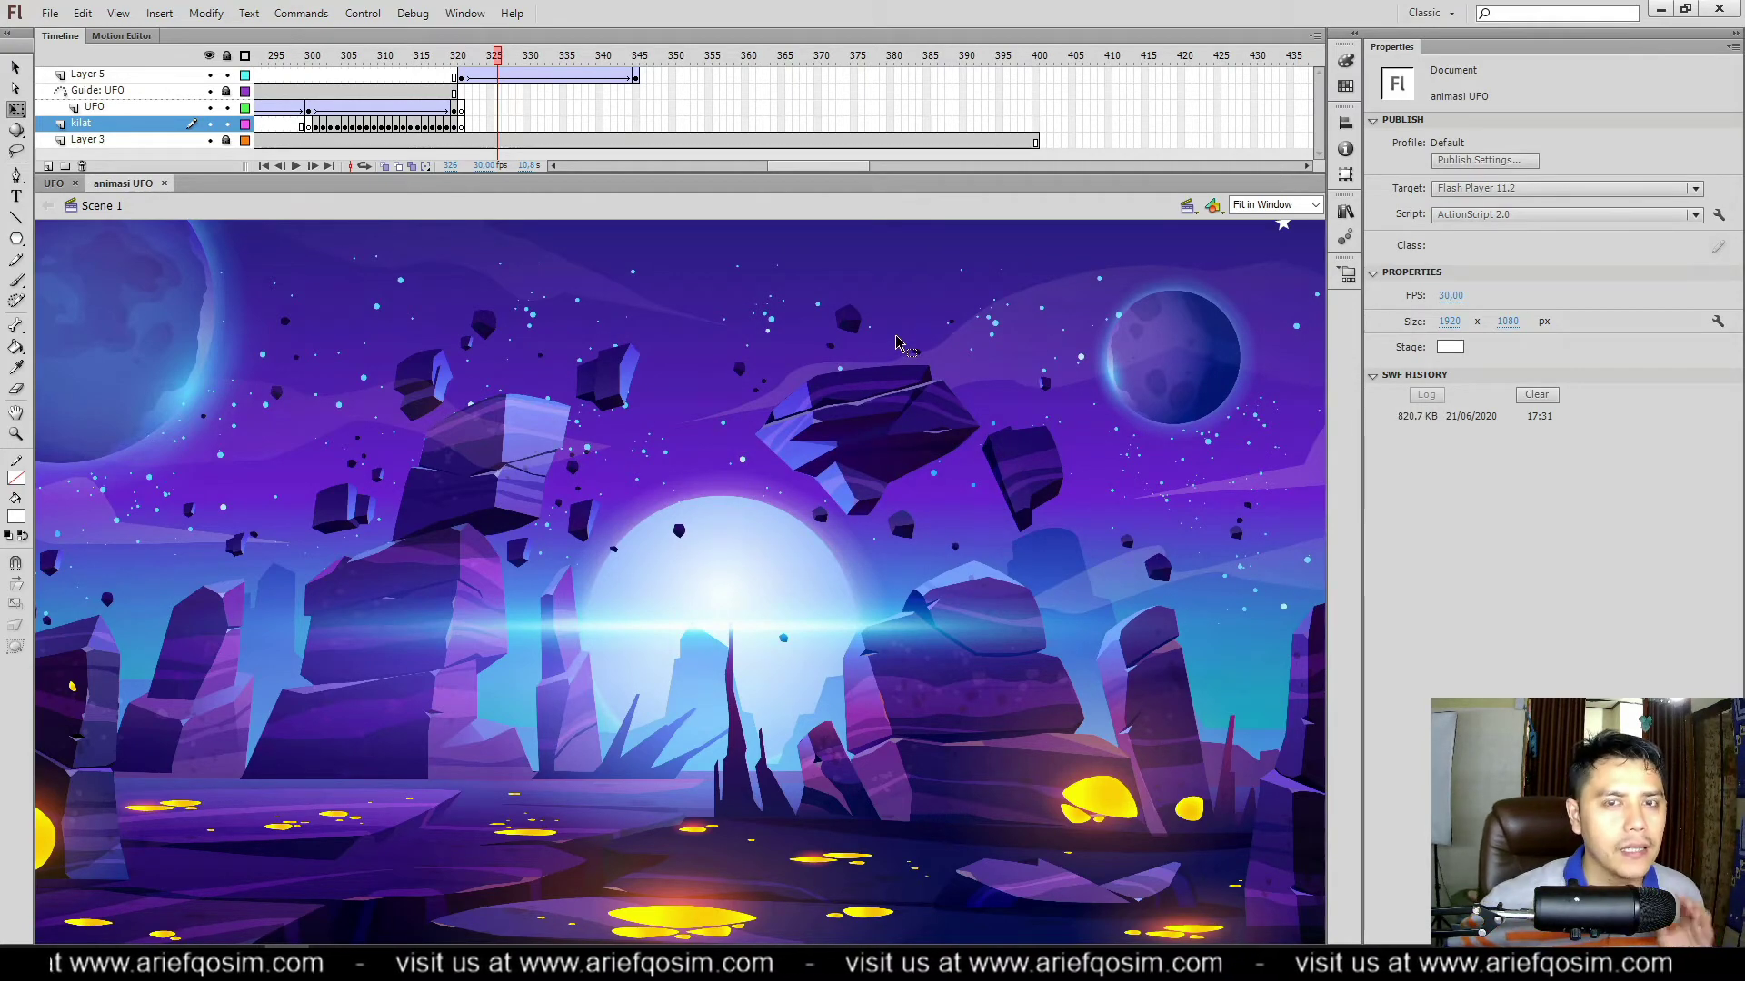
Step: Turn off the HTML Wrapper format in the publish settings and publish the animation as animasi UFO.swf
click(50, 13)
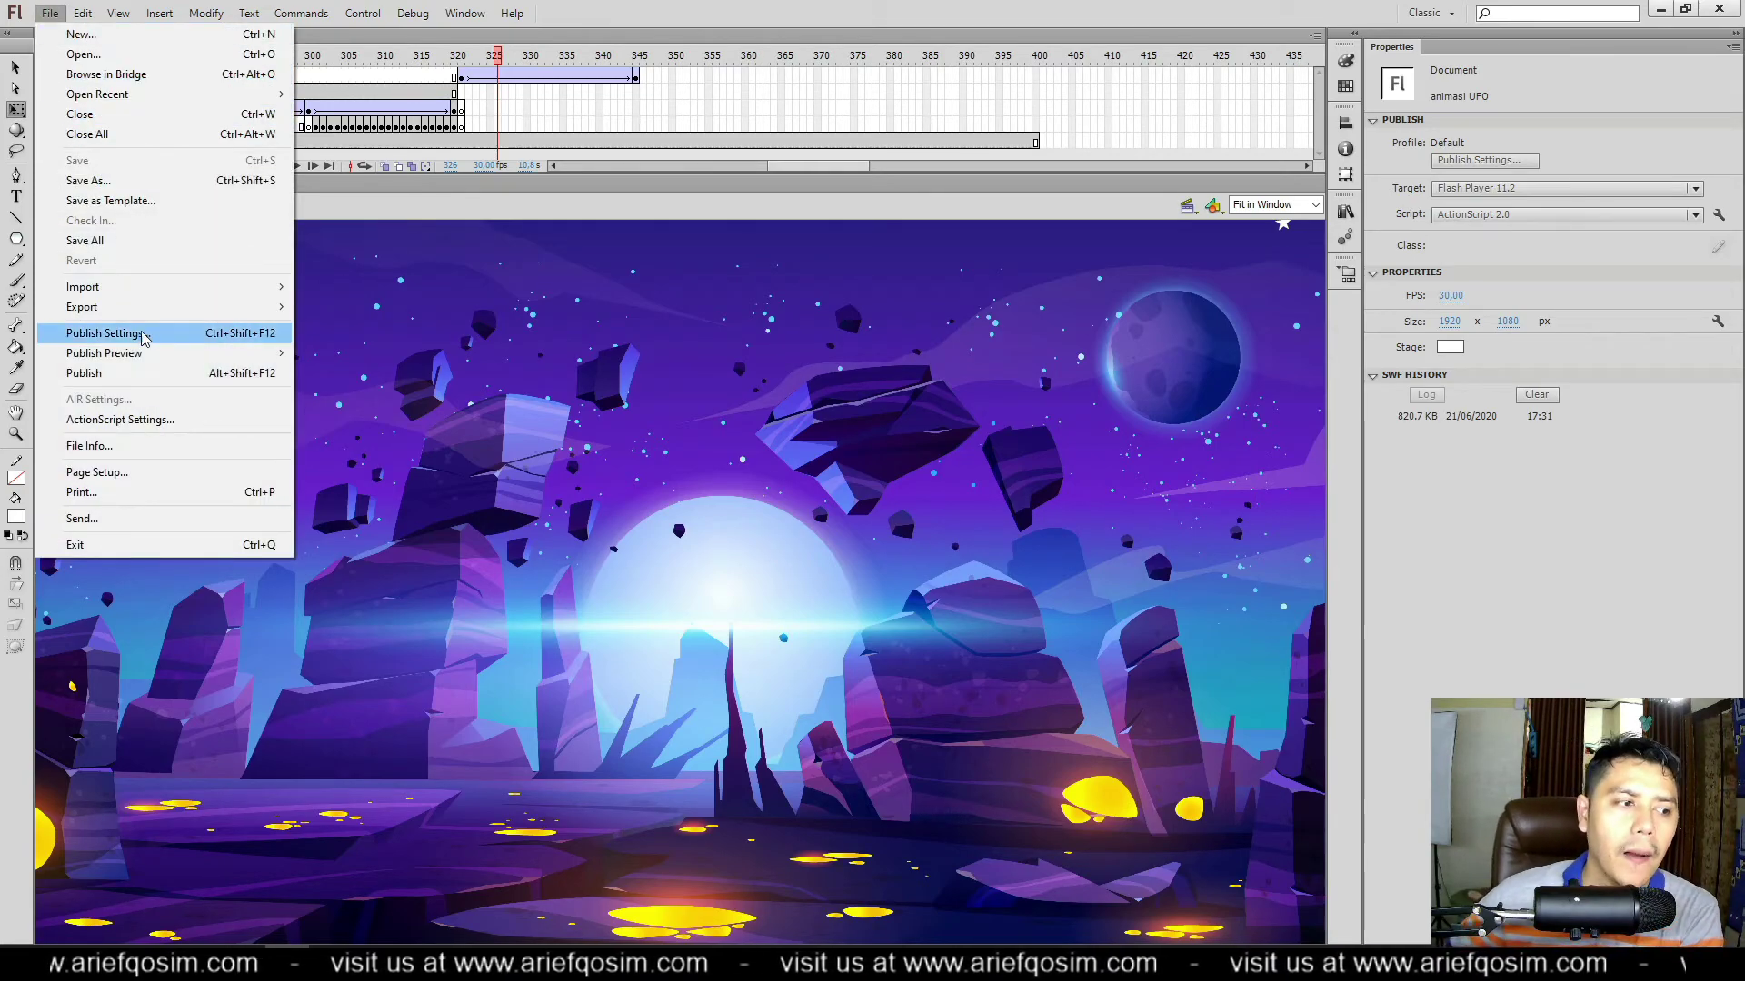
click(144, 336)
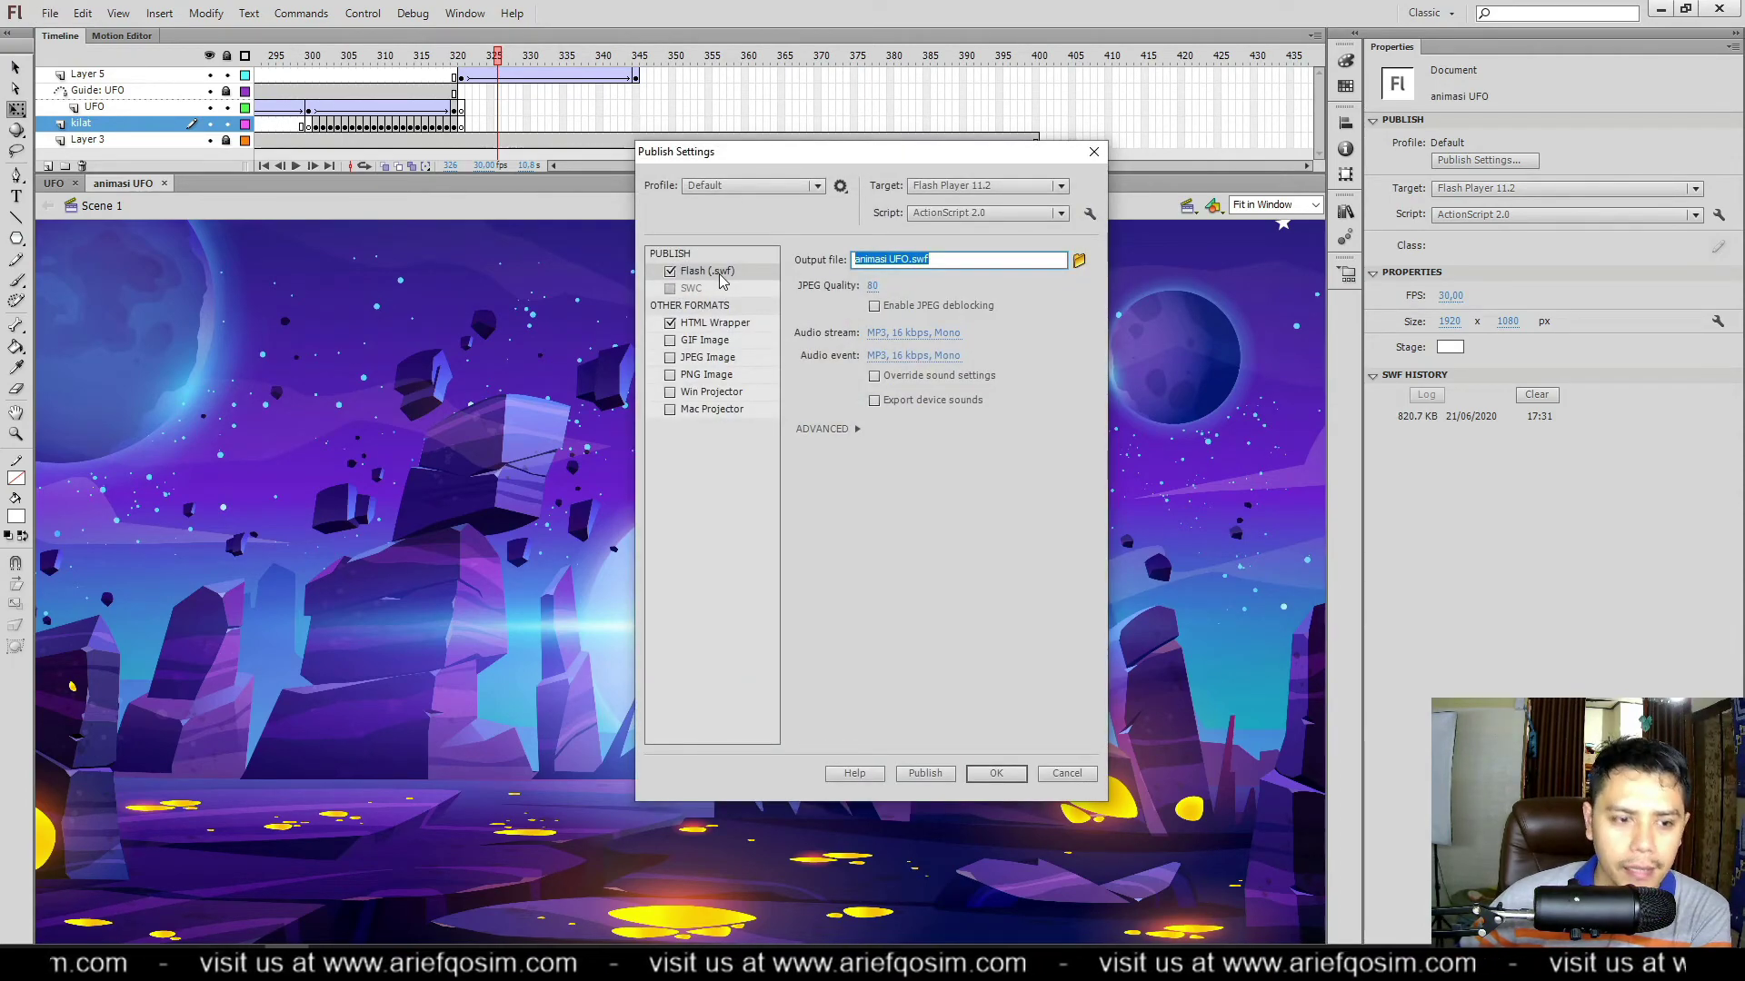
click(670, 324)
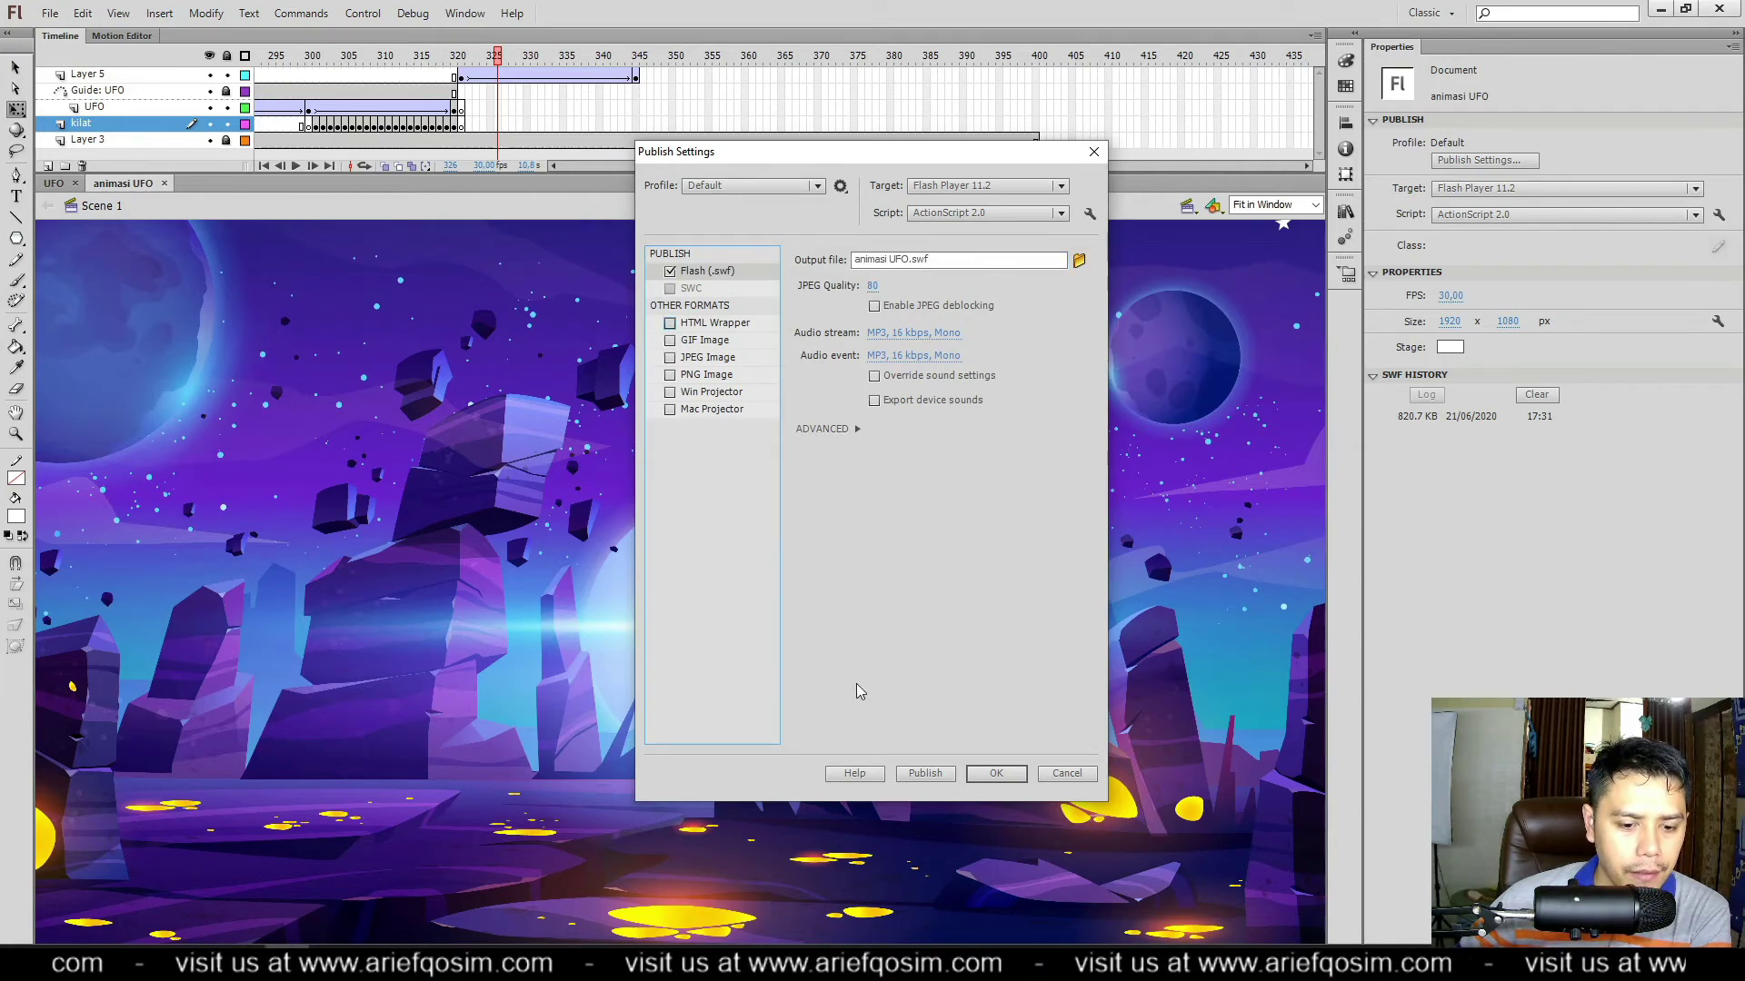
click(925, 773)
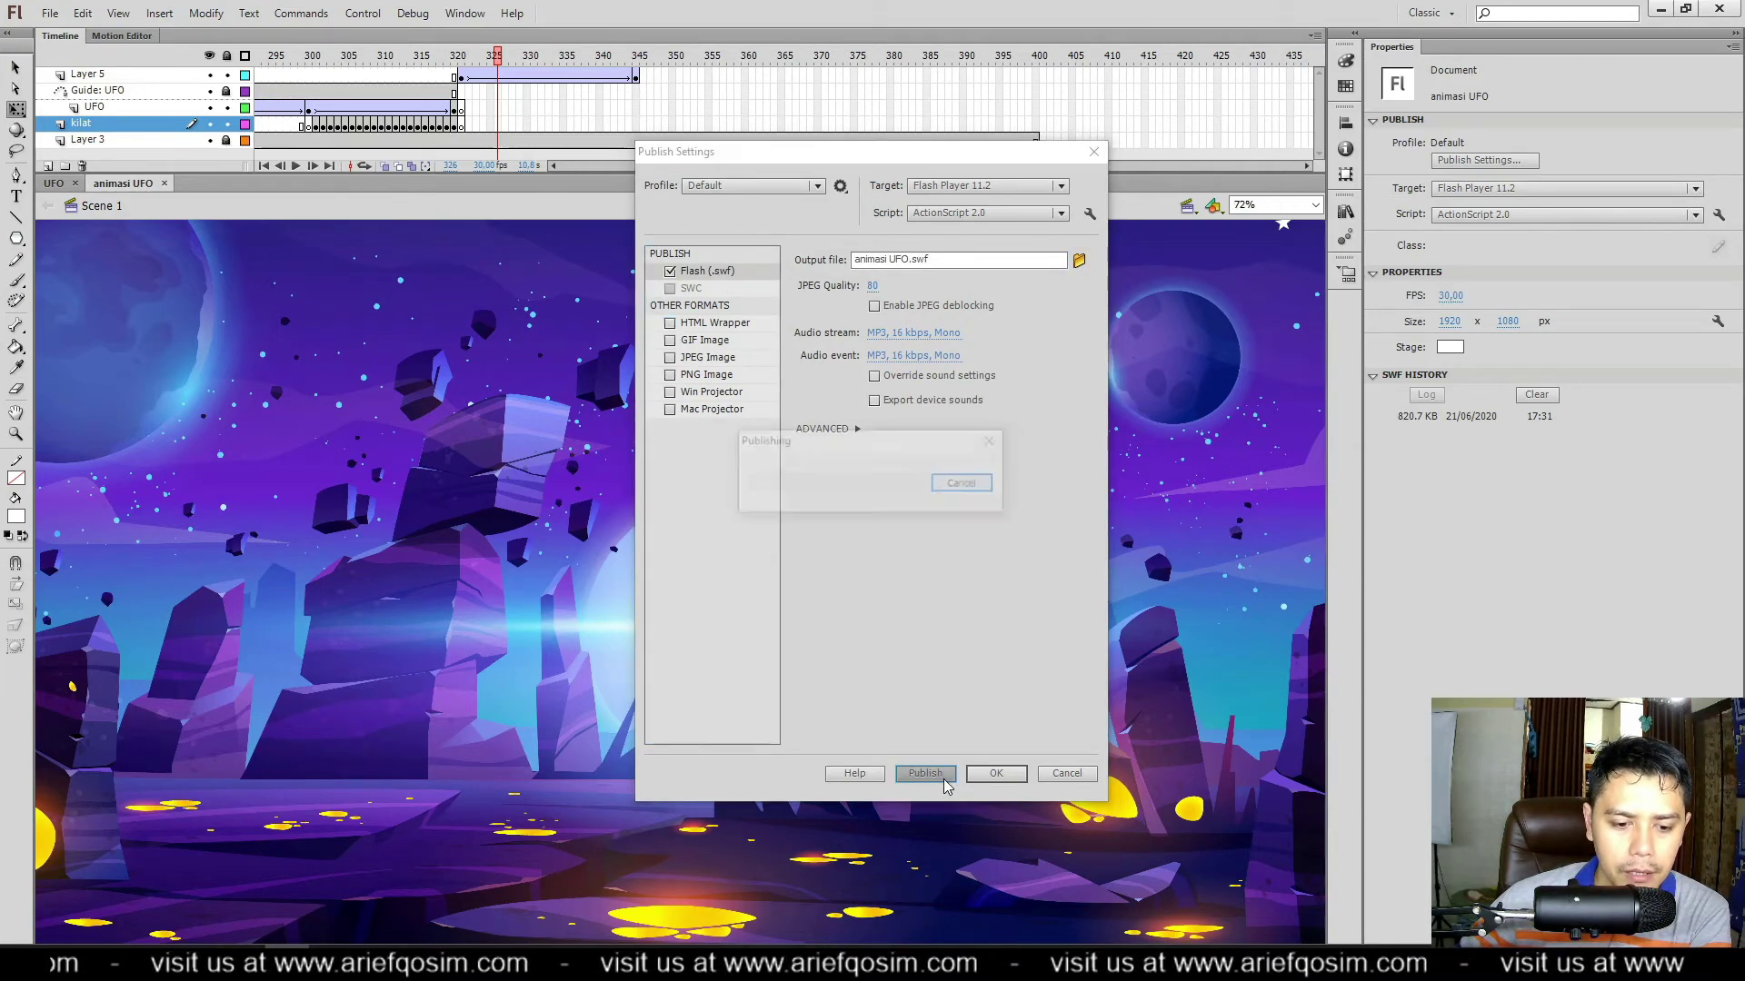
click(997, 773)
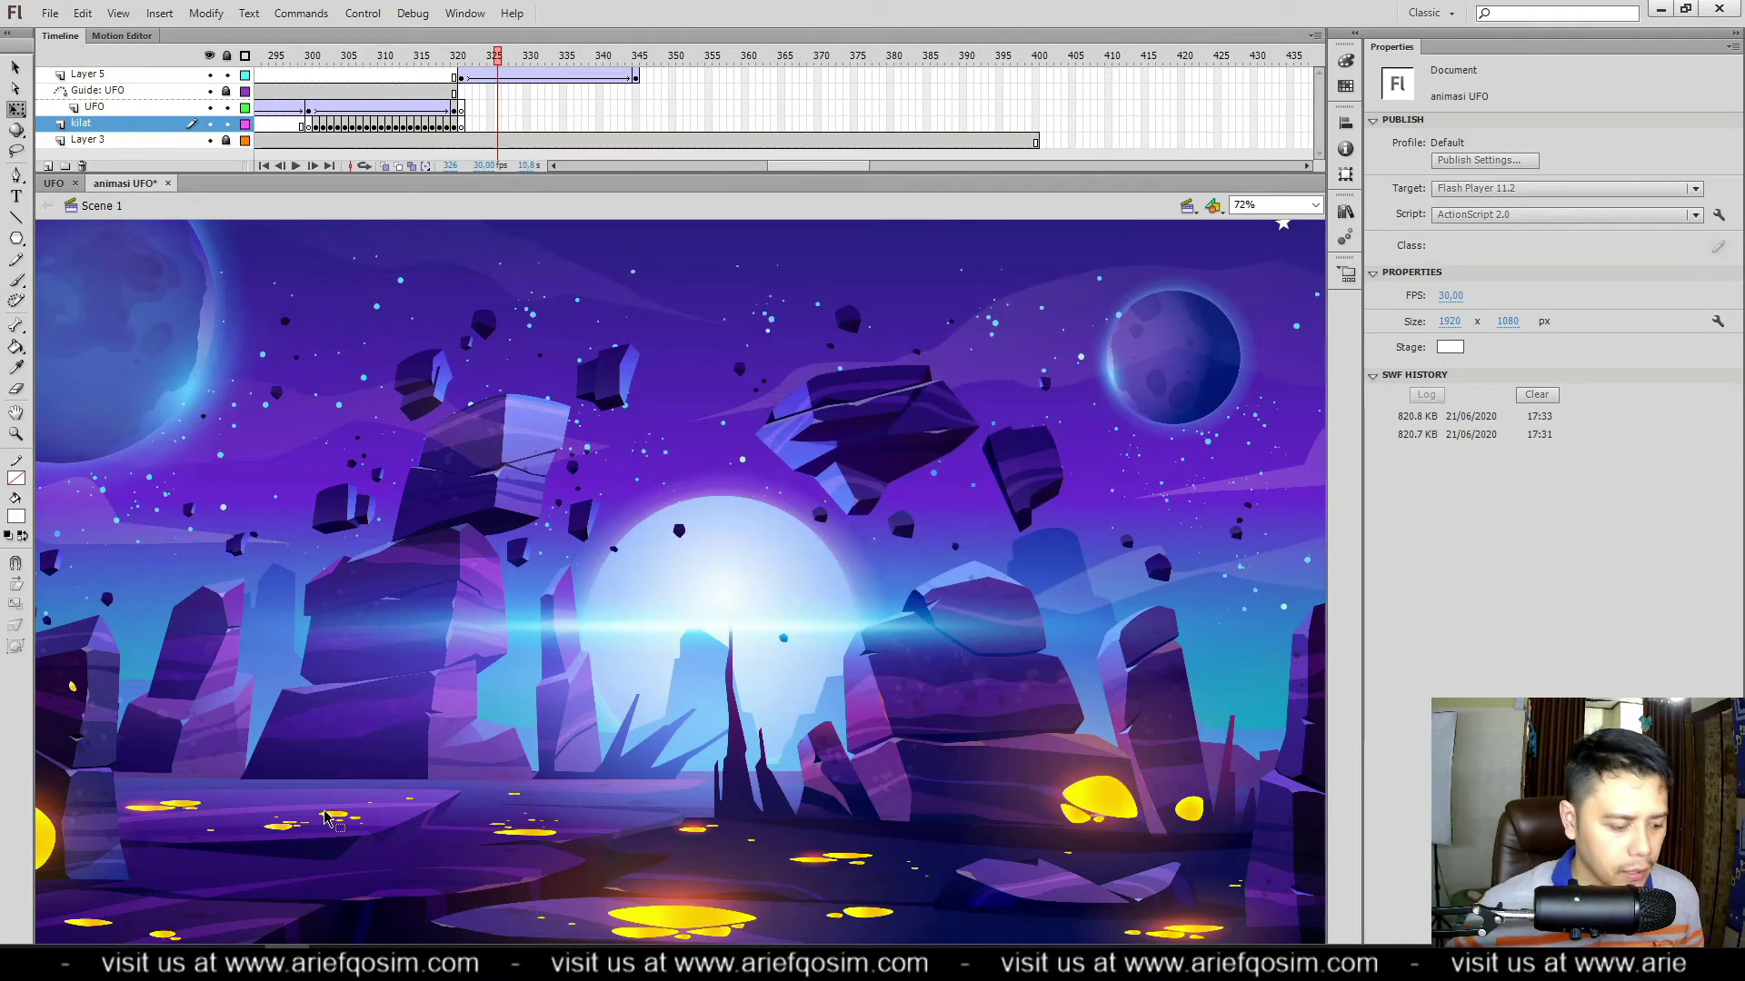
Step: Open the published animasi UFO SWF from the ANIMASI folder in File Explorer, watch it full screen in Flash Player, and close the player
click(198, 963)
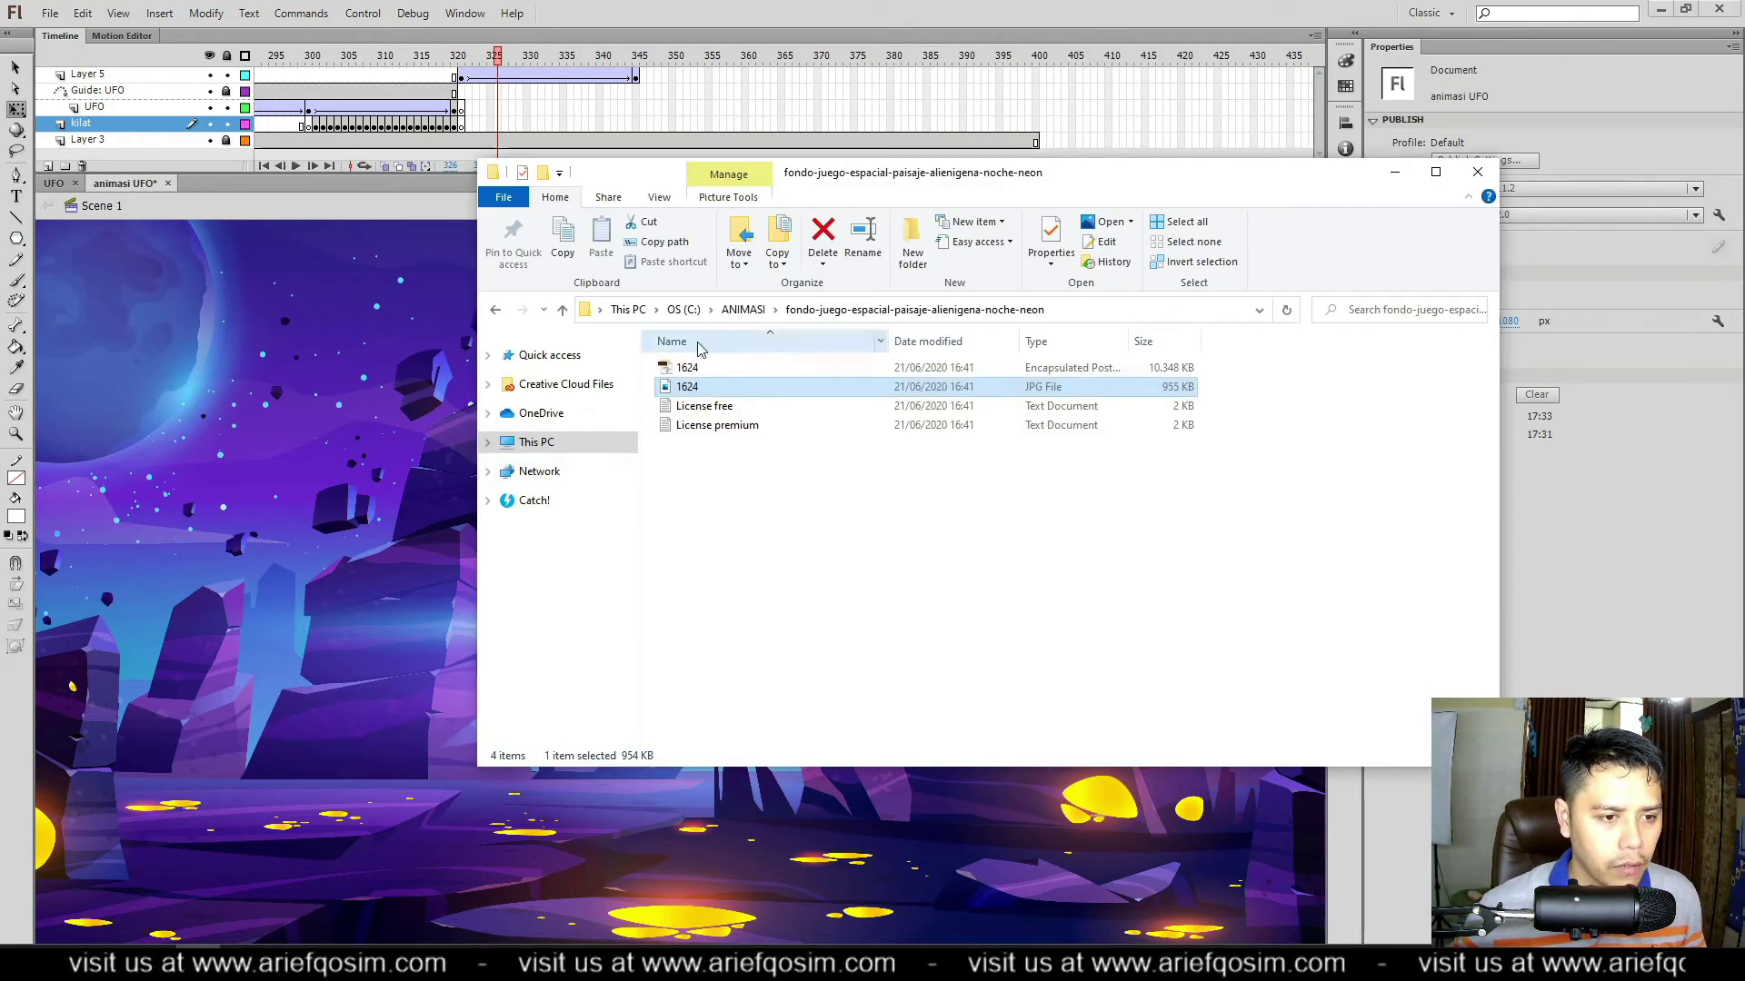
click(754, 311)
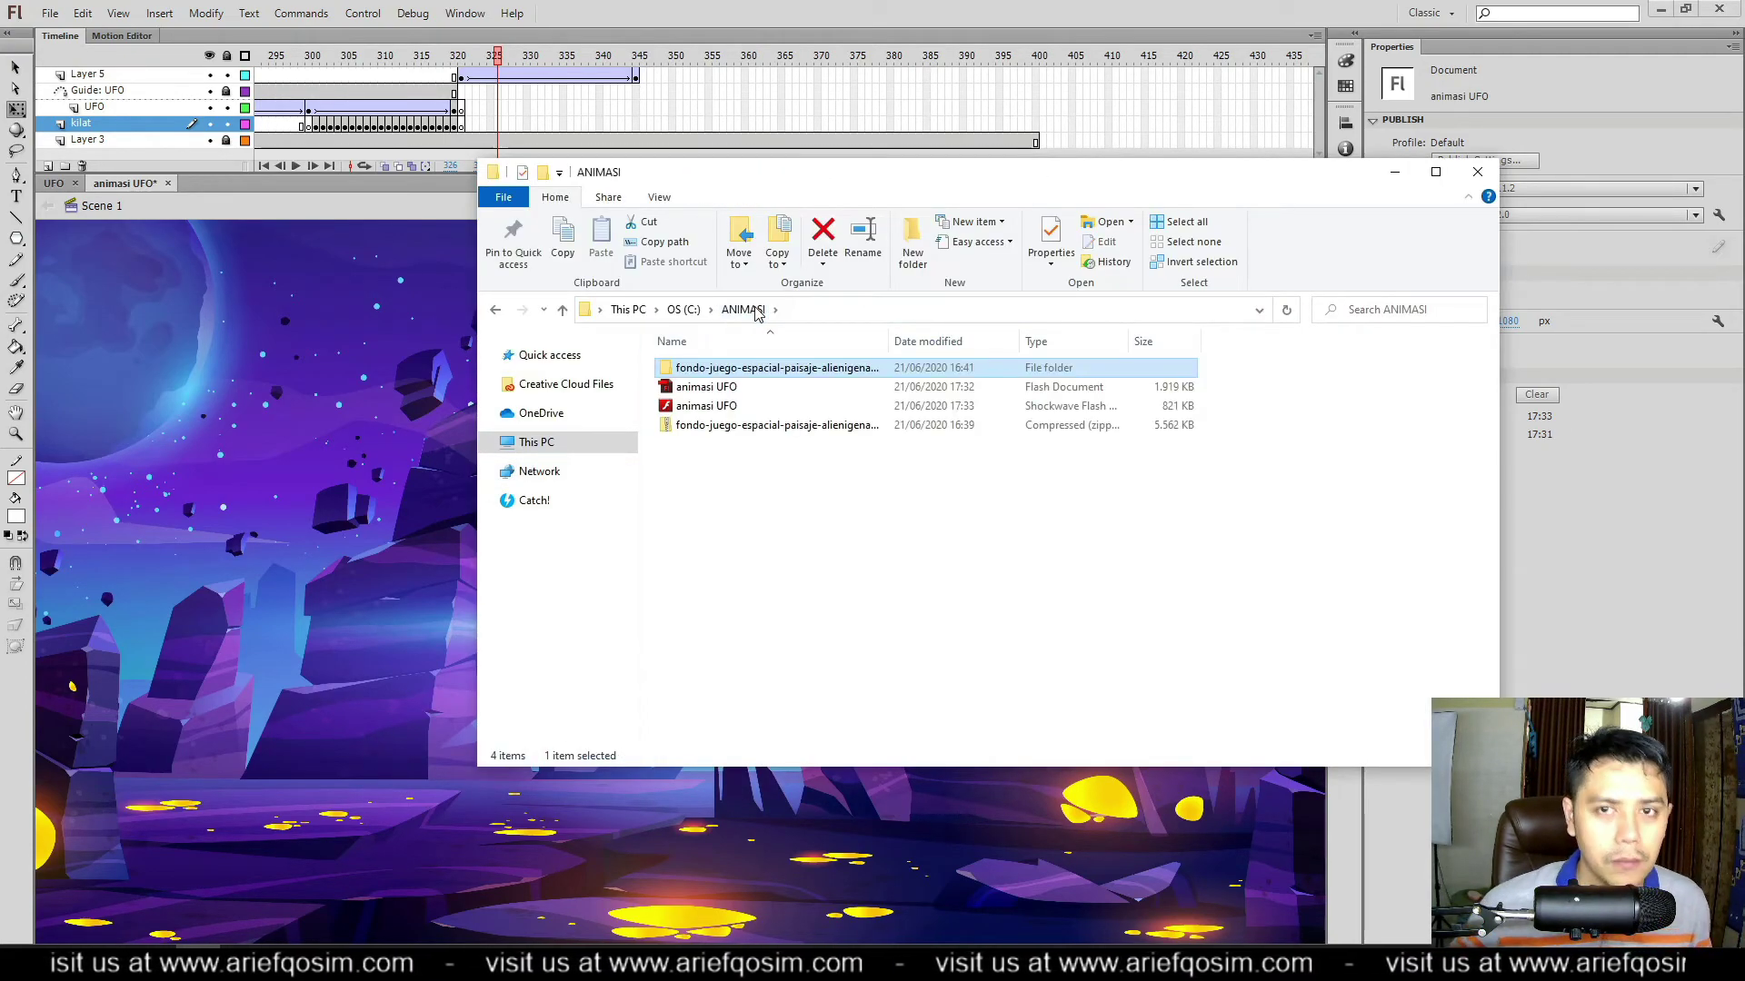
double_click(710, 409)
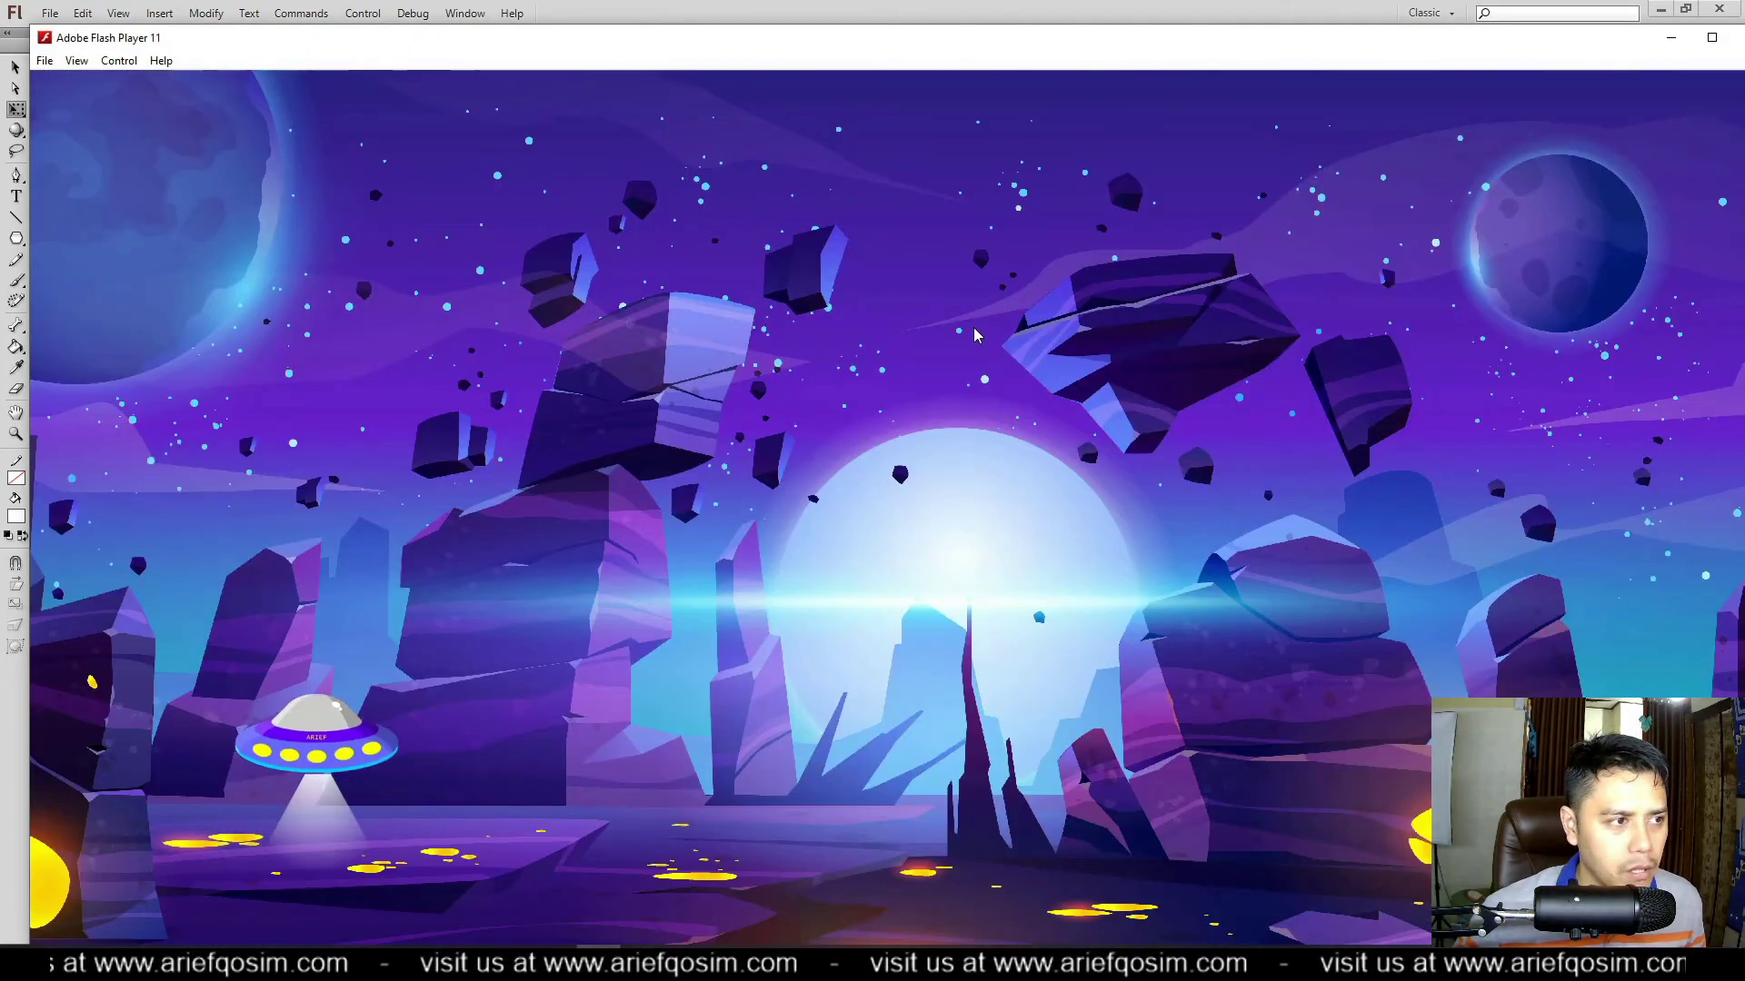
key(ctrl+f)
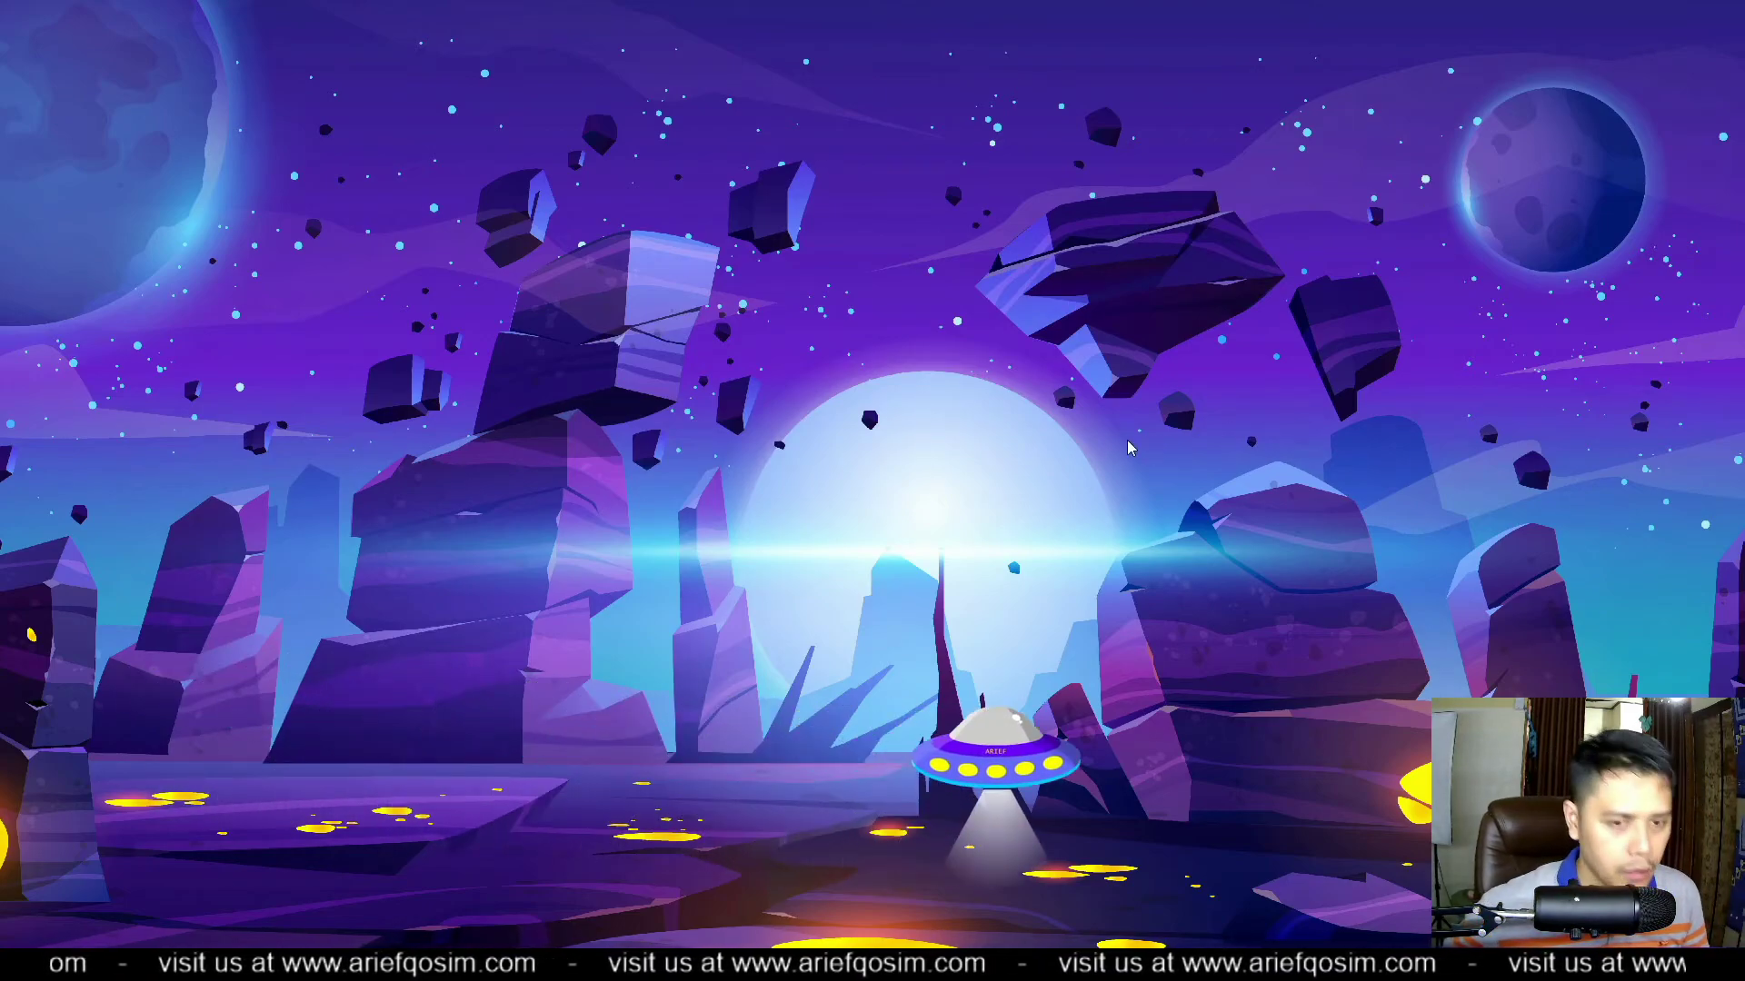
key(Escape)
click(1712, 37)
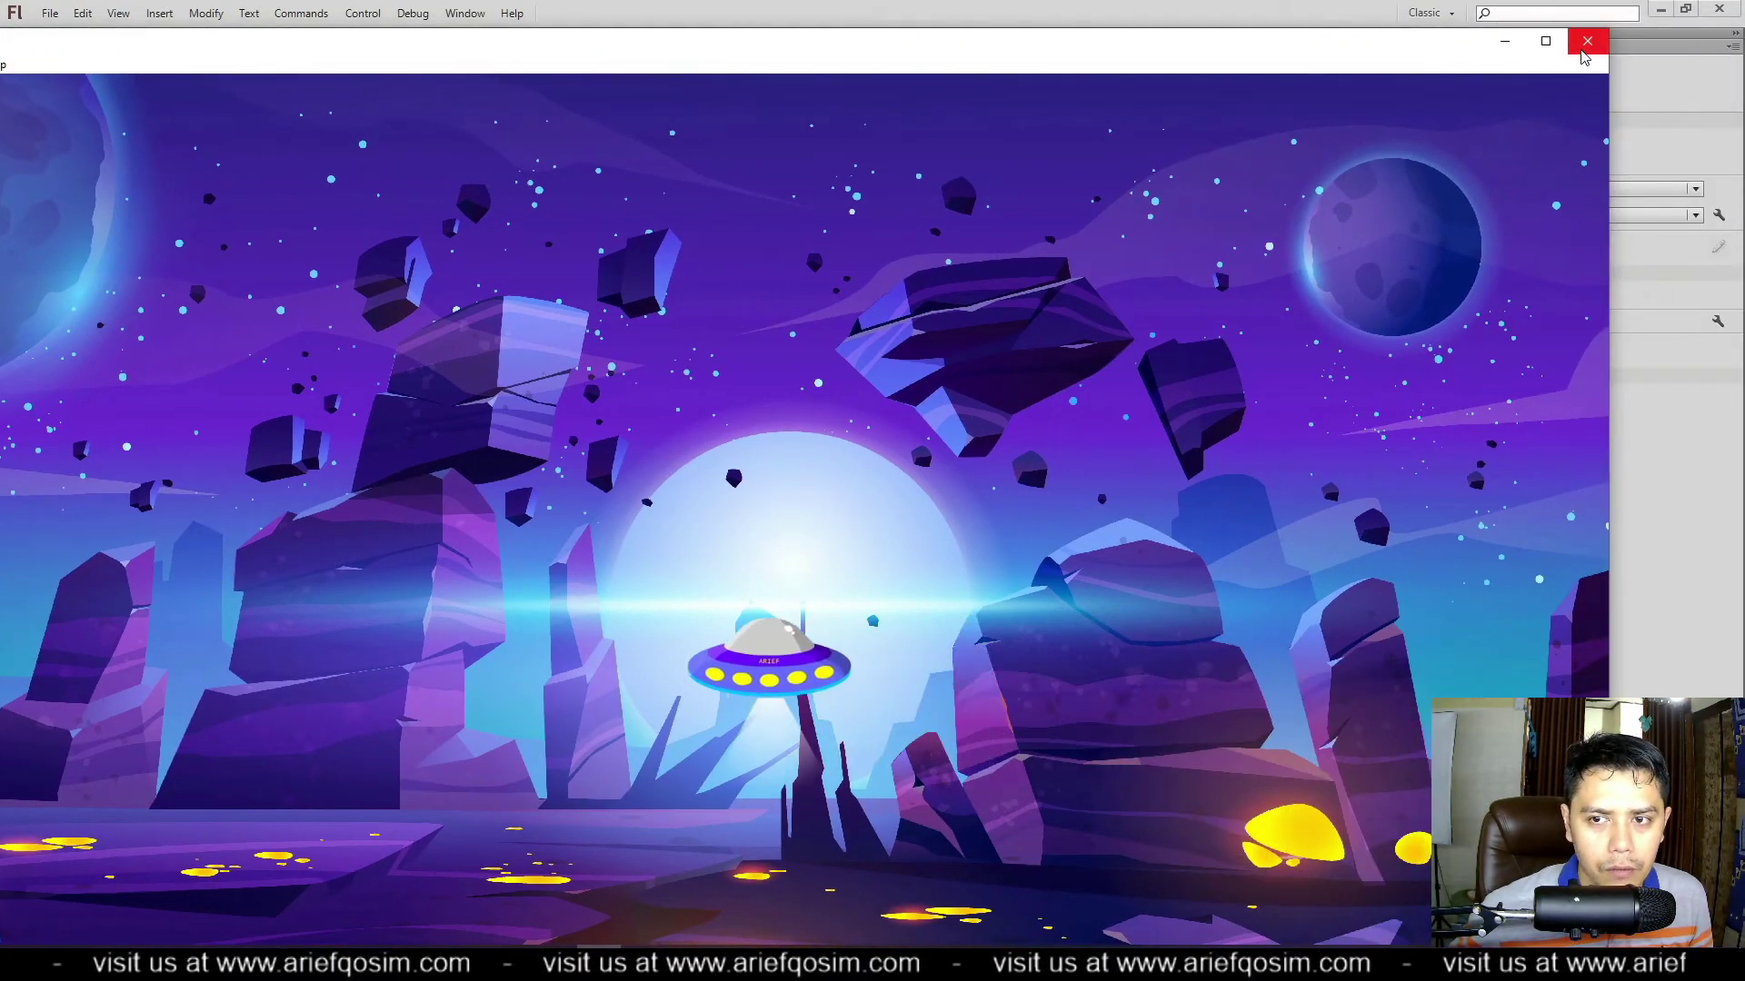
click(1700, 41)
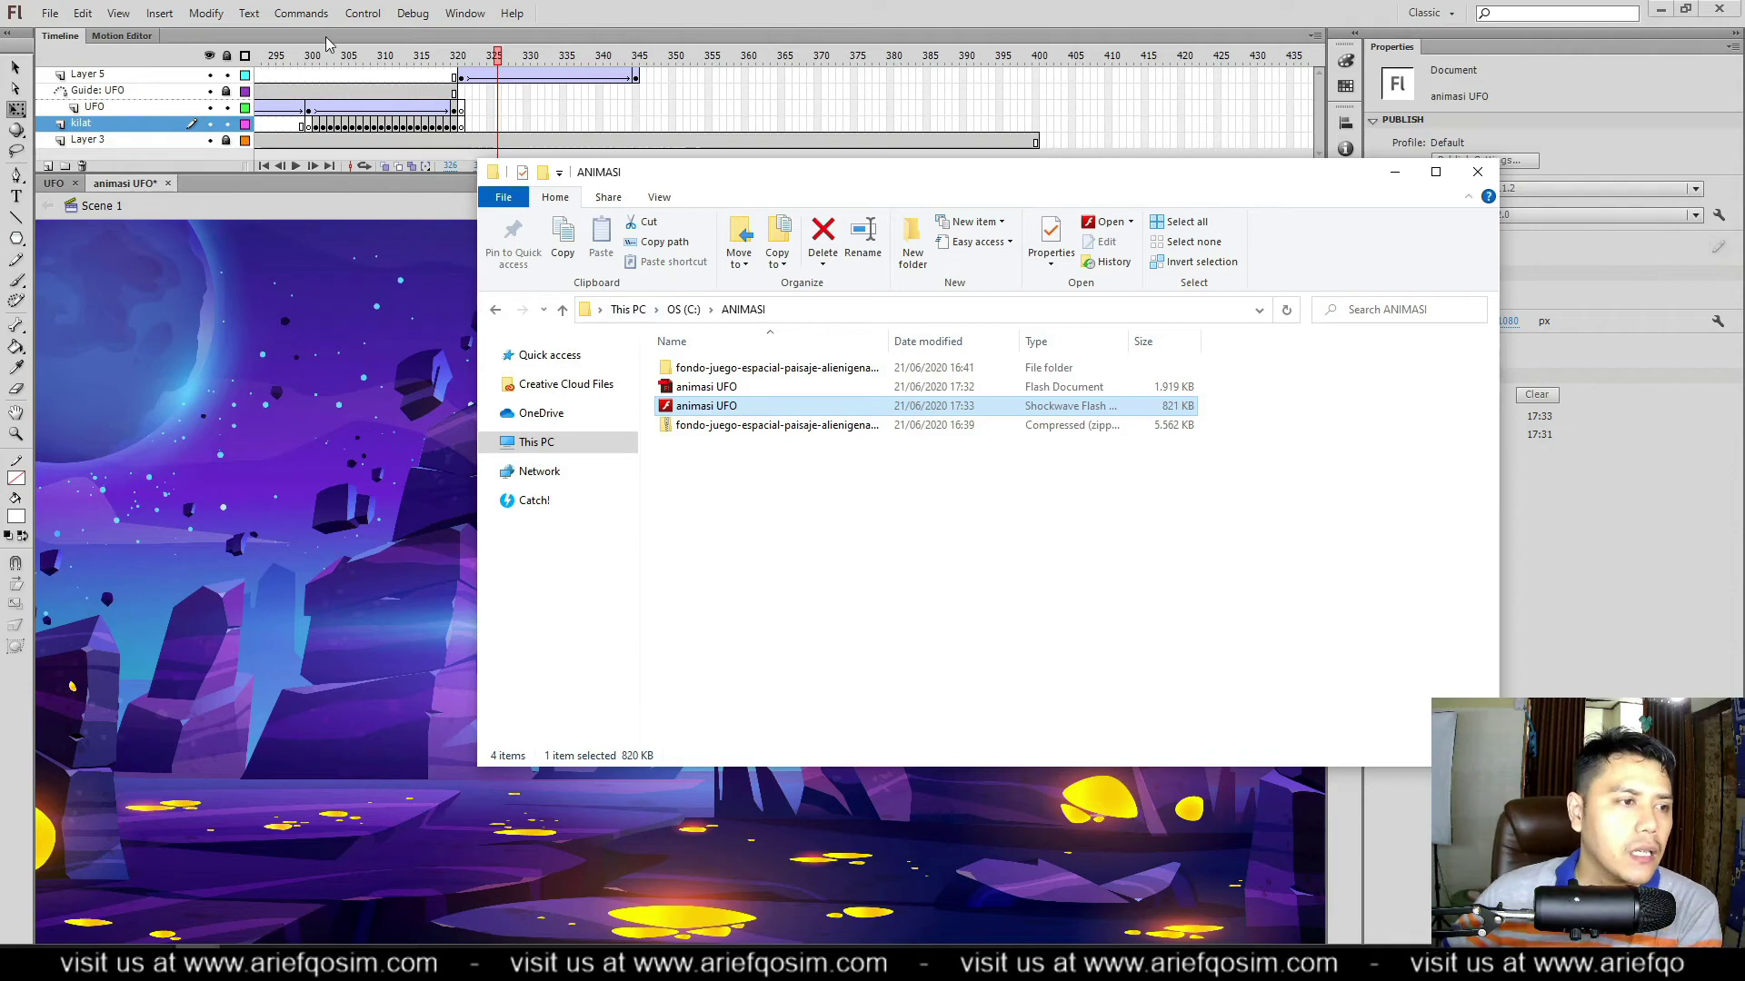
Step: Back in Flash, export the movie as a QuickTime (*.mov) file named animasi UFO into the ANIMASI folder, keeping the default export settings
click(572, 22)
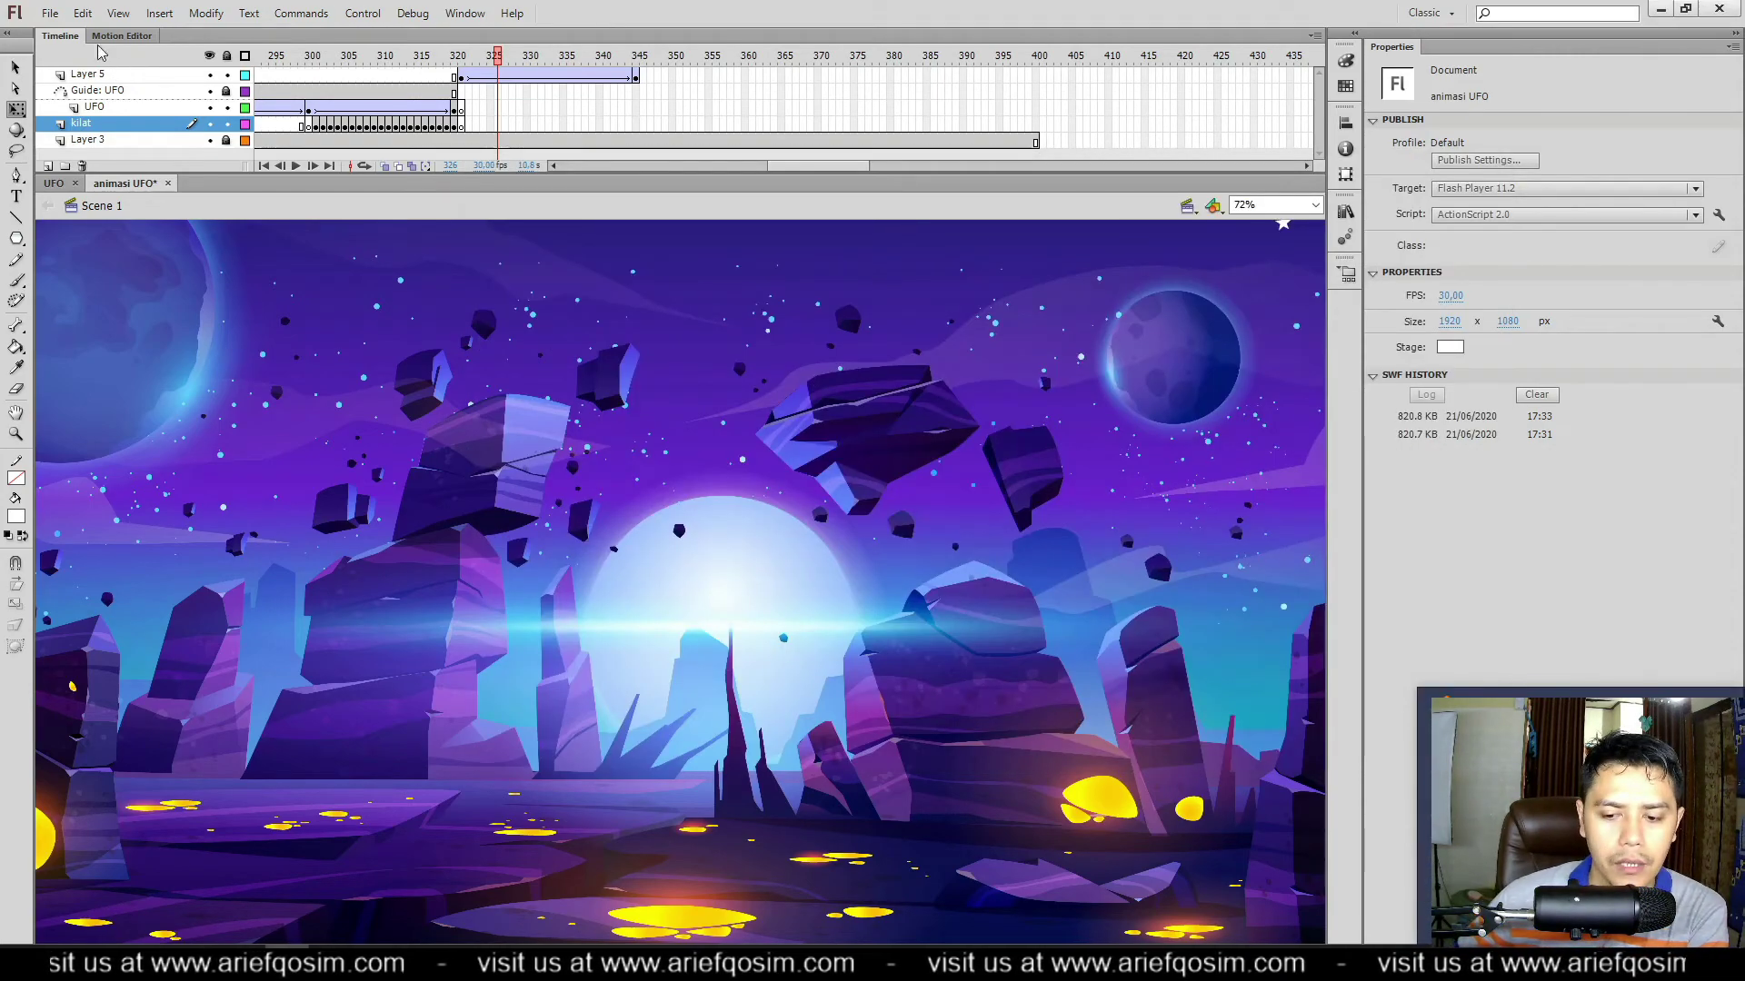
click(49, 15)
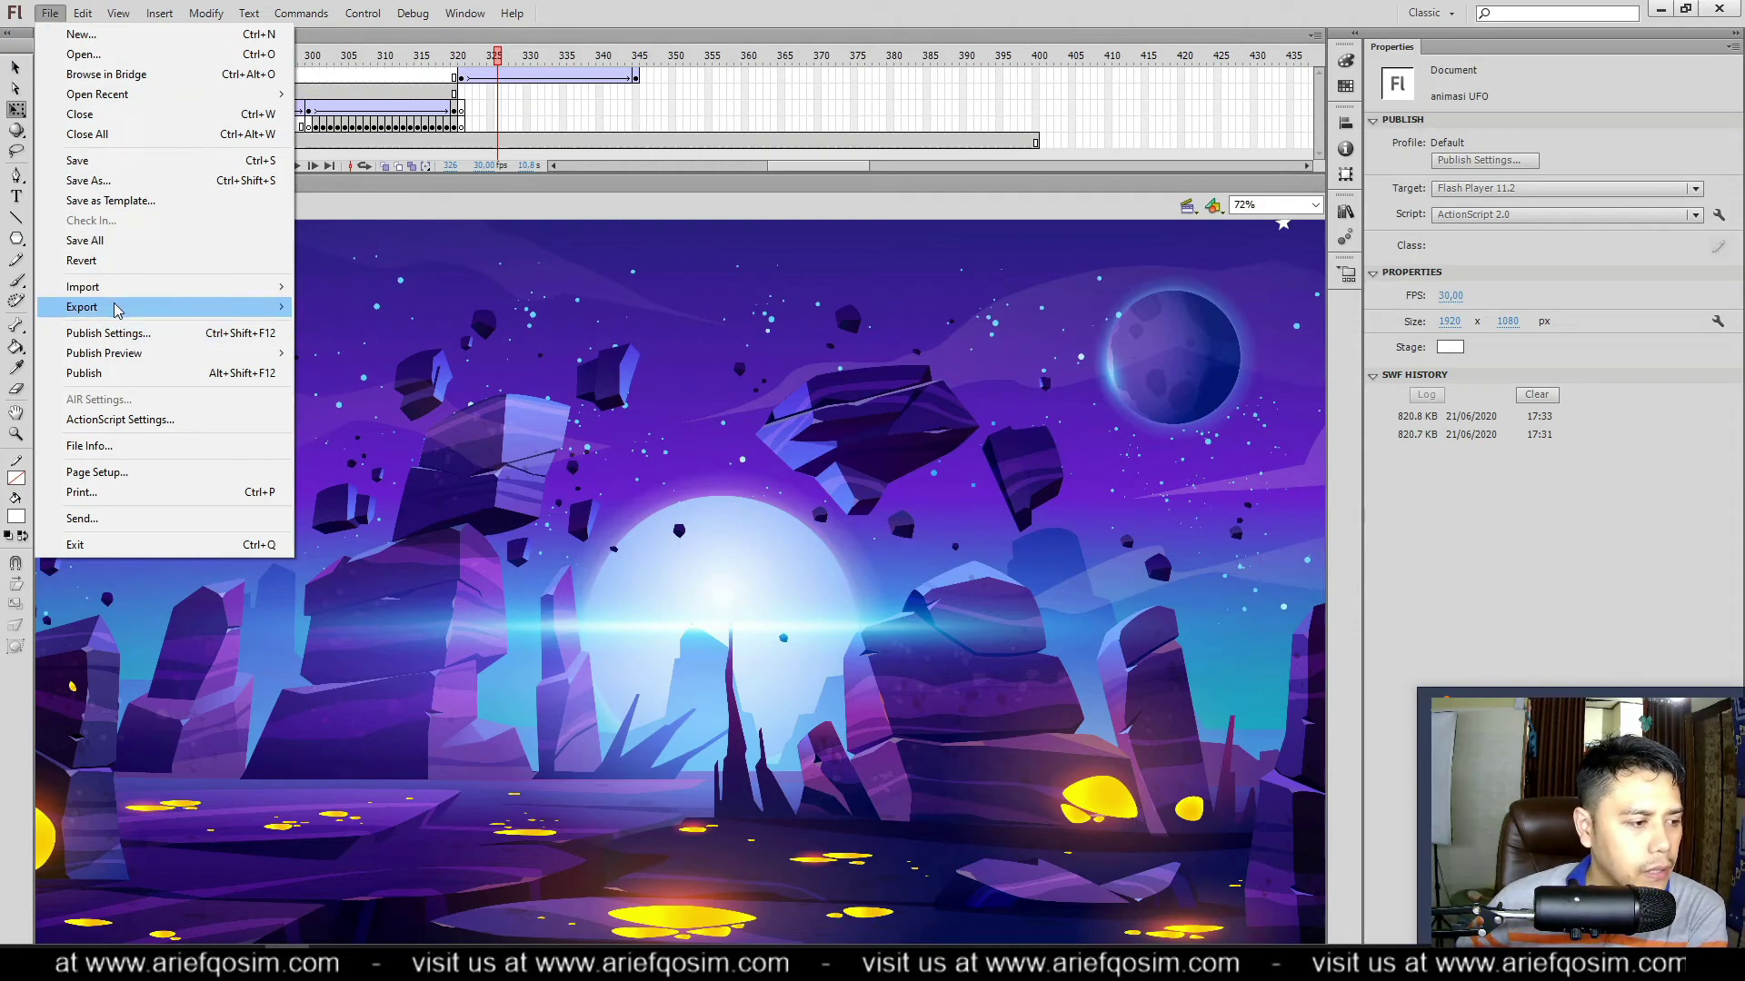
mouse_move(106, 310)
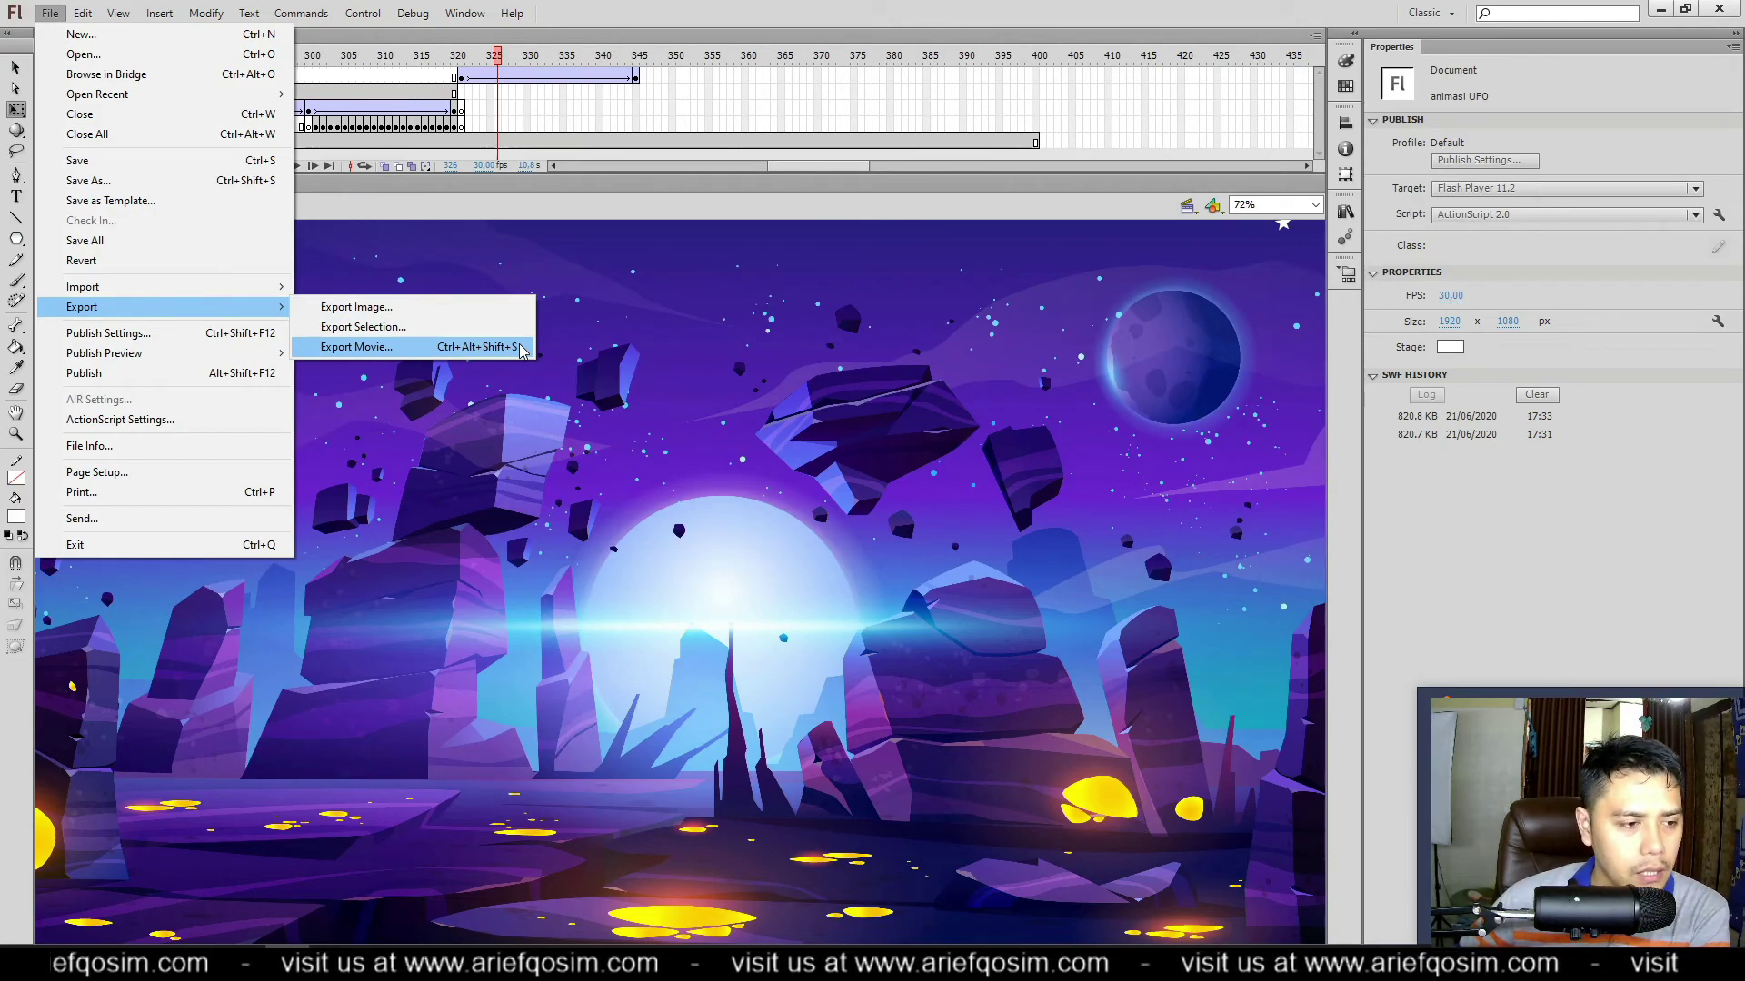
click(356, 346)
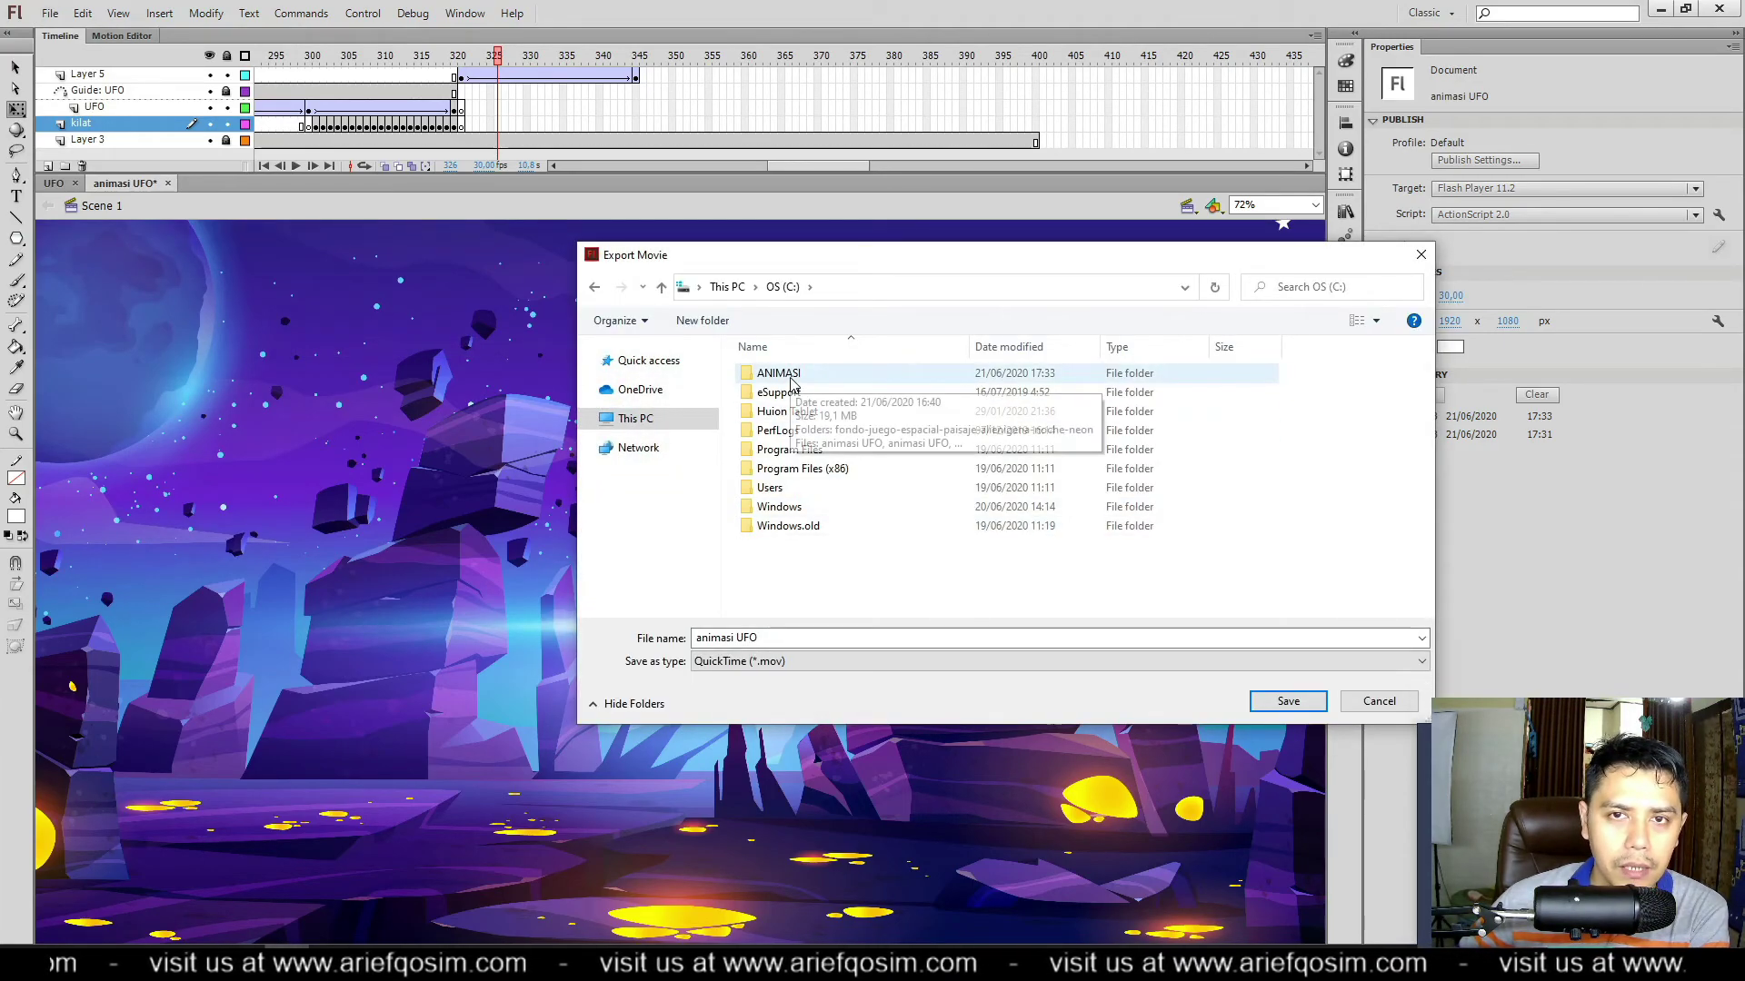
double_click(840, 378)
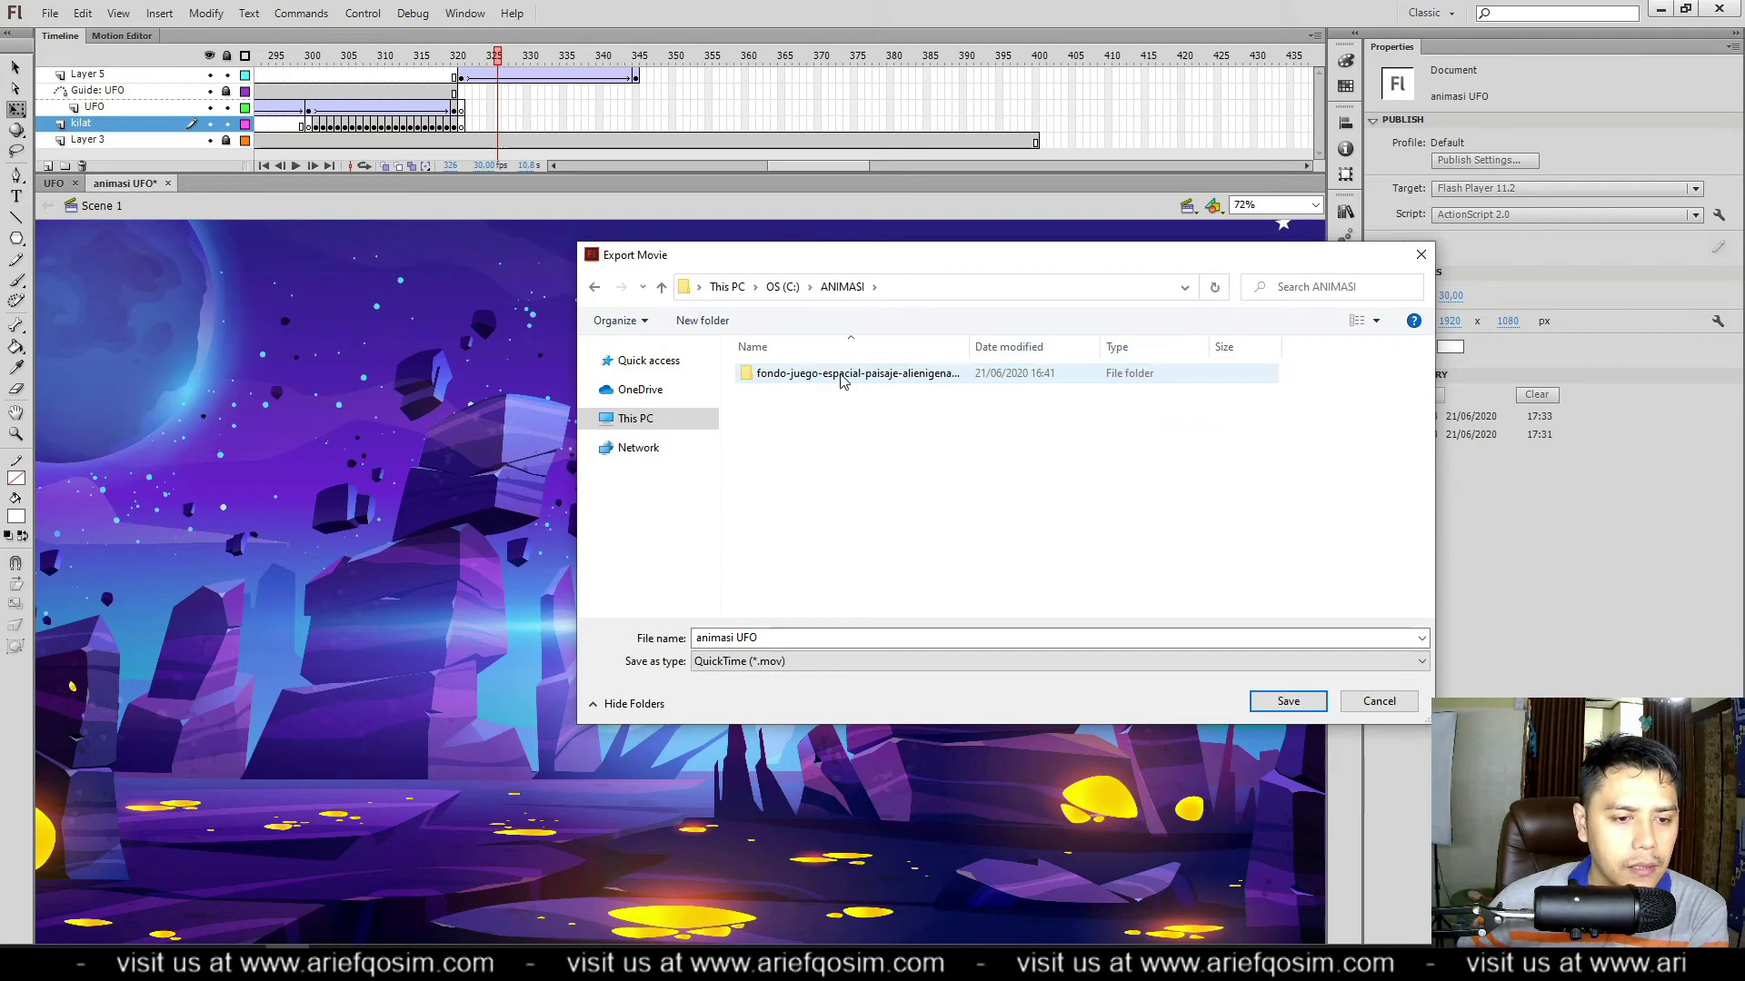
click(801, 662)
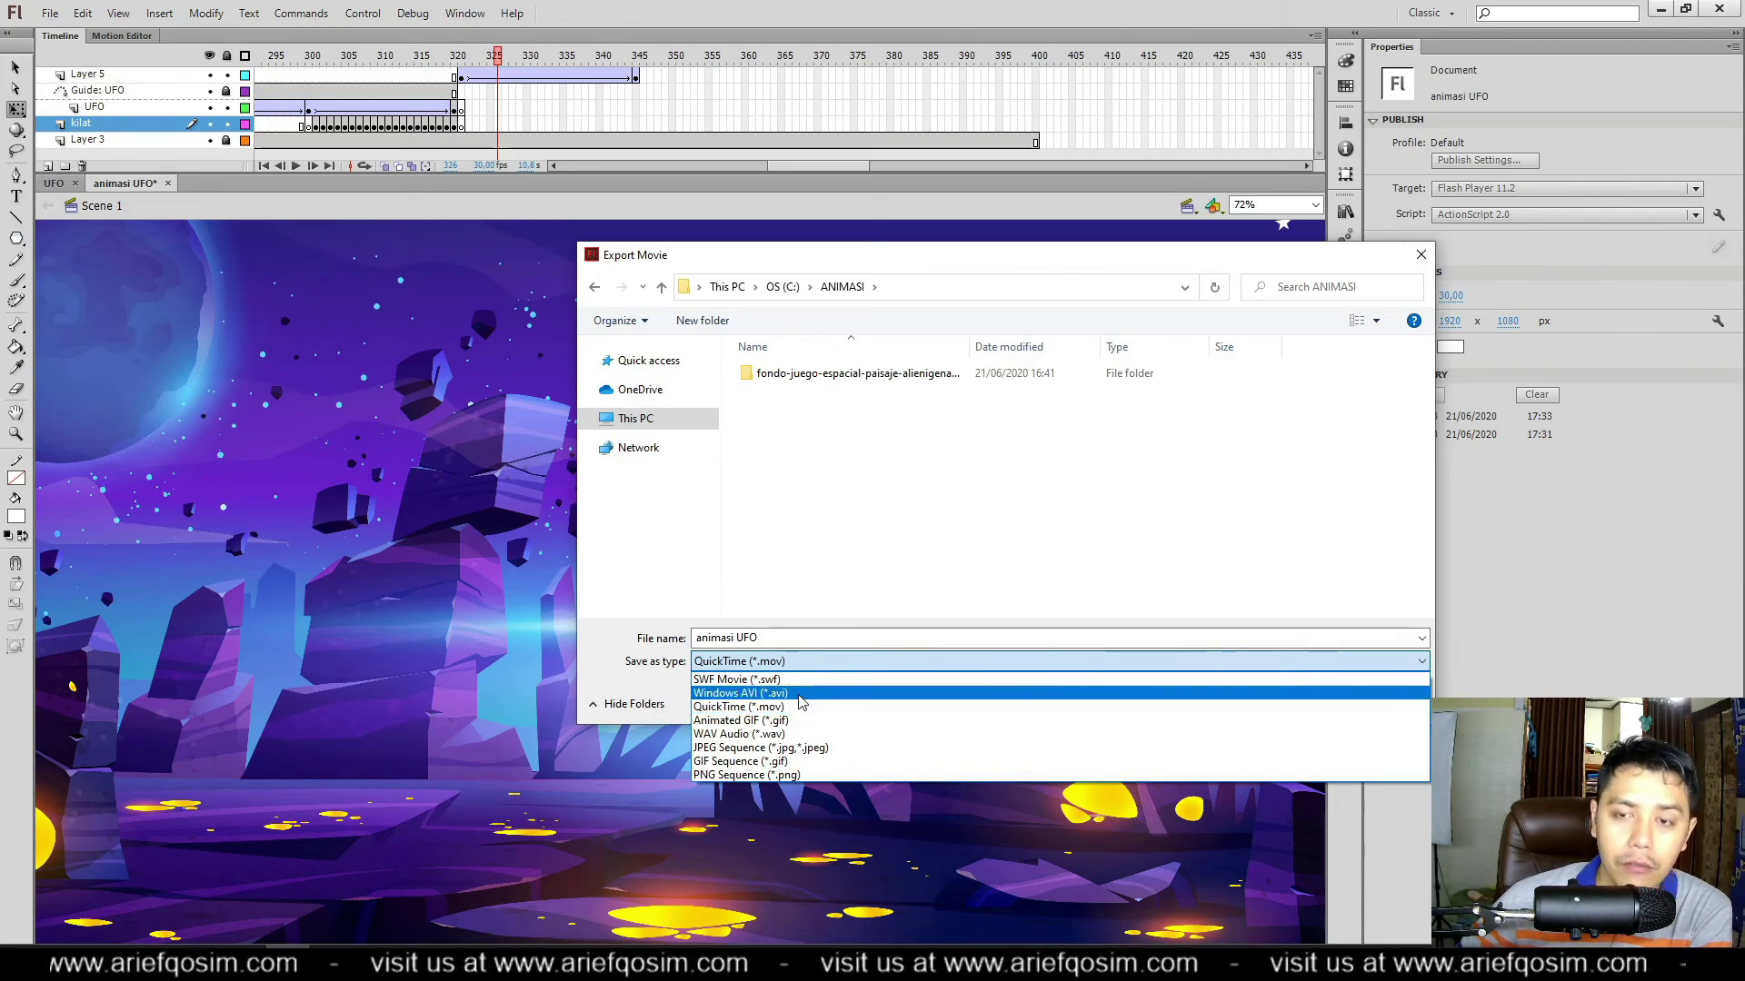
click(795, 706)
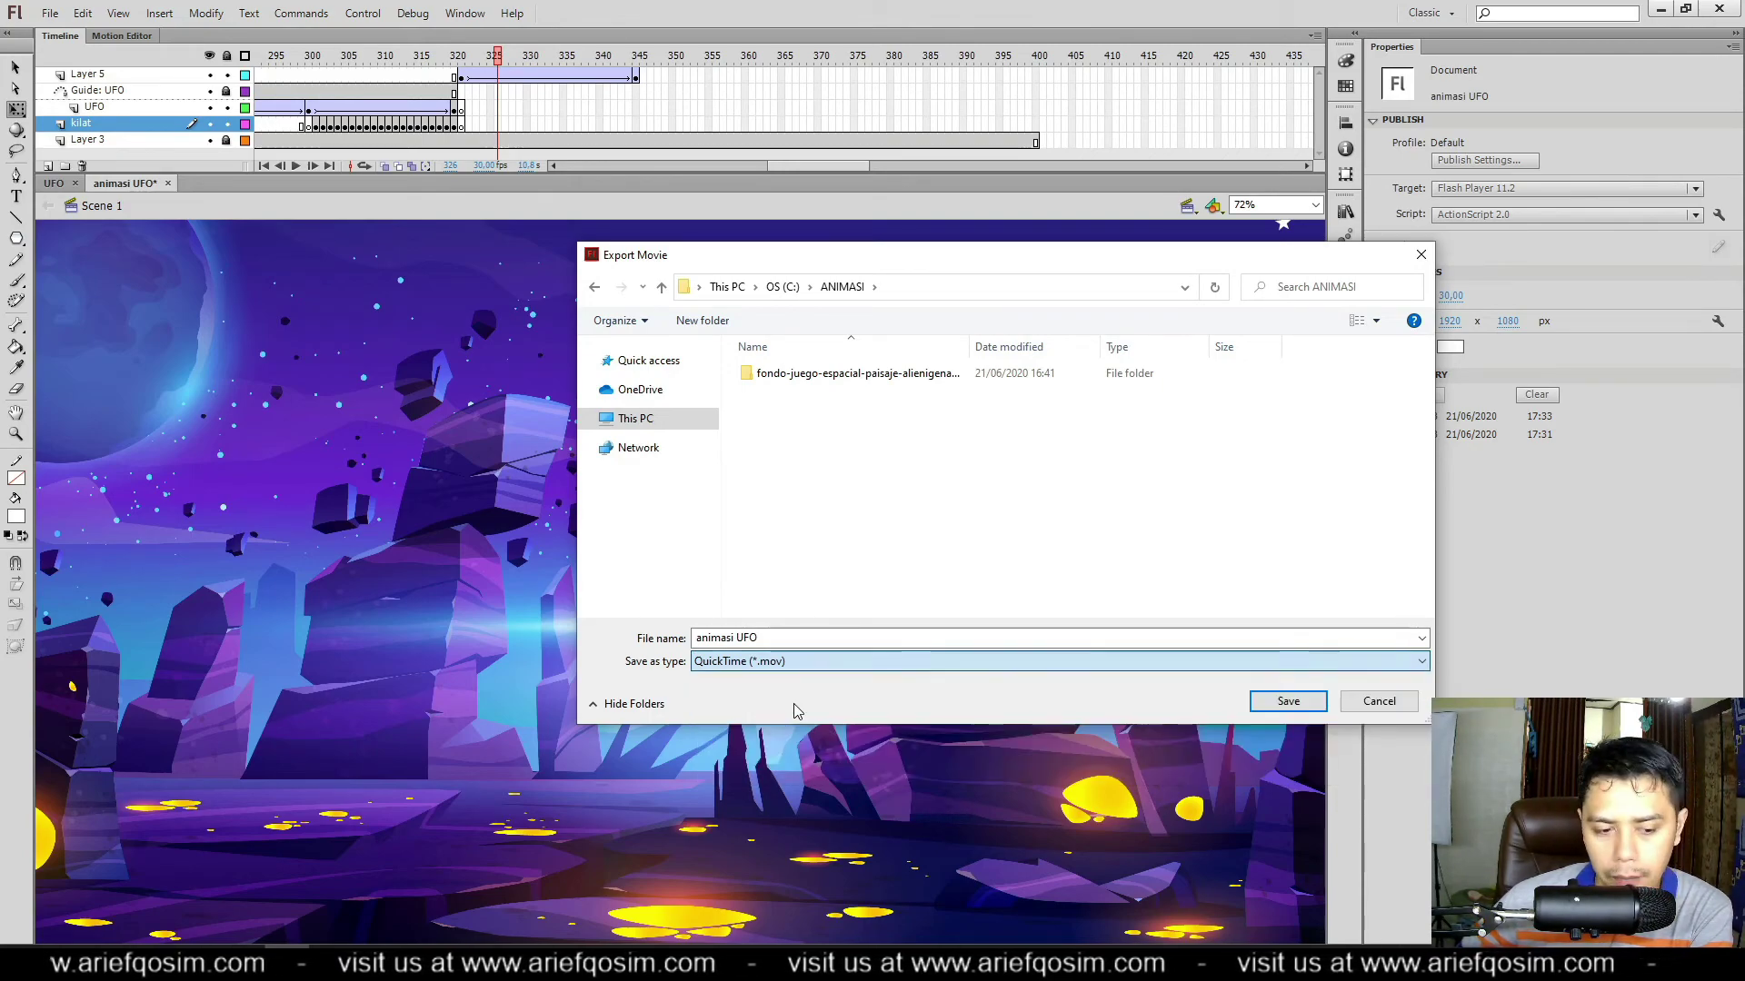
click(1294, 706)
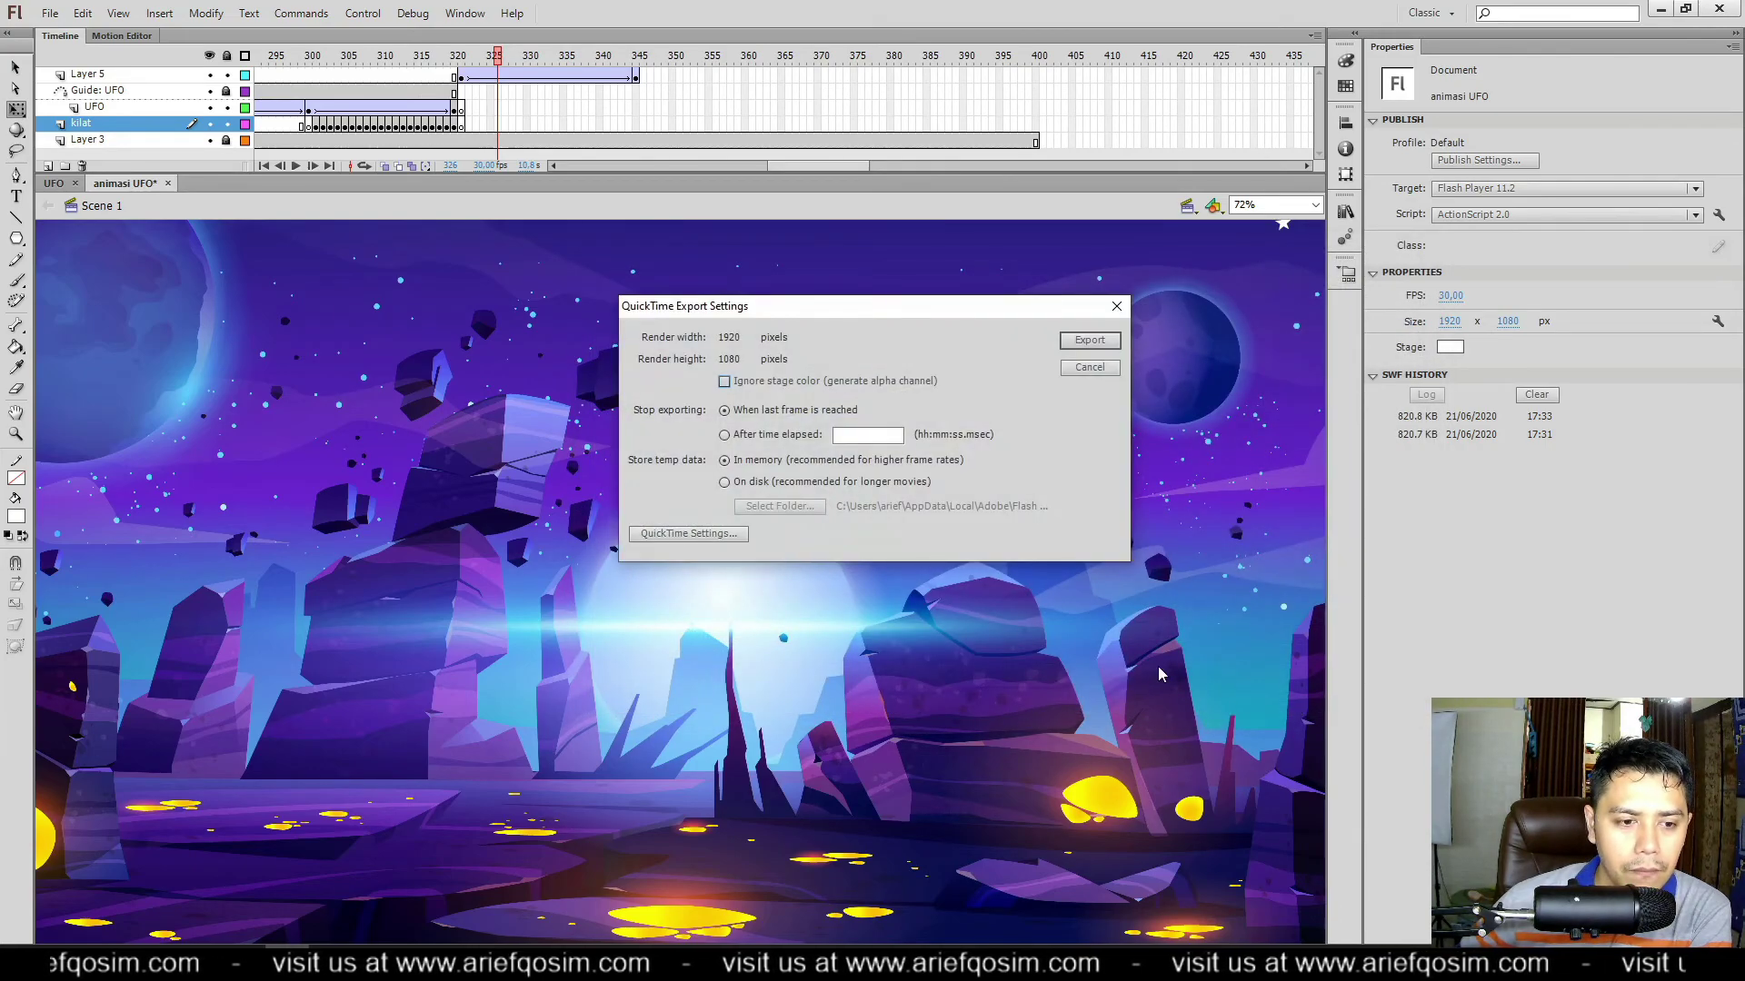
click(1110, 345)
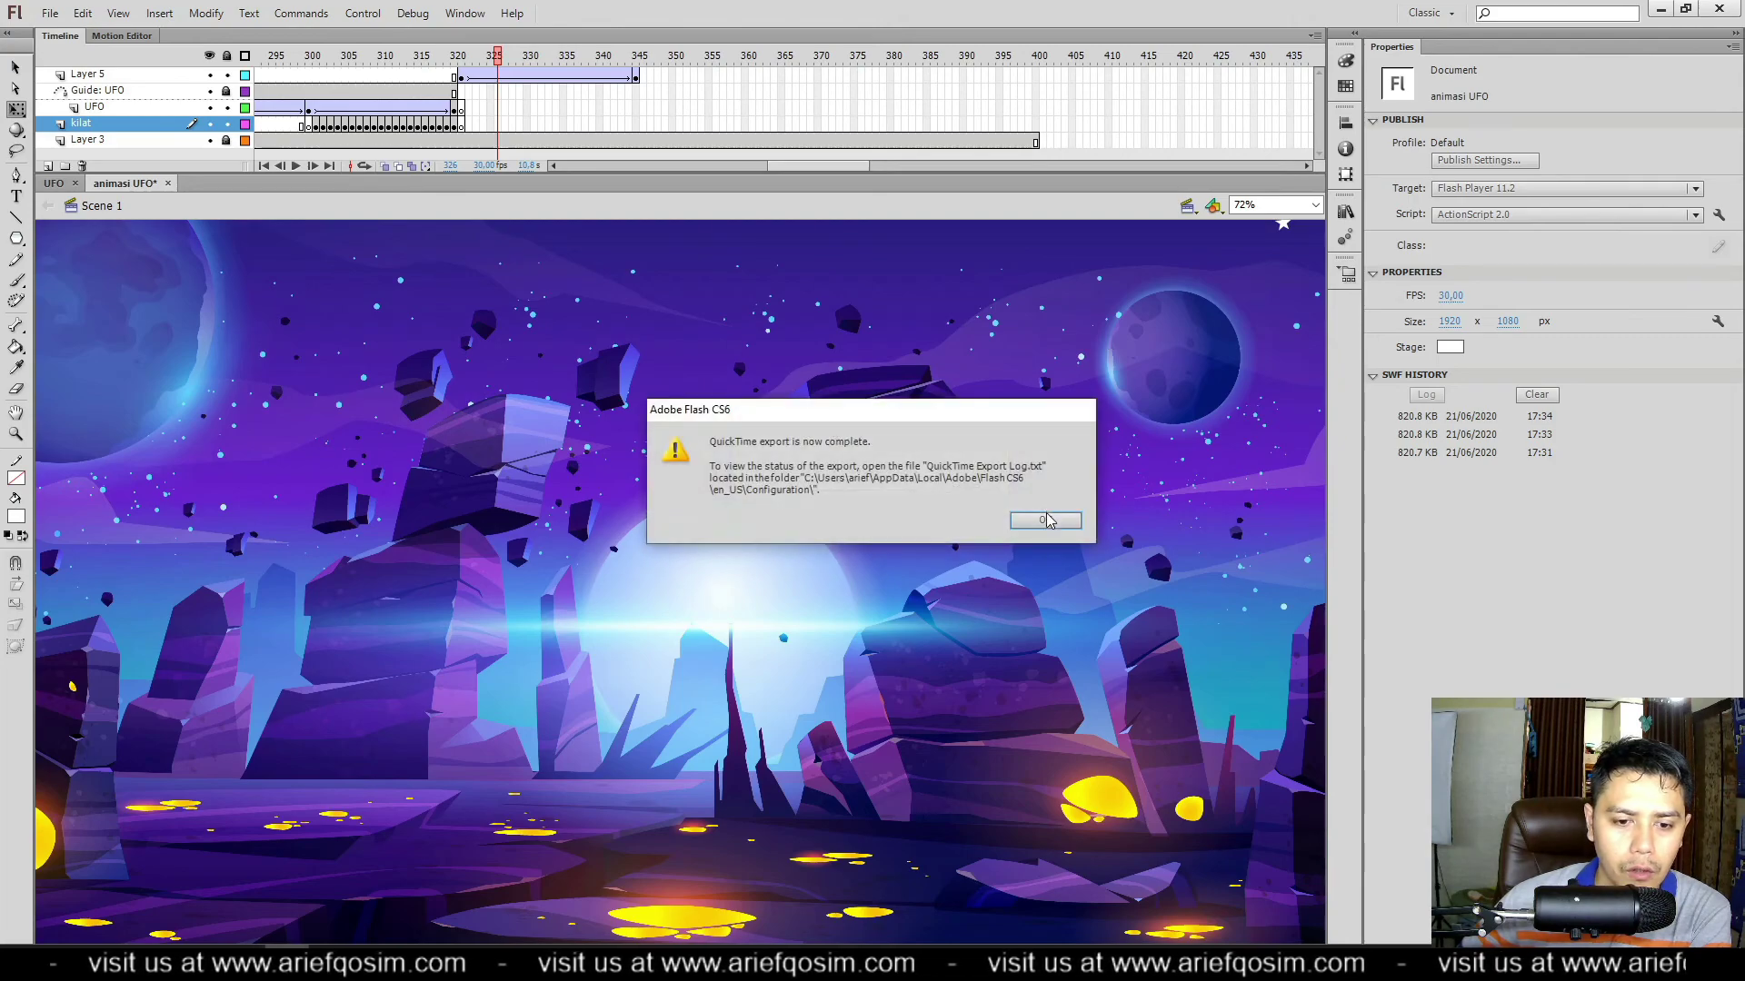
click(1045, 522)
Step: Check the exported QuickTime file's size in the ANIMASI folder and the animation's length at frame 400, and return to the folder
click(600, 963)
click(760, 565)
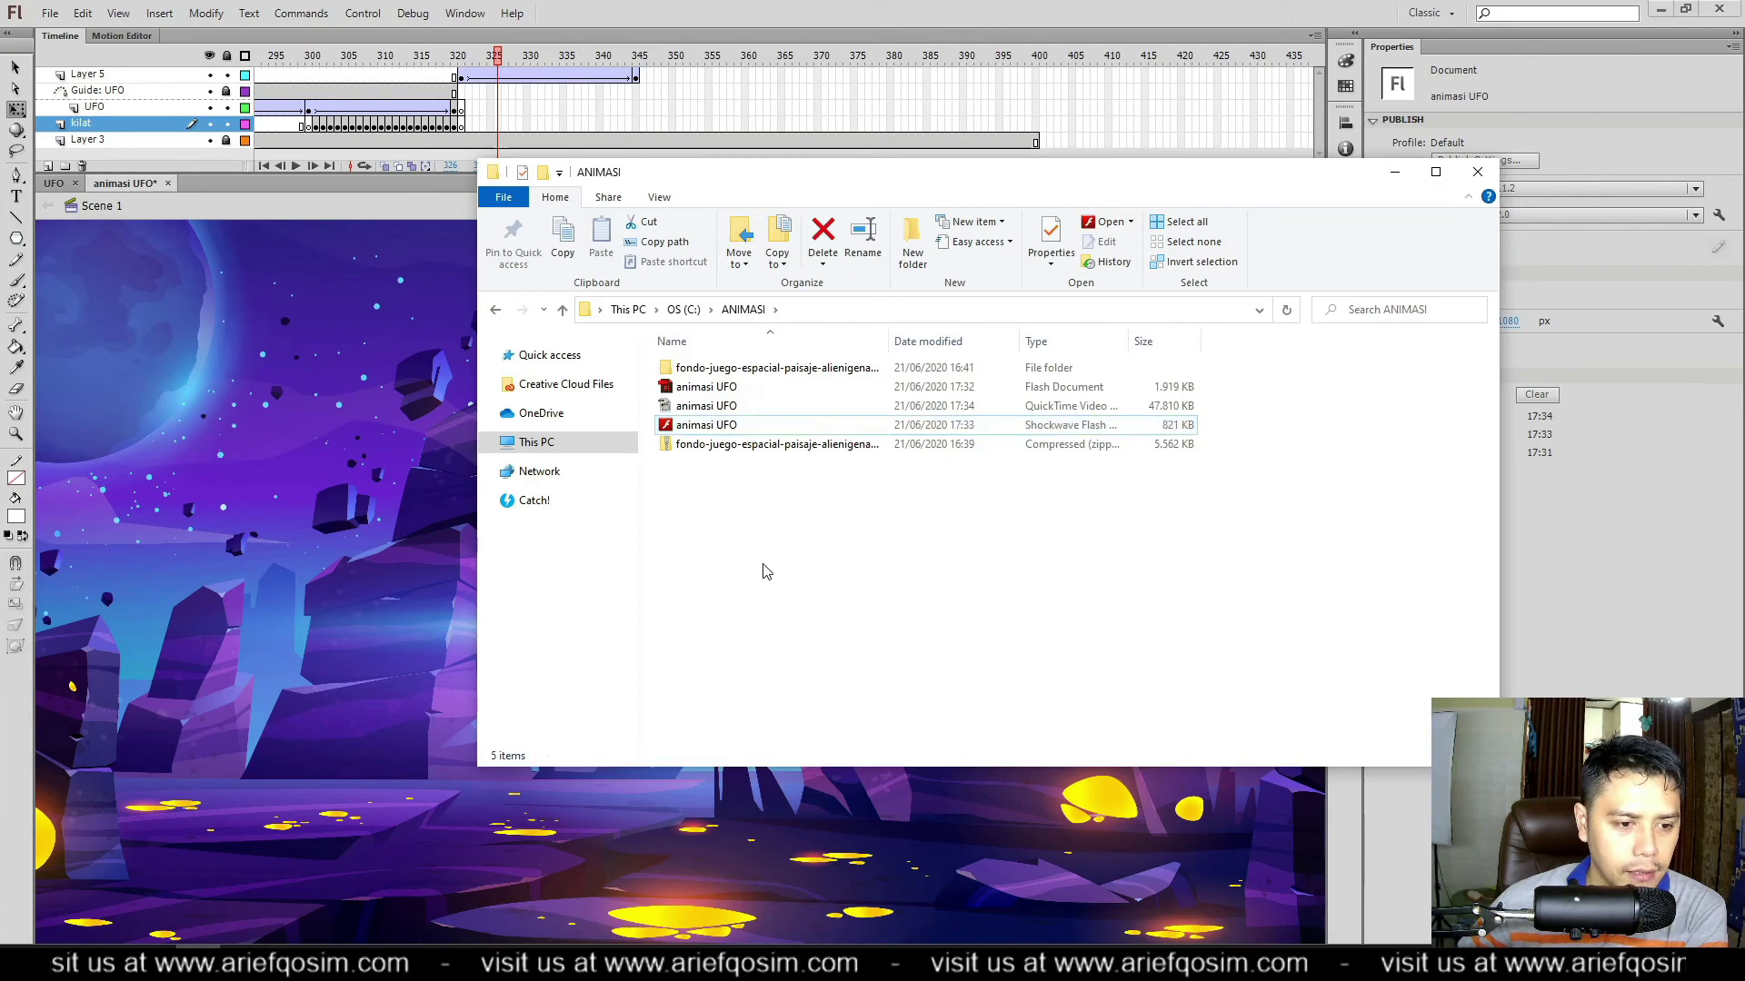
click(723, 407)
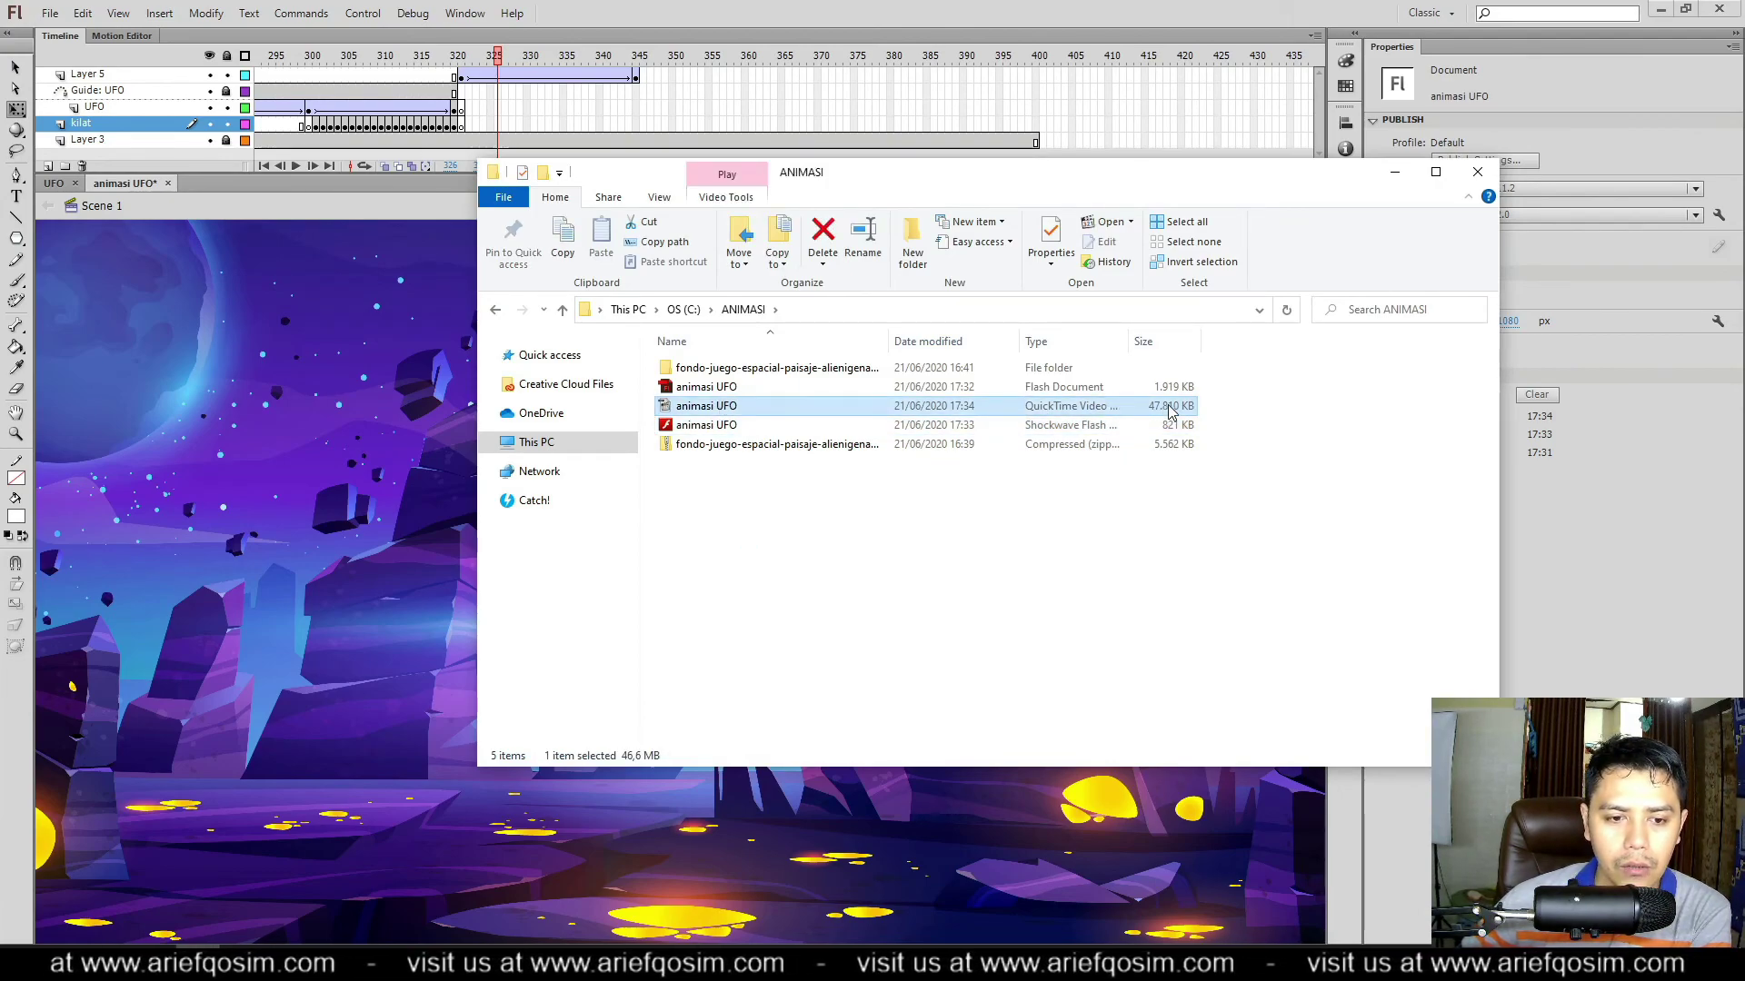
drag(1085, 176, 1088, 271)
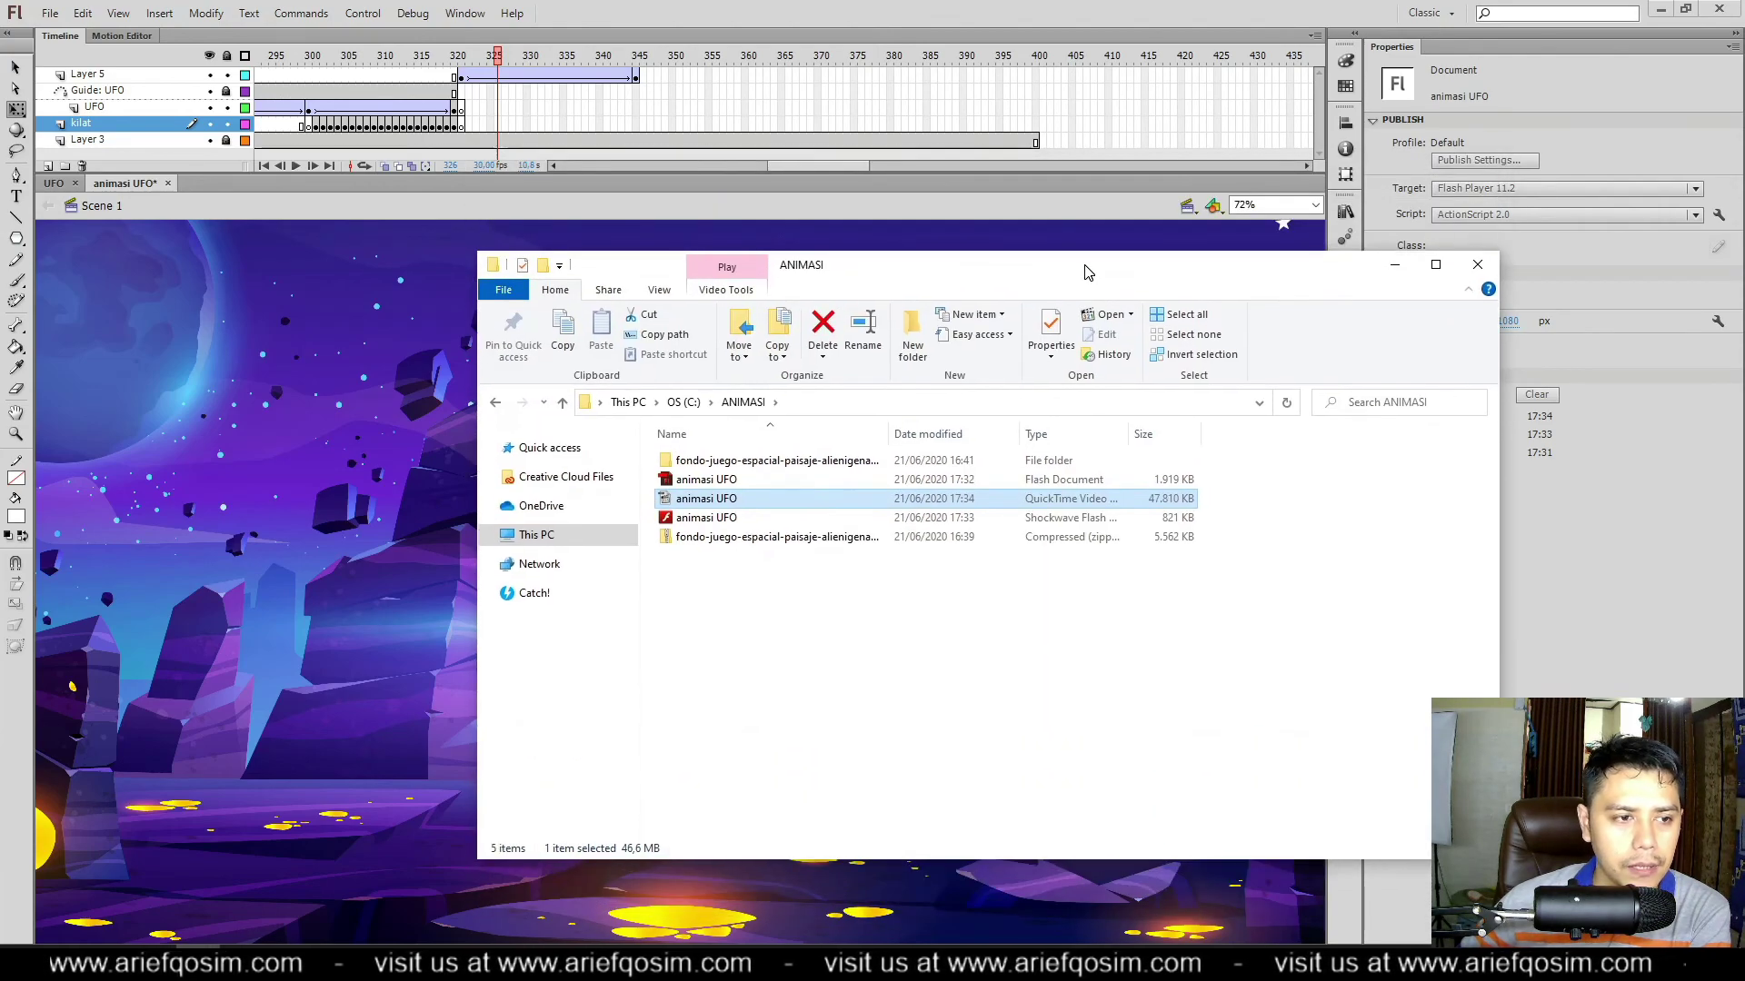
drag(504, 62, 1090, 77)
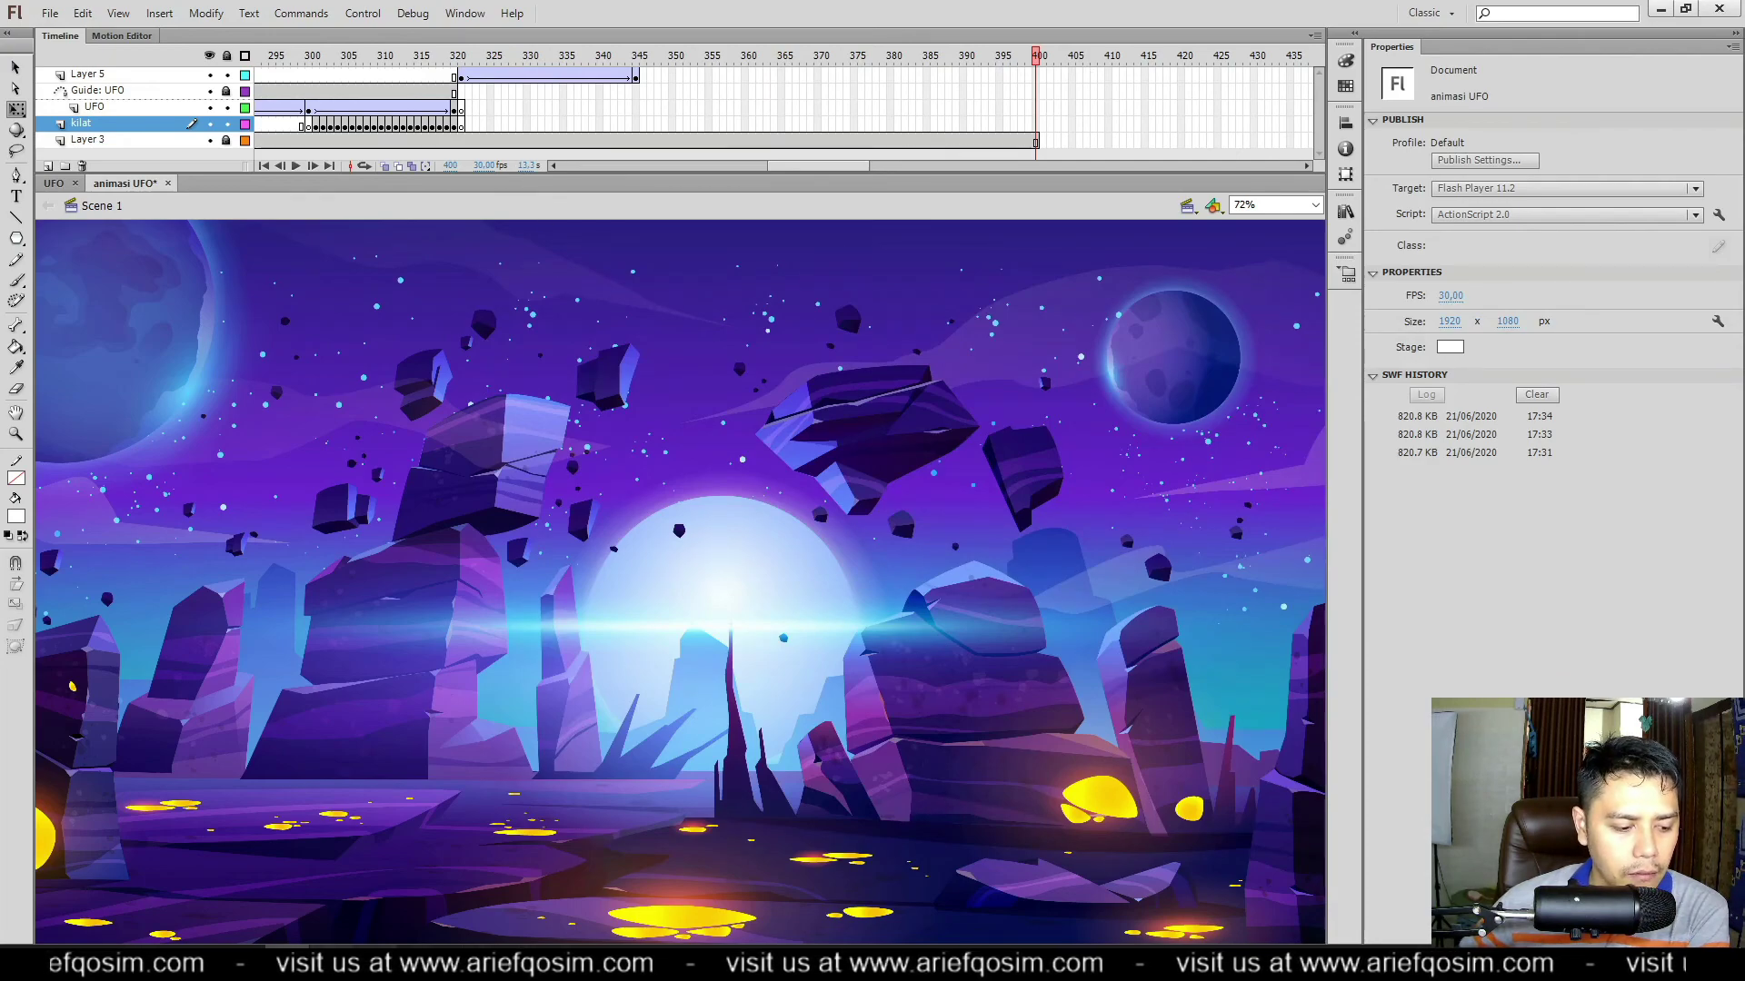
click(198, 964)
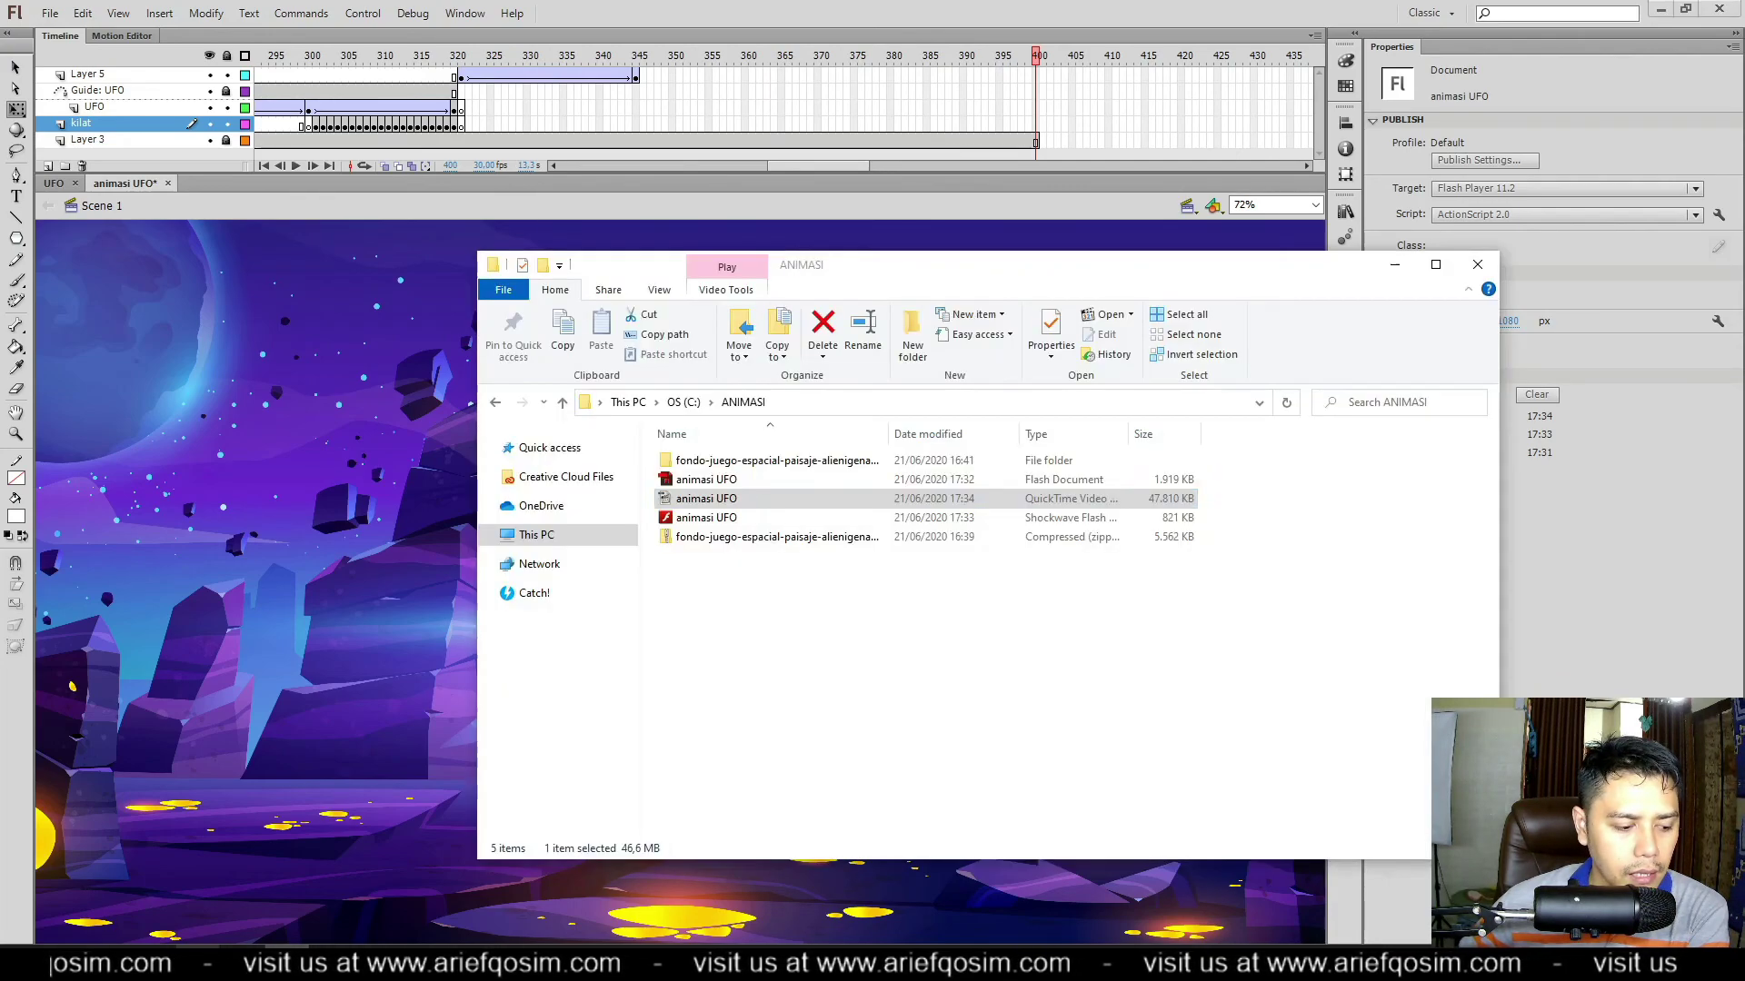